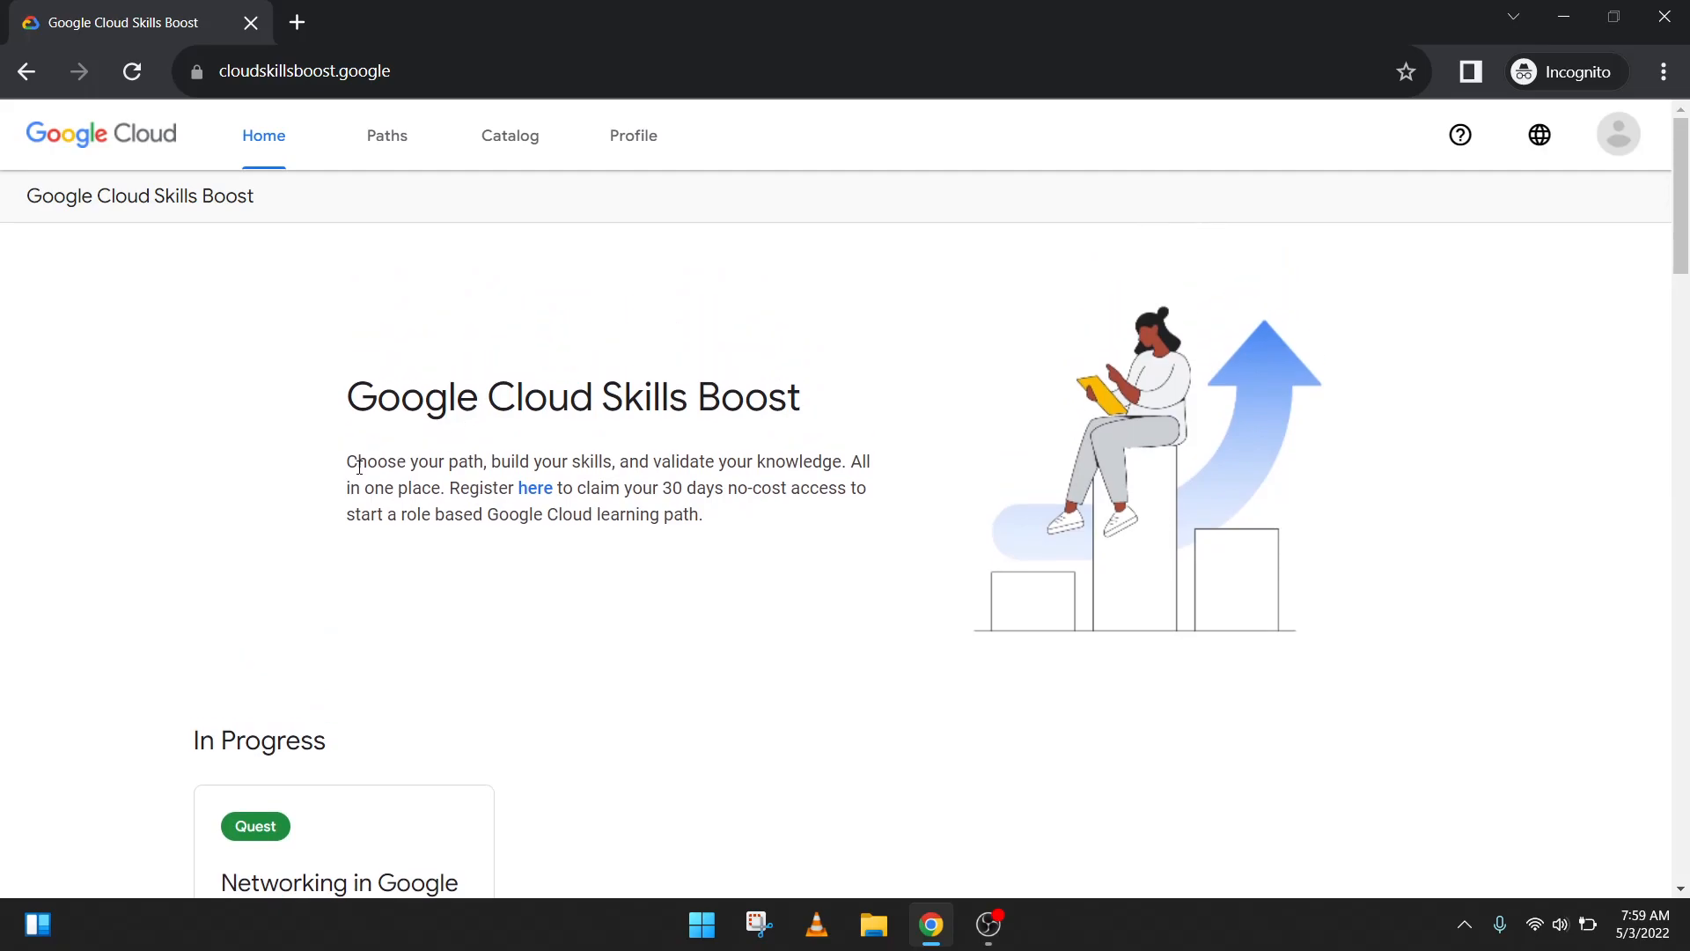
# Step: Continue the in-progress Networking in Google Cloud quest and close its Quest Info pane
pyautogui.scroll(-4, 361, 511)
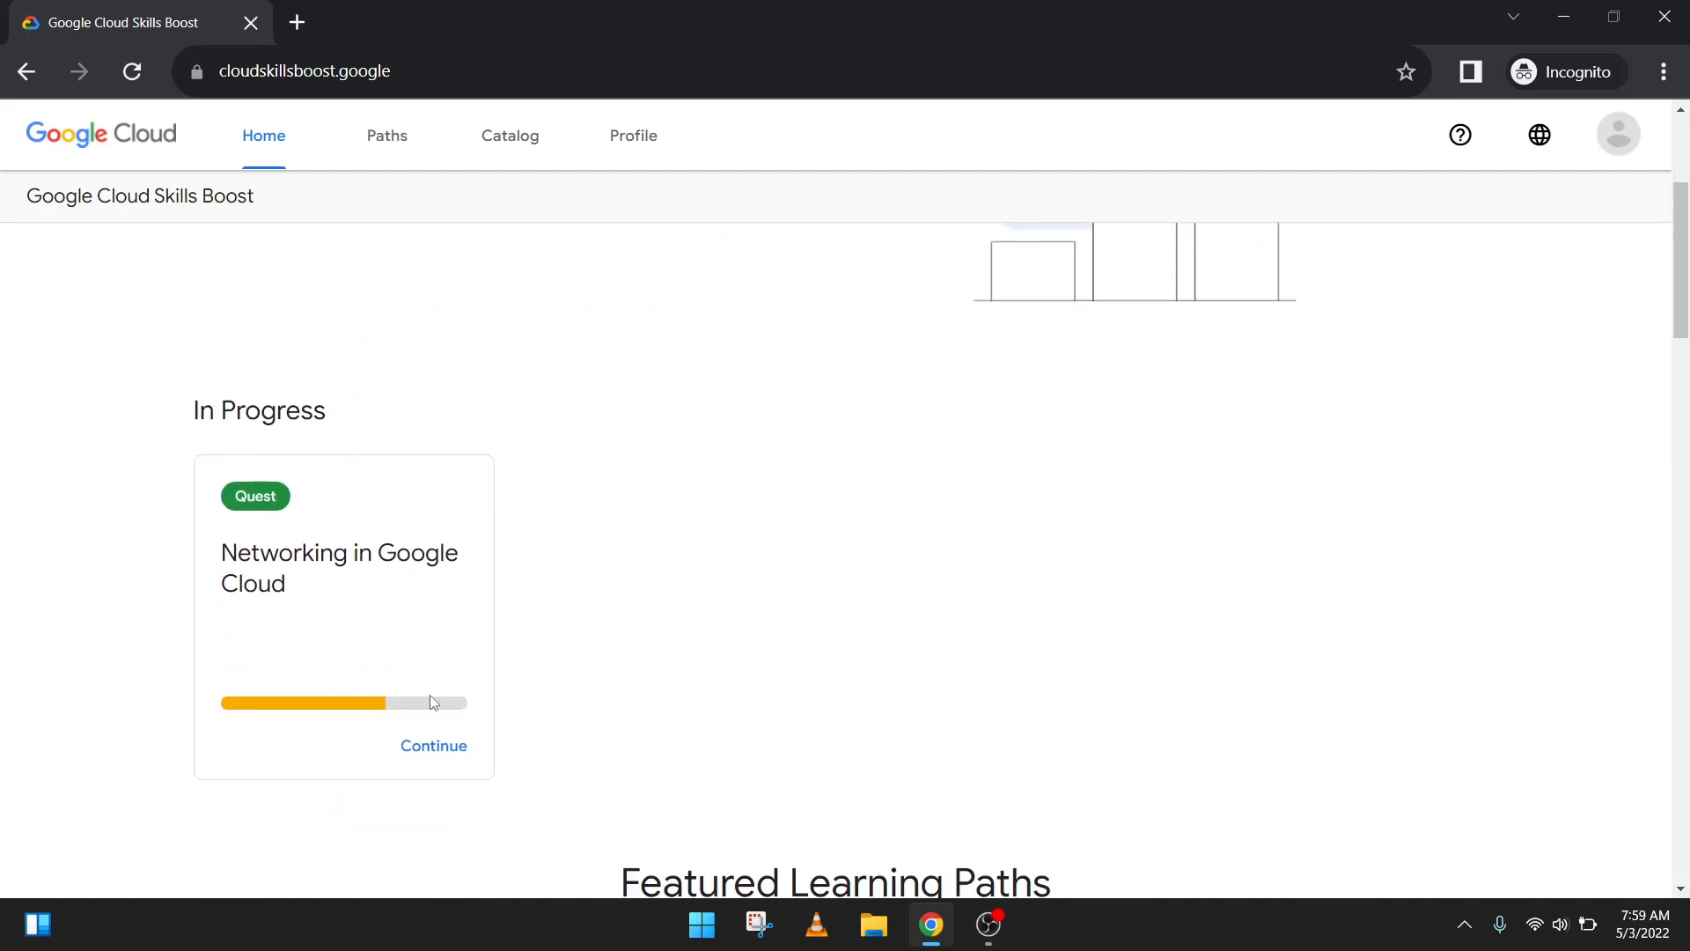
pyautogui.click(435, 751)
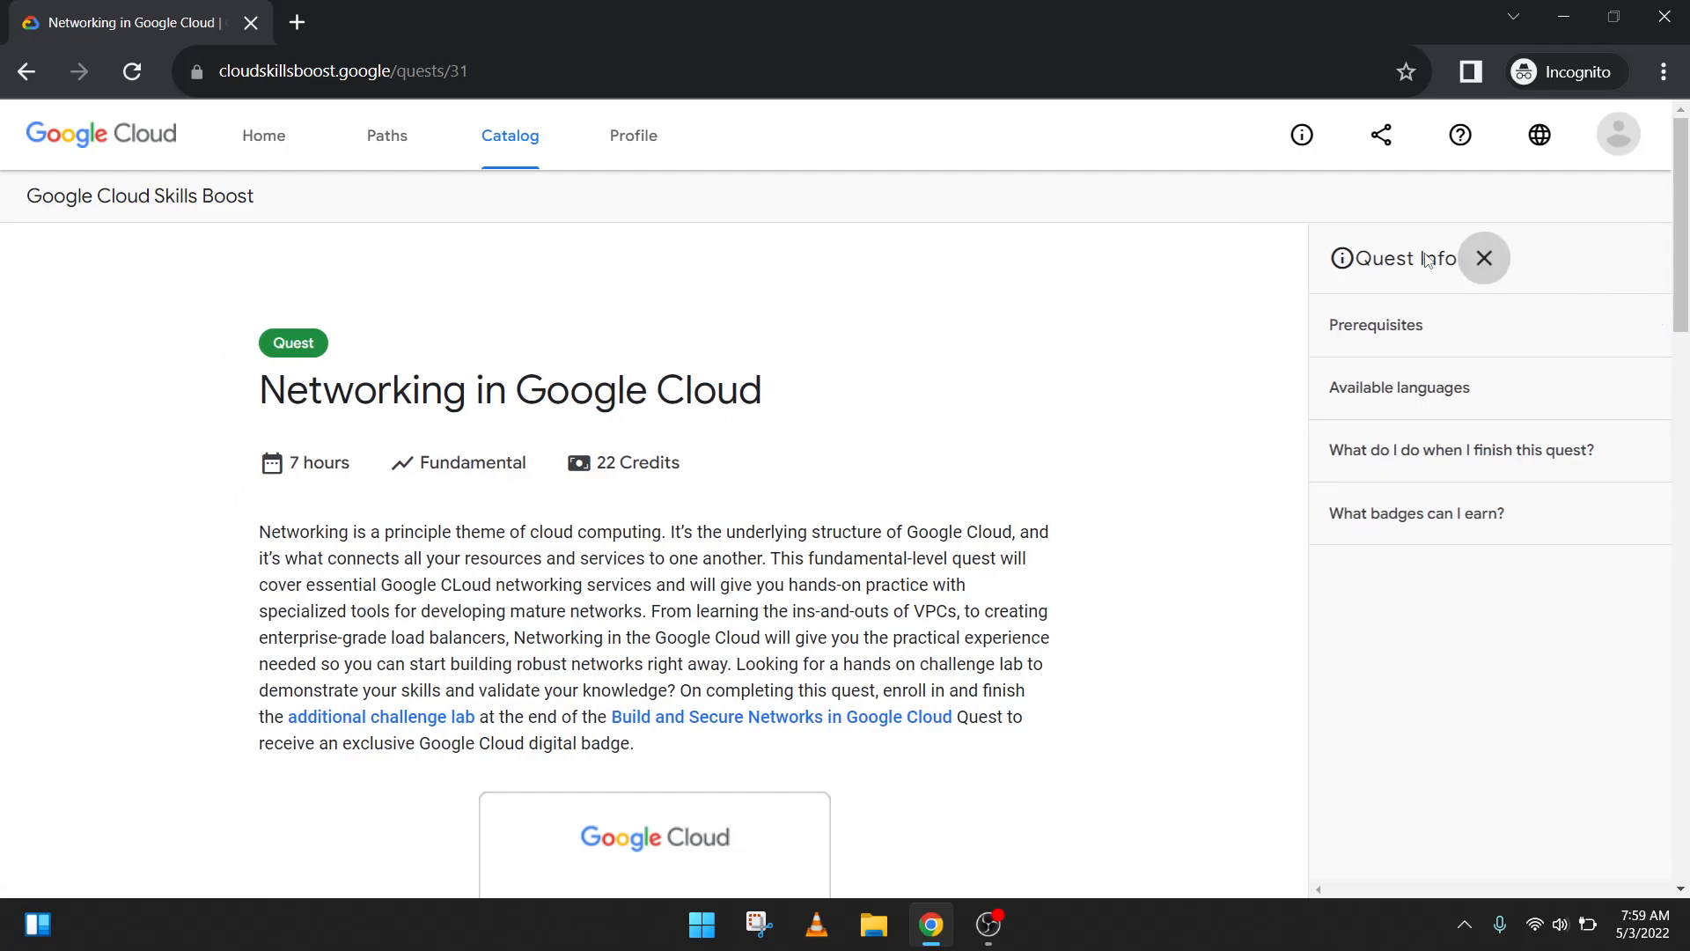
pyautogui.click(1431, 258)
pyautogui.scroll(-3, 678, 397)
pyautogui.scroll(3, 678, 397)
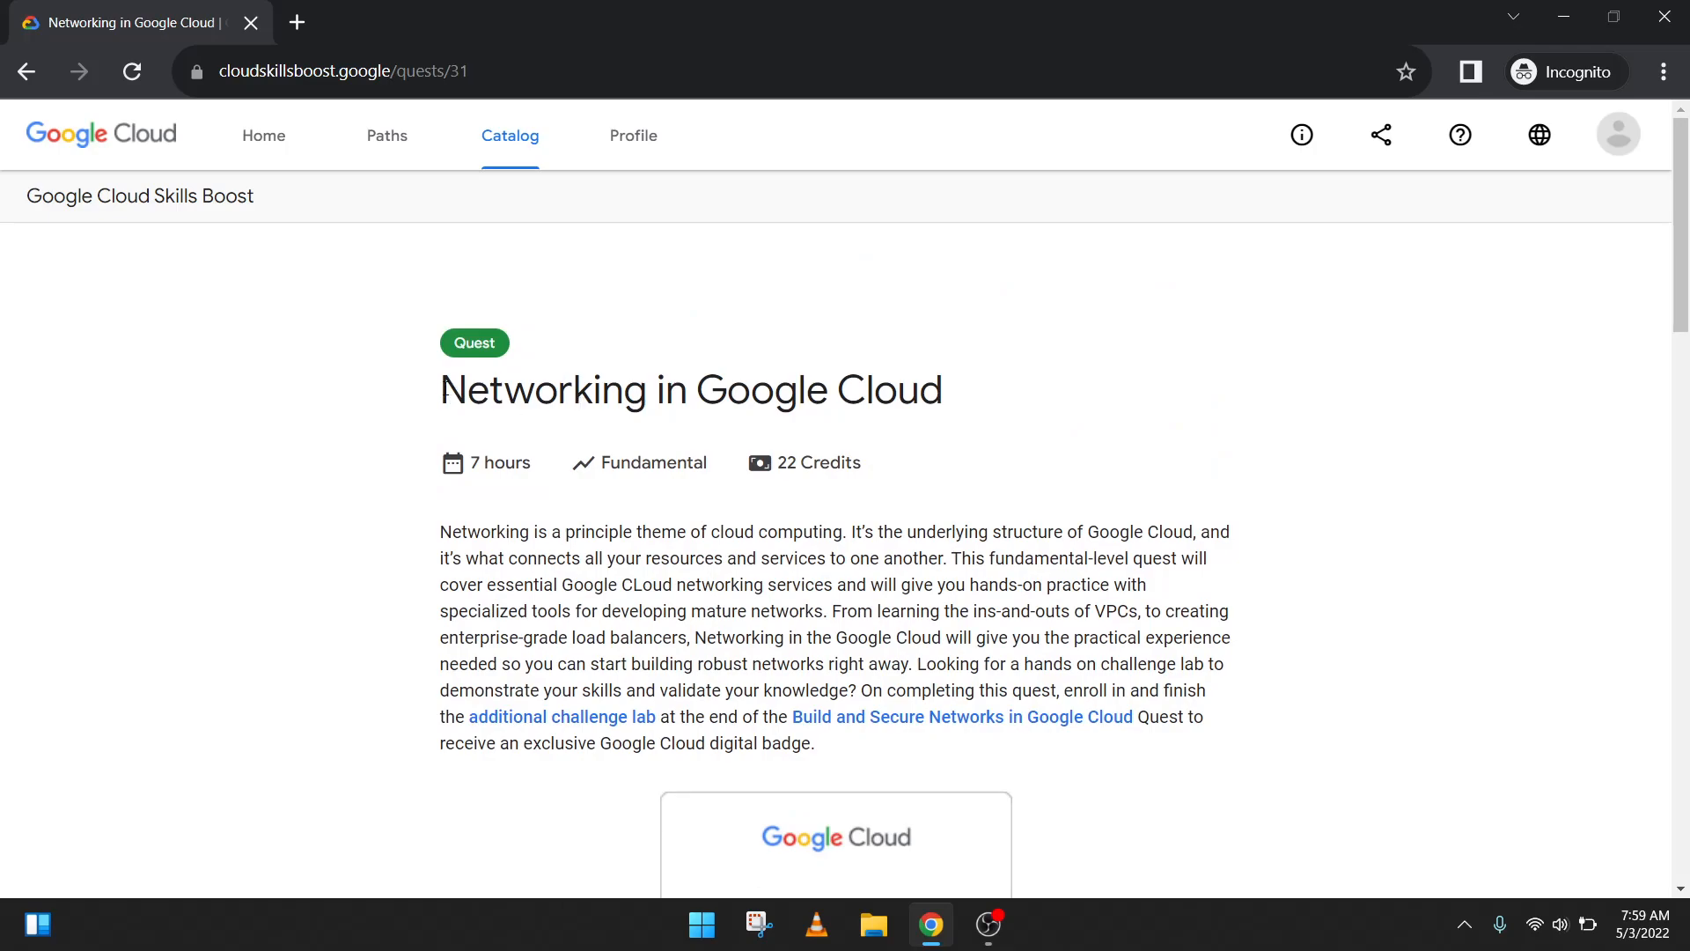
# Step: Open the Create an Internal Load Balancer lab from the quest's lab list
pyautogui.moveTo(444, 391); pyautogui.dragTo(1207, 475)
pyautogui.click(1040, 458)
pyautogui.scroll(-10, 1023, 551)
pyautogui.scroll(-7, 1023, 551)
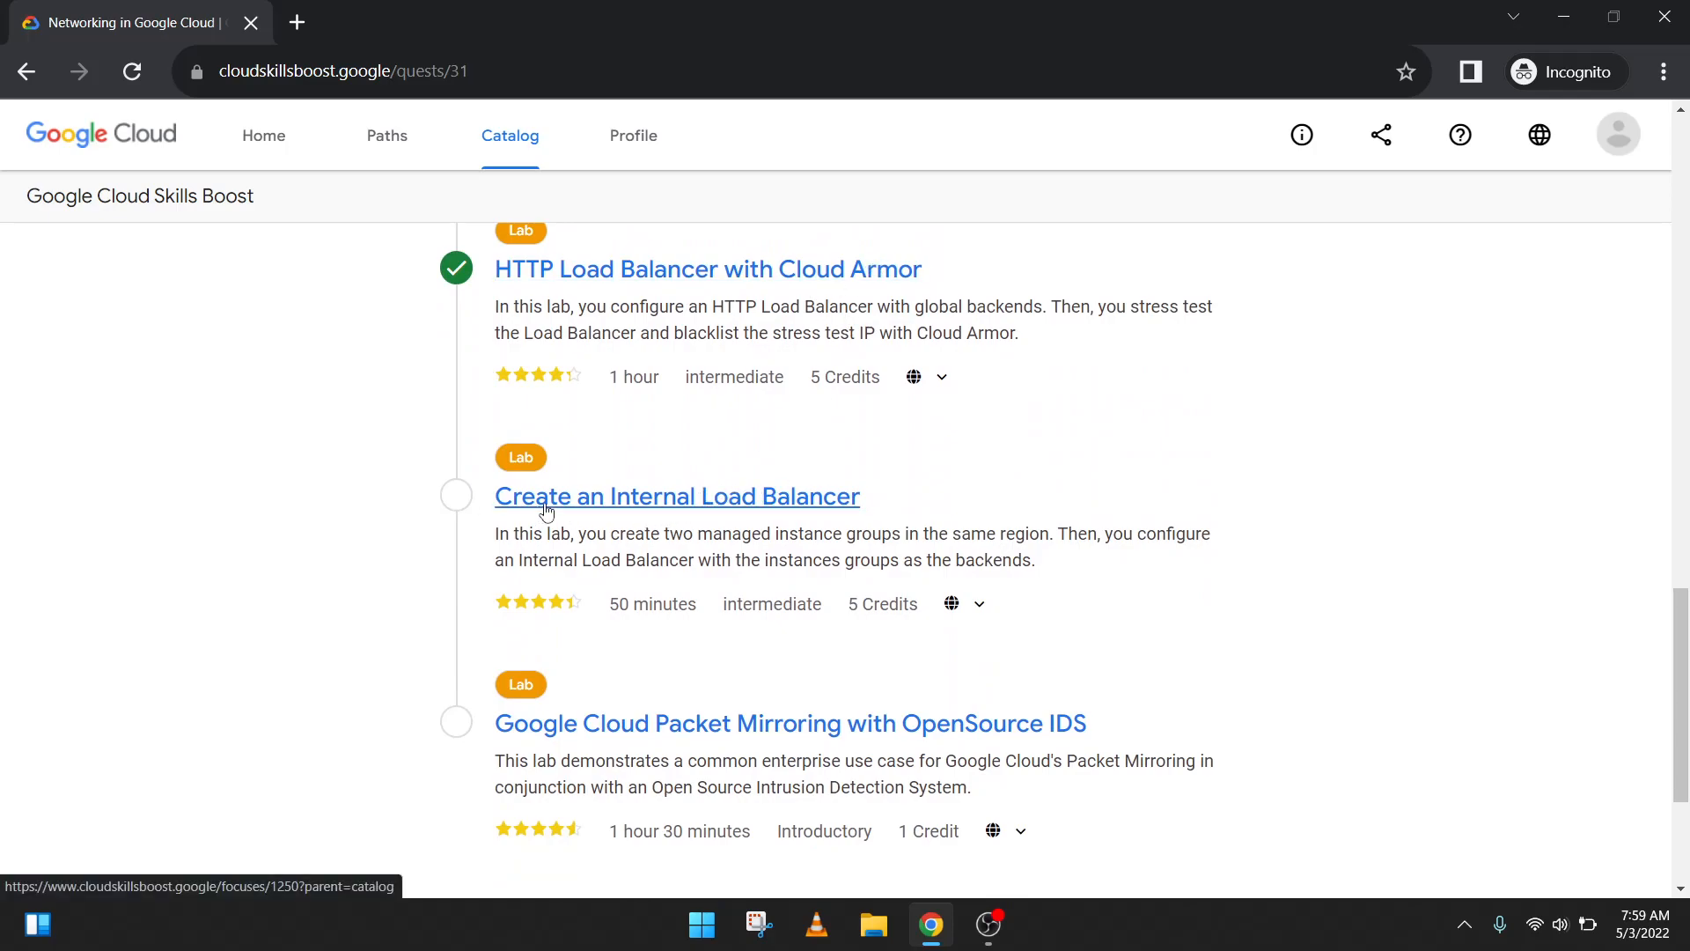
pyautogui.click(642, 498)
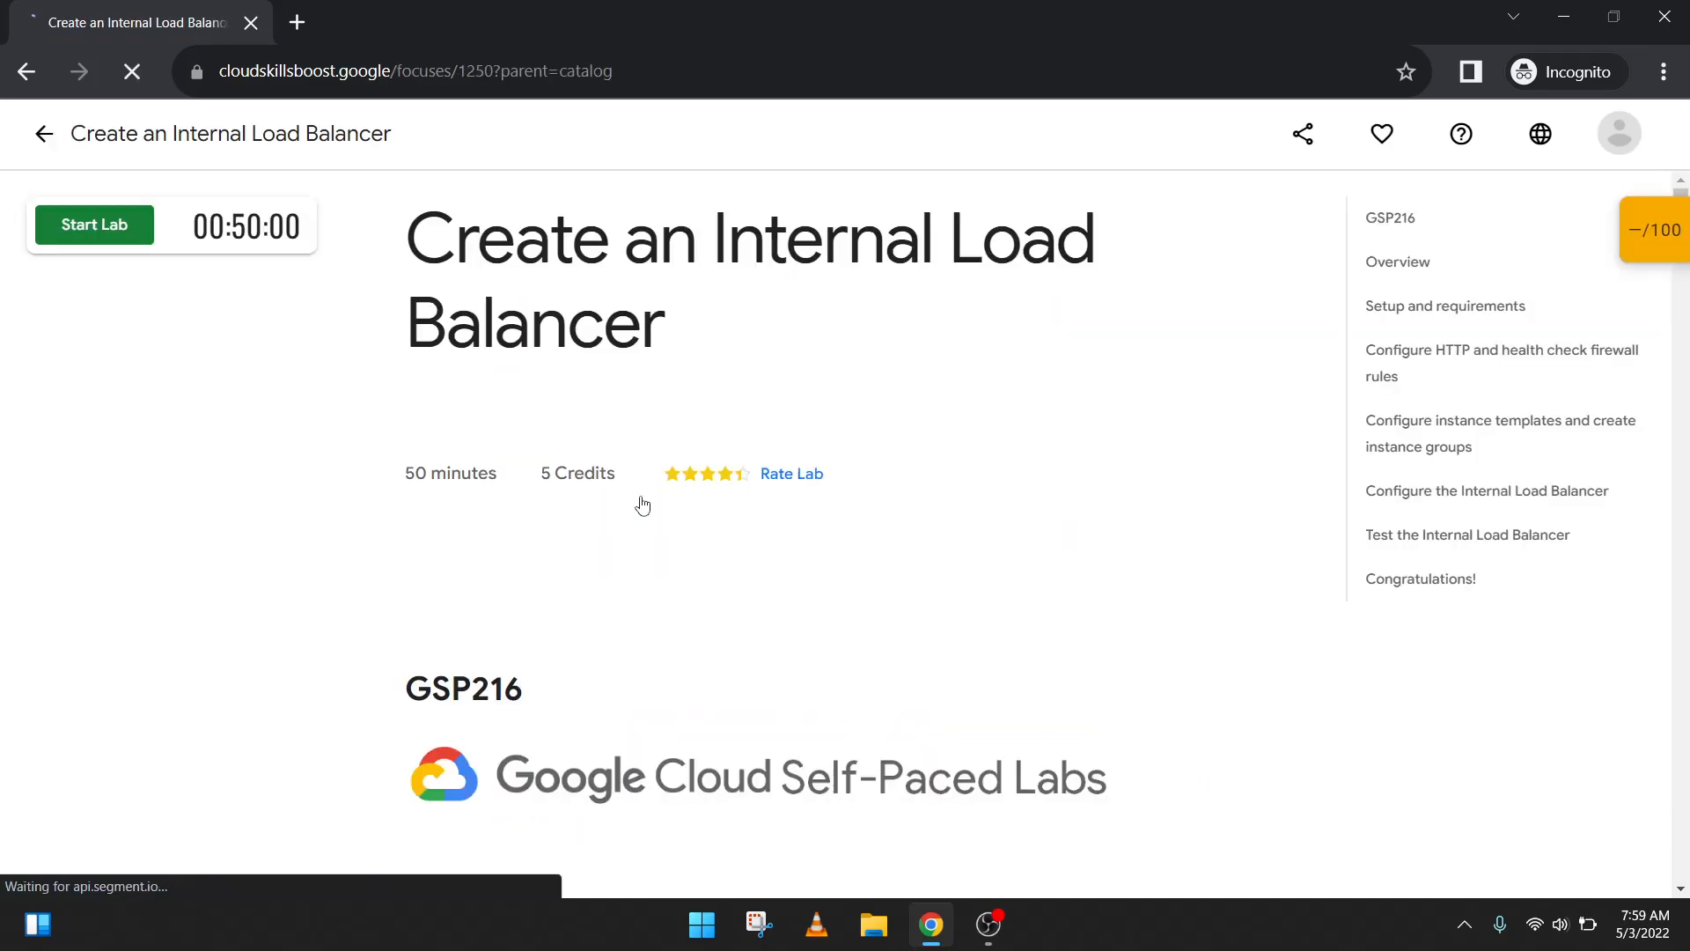
# Step: Start the lab and complete the image verification by choosing the pictures with mountains or hills
pyautogui.click(106, 236)
pyautogui.click(106, 236)
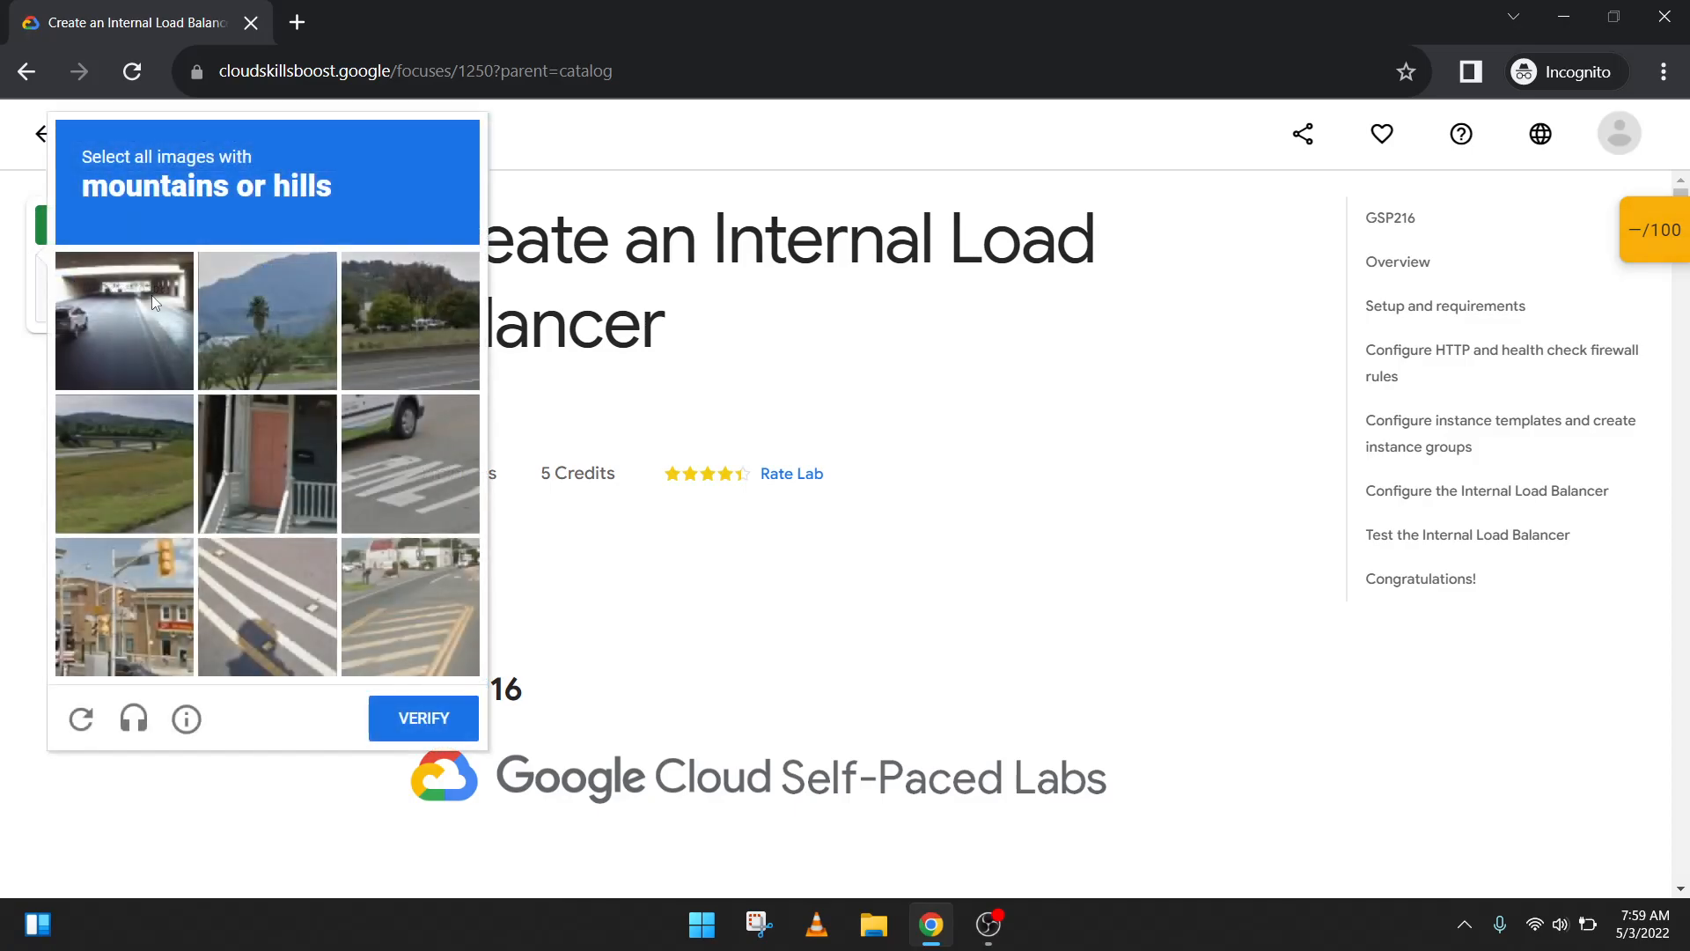
pyautogui.click(379, 338)
pyautogui.click(234, 315)
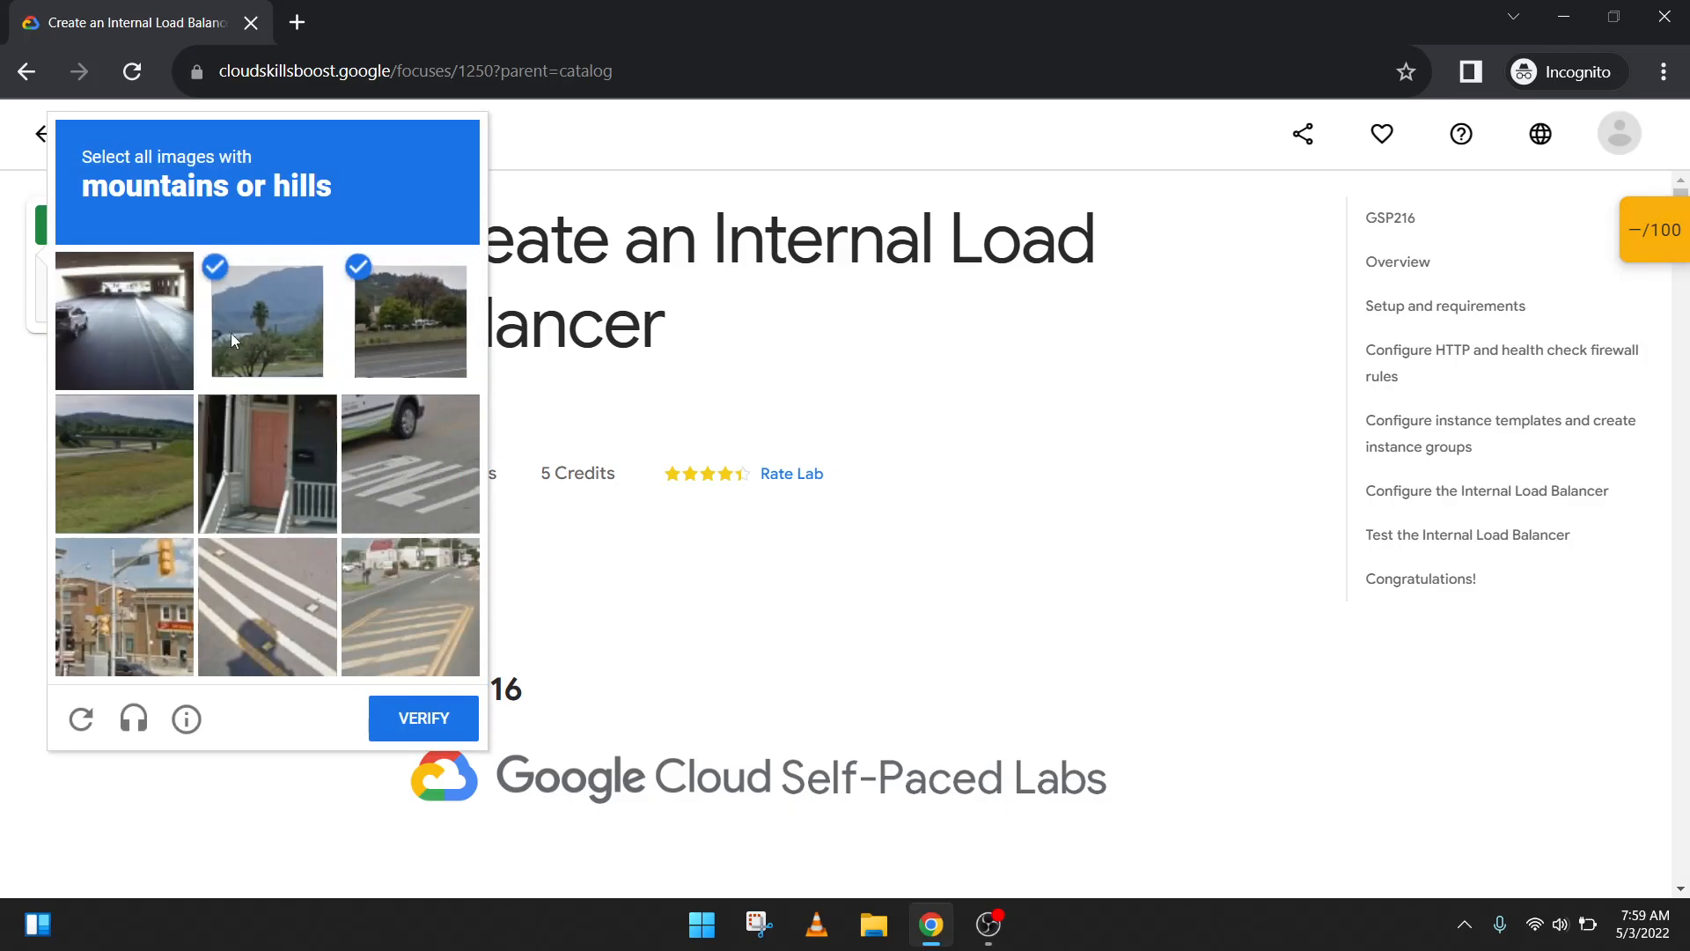
pyautogui.click(176, 484)
pyautogui.click(402, 720)
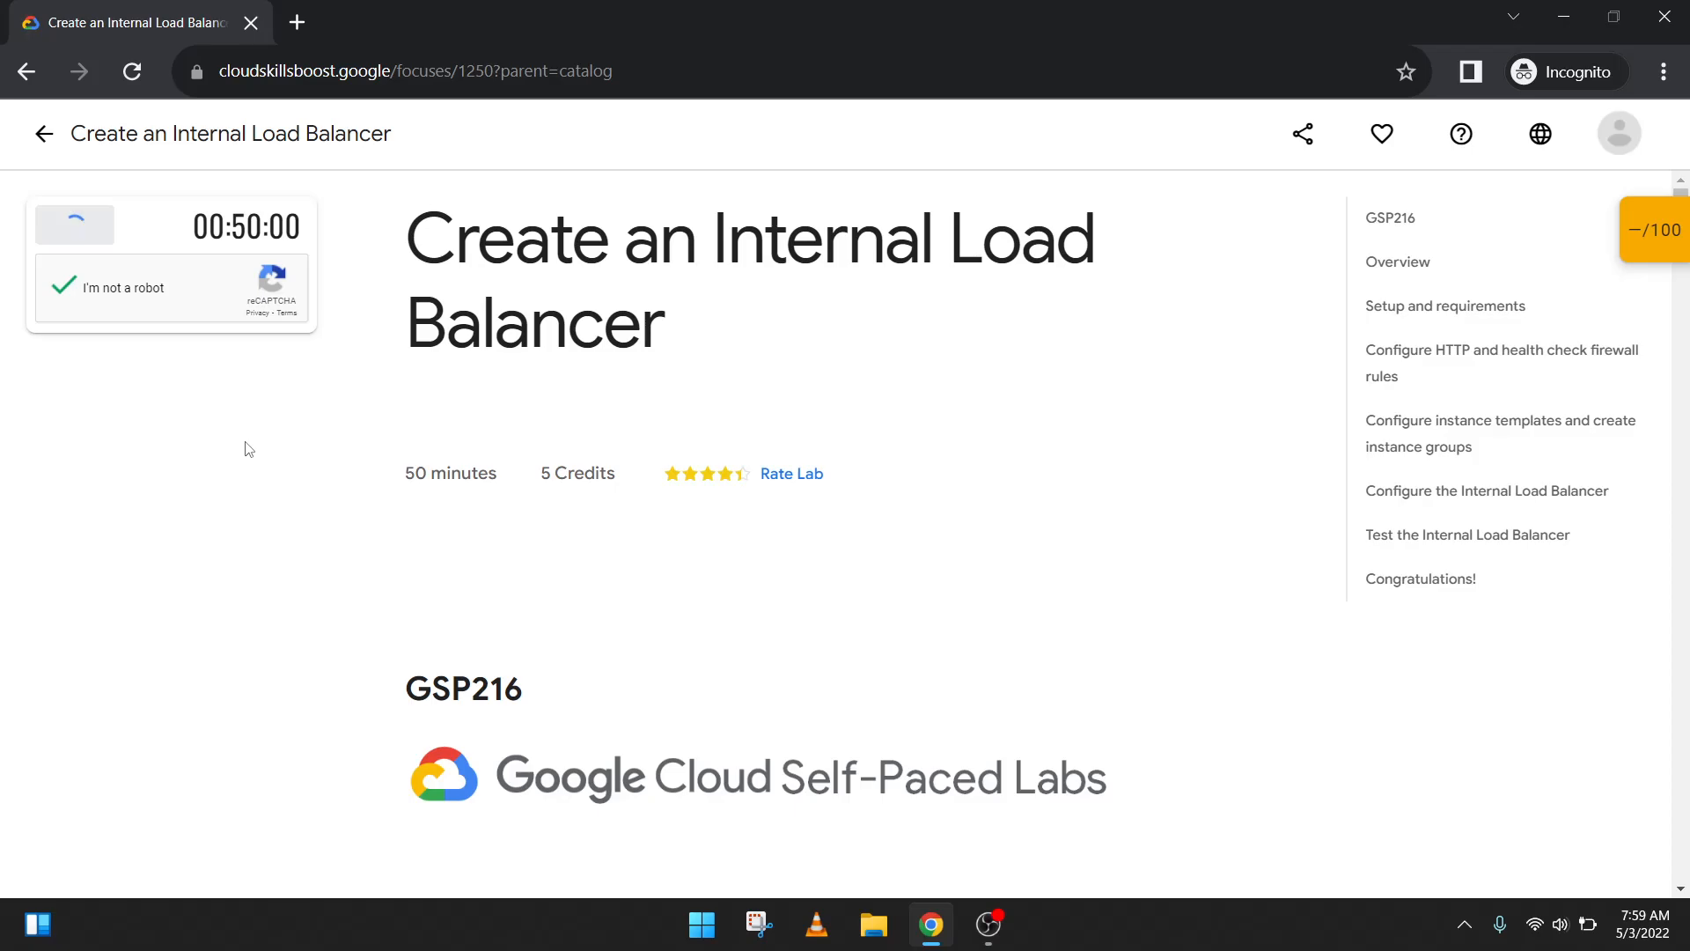
# Step: Open the Google console and sign in with the lab's temporary username and account password
pyautogui.click(196, 391)
pyautogui.click(166, 7)
pyautogui.click(282, 557)
pyautogui.click(396, 22)
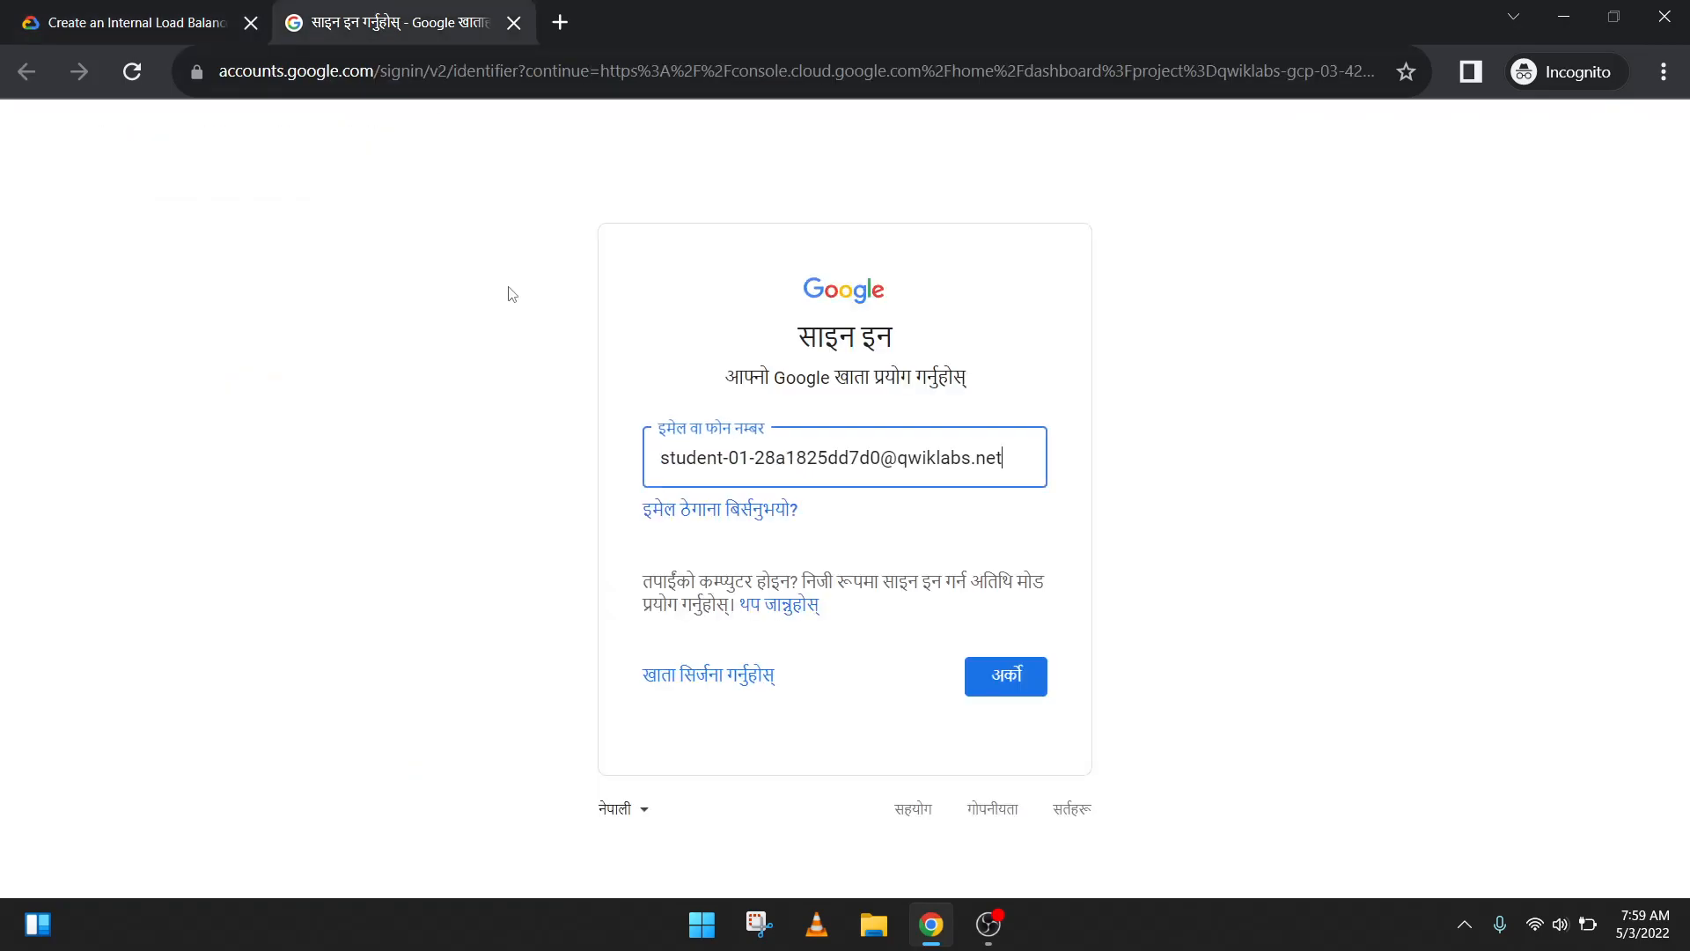
pyautogui.click(1025, 680)
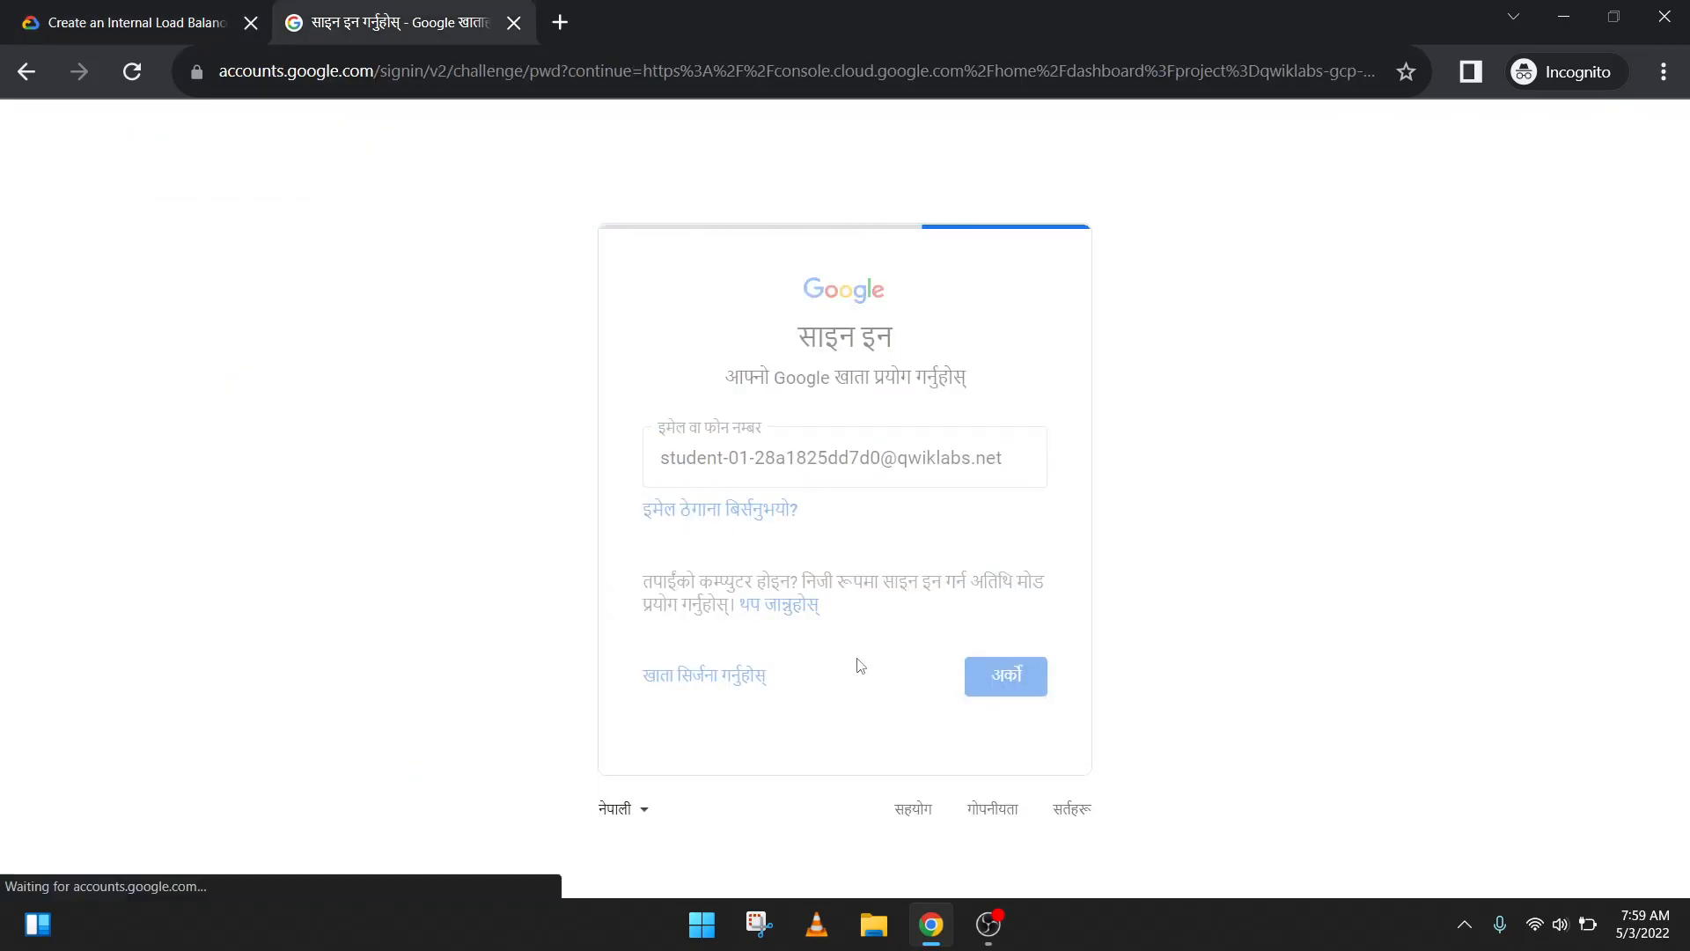
pyautogui.press('Return')
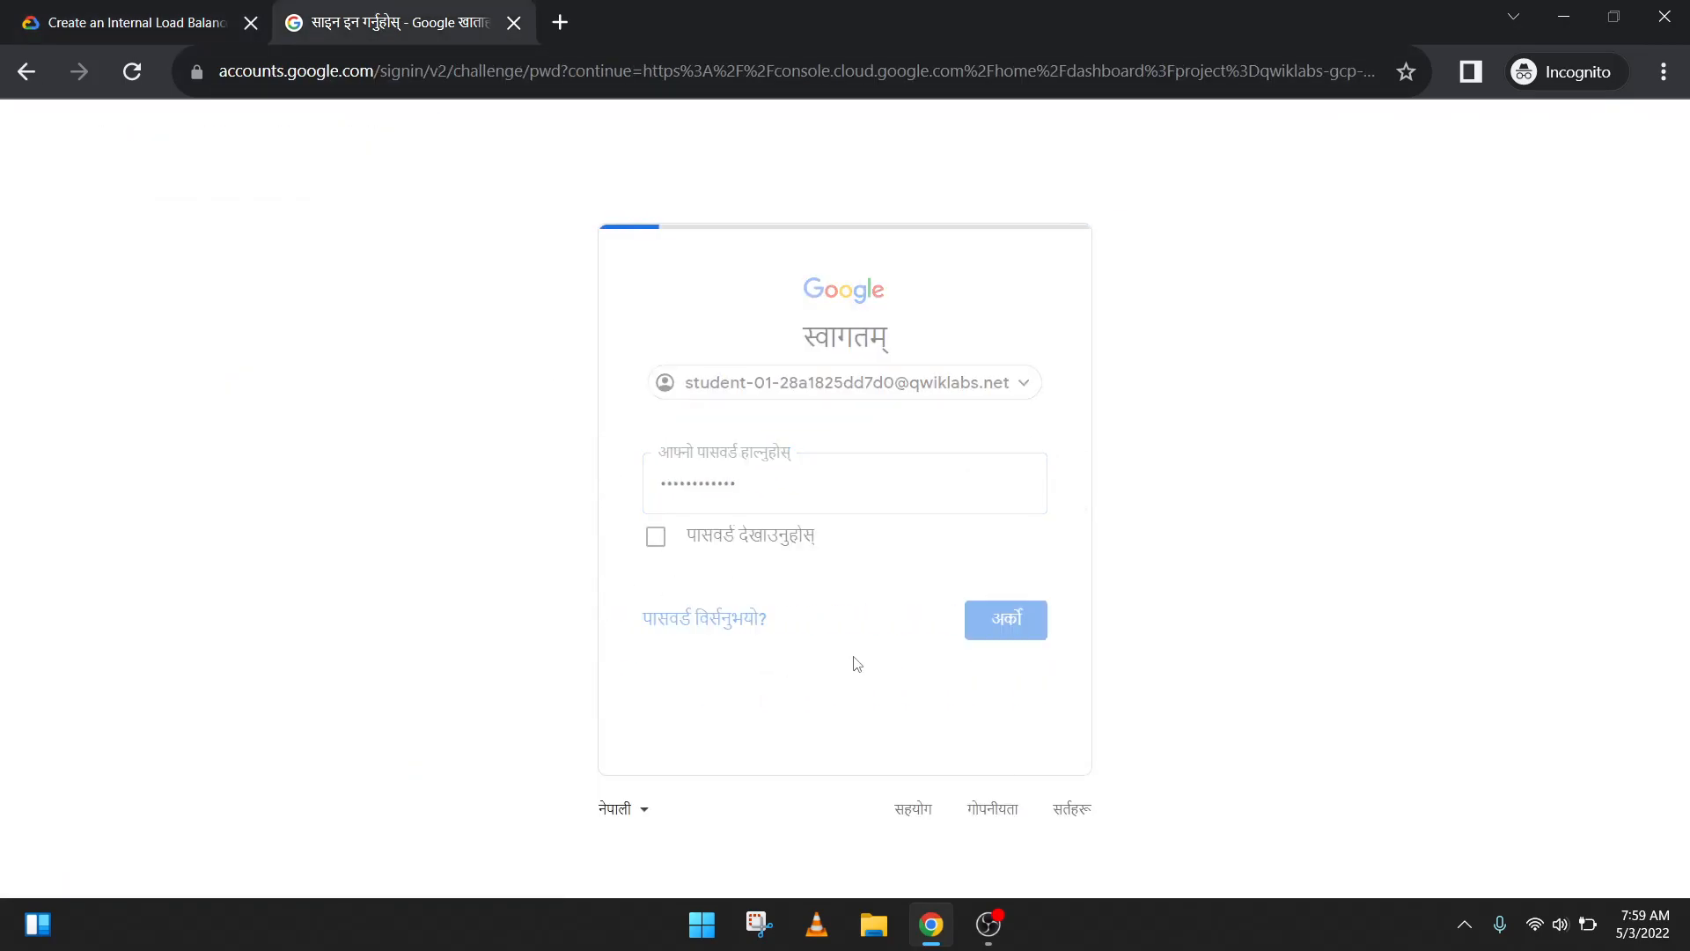
pyautogui.click(796, 691)
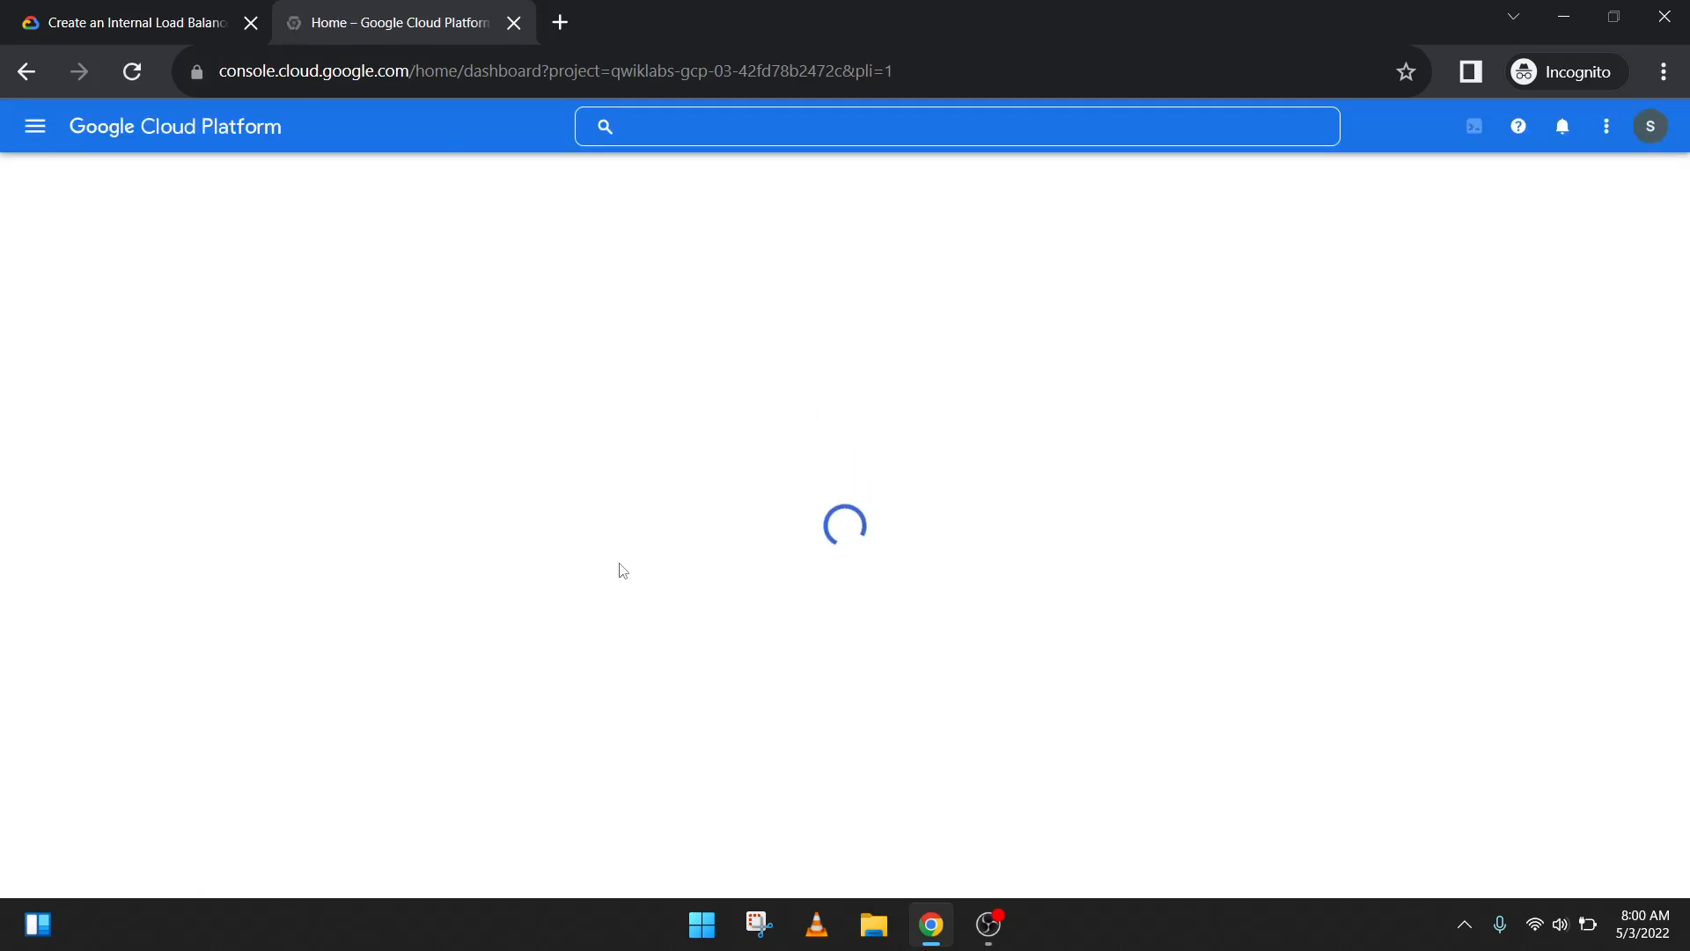
# Step: Read the lab's overview, objectives and initial setup requirements
pyautogui.click(141, 21)
pyautogui.scroll(-15, 747, 475)
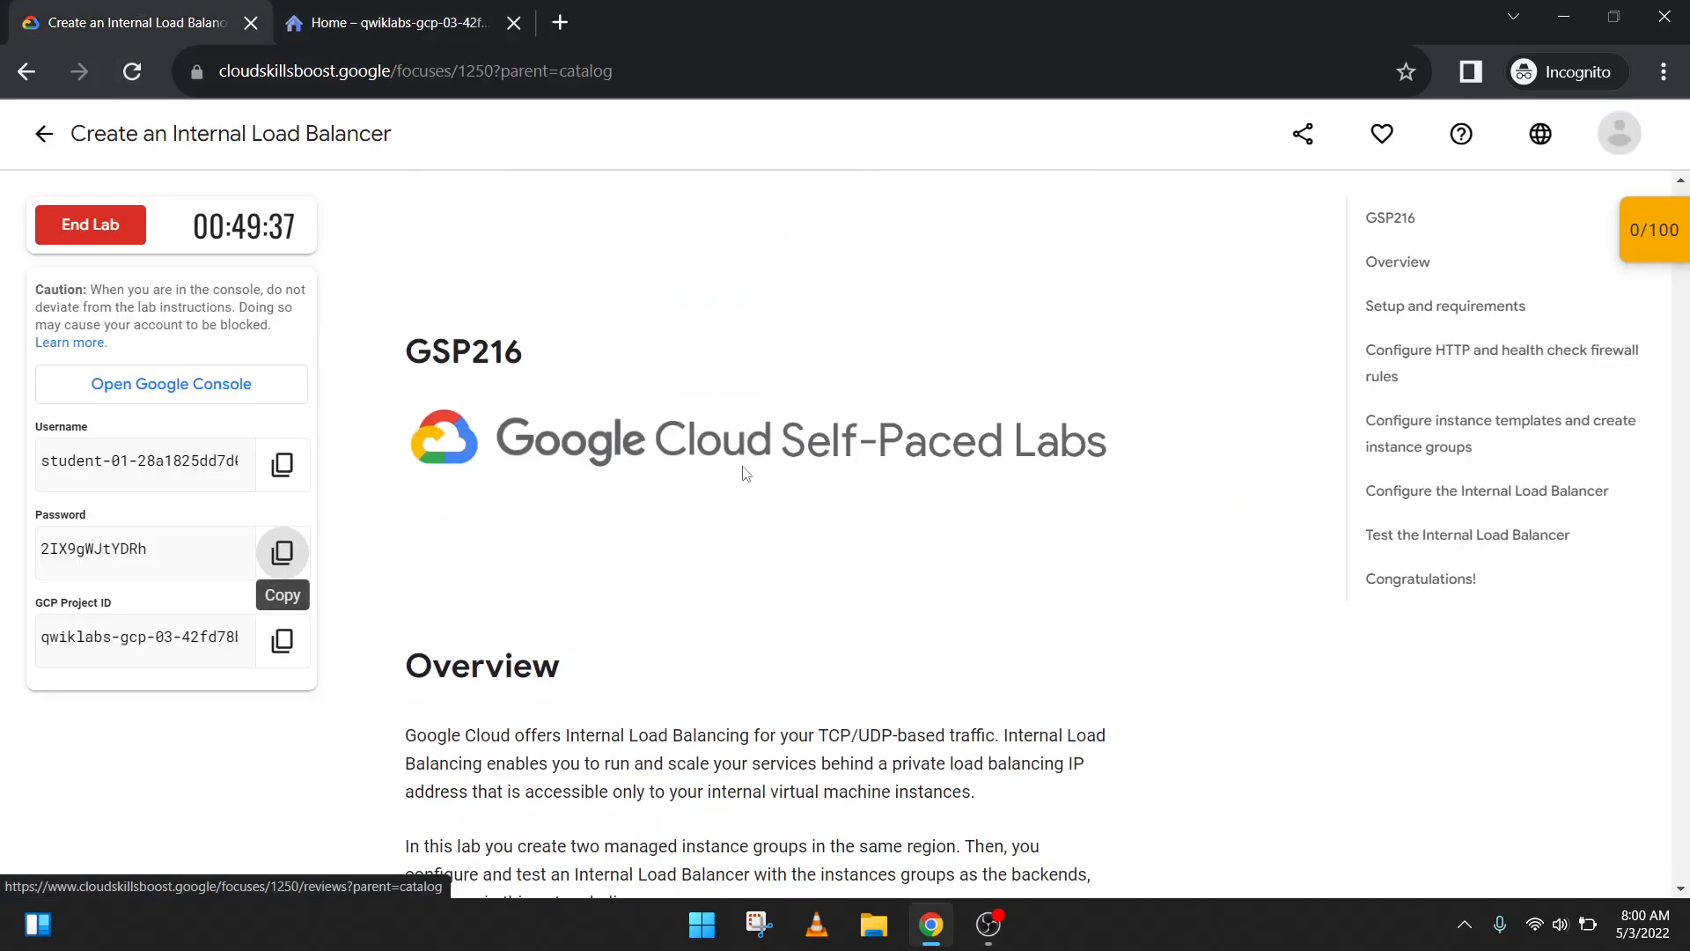
pyautogui.scroll(-1, 744, 467)
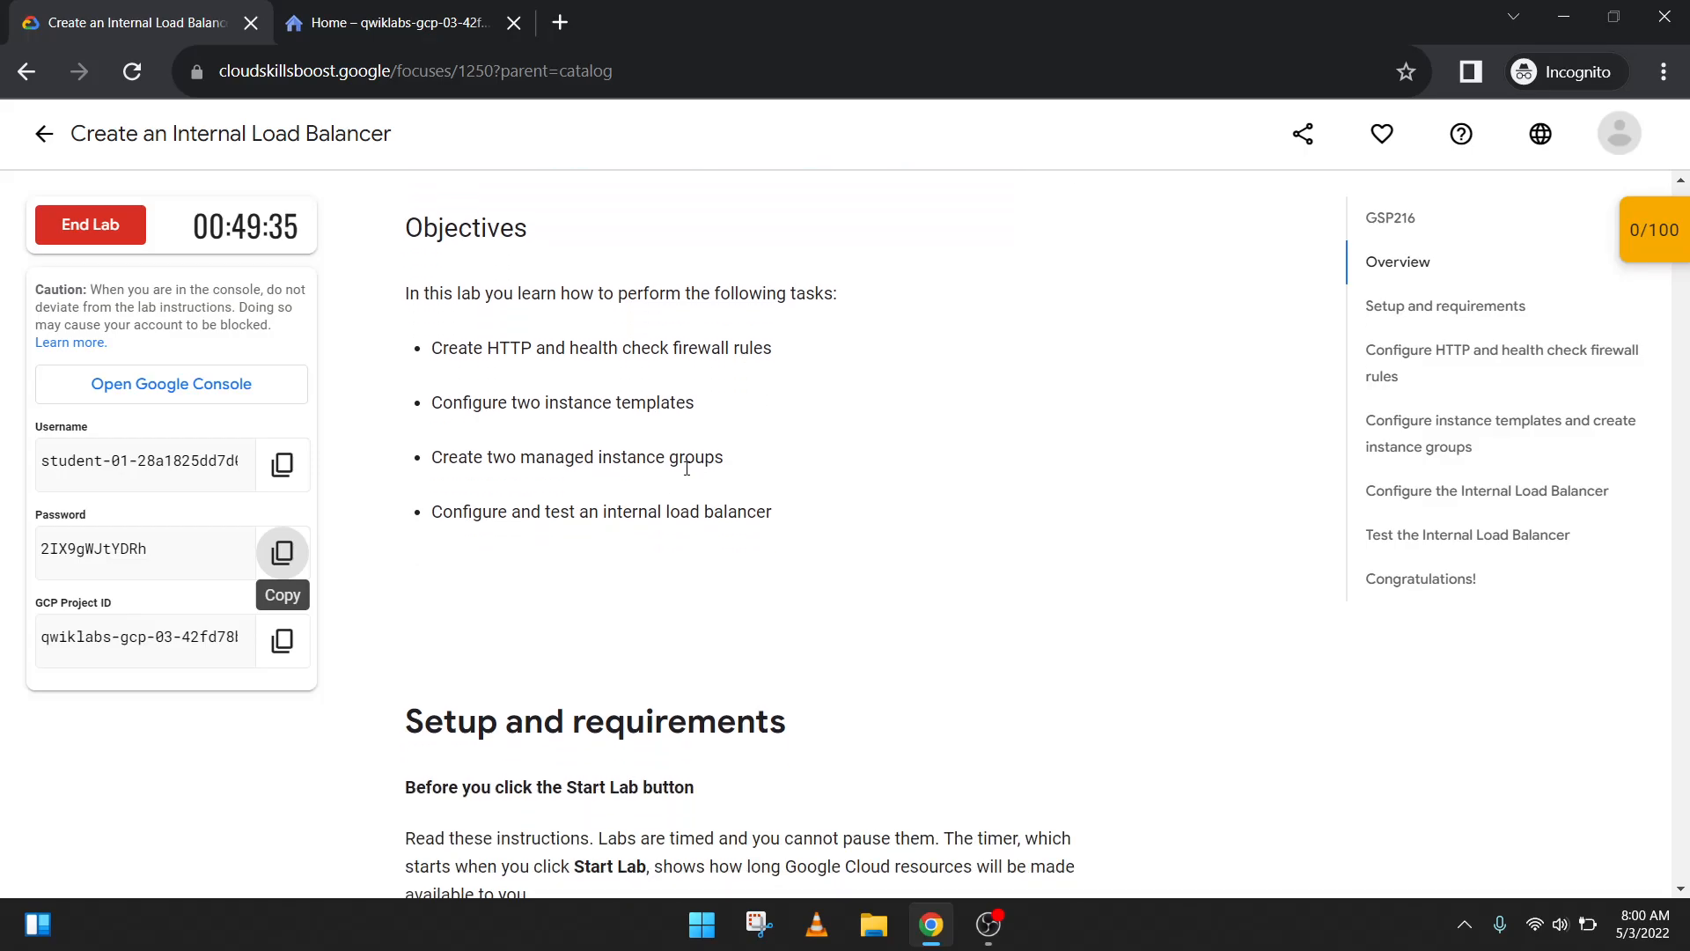
pyautogui.scroll(-6, 660, 445)
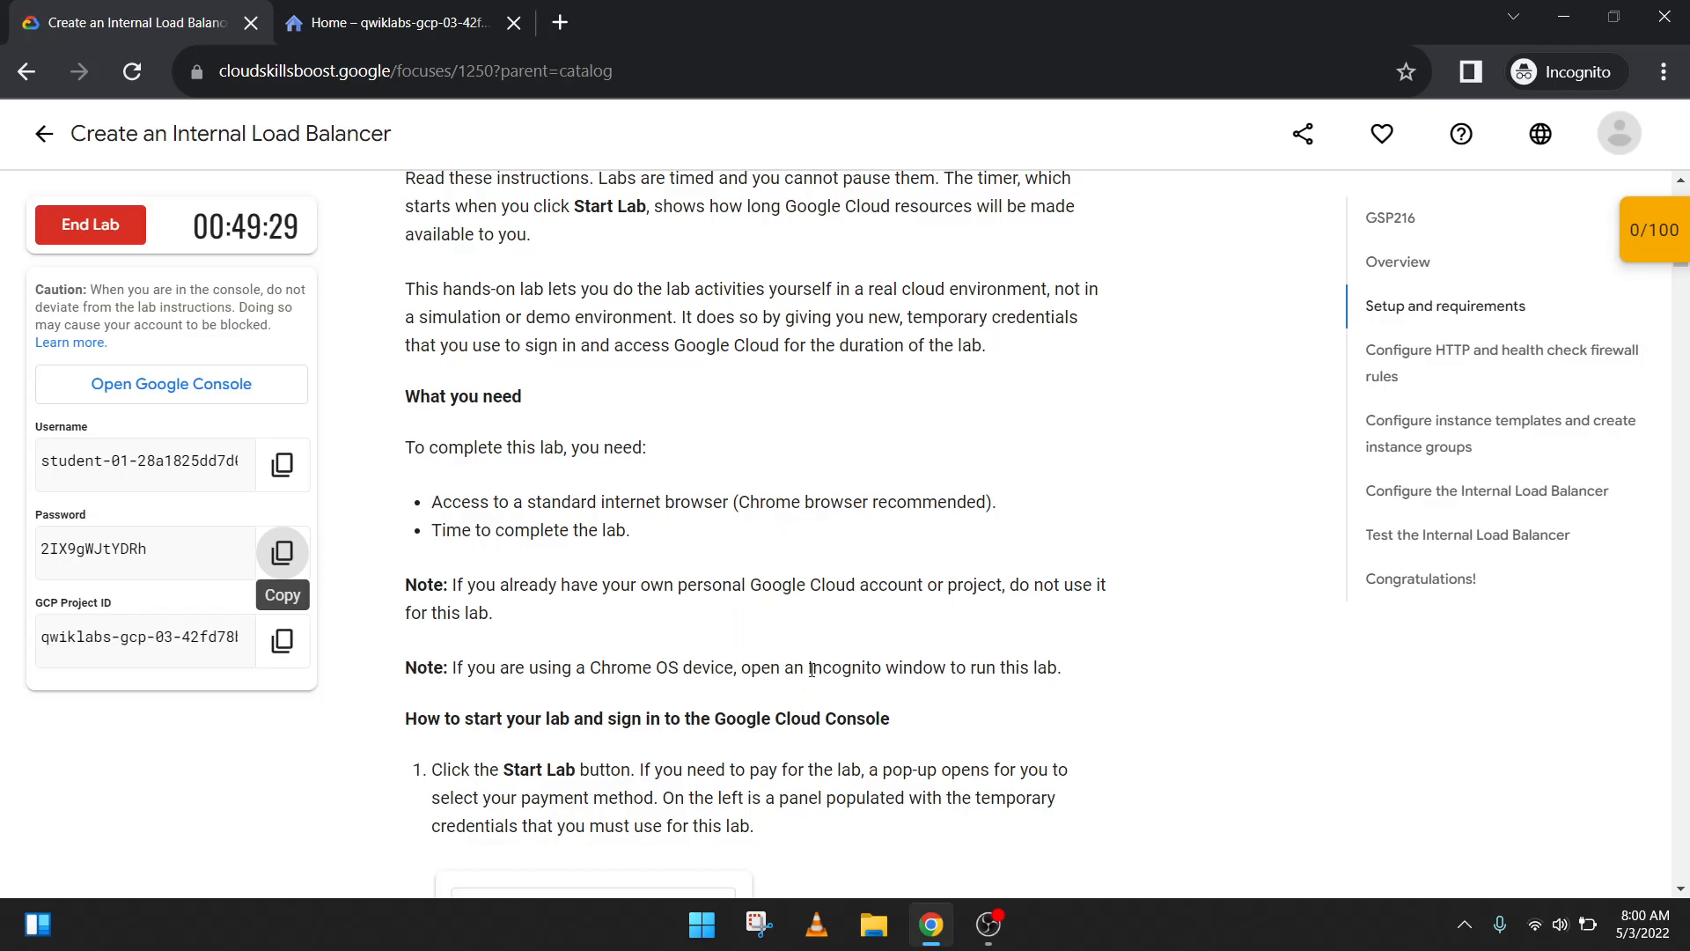
pyautogui.moveTo(810, 669); pyautogui.dragTo(905, 697)
# Step: Agree to the Google Cloud Platform Terms of Service in the console and continue
pyautogui.click(528, 13)
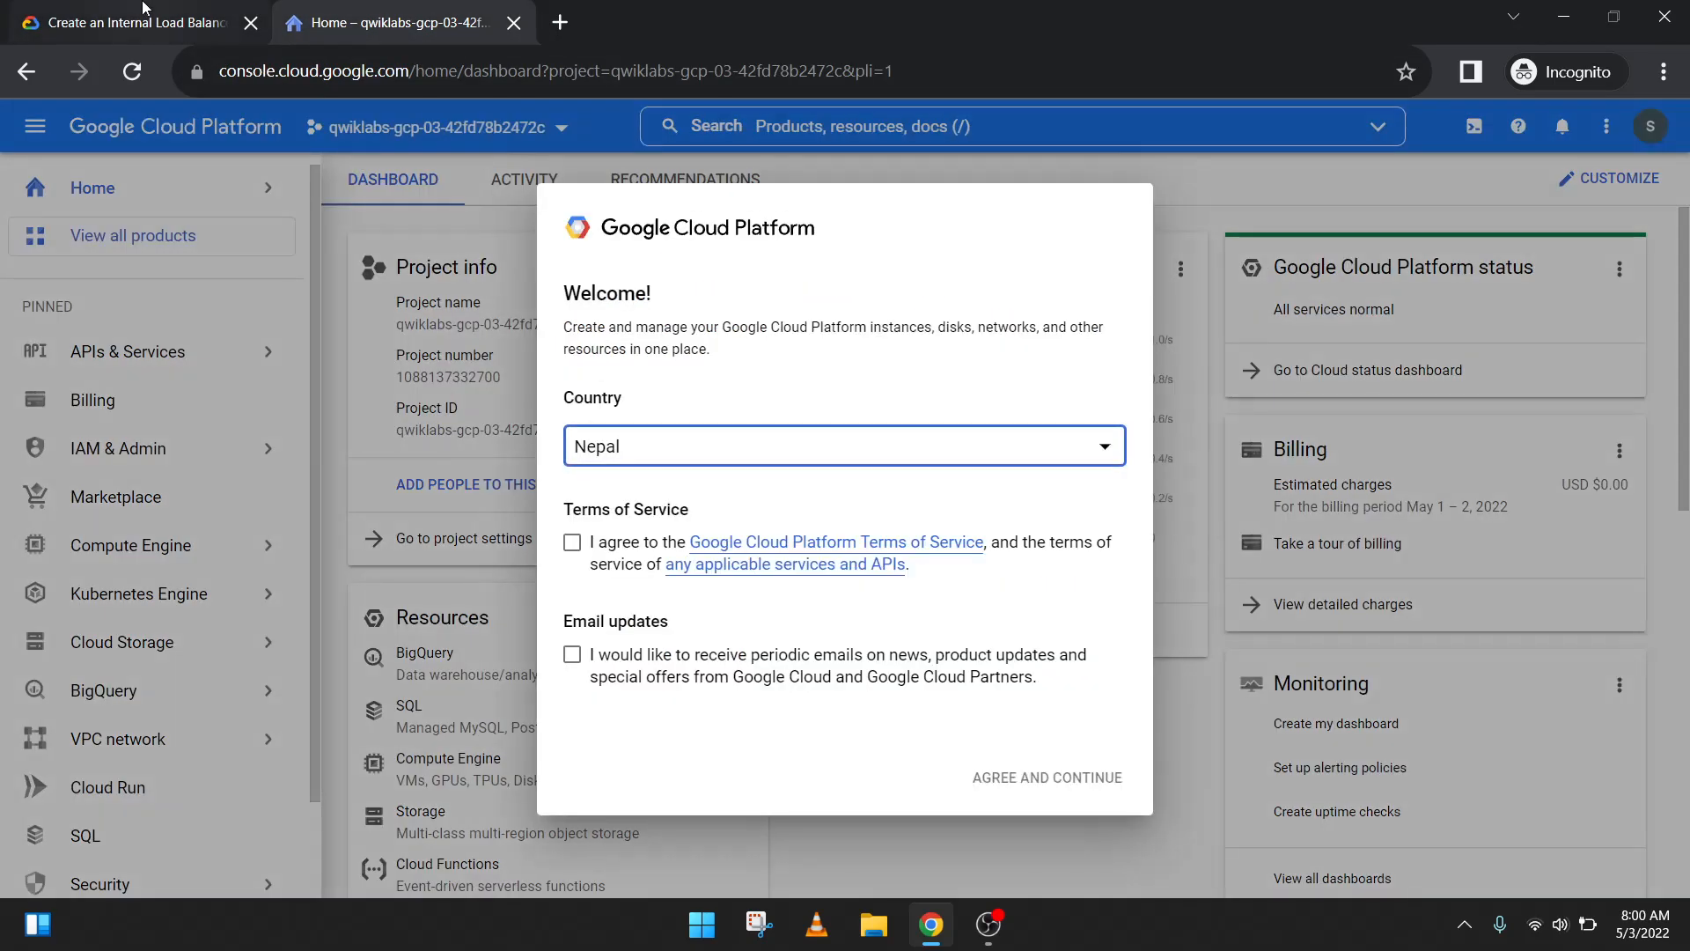
pyautogui.click(621, 568)
pyautogui.click(1045, 780)
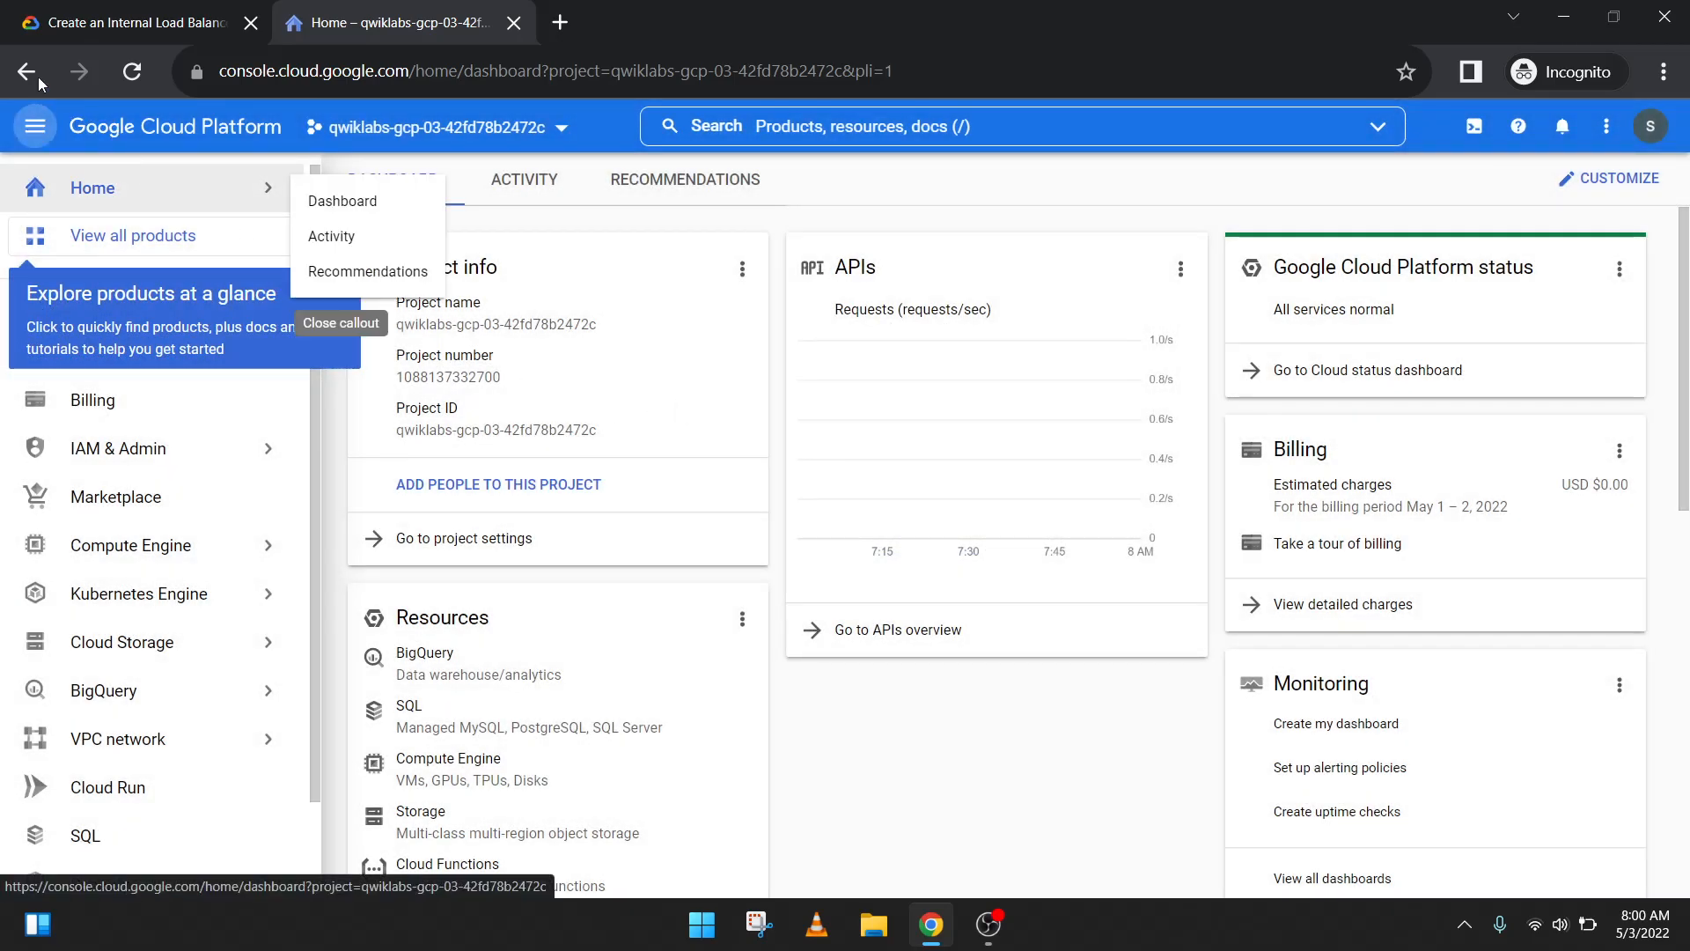
# Step: Read the lab's sign-in instructions through to the section on exploring the my-internal-app network
pyautogui.click(97, 8)
pyautogui.scroll(-9, 703, 598)
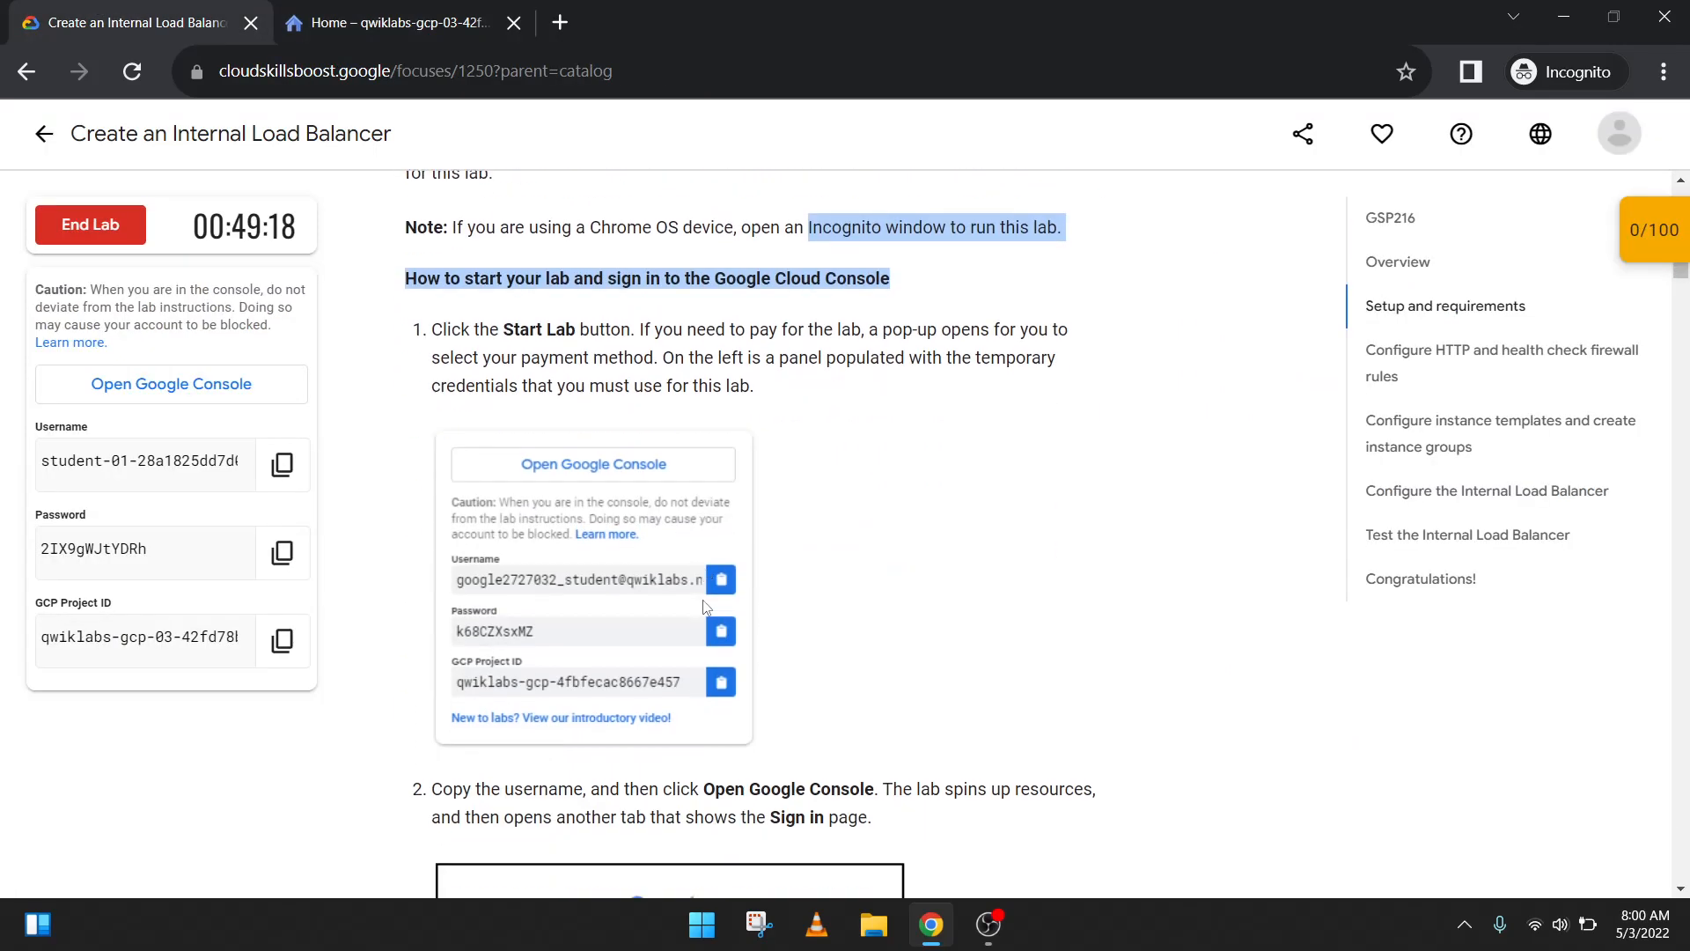
pyautogui.scroll(-15, 694, 486)
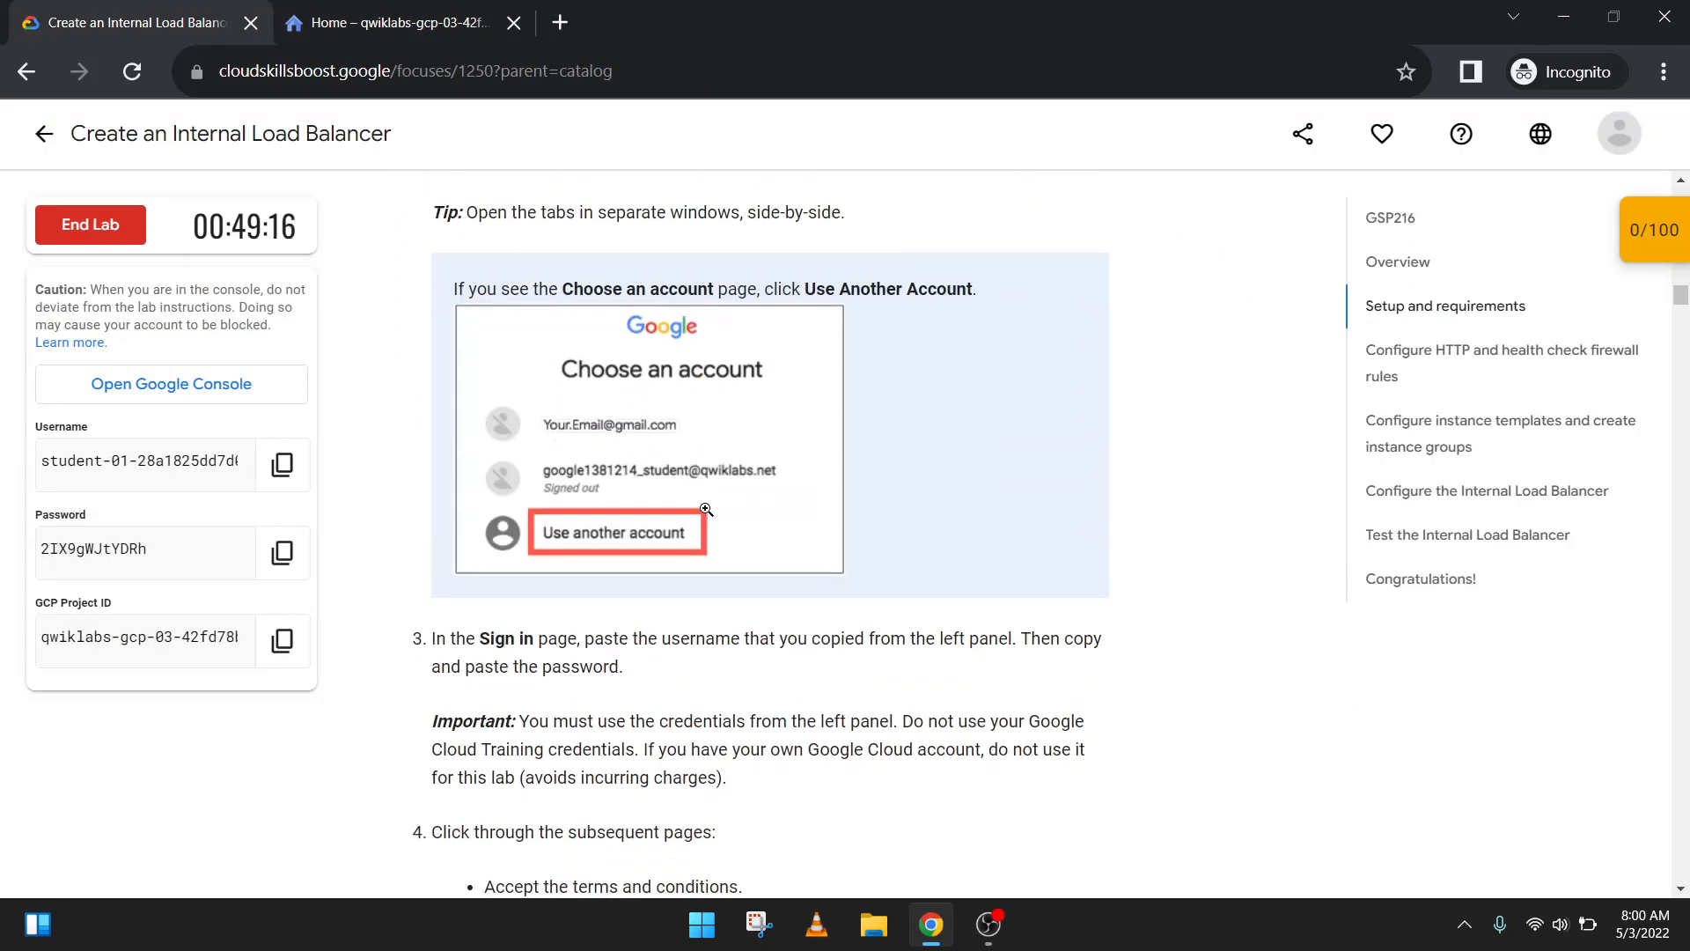
pyautogui.scroll(-6, 622, 564)
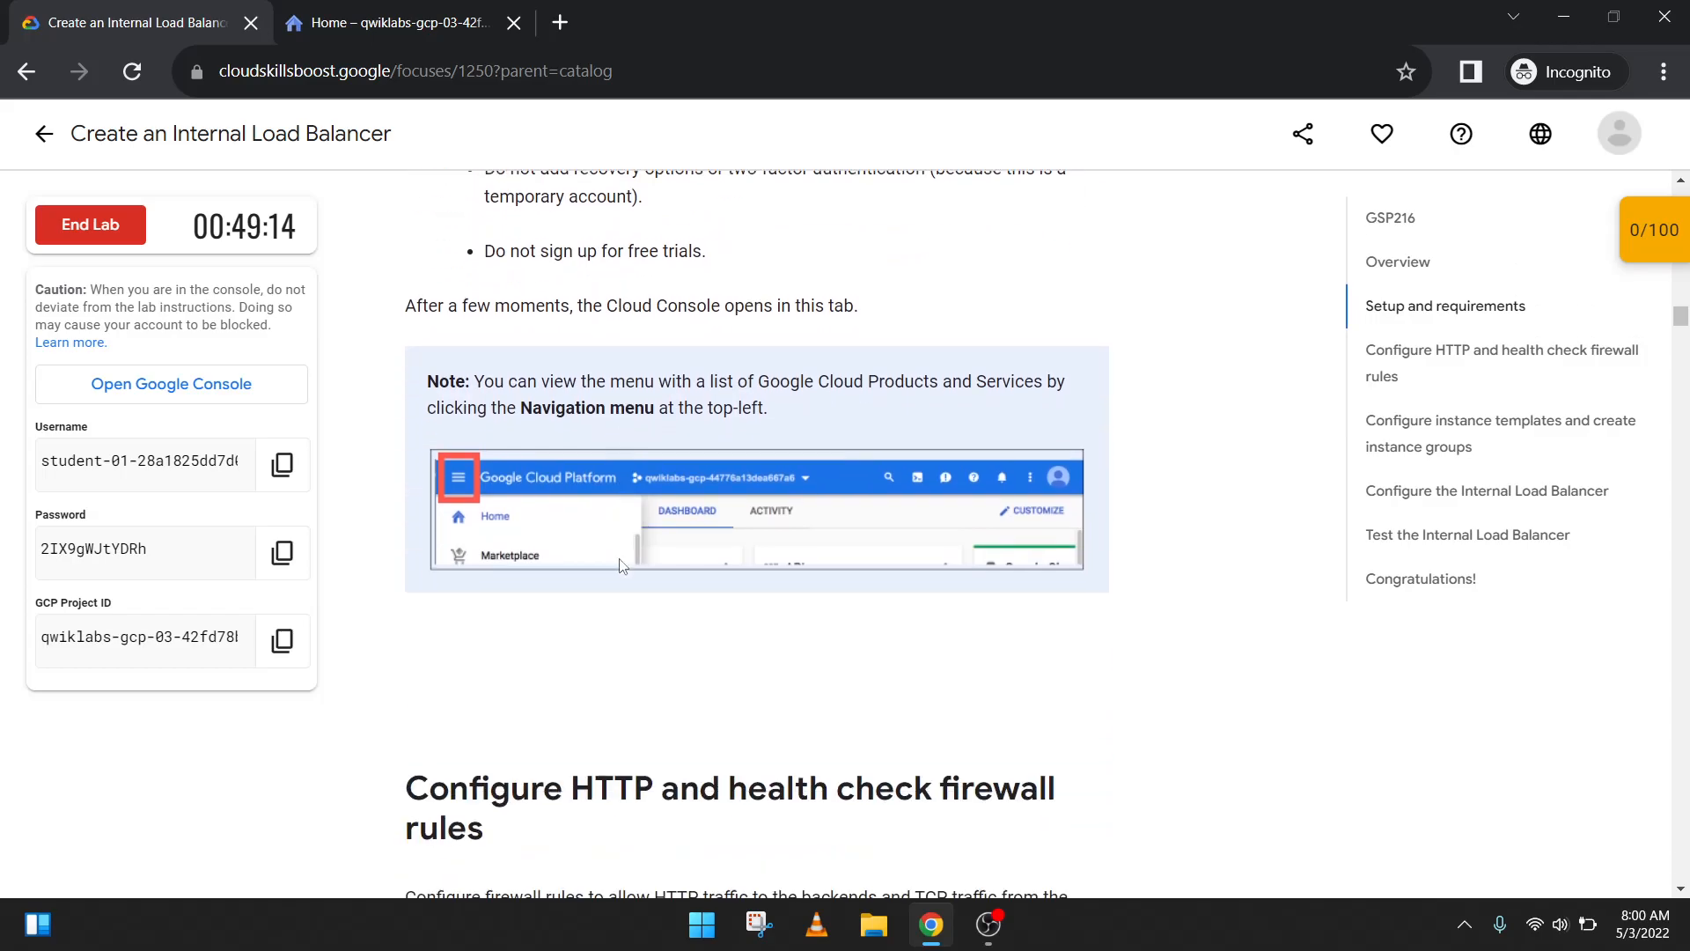
pyautogui.scroll(3, 621, 559)
pyautogui.scroll(1, 622, 562)
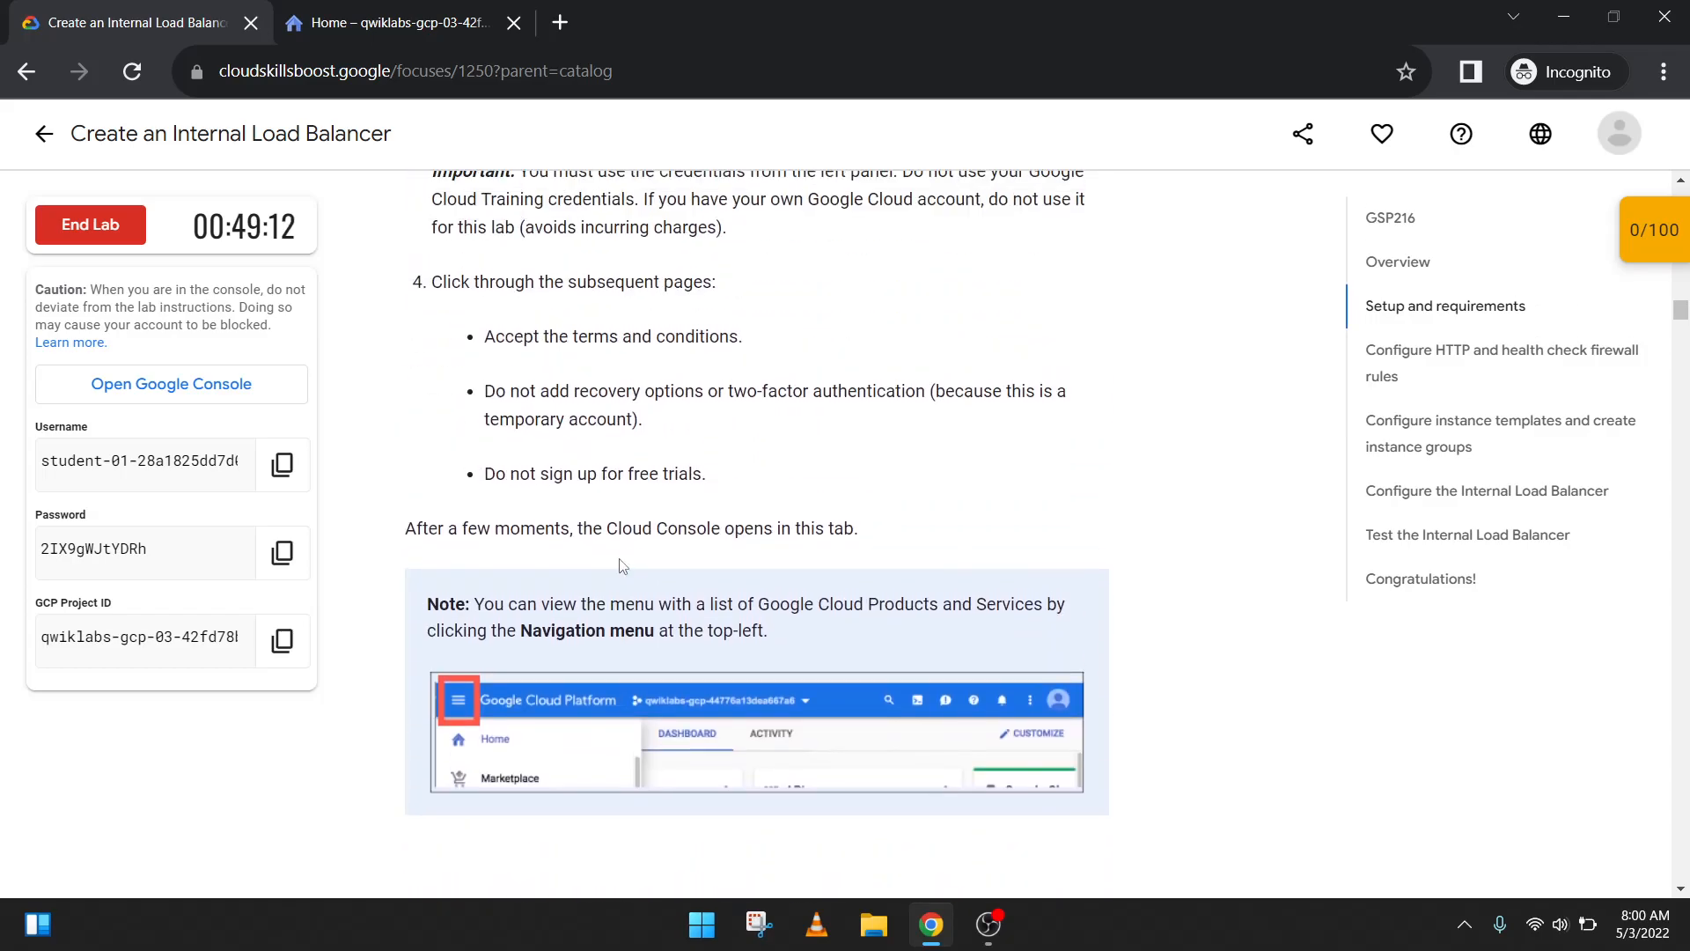
pyautogui.scroll(-3, 622, 565)
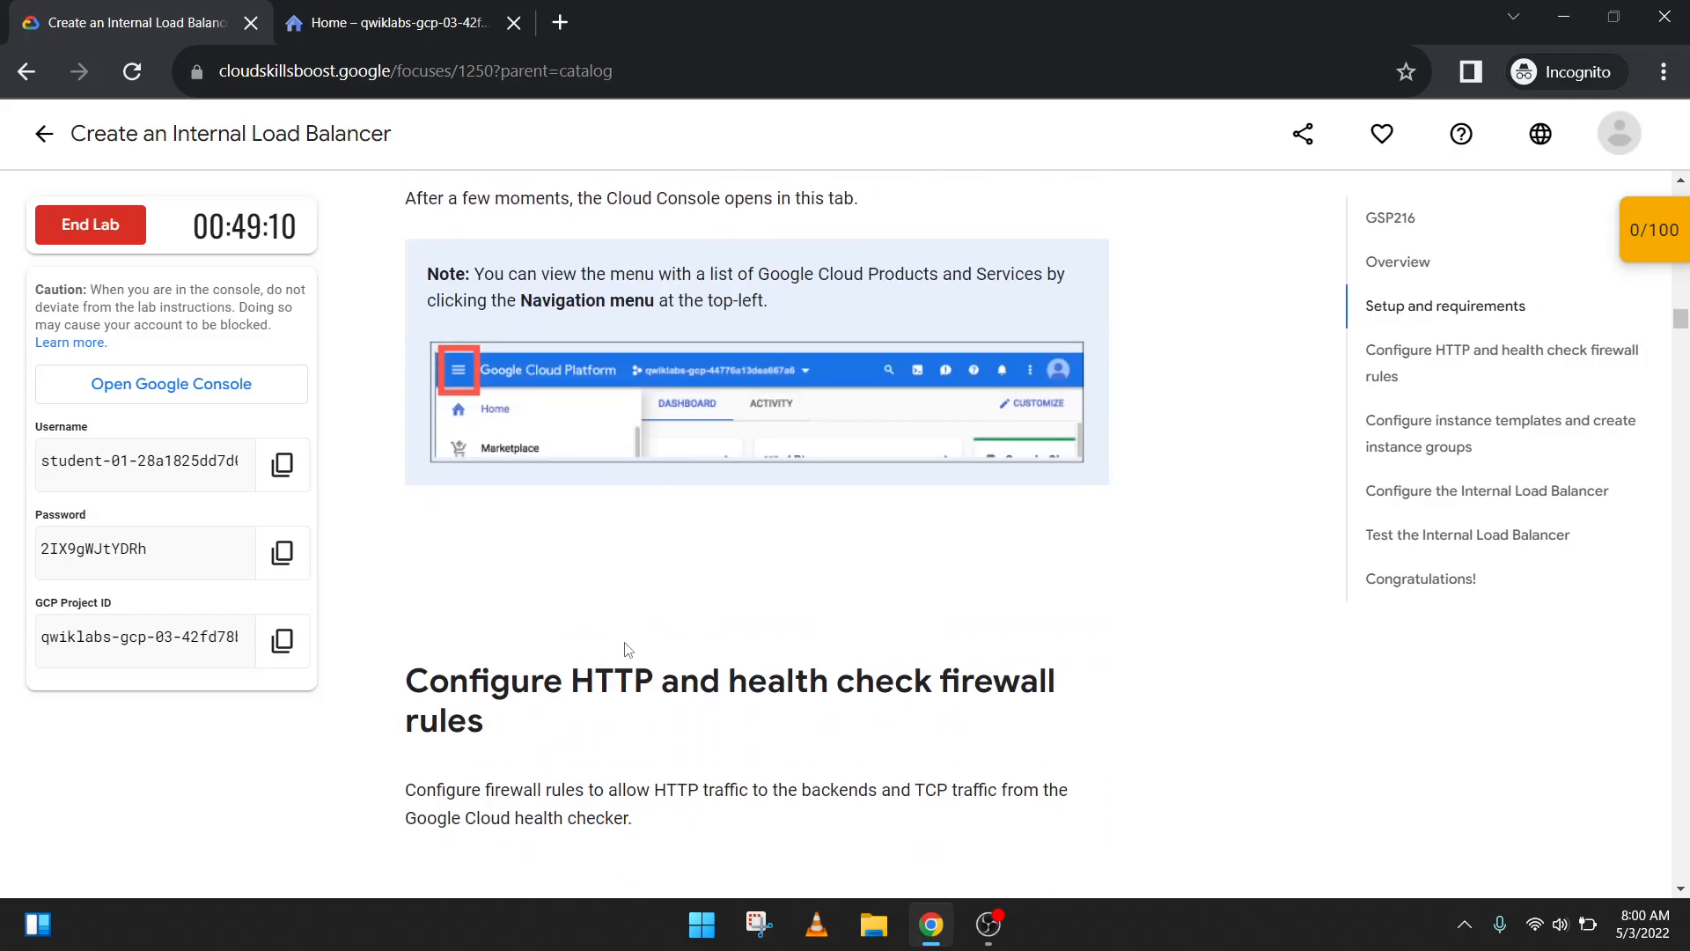
pyautogui.scroll(-1, 628, 650)
pyautogui.scroll(-1, 628, 651)
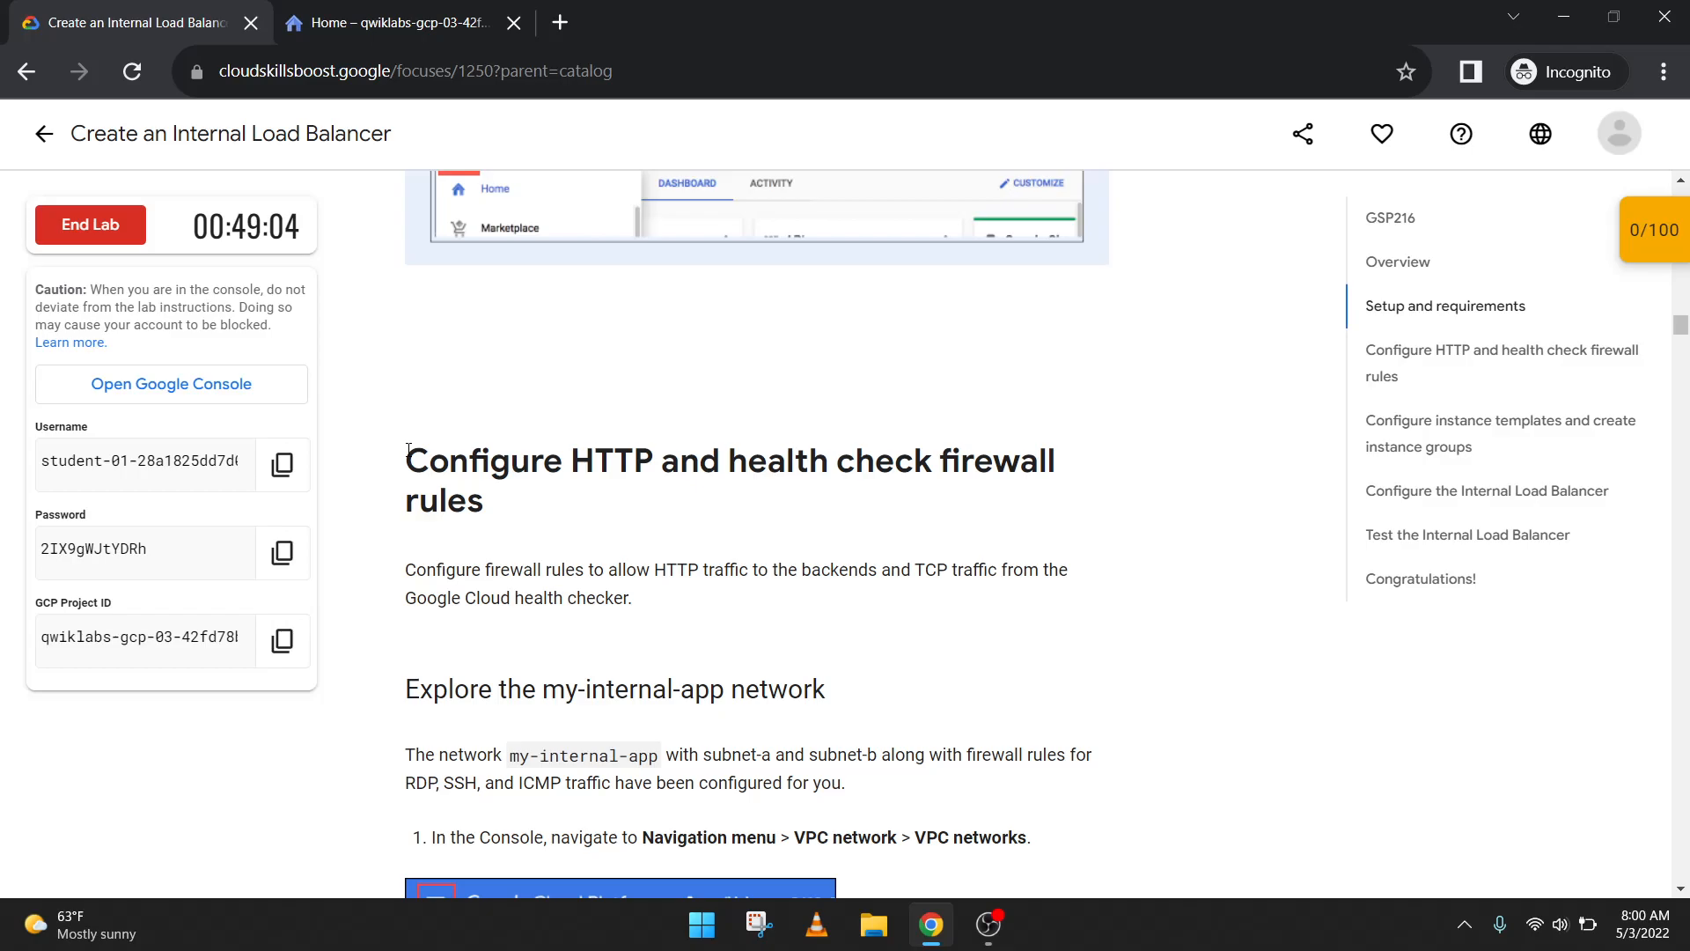
pyautogui.scroll(-3, 414, 475)
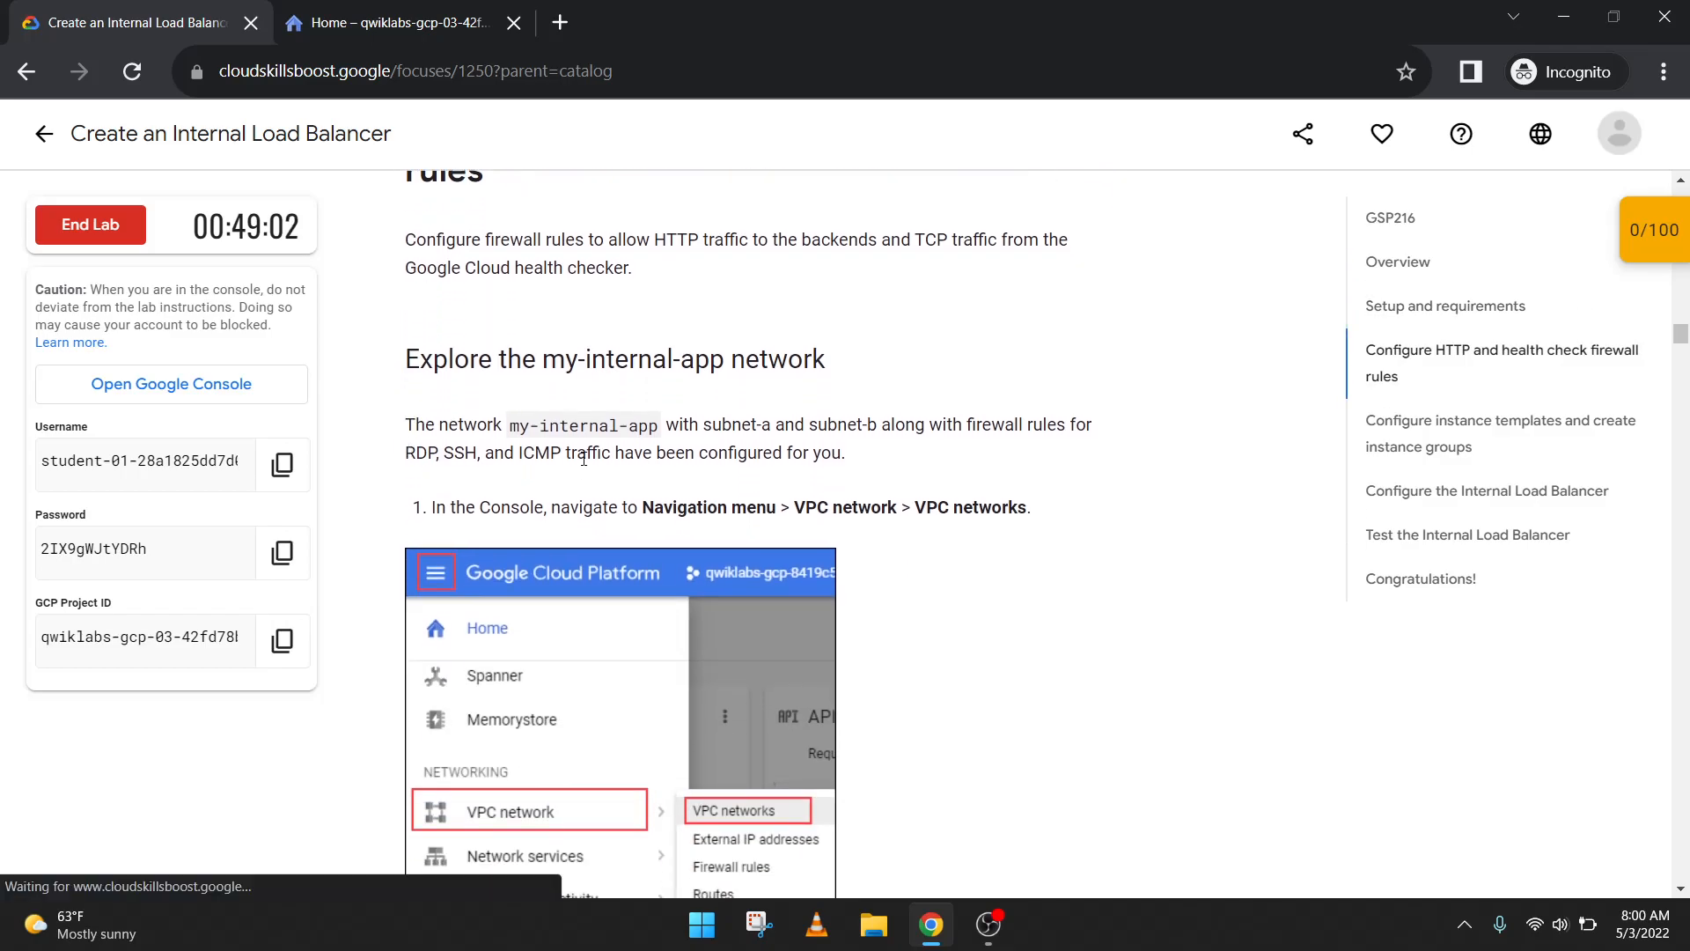
# Step: Copy "VPC network" from the lab instructions, search the console for it and open the VPC network product page
pyautogui.moveTo(795, 507); pyautogui.dragTo(899, 511)
pyautogui.hotkey('ctrl', 'c')
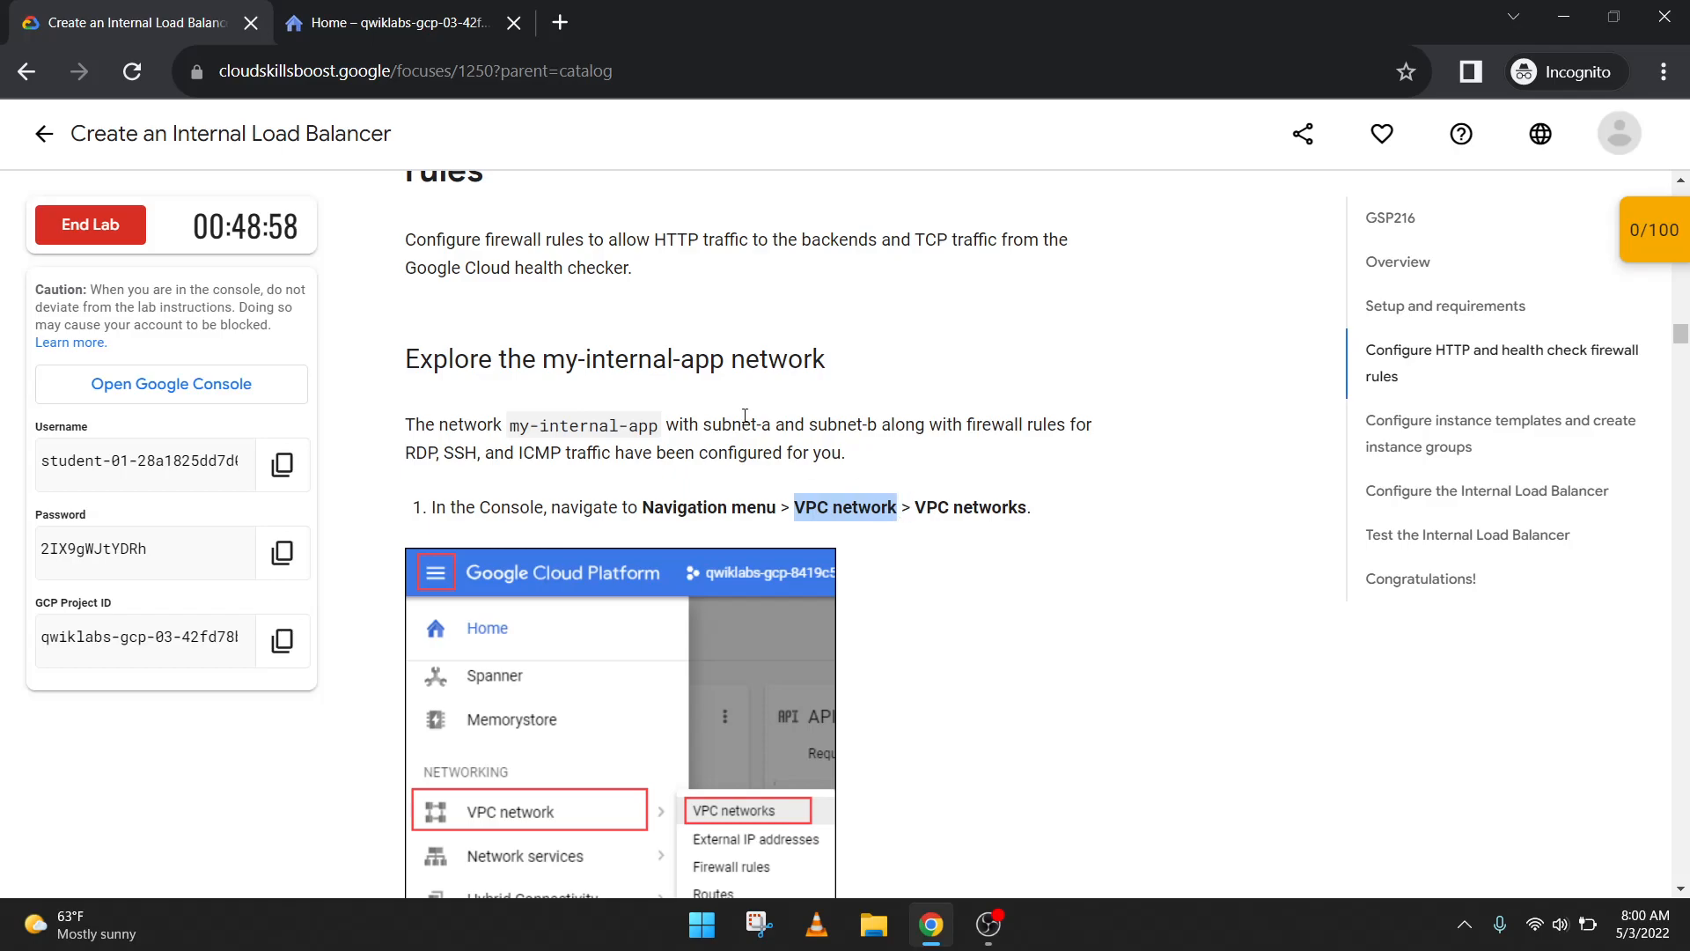
pyautogui.hotkey('ctrl', 'Tab')
pyautogui.click(808, 126)
pyautogui.hotkey('ctrl', 'v')
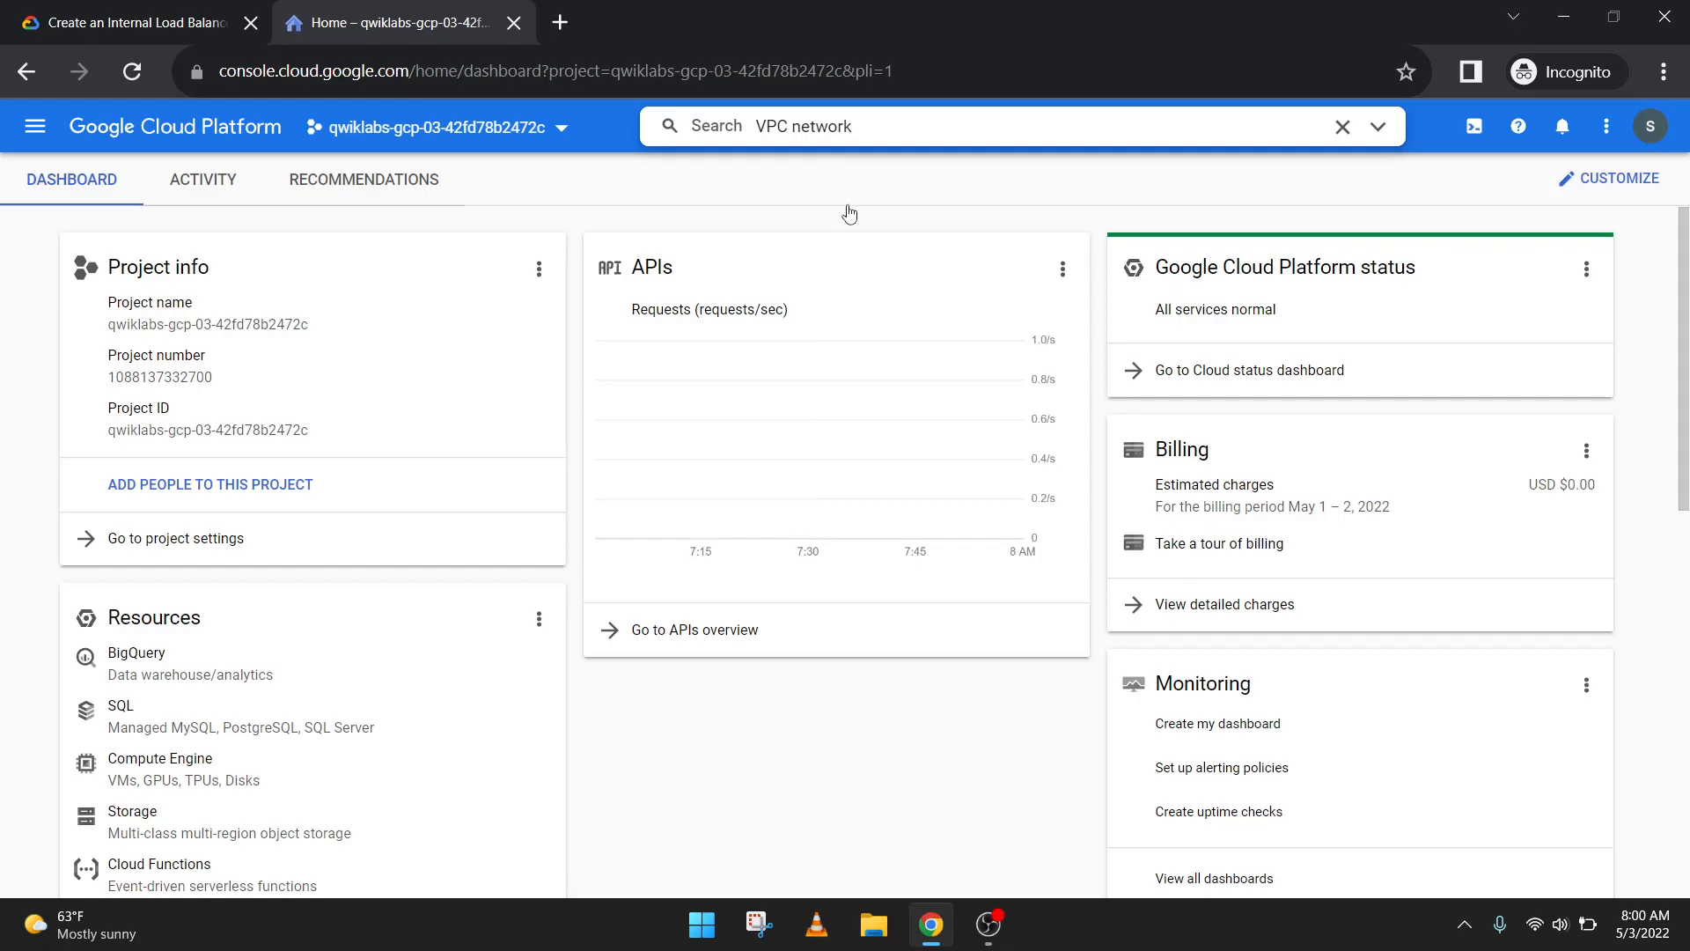
pyautogui.click(772, 312)
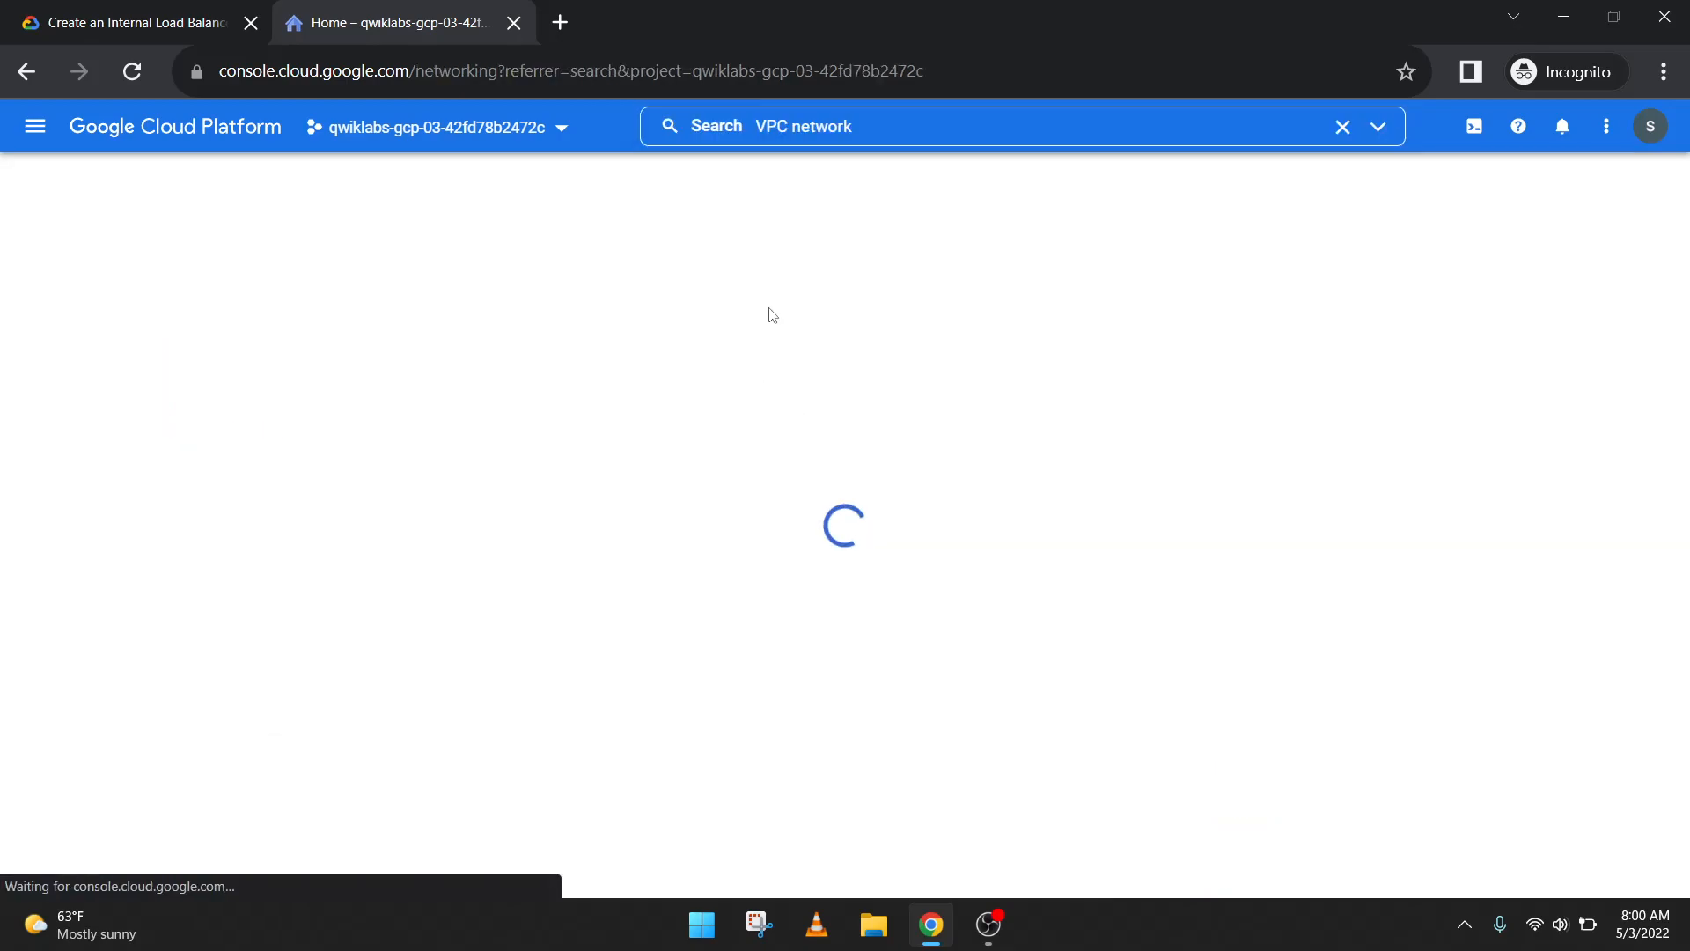
# Step: Postpone the Network Intelligence Center promotion on the VPC networks page
pyautogui.click(35, 125)
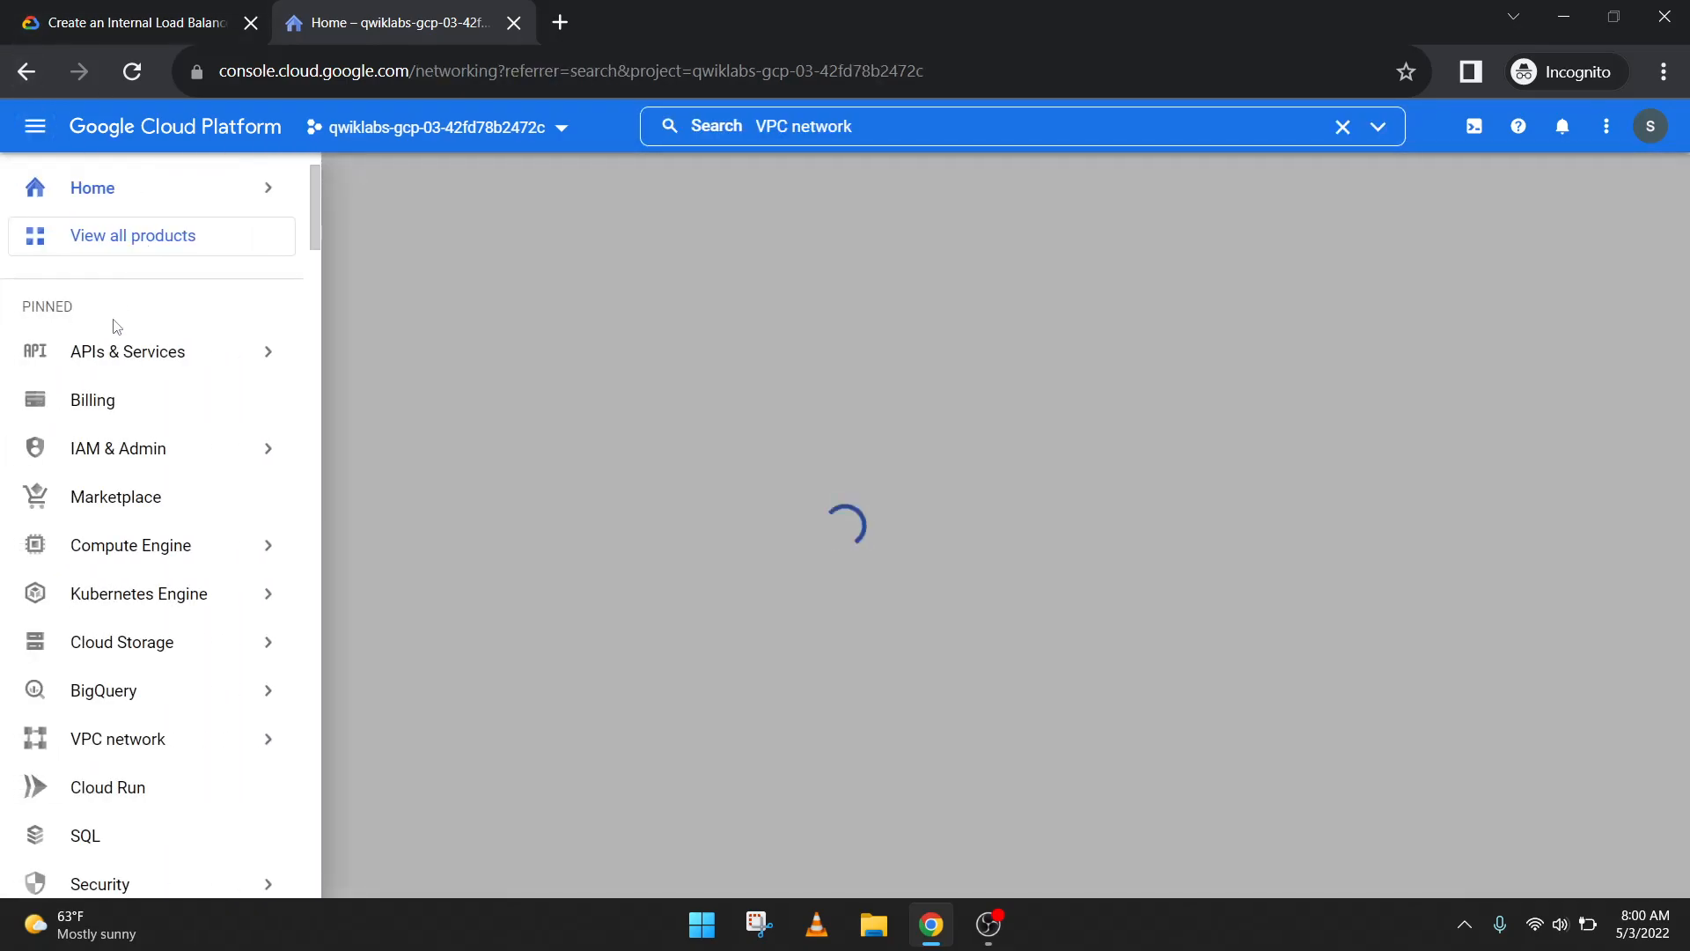
pyautogui.scroll(-5, 151, 672)
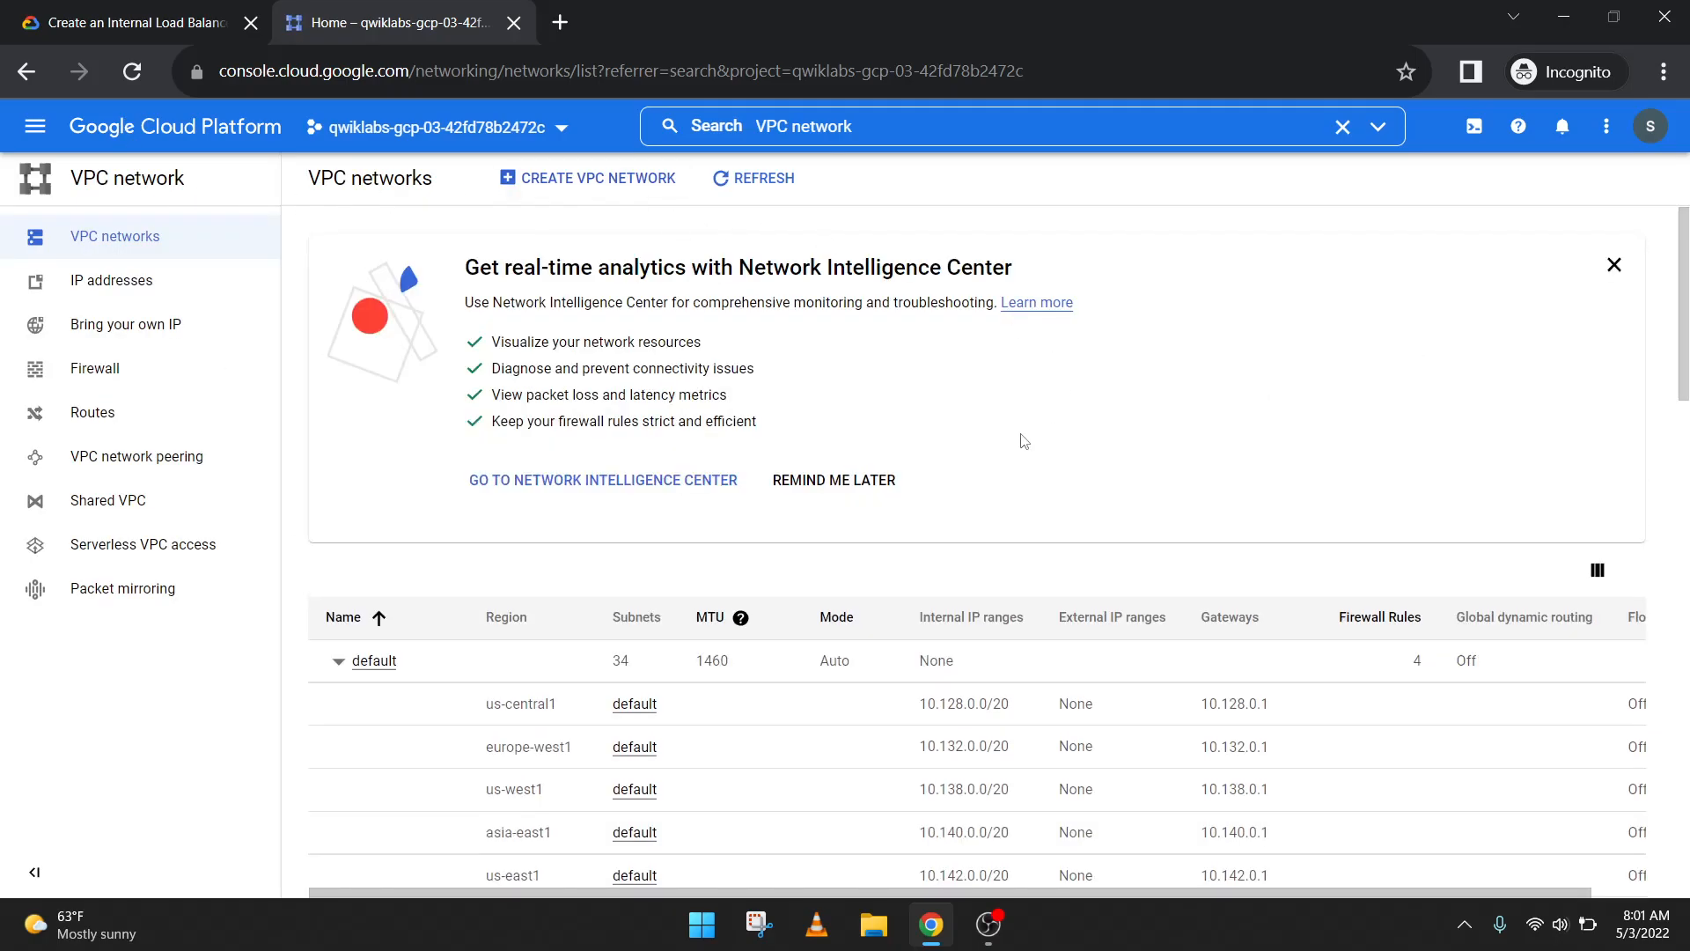
pyautogui.click(841, 479)
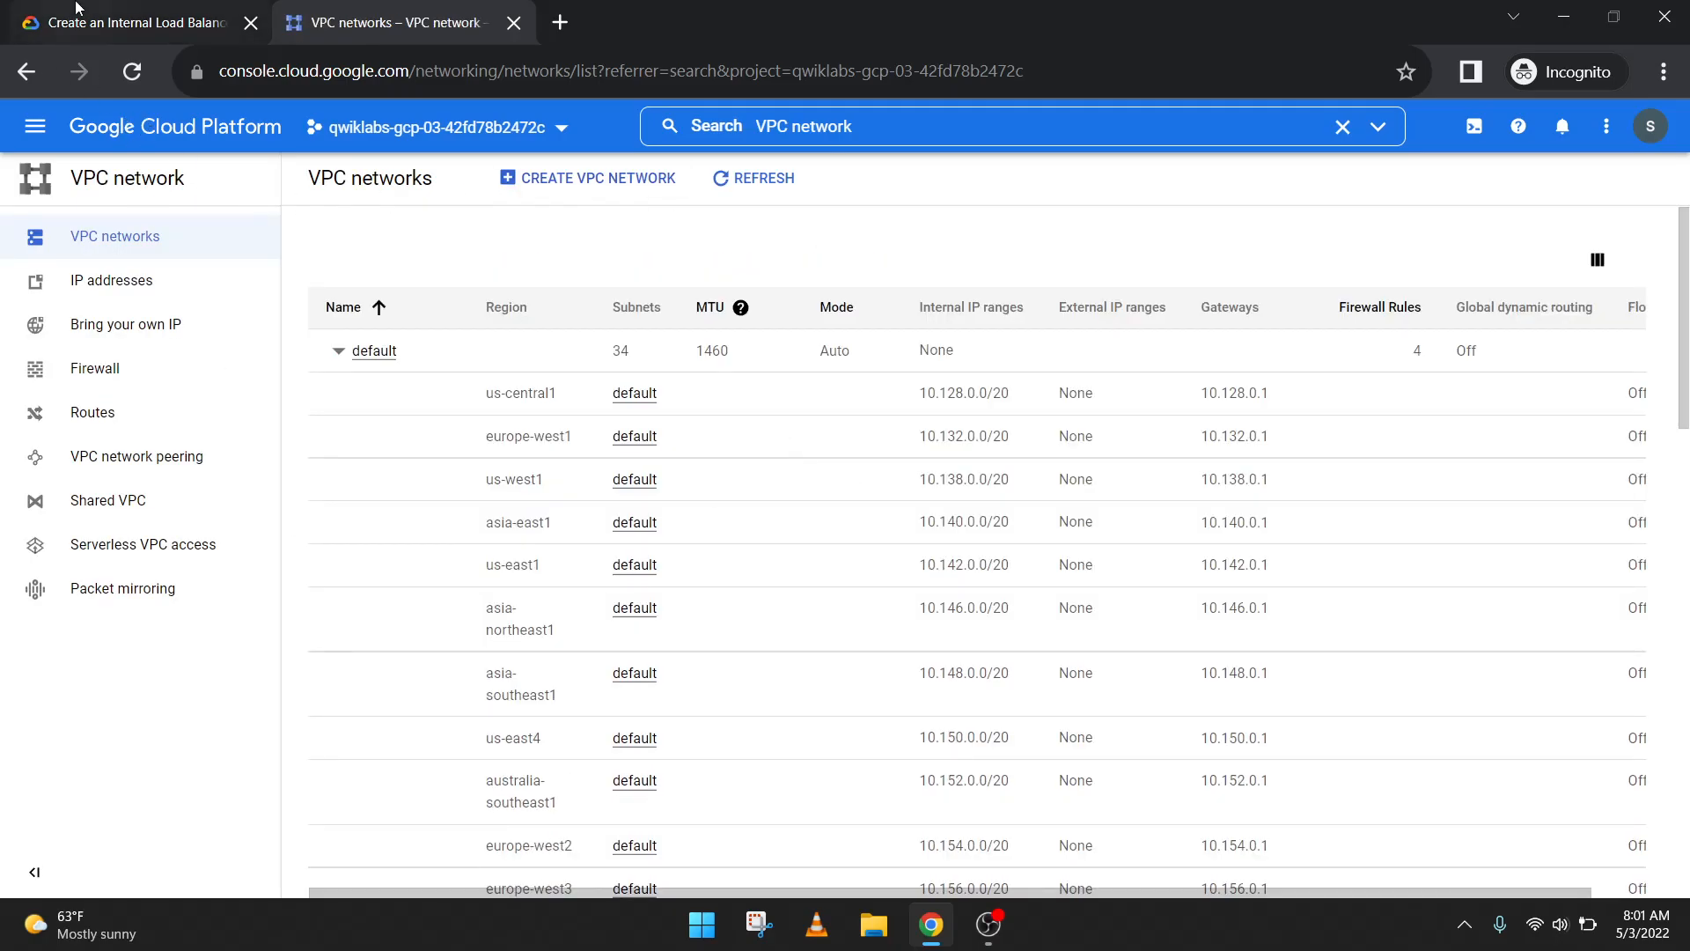
# Step: Examine the VPC networks list alongside the lab instructions for the my-internal-app network and the HTTP firewall rule
pyautogui.click(79, 11)
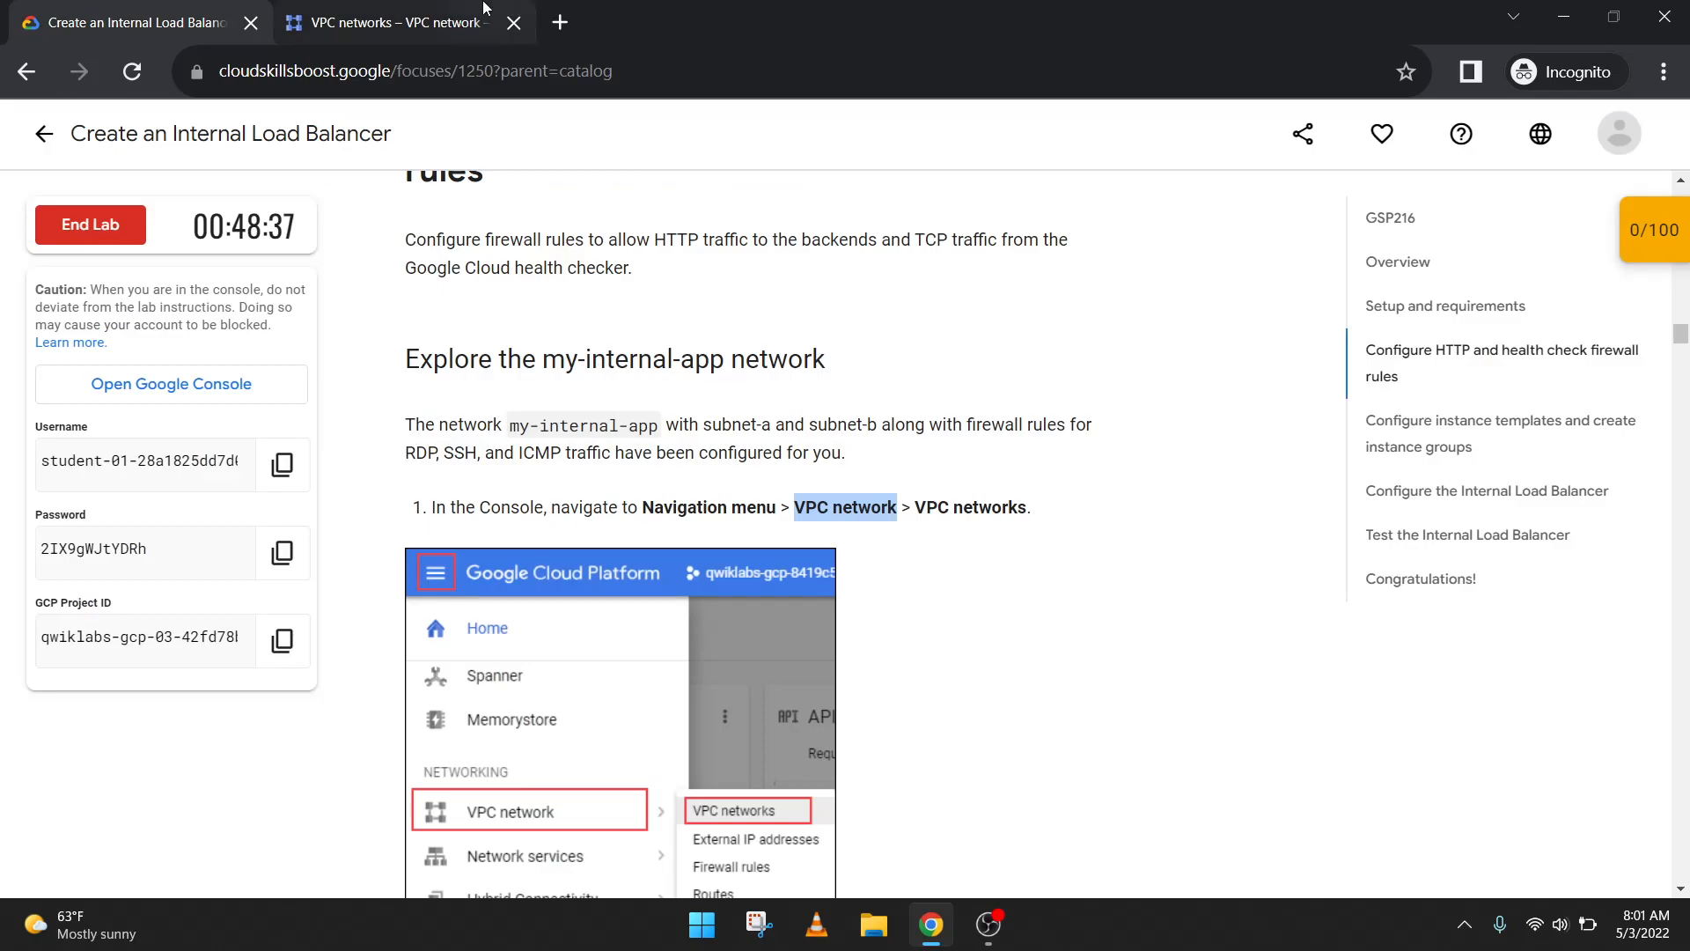
pyautogui.click(458, 22)
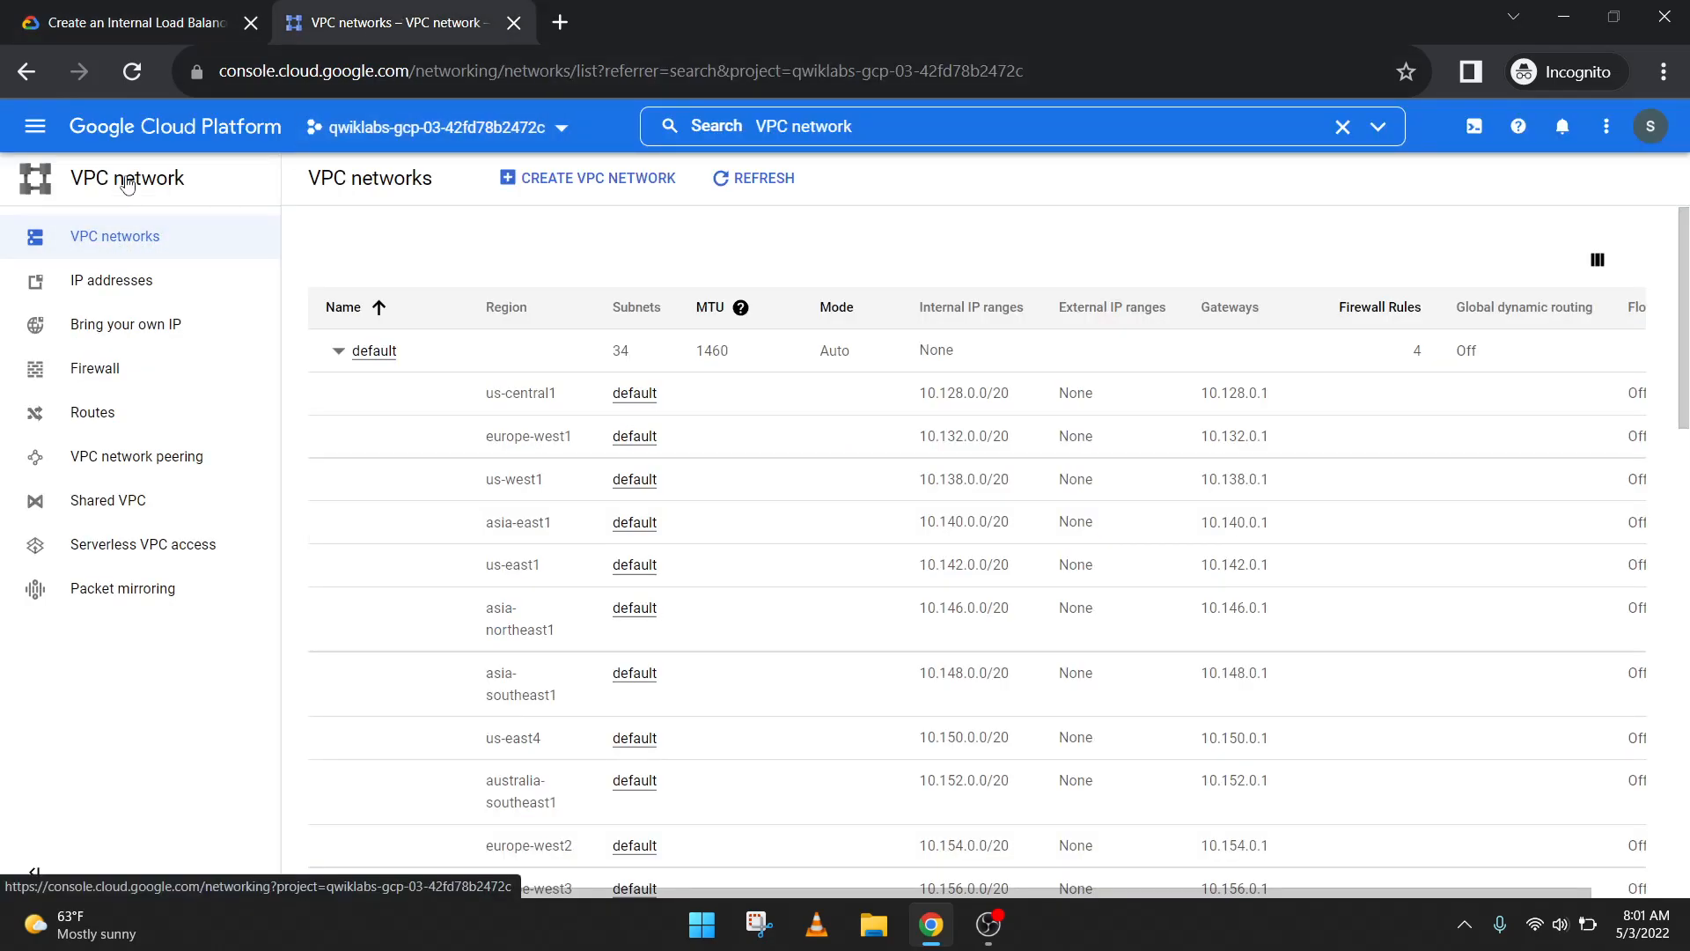
pyautogui.click(119, 10)
pyautogui.scroll(-4, 817, 559)
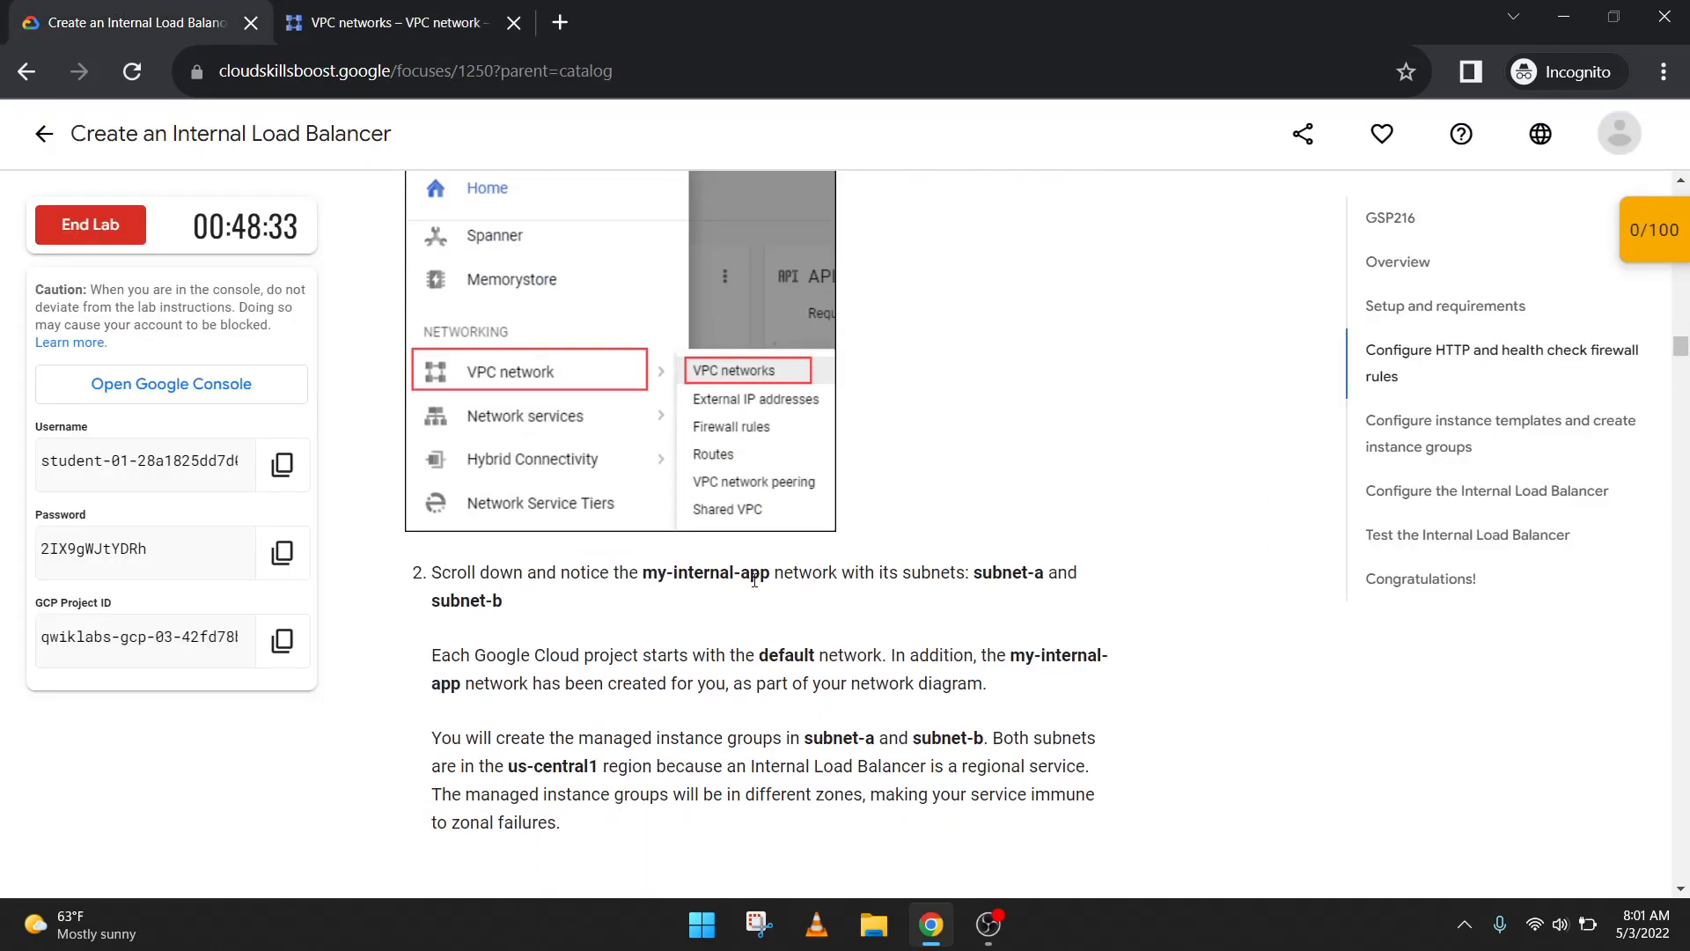
pyautogui.scroll(-4, 490, 599)
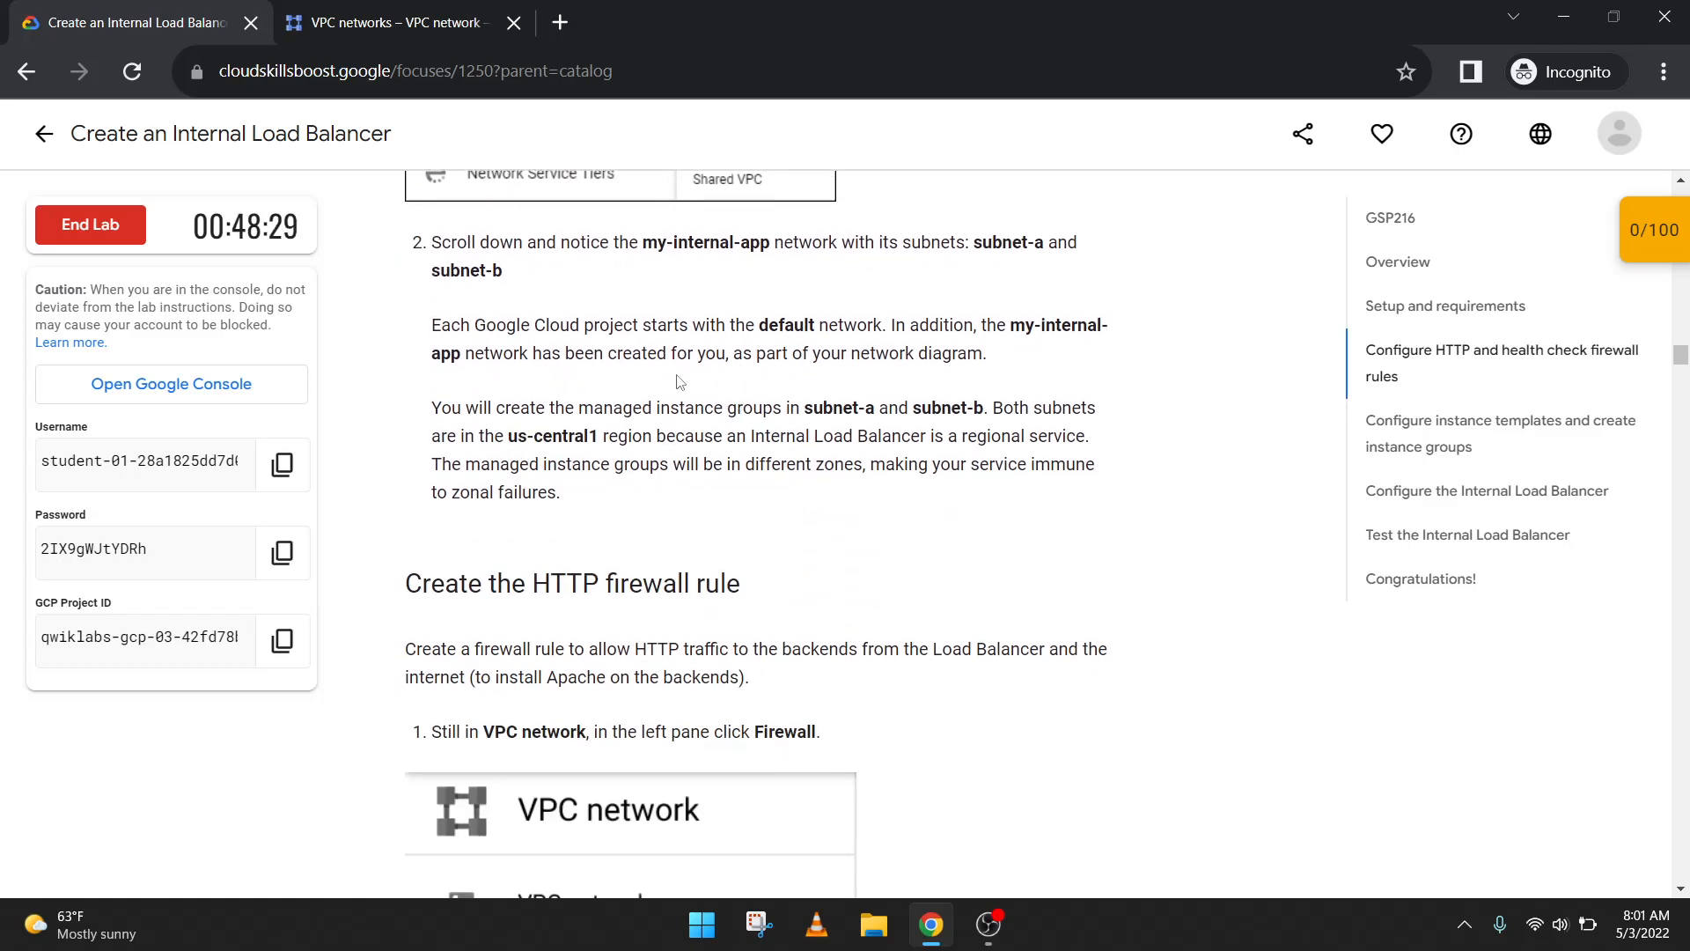
pyautogui.click(473, 7)
pyautogui.scroll(-5, 832, 572)
pyautogui.click(176, 19)
pyautogui.scroll(-2, 709, 586)
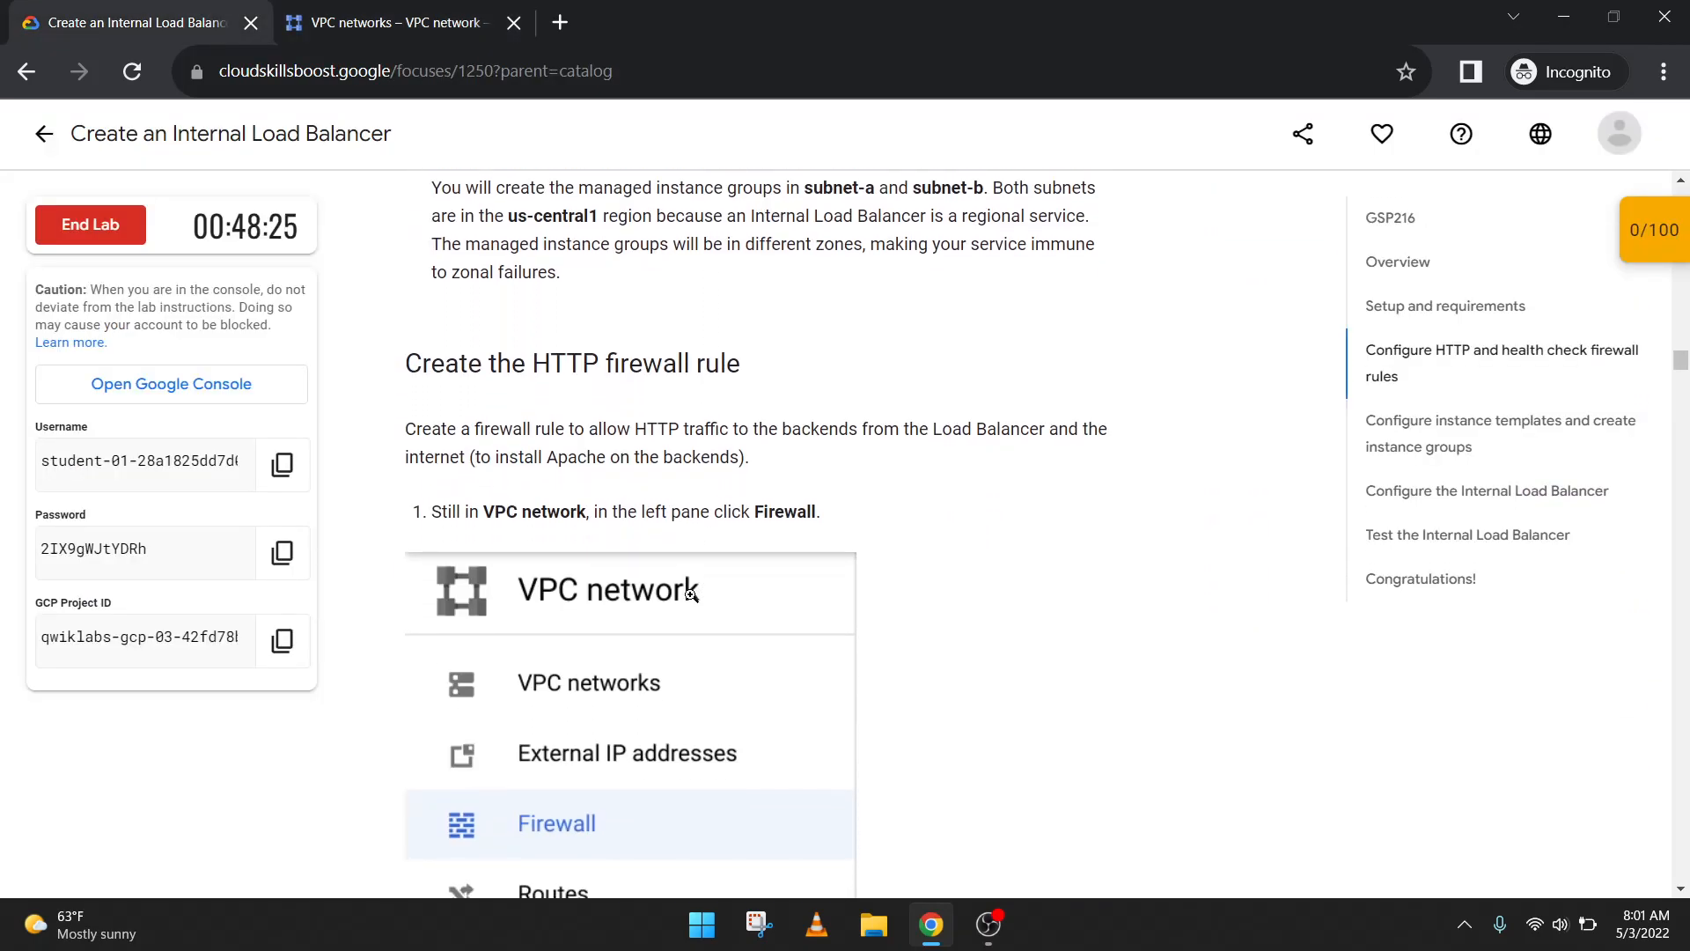
# Step: Follow the HTTP firewall rule instructions to open the Firewall page of the VPC network
pyautogui.scroll(-2, 603, 449)
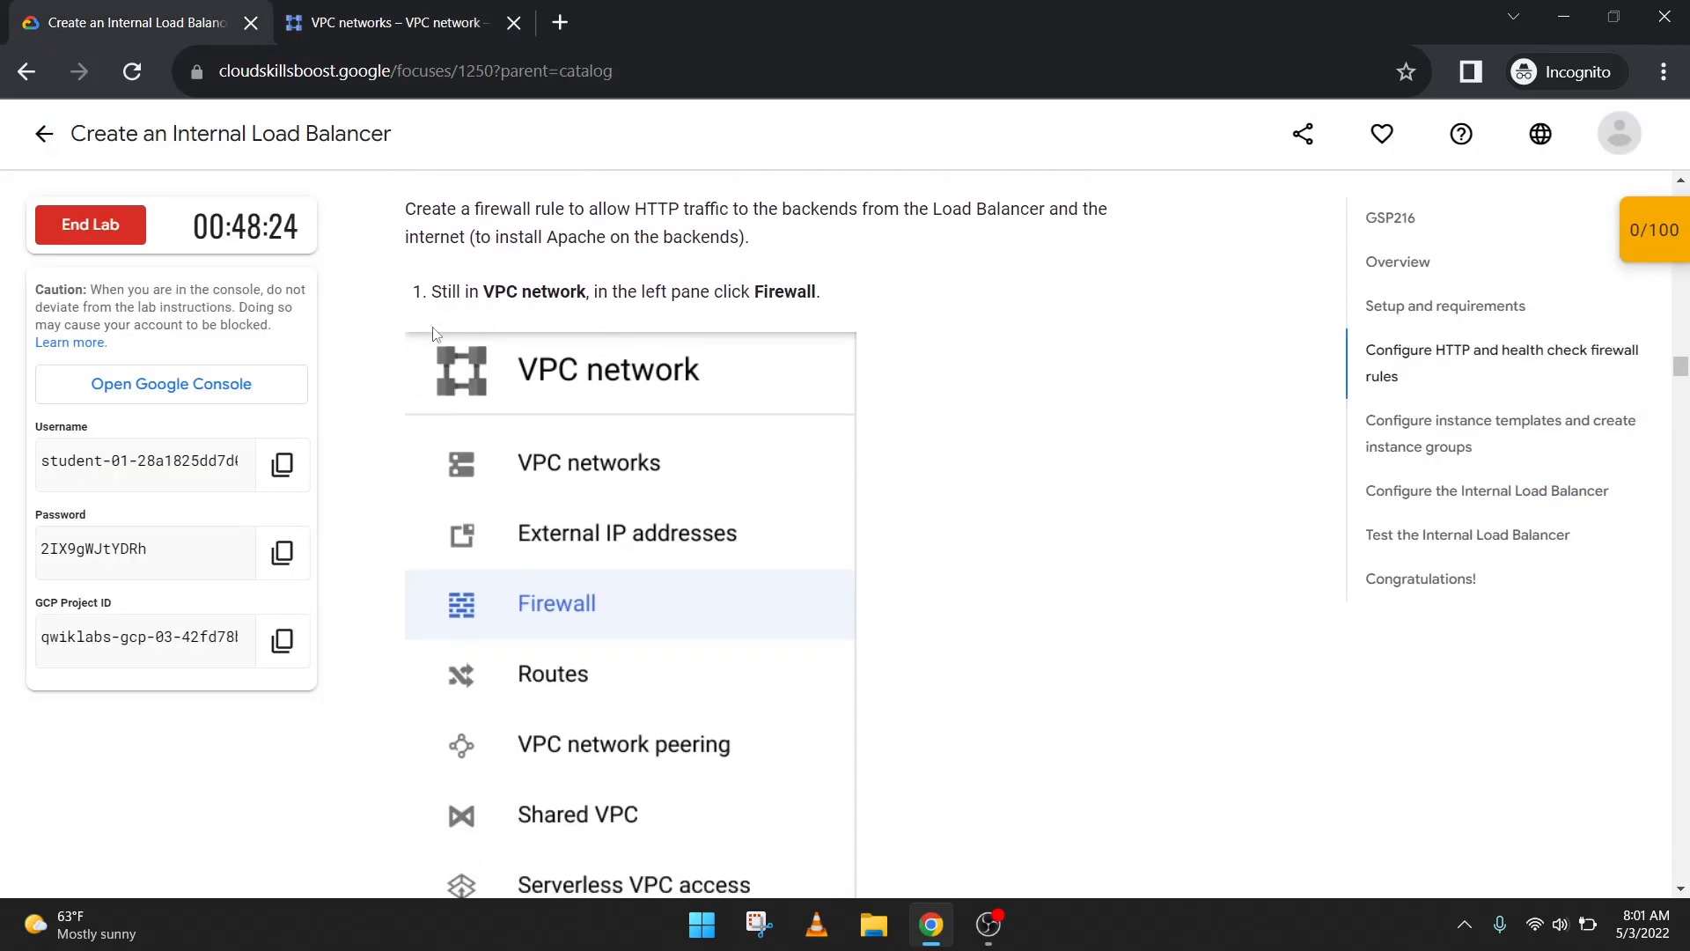
pyautogui.click(370, 10)
pyautogui.click(82, 10)
pyautogui.click(529, 19)
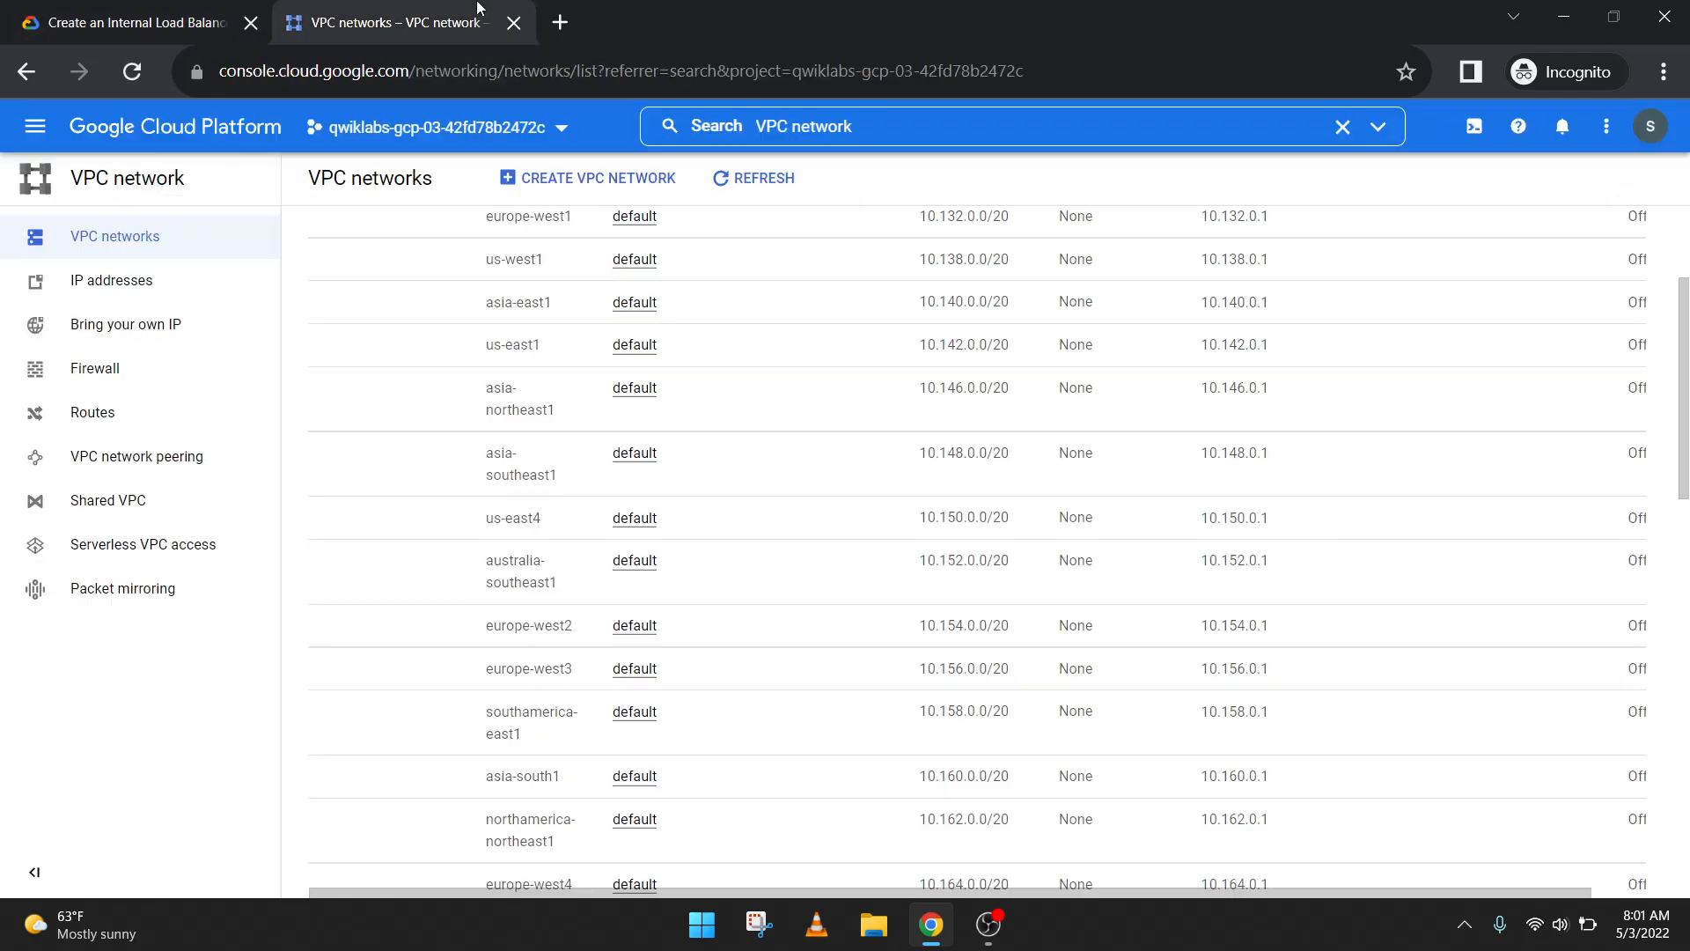
pyautogui.click(127, 380)
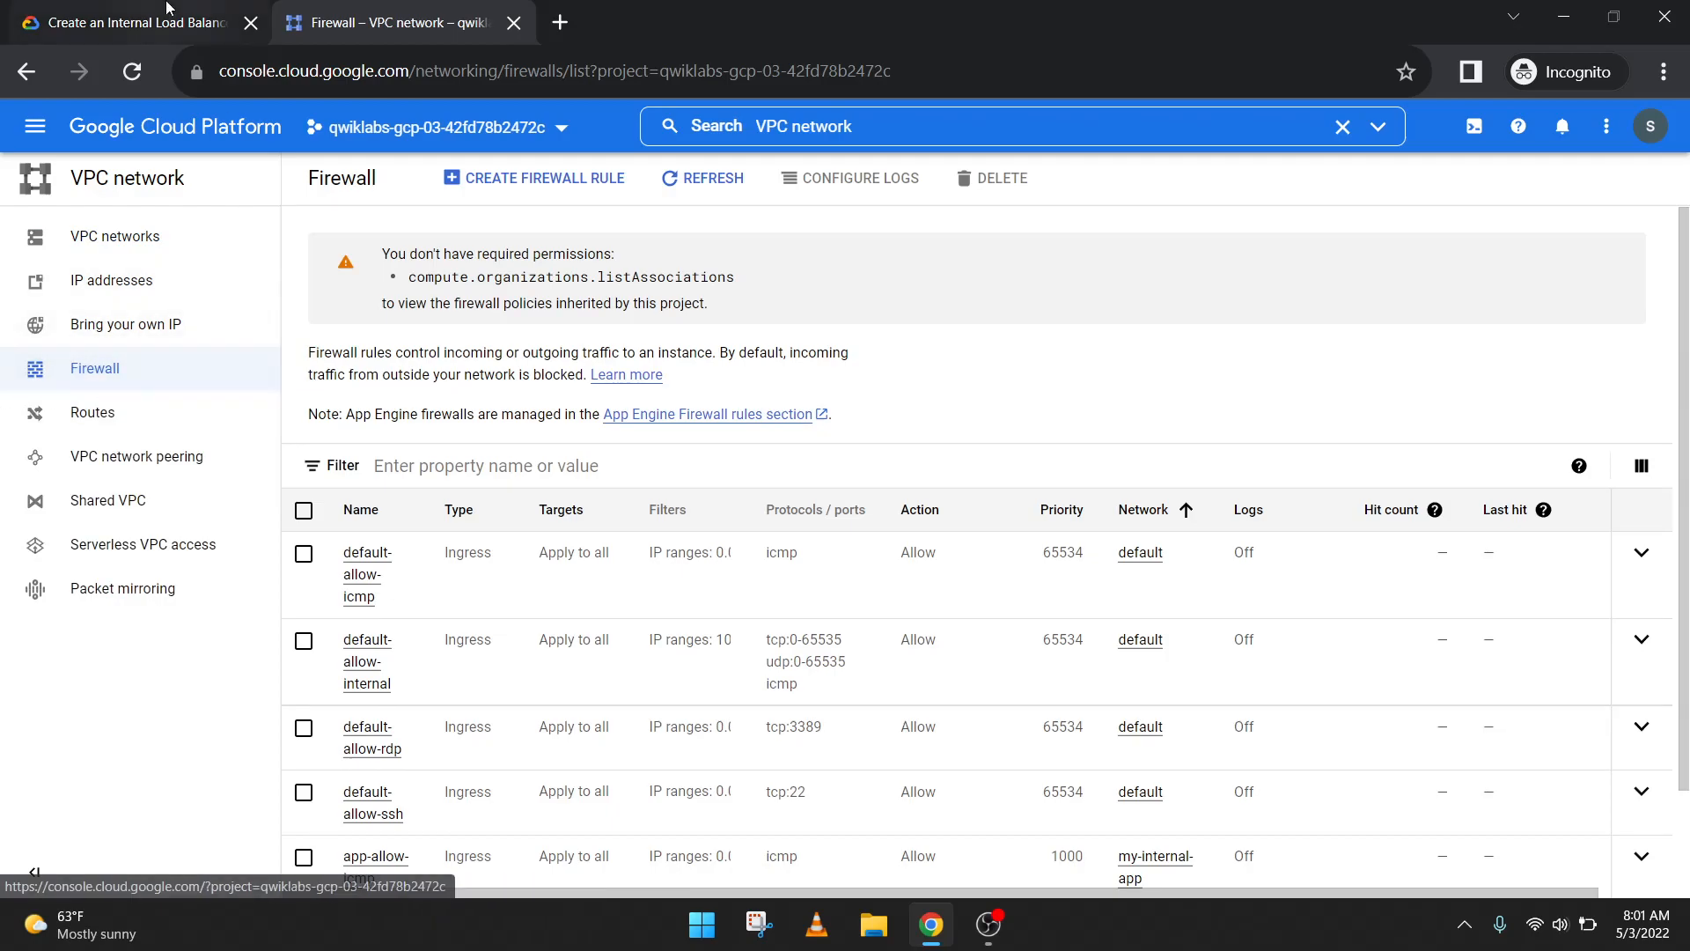
# Step: Check the app-allow-icmp and app-allow-ssh-rdp rules against the lab instructions and start a new firewall rule
pyautogui.hotkey('ctrl', 'shift', 'Tab')
pyautogui.scroll(-7, 793, 396)
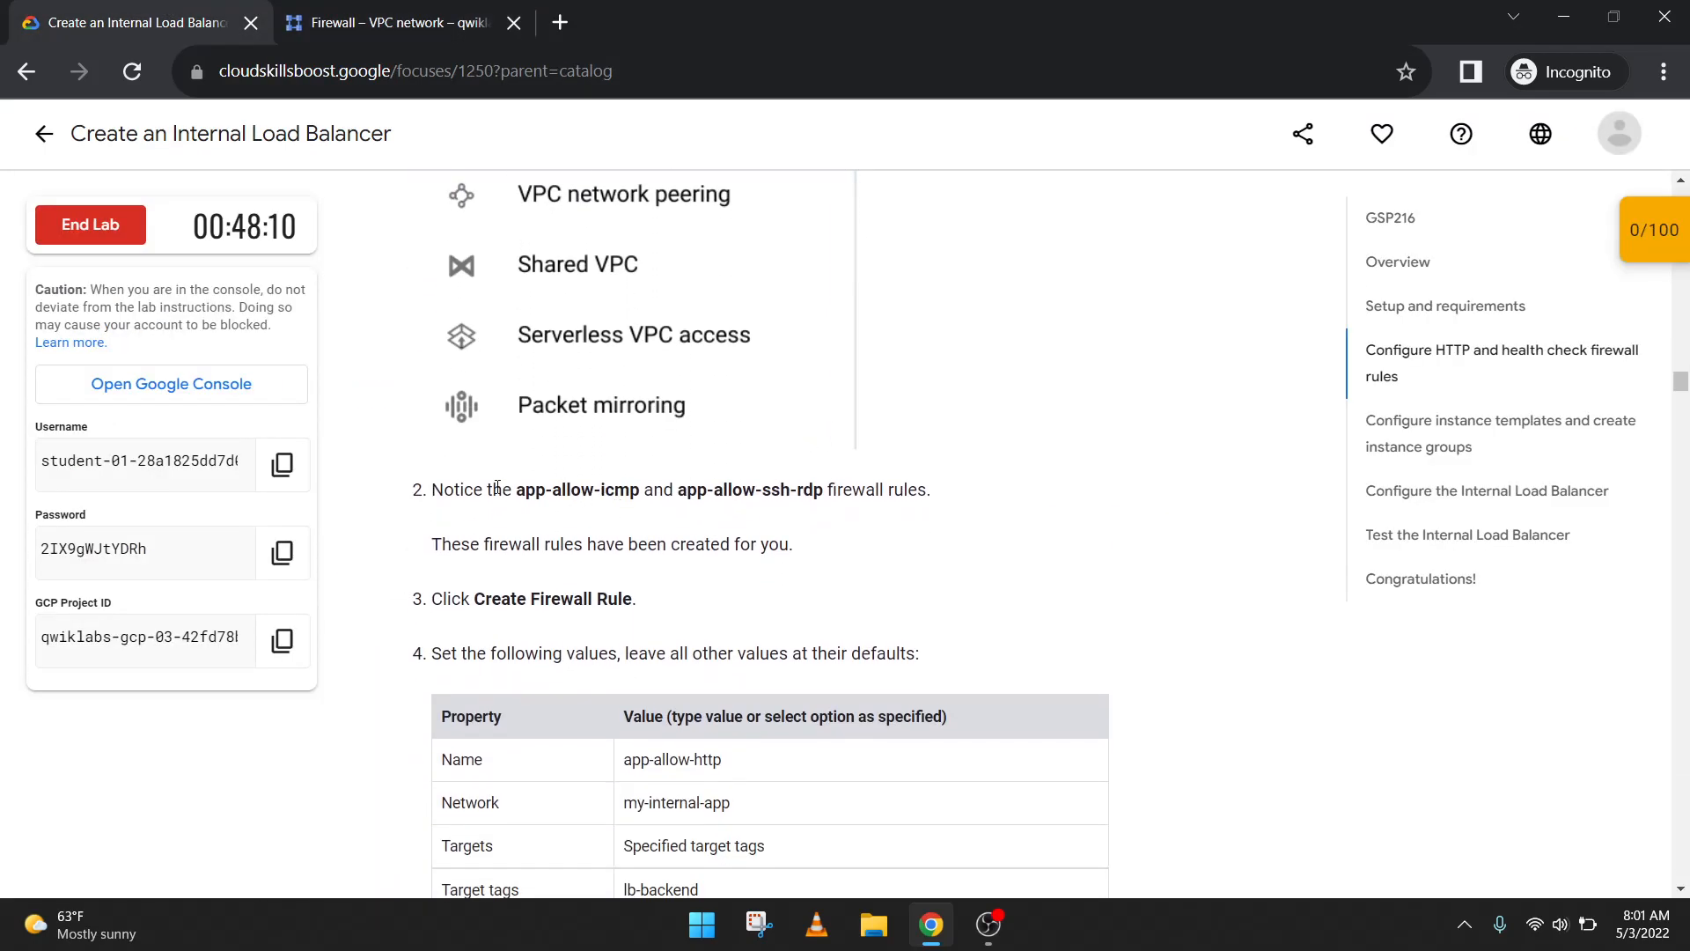
pyautogui.click(304, 7)
pyautogui.scroll(-2, 583, 671)
pyautogui.click(42, 8)
pyautogui.click(419, 25)
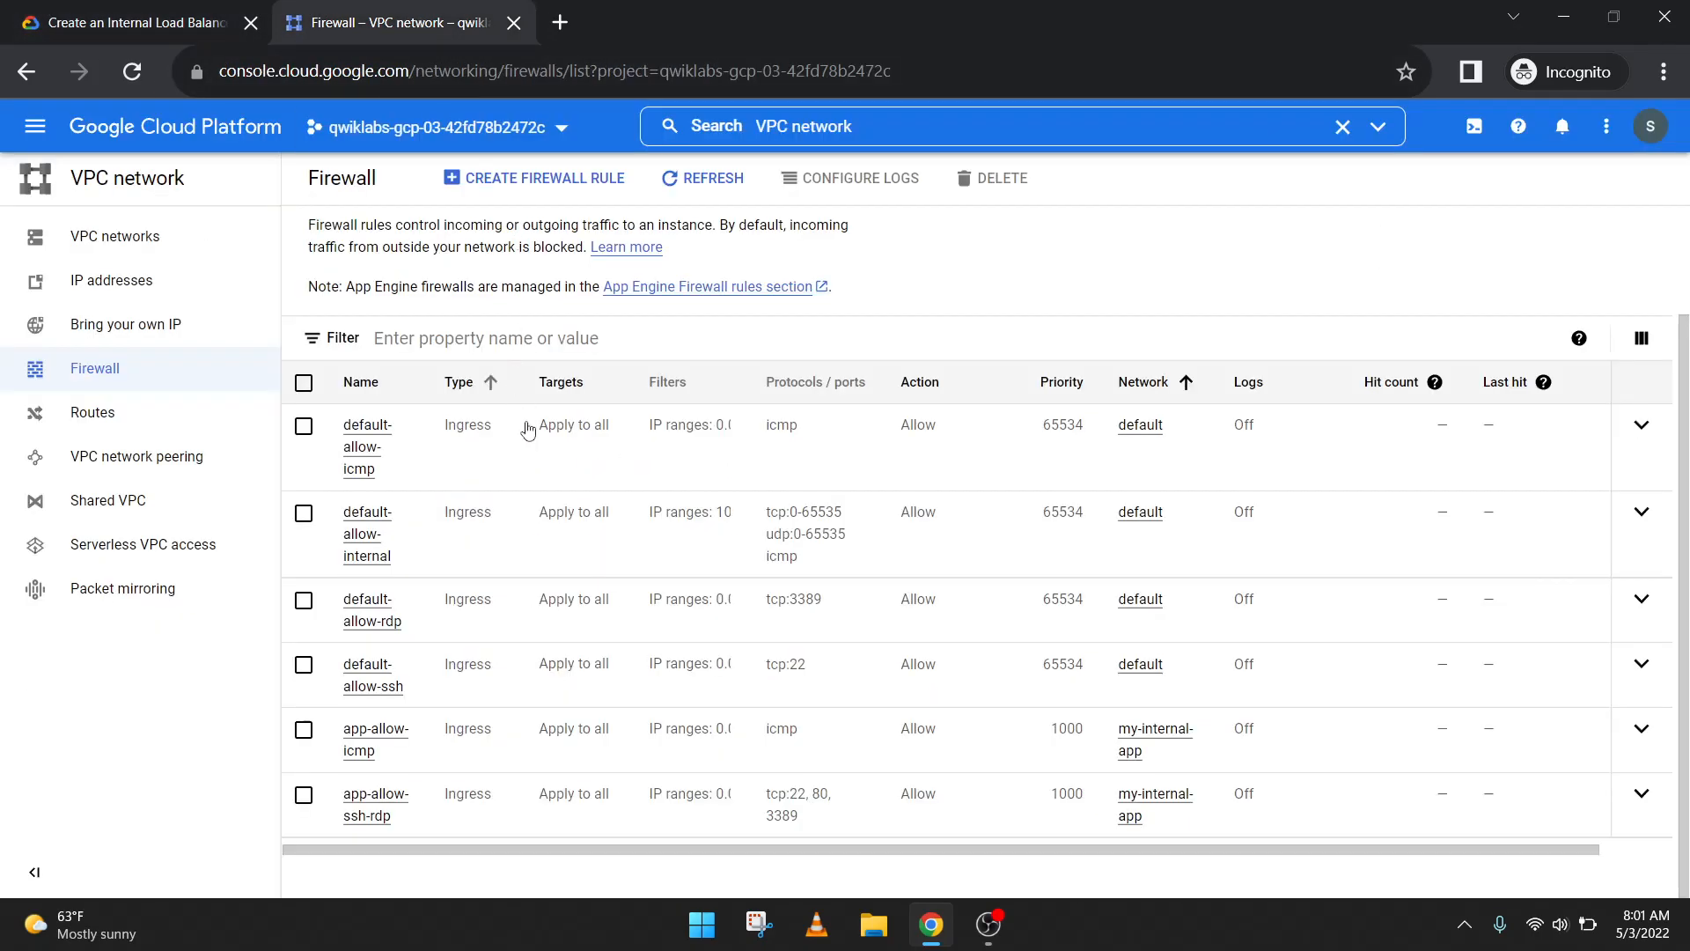
pyautogui.click(474, 181)
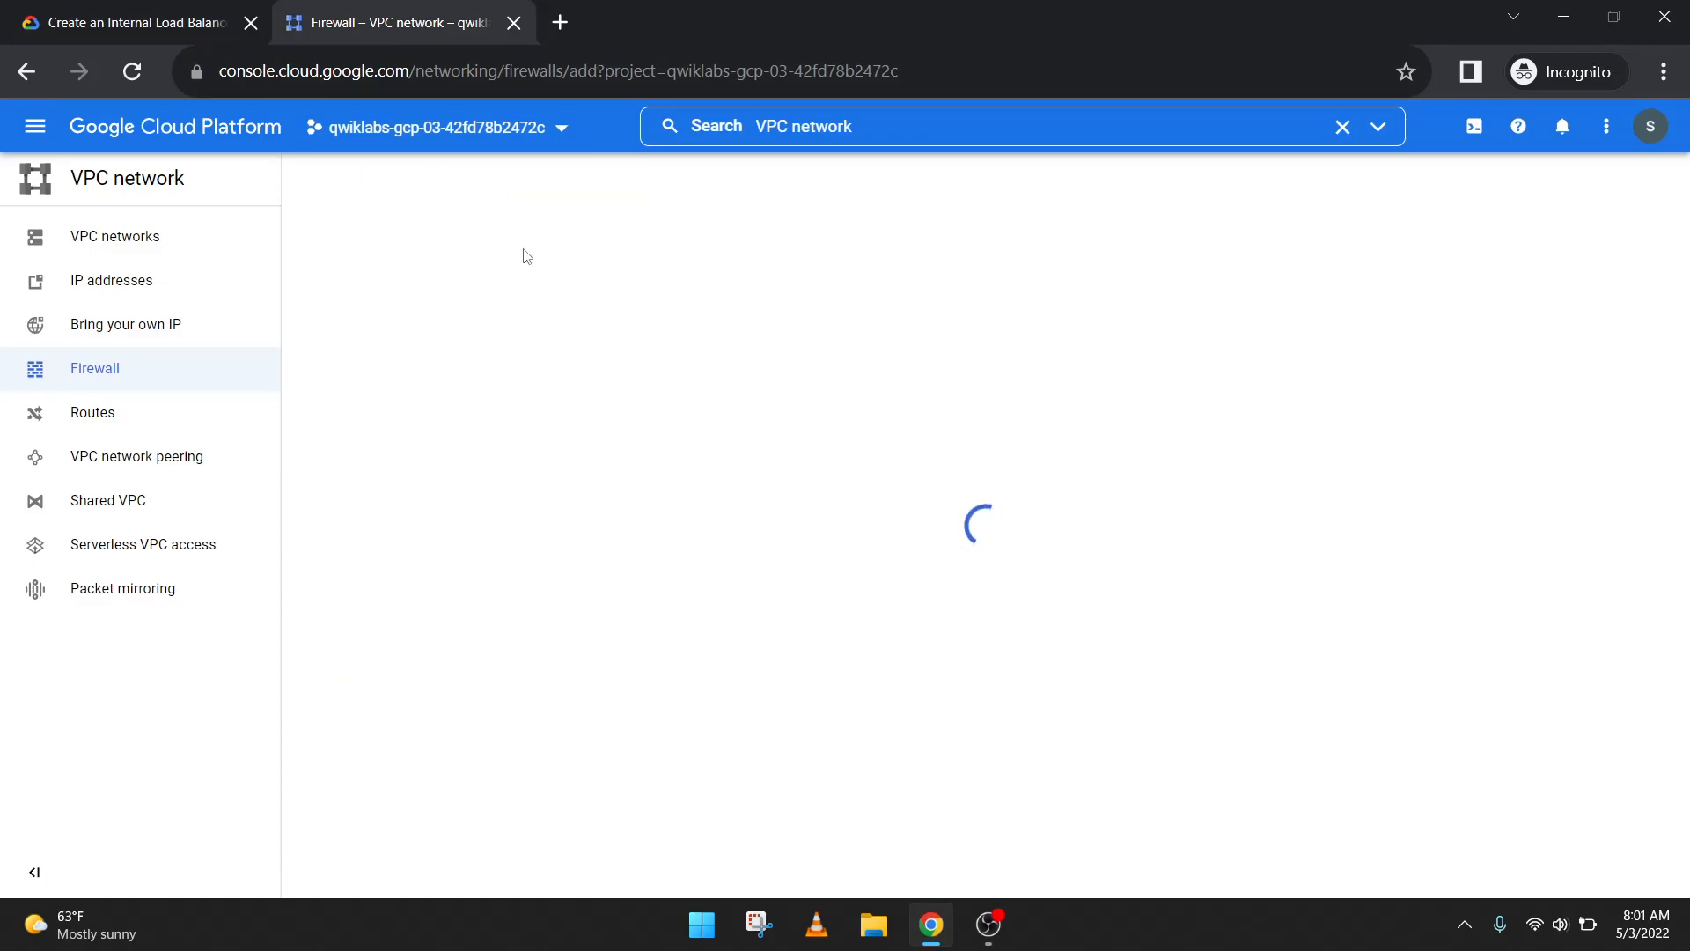
# Step: Copy the rule name from the lab instructions and name the new firewall rule app-allow-http
pyautogui.click(185, 17)
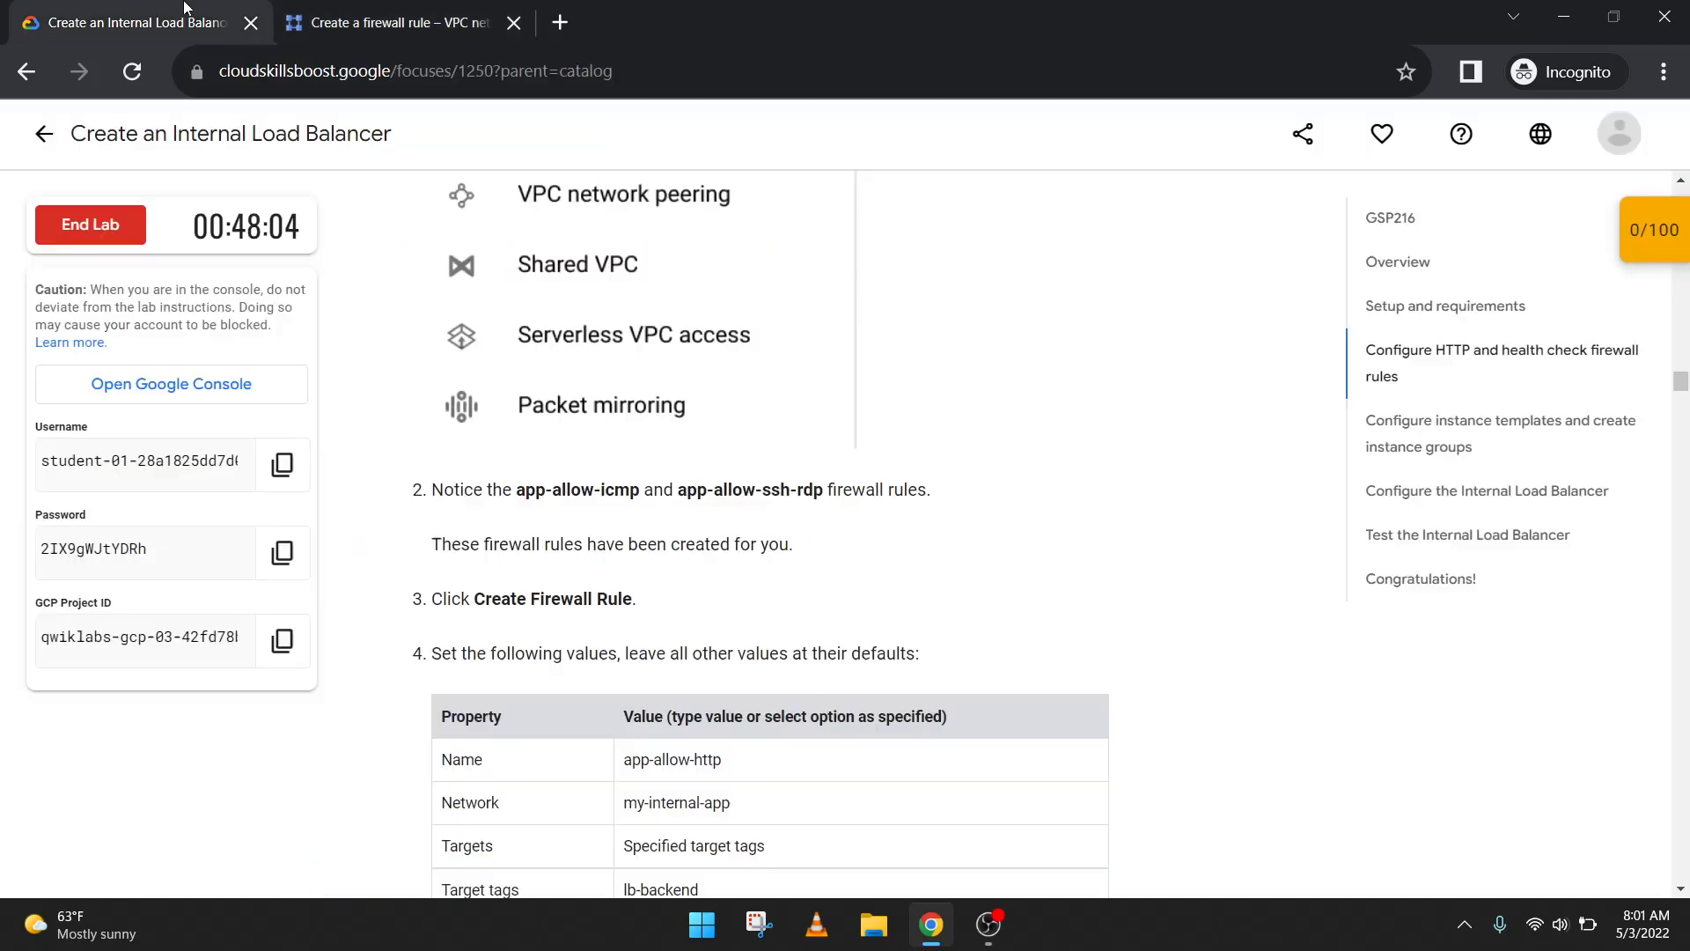
pyautogui.scroll(-2, 793, 634)
pyautogui.moveTo(729, 550); pyautogui.dragTo(626, 543)
pyautogui.hotkey('ctrl', 'c')
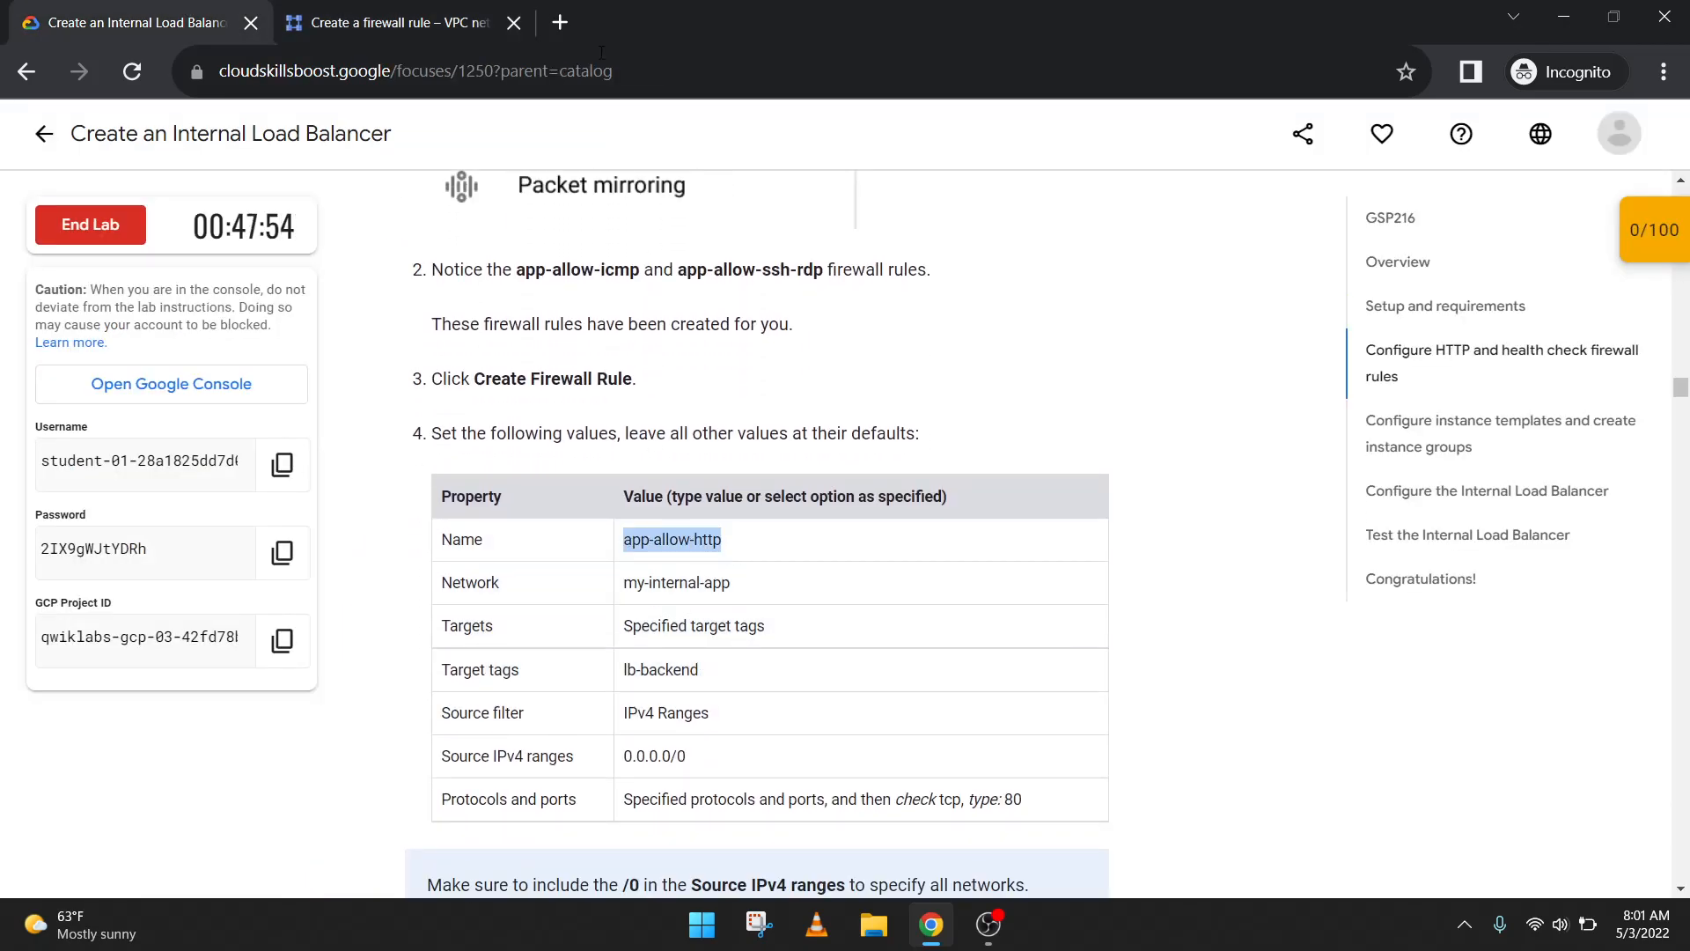
pyautogui.click(387, 22)
pyautogui.click(518, 335)
pyautogui.hotkey('ctrl', 'v')
# Step: Set the firewall rule's network to my-internal-app as specified in the lab instructions
pyautogui.click(149, 22)
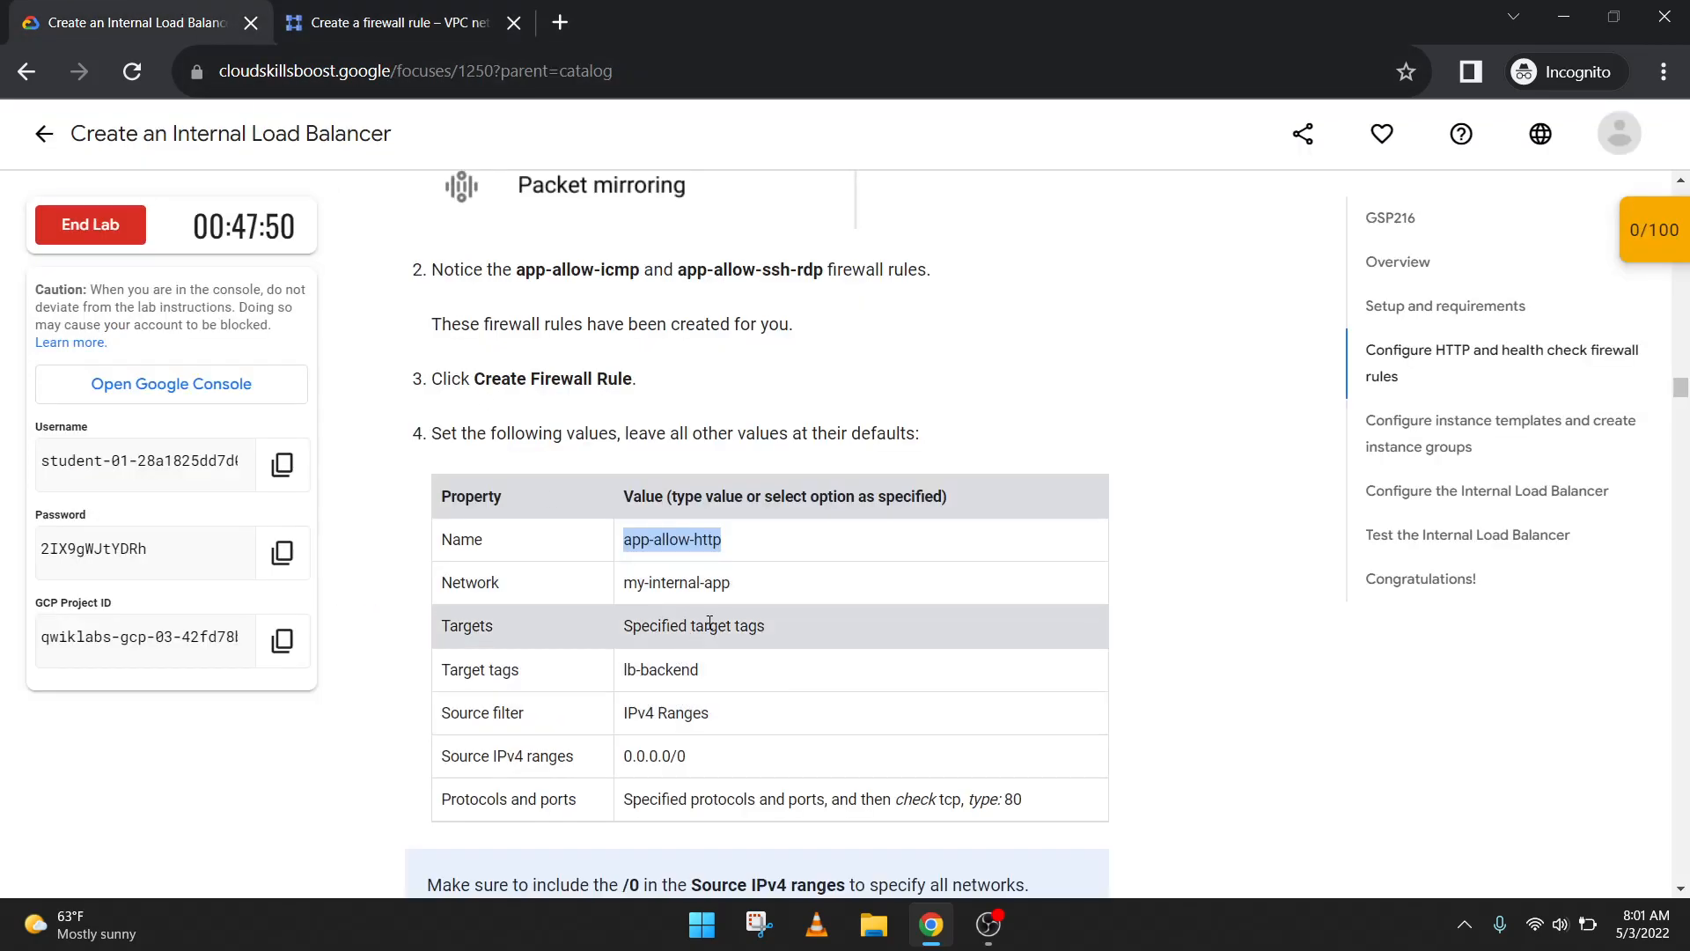
pyautogui.click(351, 25)
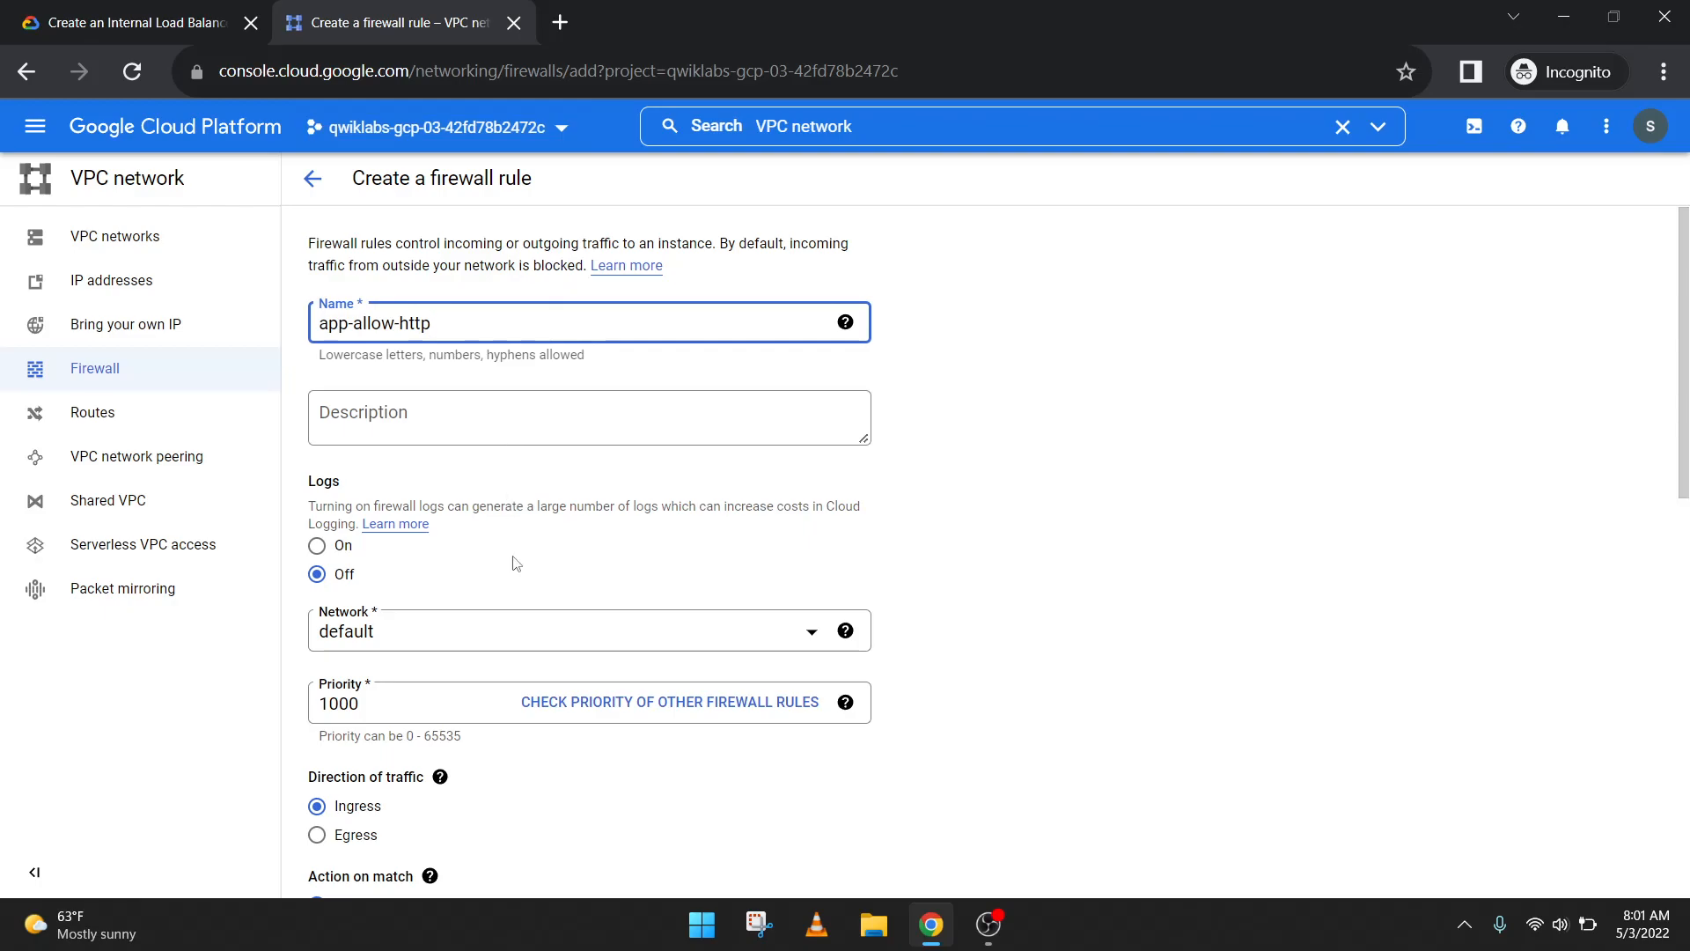
pyautogui.click(528, 641)
pyautogui.click(469, 759)
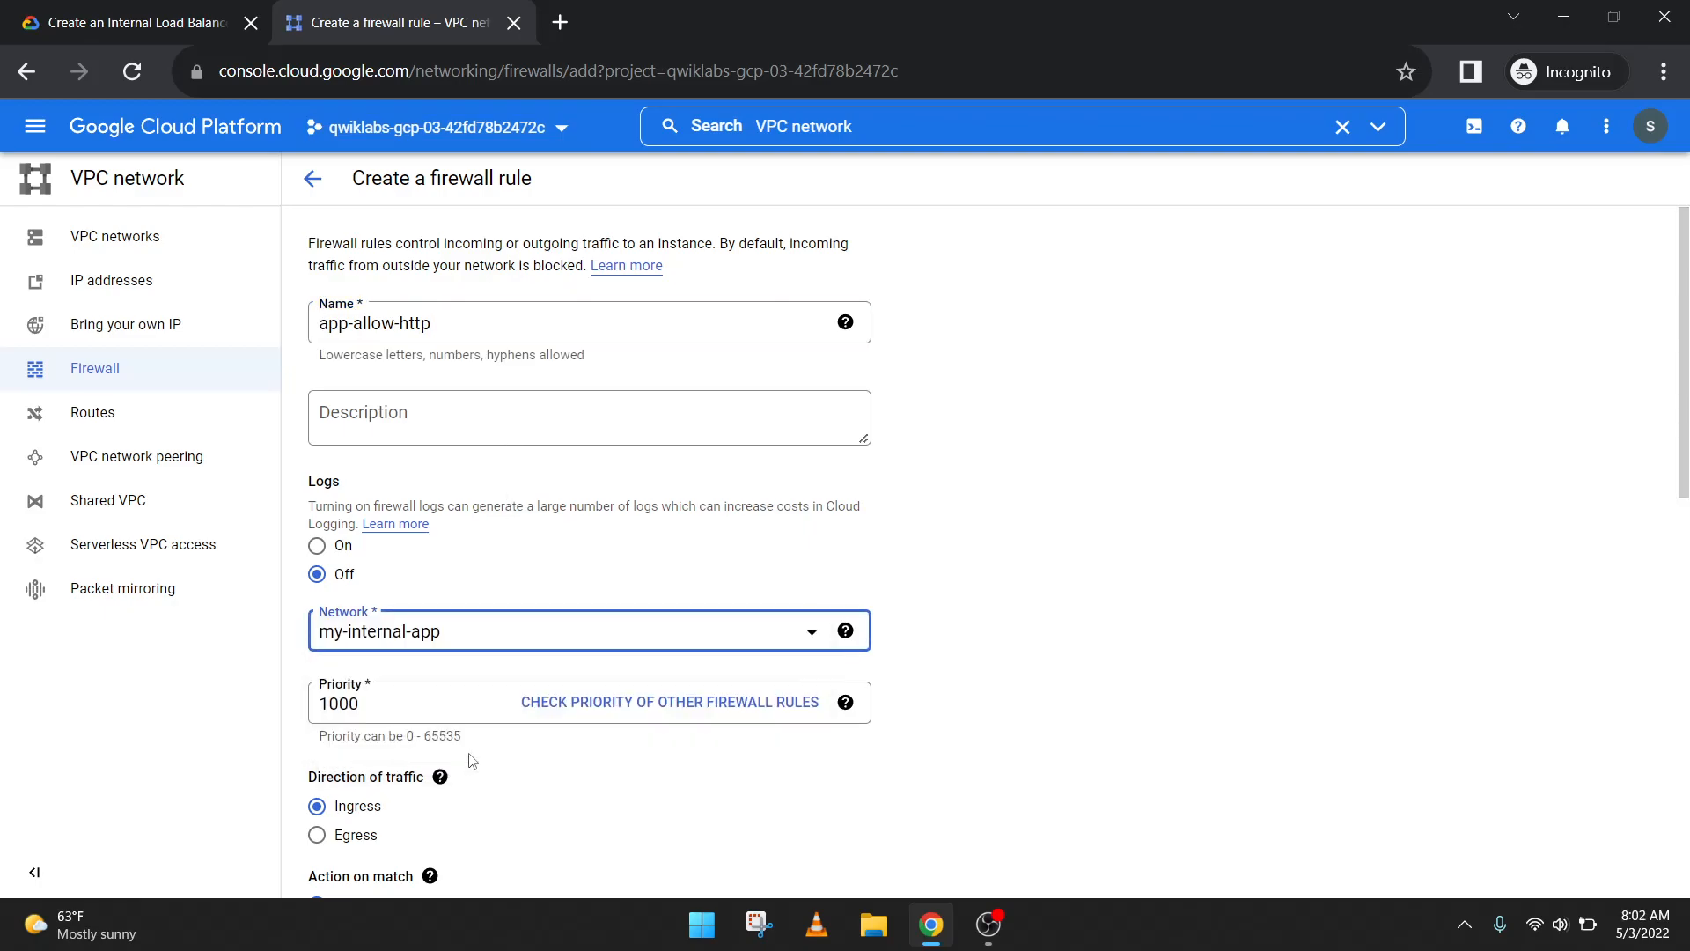
# Step: Copy the target tag lb-backend from the lab instructions and locate the firewall rule's Target tags field
pyautogui.click(187, 9)
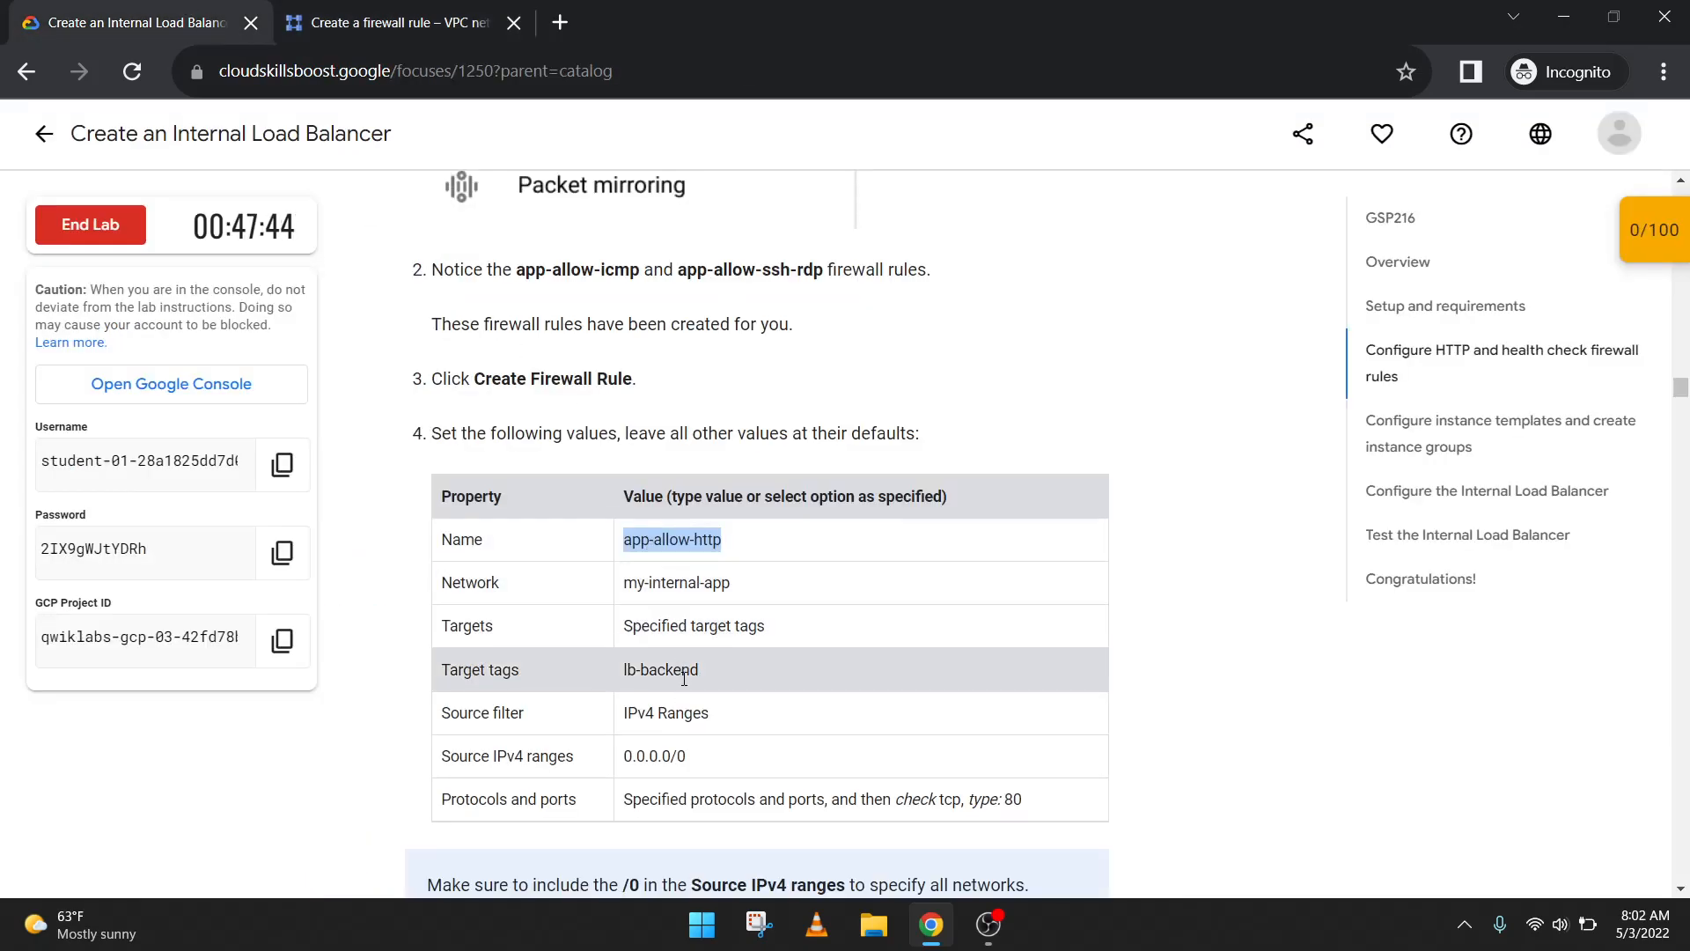
pyautogui.moveTo(708, 669); pyautogui.dragTo(656, 673)
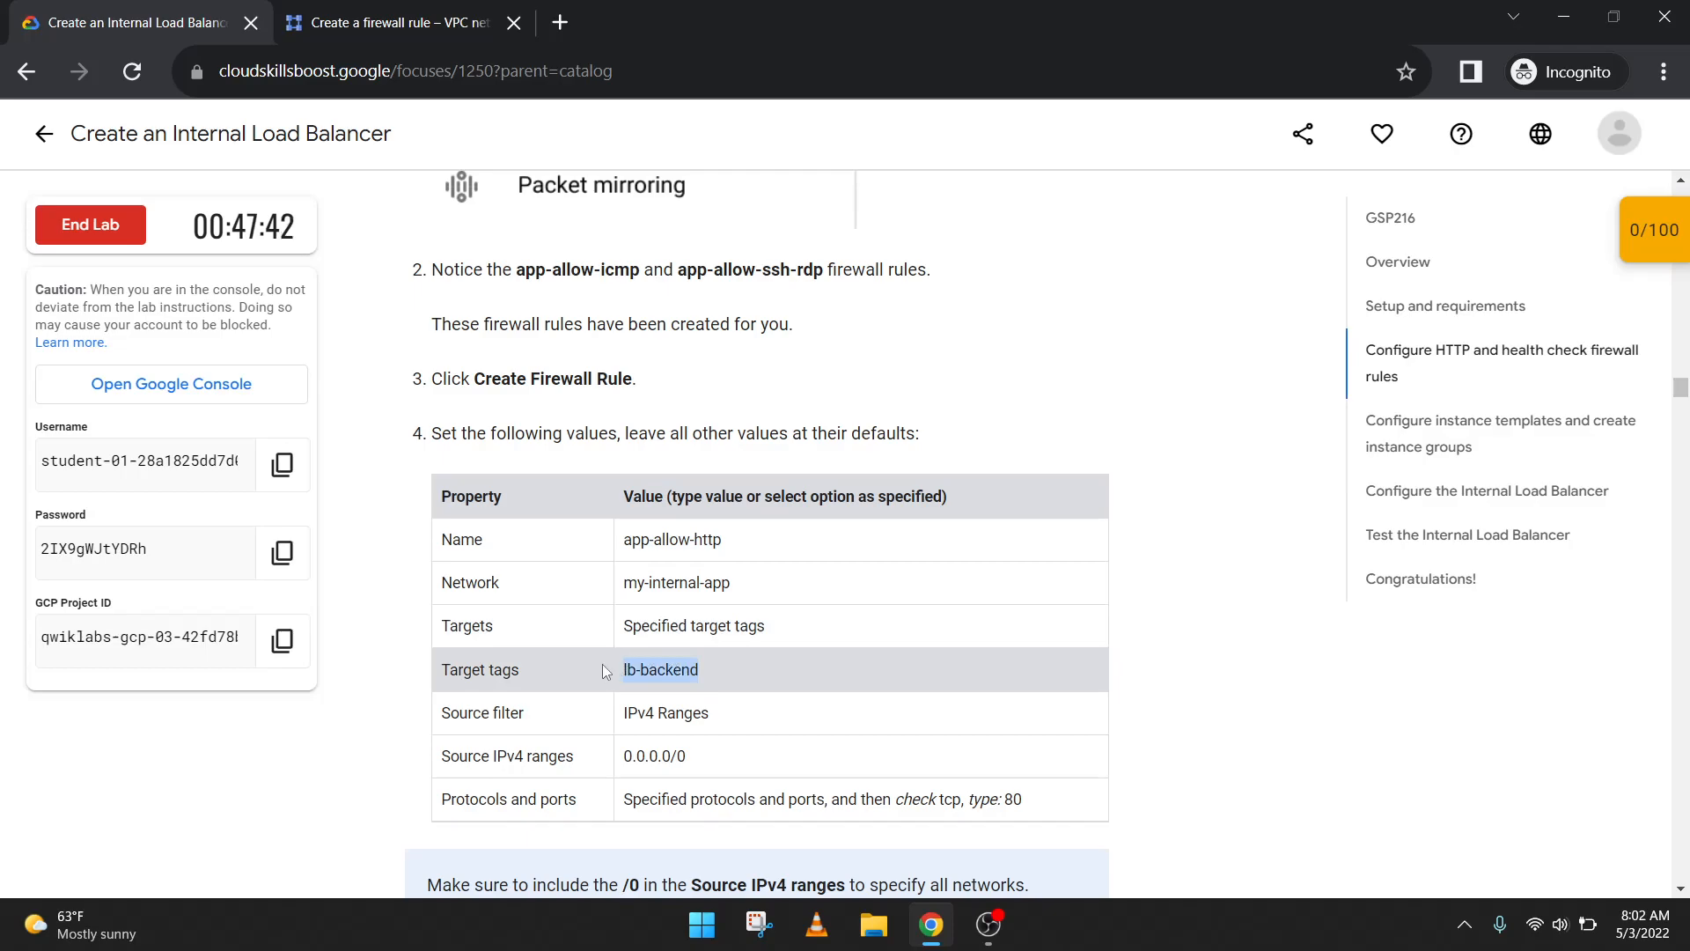
pyautogui.click(396, 22)
pyautogui.scroll(-3, 494, 689)
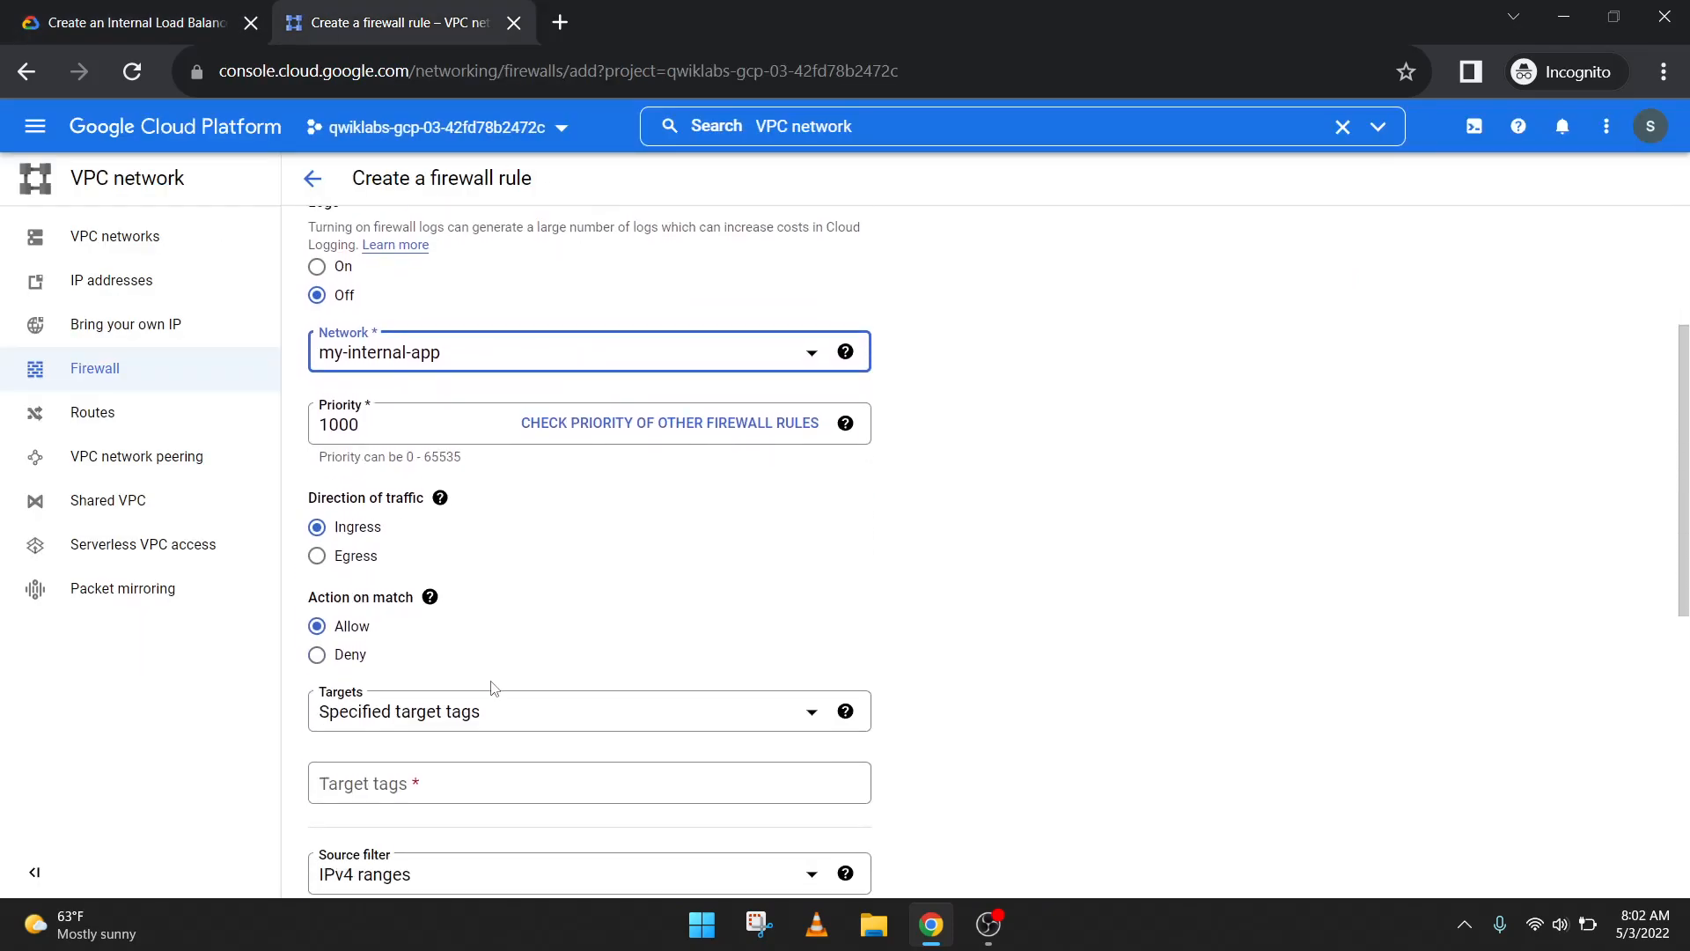
# Step: Enable tcp under the specified protocols and ports for the app-allow-health-check firewall rule and create the rule
pyautogui.hotkey('ctrl', 'Tab')
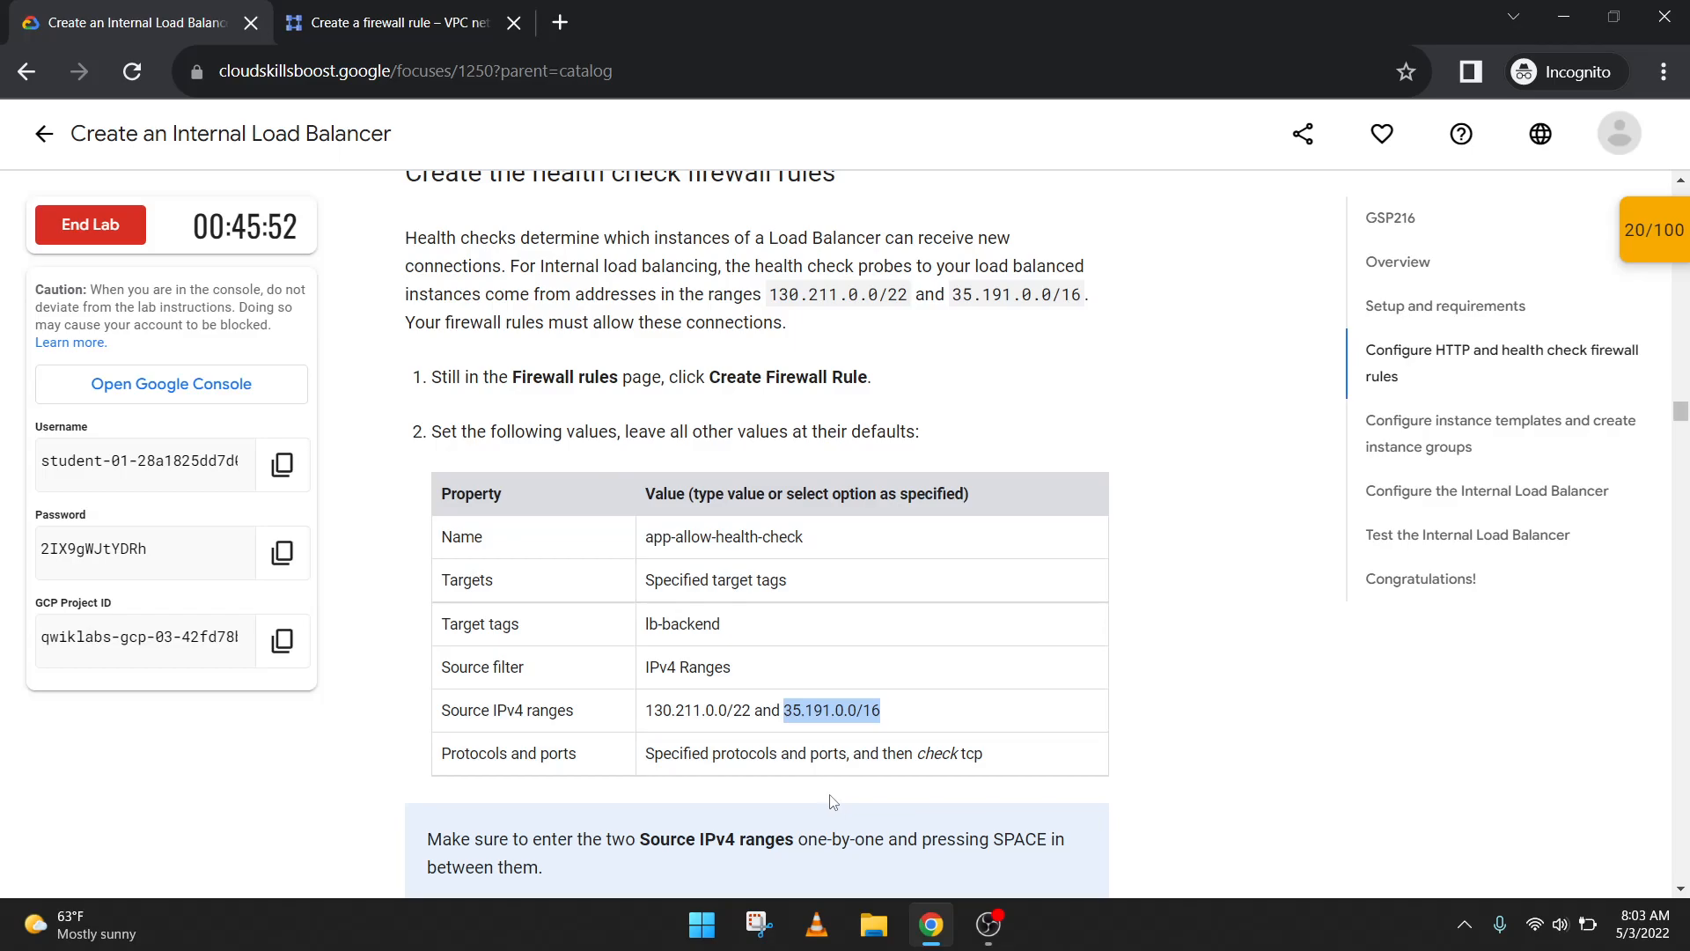
pyautogui.hotkey('ctrl', 'Tab')
pyautogui.scroll(-3, 370, 761)
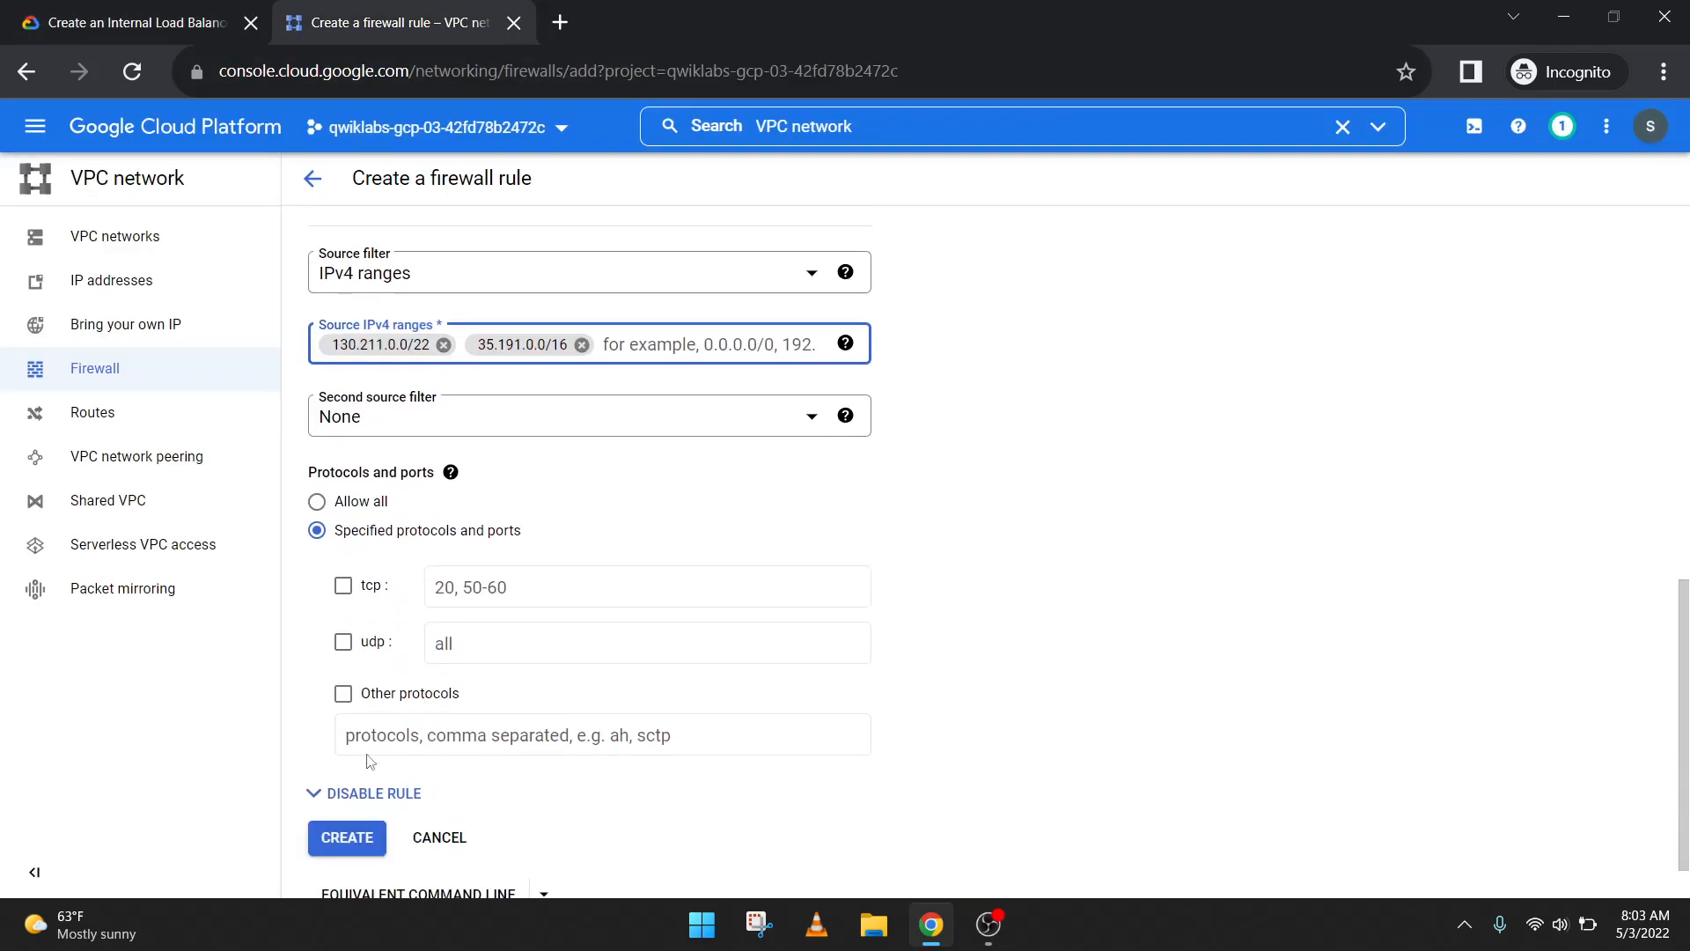
pyautogui.click(342, 588)
pyautogui.hotkey('ctrl', 'Tab')
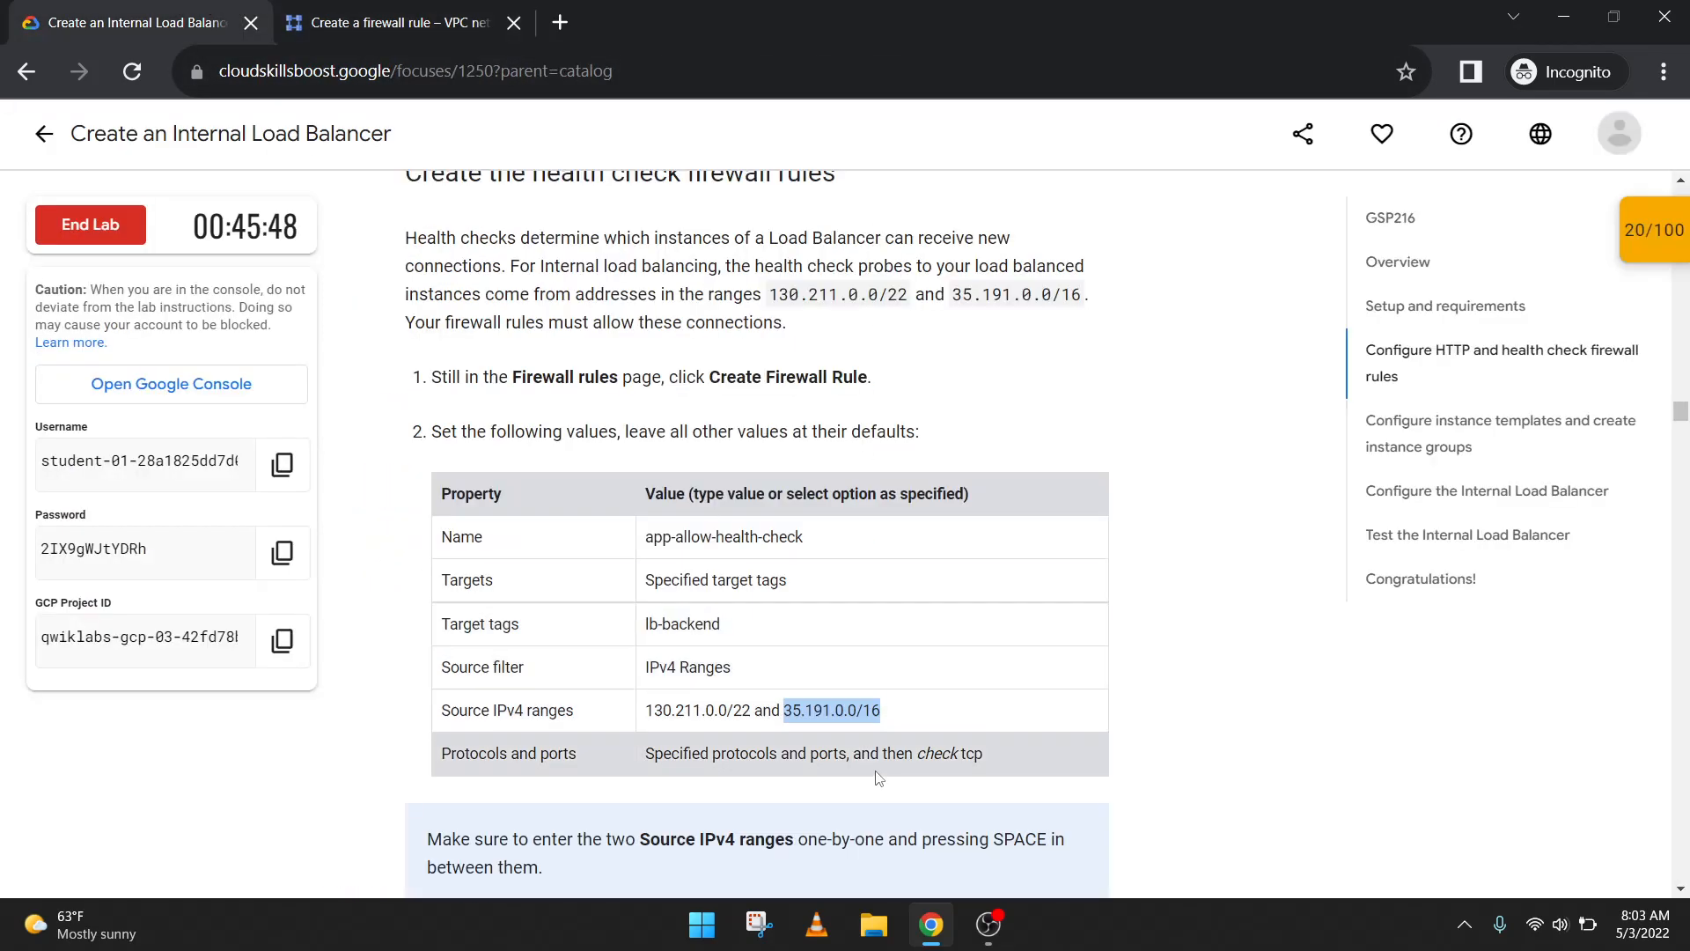
pyautogui.scroll(-3, 877, 778)
pyautogui.scroll(-2, 878, 778)
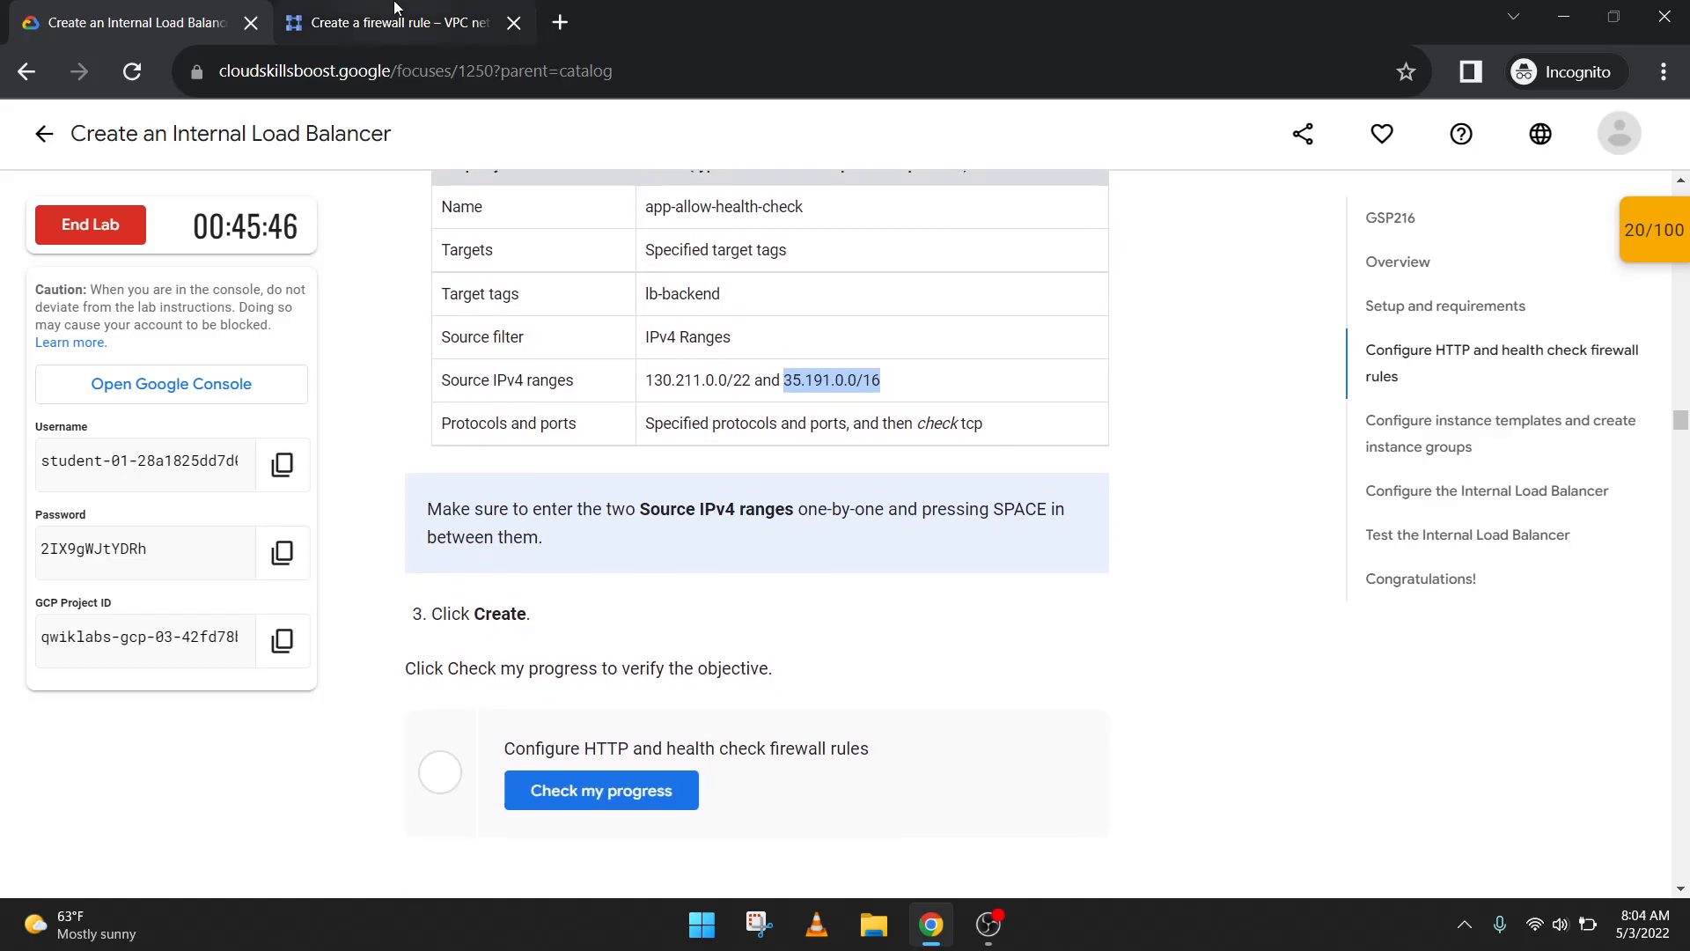
pyautogui.hotkey('ctrl', 'Tab')
pyautogui.click(380, 838)
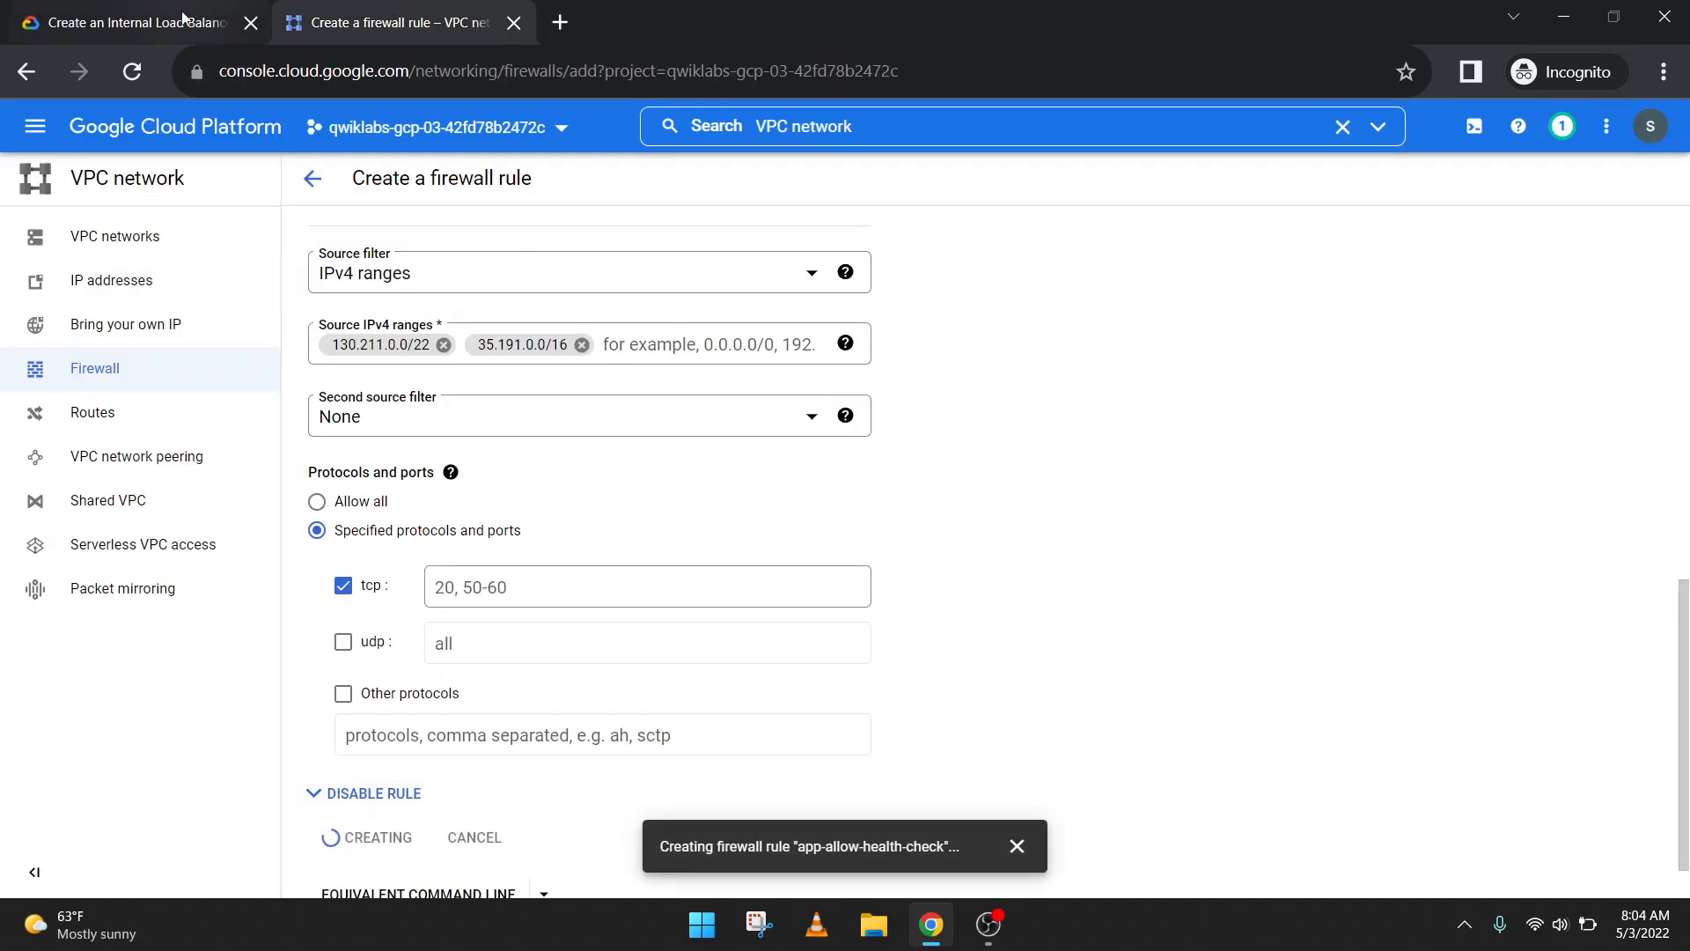
pyautogui.scroll(6, 409, 528)
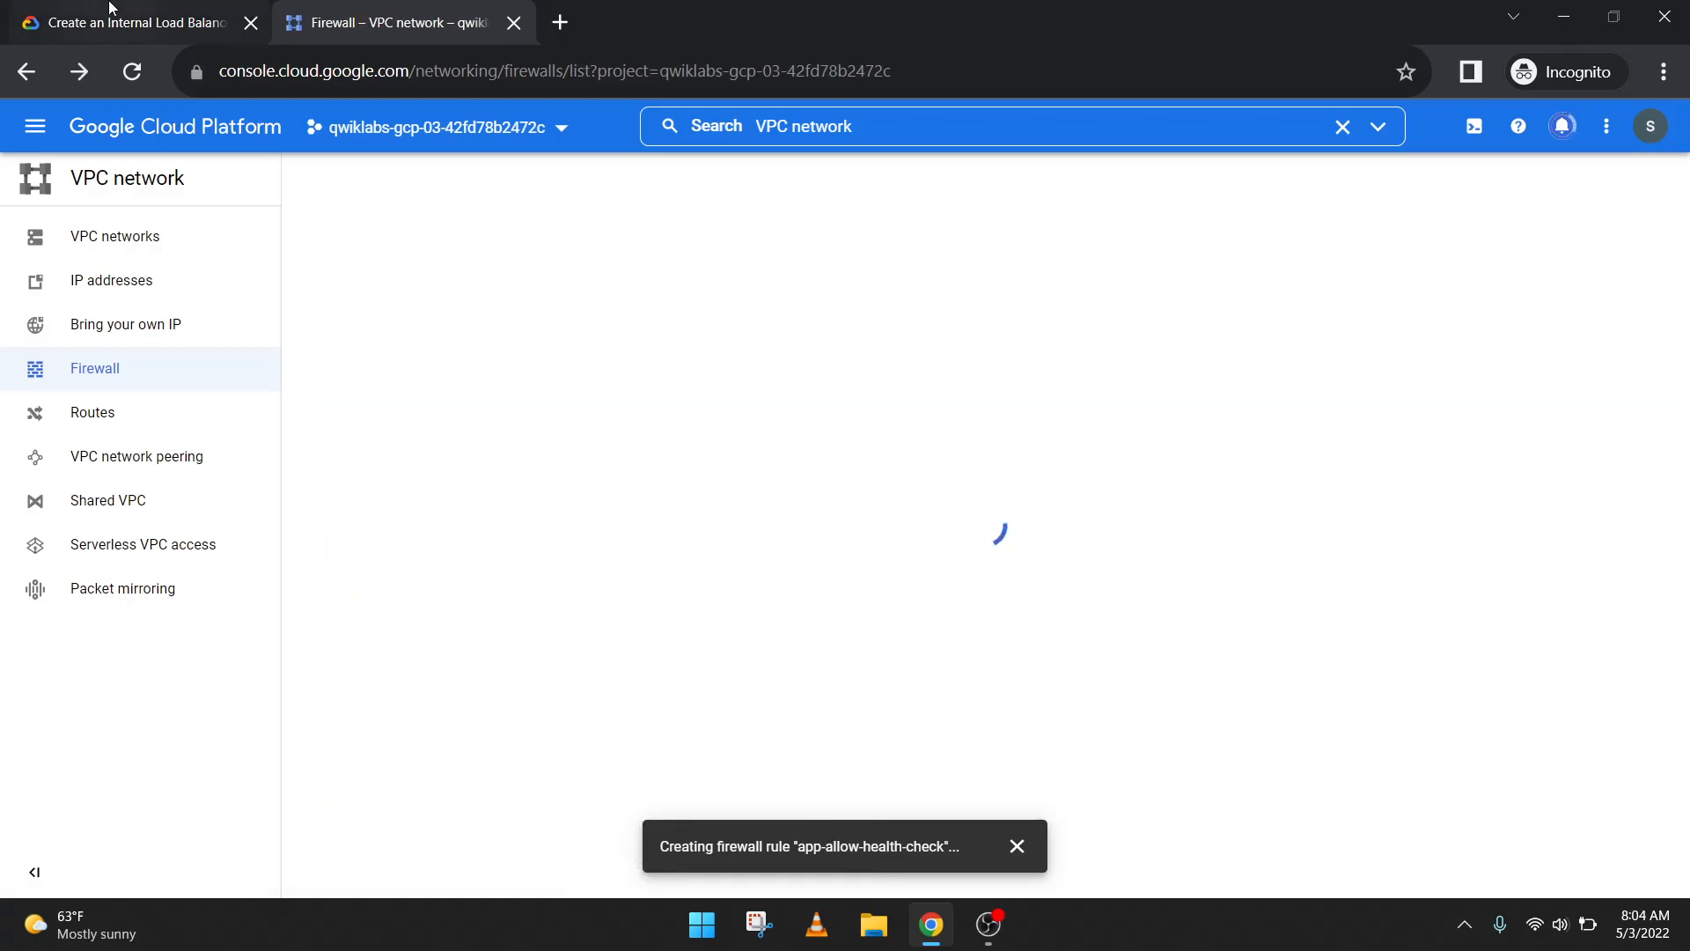
pyautogui.click(1015, 847)
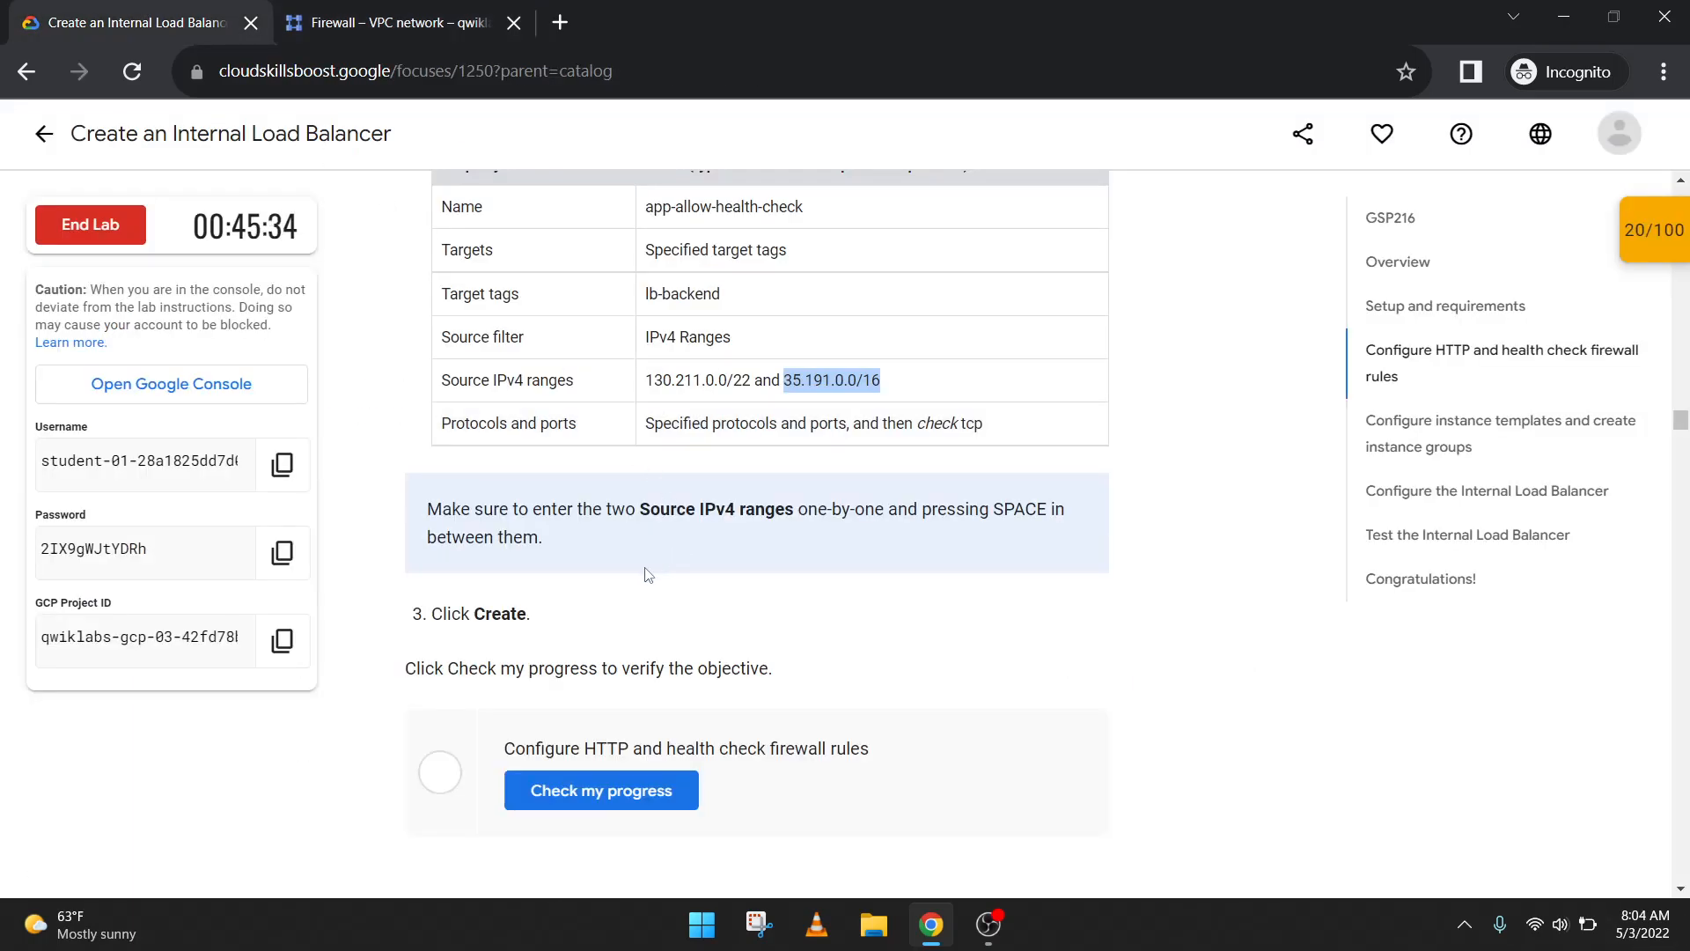
# Step: Review the firewall instructions and rules list, and check the lab progress for configuring HTTP and health check firewall rules
pyautogui.scroll(15, 596, 475)
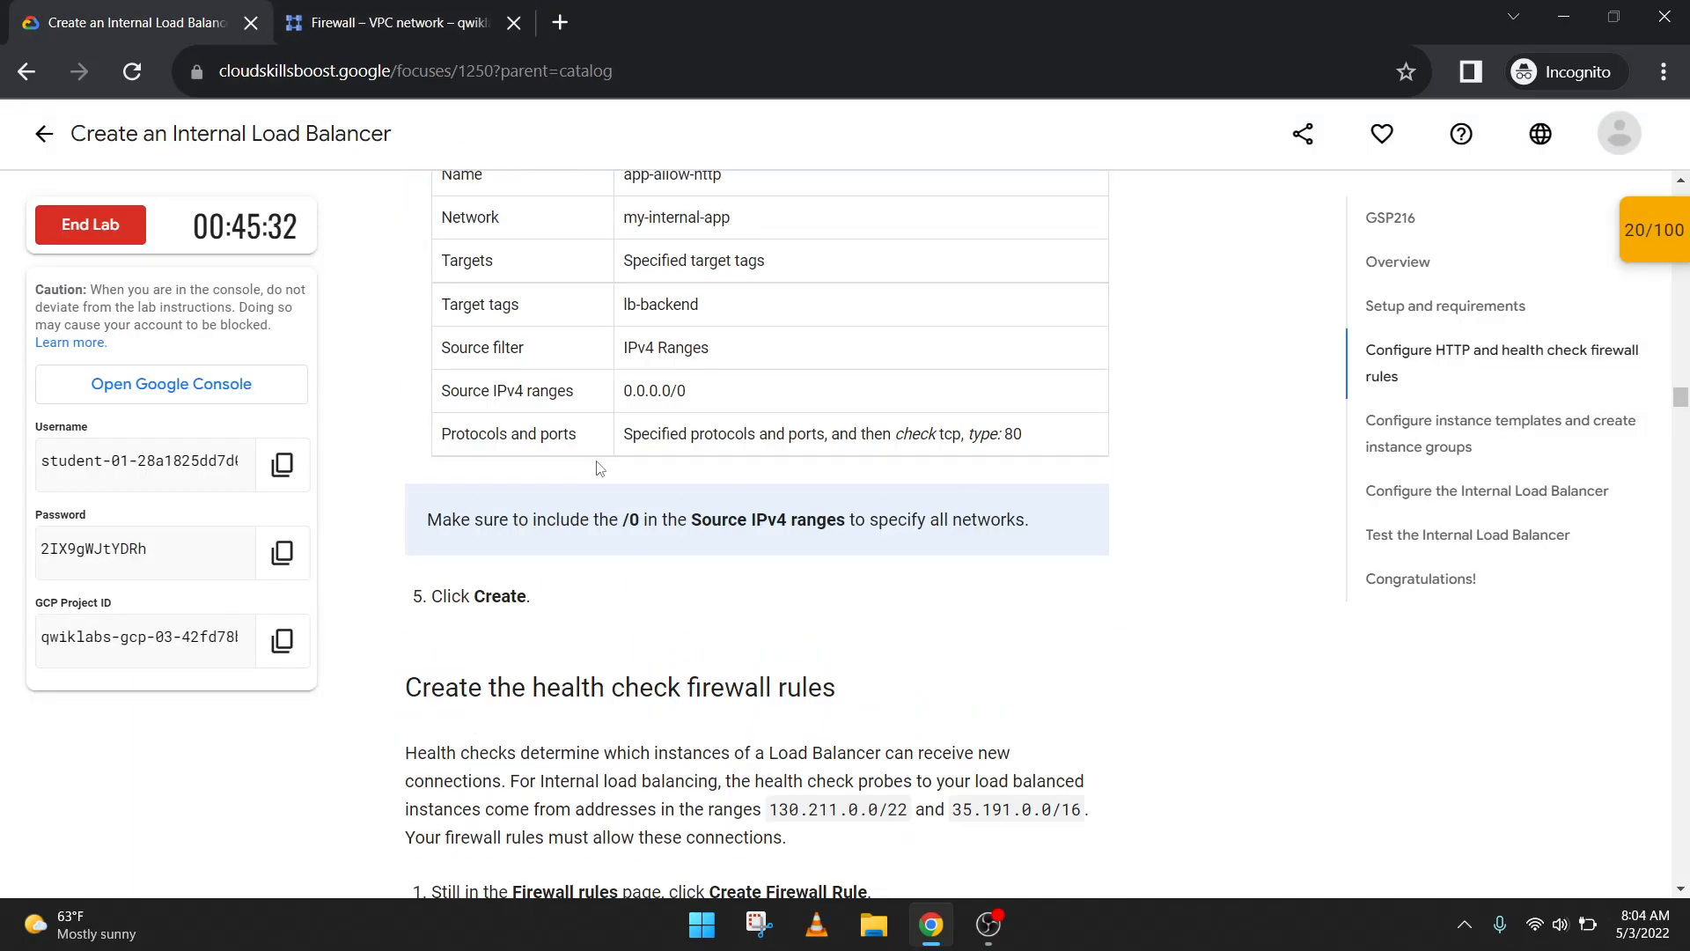
pyautogui.scroll(10, 597, 475)
pyautogui.scroll(-10, 597, 484)
pyautogui.scroll(-12, 596, 487)
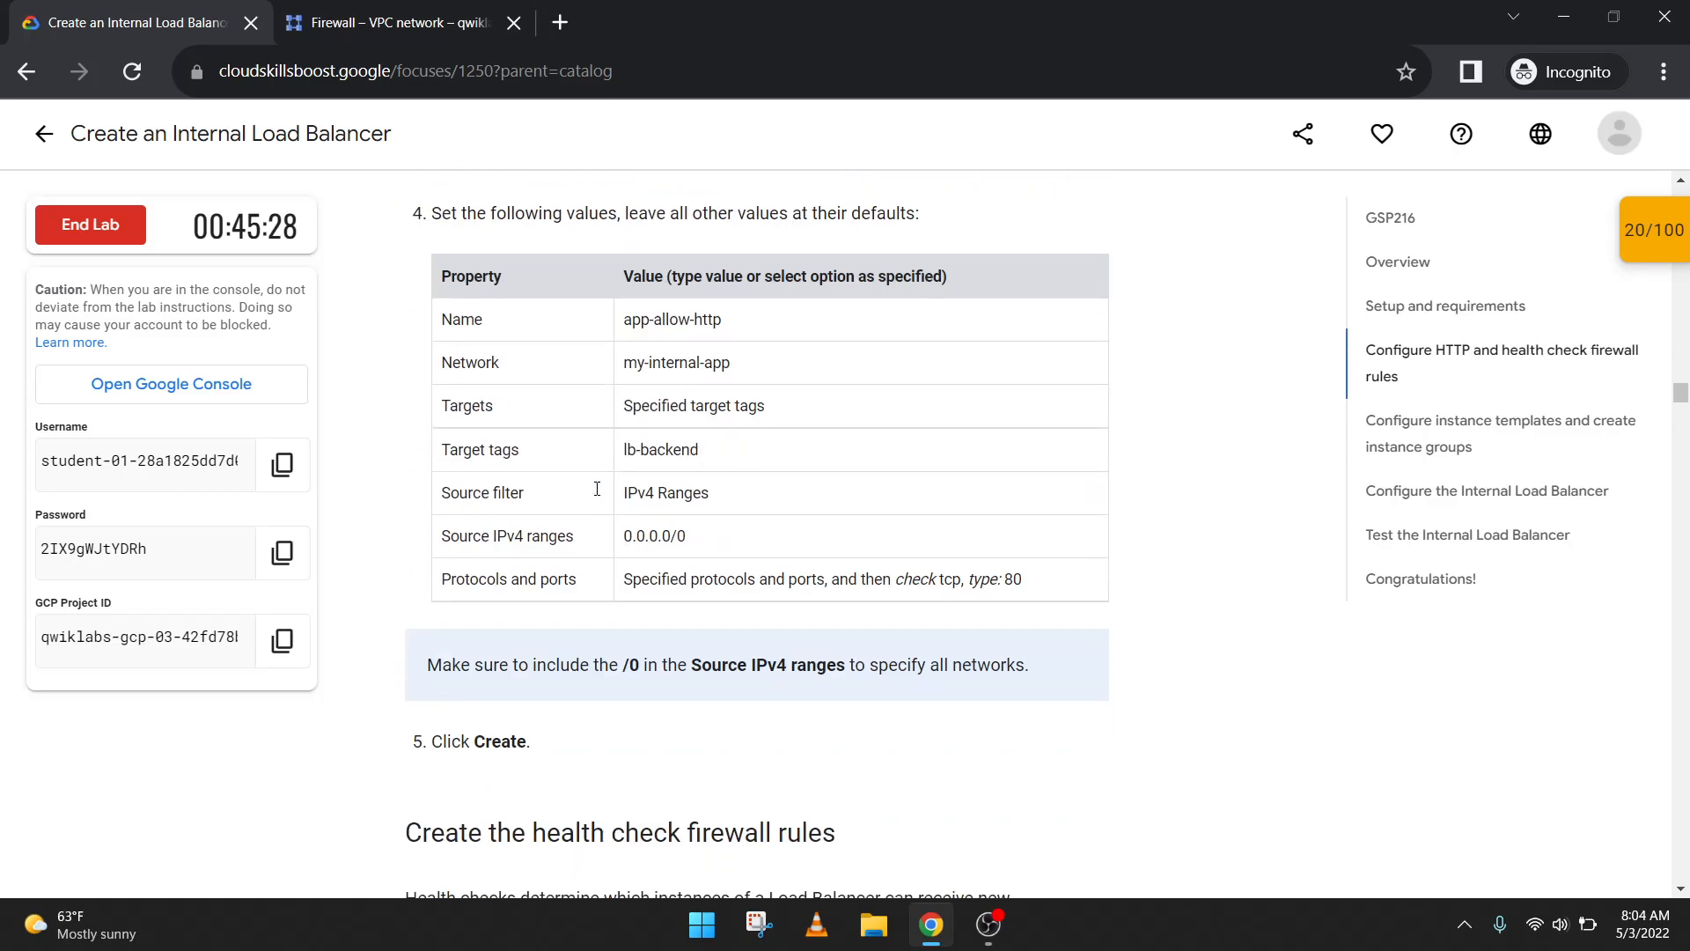
pyautogui.scroll(-4, 597, 488)
pyautogui.hotkey('ctrl', 'Tab')
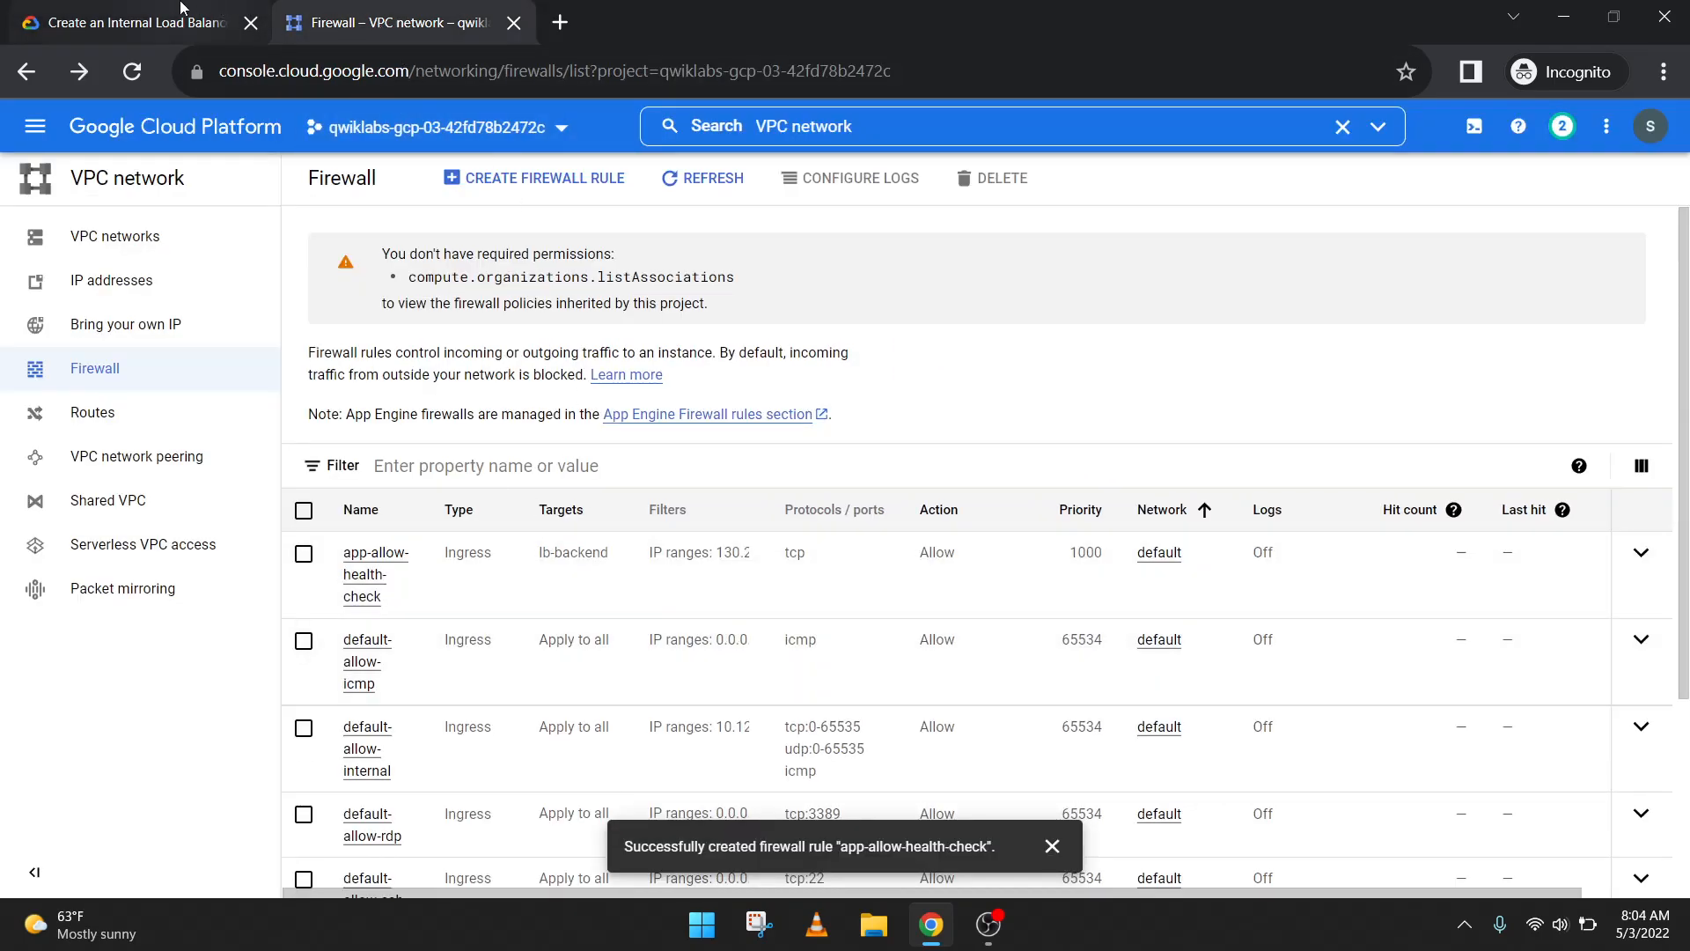
pyautogui.hotkey('ctrl', 'Tab')
pyautogui.scroll(-2, 625, 642)
pyautogui.click(632, 565)
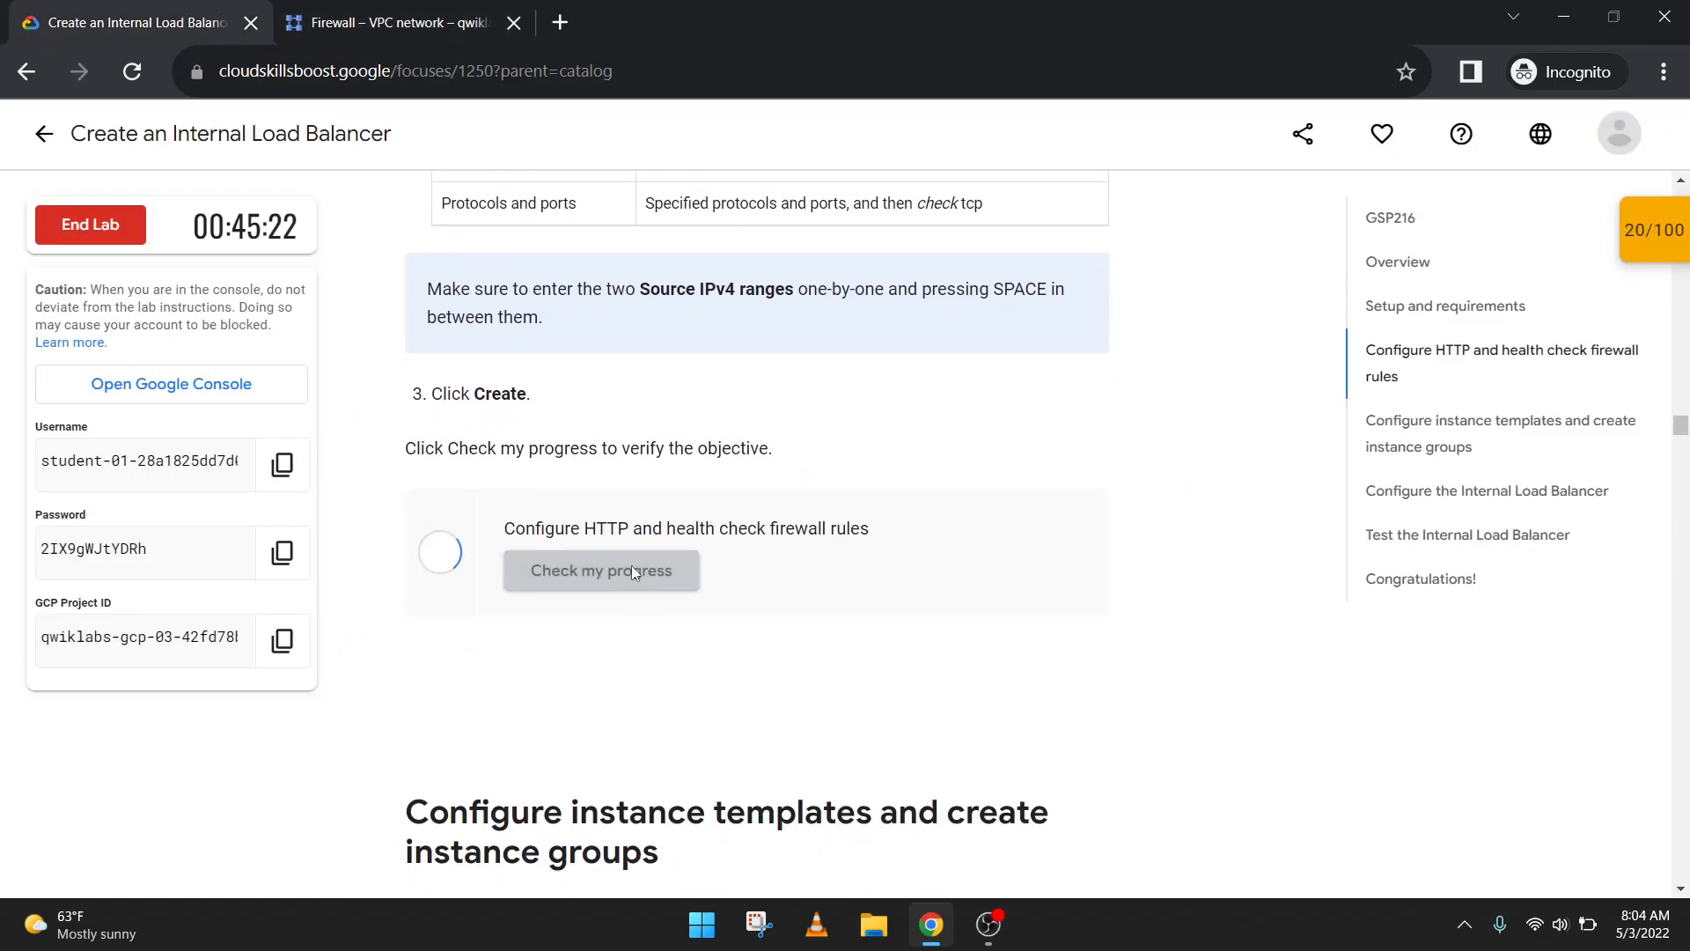
# Step: Copy "Compute Engine" from the instance template instructions, search the console for it and open the Compute Engine product page
pyautogui.scroll(-6, 634, 573)
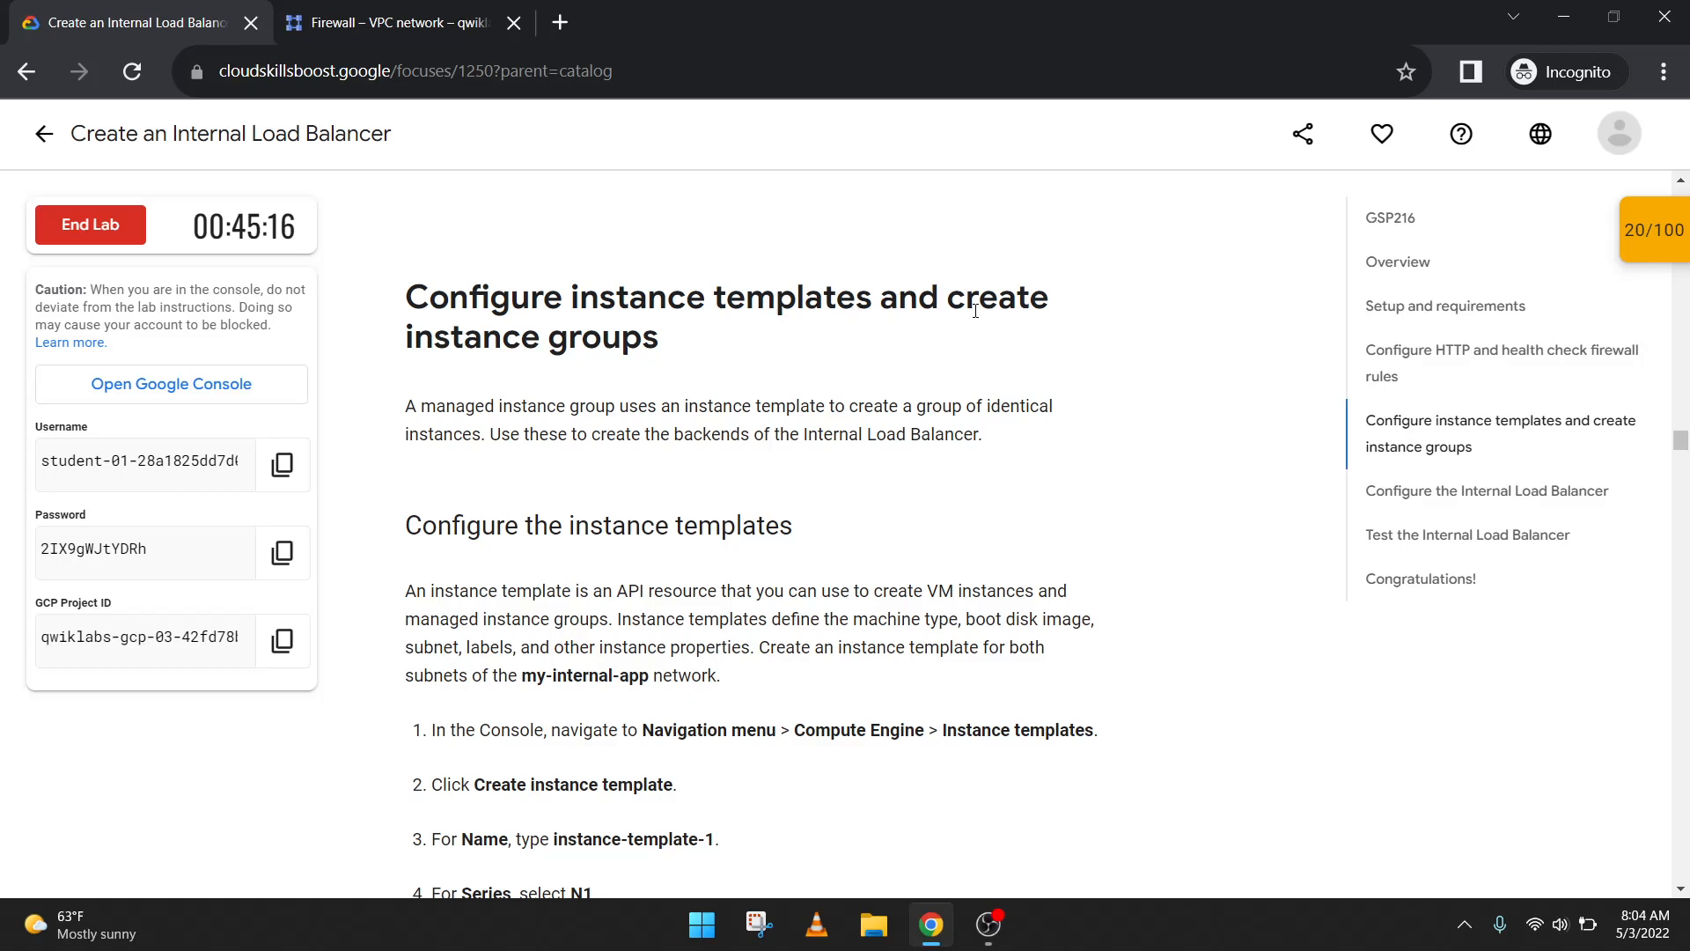
pyautogui.scroll(-3, 598, 388)
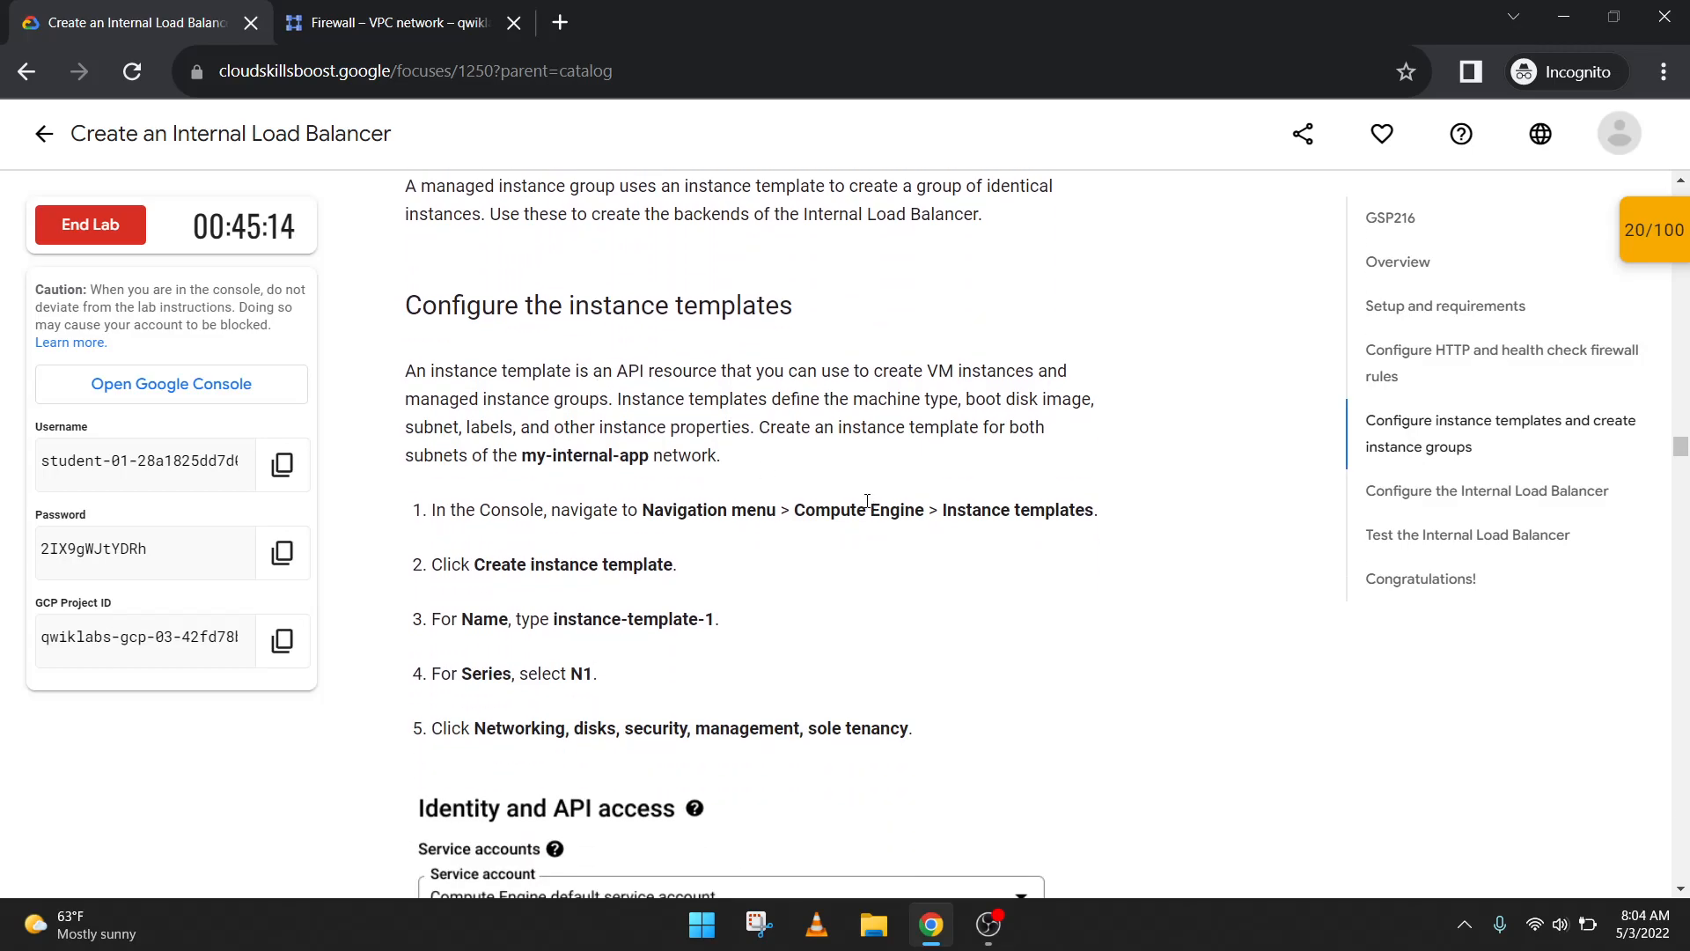
pyautogui.moveTo(792, 513); pyautogui.dragTo(924, 512)
pyautogui.hotkey('ctrl', 'c')
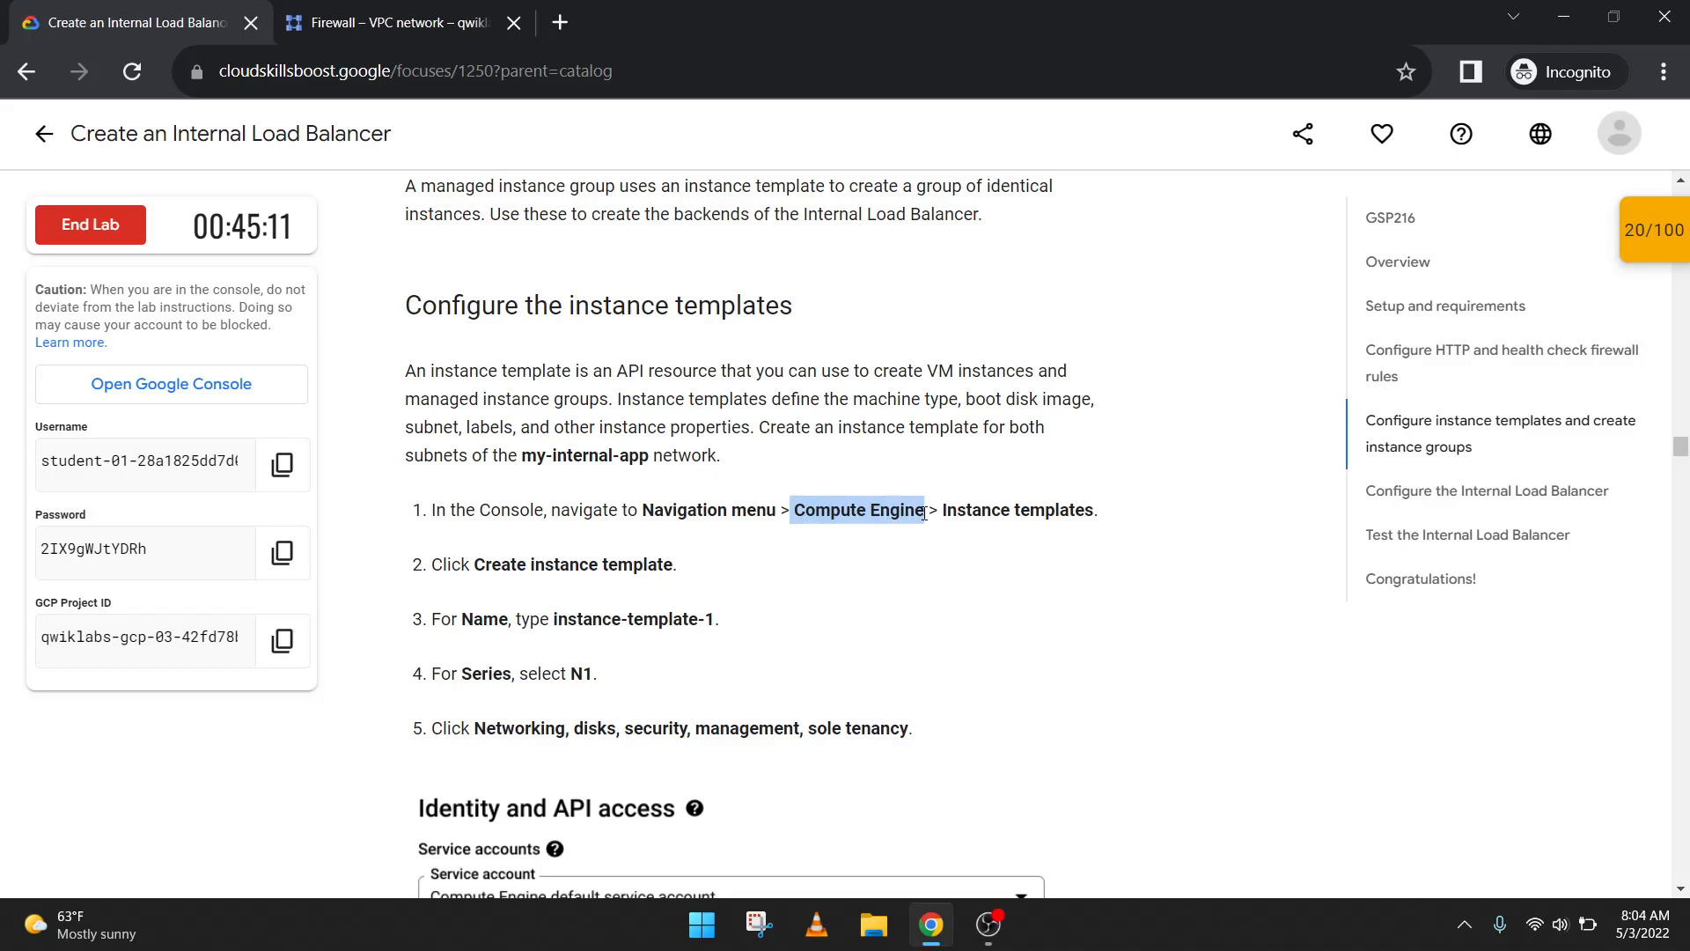
pyautogui.click(344, 7)
pyautogui.click(656, 124)
pyautogui.hotkey('ctrl', 'v')
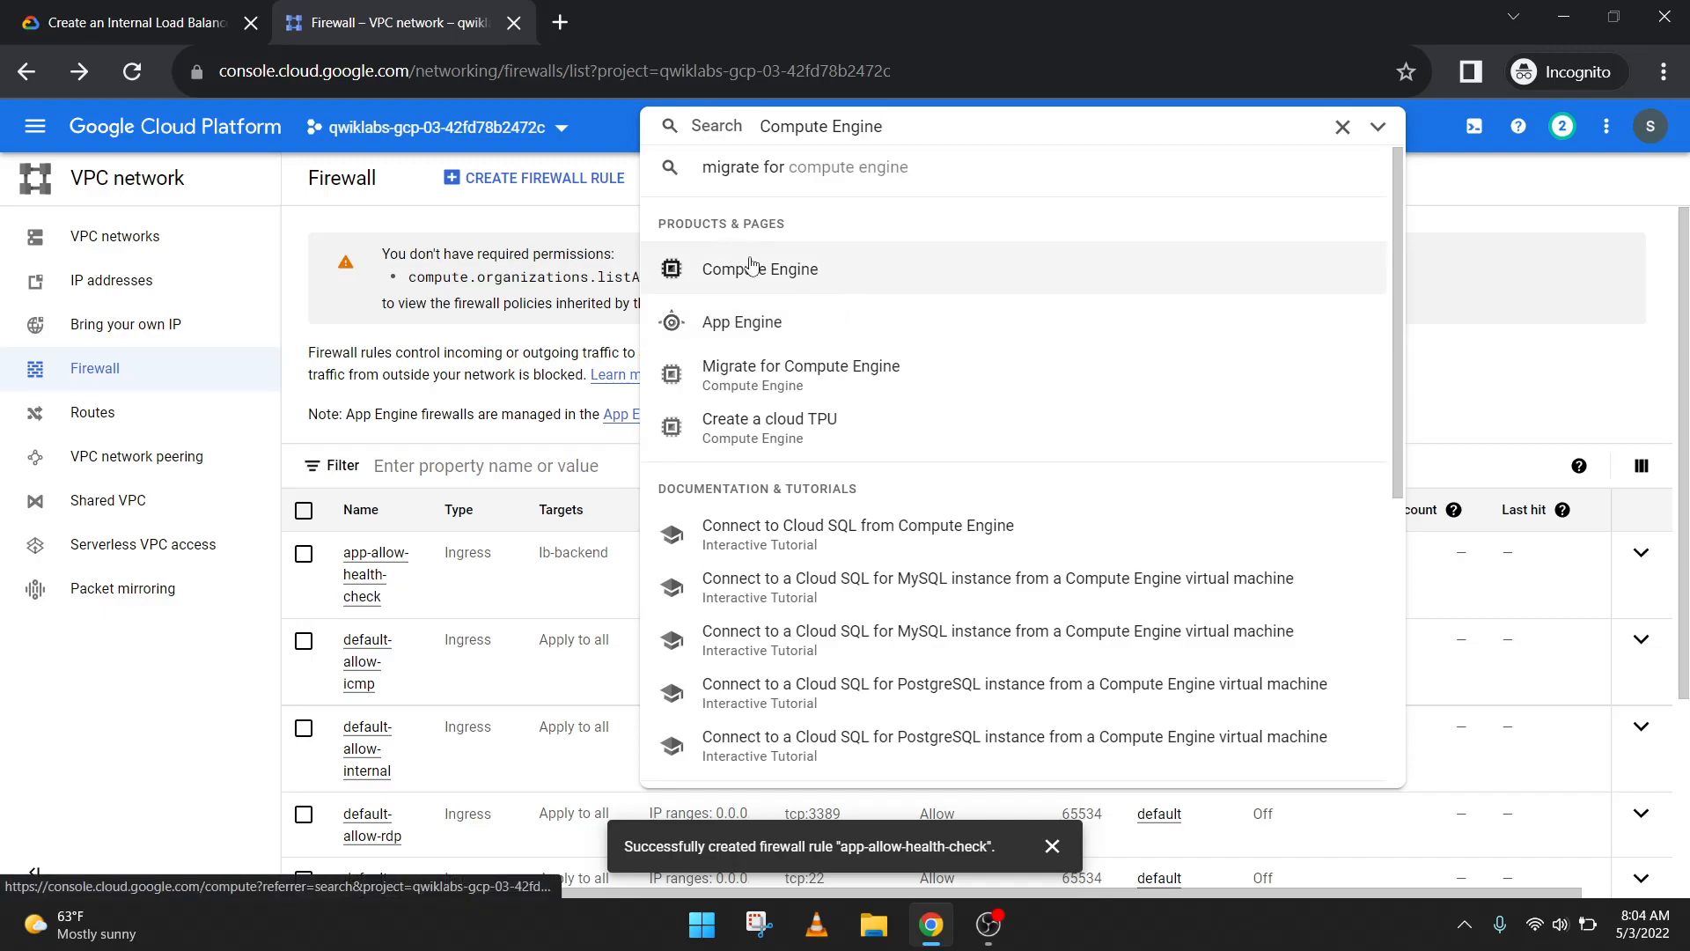
pyautogui.click(747, 266)
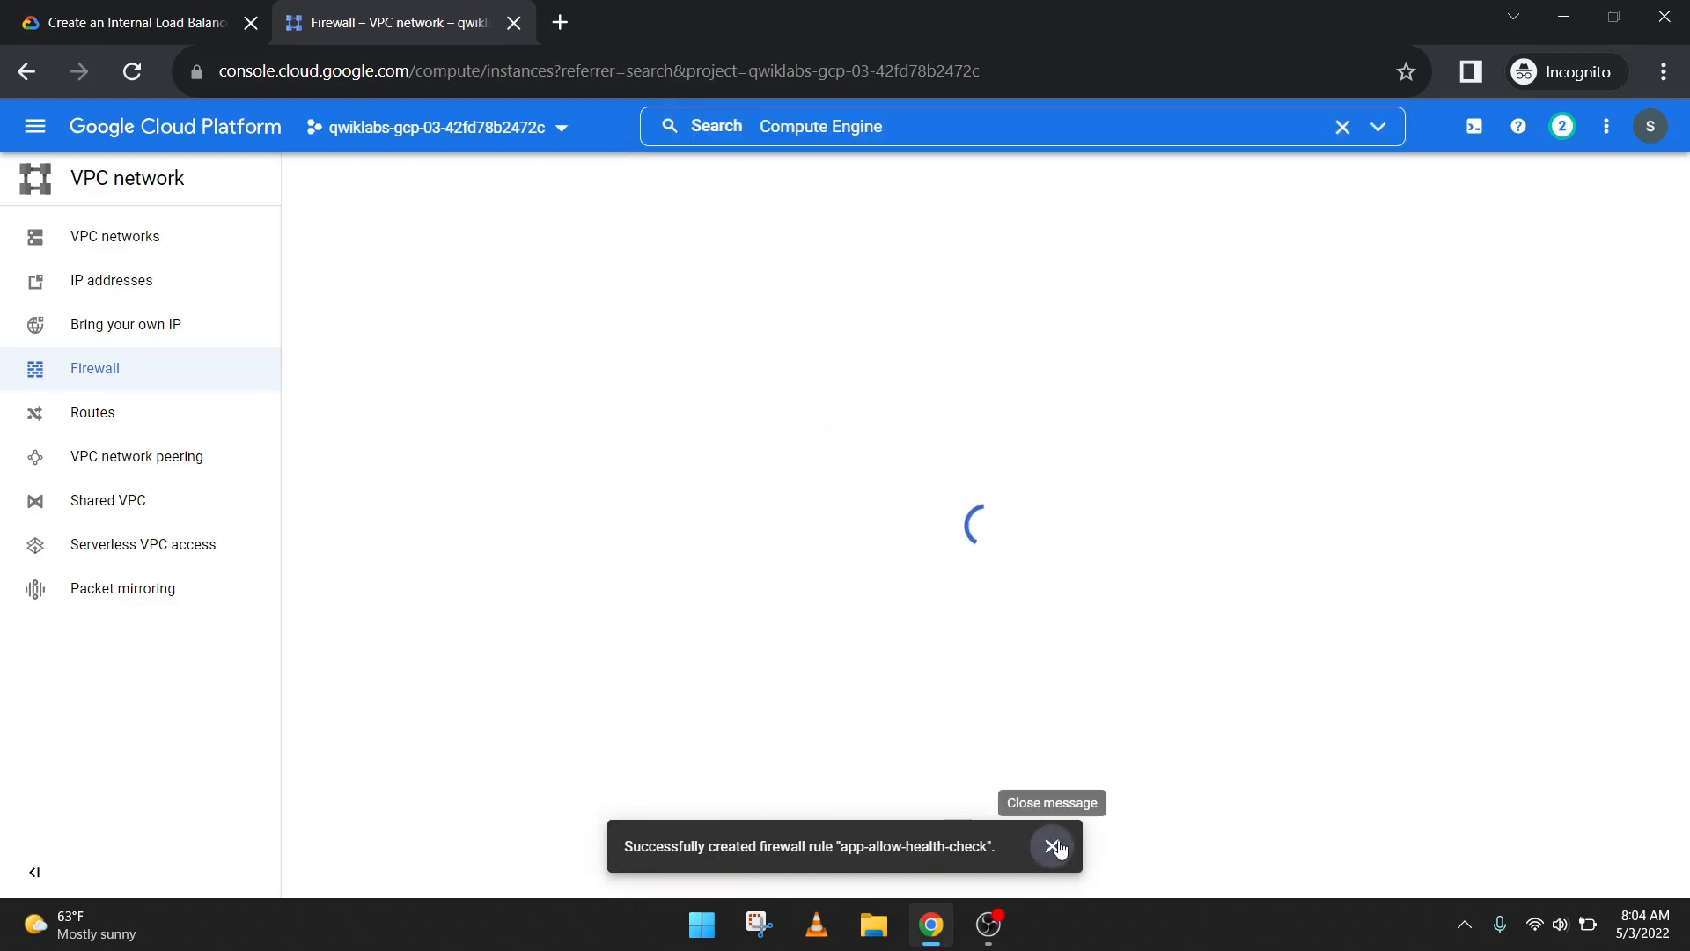
pyautogui.click(1053, 846)
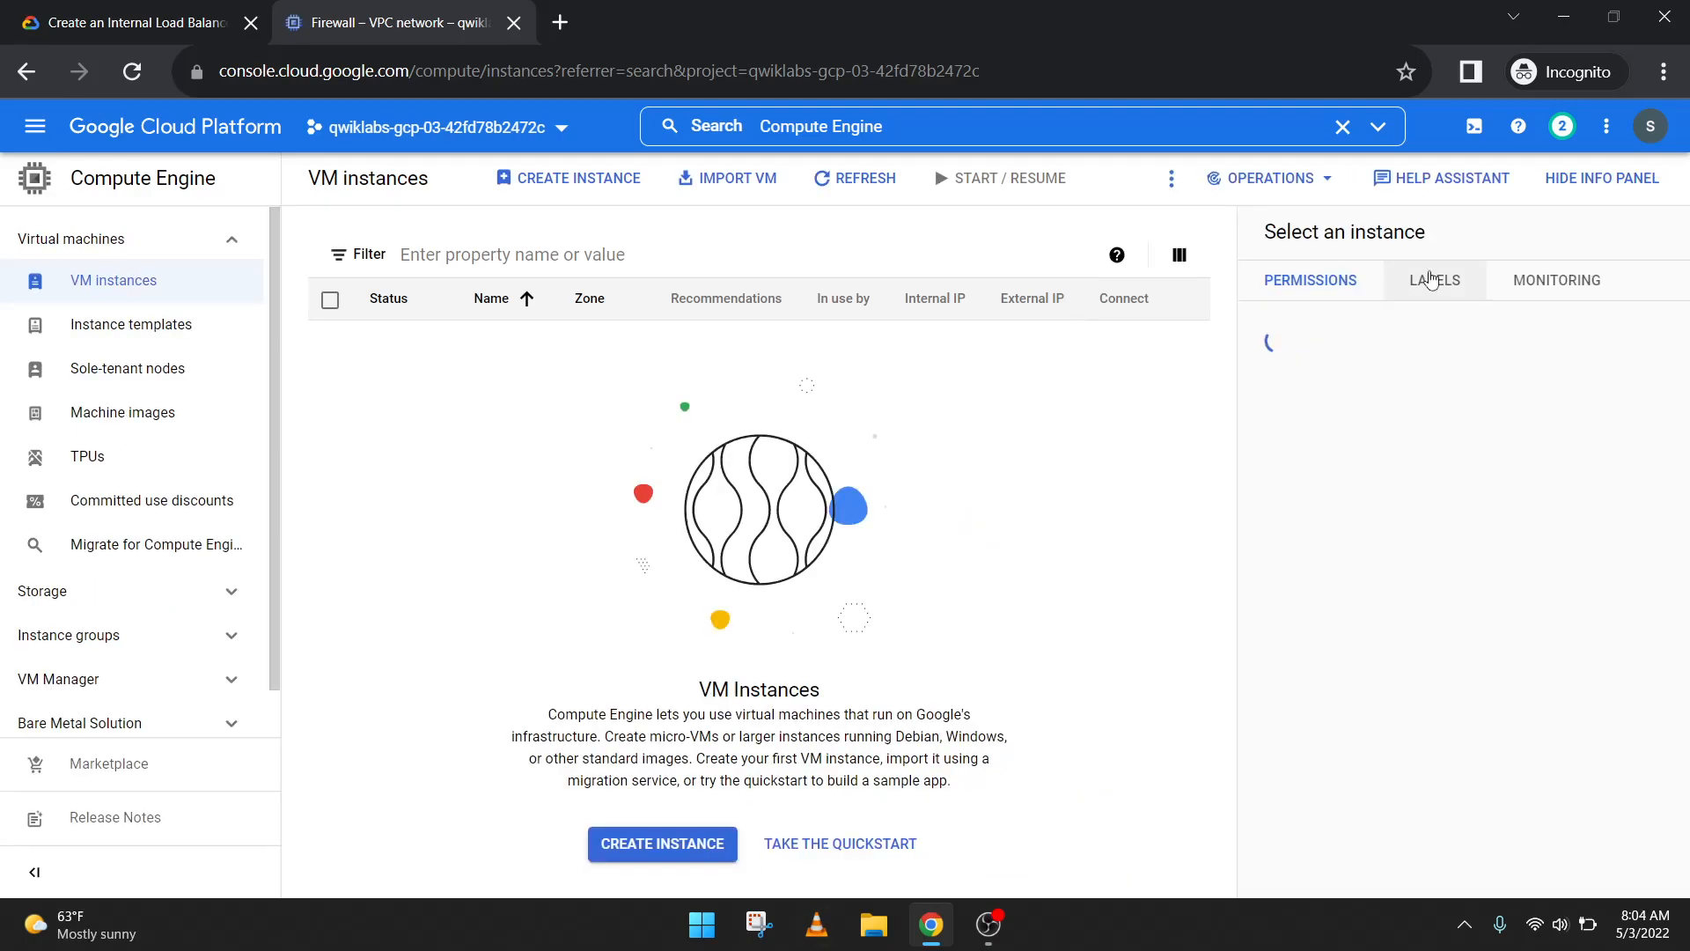
# Step: Hide the info panel on the VM instances page and open Compute Engine's Instance templates page
pyautogui.click(1640, 182)
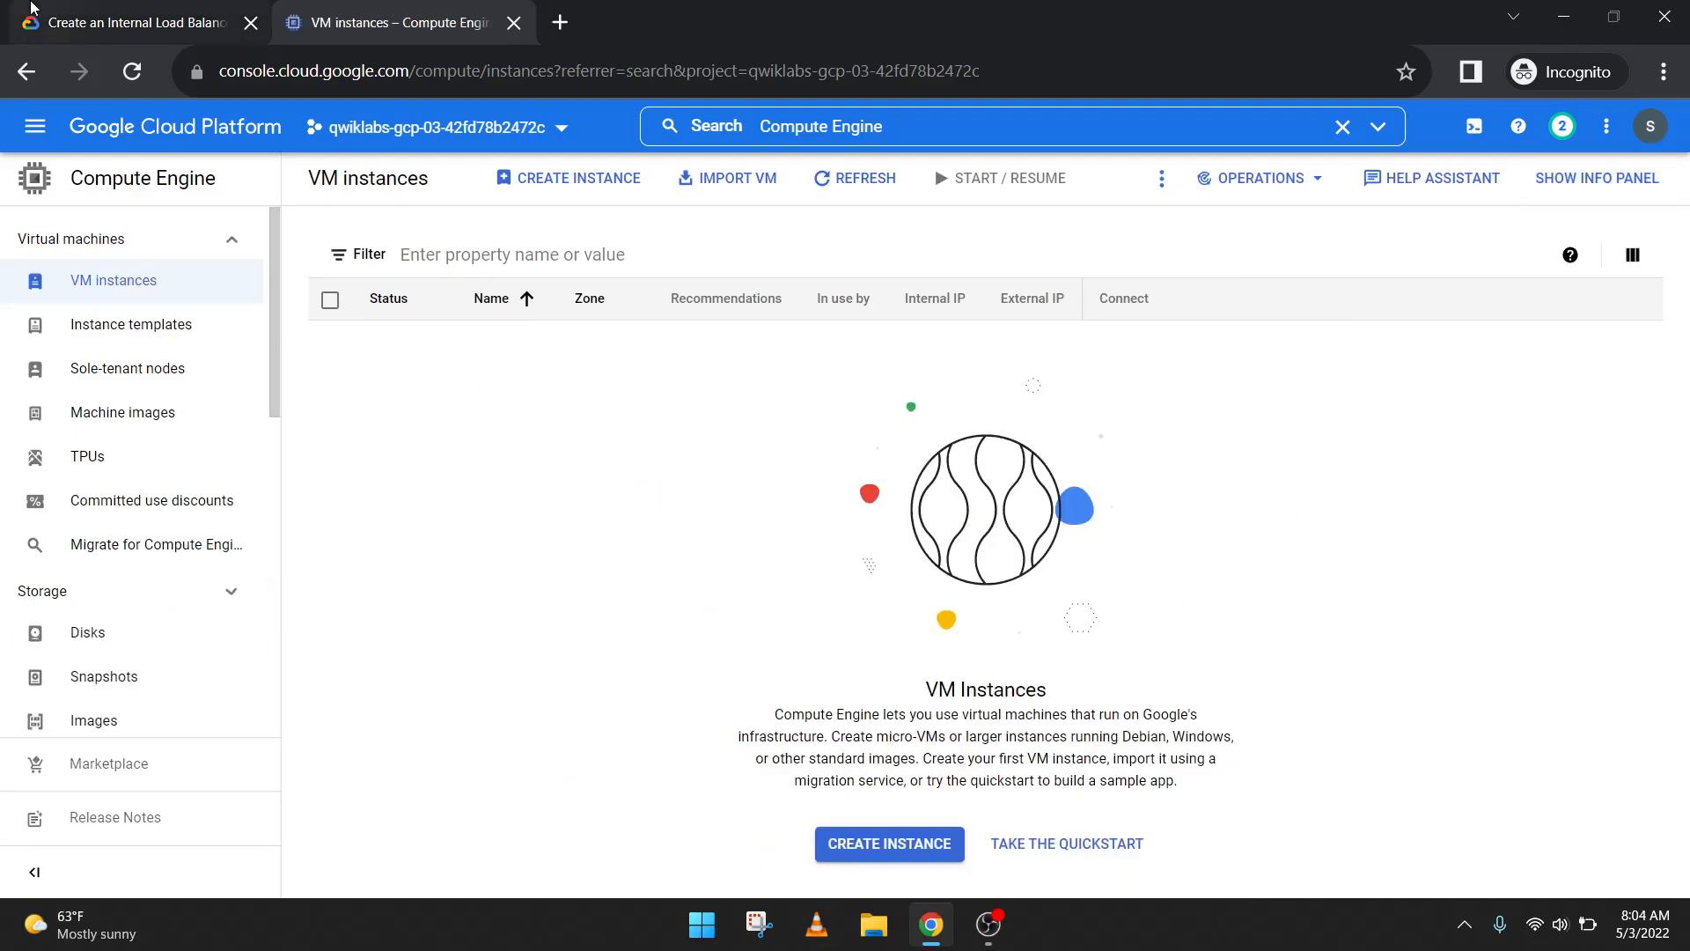
pyautogui.click(145, 8)
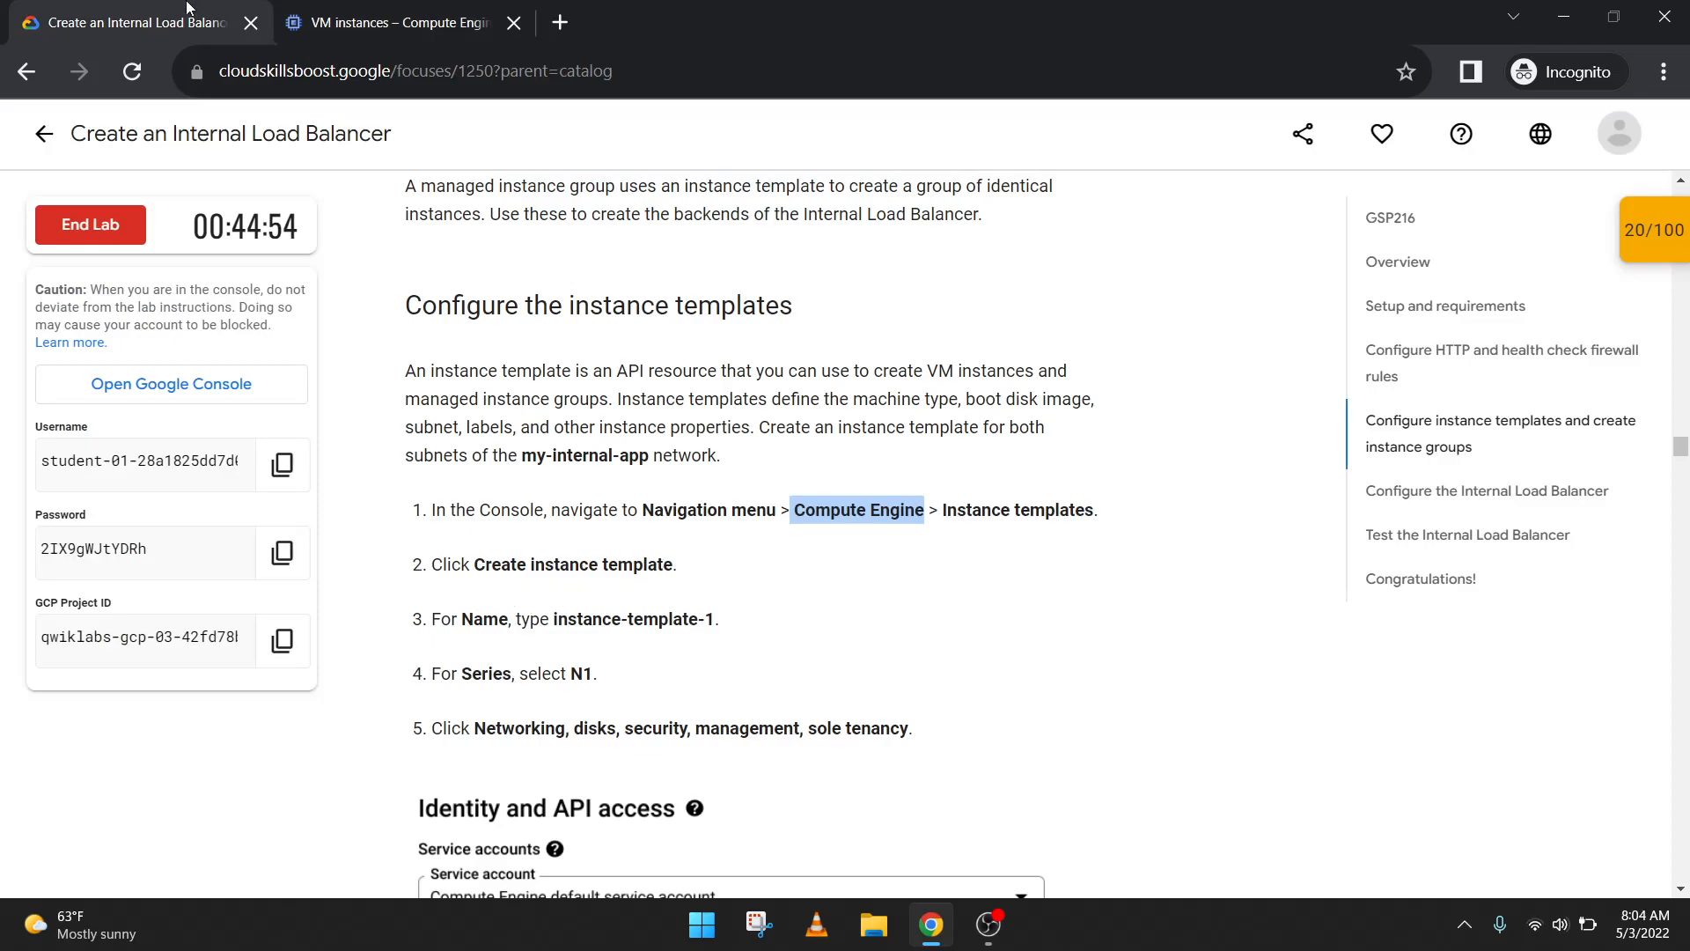
pyautogui.click(316, 7)
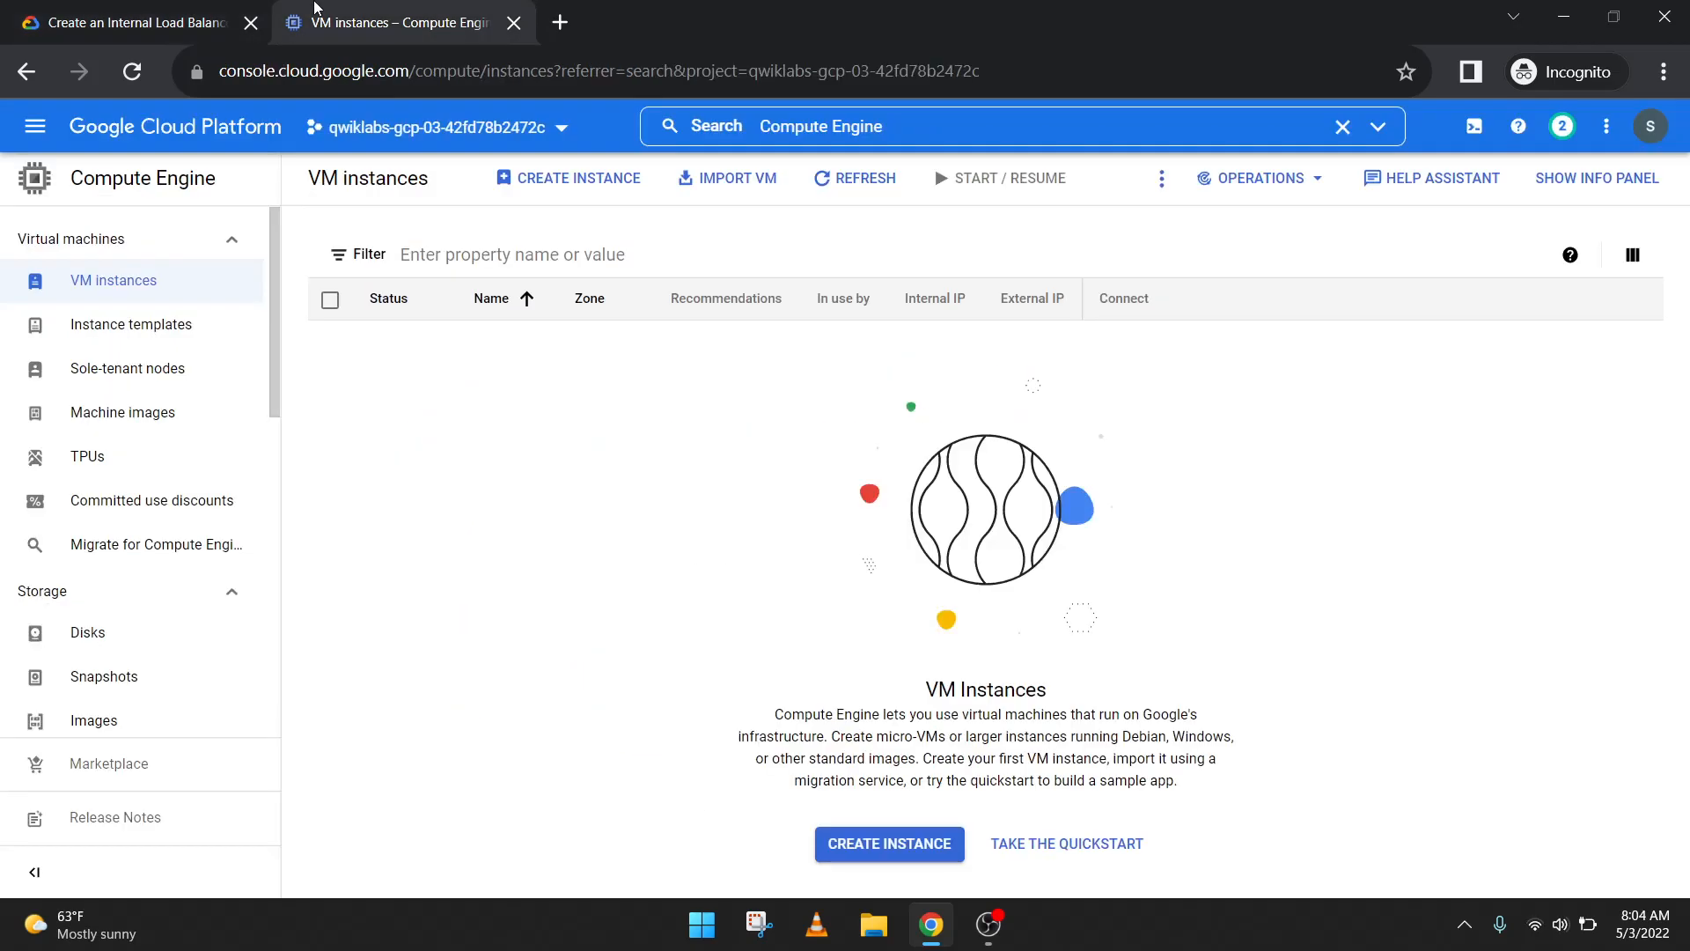
pyautogui.click(118, 345)
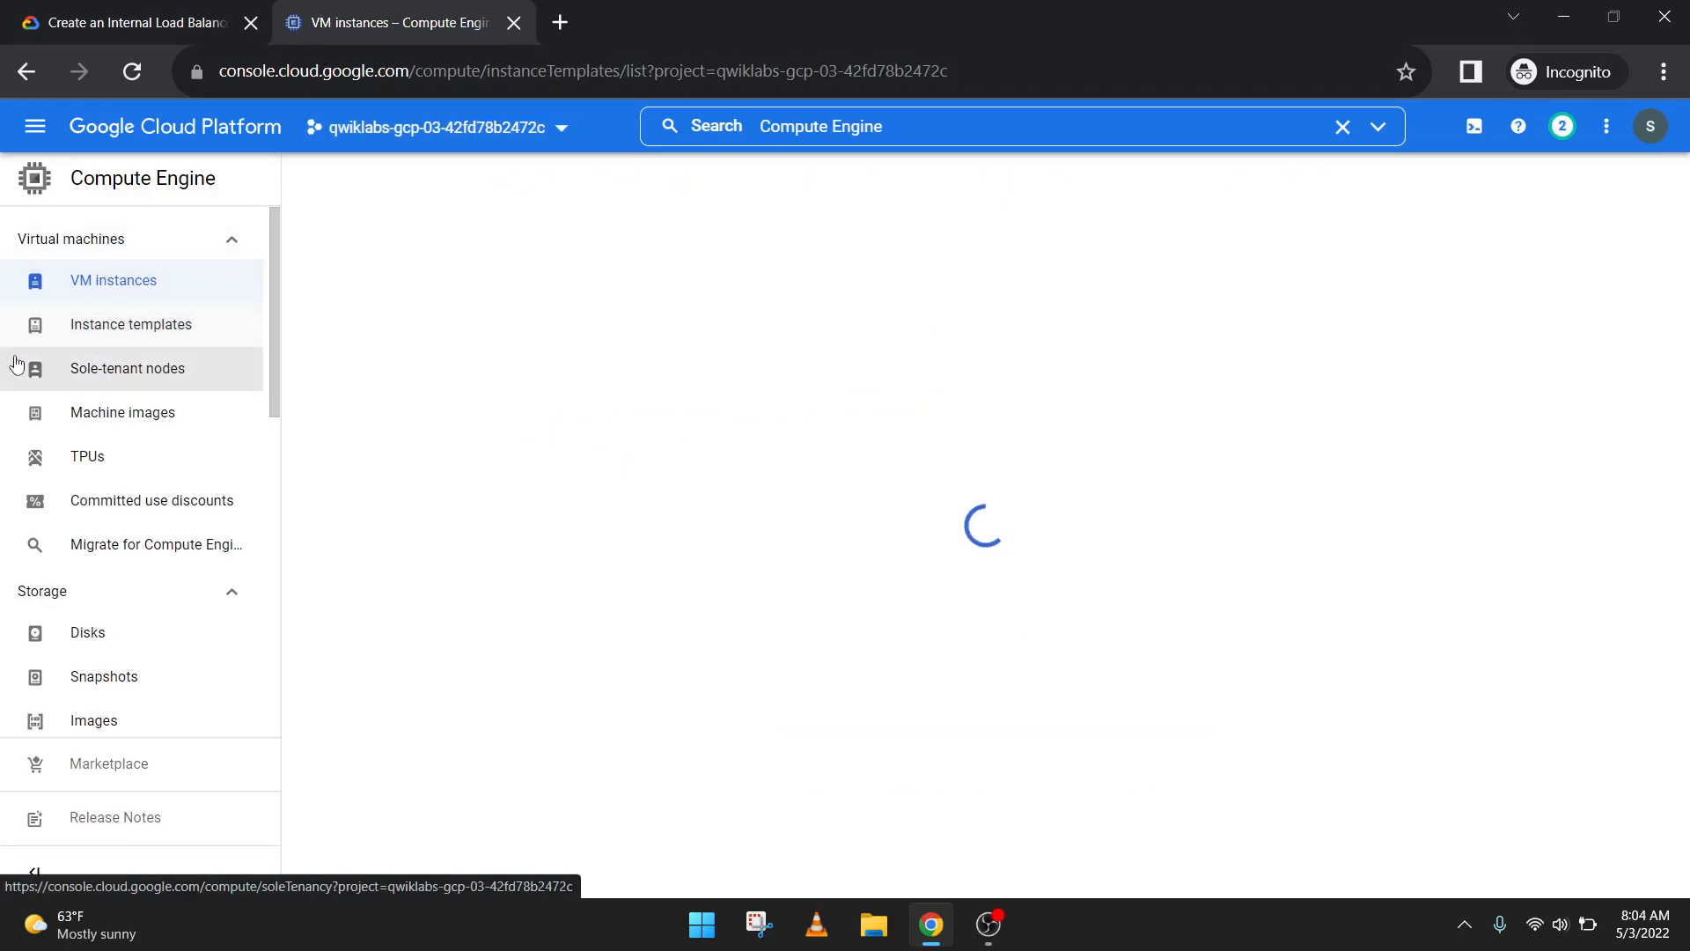
# Step: Check the lab's instance template instructions and start creating a new instance template in the console
pyautogui.click(133, 22)
pyautogui.click(308, 9)
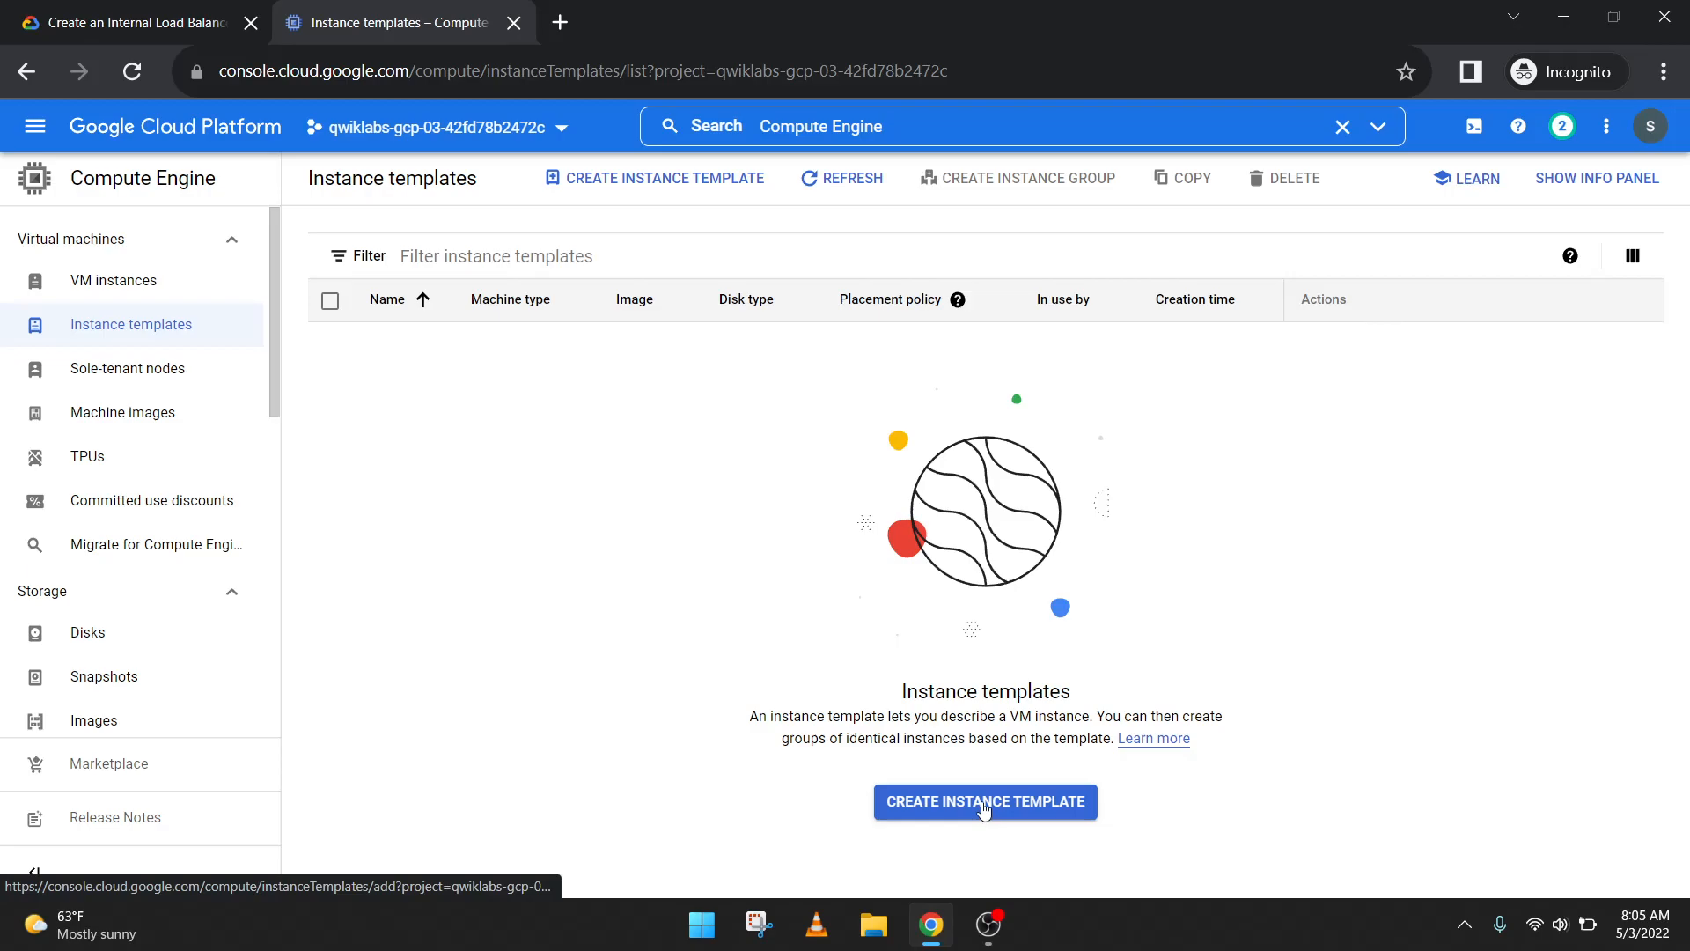
pyautogui.click(620, 199)
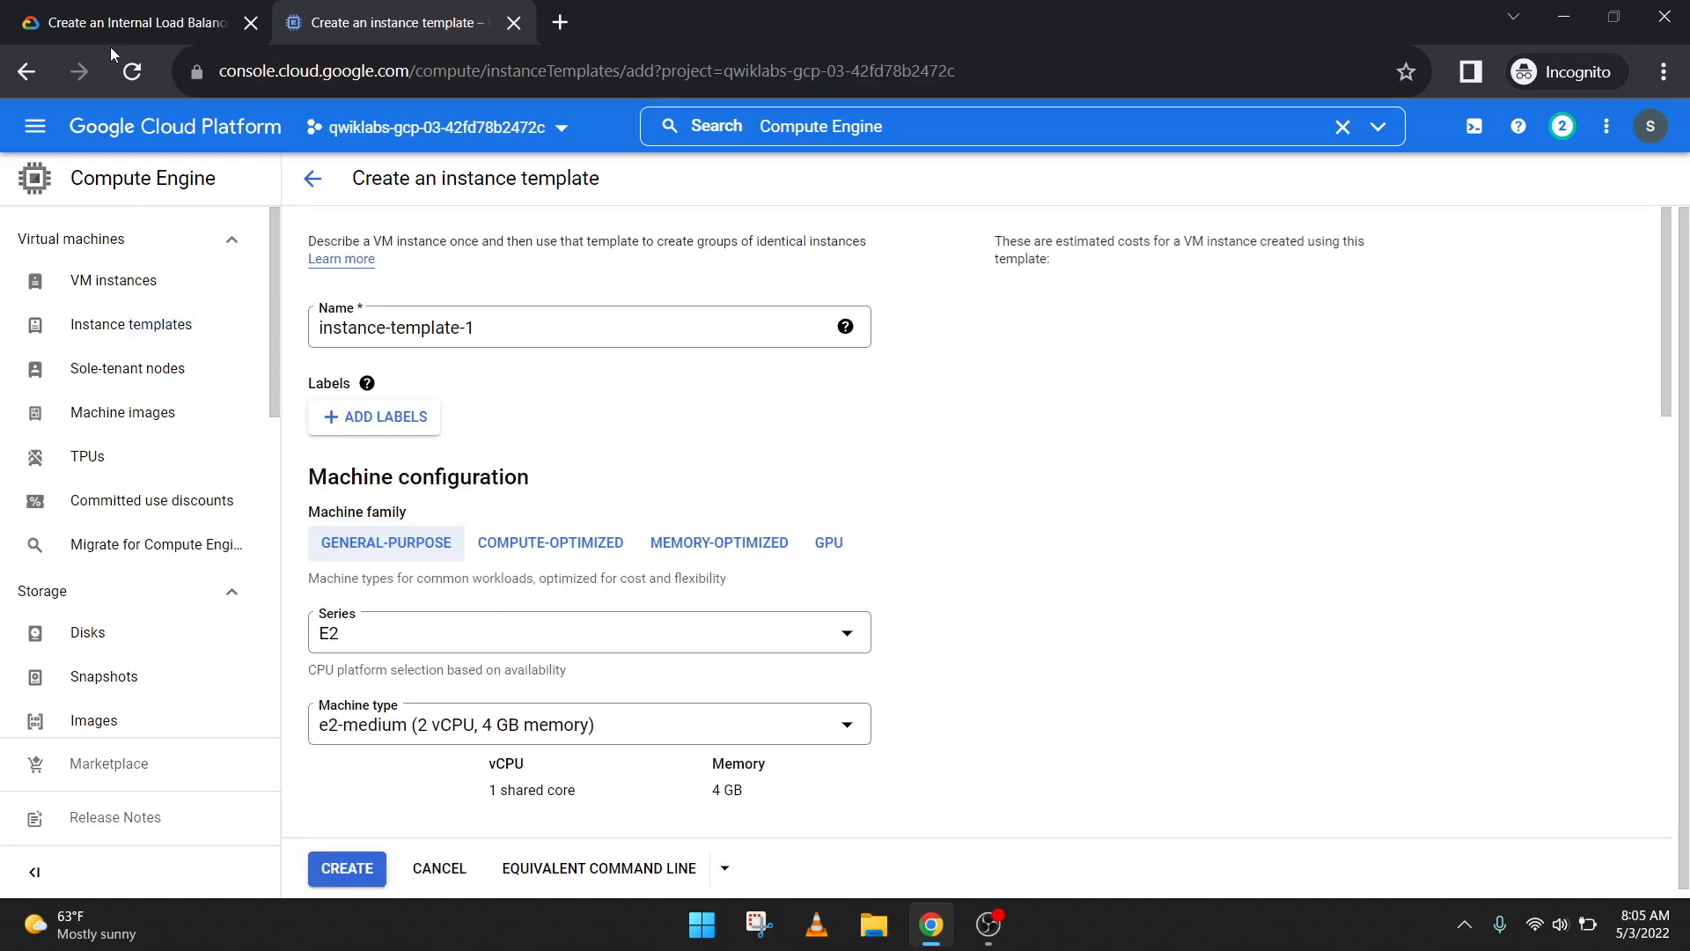
# Step: Copy "instance-template-1" from the lab instructions and enter it as the instance template's name
pyautogui.click(133, 22)
pyautogui.scroll(-1, 713, 493)
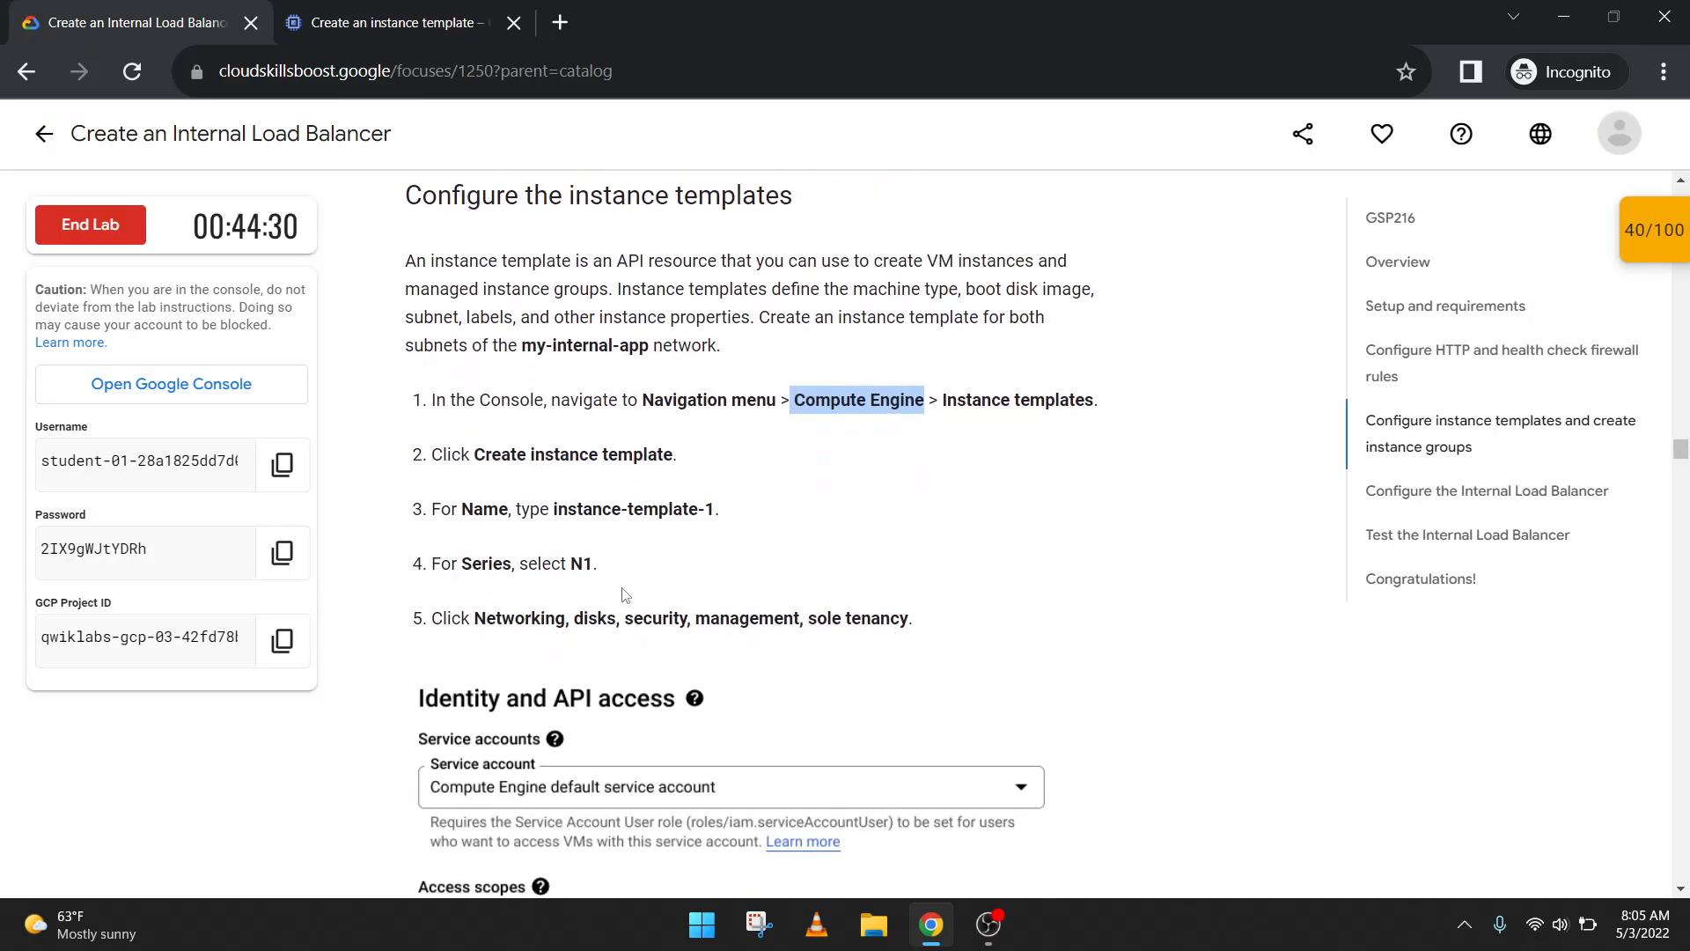
pyautogui.moveTo(714, 510); pyautogui.dragTo(552, 510)
pyautogui.click(552, 510)
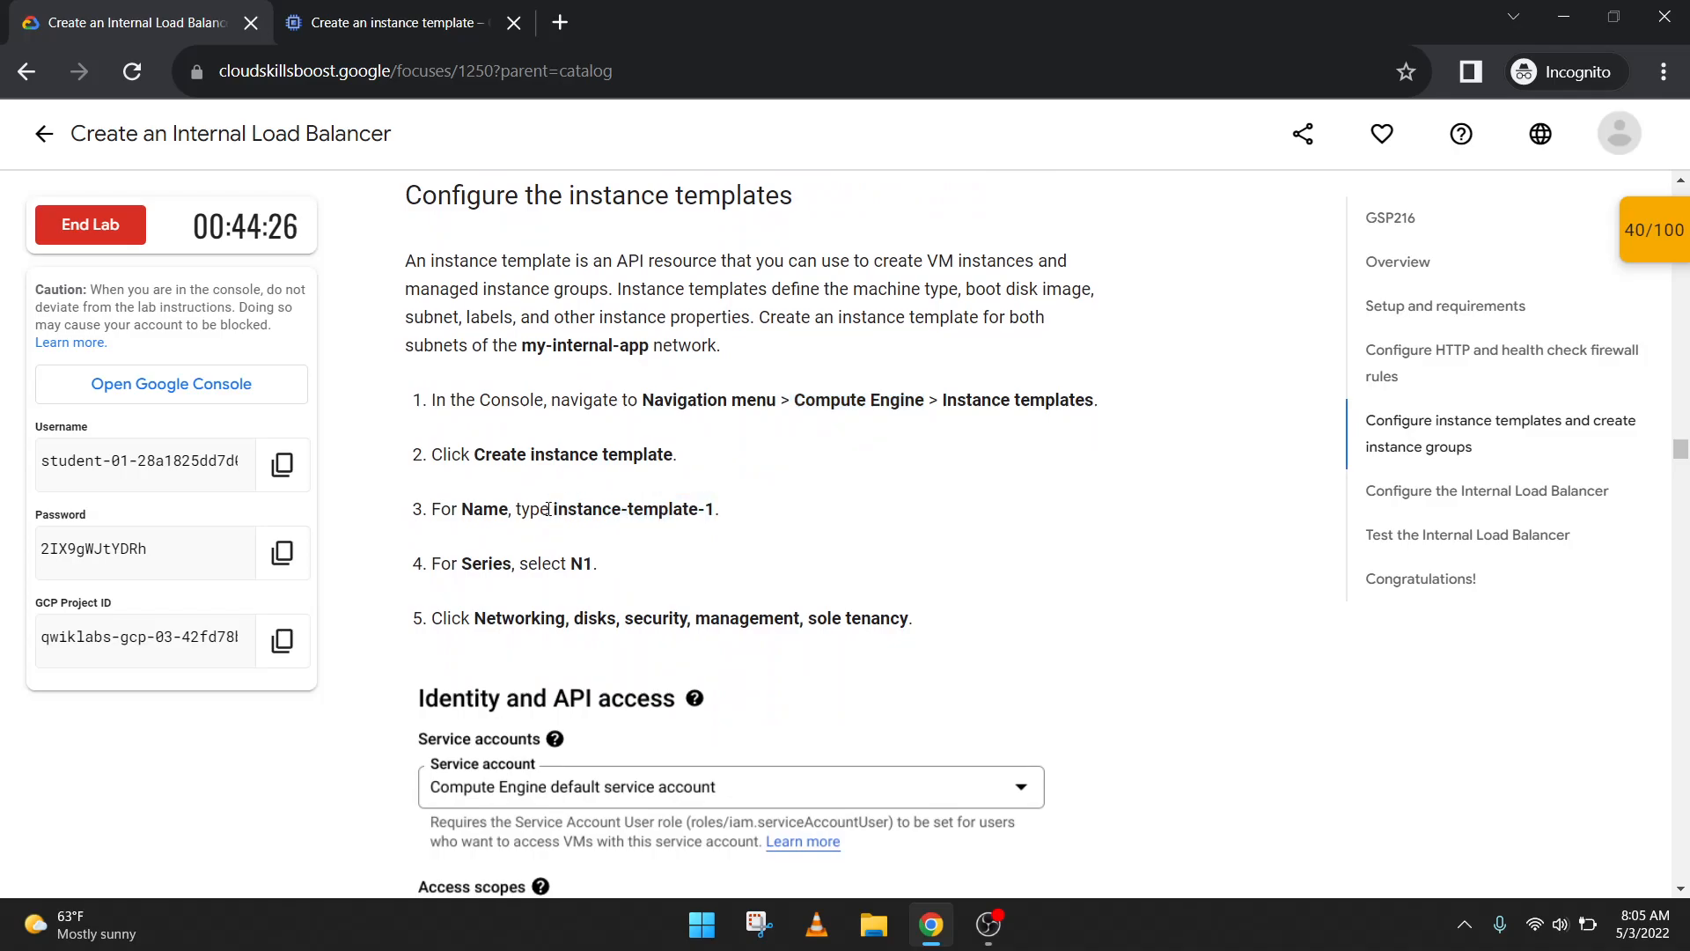
pyautogui.moveTo(557, 510); pyautogui.dragTo(715, 508)
pyautogui.hotkey('ctrl', 'c')
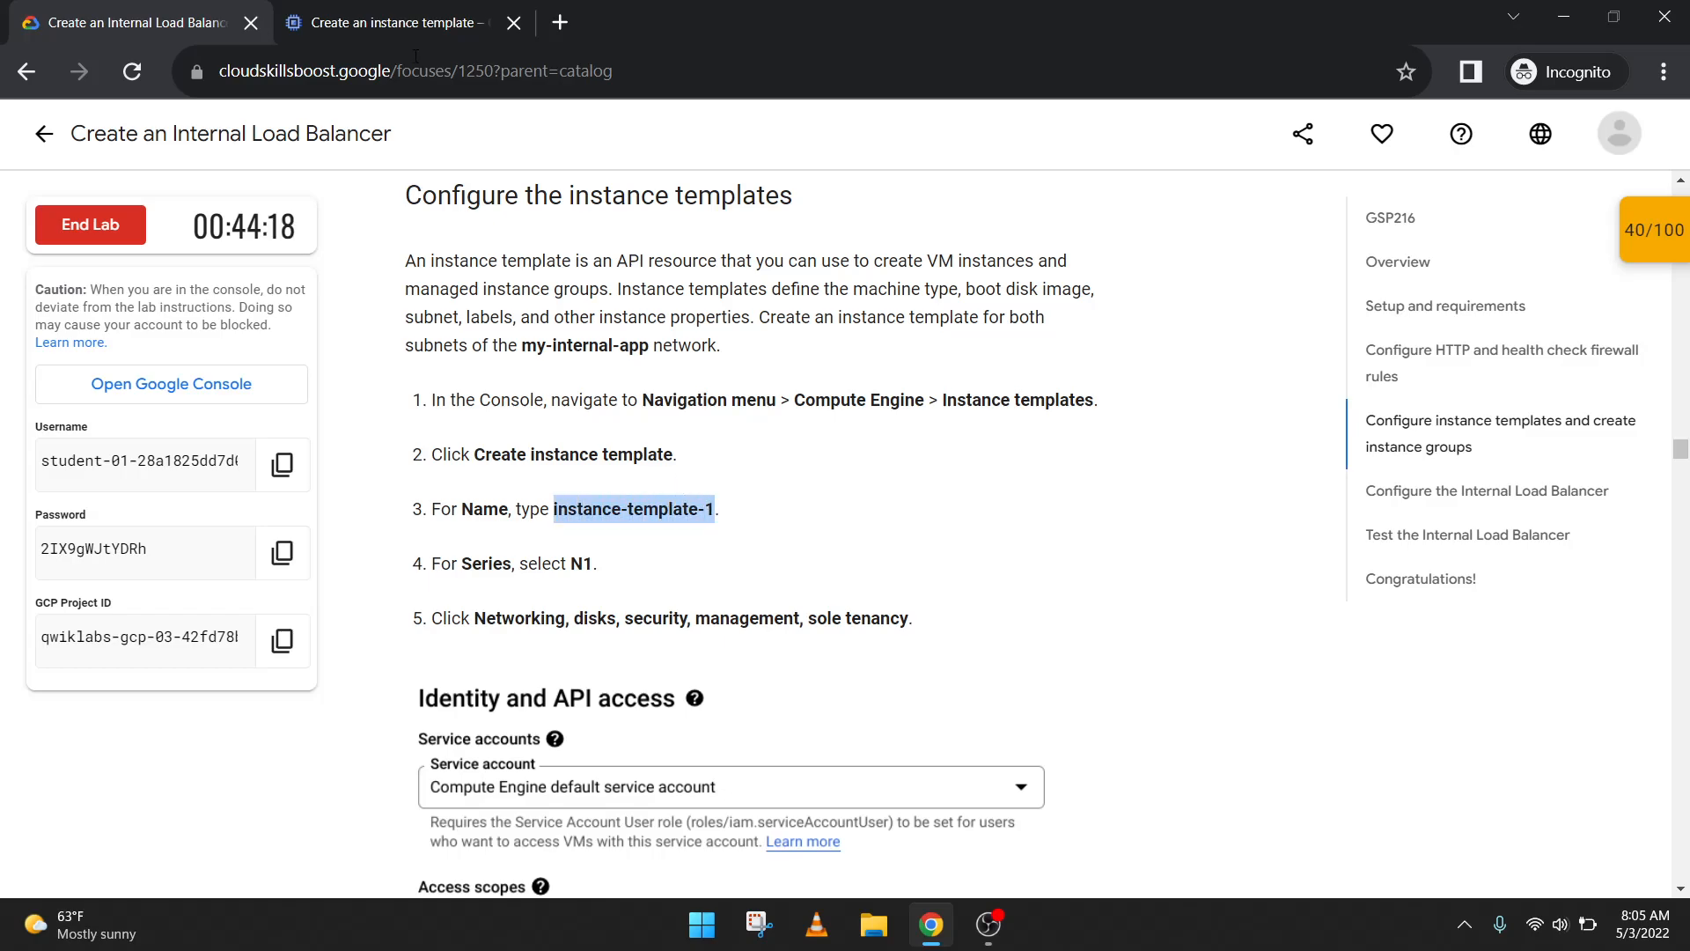
pyautogui.hotkey('ctrl', 'Tab')
pyautogui.tripleClick(583, 320)
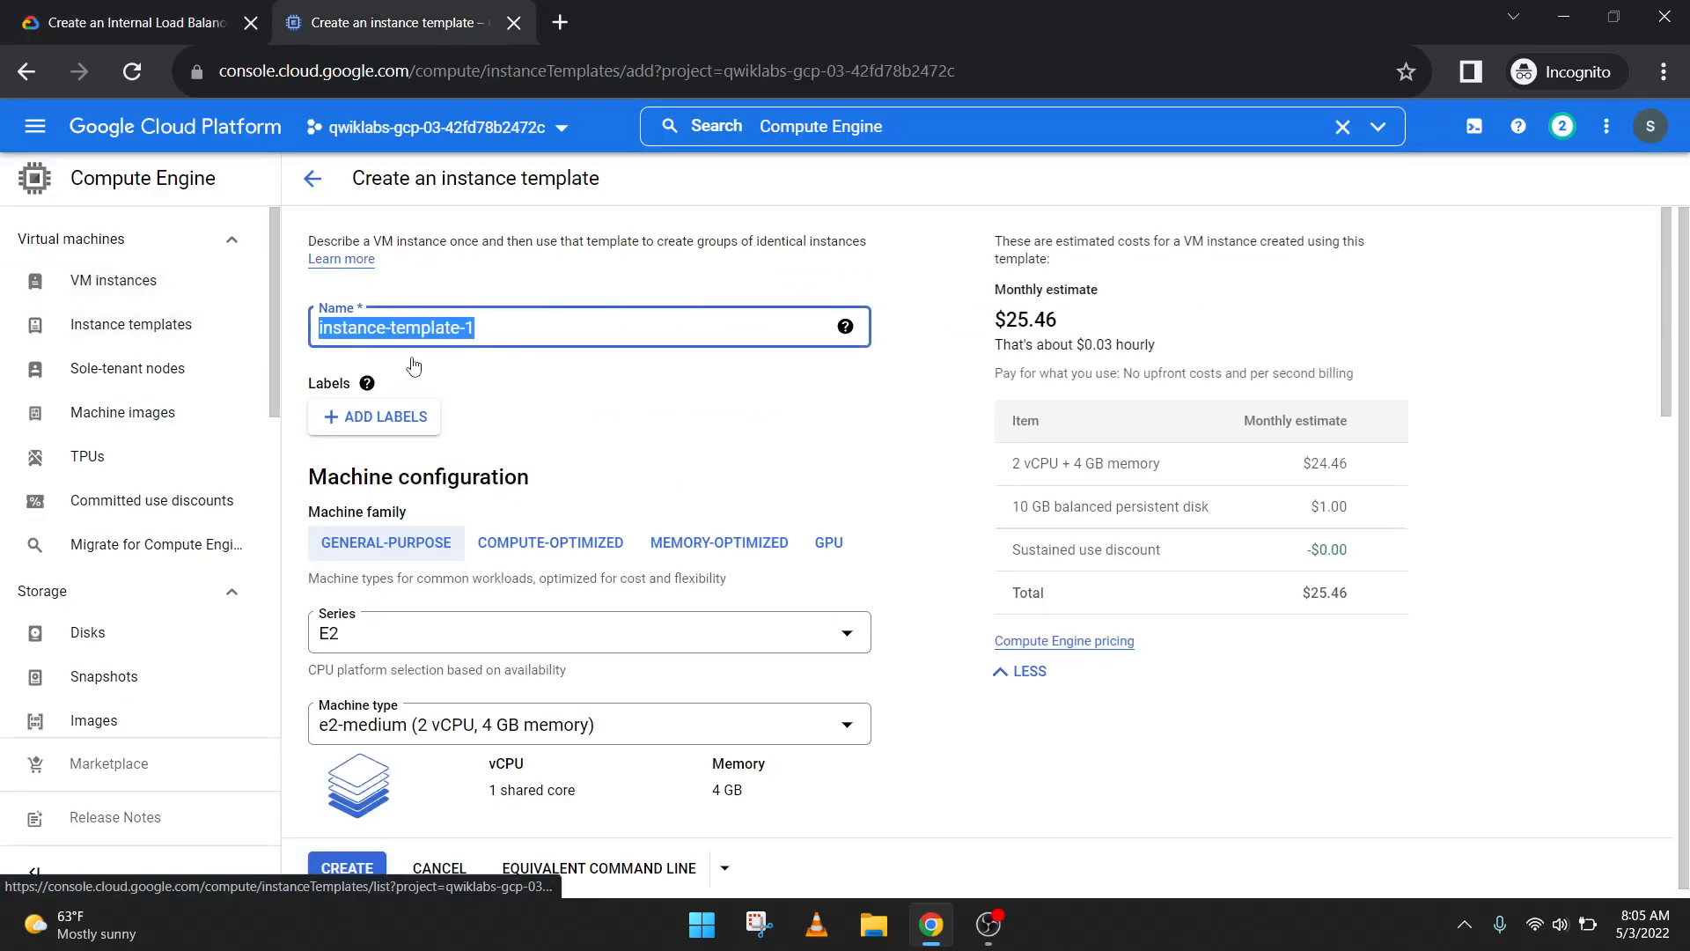
pyautogui.hotkey('ctrl', 'v')
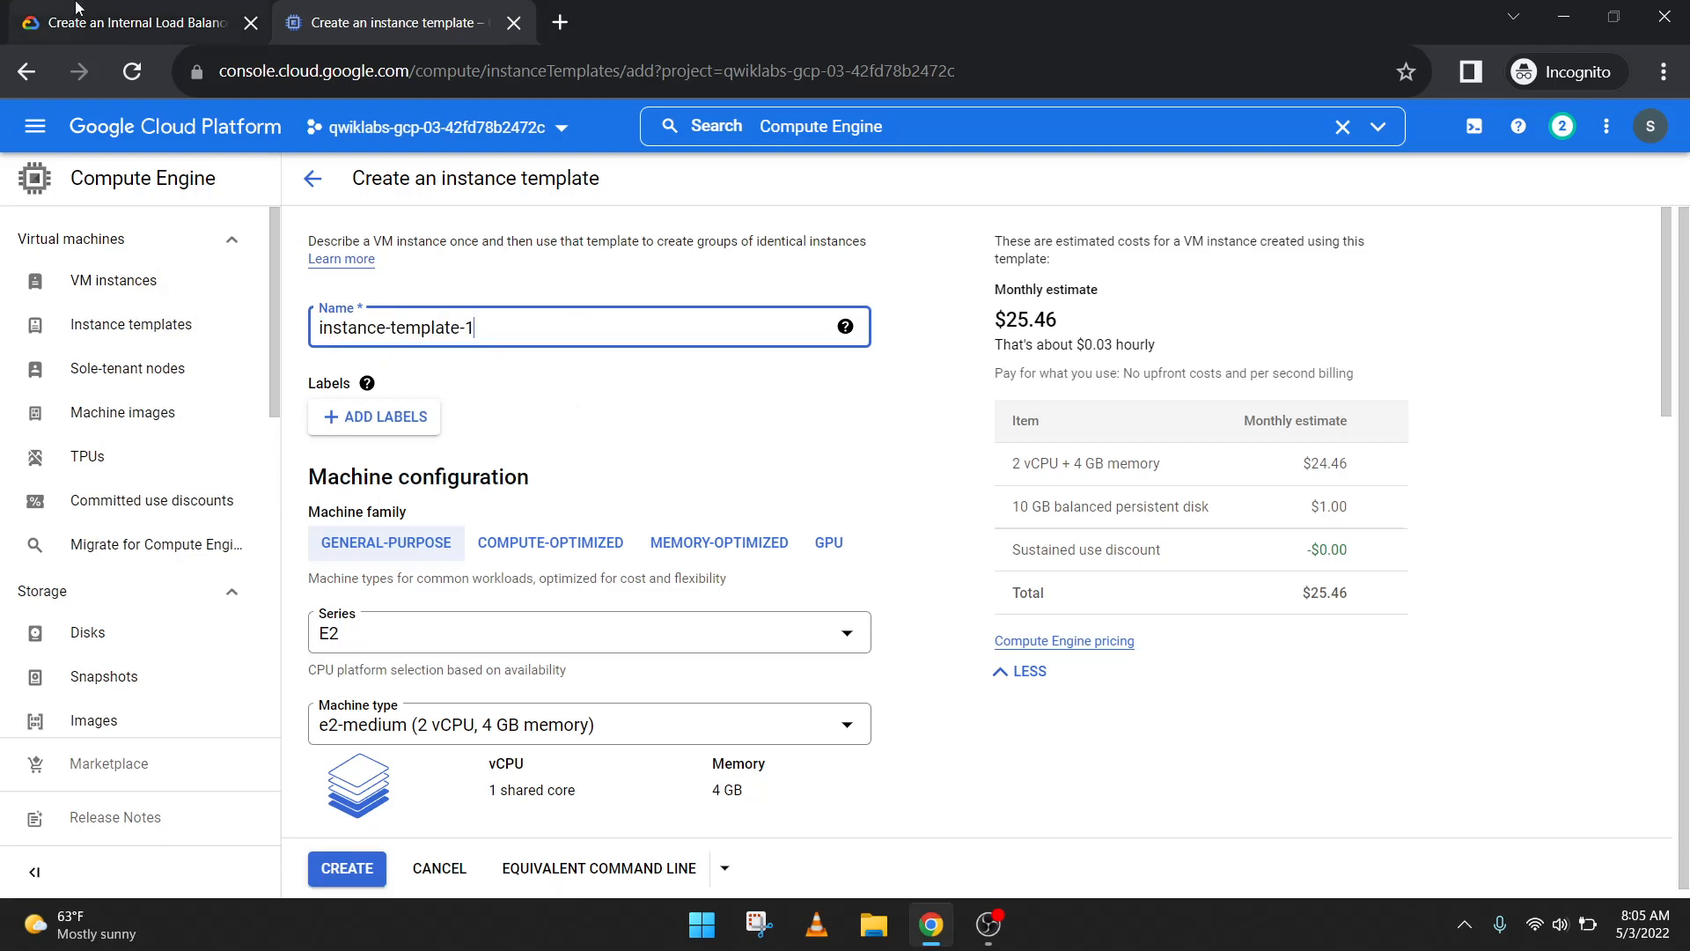
# Step: Check the required series in the lab instructions and set the template's machine series to N1
pyautogui.click(53, 24)
pyautogui.scroll(-1, 484, 421)
pyautogui.click(457, 7)
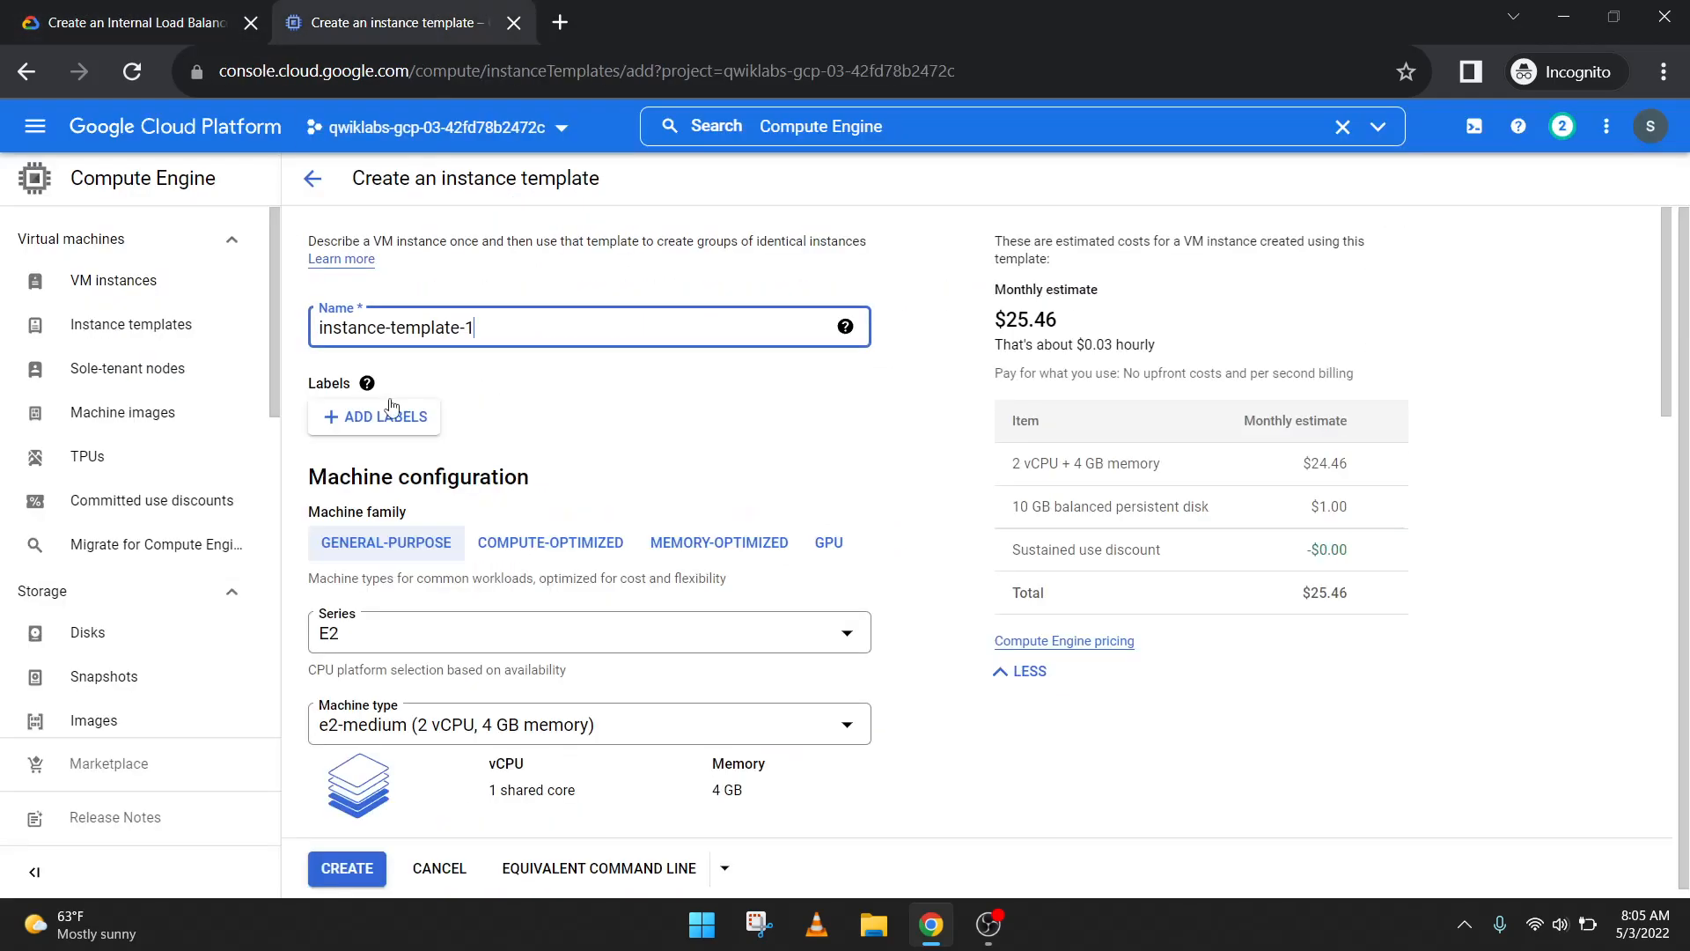
pyautogui.scroll(-1, 423, 440)
pyautogui.click(418, 529)
pyautogui.scroll(-3, 409, 617)
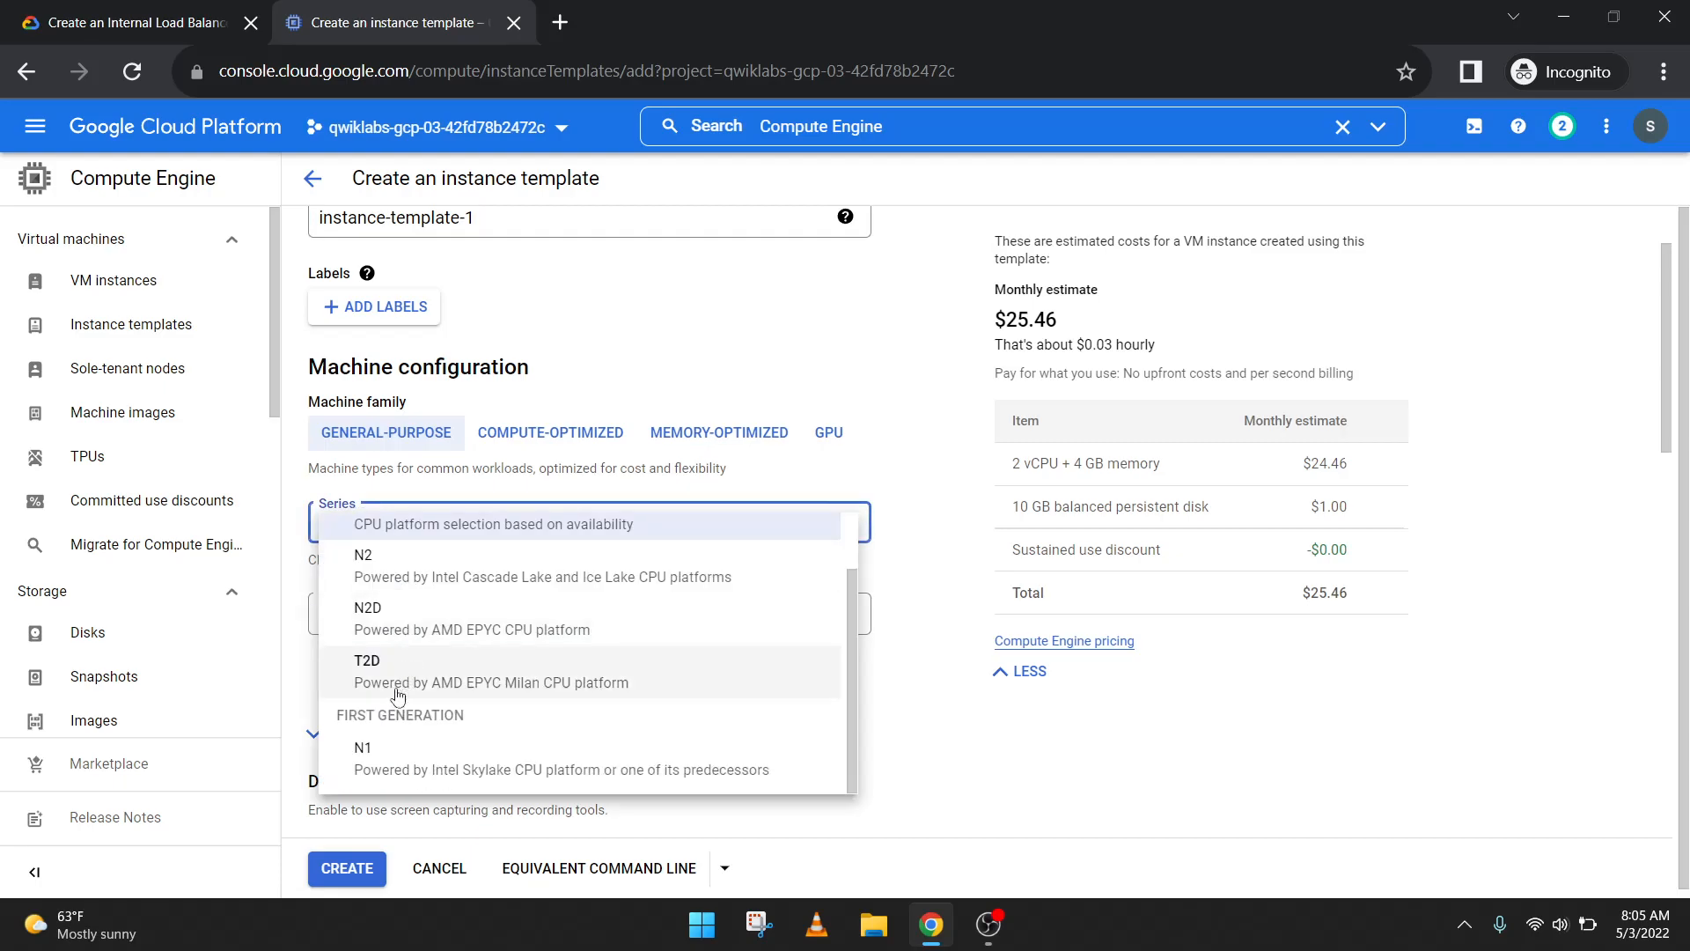
pyautogui.click(405, 647)
# Step: Review the next lab instructions and expand the template's advanced options to show its Networking settings
pyautogui.hotkey('ctrl', 'Tab')
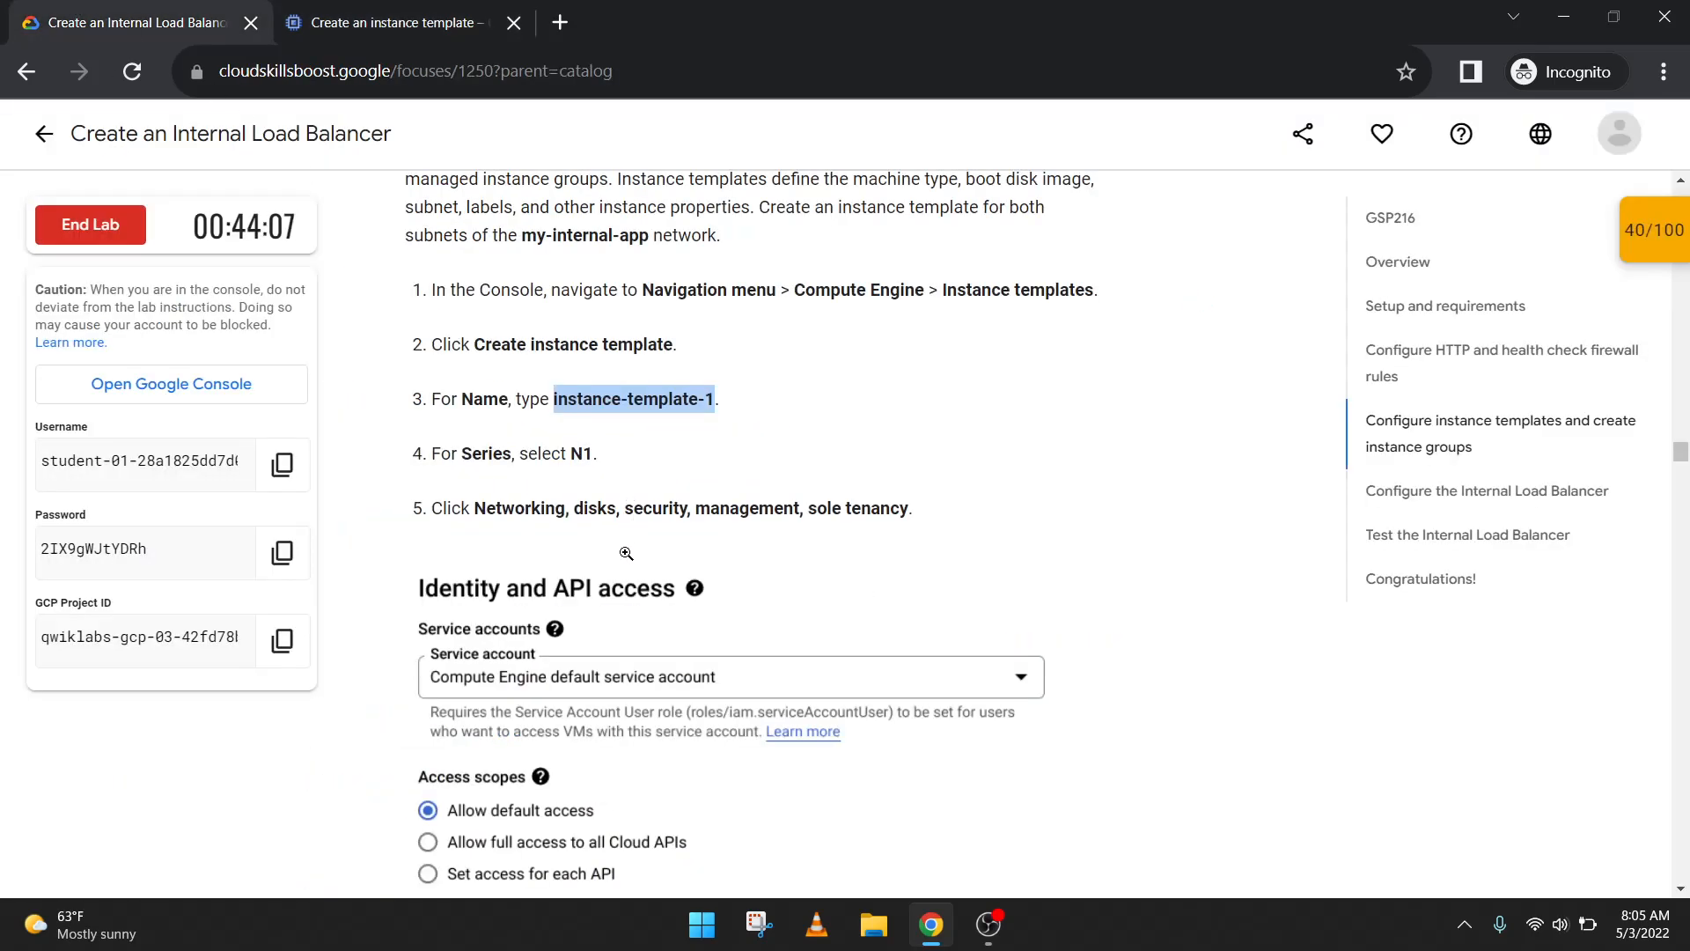
pyautogui.scroll(-5, 500, 487)
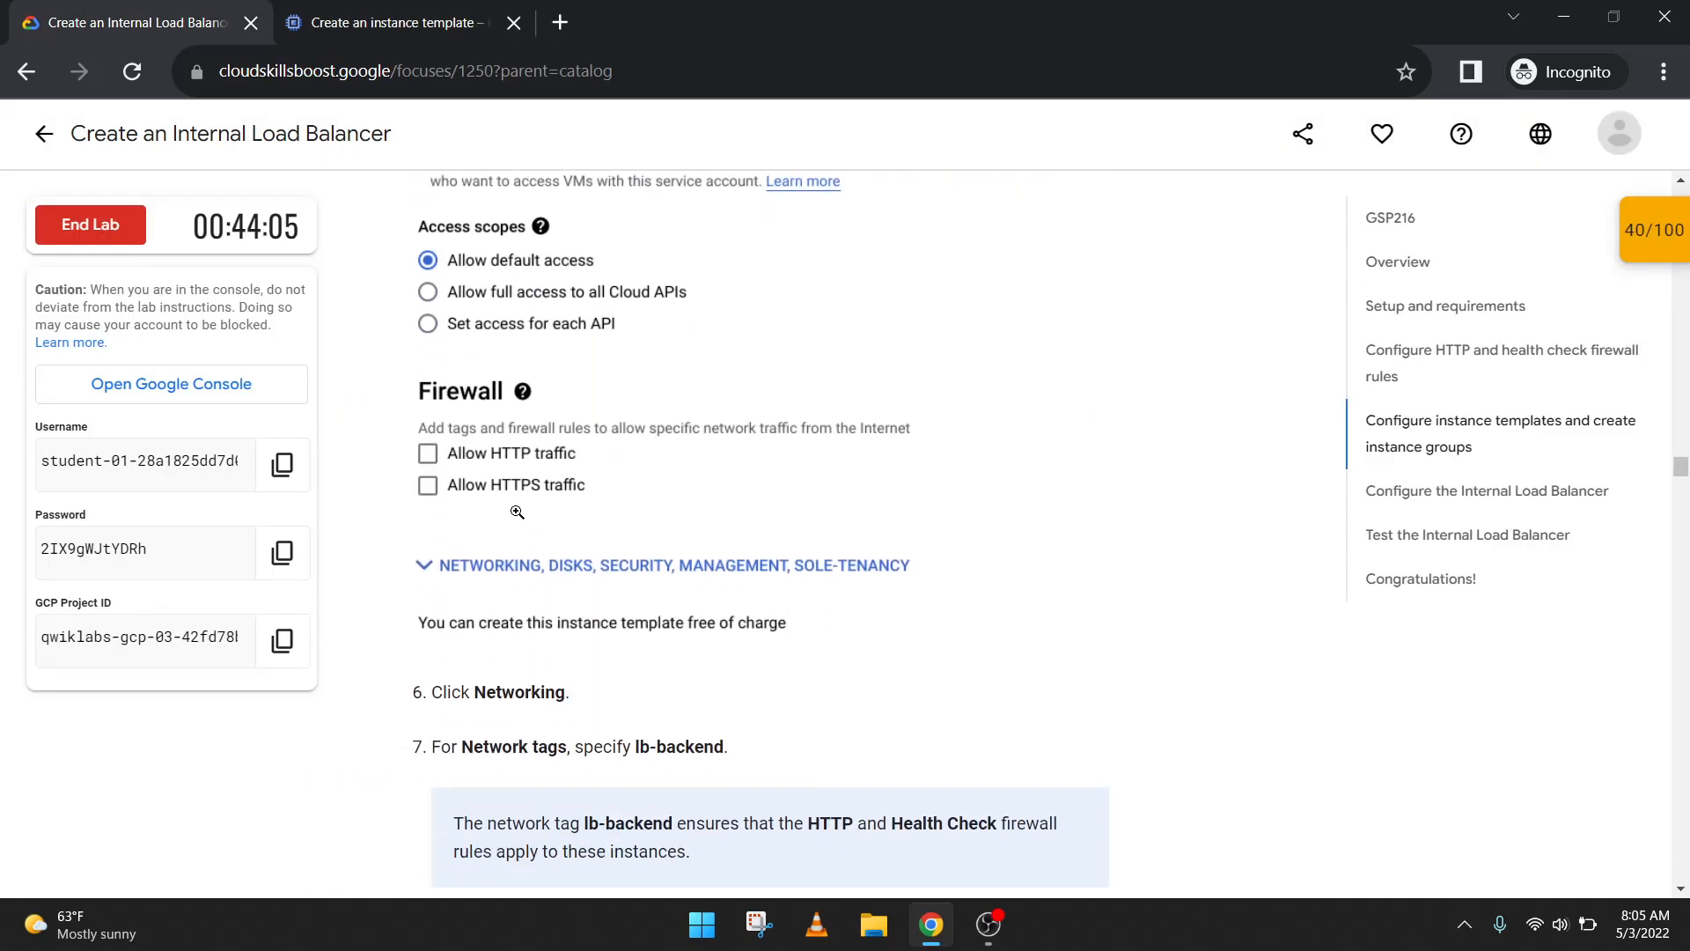
pyautogui.scroll(-1, 518, 530)
pyautogui.hotkey('ctrl', 'Tab')
pyautogui.scroll(-10, 560, 552)
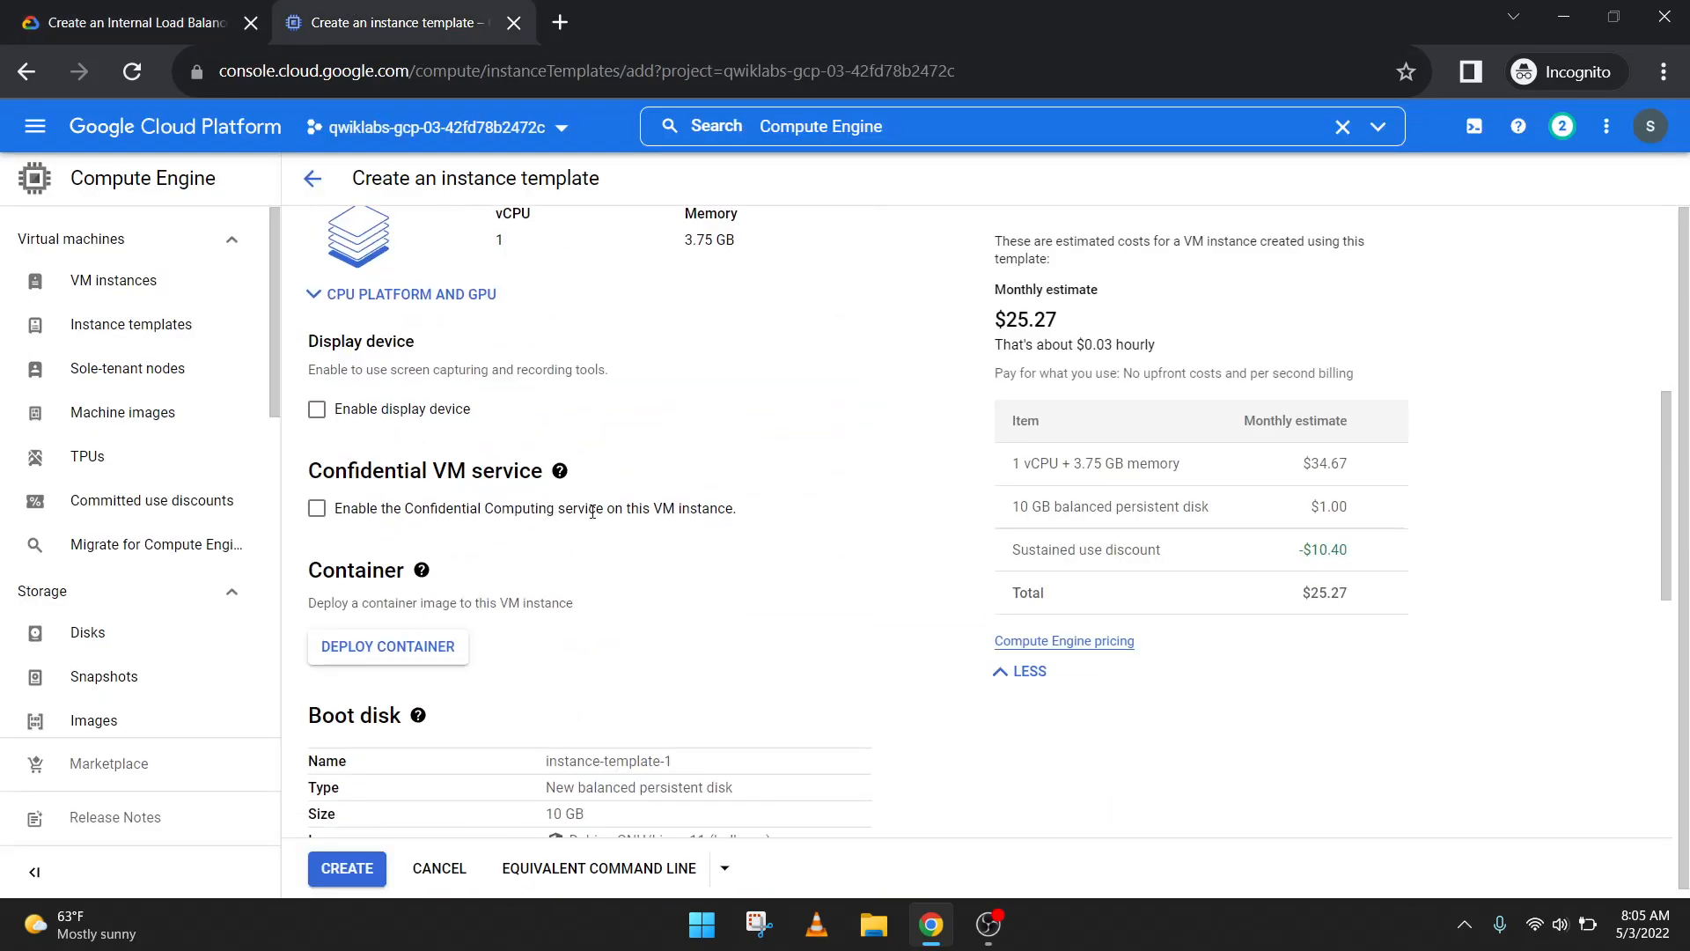
pyautogui.scroll(-3, 560, 552)
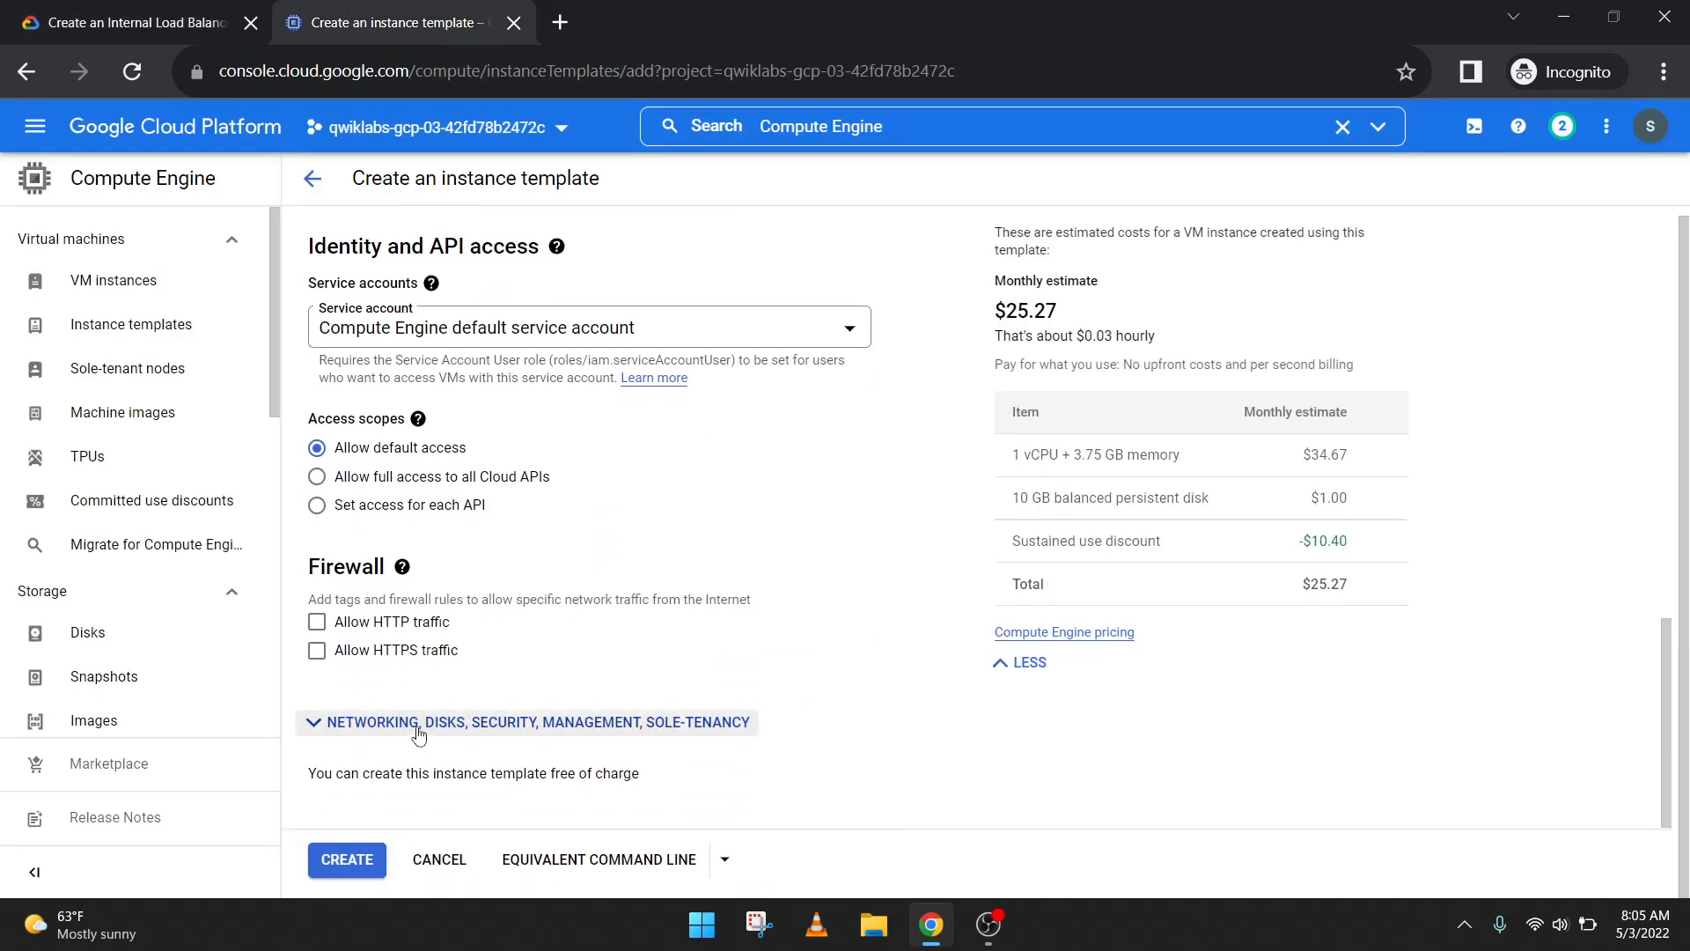
pyautogui.click(599, 724)
pyautogui.scroll(-4, 560, 660)
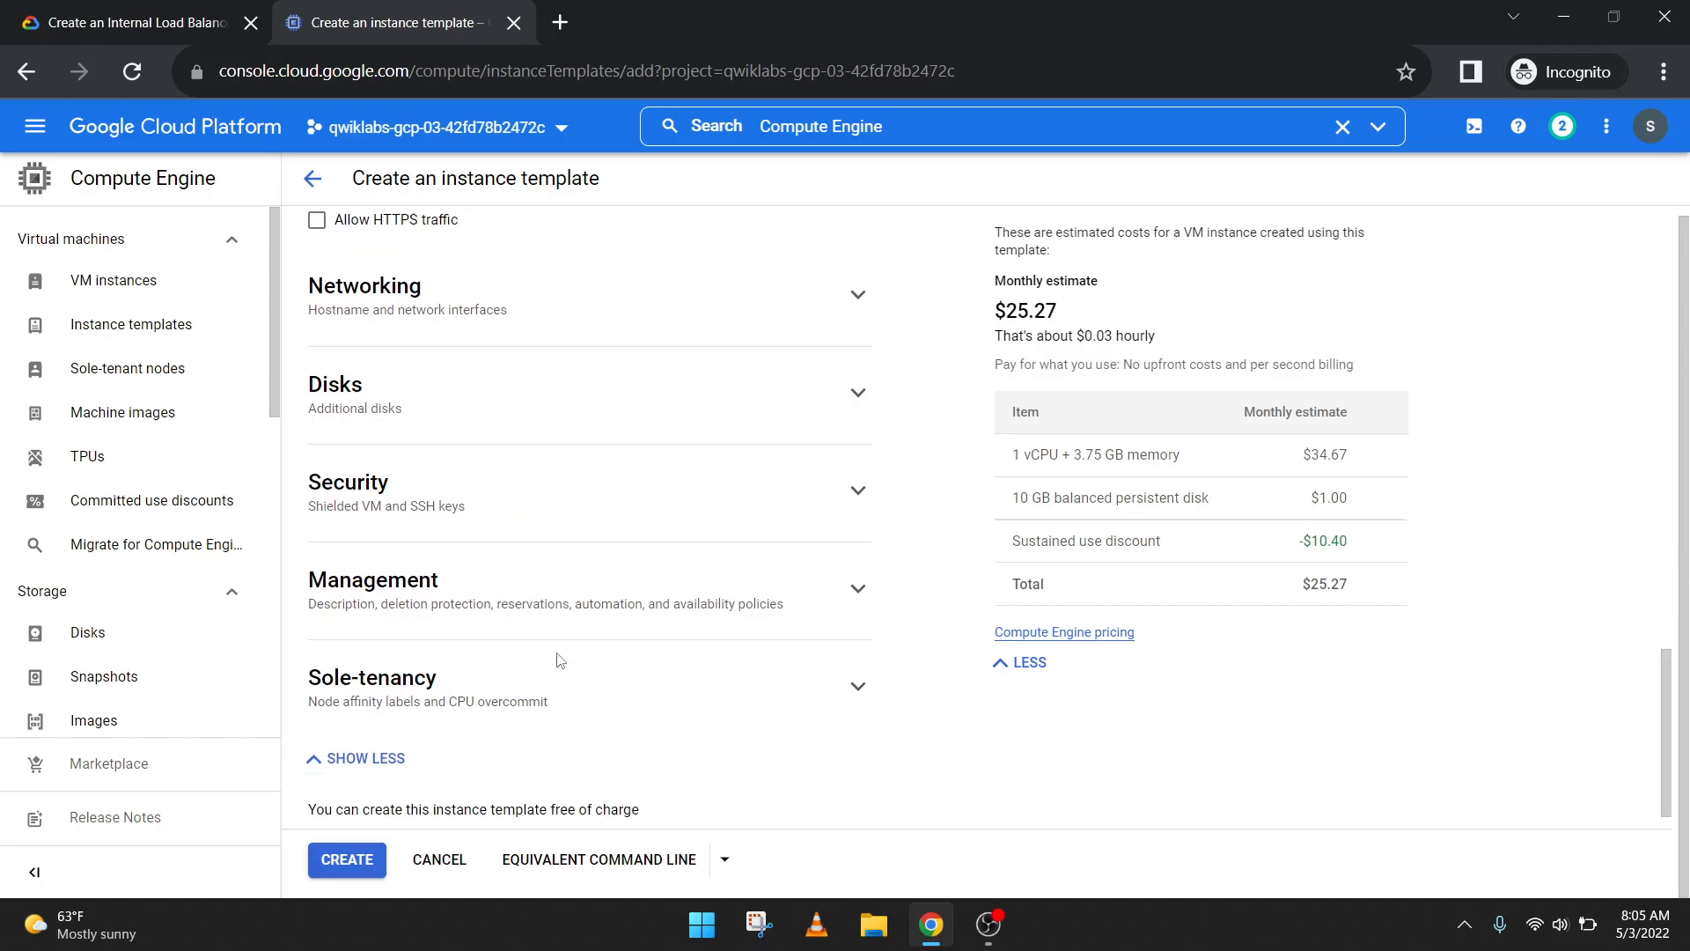
pyautogui.click(450, 299)
# Step: Copy "lb-backend" from the lab instructions and add it as the template's network tag
pyautogui.hotkey('ctrl', 'Tab')
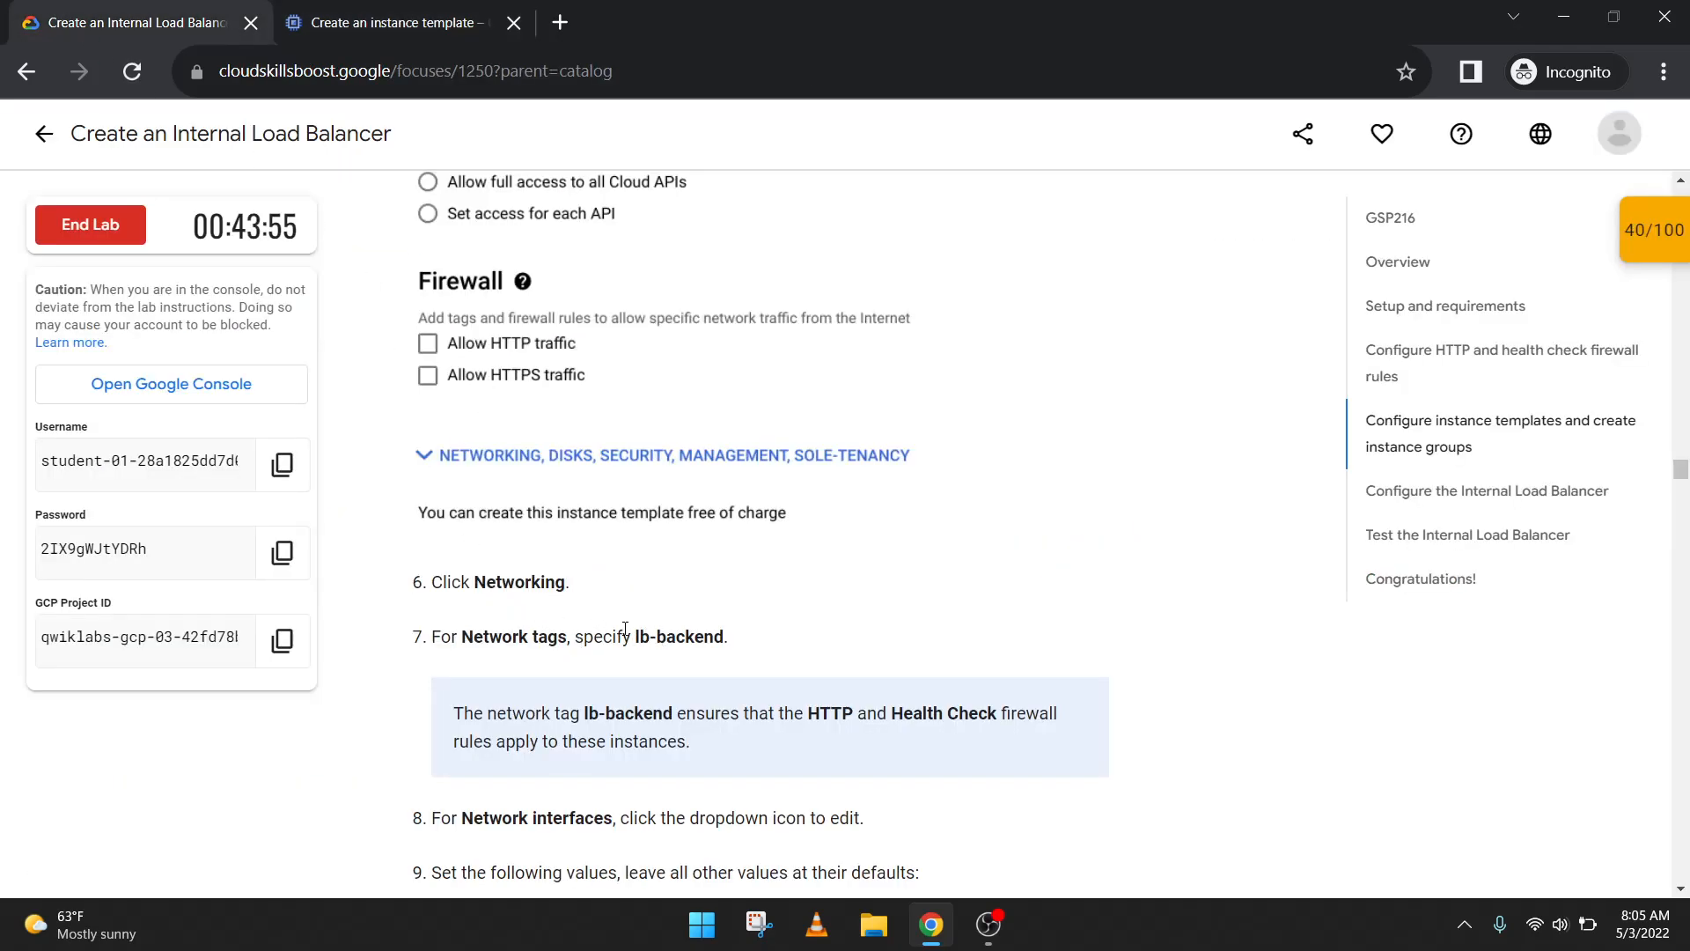
pyautogui.moveTo(635, 640)
pyautogui.mouseDown()
pyautogui.moveTo(682, 640)
pyautogui.moveTo(633, 640)
pyautogui.mouseUp()
pyautogui.hotkey('ctrl', 'c')
pyautogui.click(713, 643)
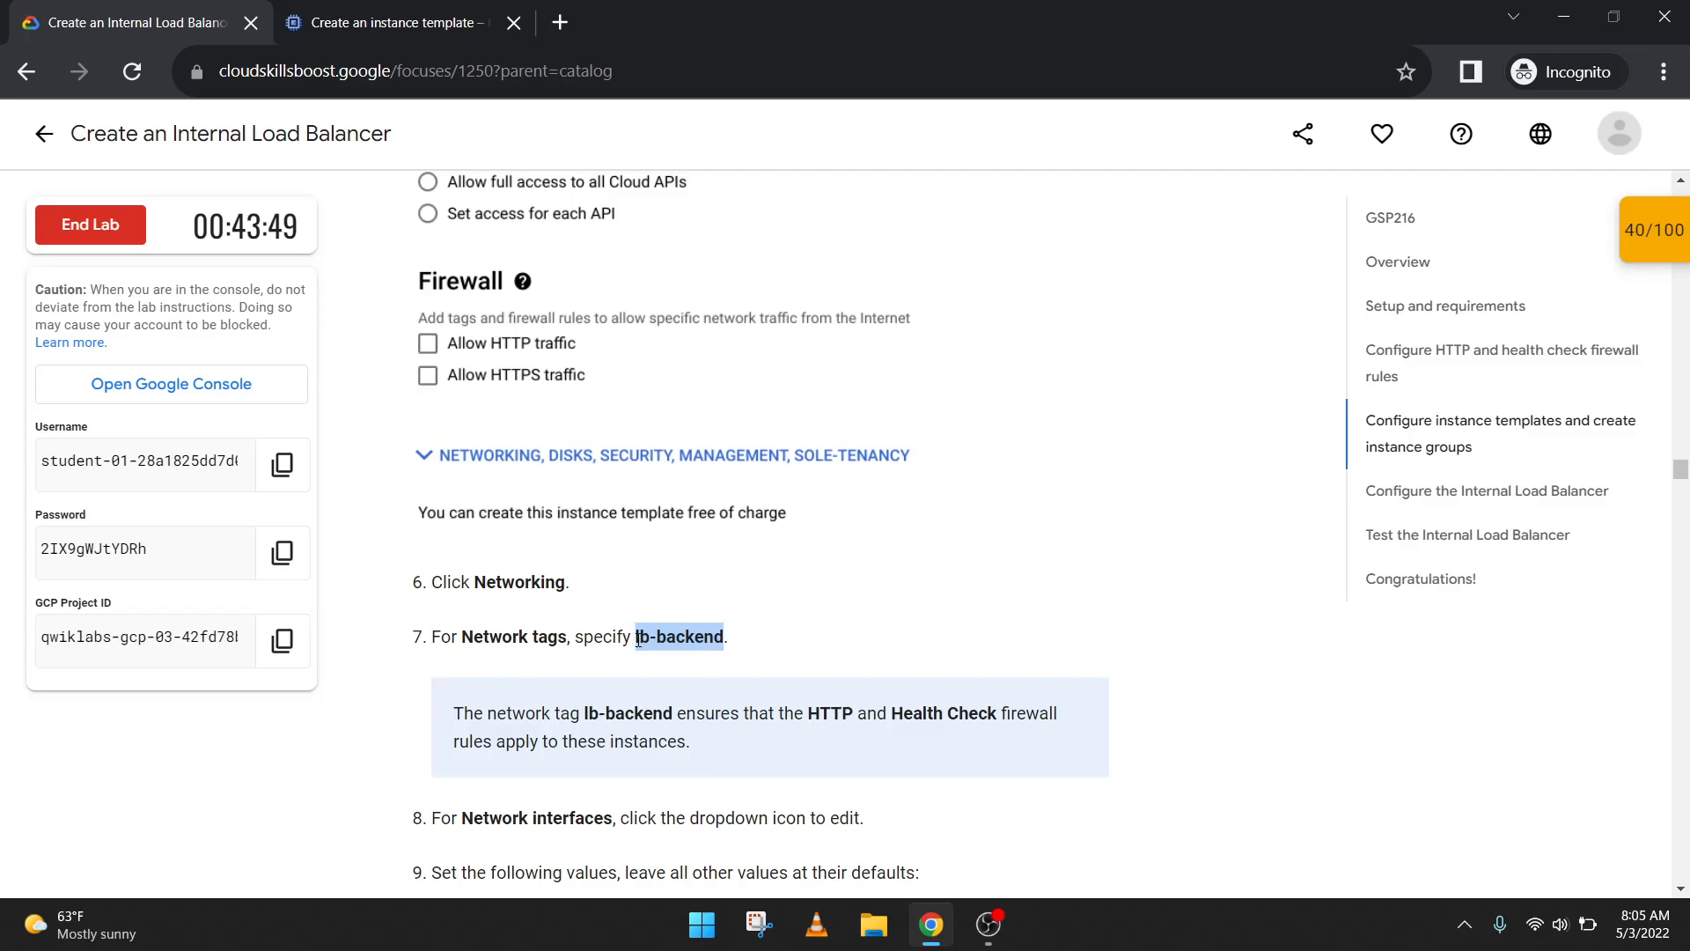
pyautogui.click(322, 11)
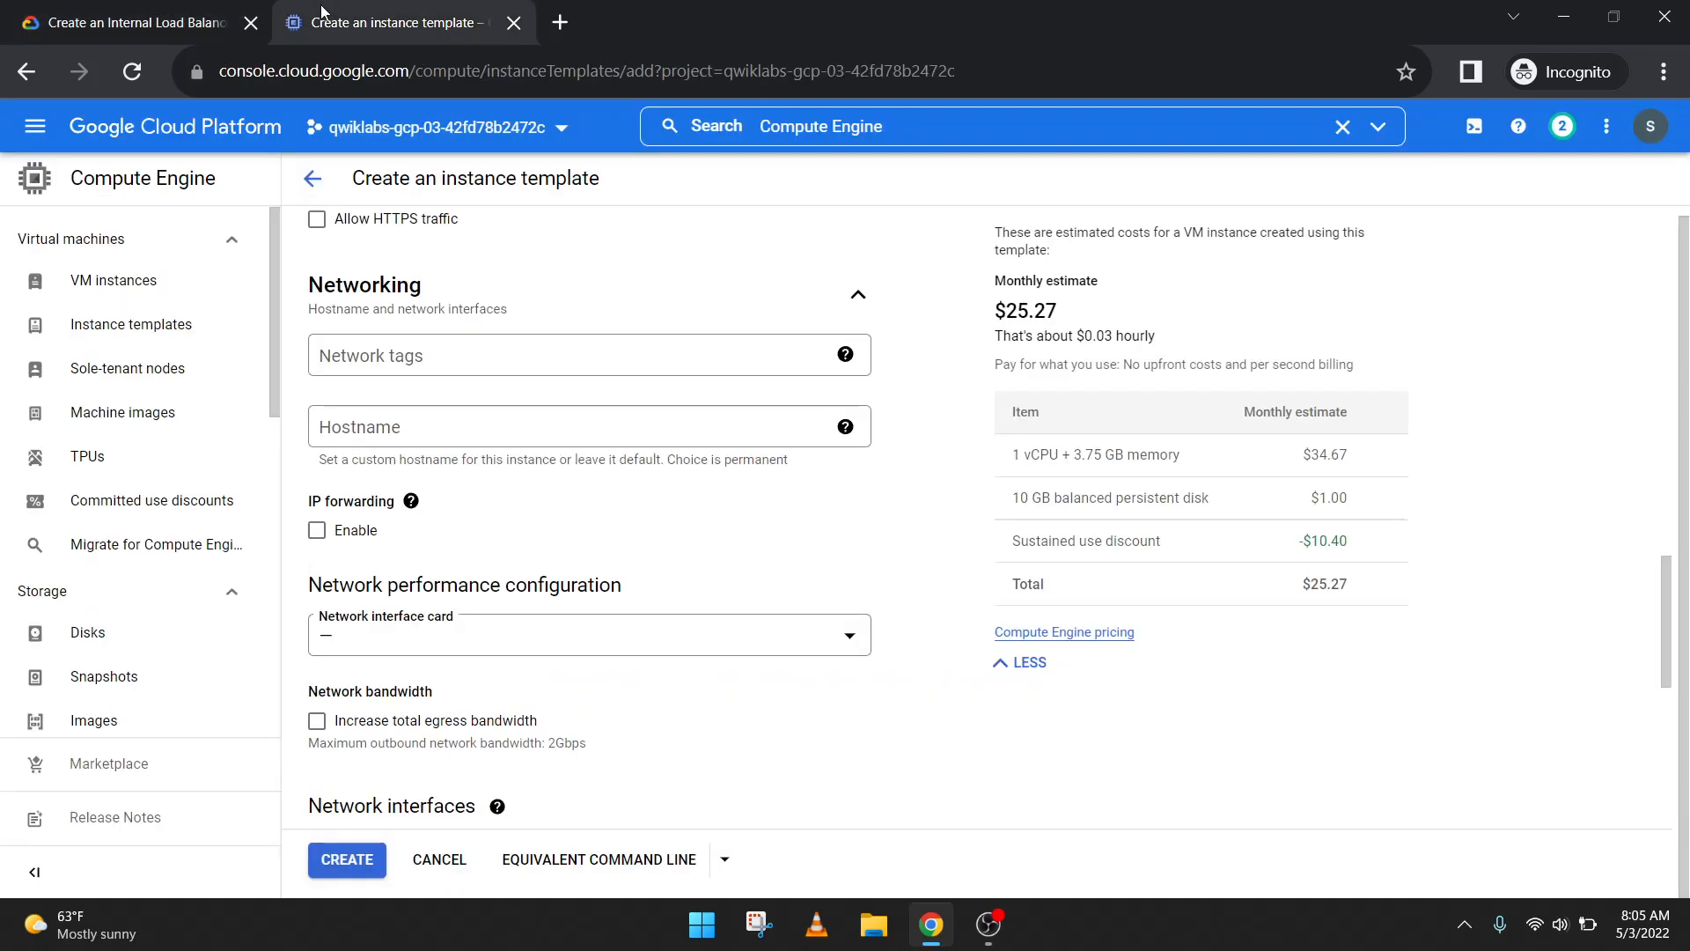
pyautogui.click(517, 354)
pyautogui.hotkey('ctrl', 'v')
pyautogui.hotkey('ctrl', 'shift', 'Tab')
pyautogui.hotkey('ctrl', 'Tab')
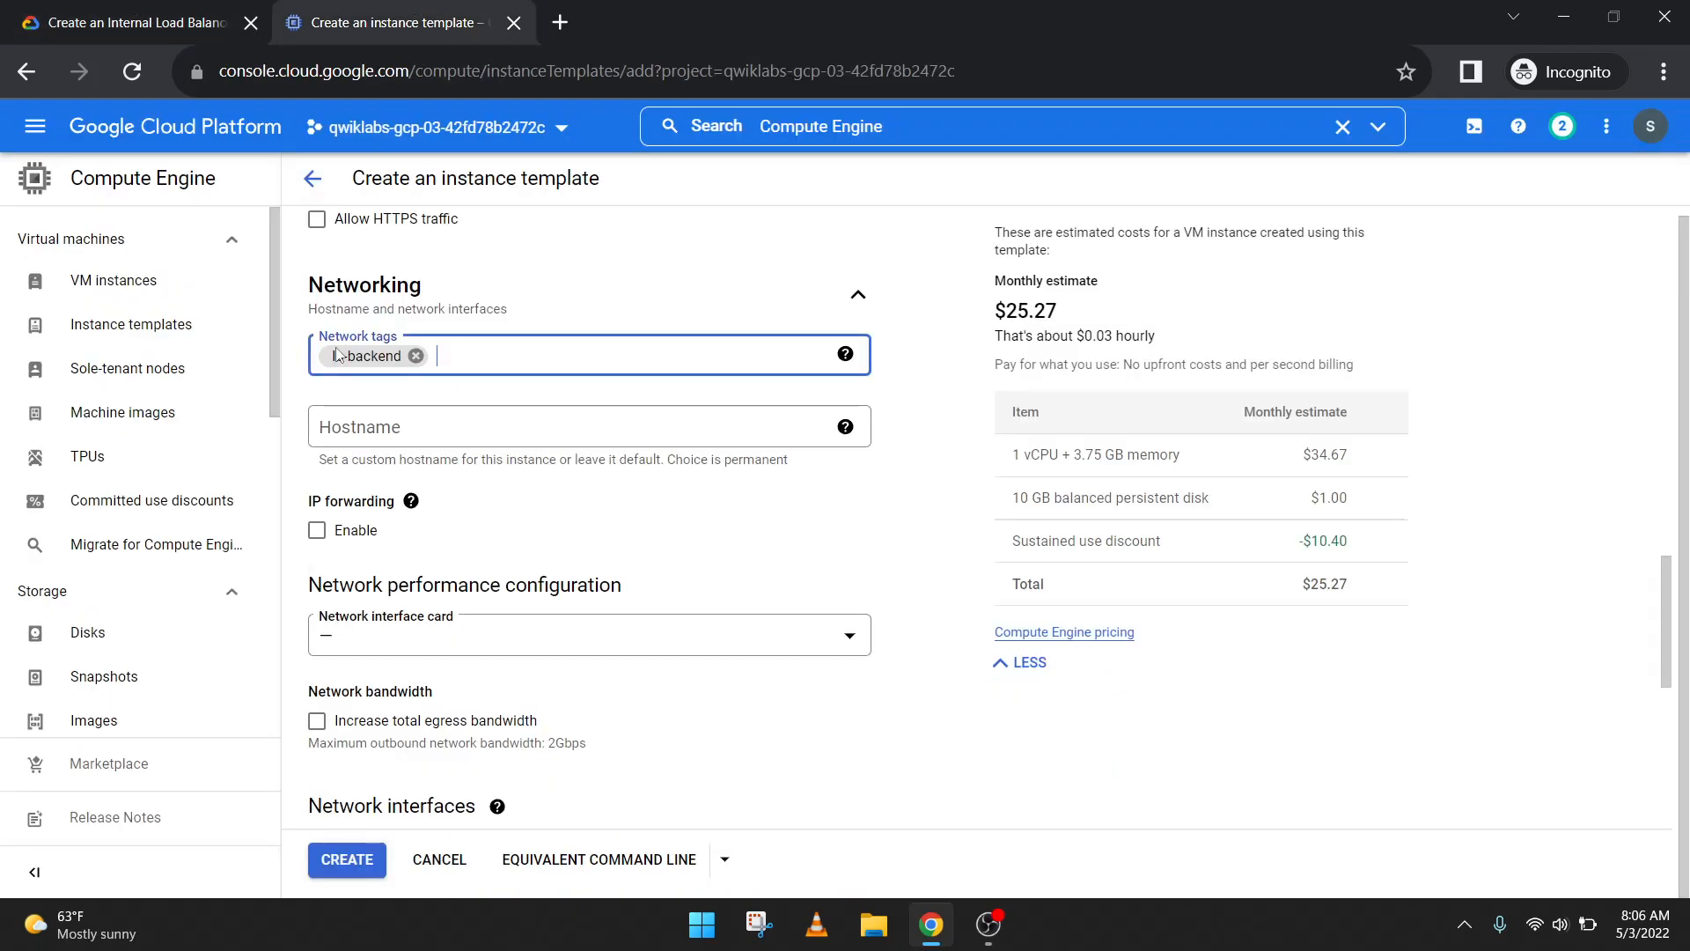
# Step: Edit the default network interface to use network my-internal-app and subnetwork subnet-a, as listed in the lab instructions
pyautogui.hotkey('ctrl', 'shift', 'Tab')
pyautogui.scroll(-3, 500, 759)
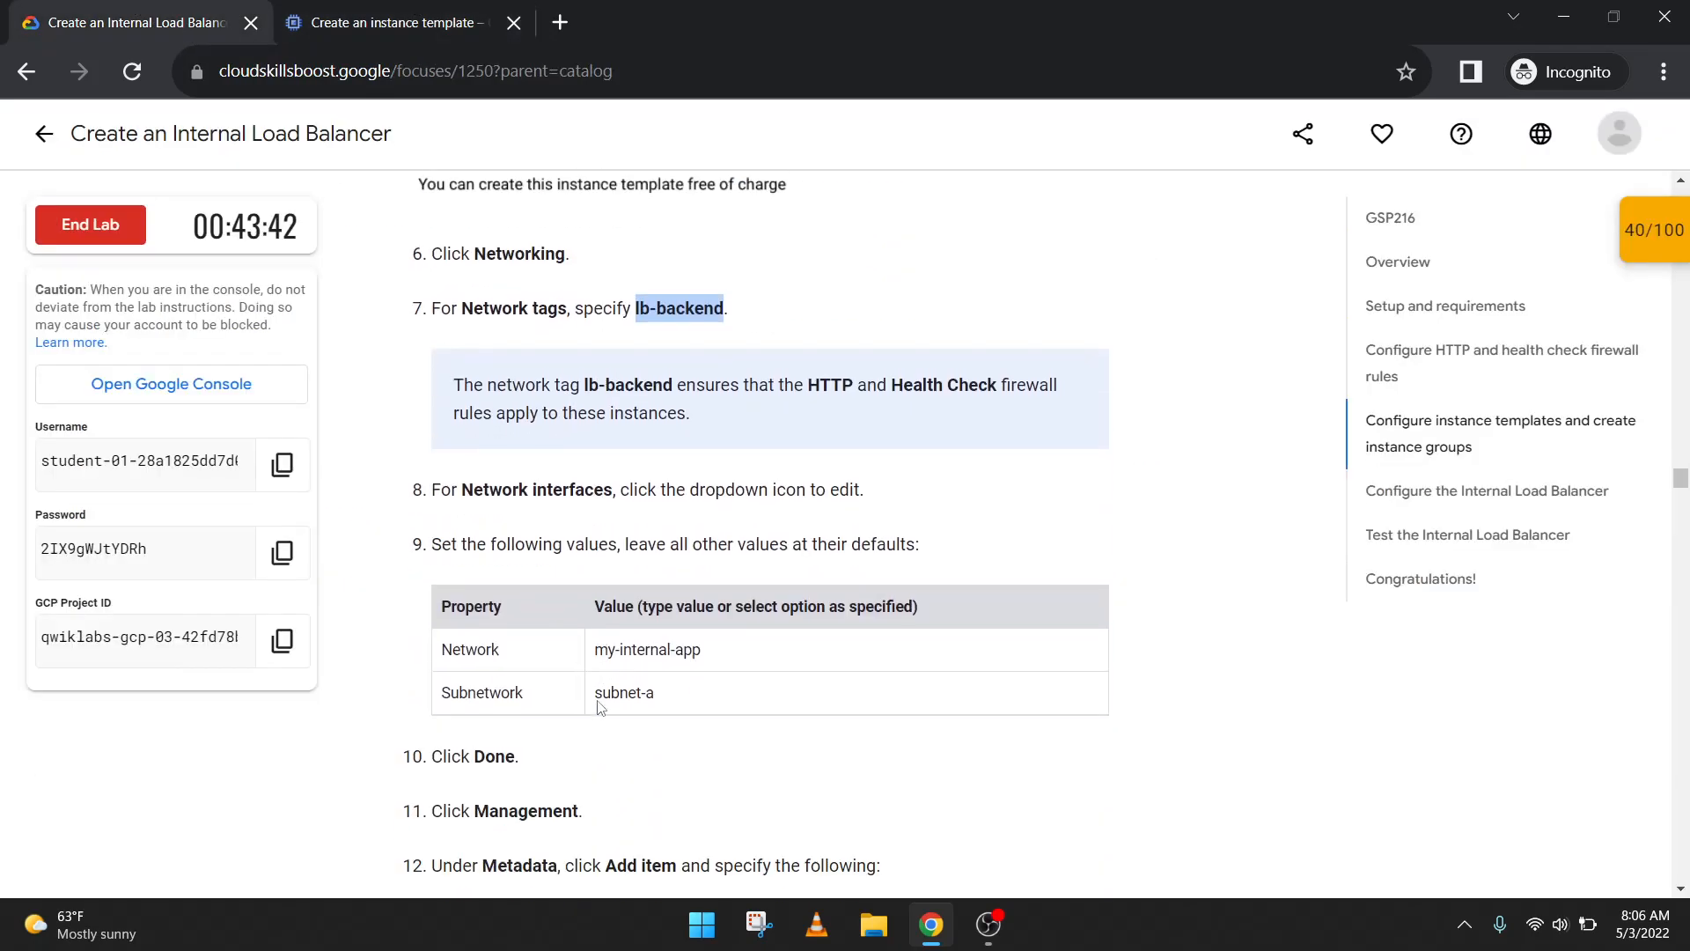
pyautogui.click(440, 22)
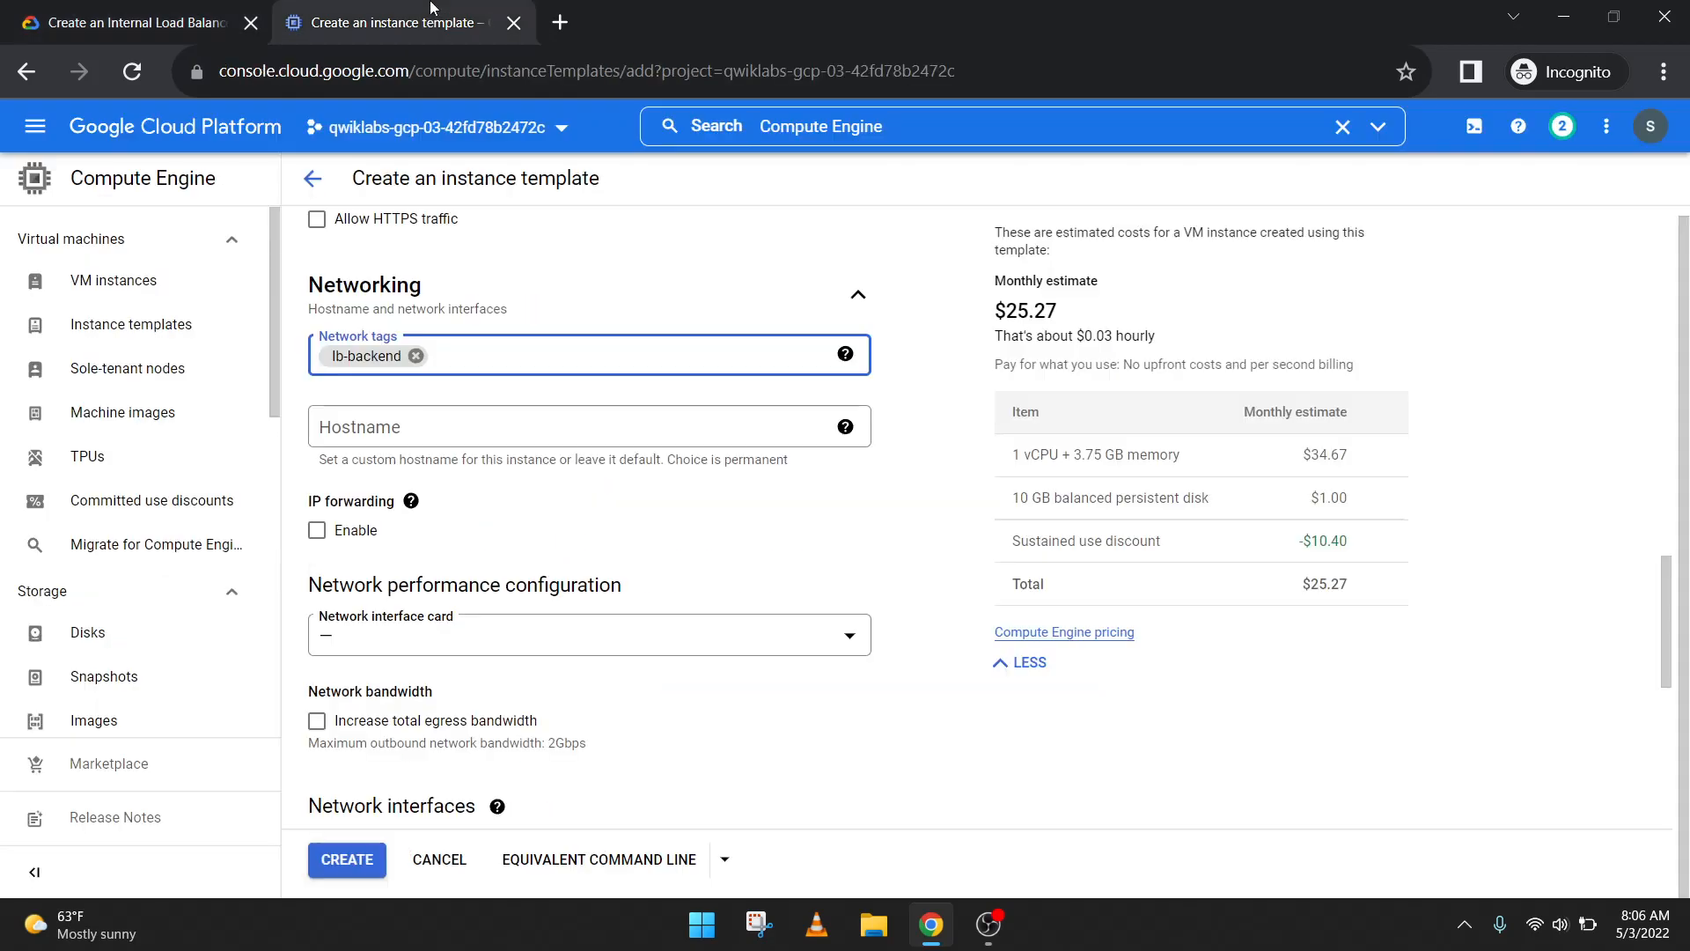
pyautogui.scroll(-2, 464, 568)
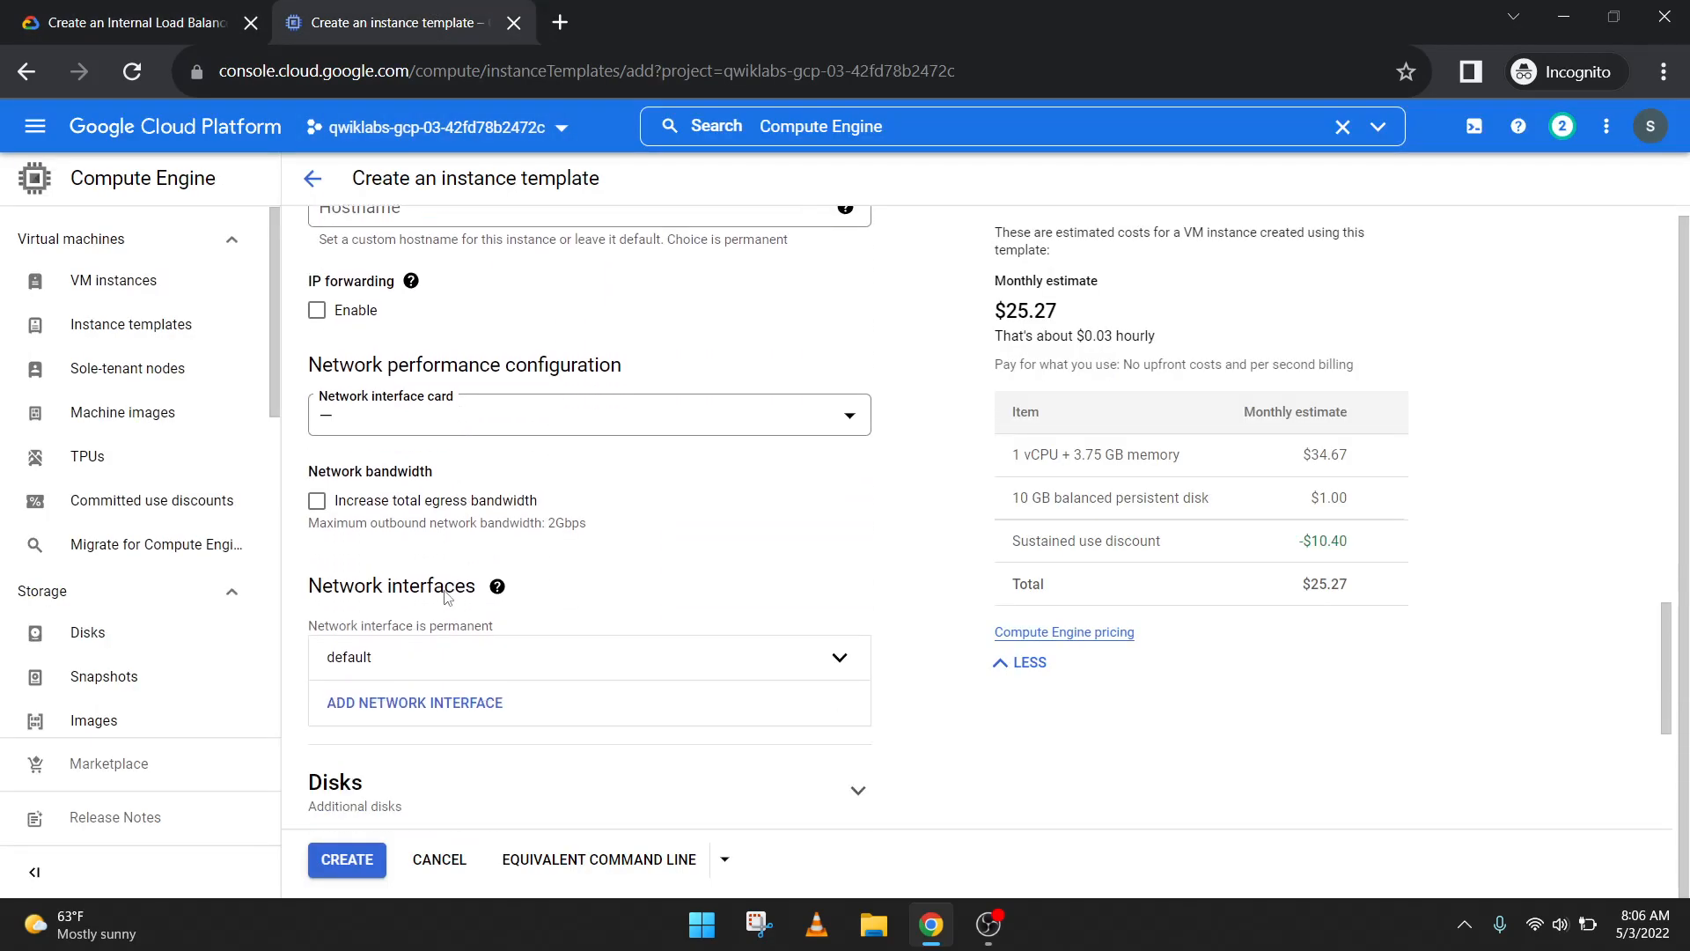
pyautogui.click(445, 657)
pyautogui.scroll(-1, 445, 674)
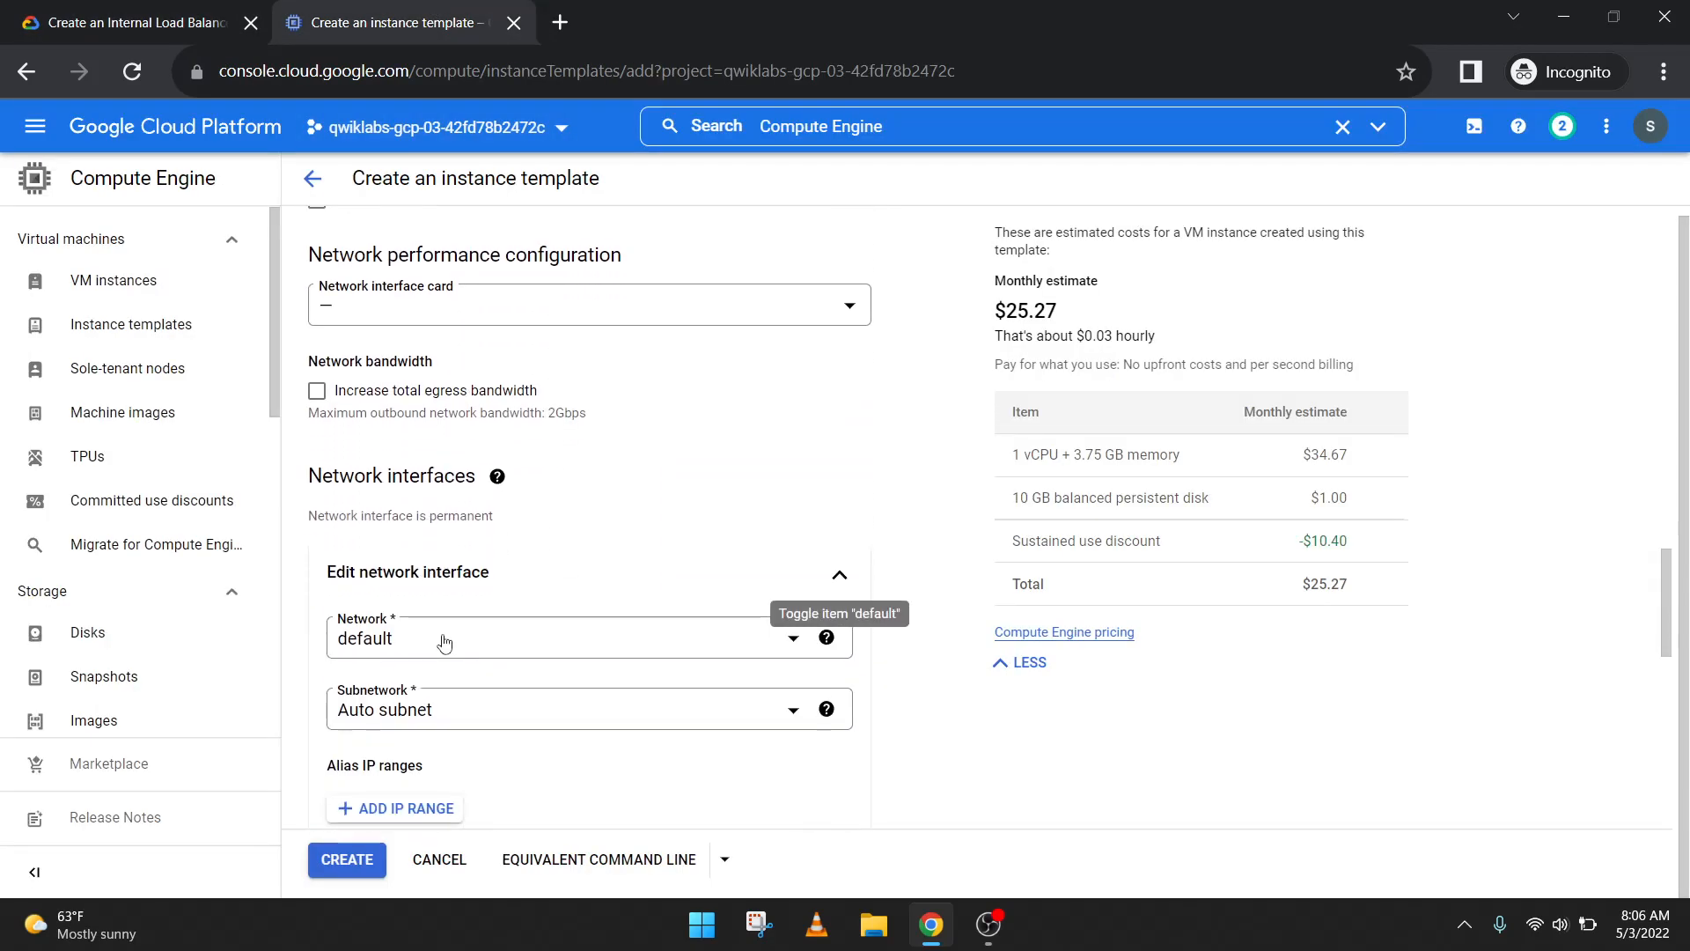
pyautogui.click(445, 643)
pyautogui.click(414, 751)
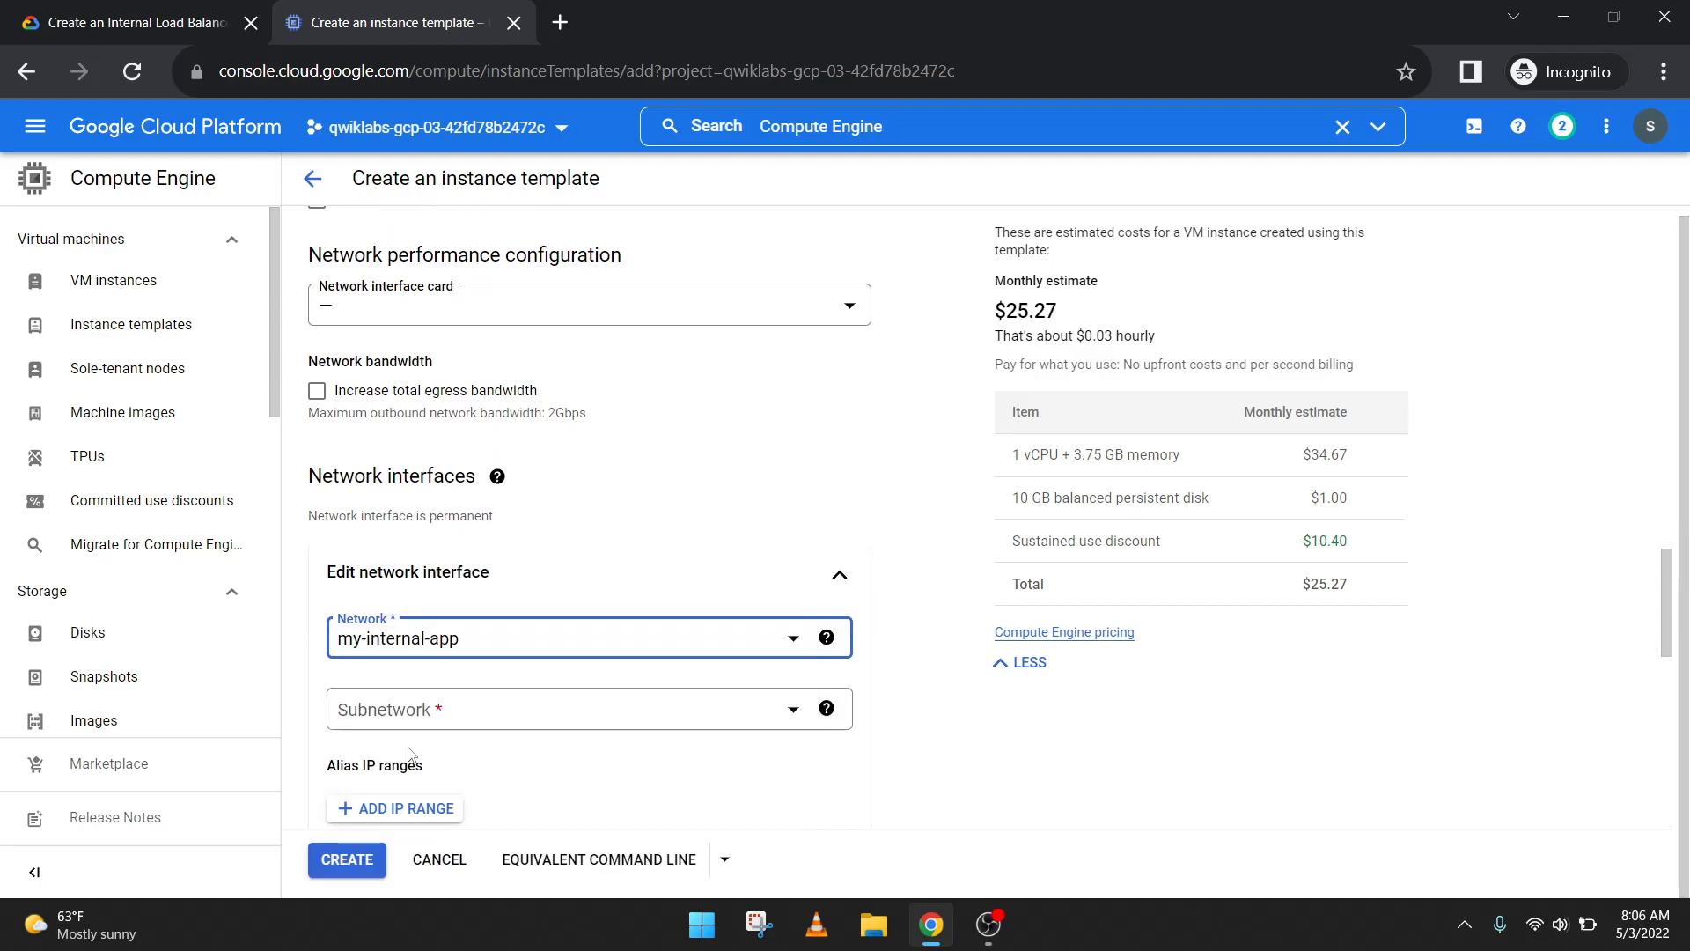
pyautogui.click(160, 7)
pyautogui.click(388, 22)
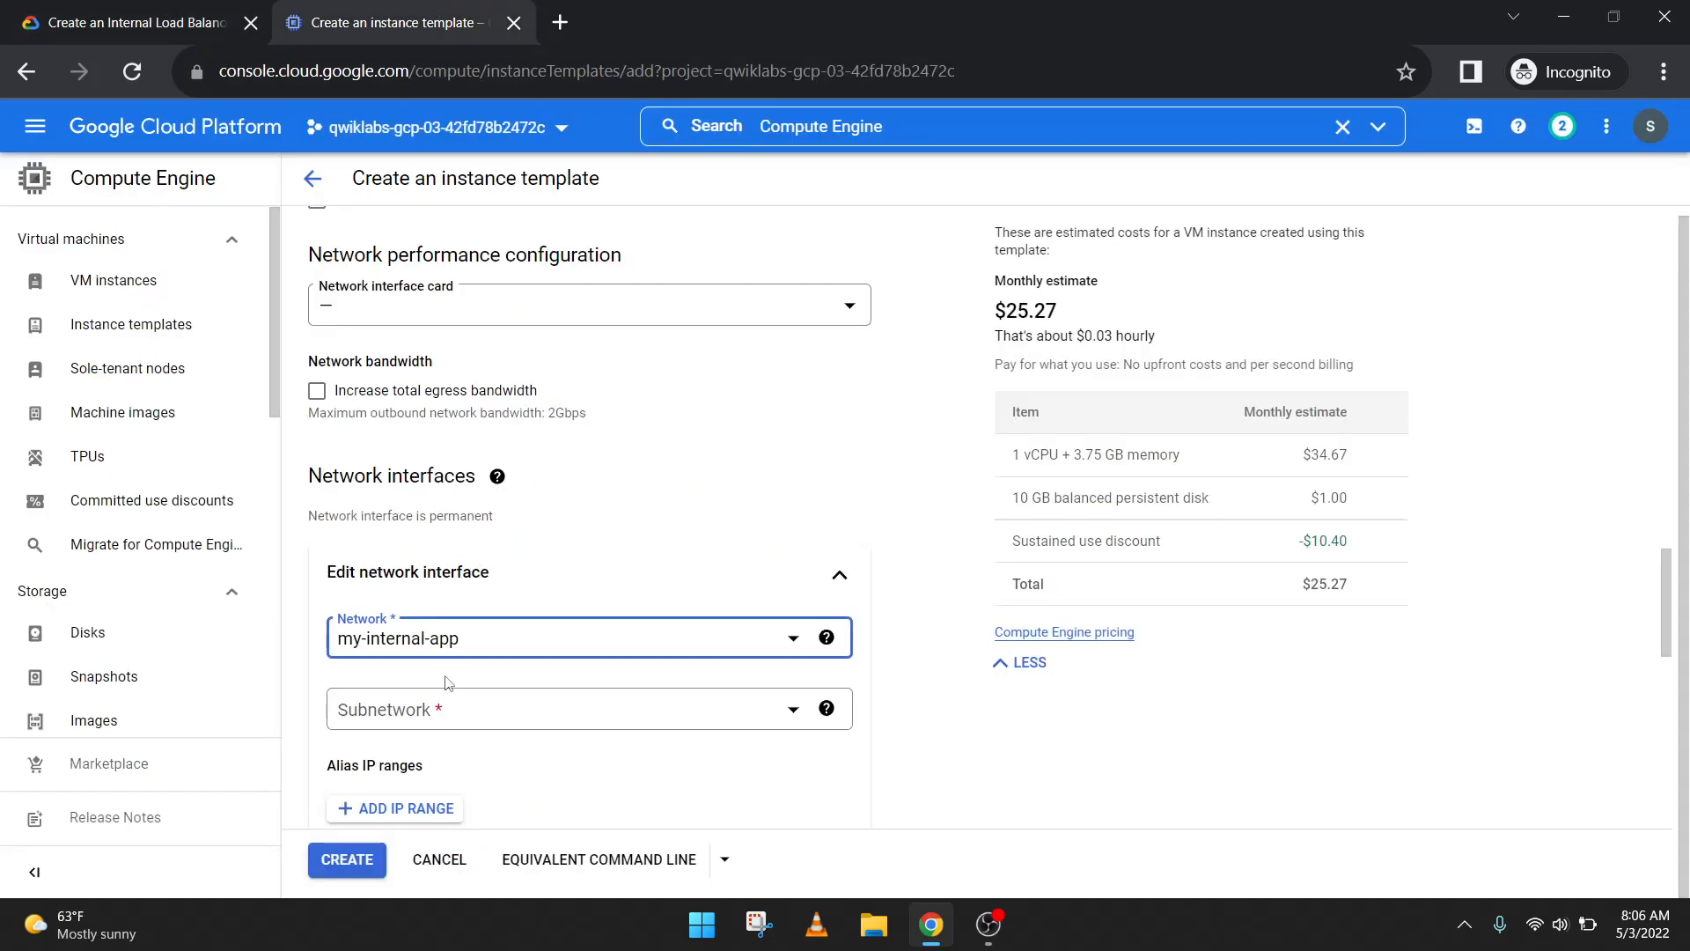
pyautogui.click(441, 709)
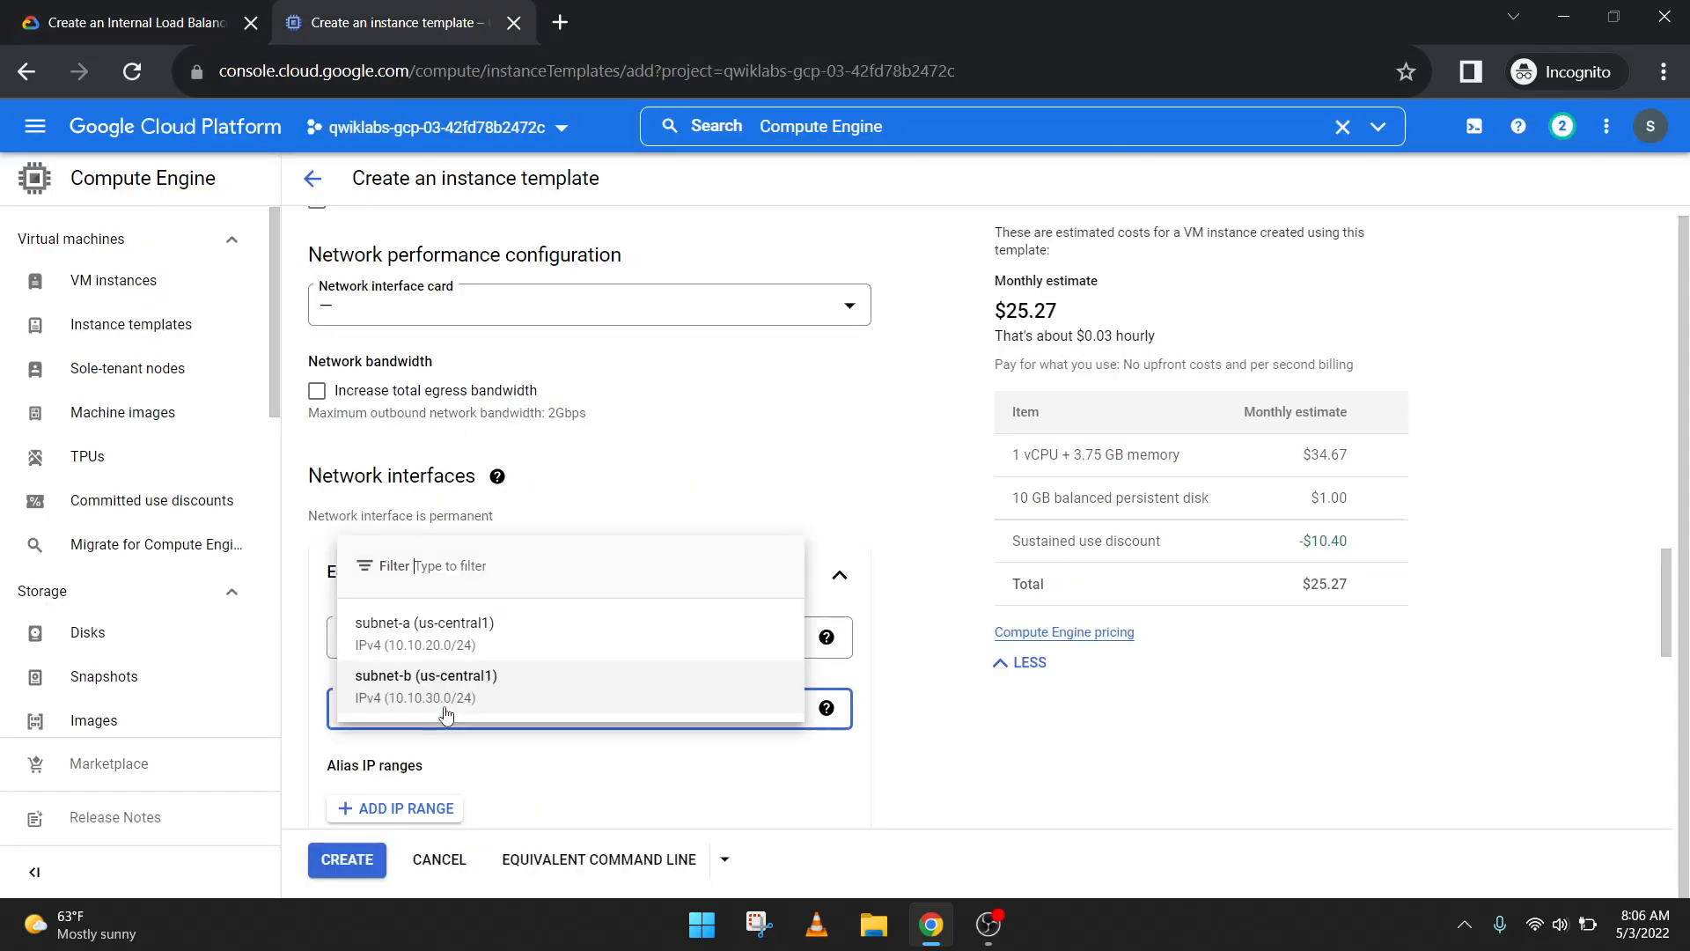
pyautogui.click(444, 643)
pyautogui.click(132, 22)
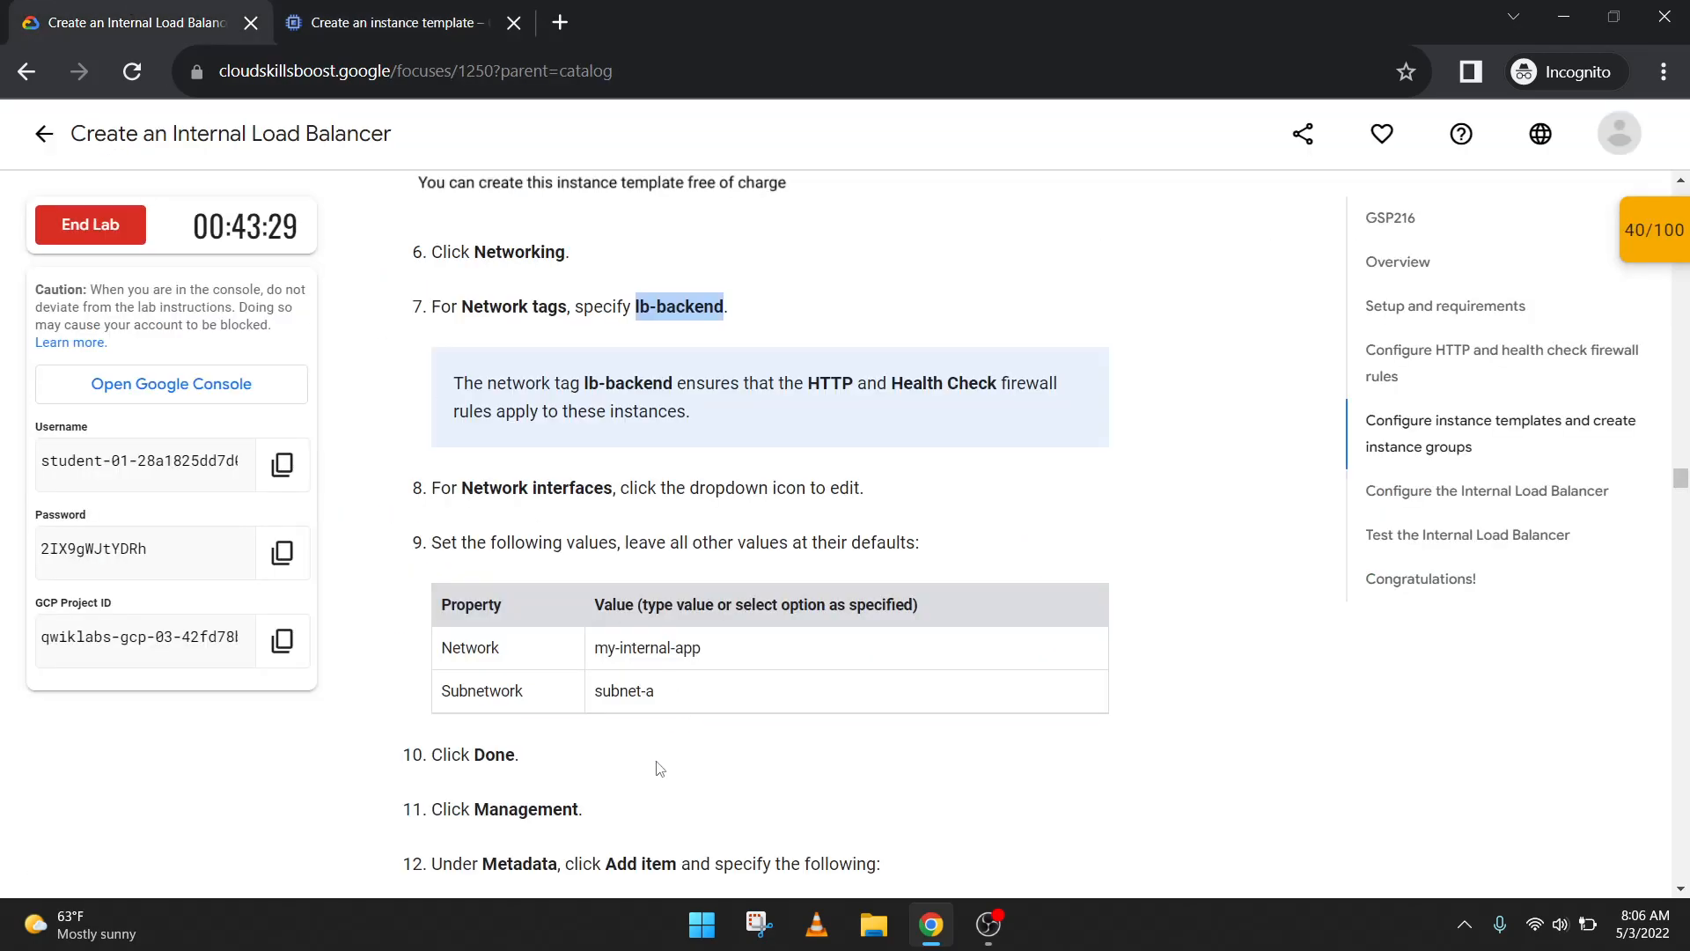
pyautogui.moveTo(596, 648); pyautogui.dragTo(658, 711)
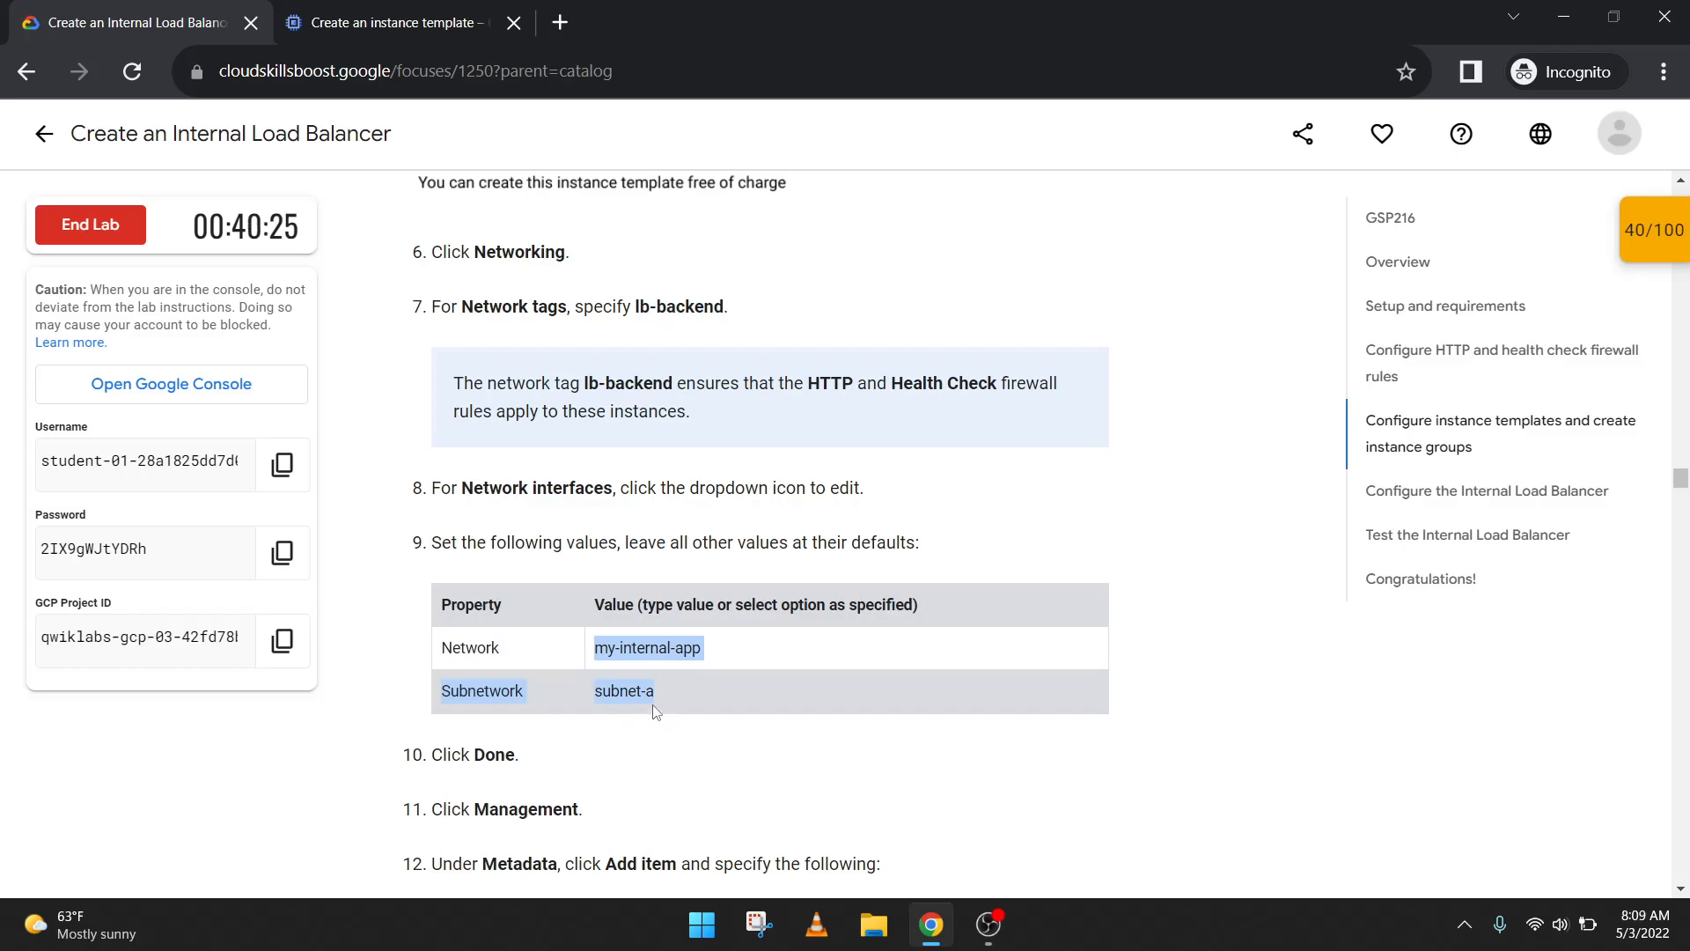
pyautogui.hotkey('ctrl', 'shift', 'p')
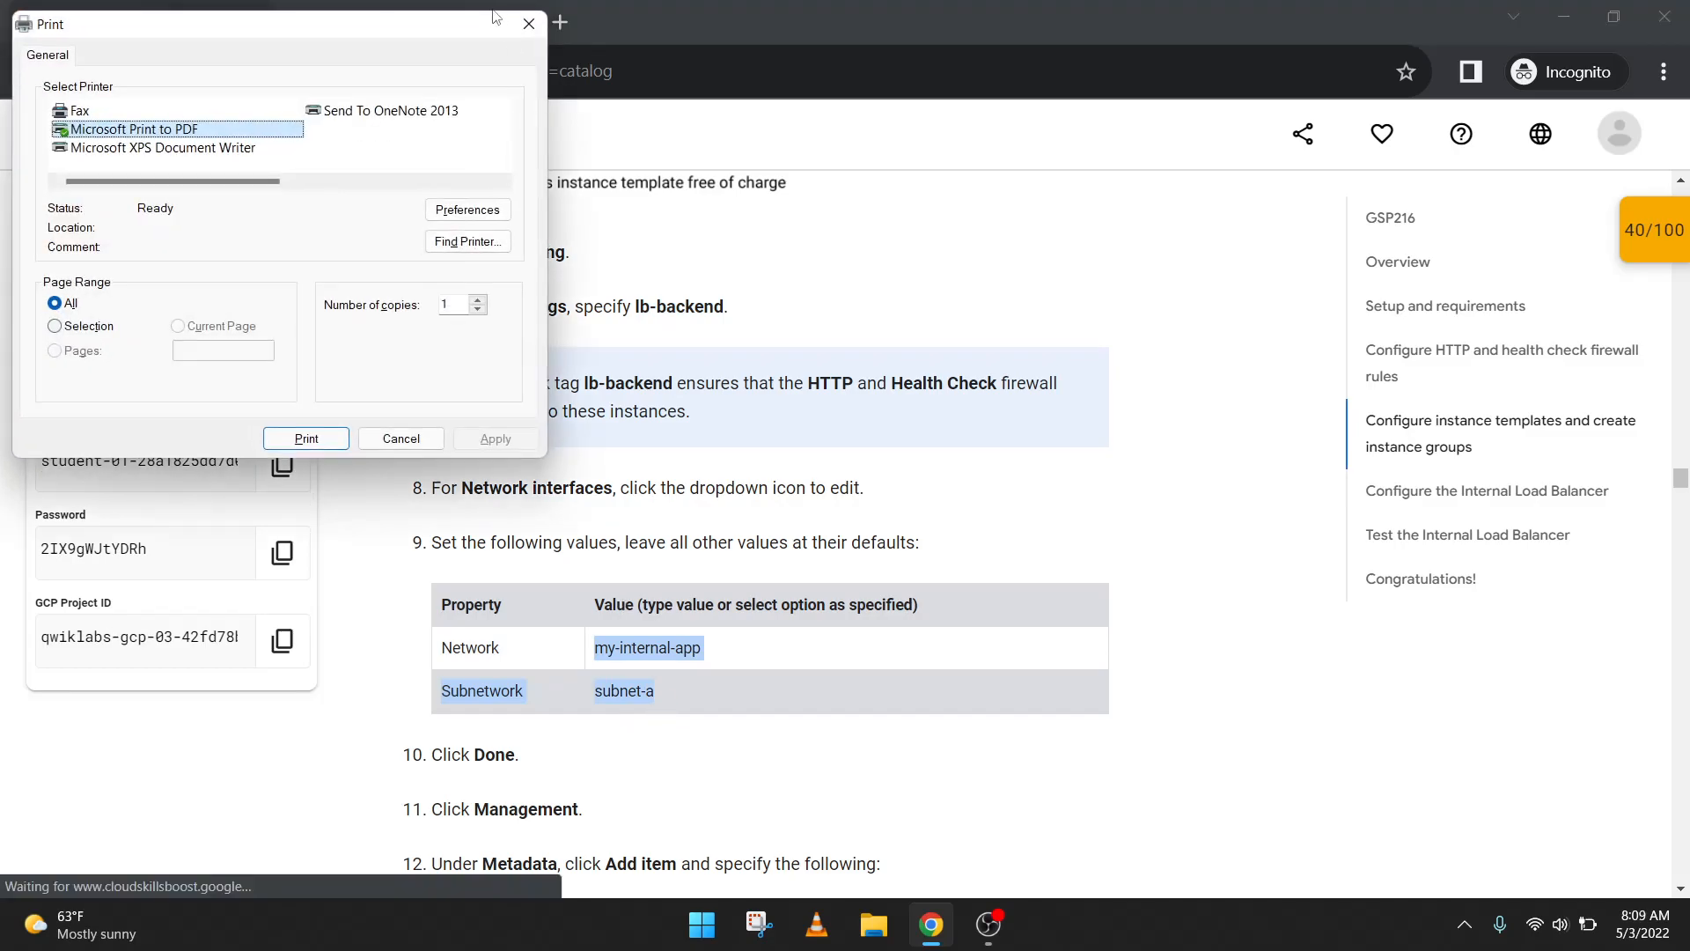
pyautogui.click(400, 438)
pyautogui.click(651, 521)
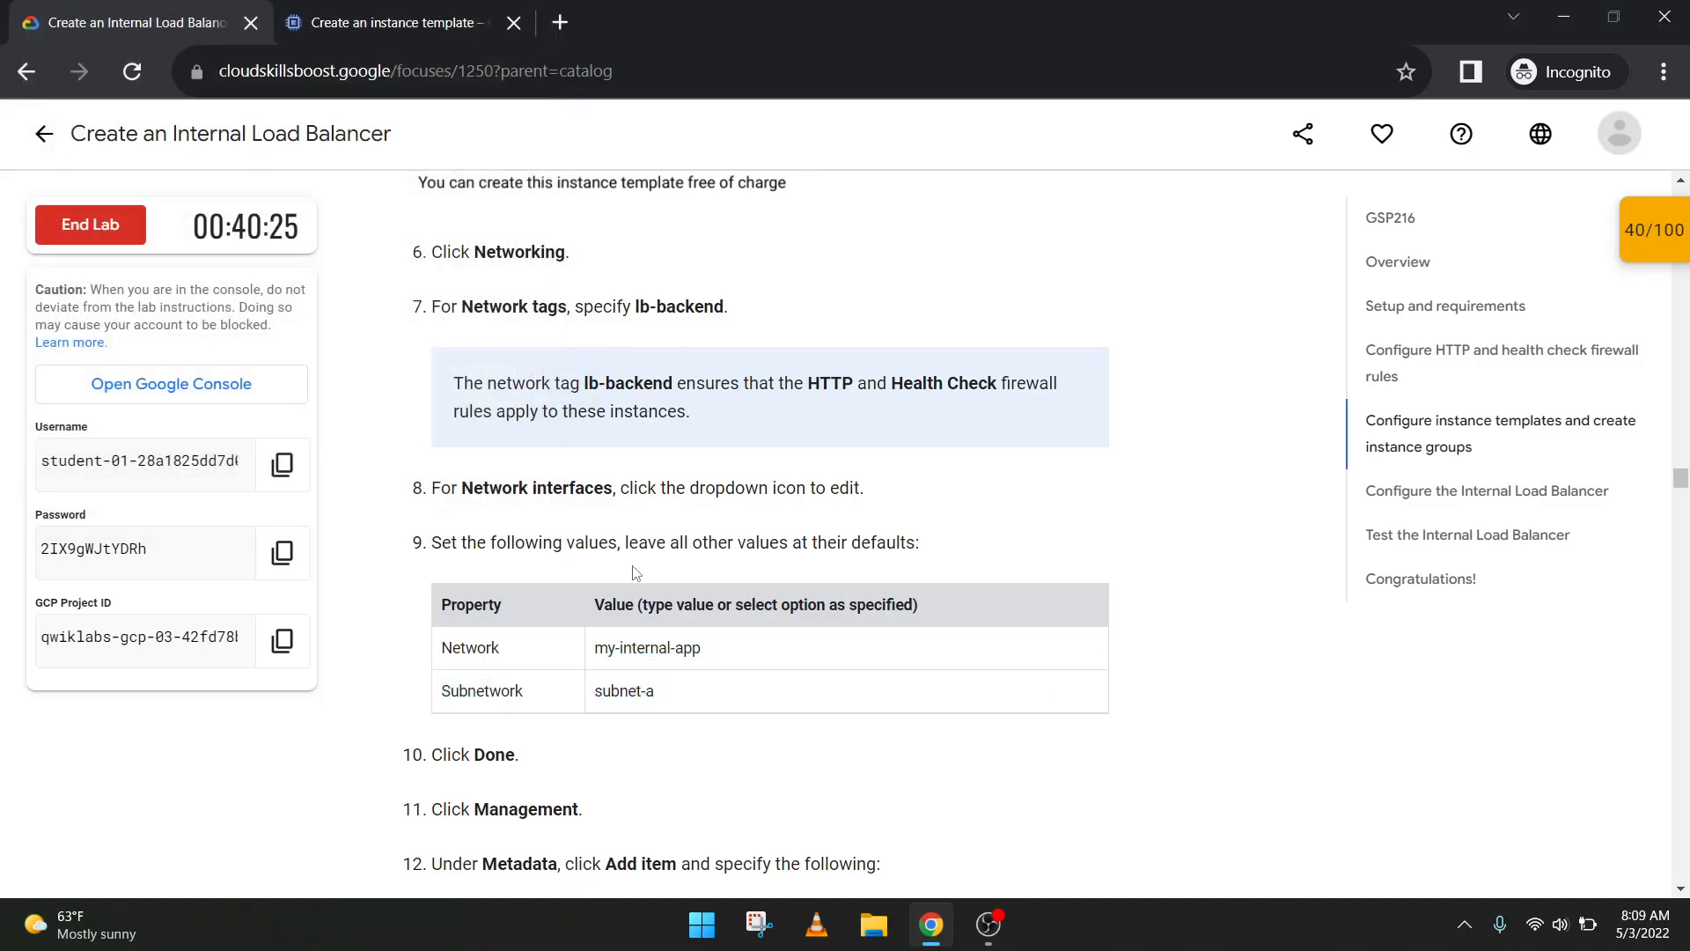
pyautogui.hotkey('ctrl', 'Tab')
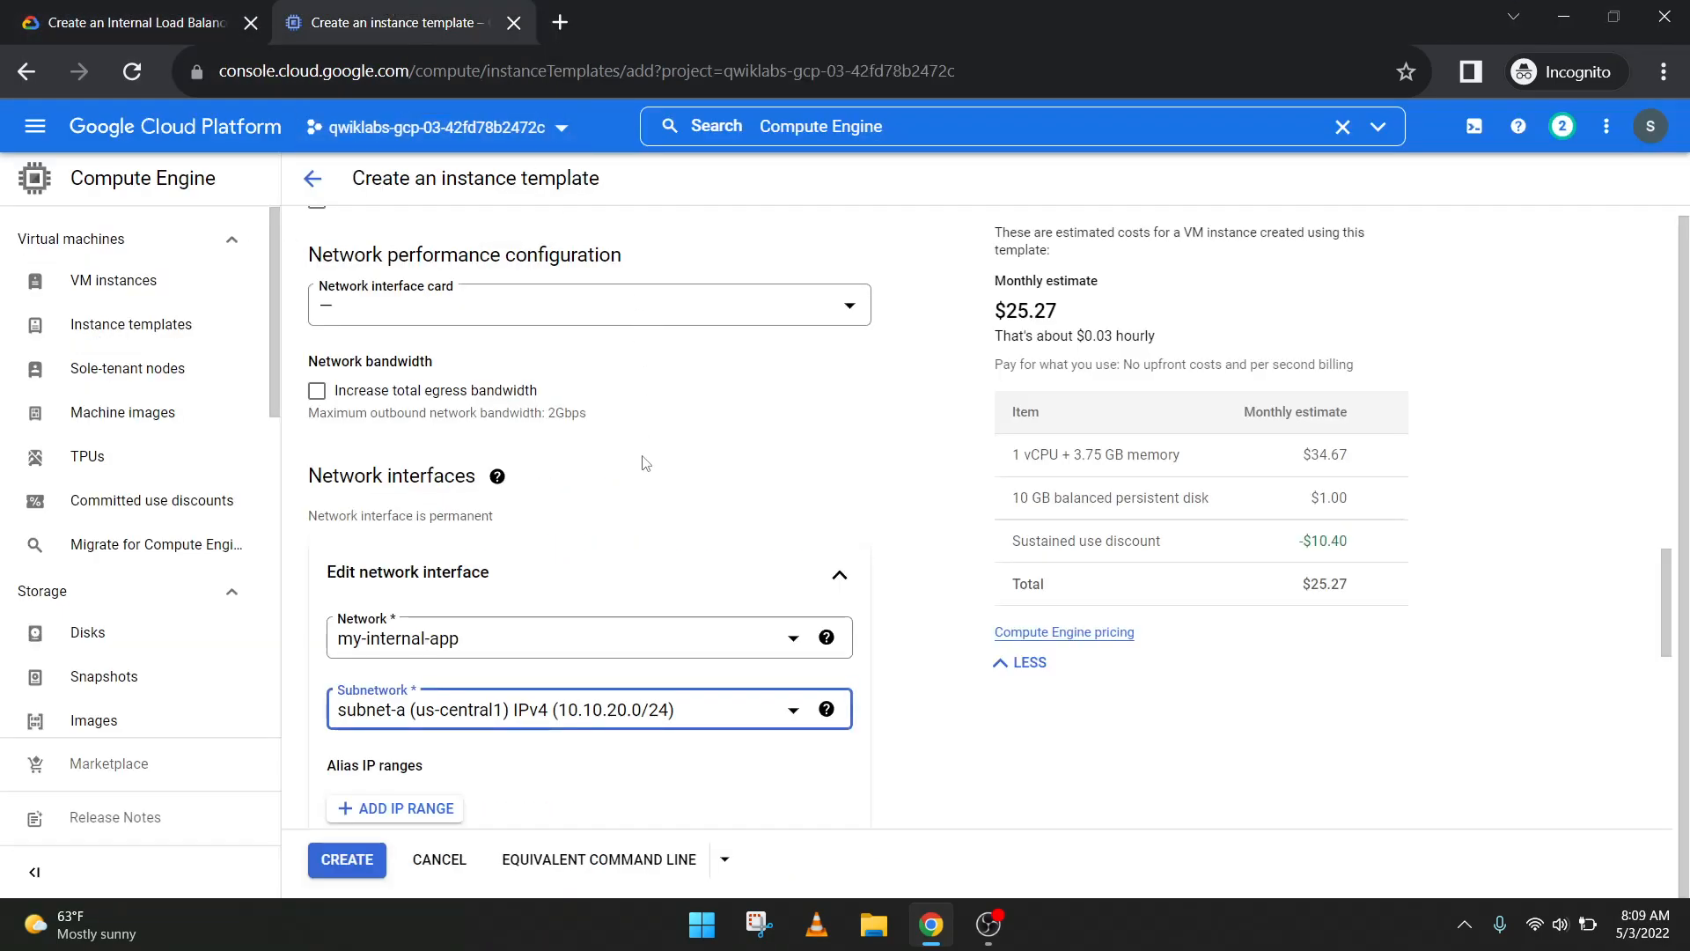
# Step: Read the lab's following instructions and finish editing the my-internal-app network interface
pyautogui.hotkey('ctrl', 'Tab')
pyautogui.scroll(-4, 432, 431)
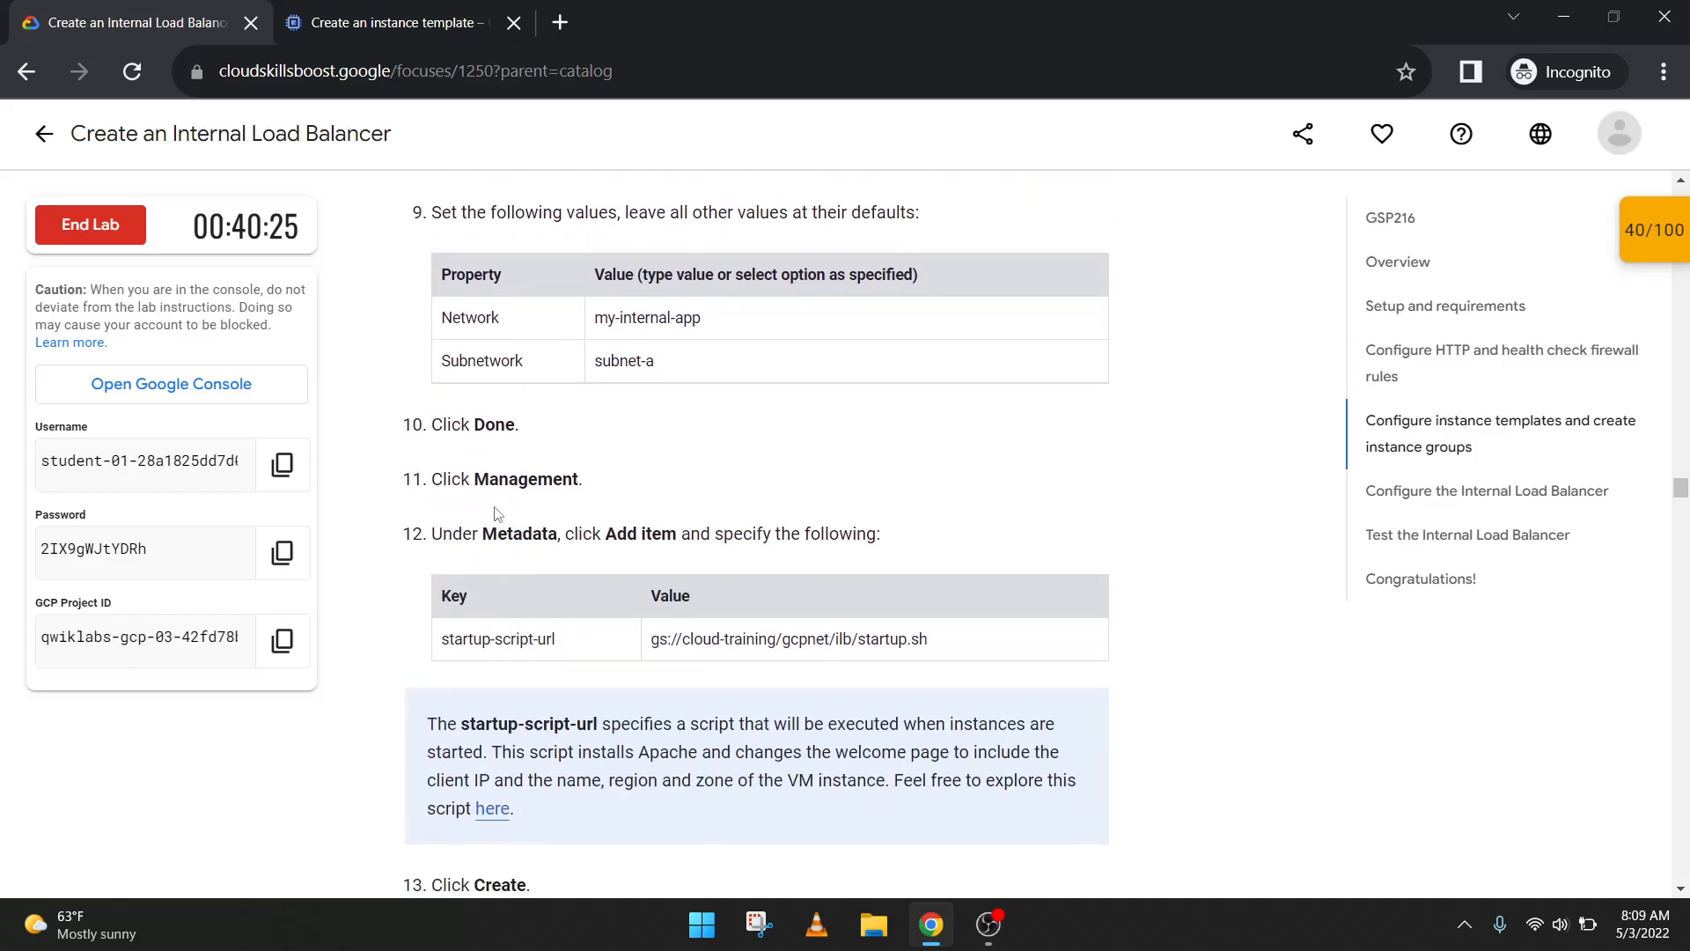
pyautogui.click(394, 7)
pyautogui.scroll(-6, 631, 732)
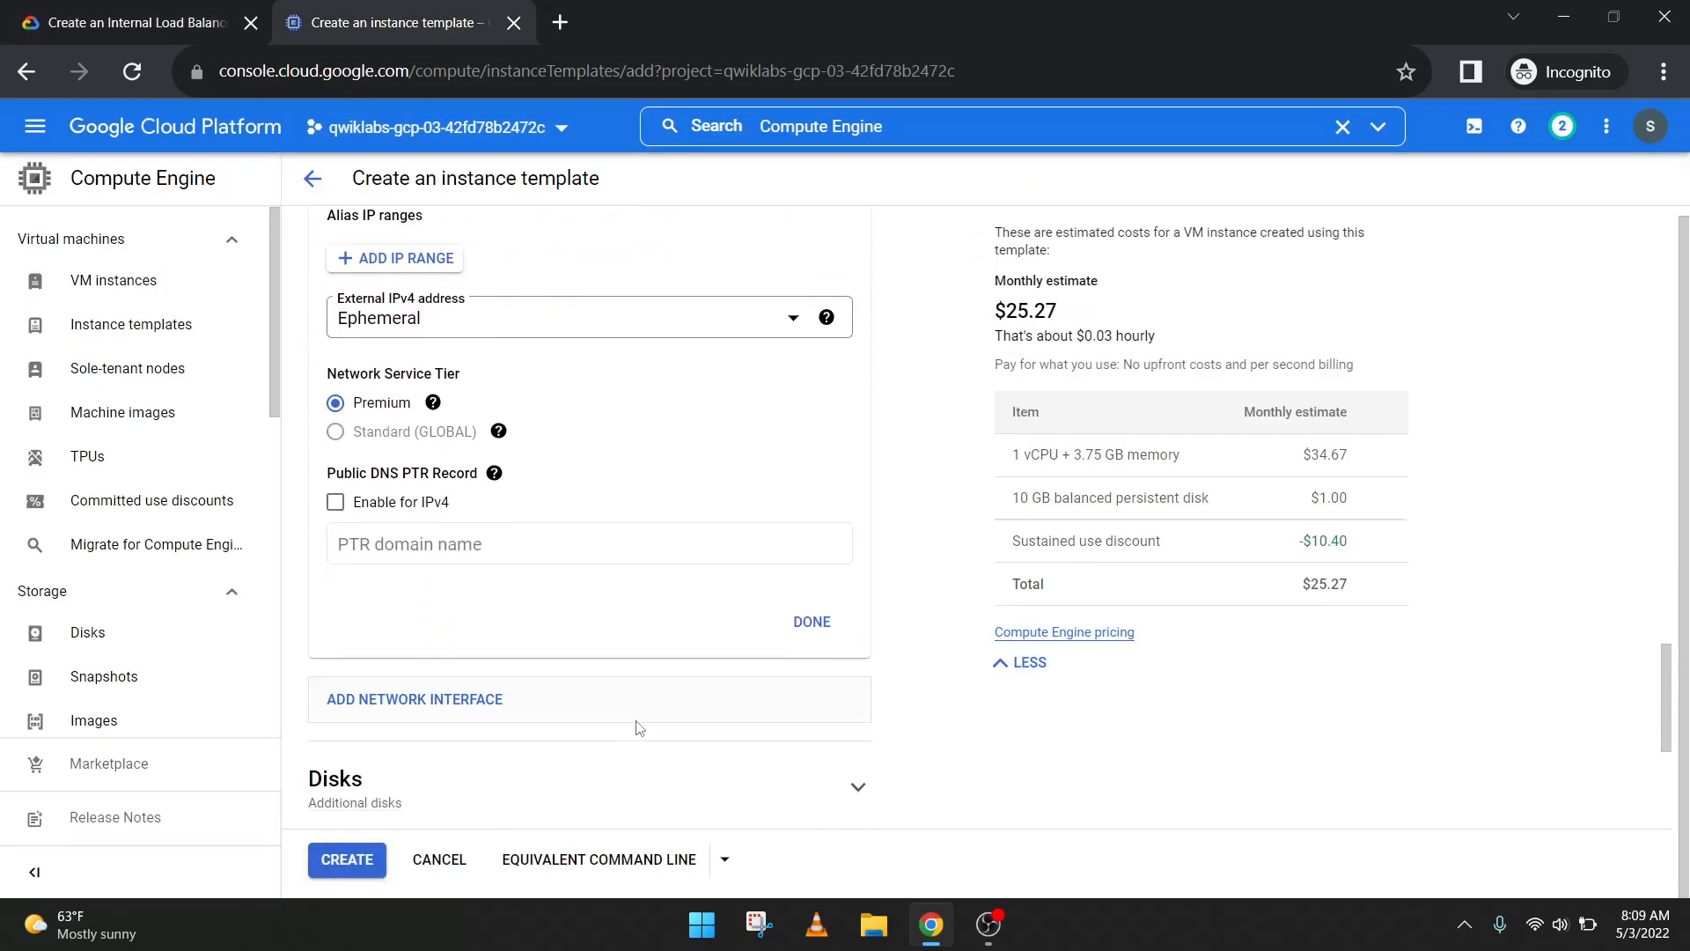
pyautogui.click(803, 625)
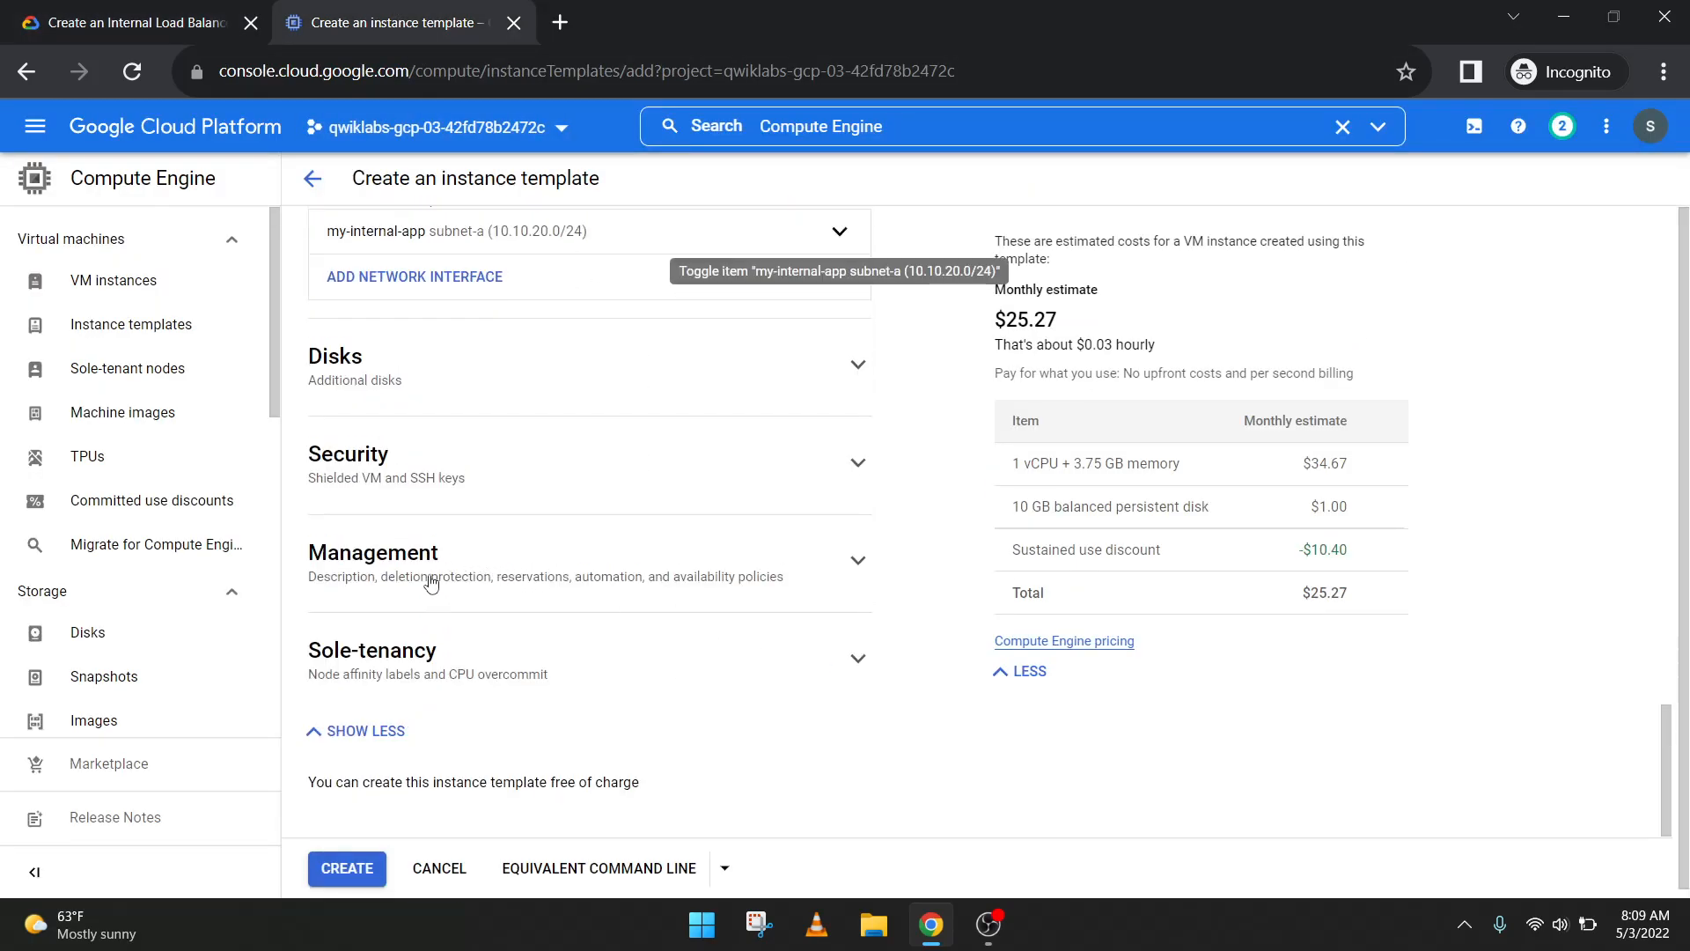
# Step: Expand the template's Management settings and add an empty custom metadata item, following the lab instructions
pyautogui.click(535, 572)
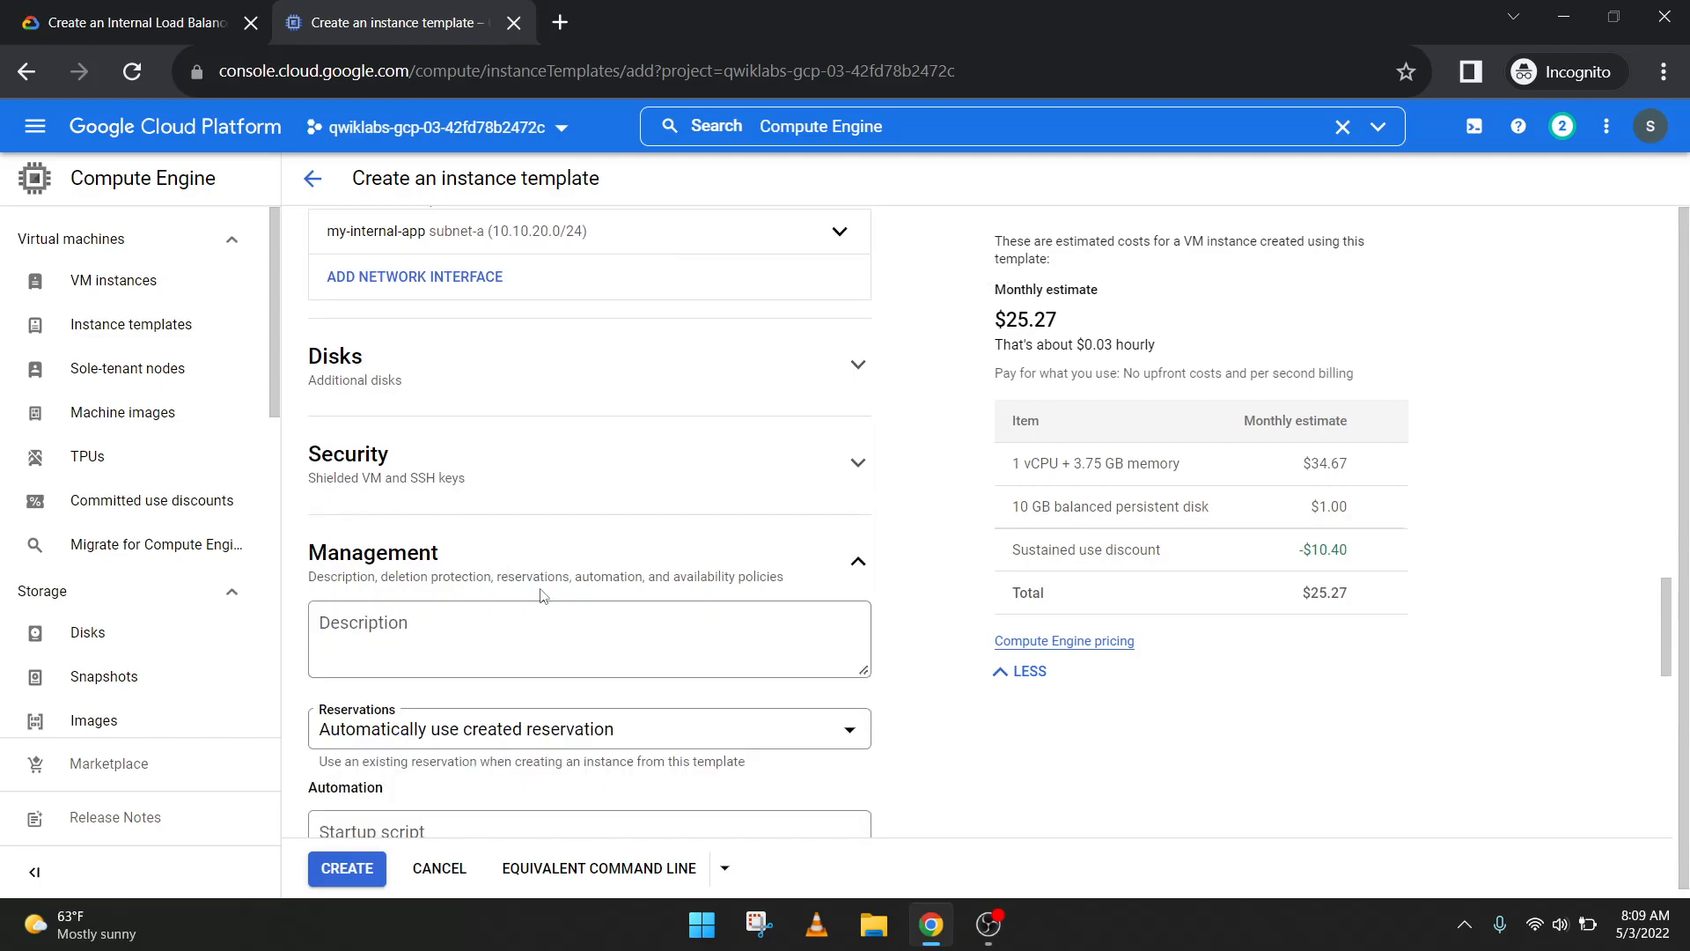
pyautogui.scroll(-3, 301, 332)
pyautogui.click(132, 22)
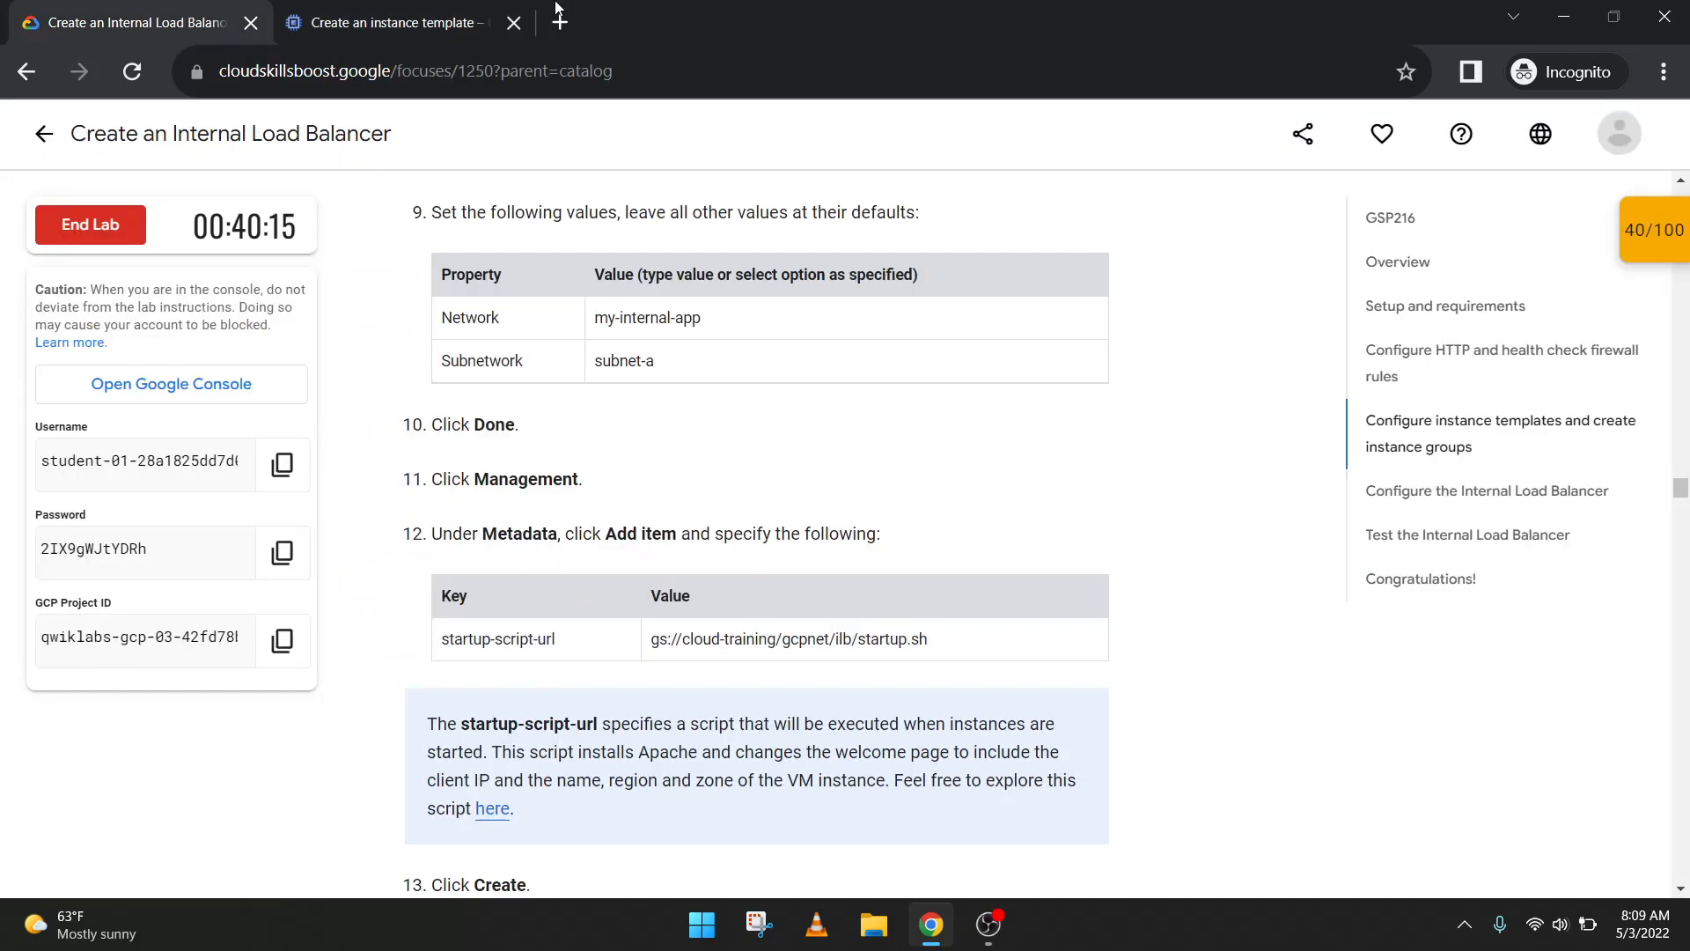
pyautogui.click(396, 22)
pyautogui.scroll(-3, 473, 600)
pyautogui.click(356, 677)
pyautogui.scroll(-3, 589, 529)
# Step: Copy "startup-script-url" from the lab instructions and enter it as the key of the new metadata item
pyautogui.click(132, 22)
pyautogui.moveTo(560, 643); pyautogui.dragTo(450, 637)
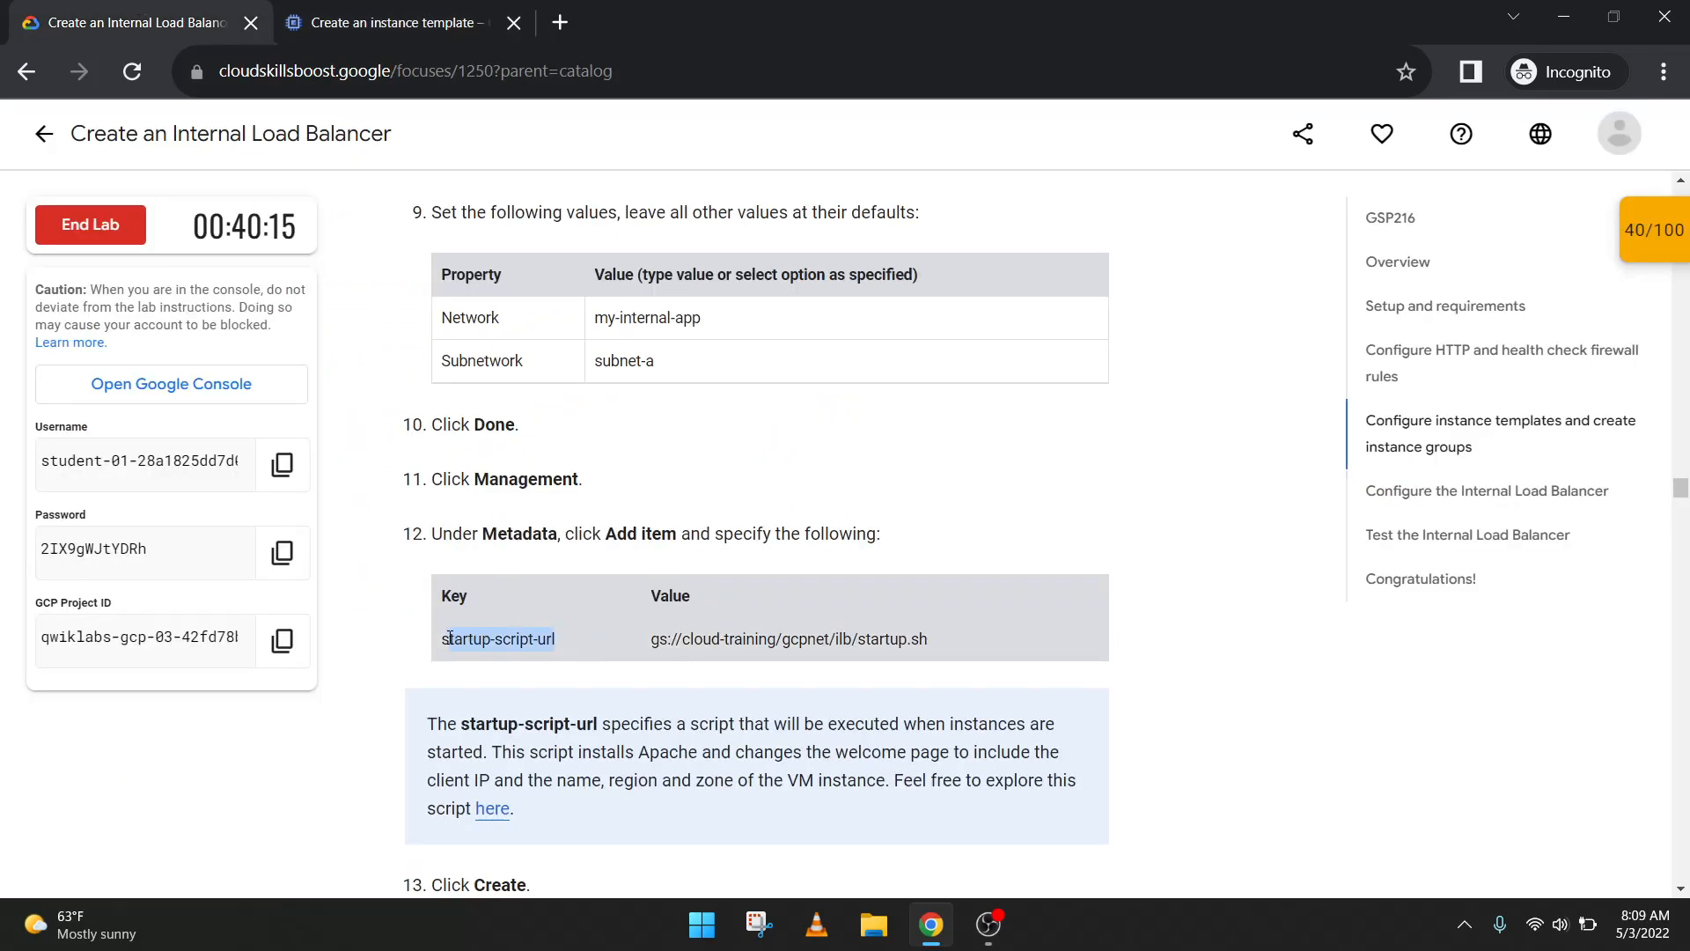
pyautogui.click(509, 649)
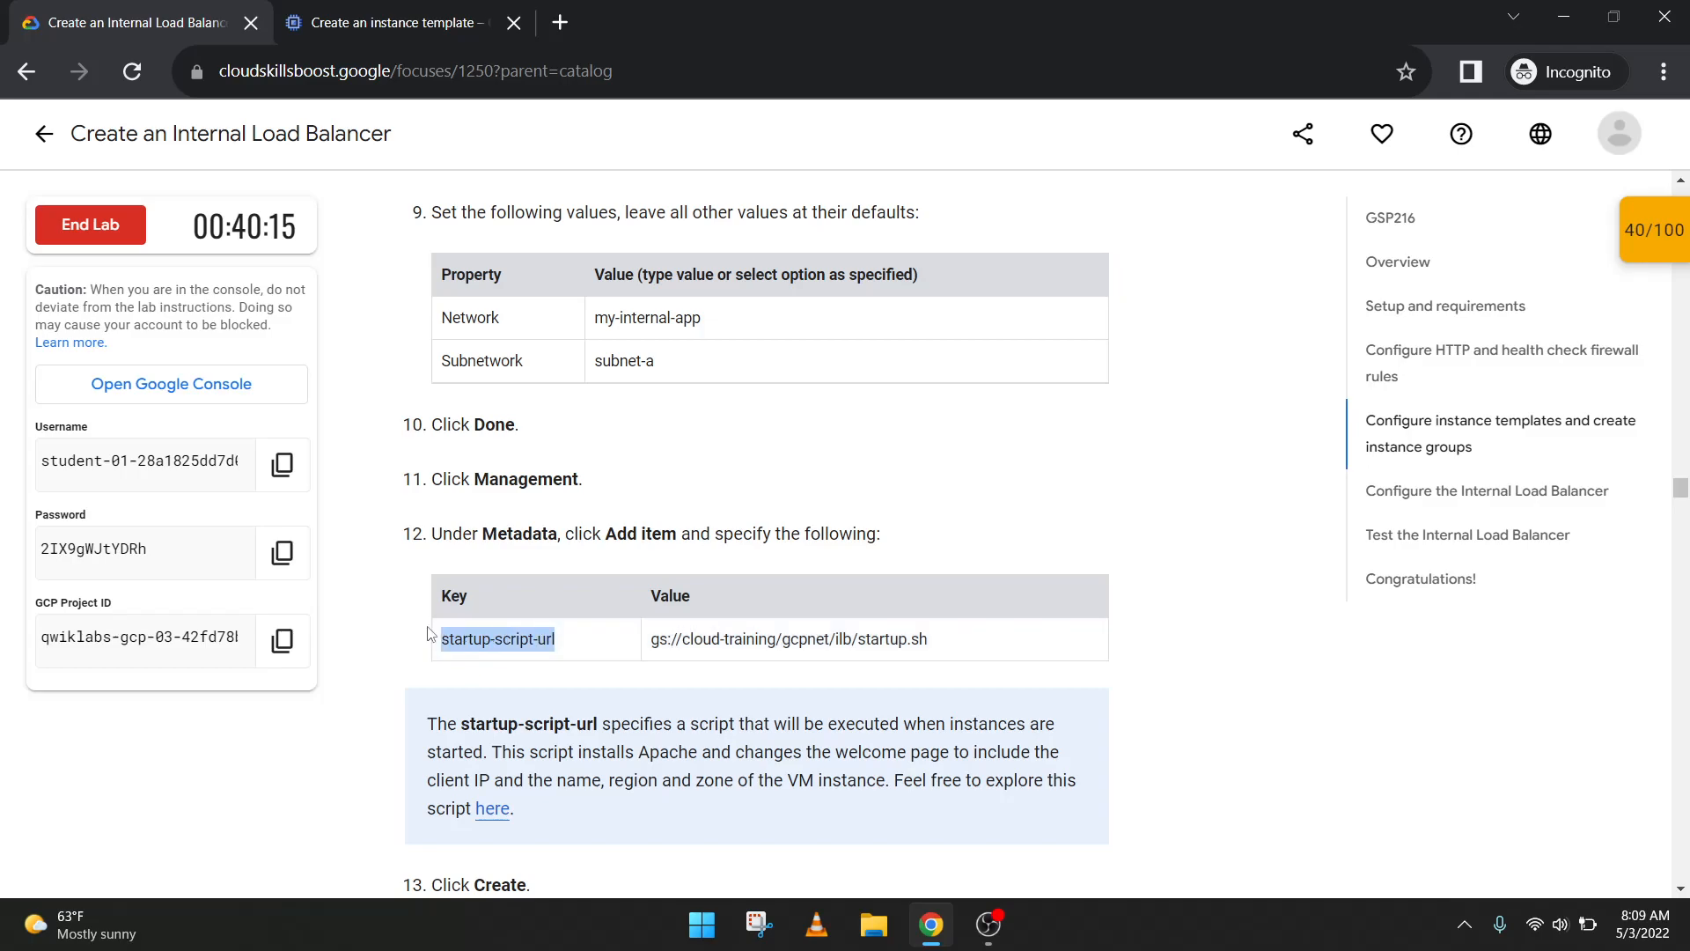
pyautogui.click(370, 7)
pyautogui.click(434, 485)
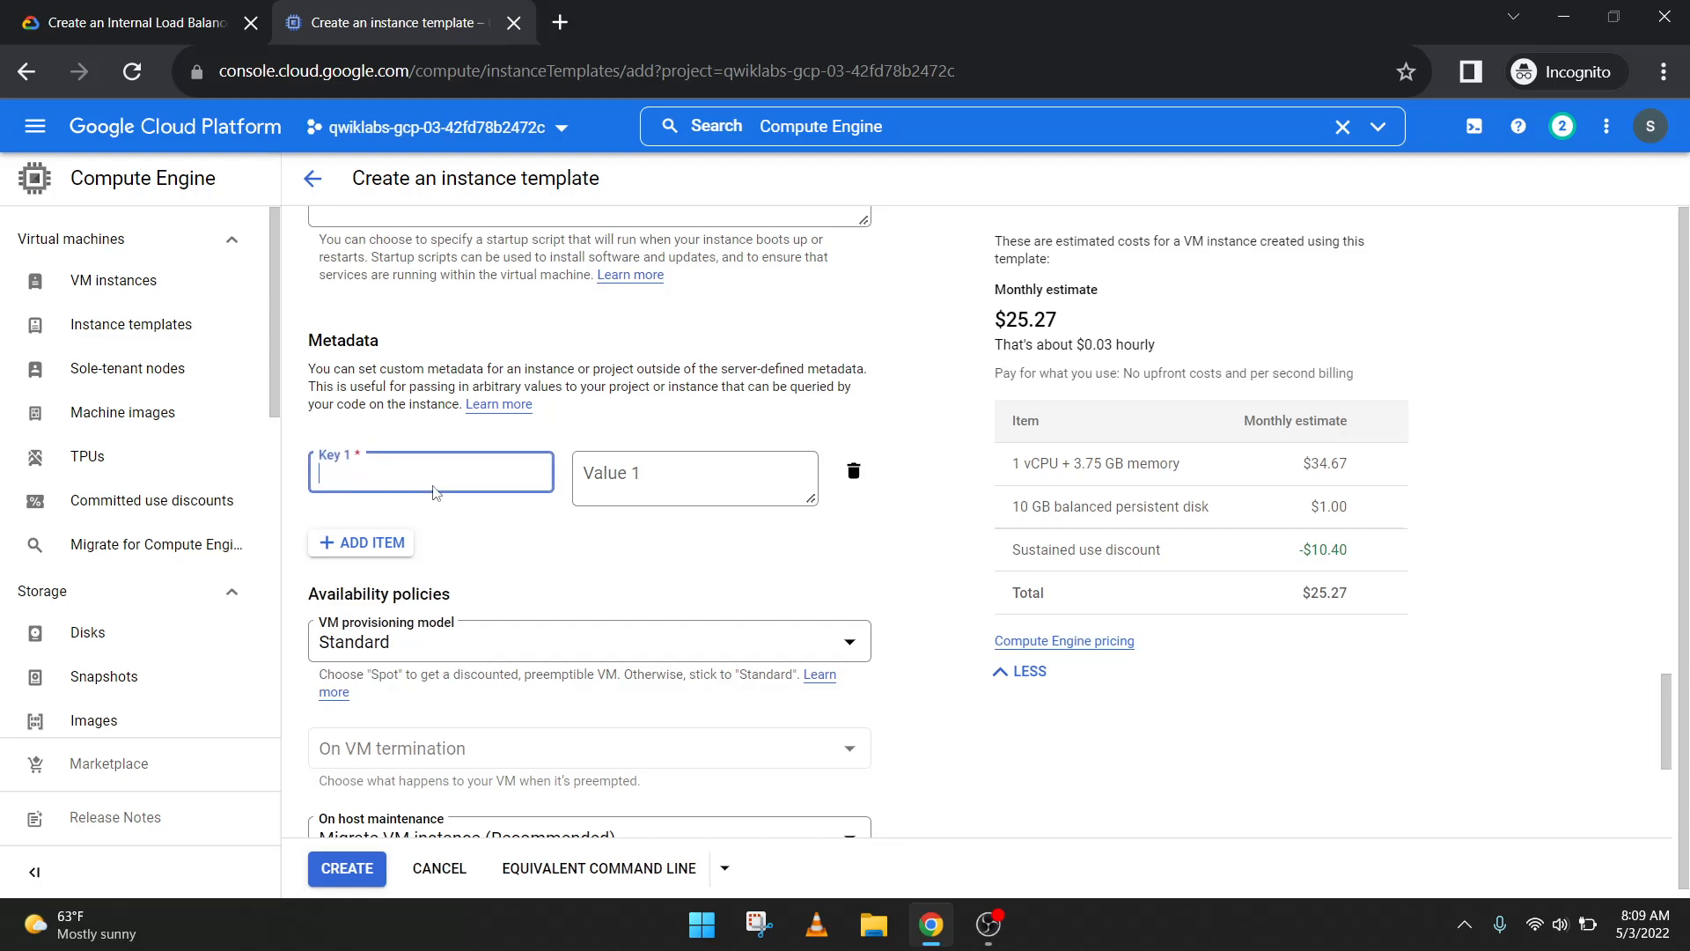
pyautogui.write('startup-script-url')
# Step: Copy "gs://cloud-training/gcpnet/ilb/startup.sh" from the lab instructions into the value of the startup-script-url metadata item
pyautogui.click(220, 18)
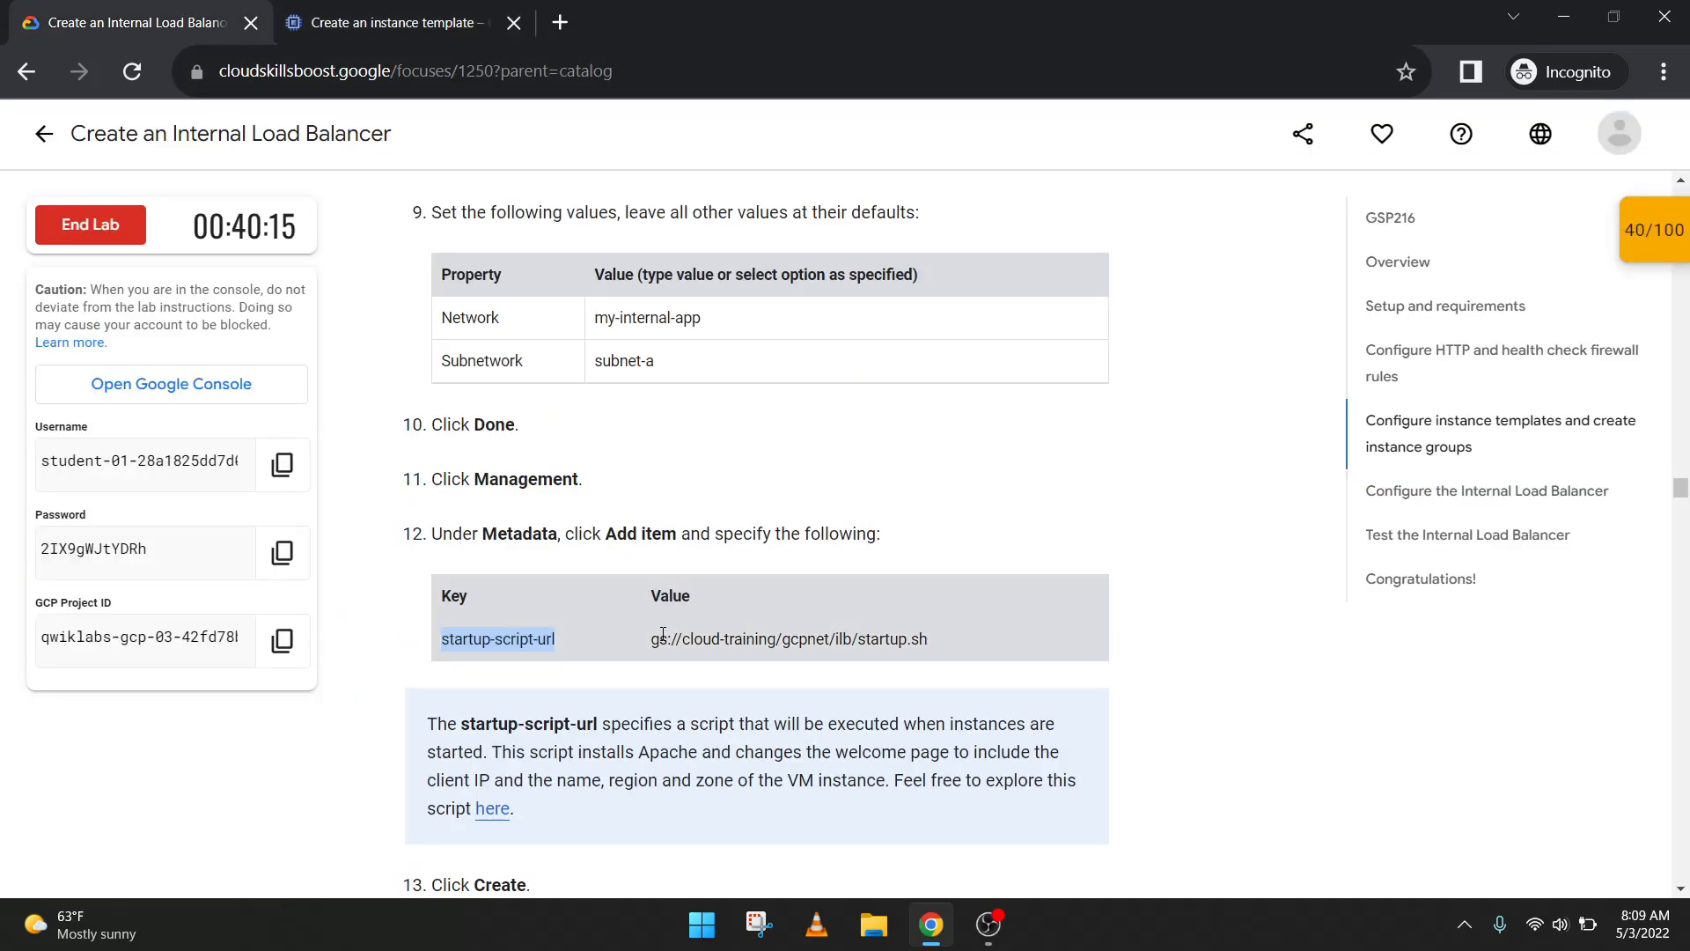
pyautogui.moveTo(651, 651); pyautogui.dragTo(949, 665)
pyautogui.hotkey('ctrl', 'c')
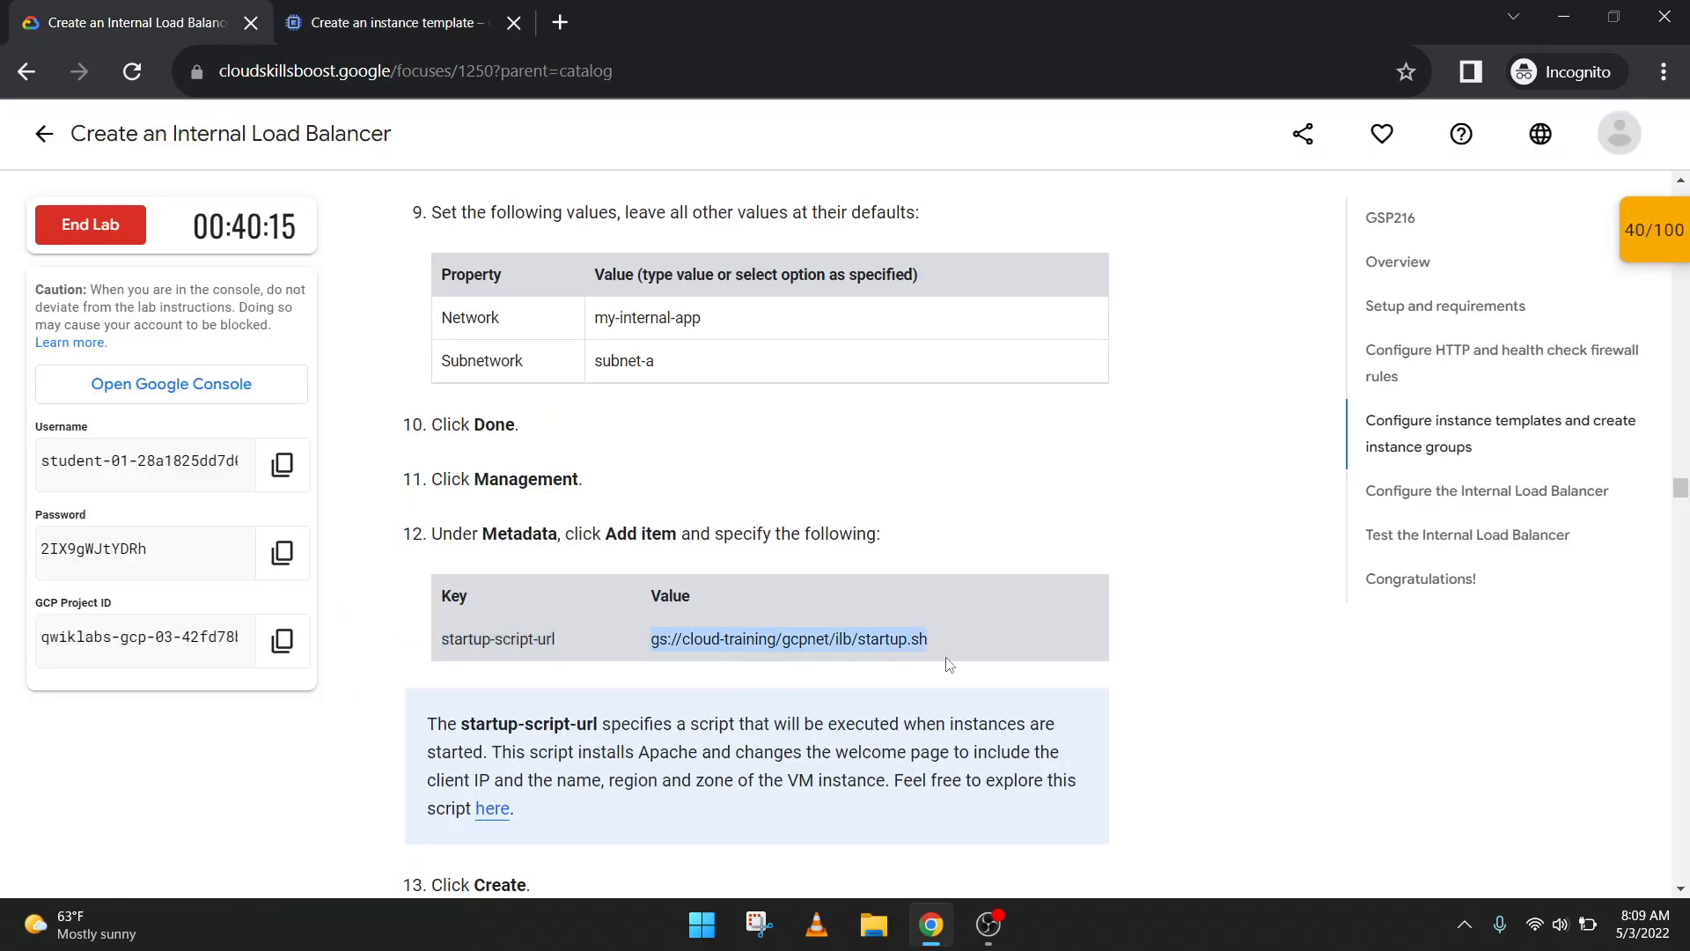
pyautogui.click(414, 25)
pyautogui.click(608, 476)
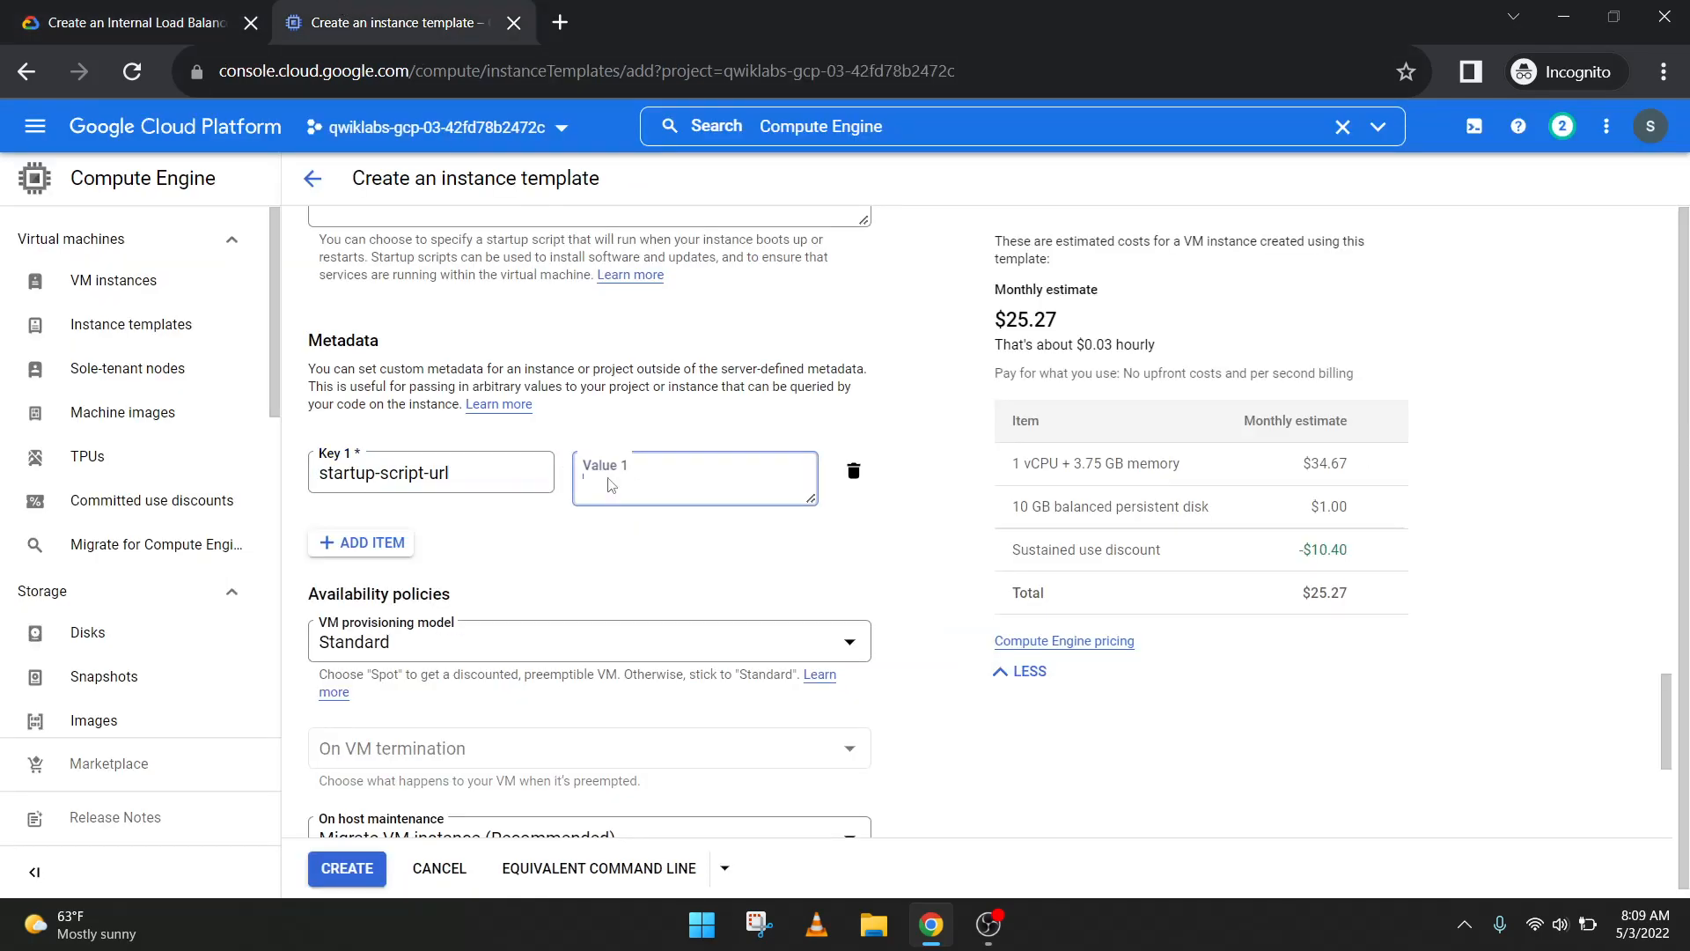
pyautogui.hotkey('ctrl', 'v')
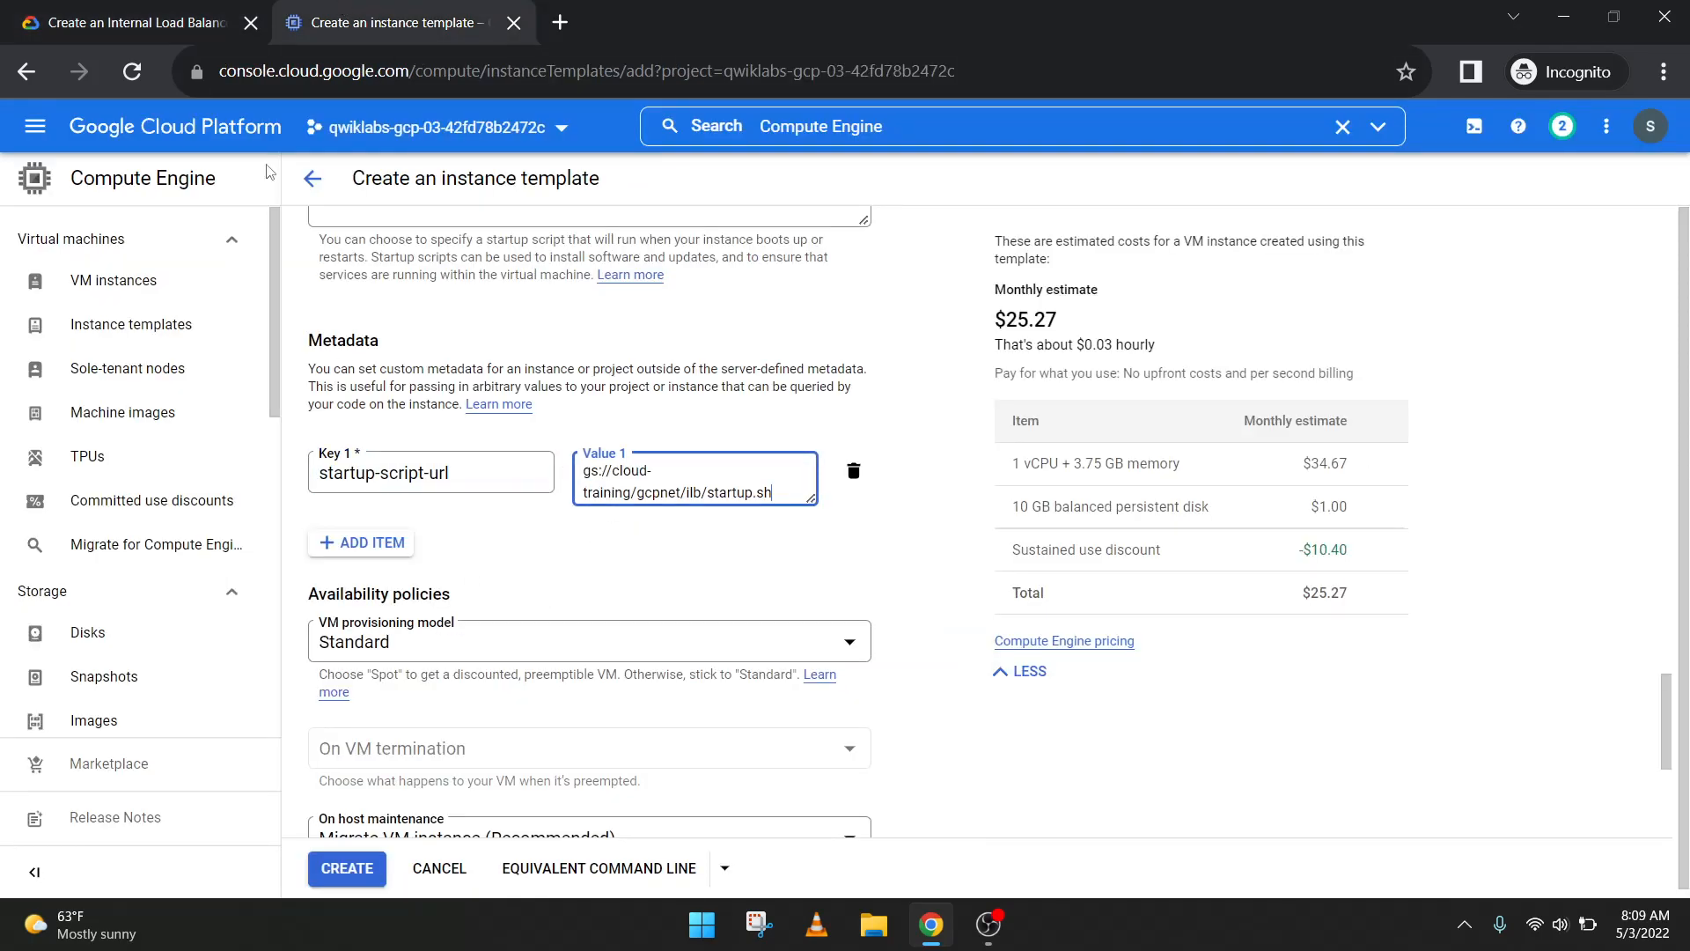
# Step: Check the lab's remaining template instructions and create the instance template
pyautogui.scroll(-3, 617, 616)
pyautogui.scroll(-3, 632, 662)
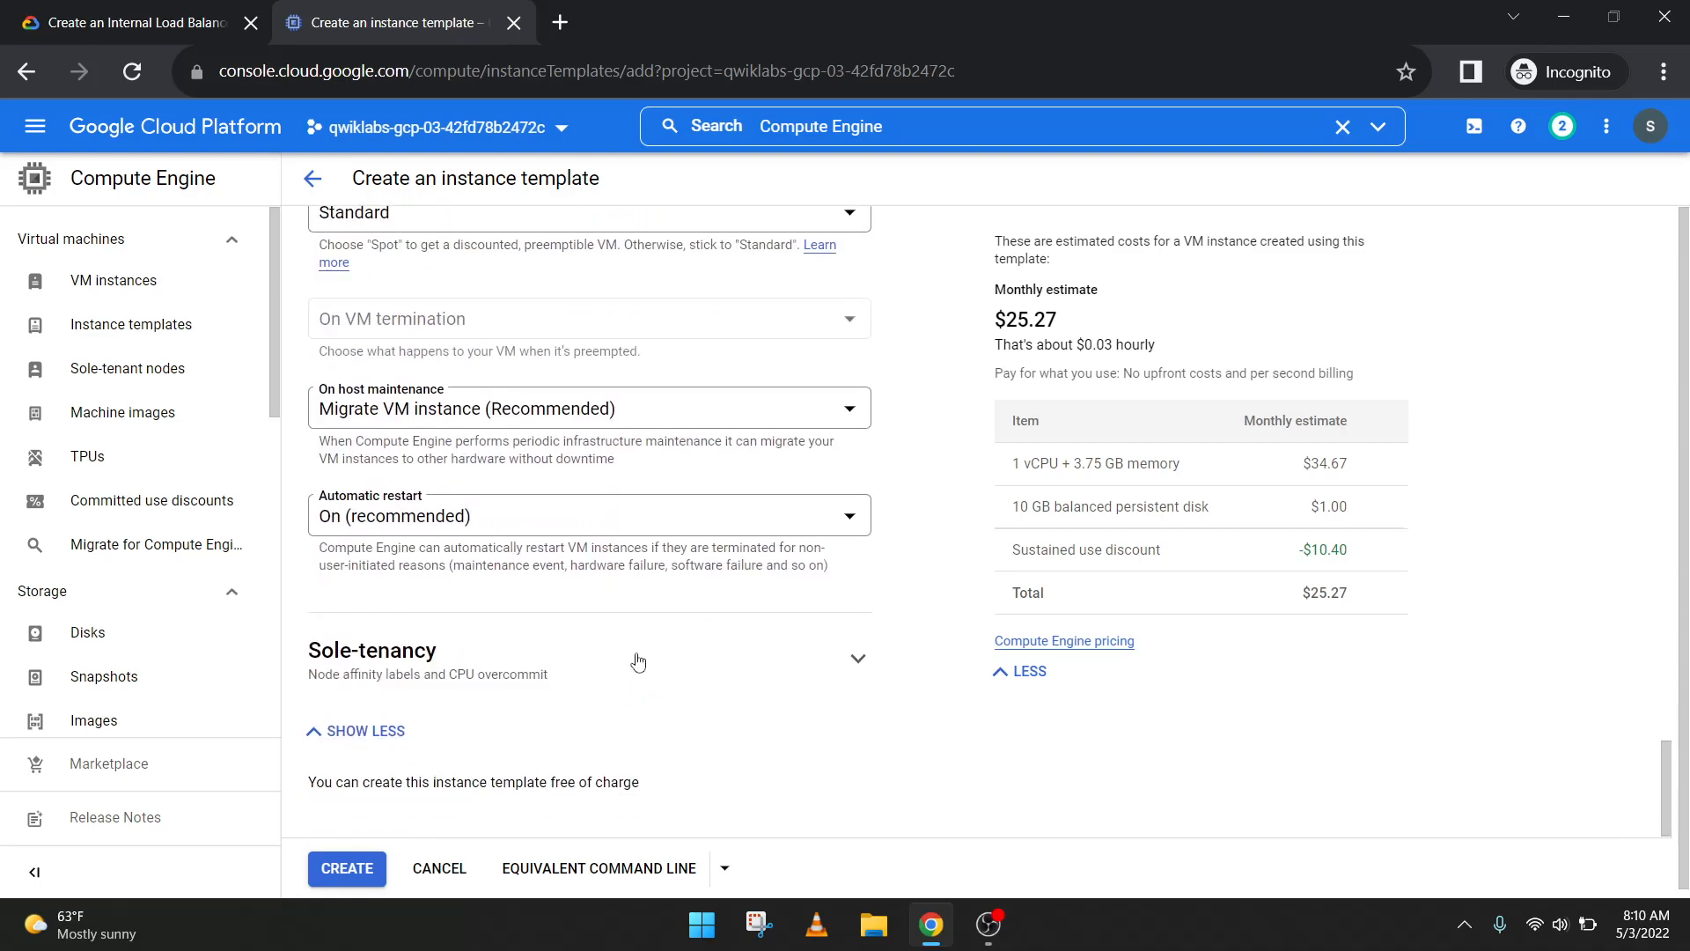
pyautogui.click(160, 9)
pyautogui.scroll(-2, 721, 591)
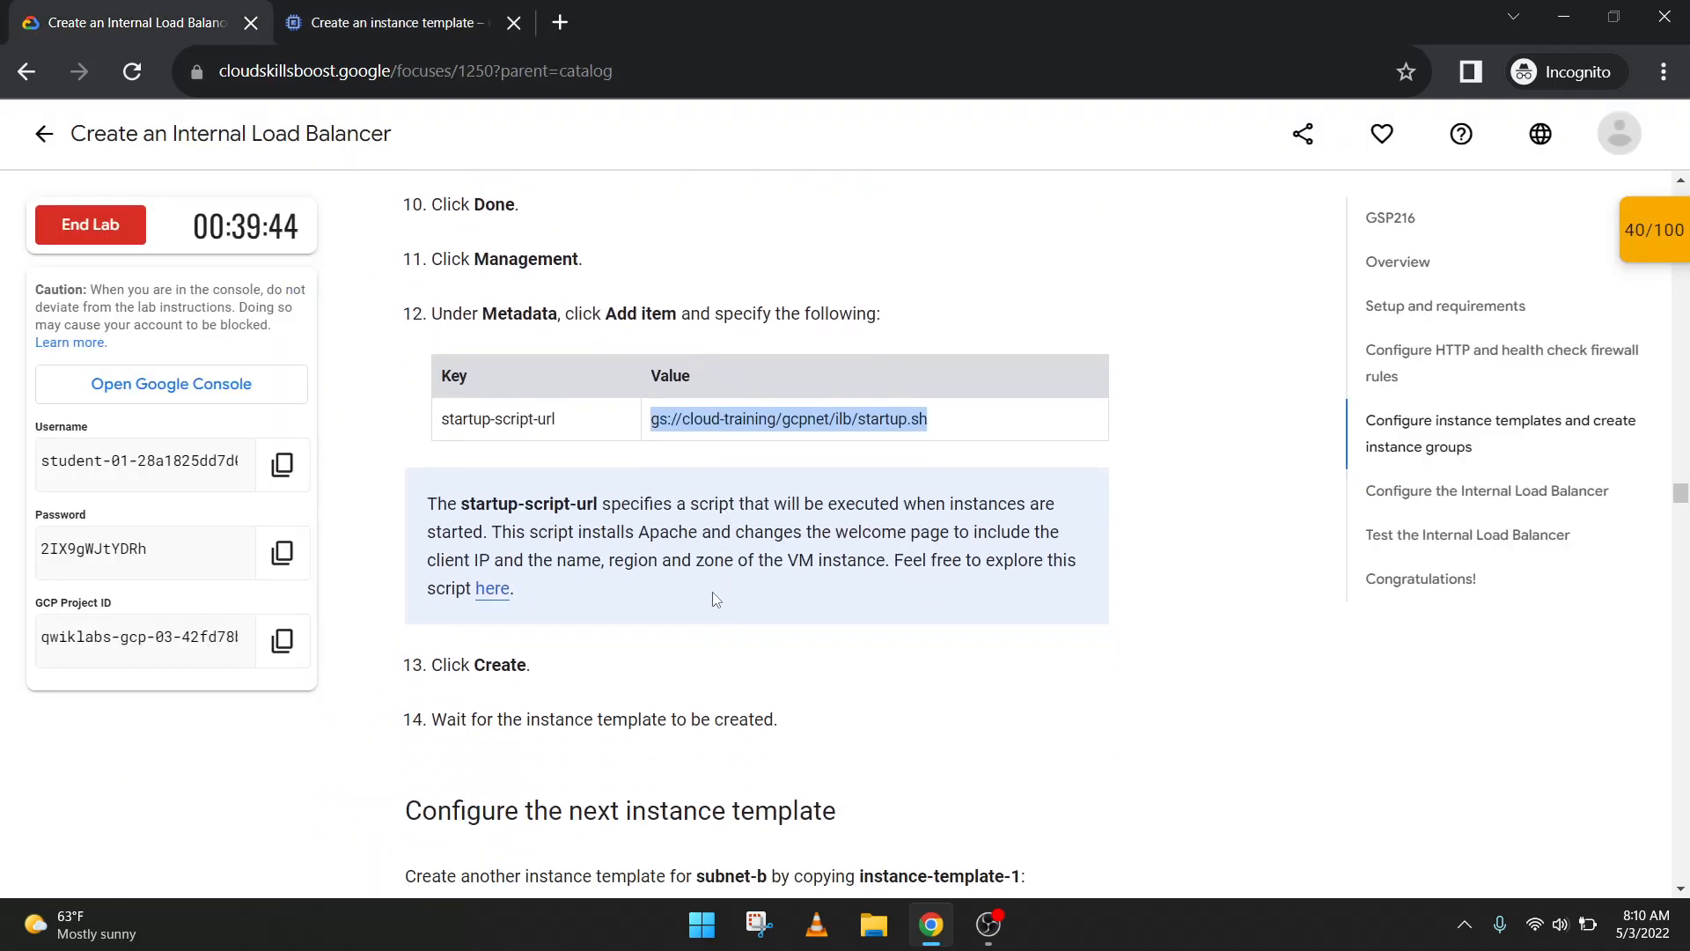
pyautogui.click(364, 8)
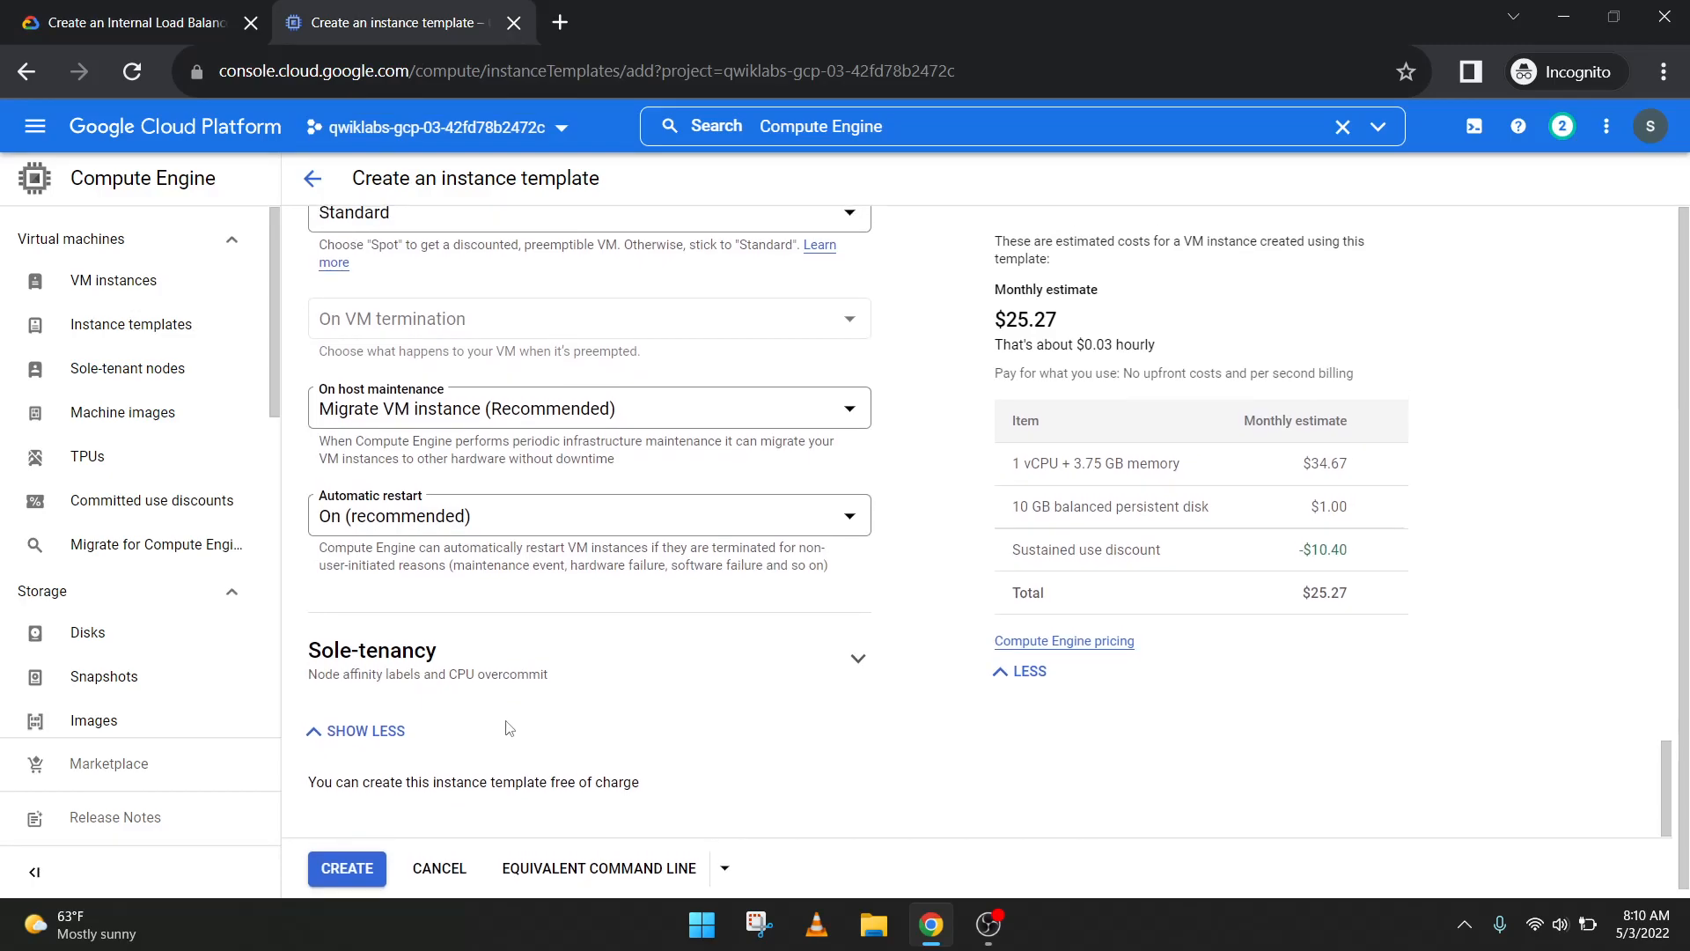
pyautogui.scroll(1, 508, 727)
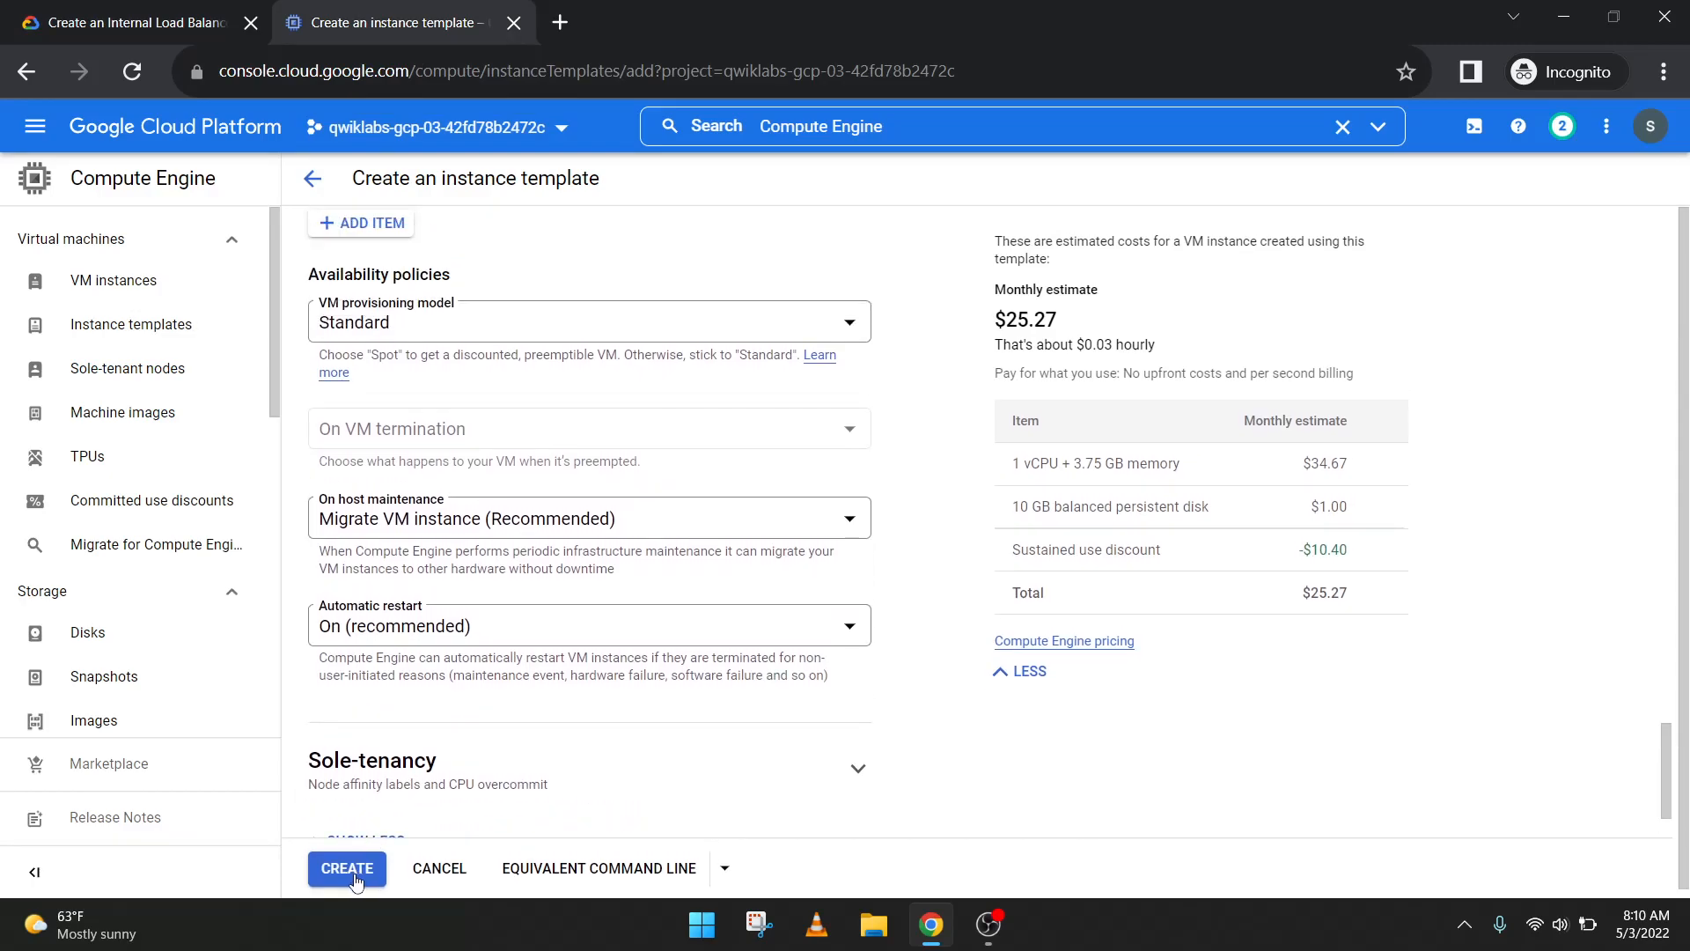
pyautogui.click(349, 870)
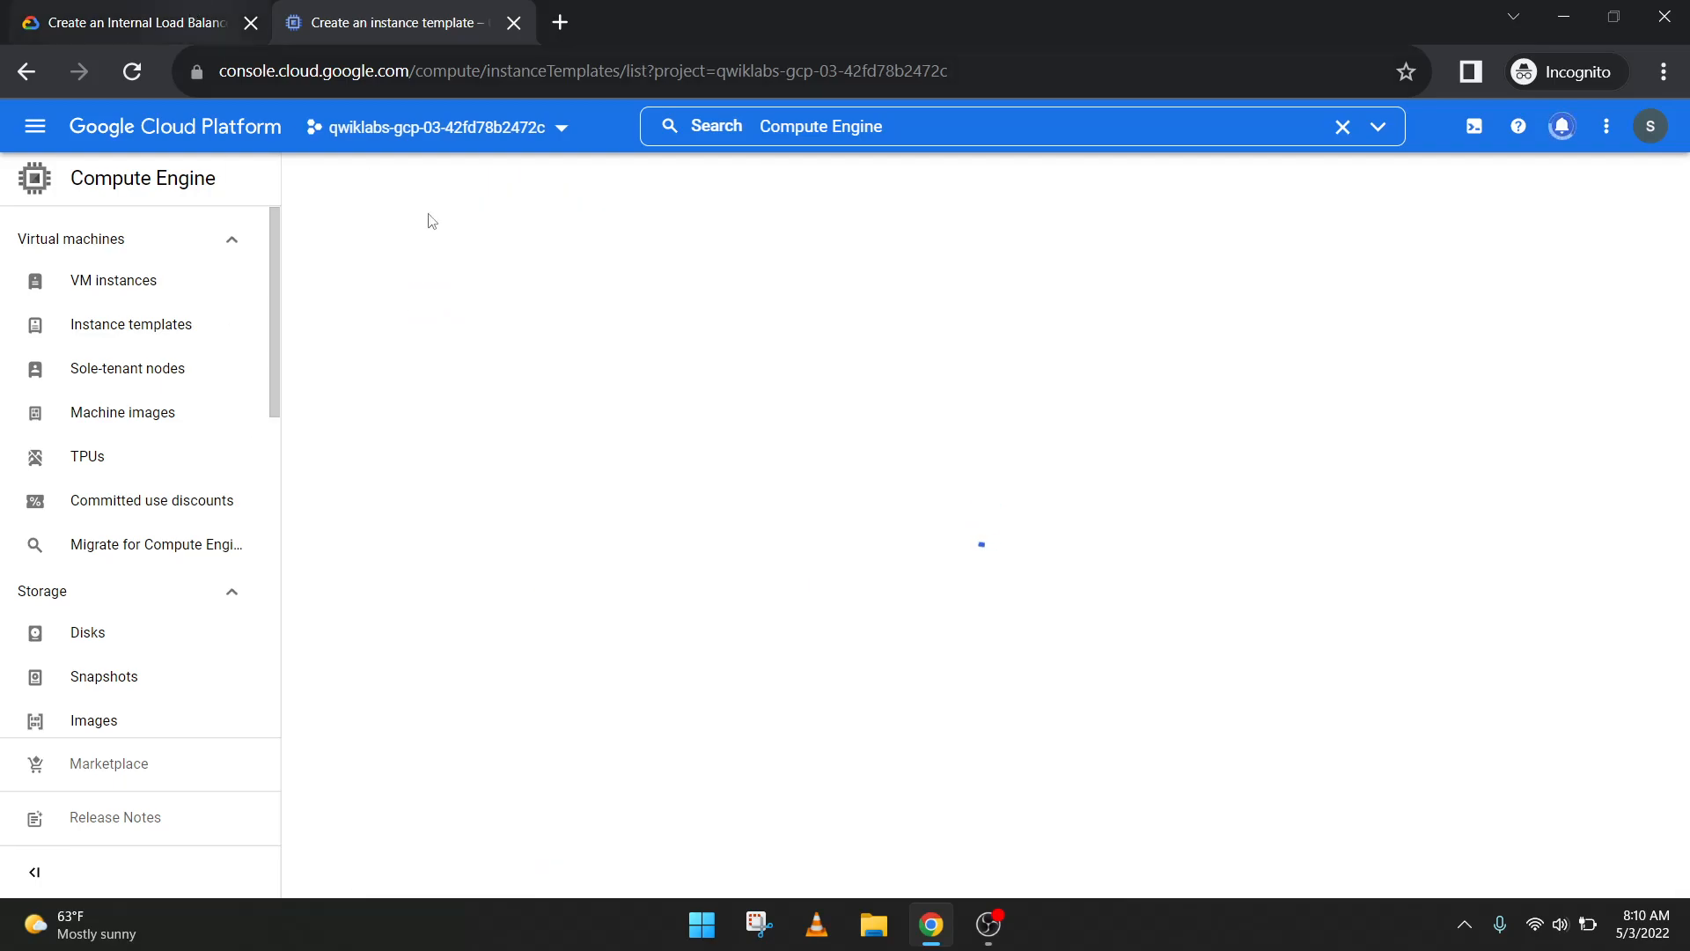
# Step: Read the lab's instruction about waiting for the template and check the notifications for the creation of instance-template-1
pyautogui.click(123, 22)
pyautogui.moveTo(429, 723); pyautogui.dragTo(646, 723)
pyautogui.click(396, 22)
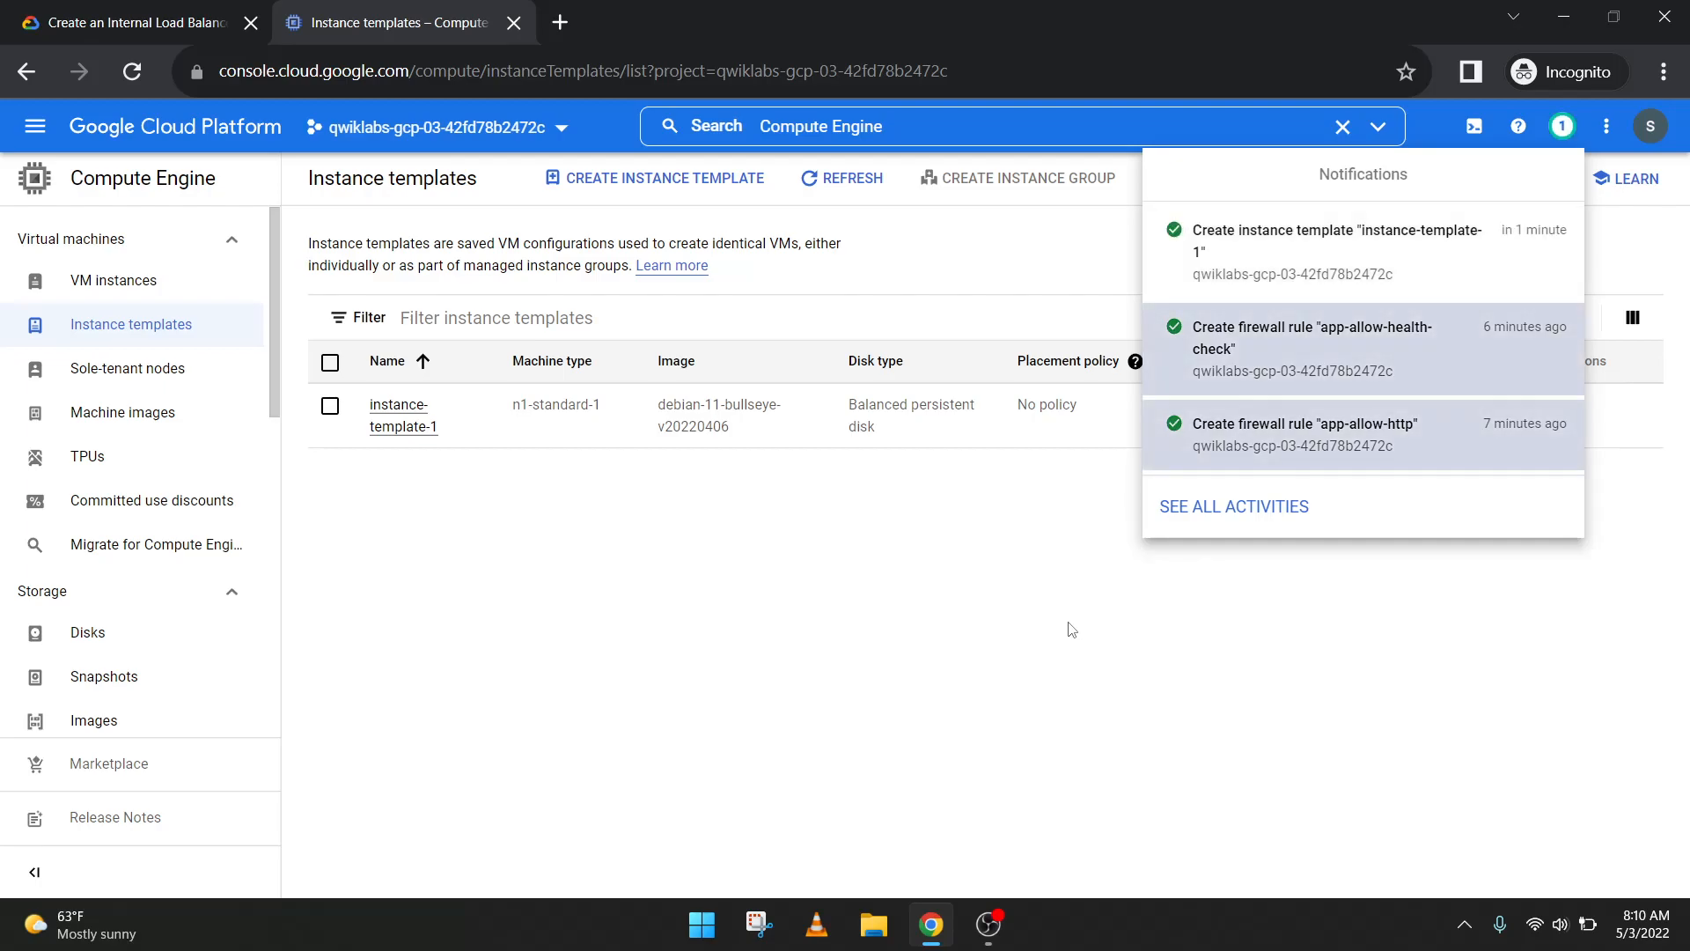
pyautogui.click(841, 660)
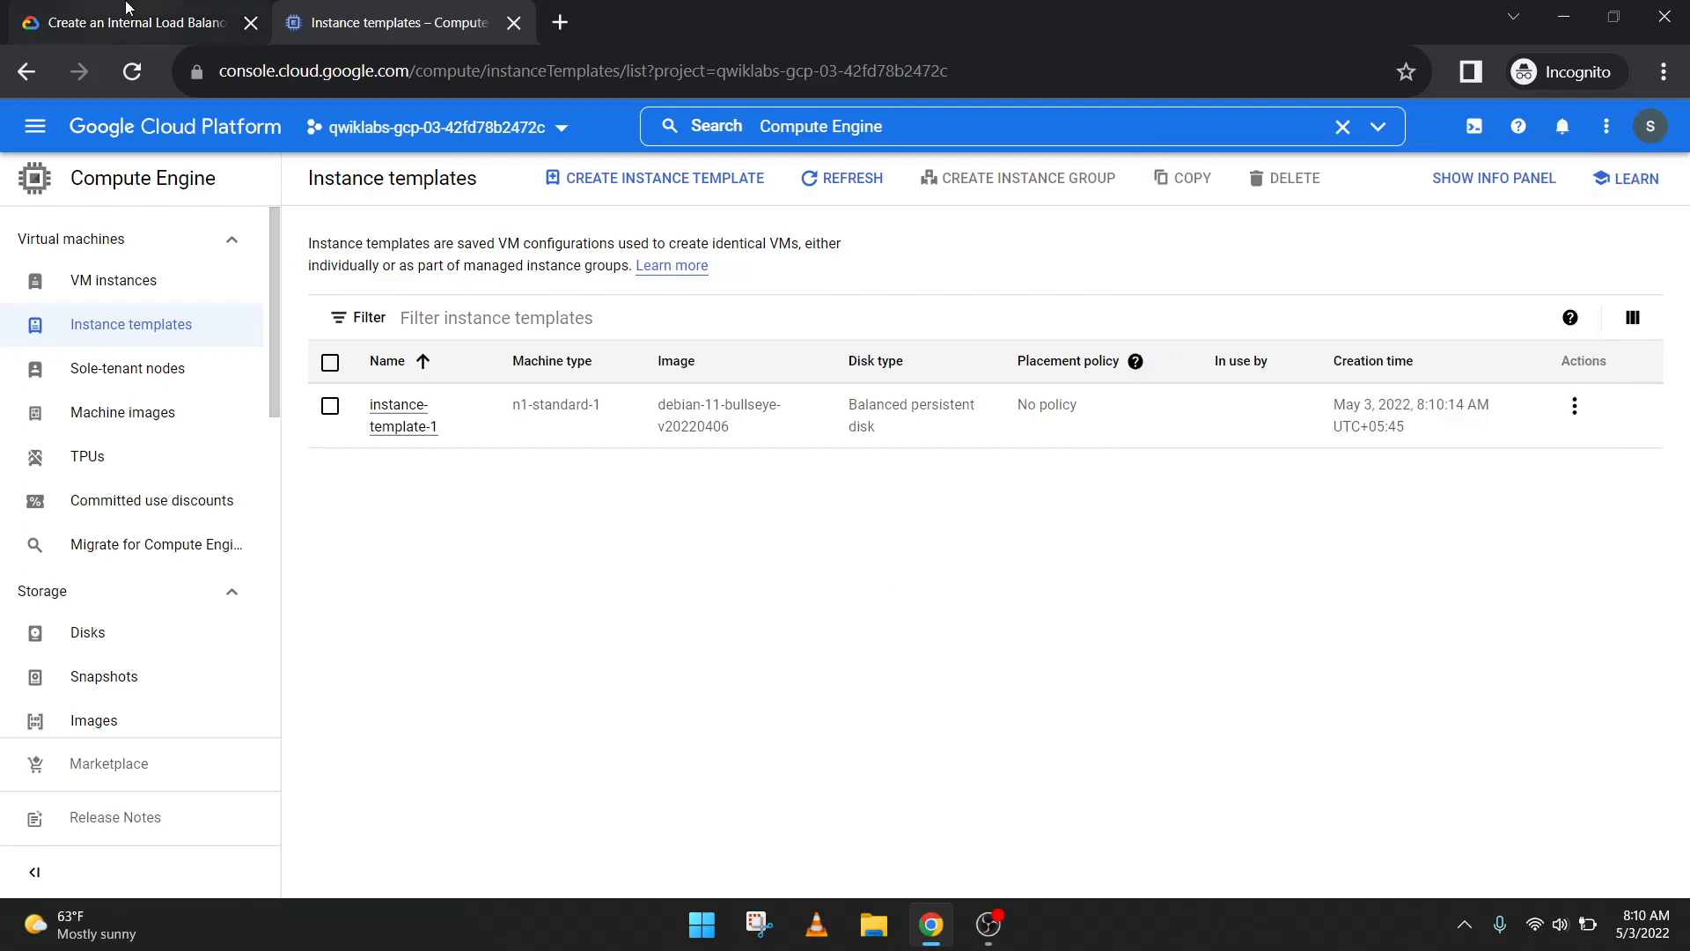
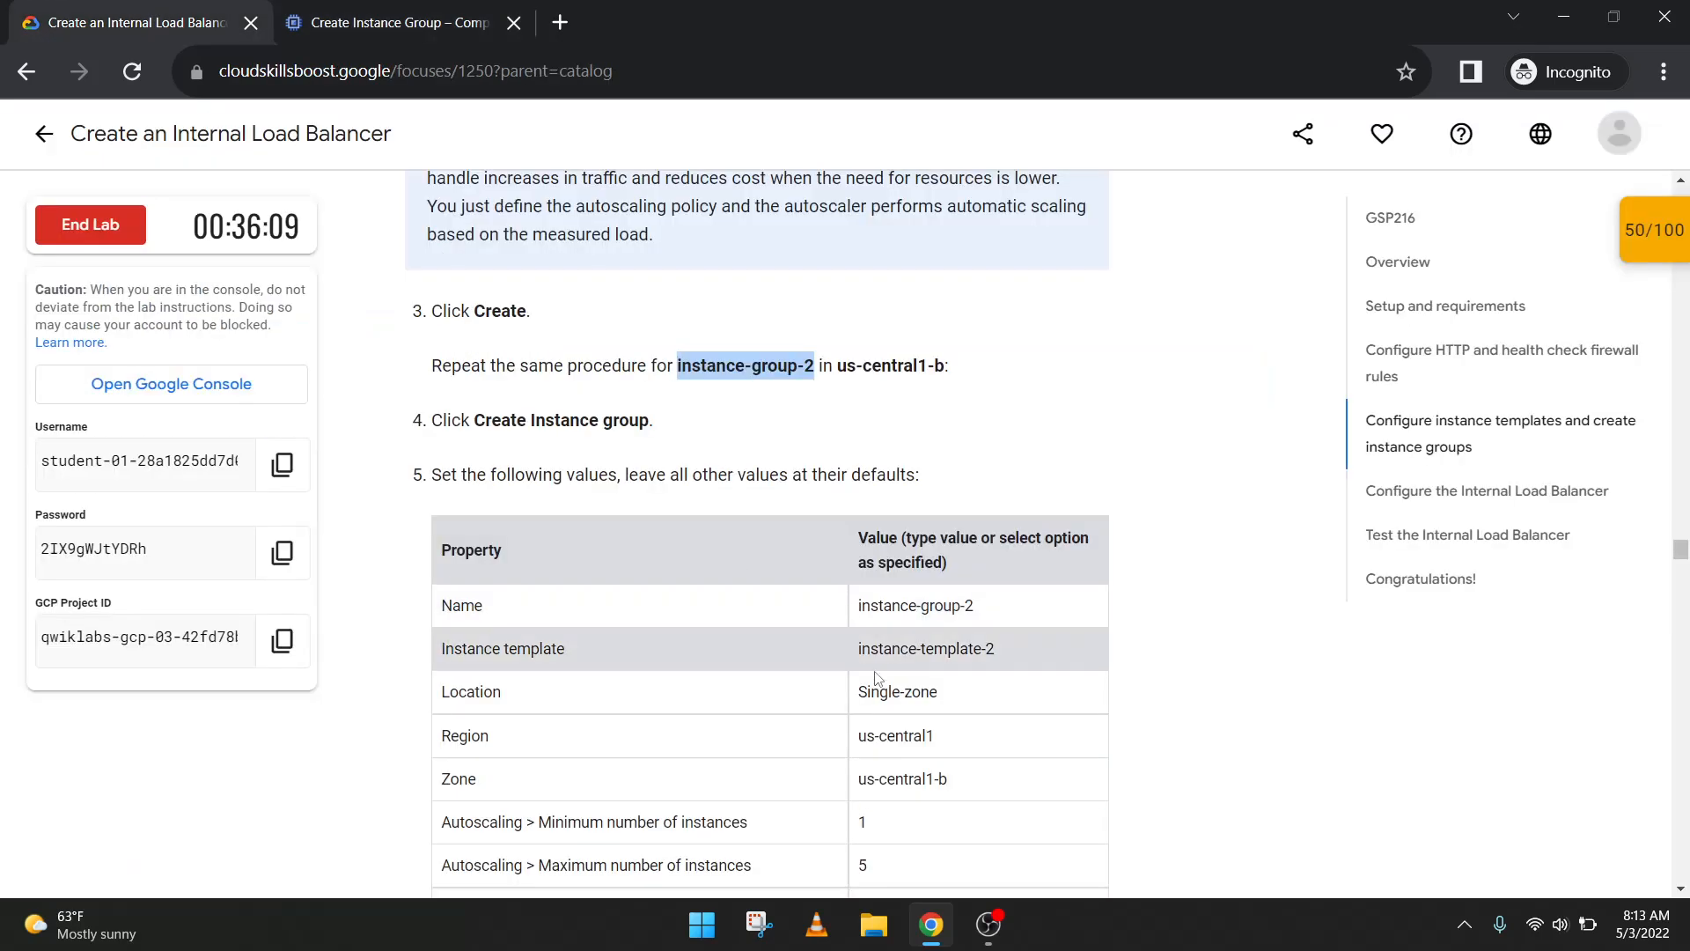
# Step: Check the location and autoscaling values against the lab instructions and set instance-group-2's maximum number of instances to 5
pyautogui.click(487, 41)
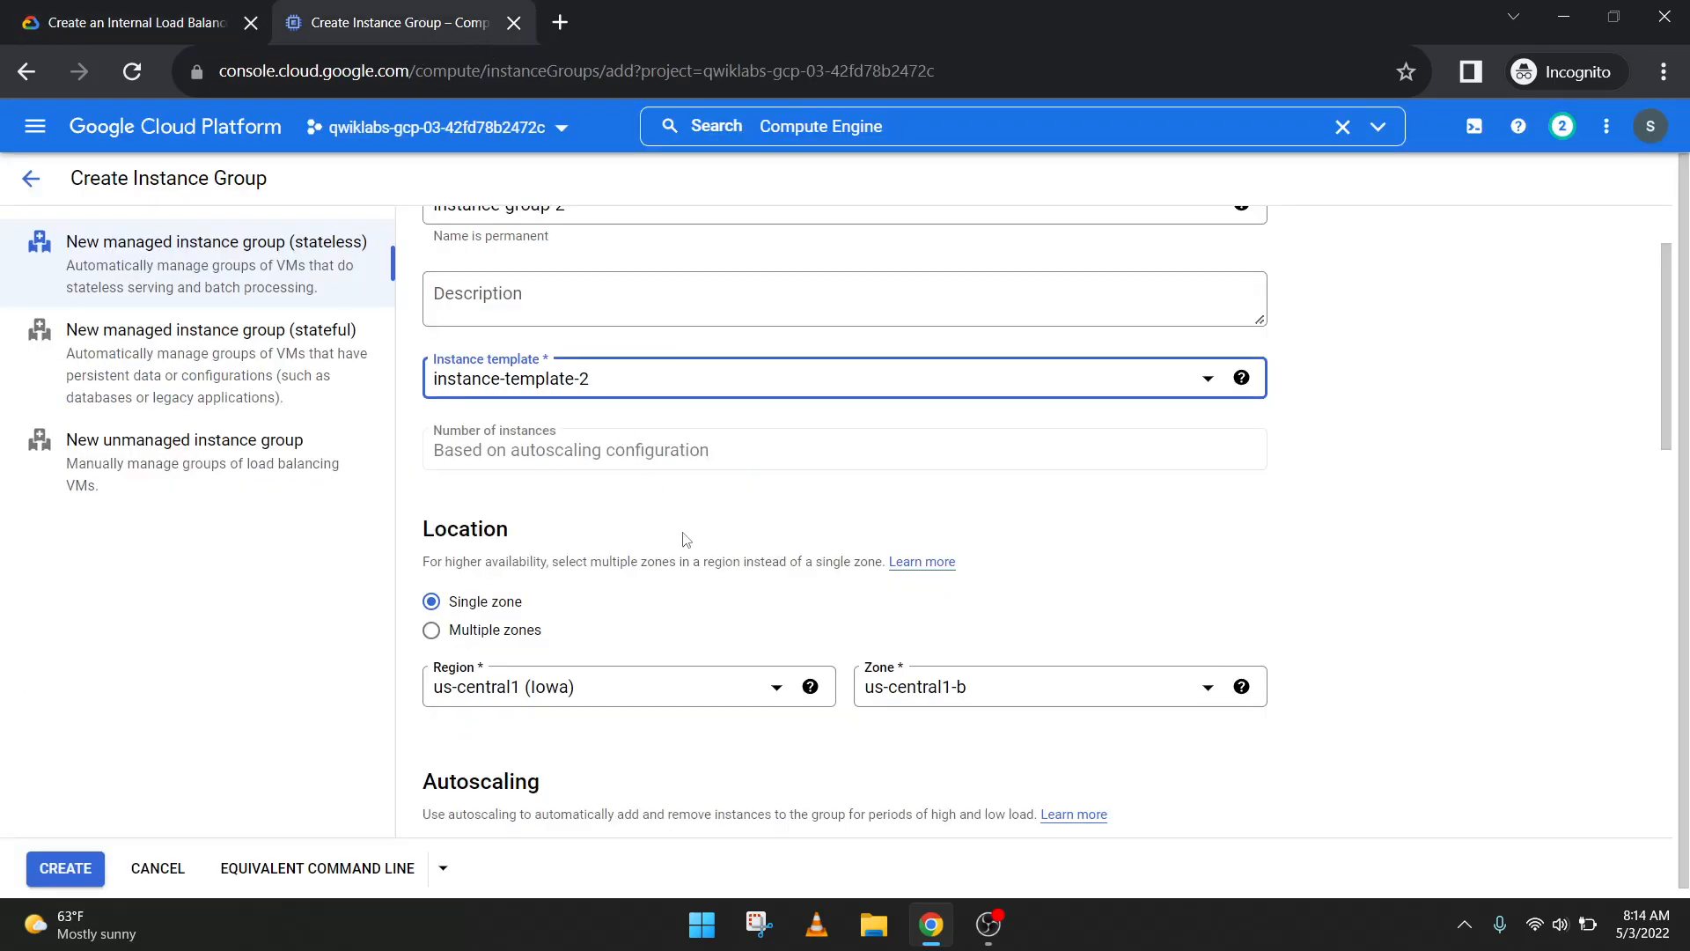
pyautogui.scroll(-1, 683, 540)
pyautogui.click(994, 632)
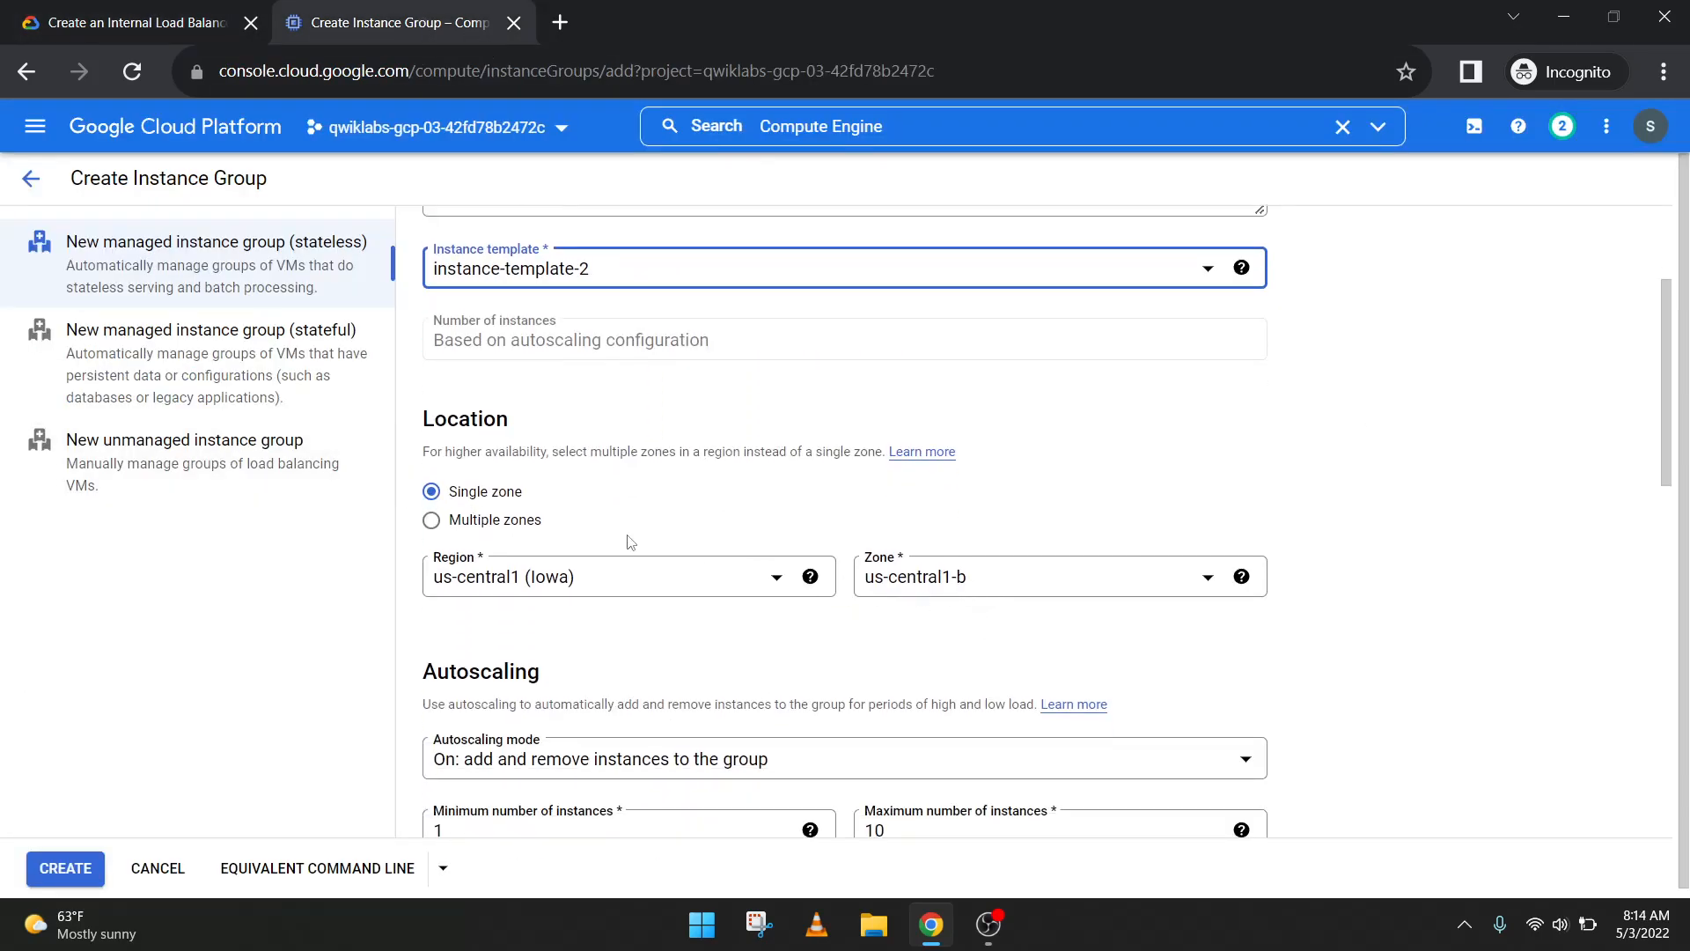
pyautogui.scroll(-3, 626, 542)
pyautogui.click(110, 7)
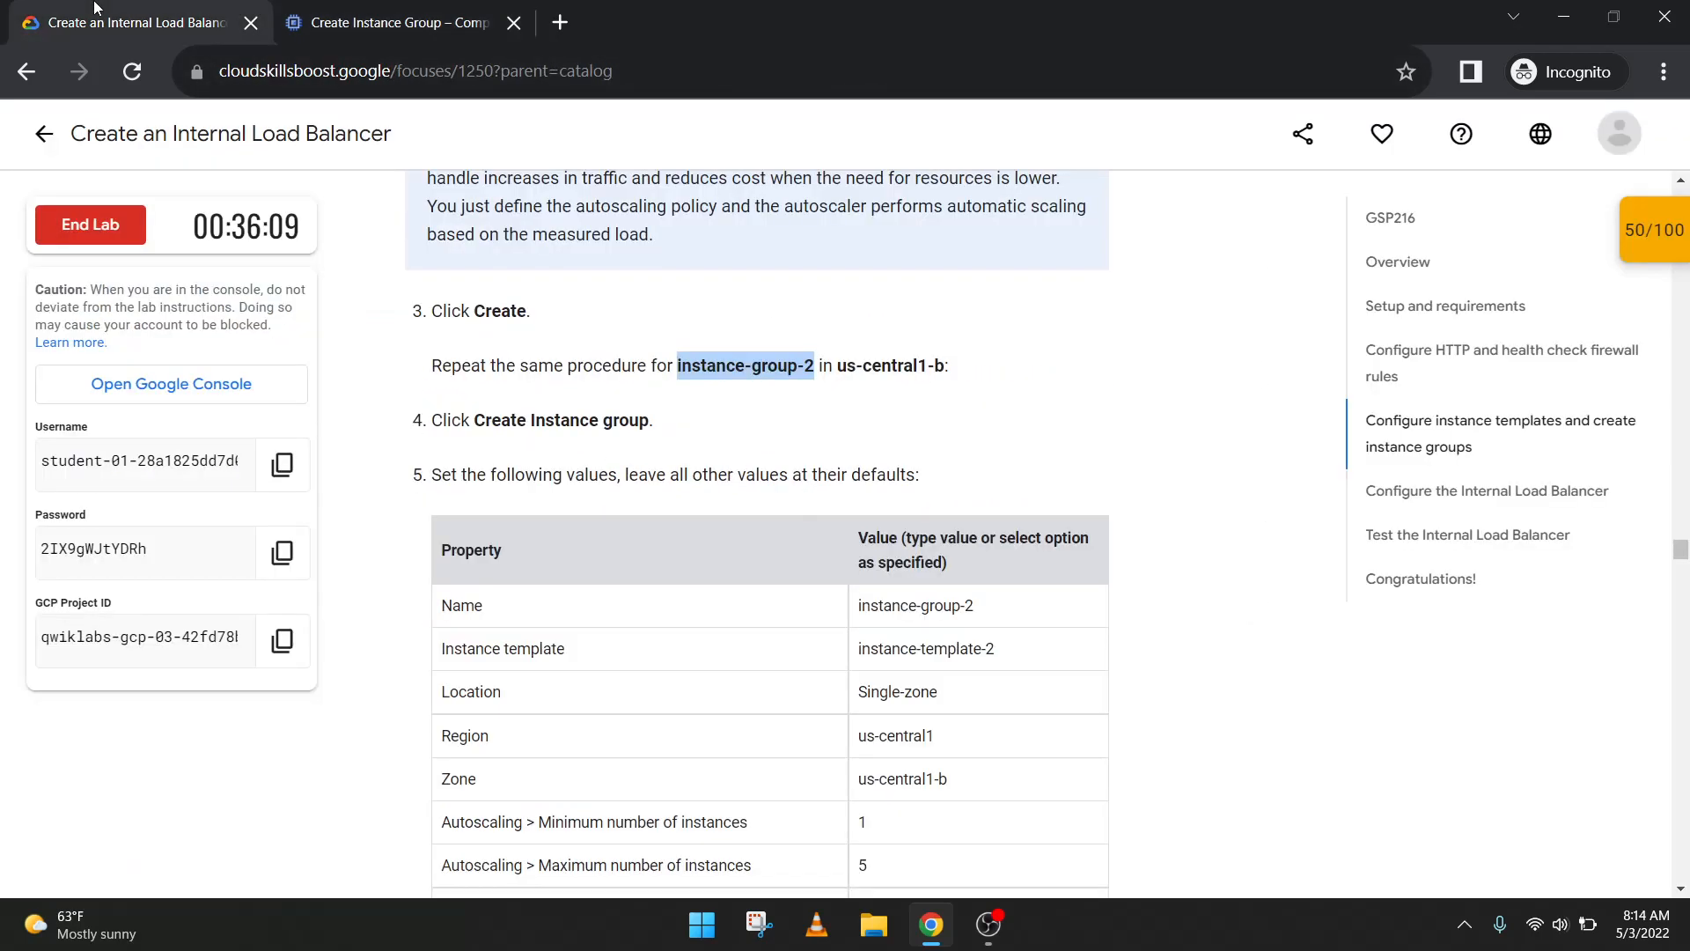
pyautogui.scroll(-2, 616, 607)
pyautogui.click(505, 7)
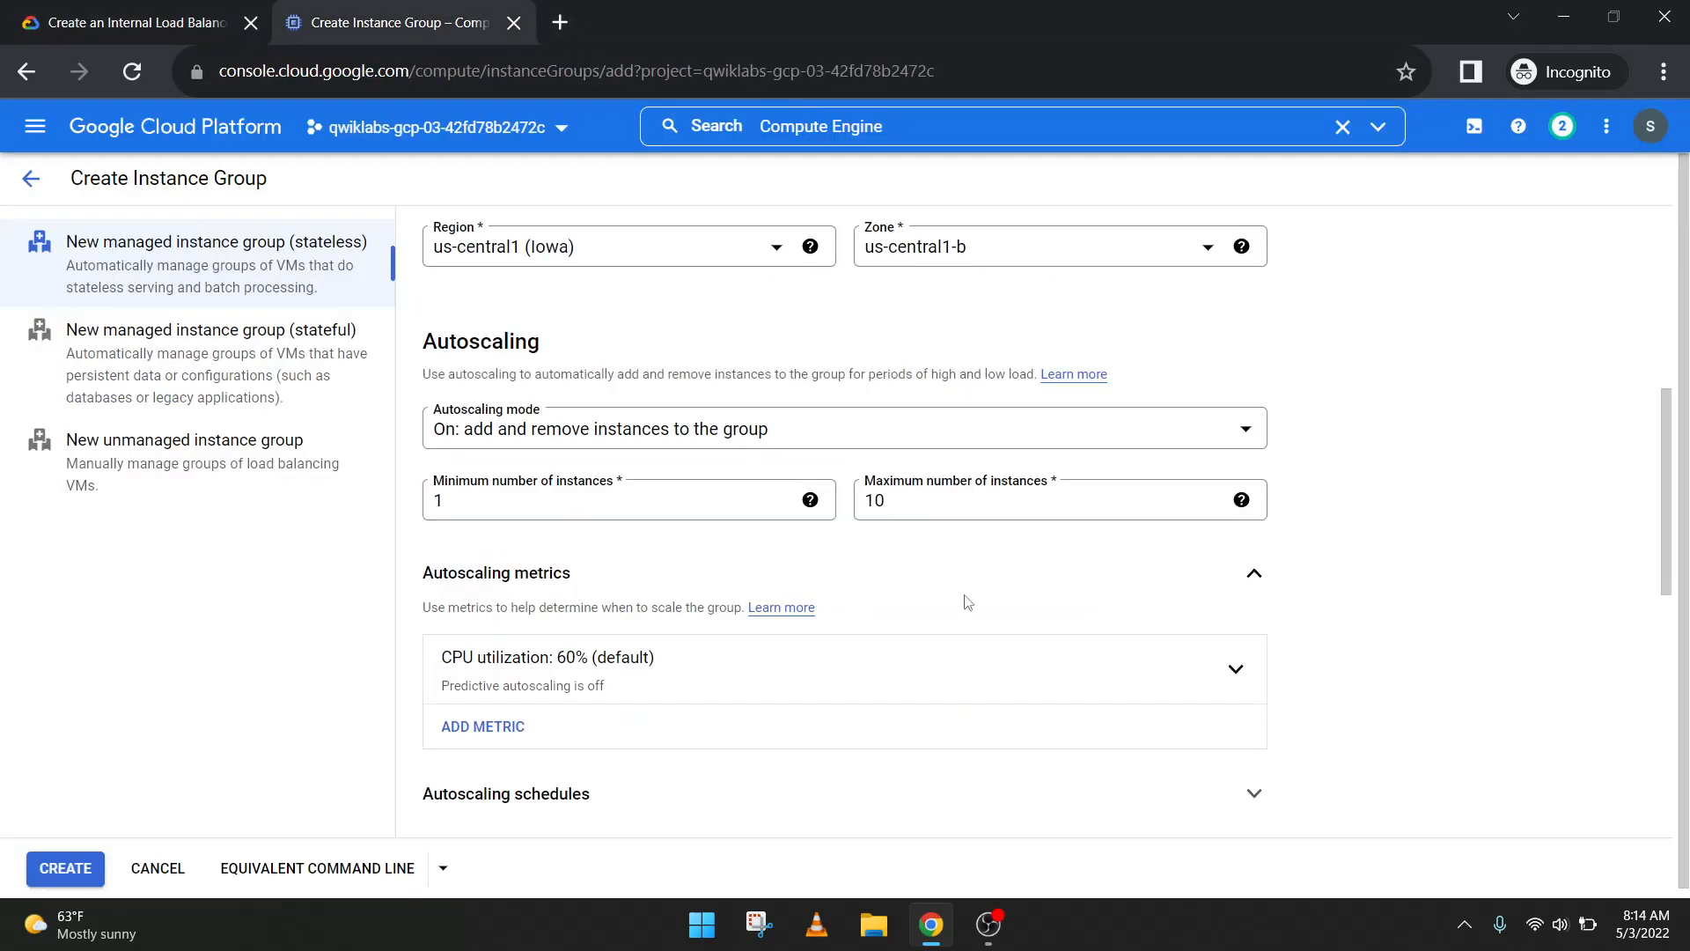
pyautogui.doubleClick(886, 494)
pyautogui.write('5')
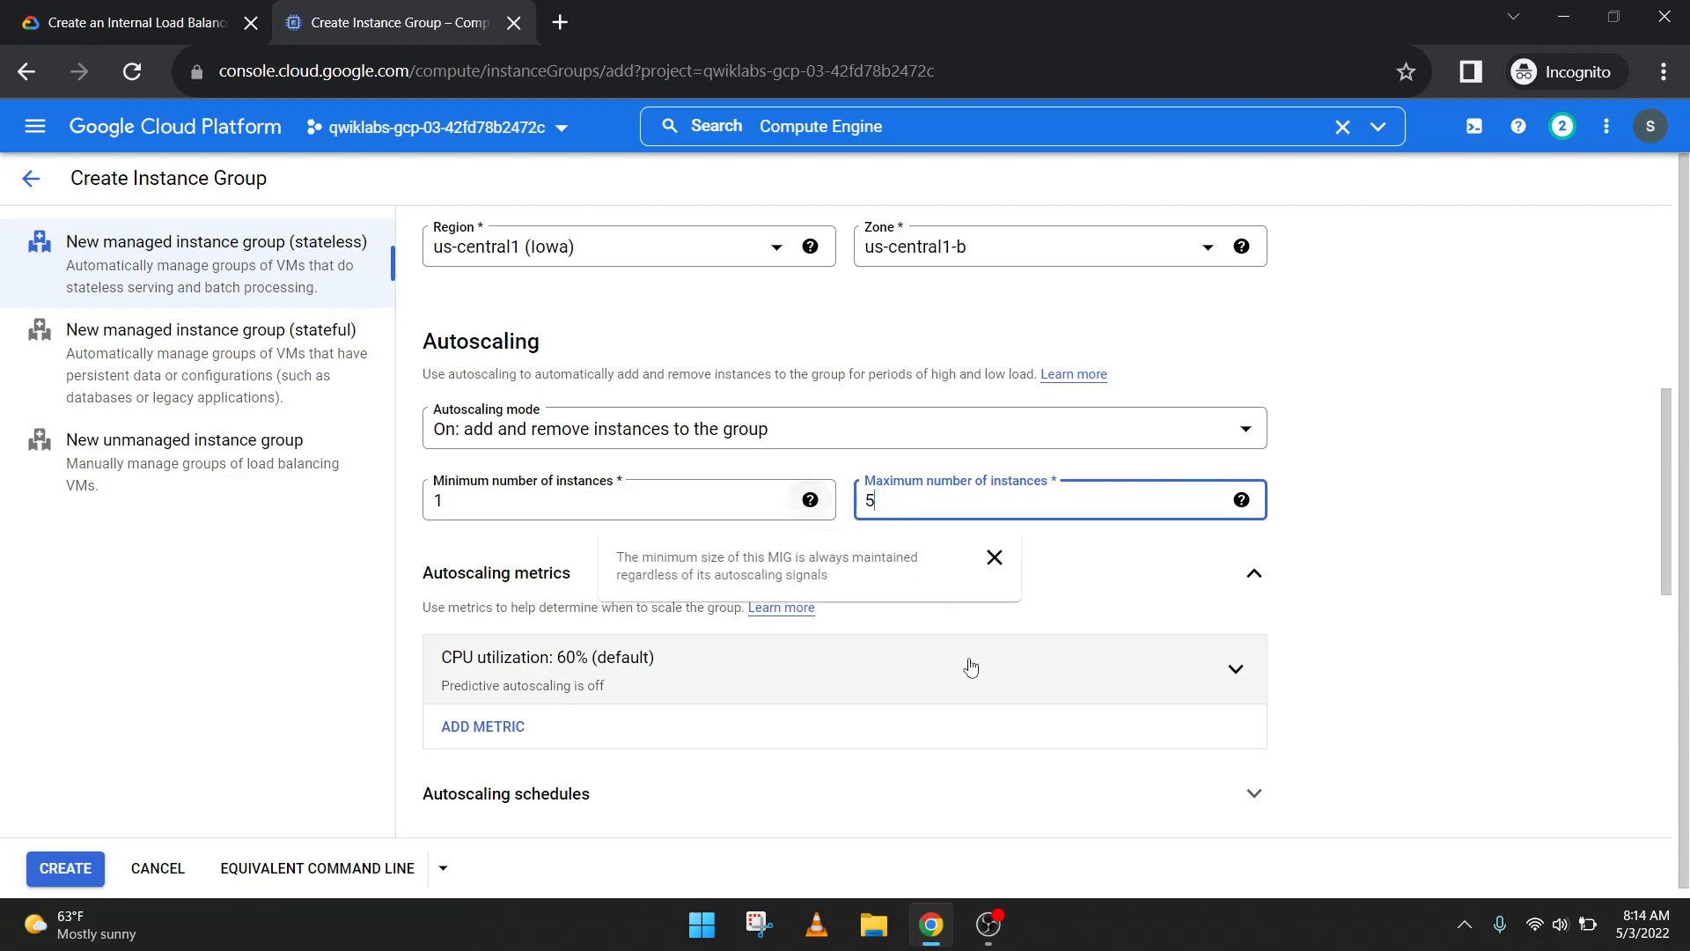
# Step: Edit the CPU utilization autoscaling metric, setting its target to 80%, and collapse the metric
pyautogui.scroll(-2, 811, 478)
pyautogui.click(810, 478)
pyautogui.doubleClick(667, 591)
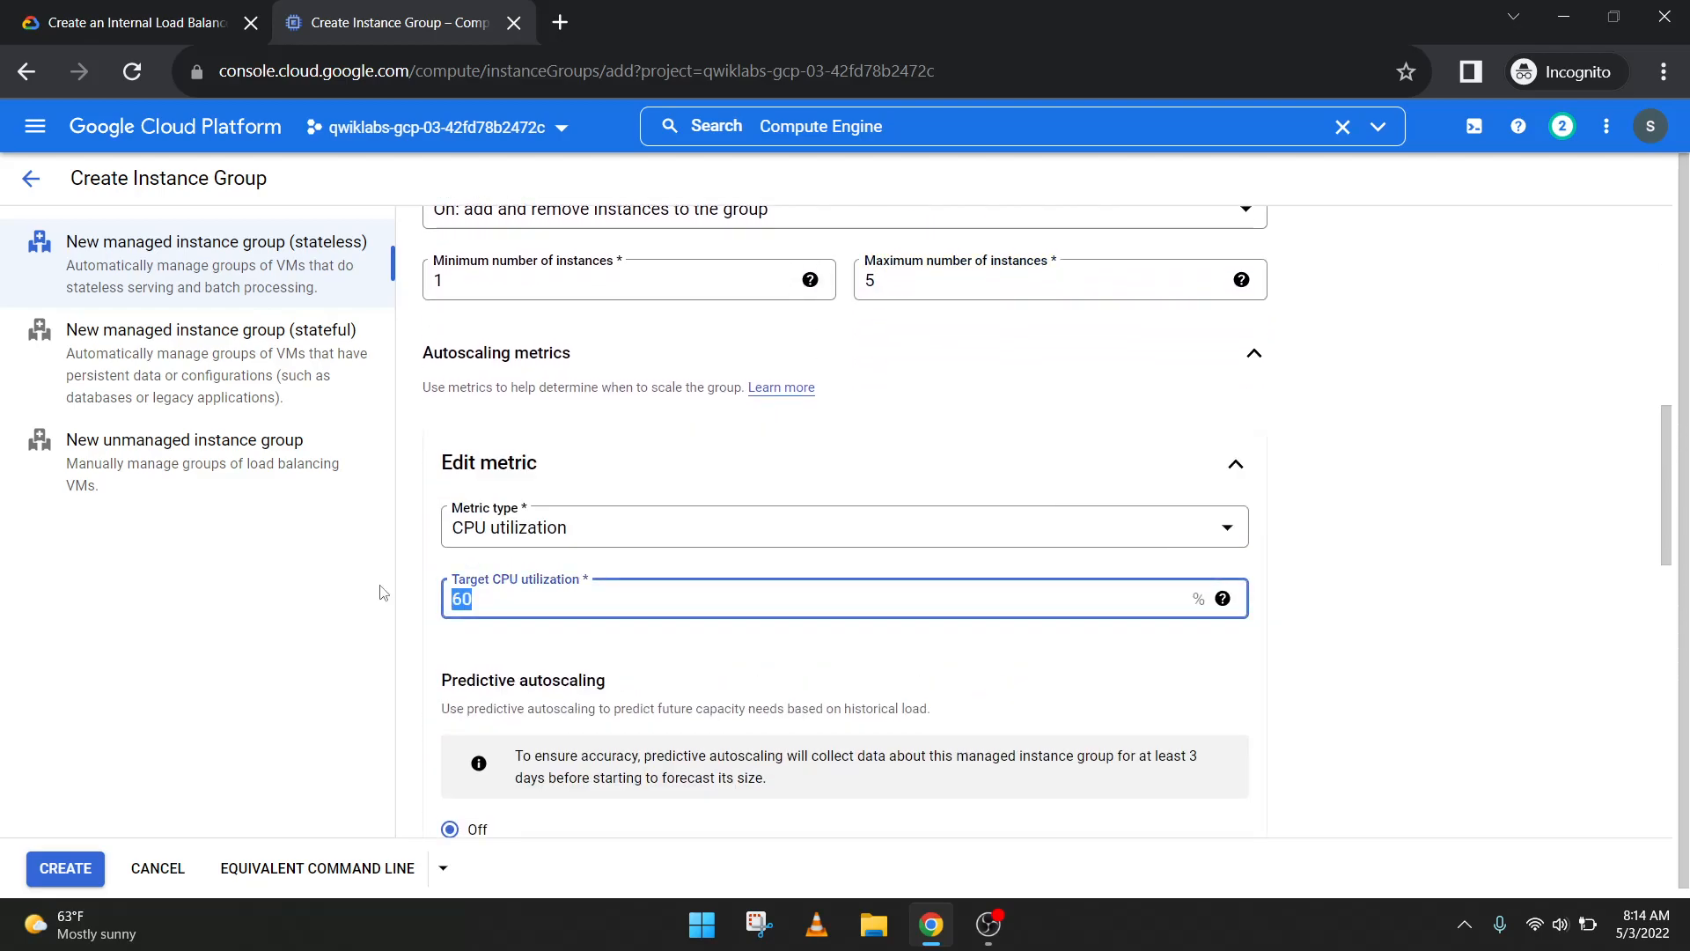
pyautogui.write('80')
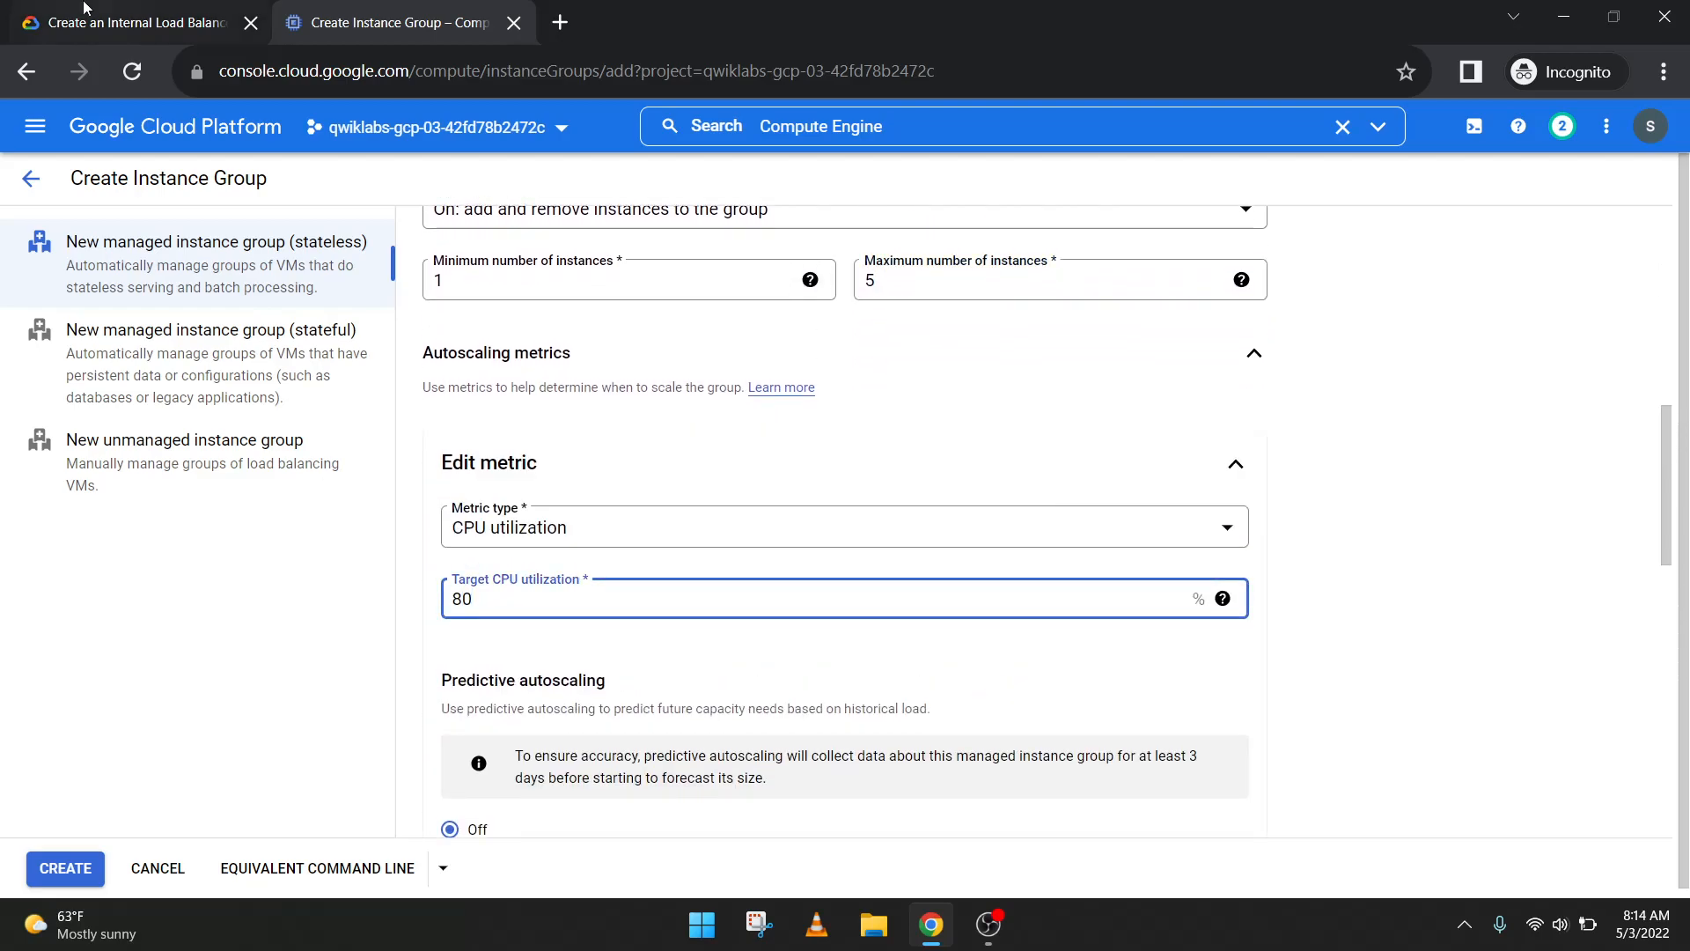
pyautogui.hotkey('ctrl', 'Tab')
pyautogui.click(431, 7)
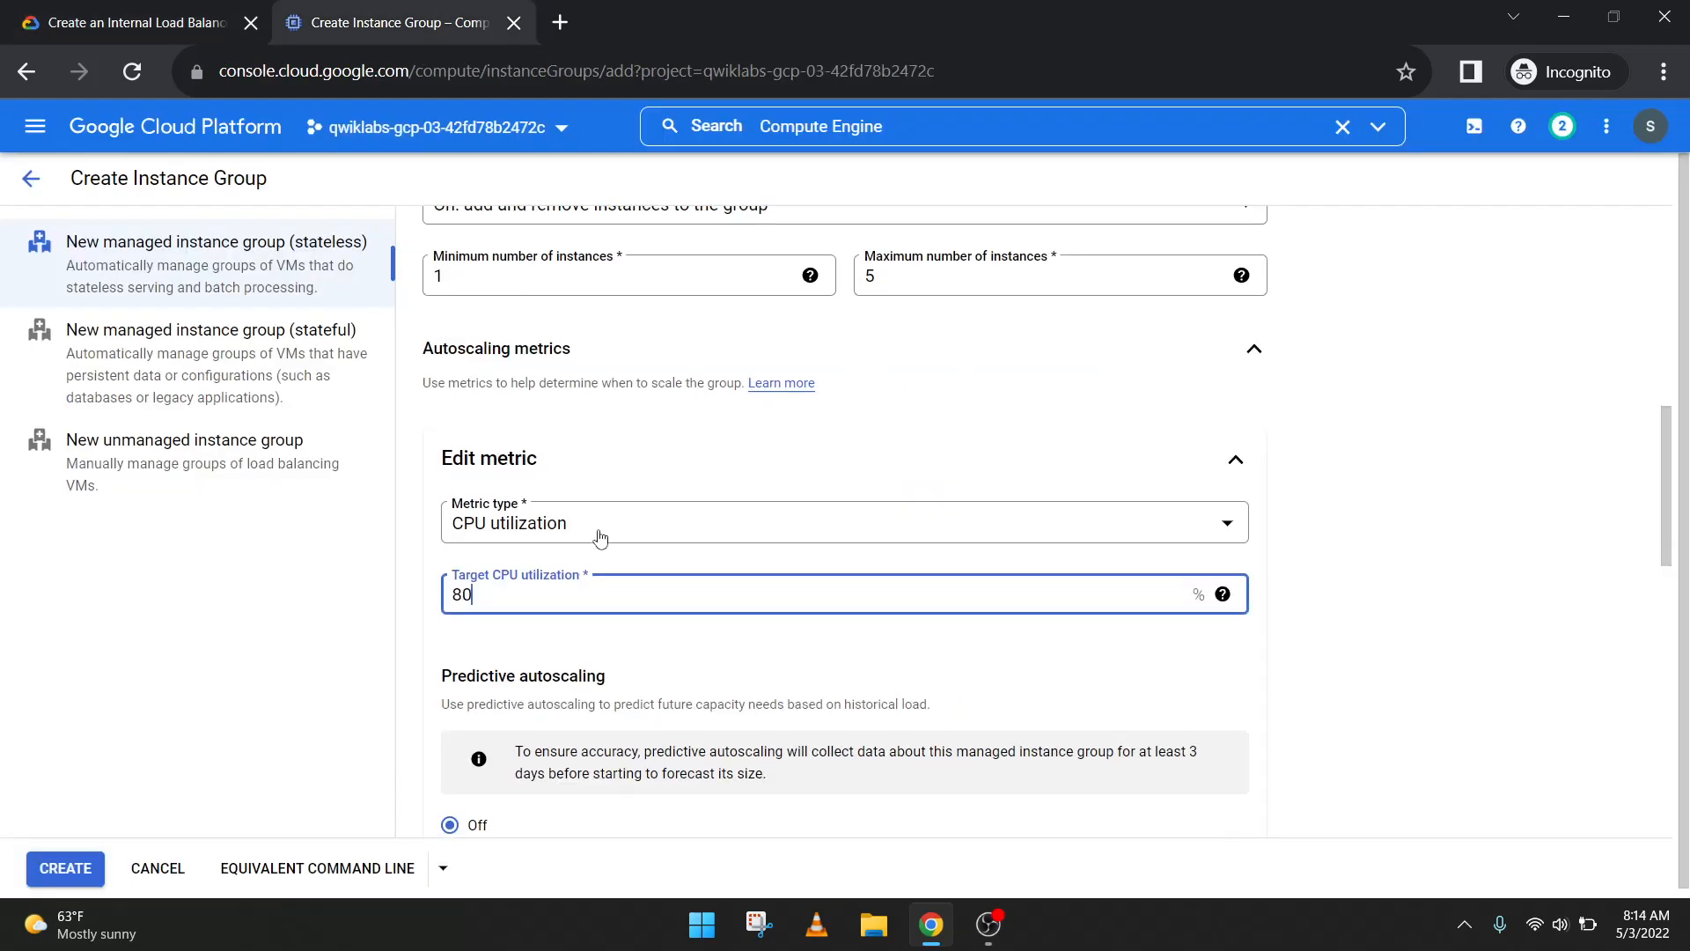
pyautogui.scroll(-4, 661, 564)
pyautogui.click(1207, 641)
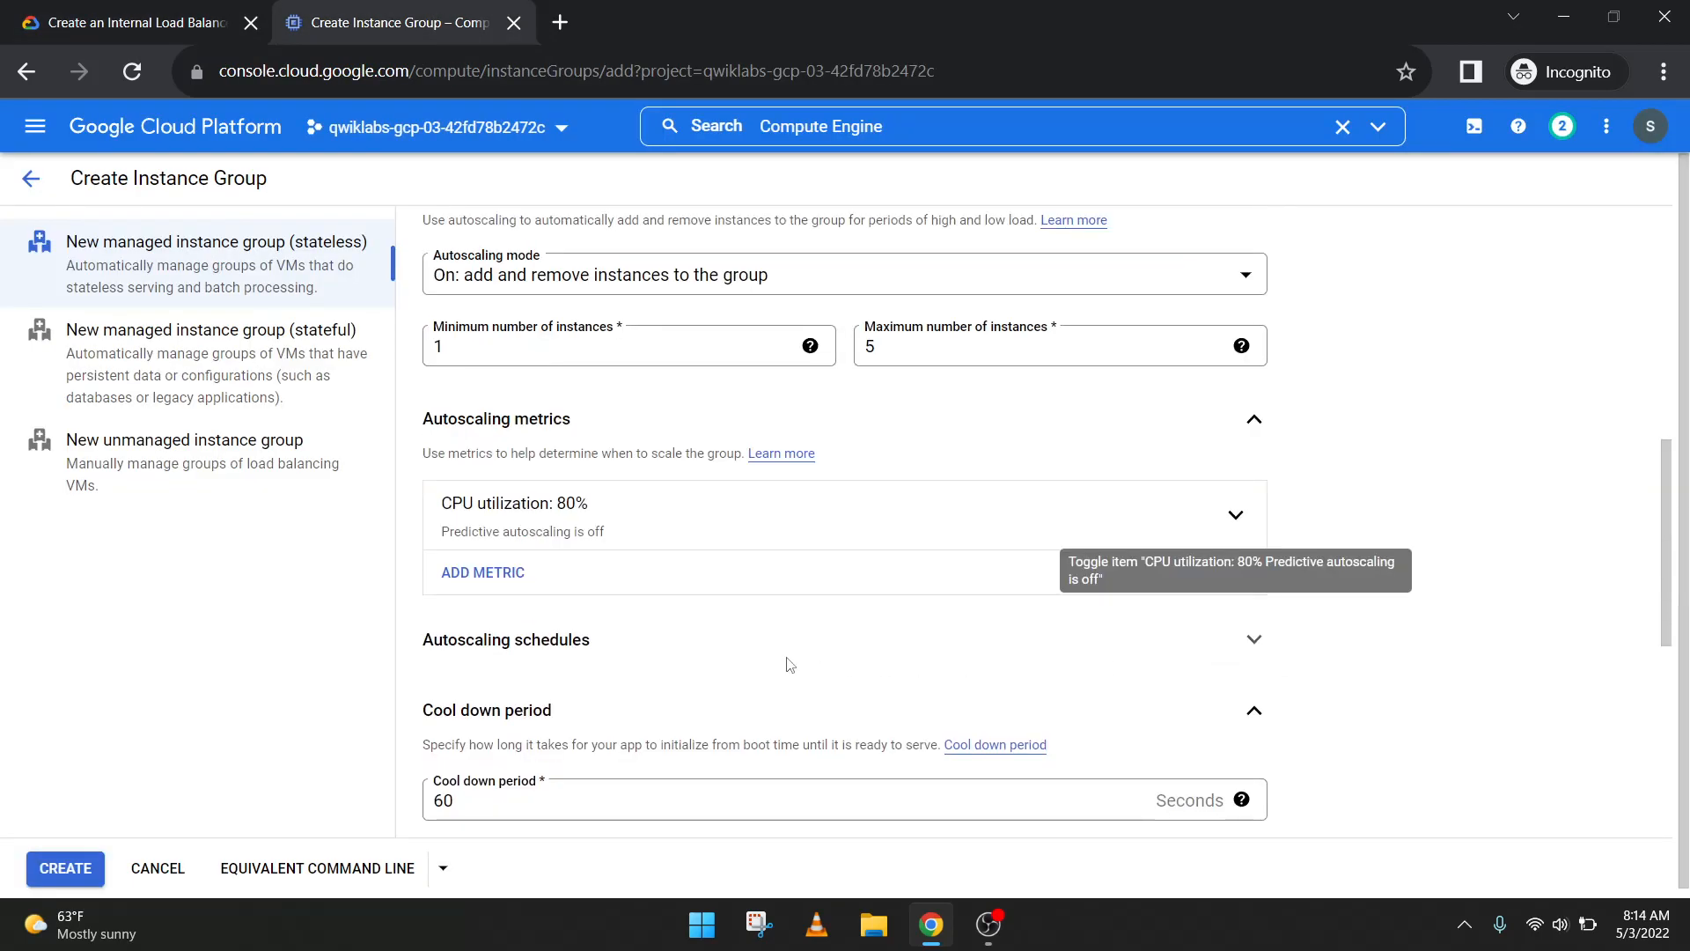
# Step: Set the cool down period to 45 seconds and create instance-group-2 after checking the lab instructions
pyautogui.doubleClick(481, 800)
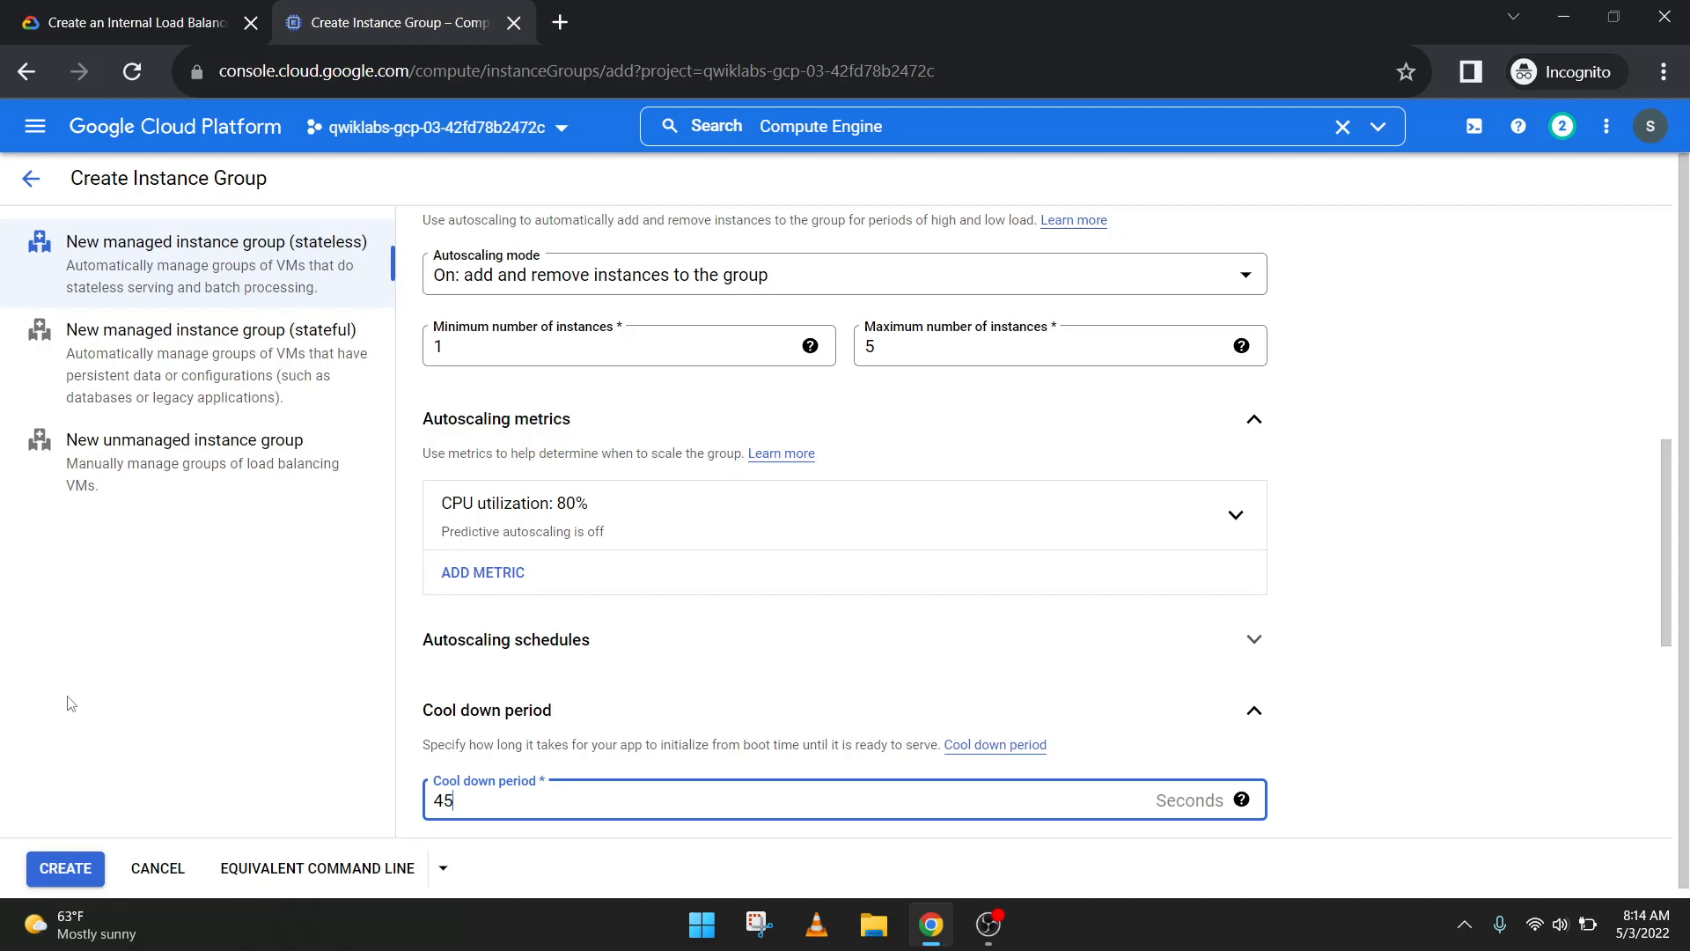
pyautogui.scroll(-5, 640, 569)
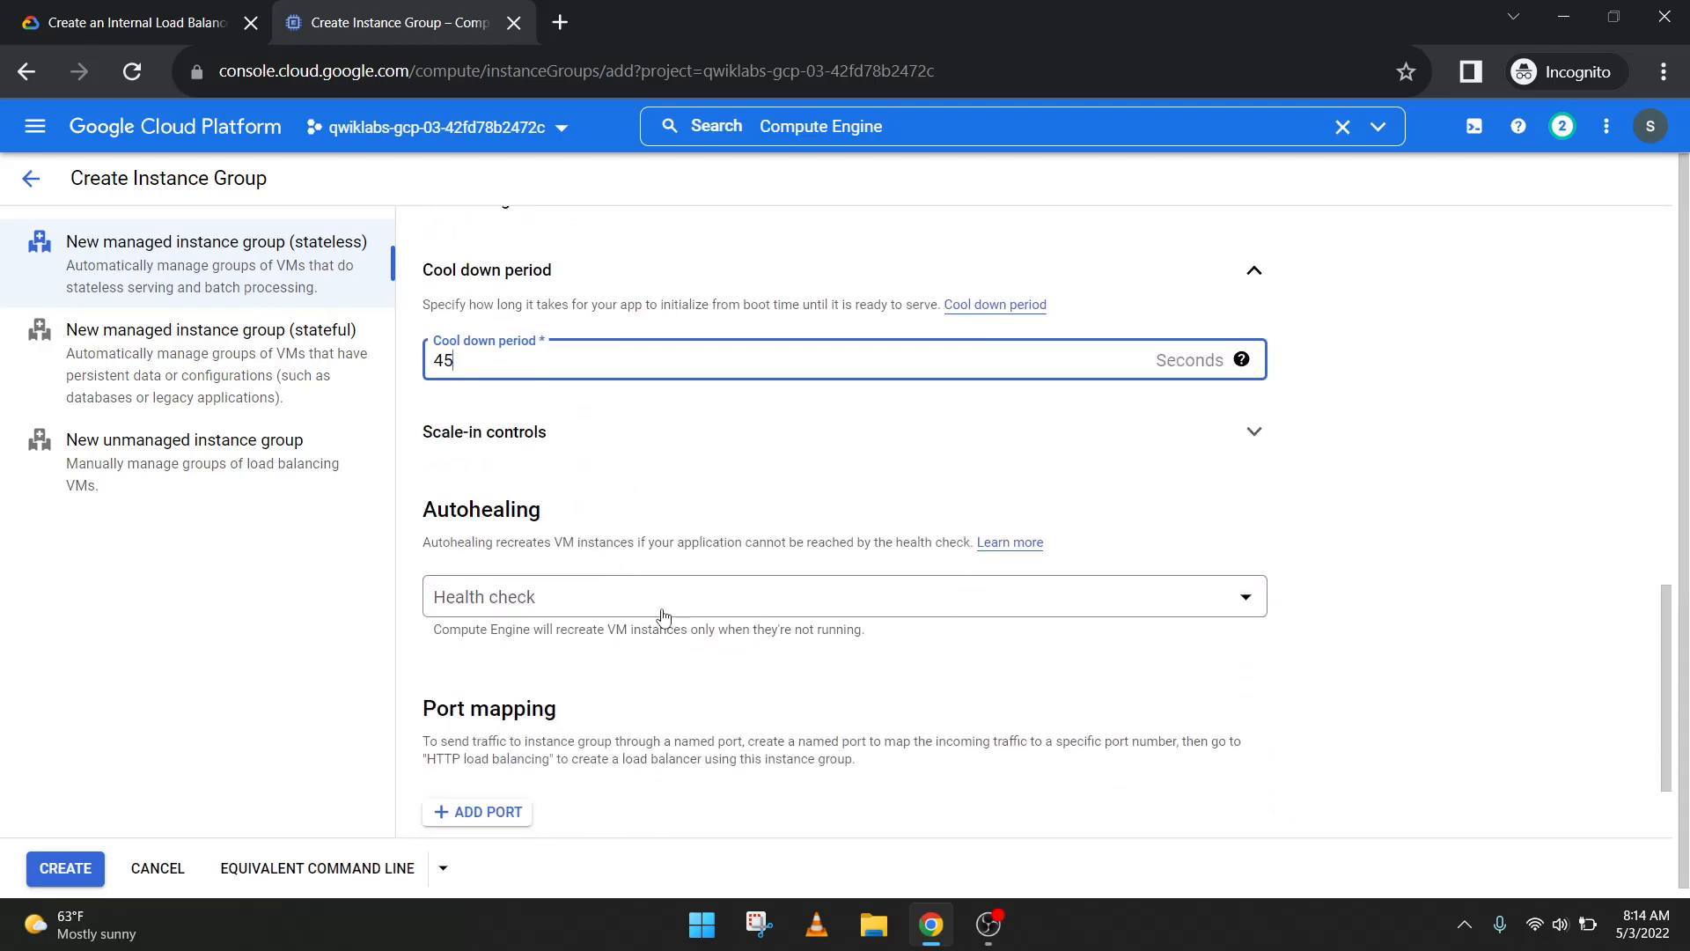
pyautogui.scroll(-1, 664, 616)
pyautogui.hotkey('ctrl', 'shift', 'Tab')
pyautogui.scroll(-4, 796, 537)
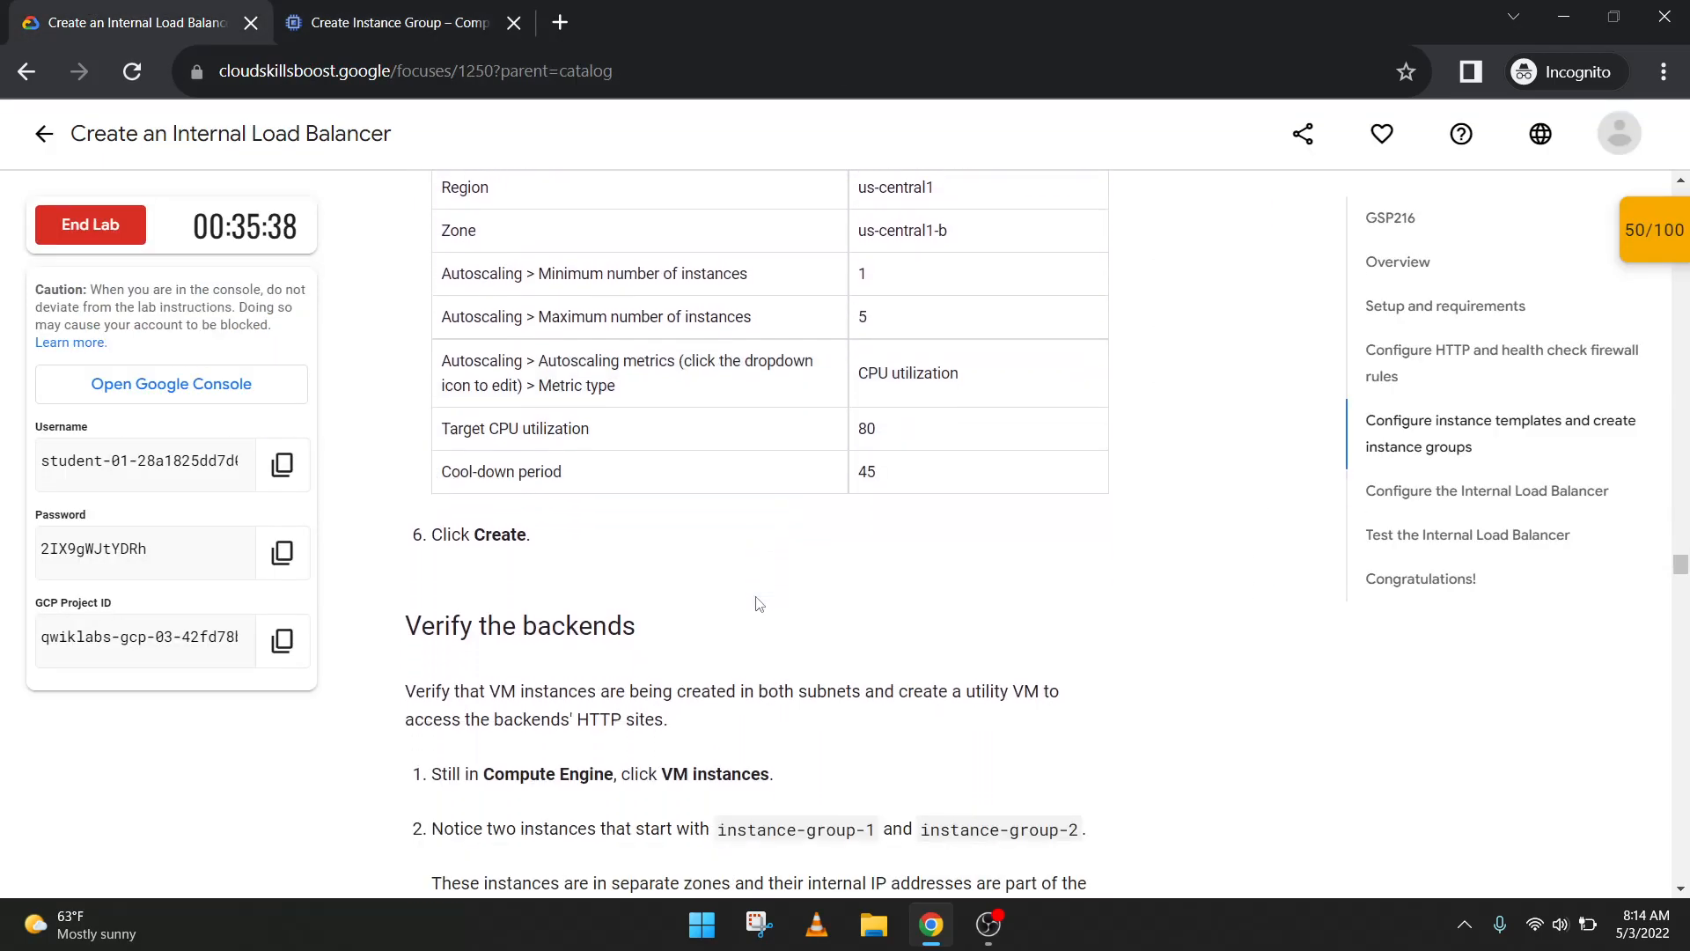
pyautogui.hotkey('ctrl', 'Tab')
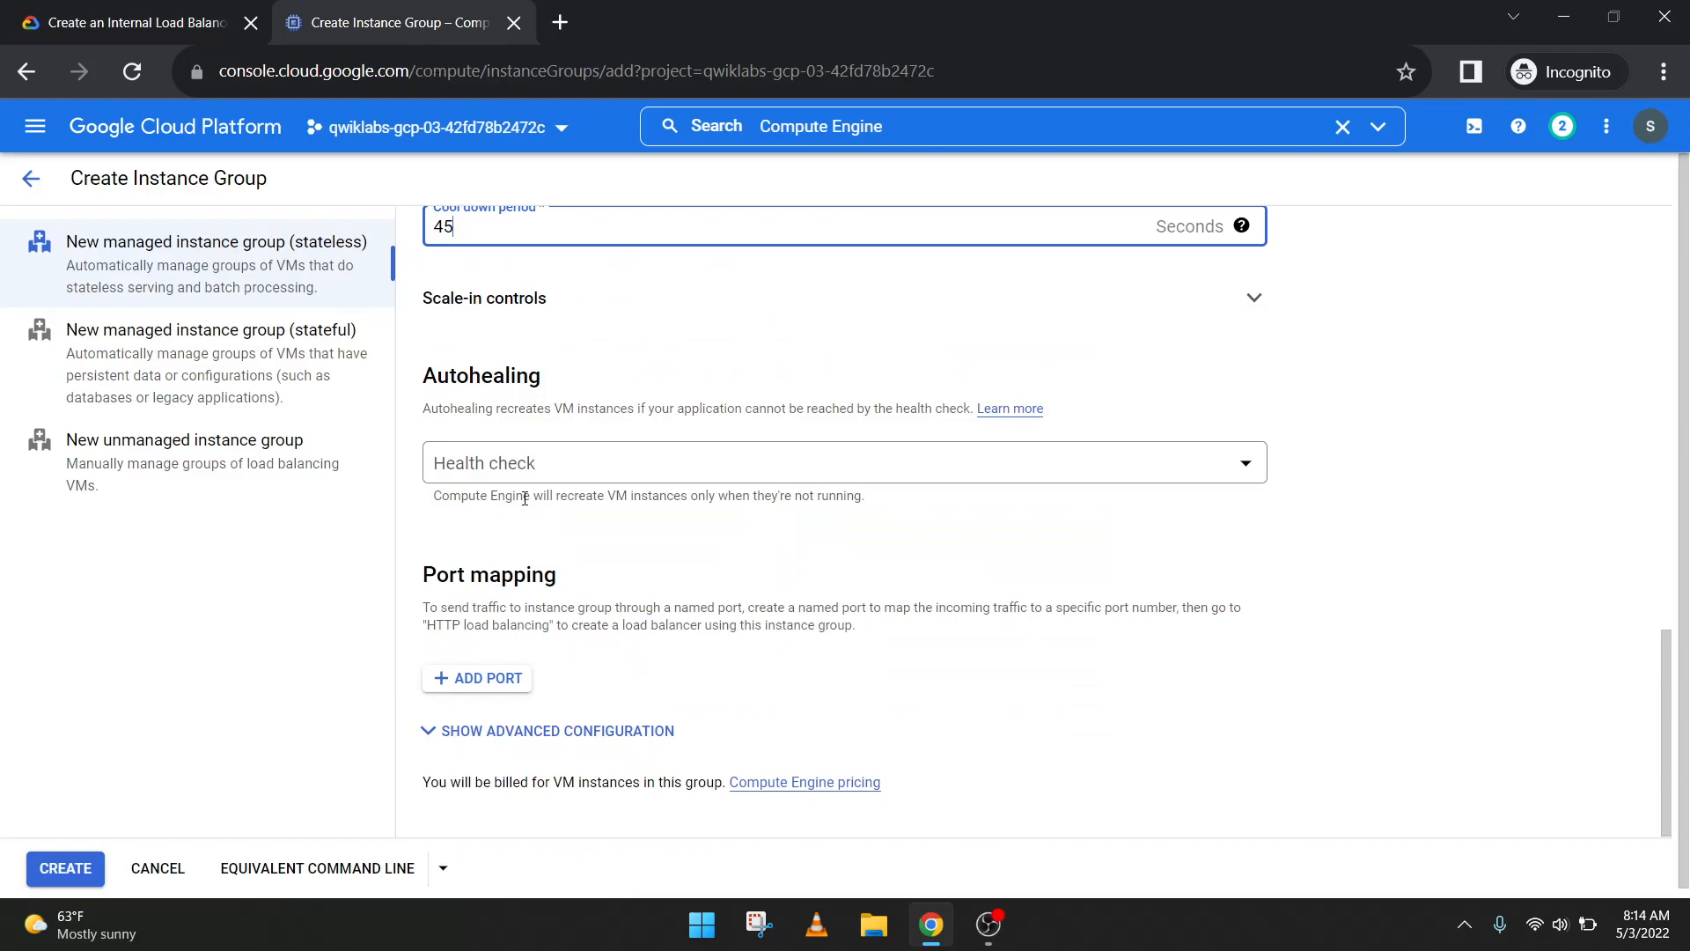
pyautogui.click(63, 871)
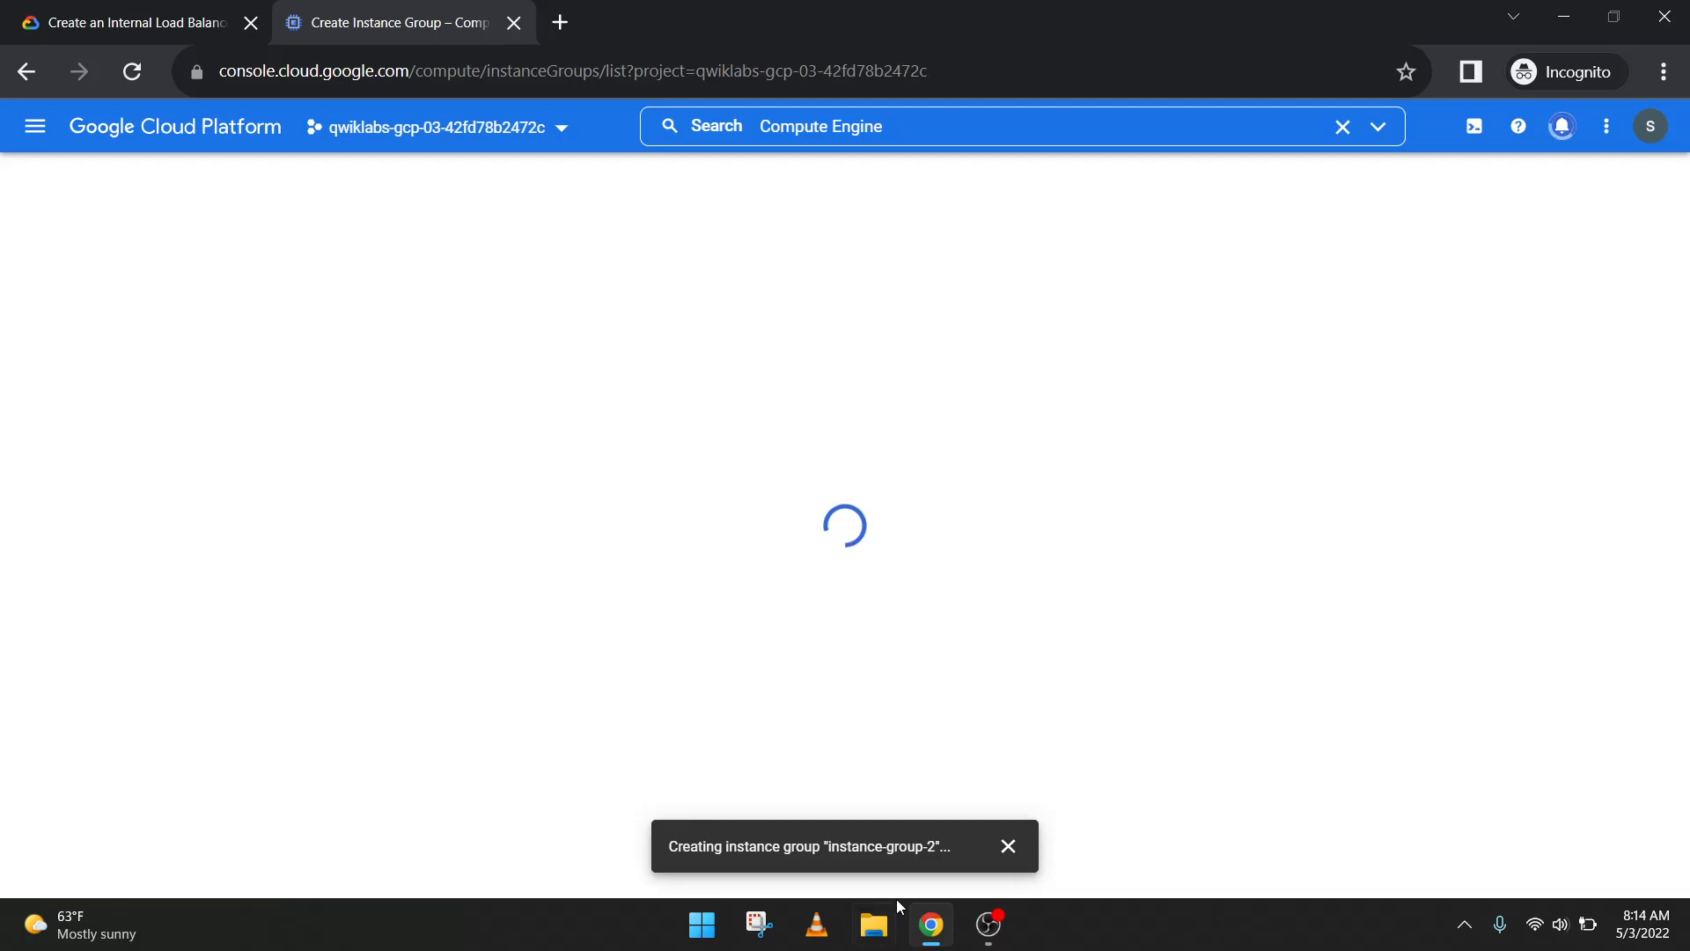
# Step: Check the notifications for the progress of instance-group-2 and refresh the instance groups list
pyautogui.click(1006, 846)
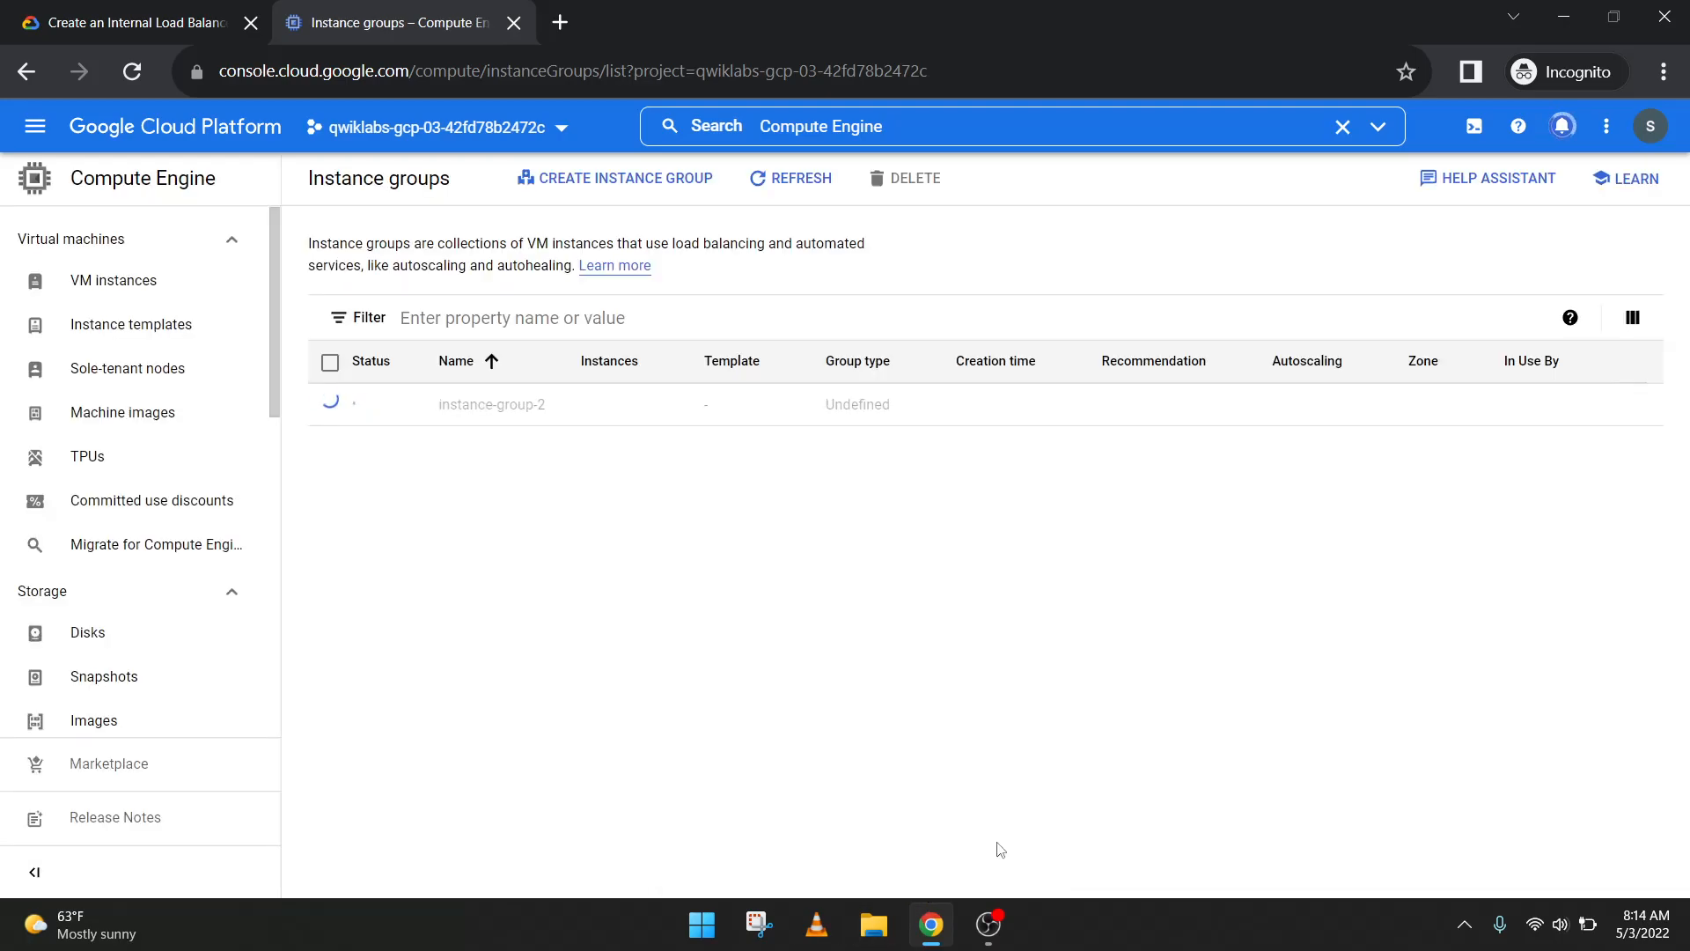
pyautogui.click(1566, 125)
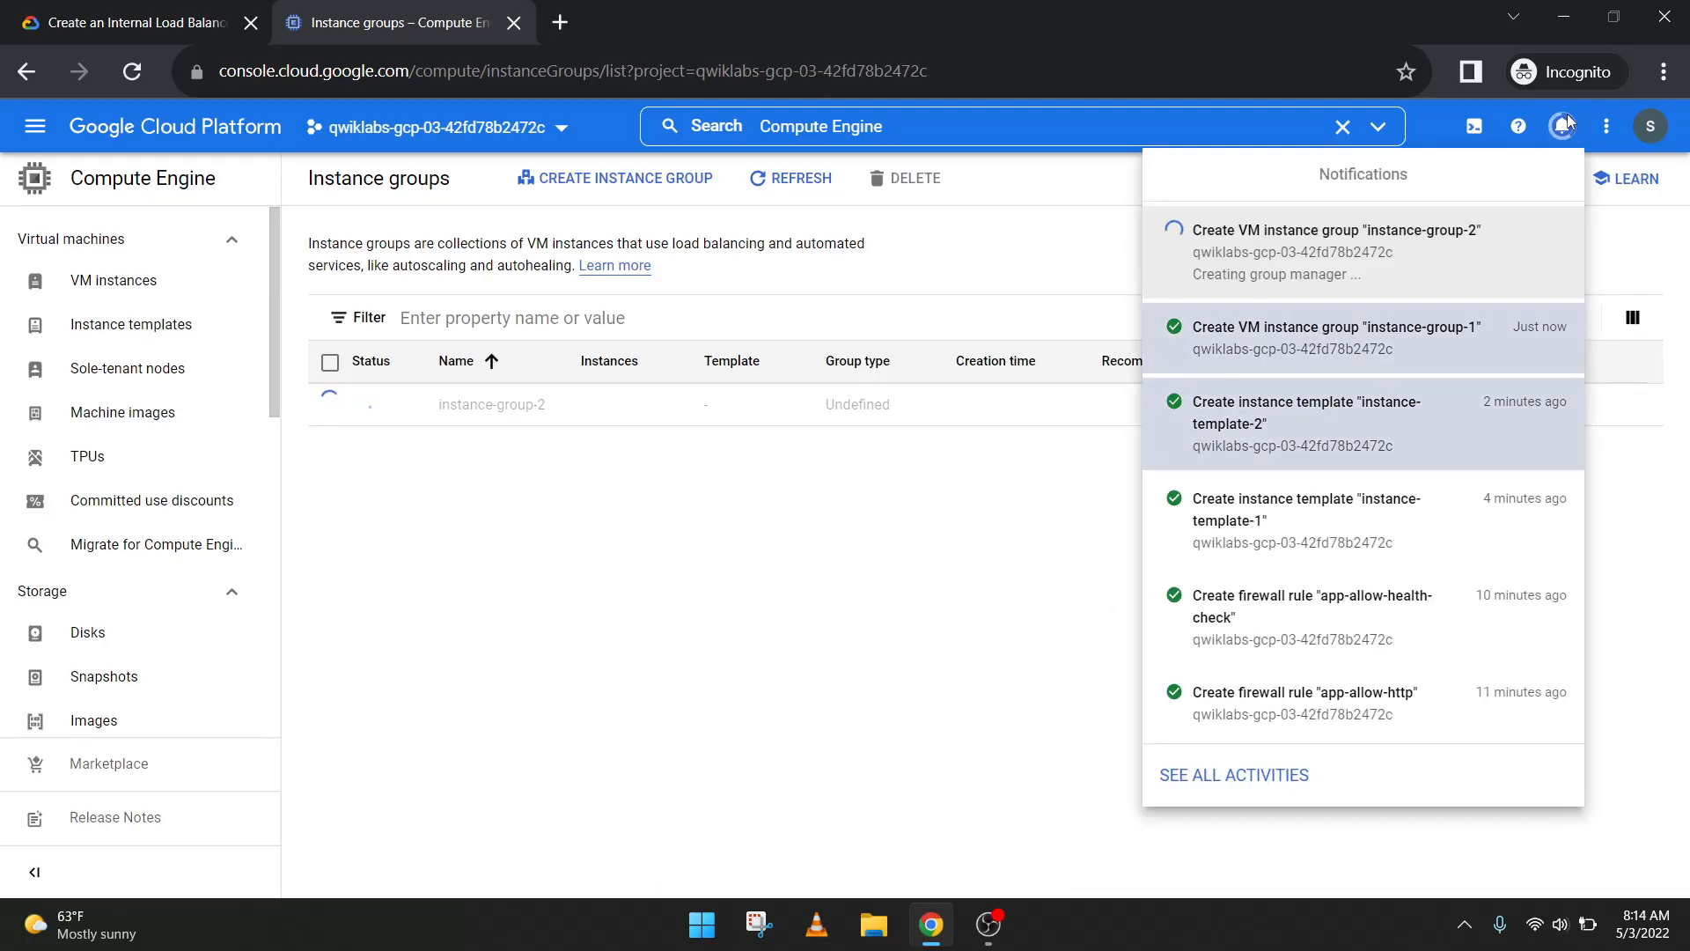
pyautogui.click(1078, 481)
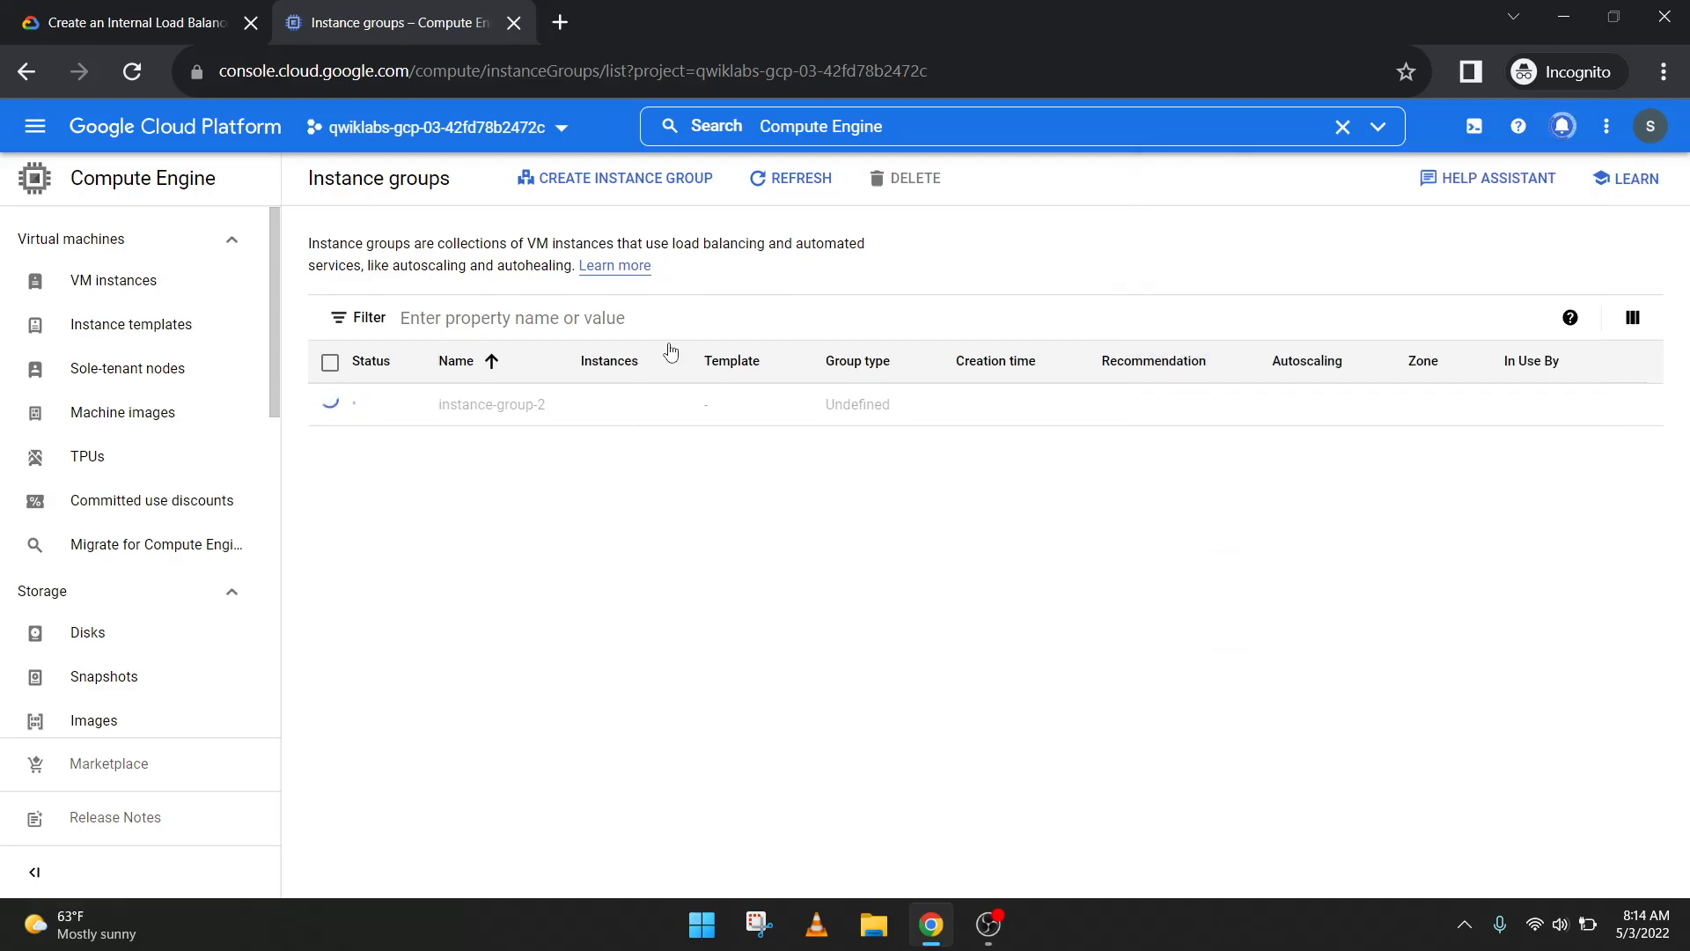
pyautogui.click(791, 178)
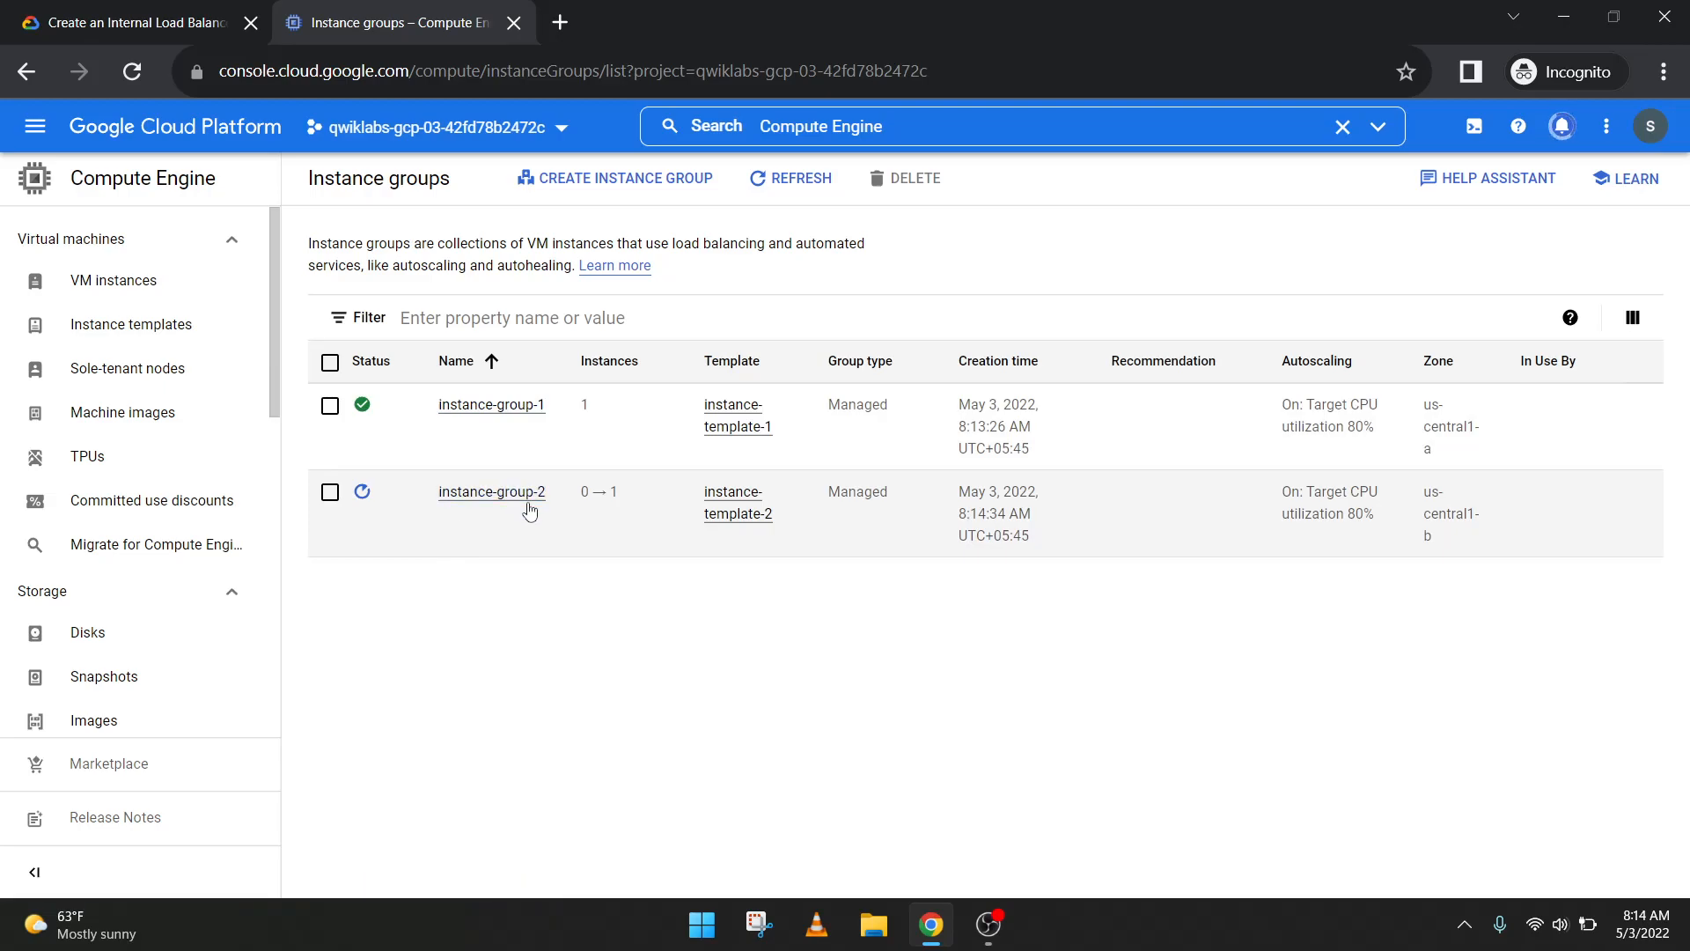
# Step: Read the lab's Verify the backends instructions and check the notifications for instance-group-2's creation
pyautogui.click(141, 7)
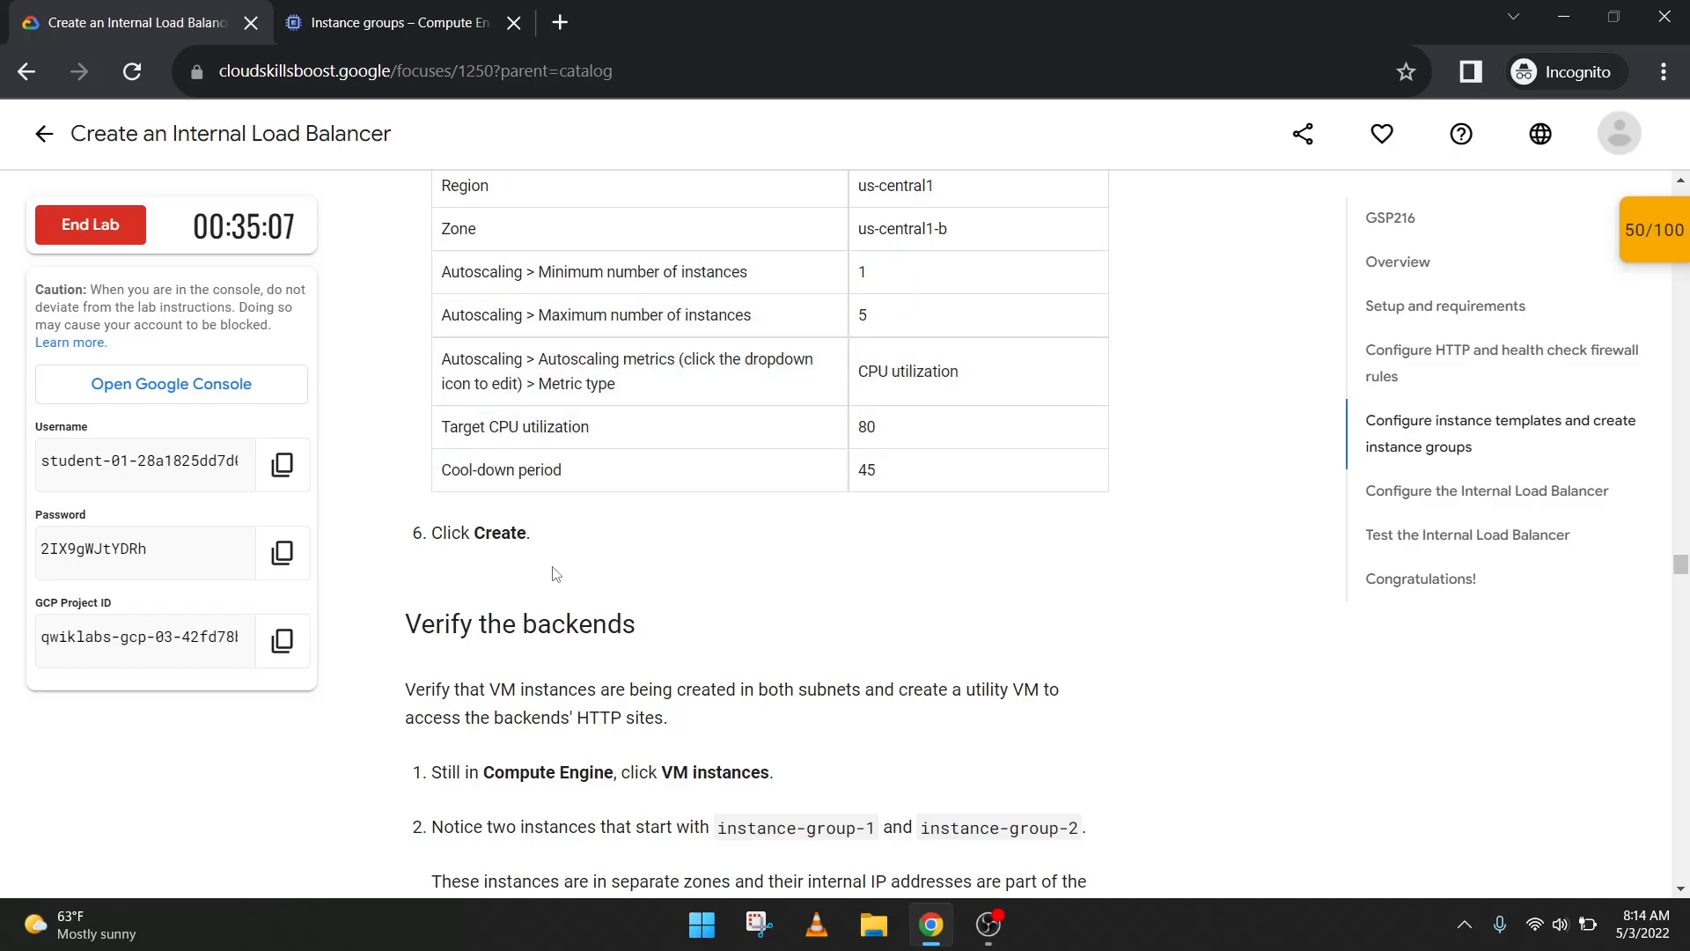
pyautogui.scroll(-1, 555, 574)
pyautogui.scroll(-1, 549, 582)
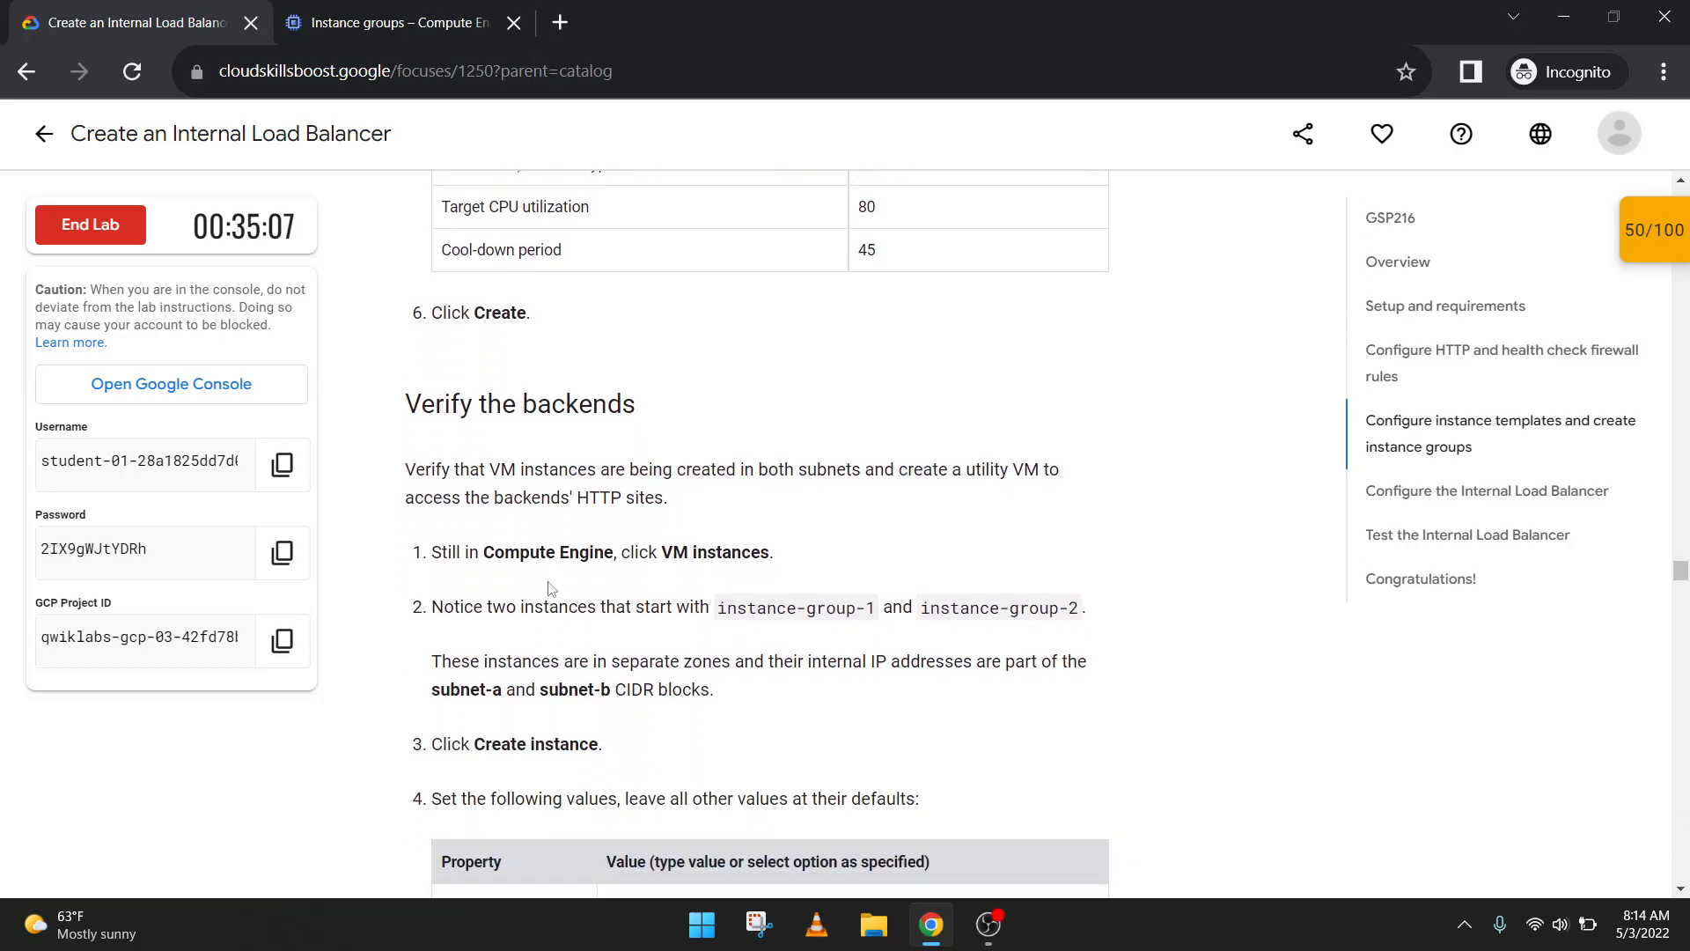
pyautogui.scroll(-1, 547, 587)
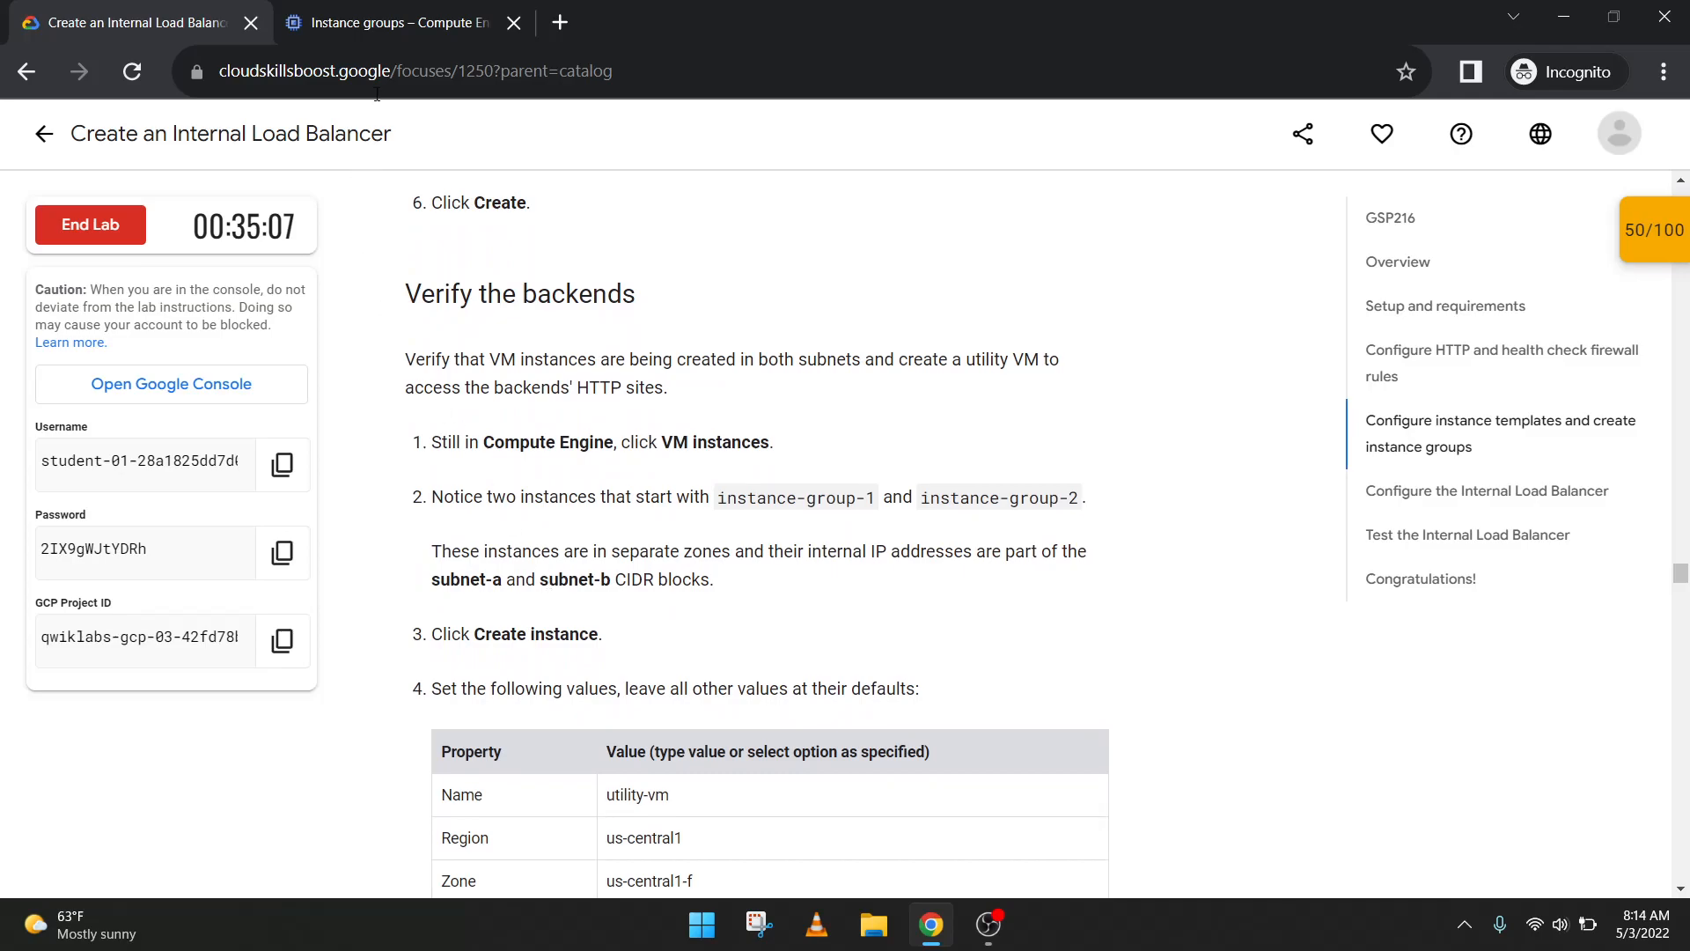
pyautogui.click(387, 22)
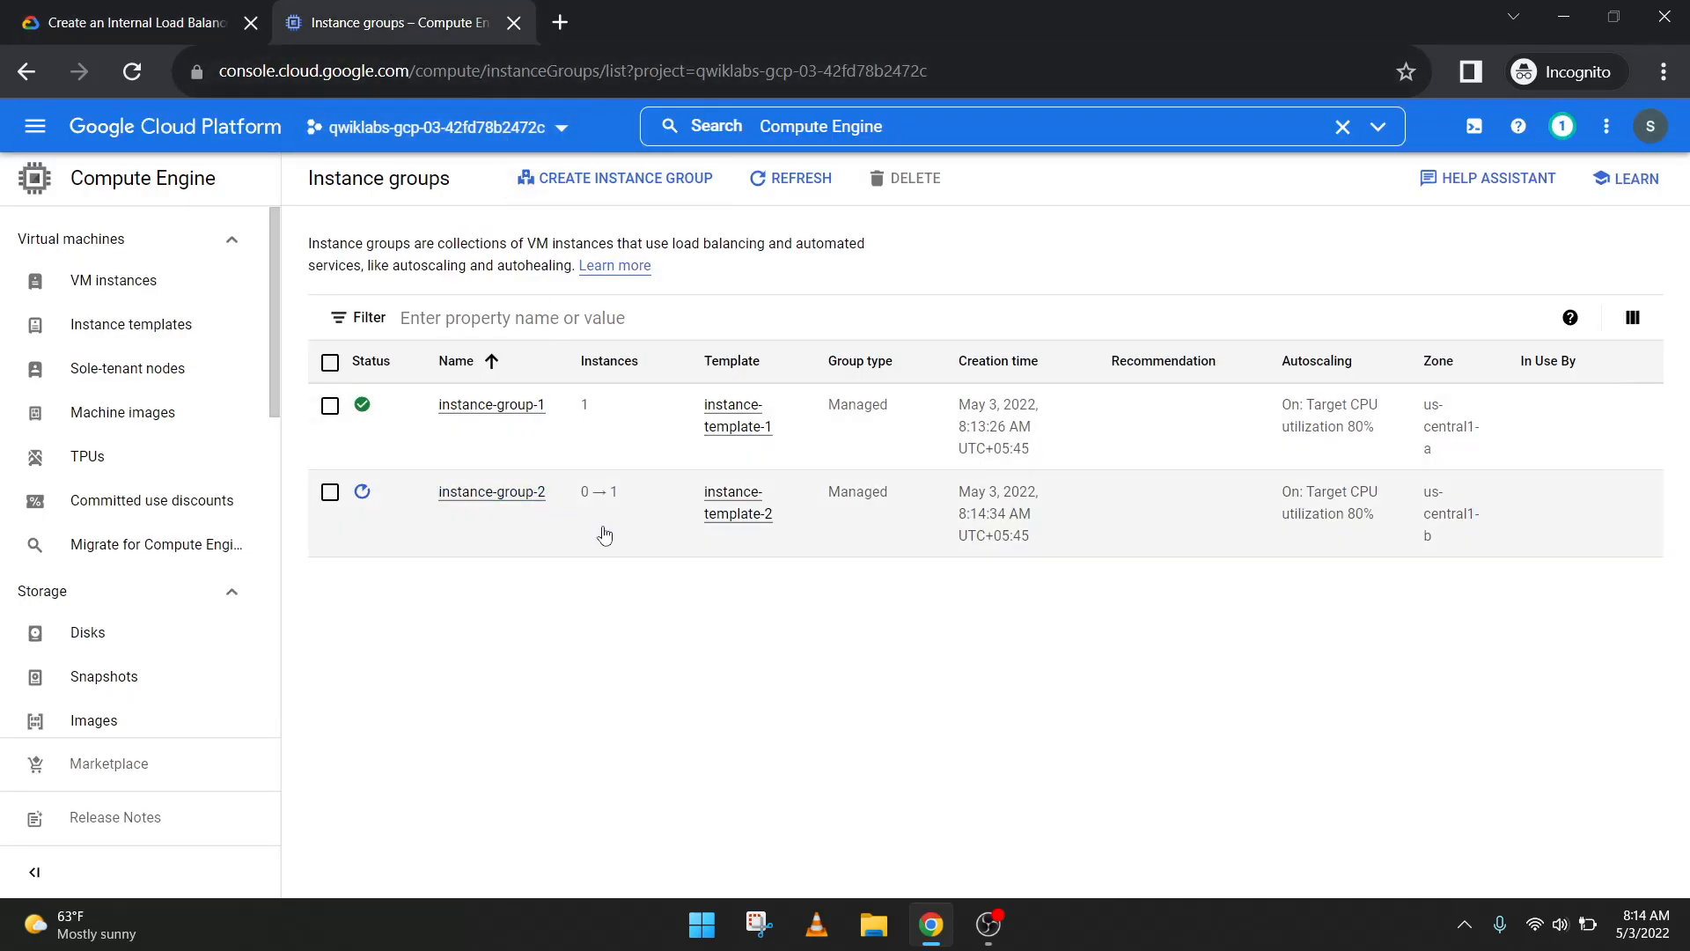
pyautogui.click(1579, 130)
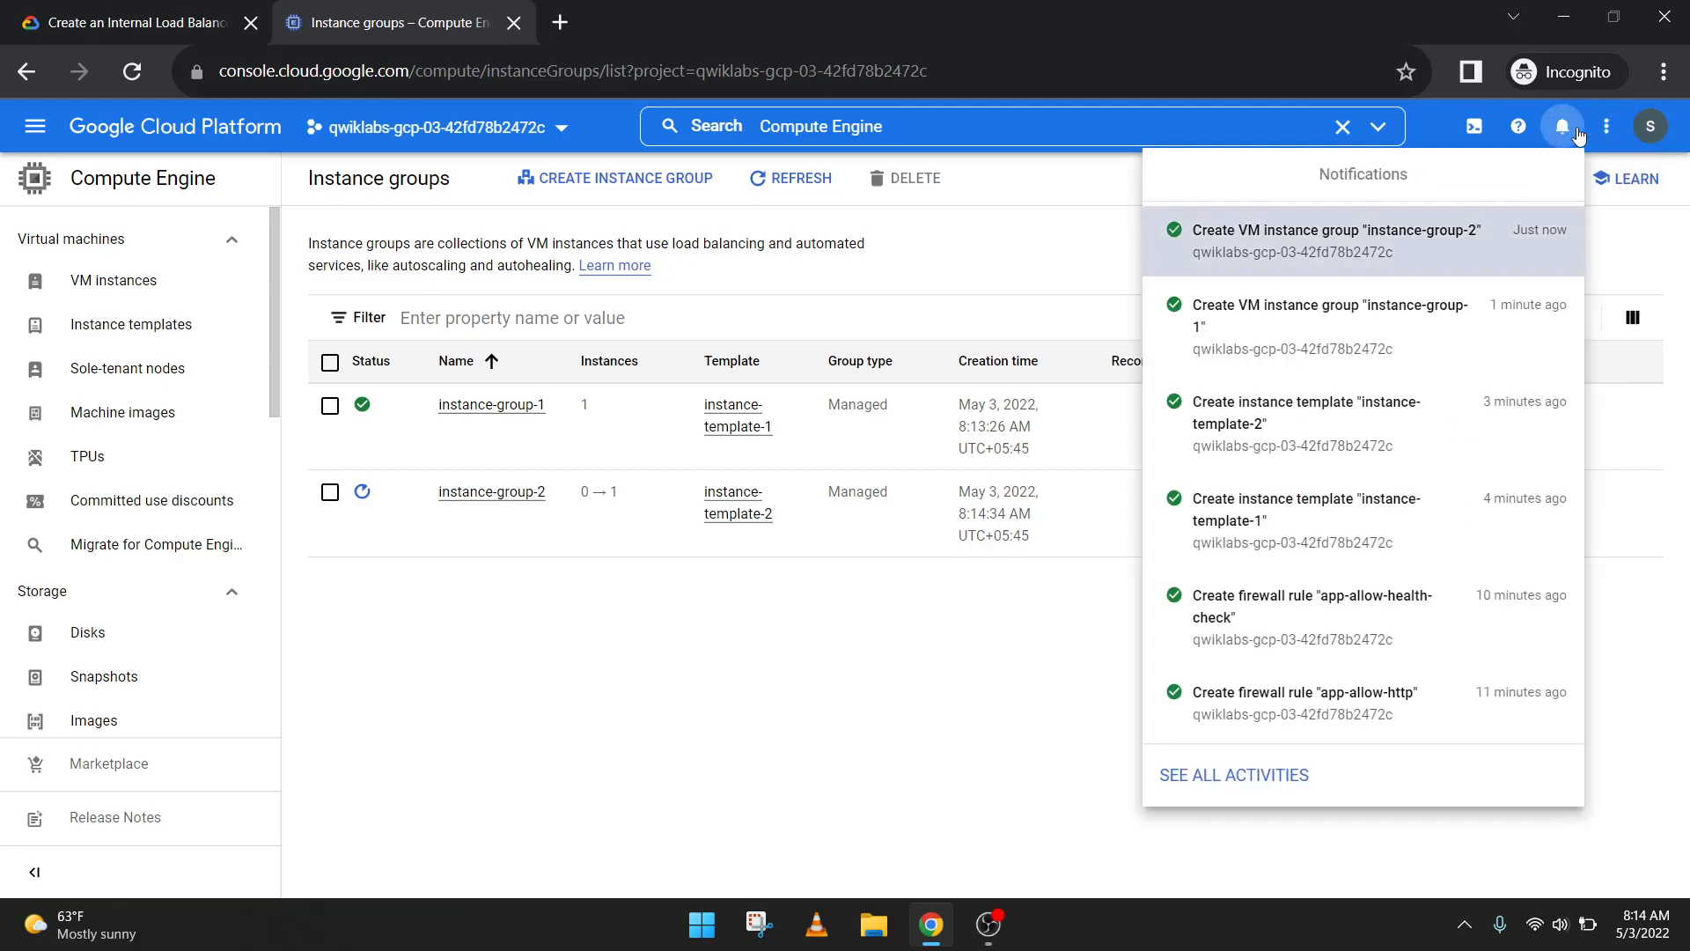
pyautogui.click(713, 603)
# Step: Open the Compute Engine VM instances list as directed by the lab instructions
pyautogui.click(176, 25)
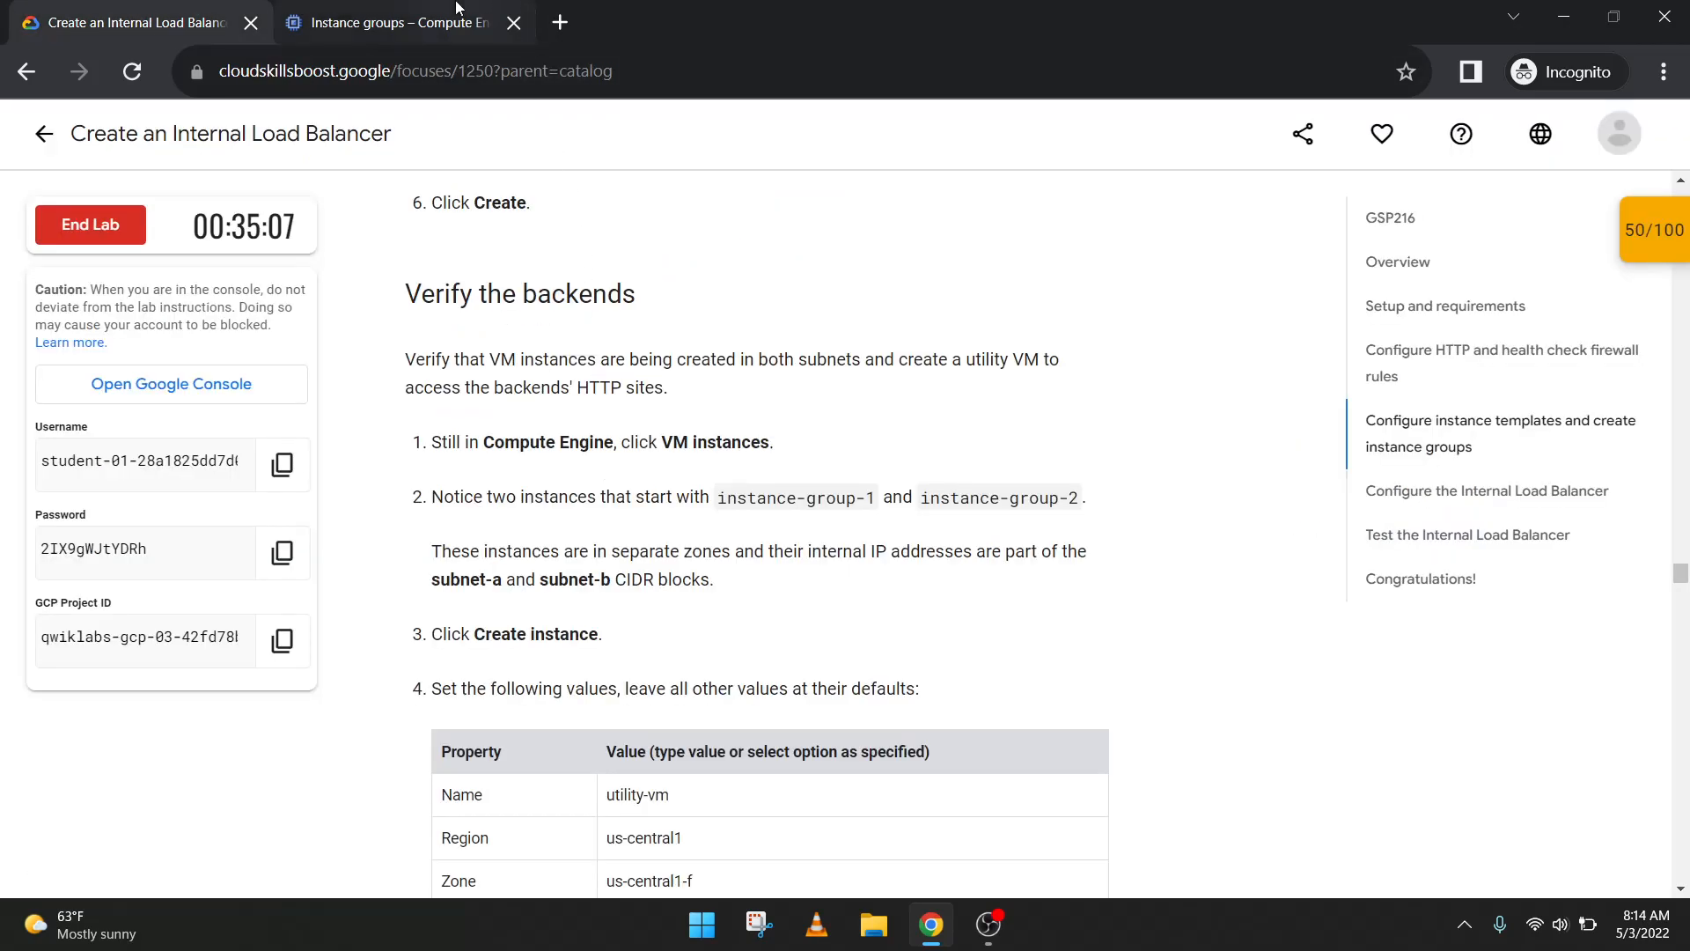
pyautogui.click(401, 22)
pyautogui.click(122, 286)
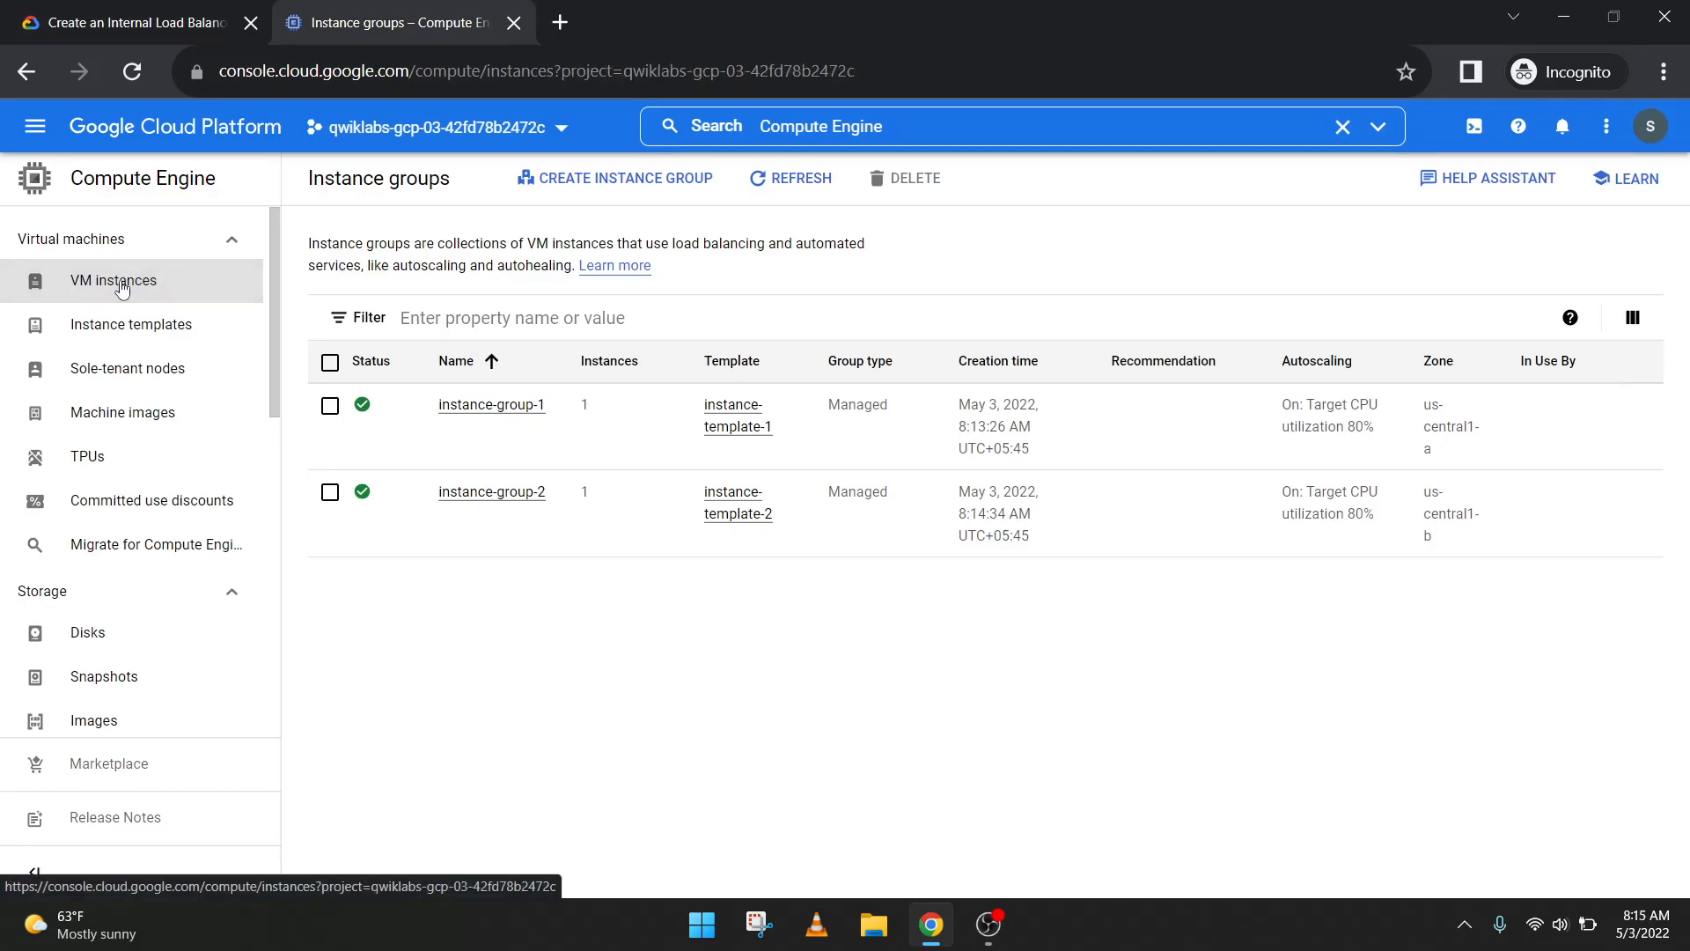
pyautogui.click(134, 8)
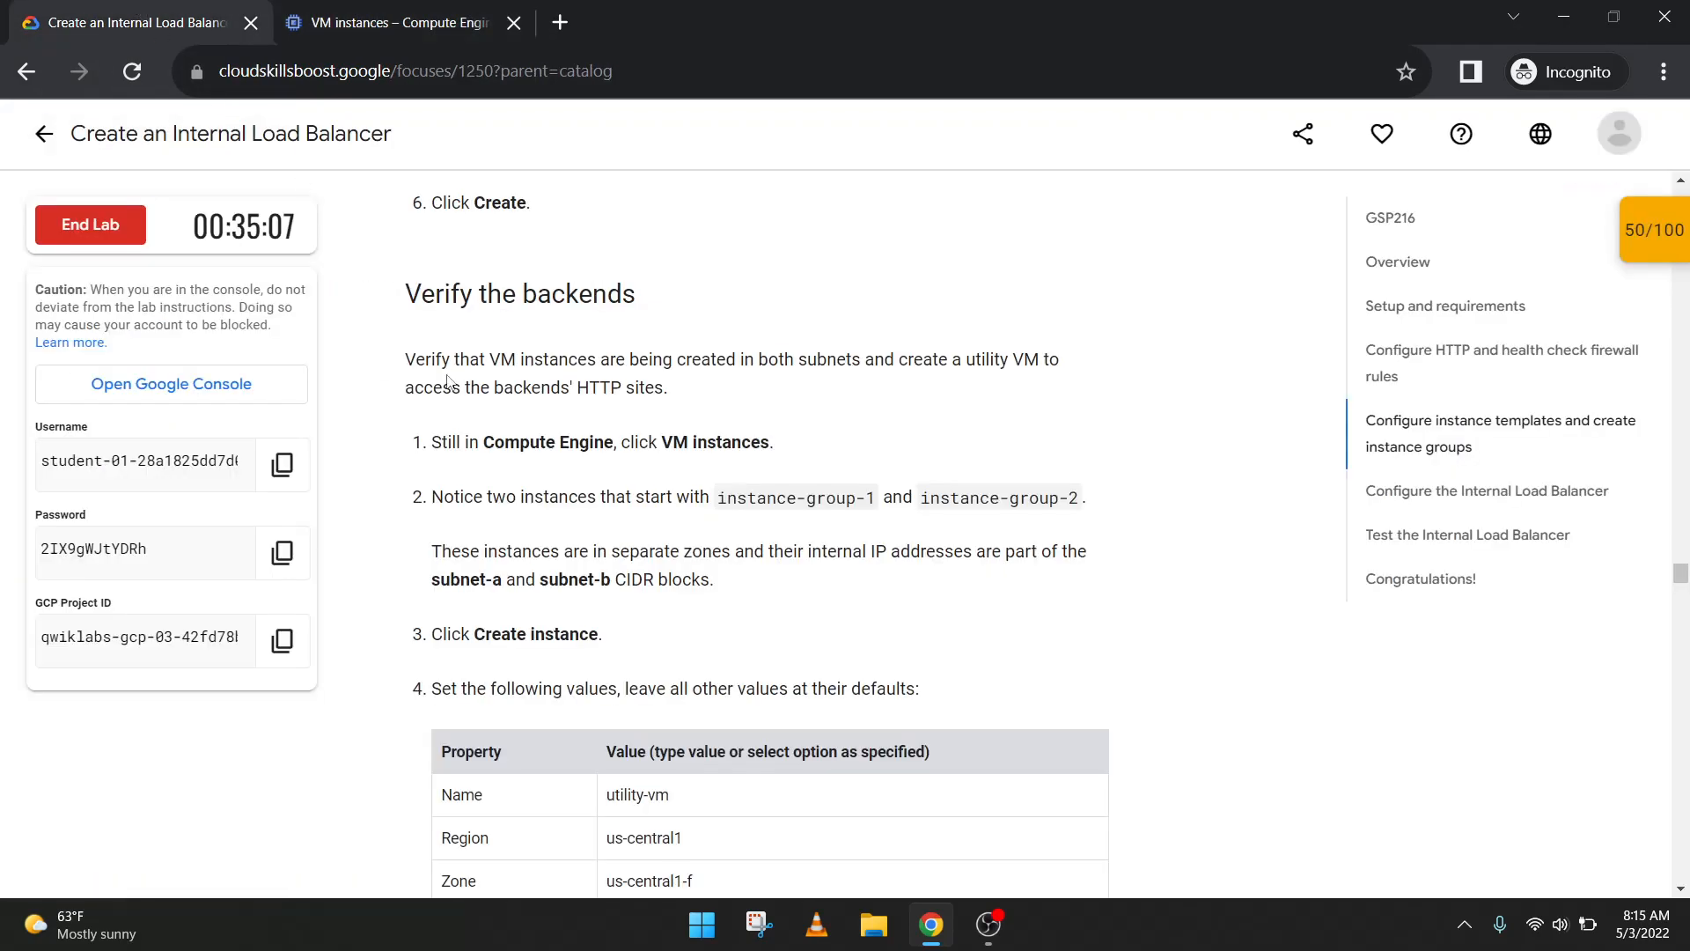
pyautogui.click(401, 22)
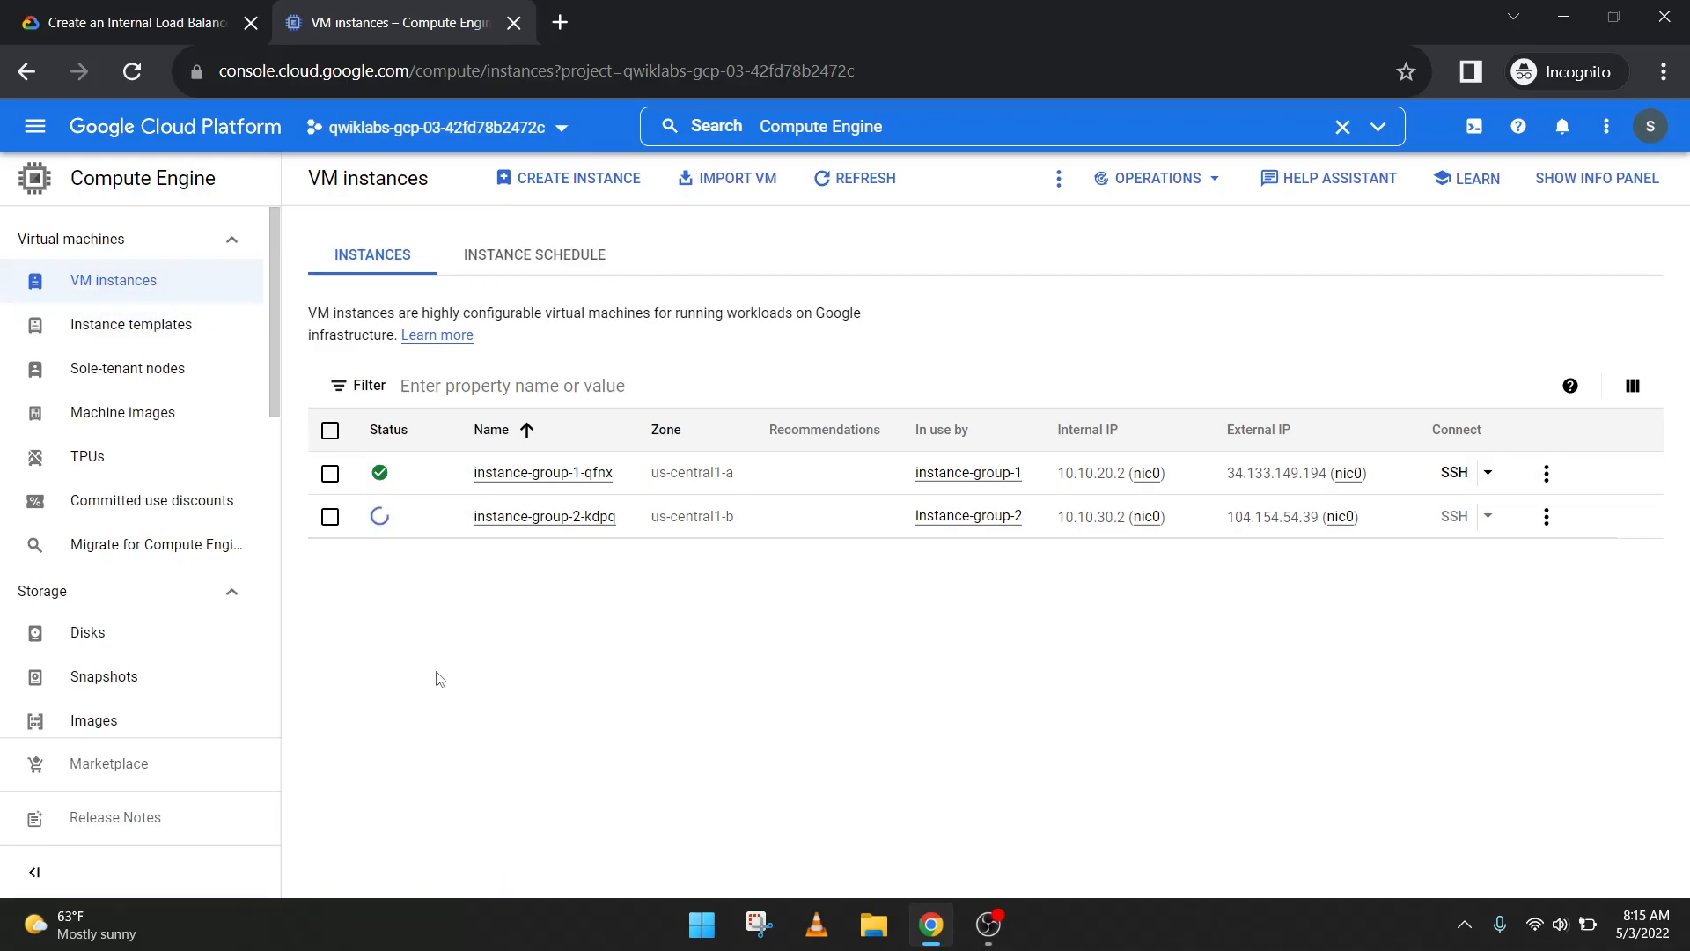
# Step: Check the notifications and compare the two group instances in the VM list with the lab instructions
pyautogui.moveTo(435, 499)
pyautogui.click(1565, 137)
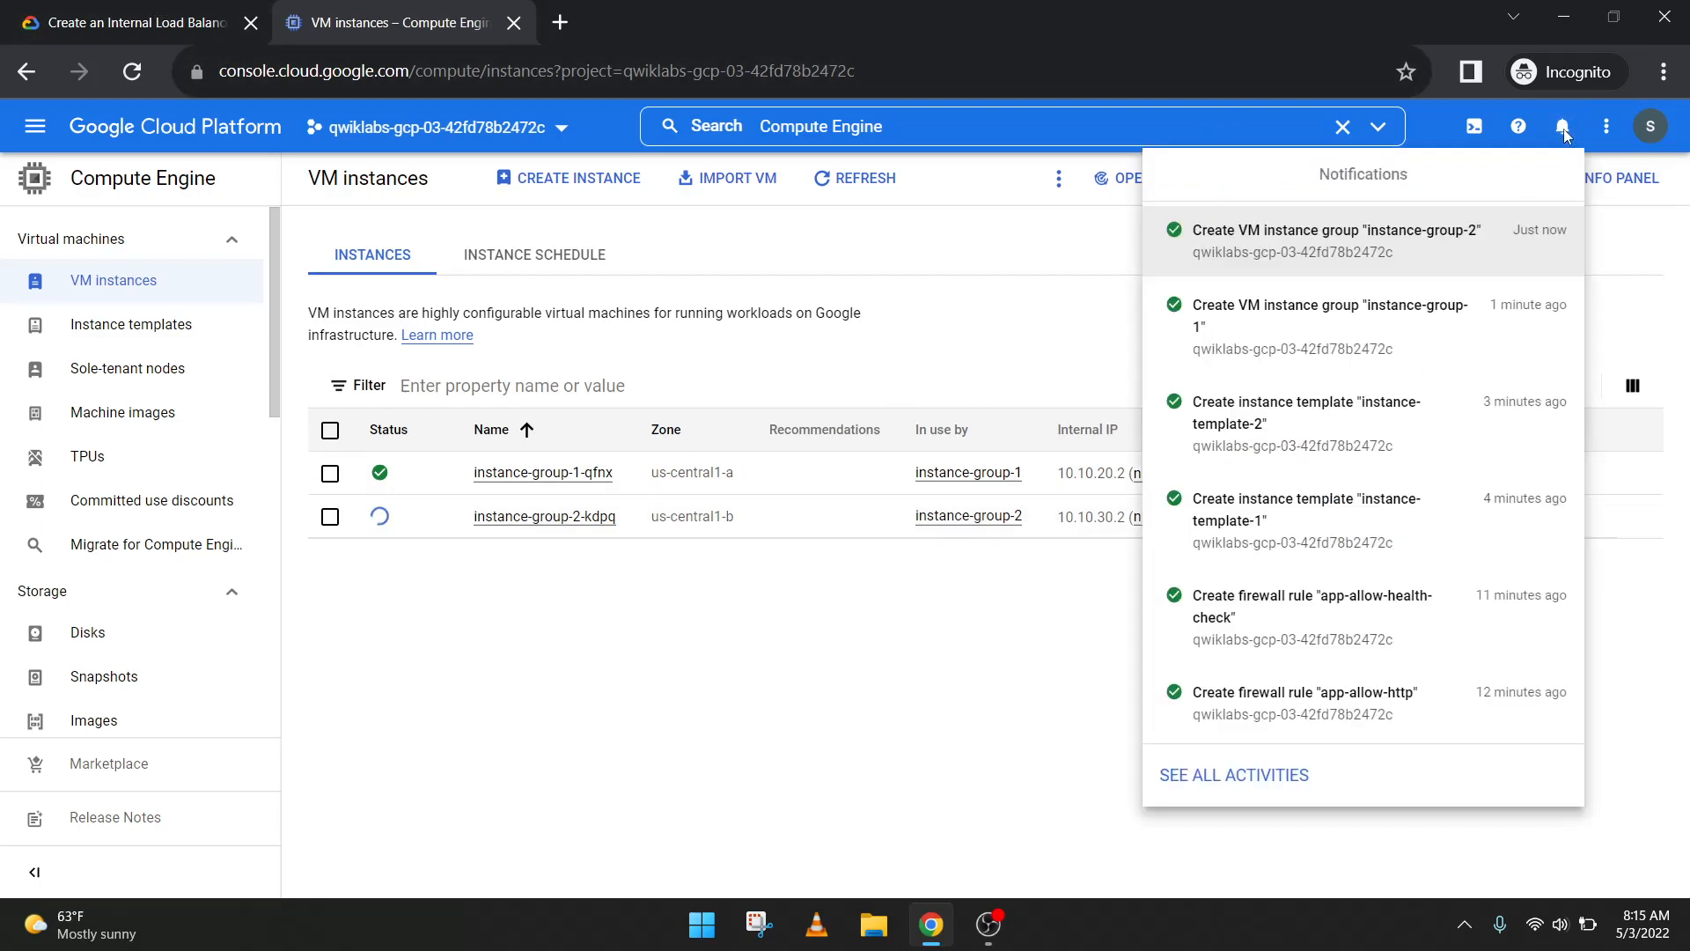
pyautogui.click(1564, 132)
pyautogui.click(35, 22)
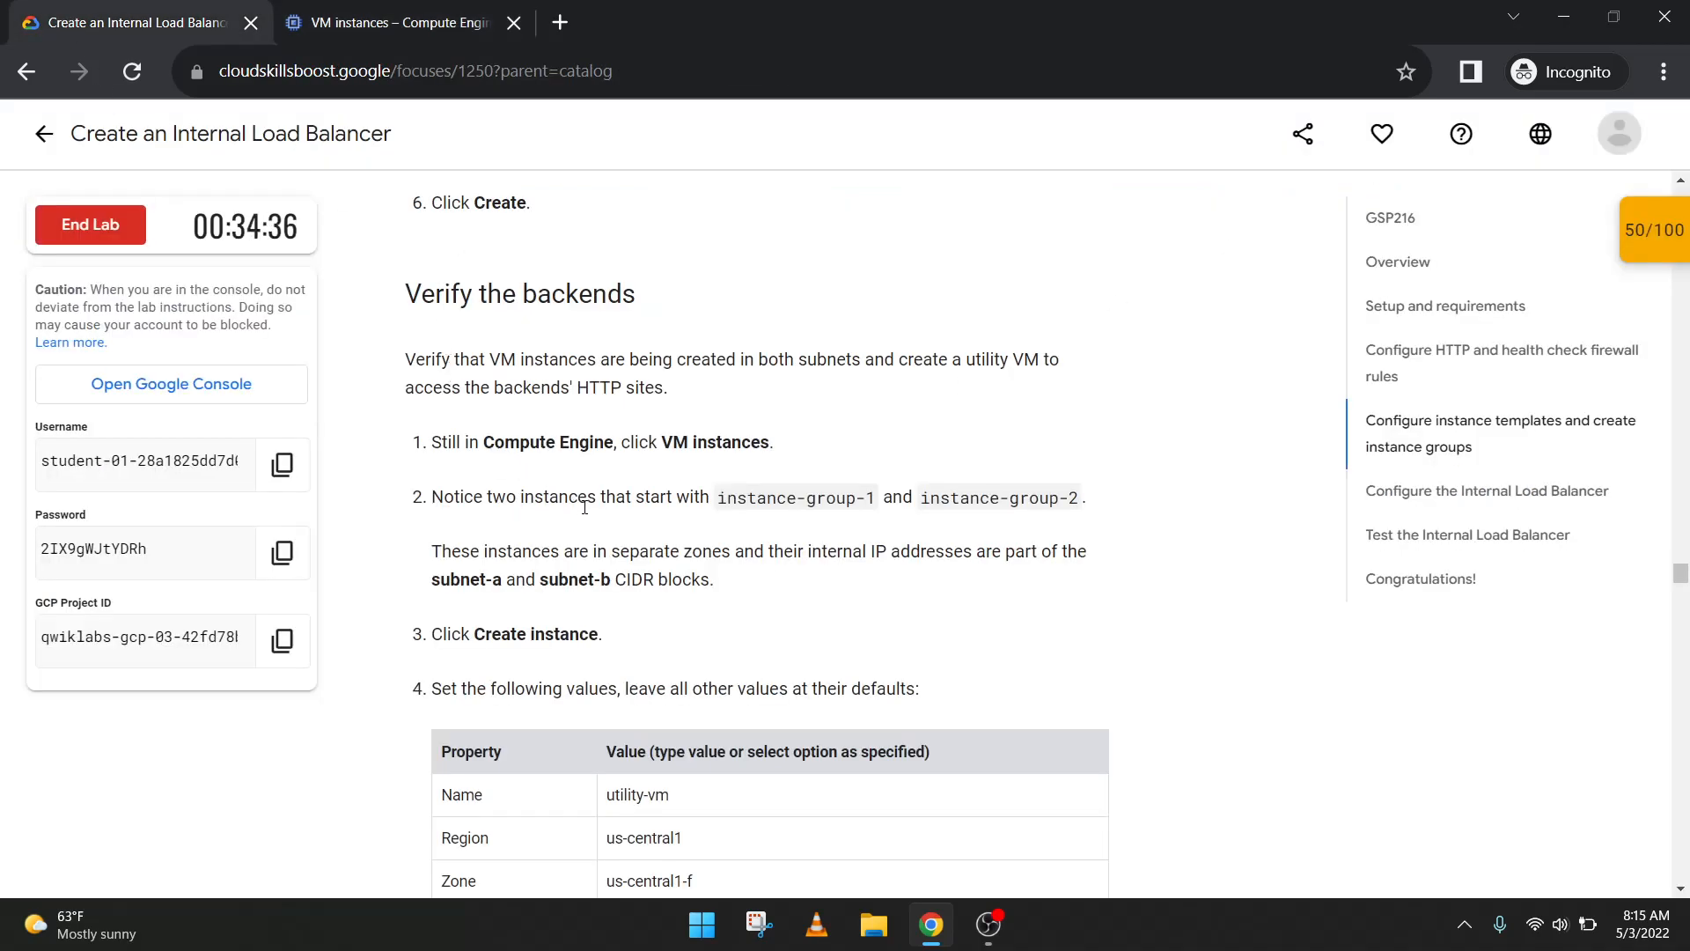
pyautogui.click(396, 19)
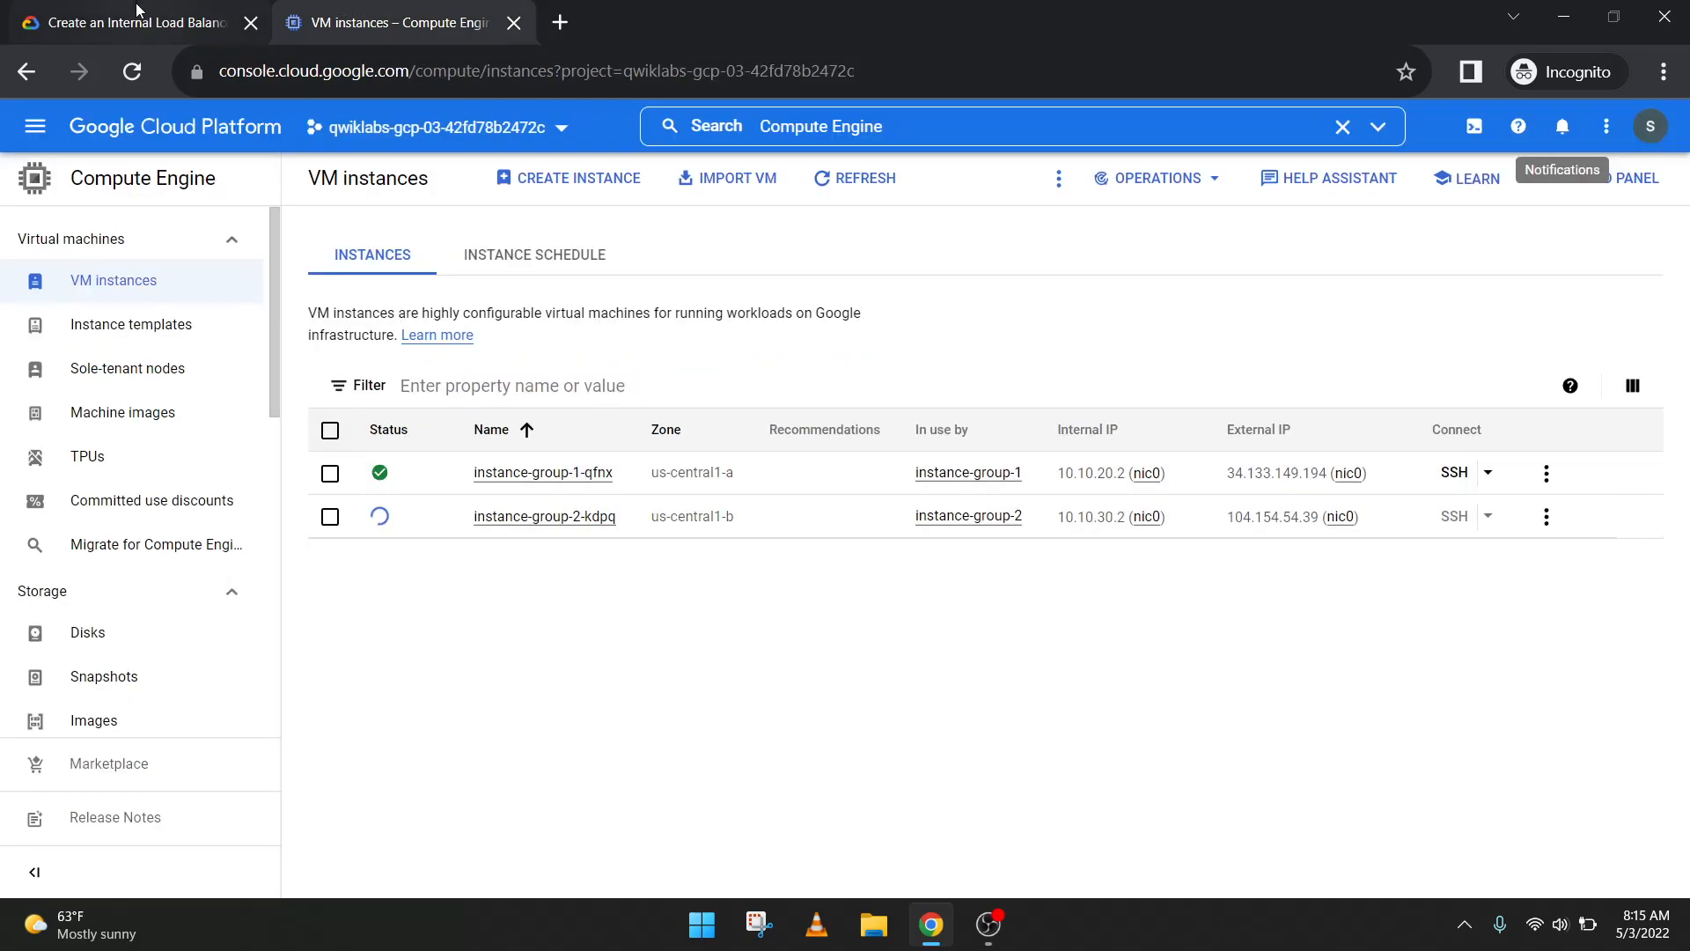
pyautogui.click(176, 22)
pyautogui.click(369, 22)
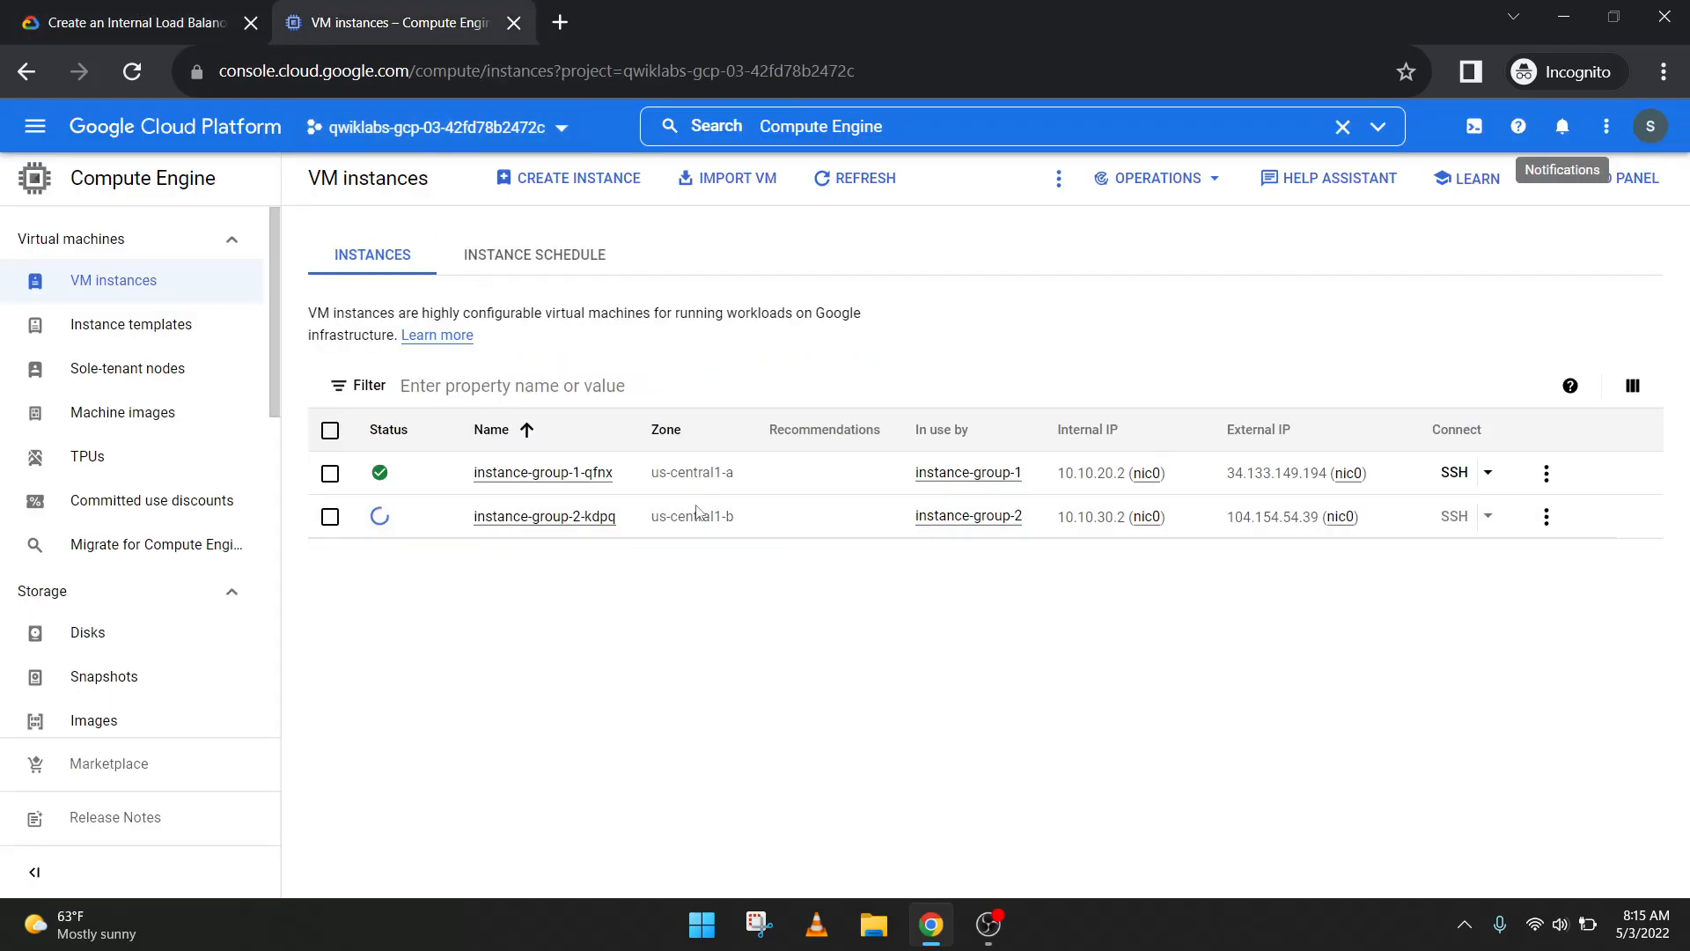
# Step: Read the utility VM values in the lab instructions and refresh the VM instances list
pyautogui.click(95, 29)
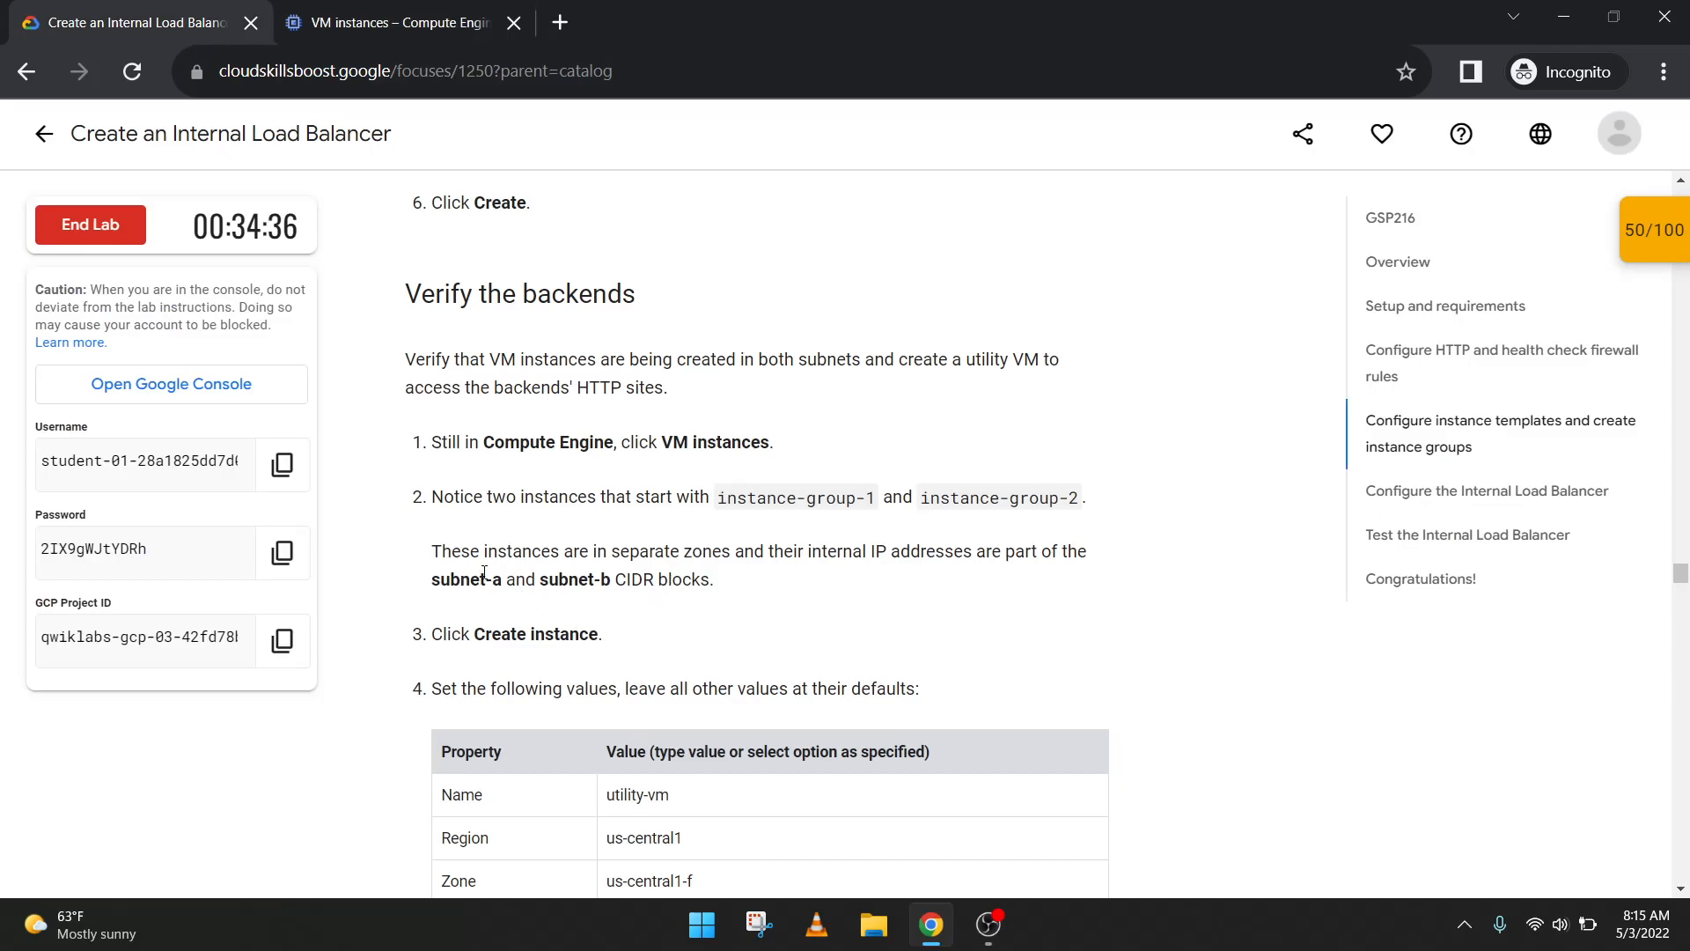
pyautogui.scroll(-1, 495, 625)
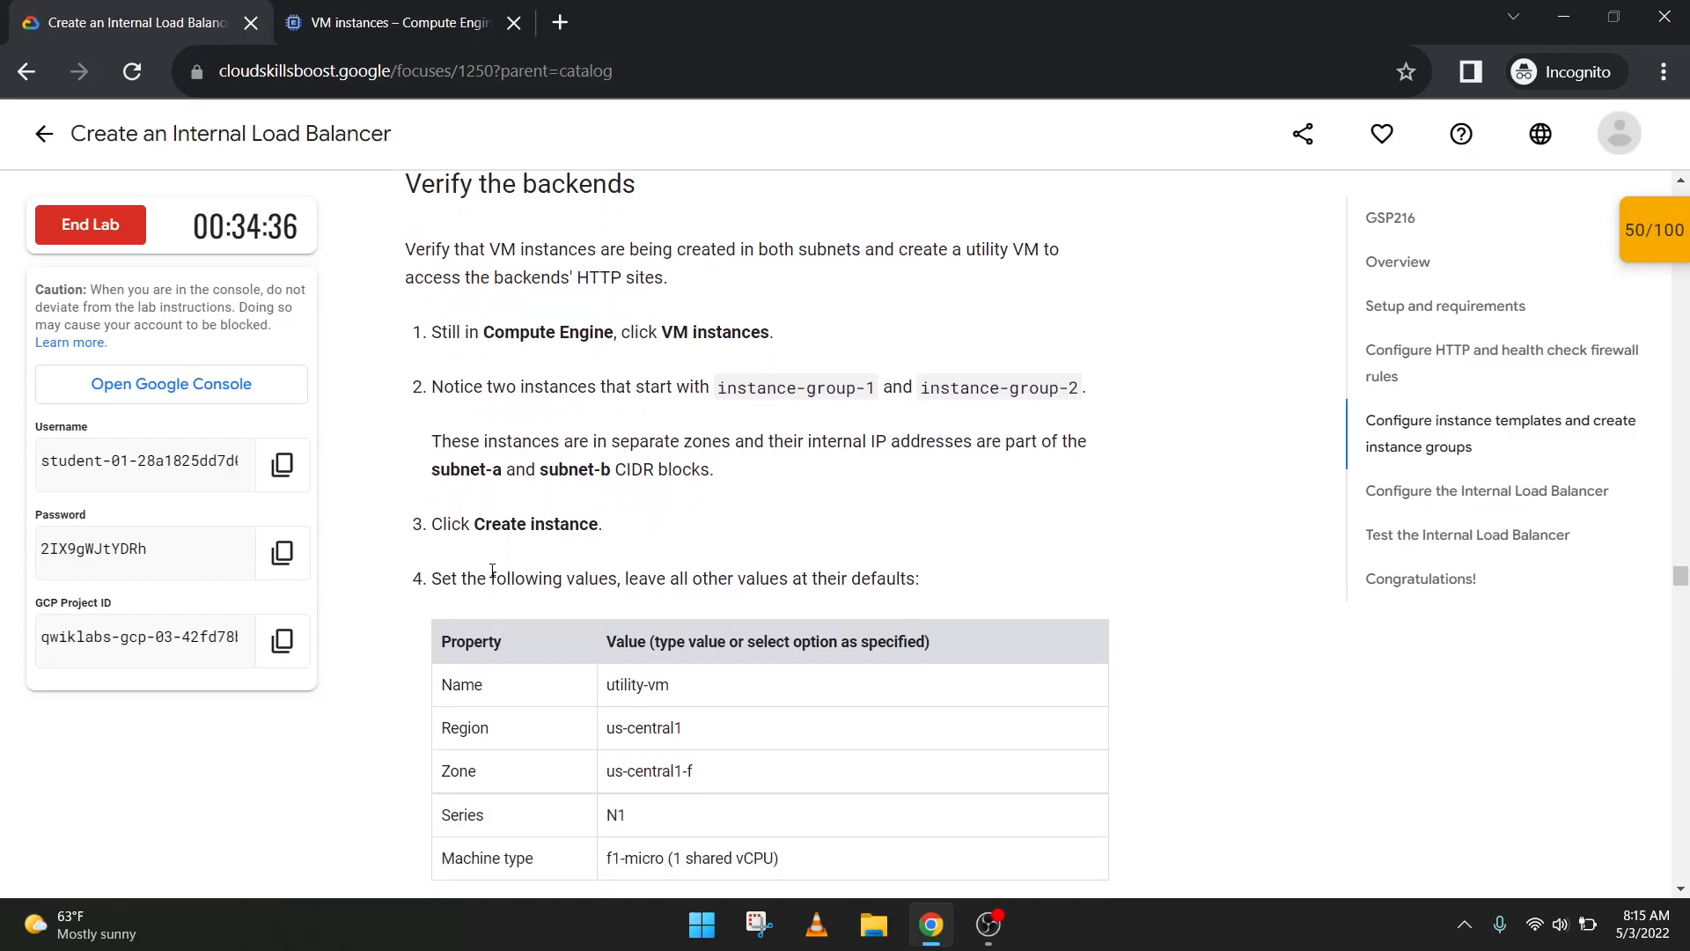
pyautogui.click(380, 8)
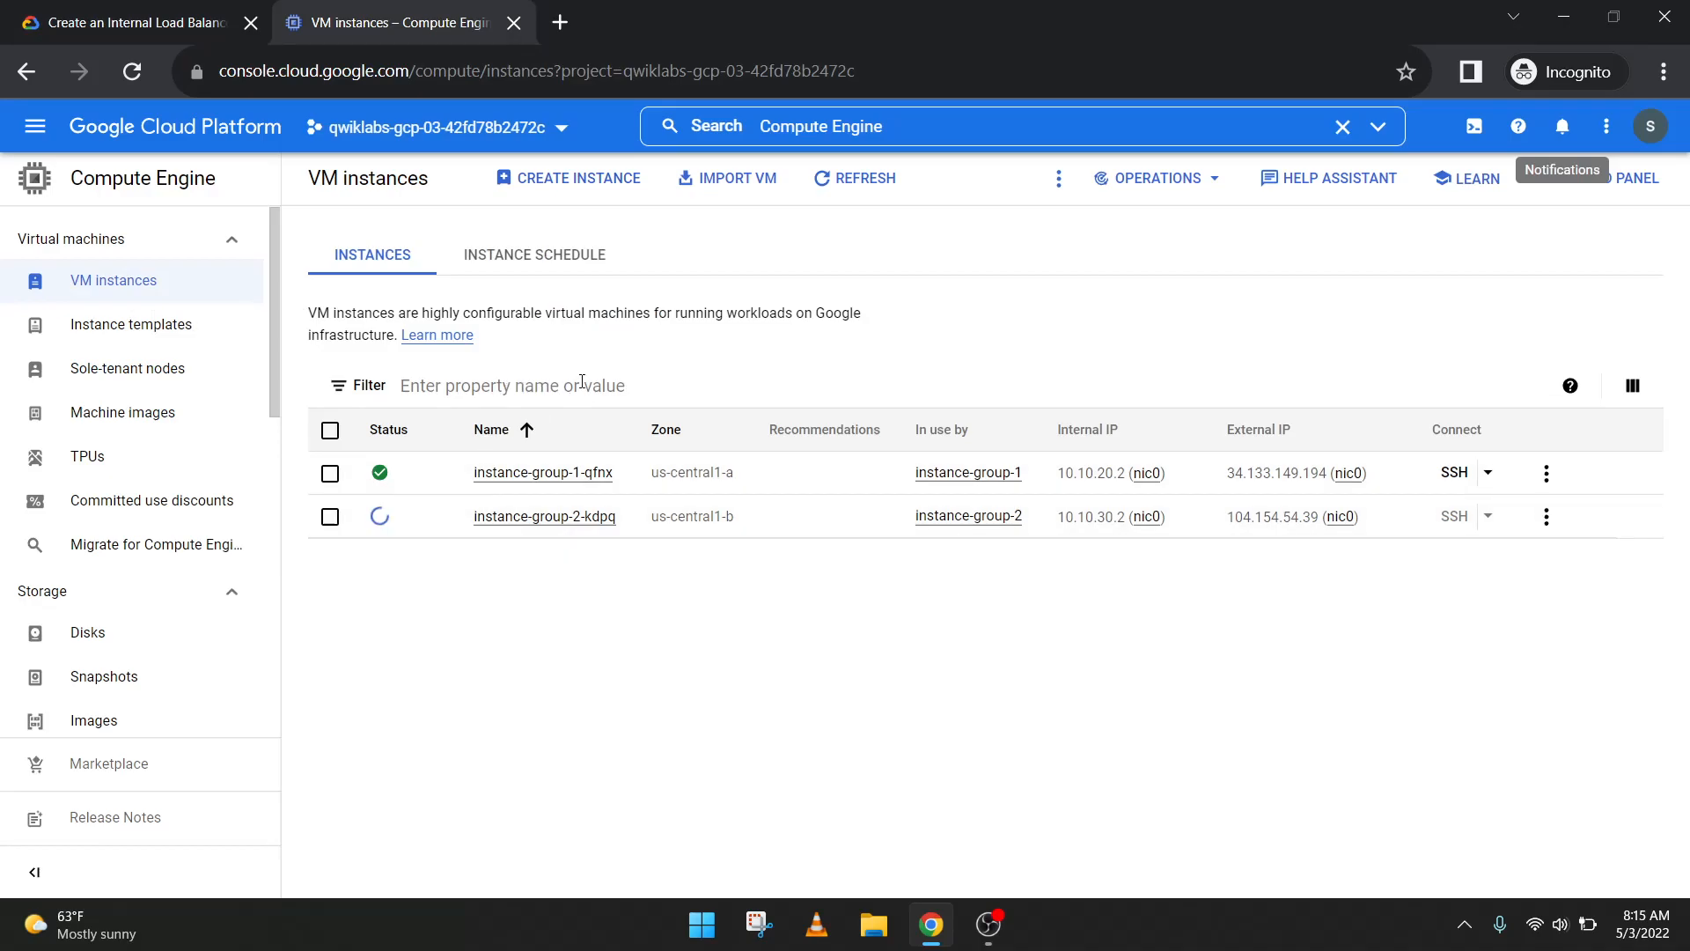
pyautogui.click(867, 179)
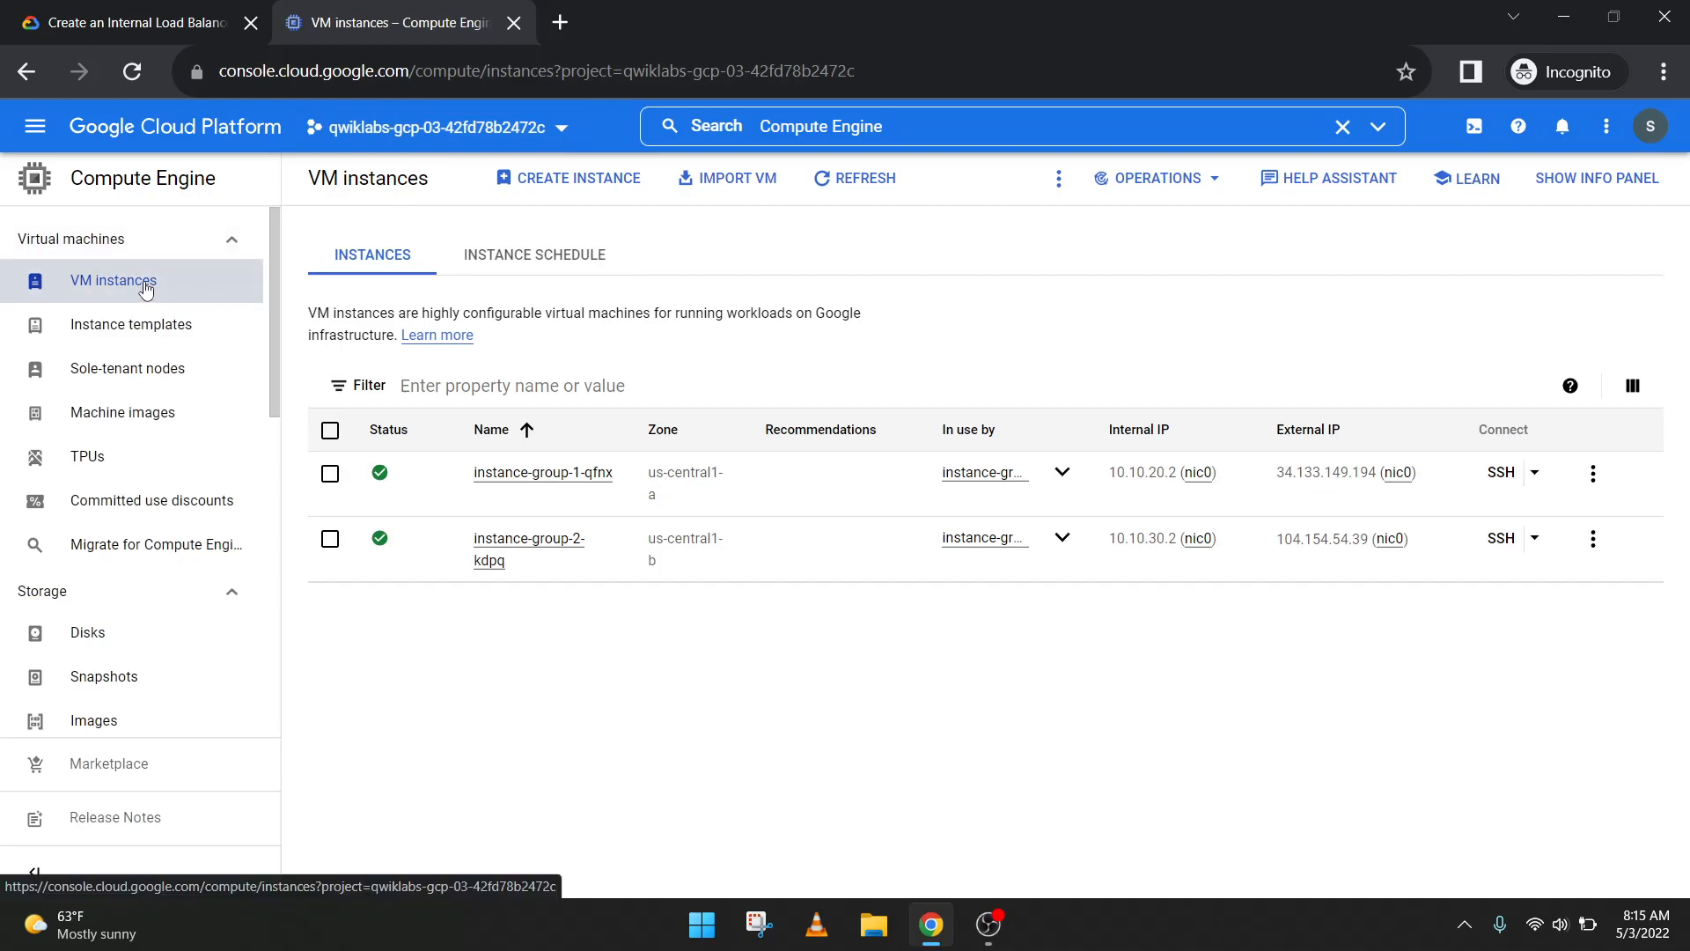
# Step: Start creating a new VM instance and name it utility-vm as given in the lab instructions
pyautogui.click(132, 22)
pyautogui.click(393, 22)
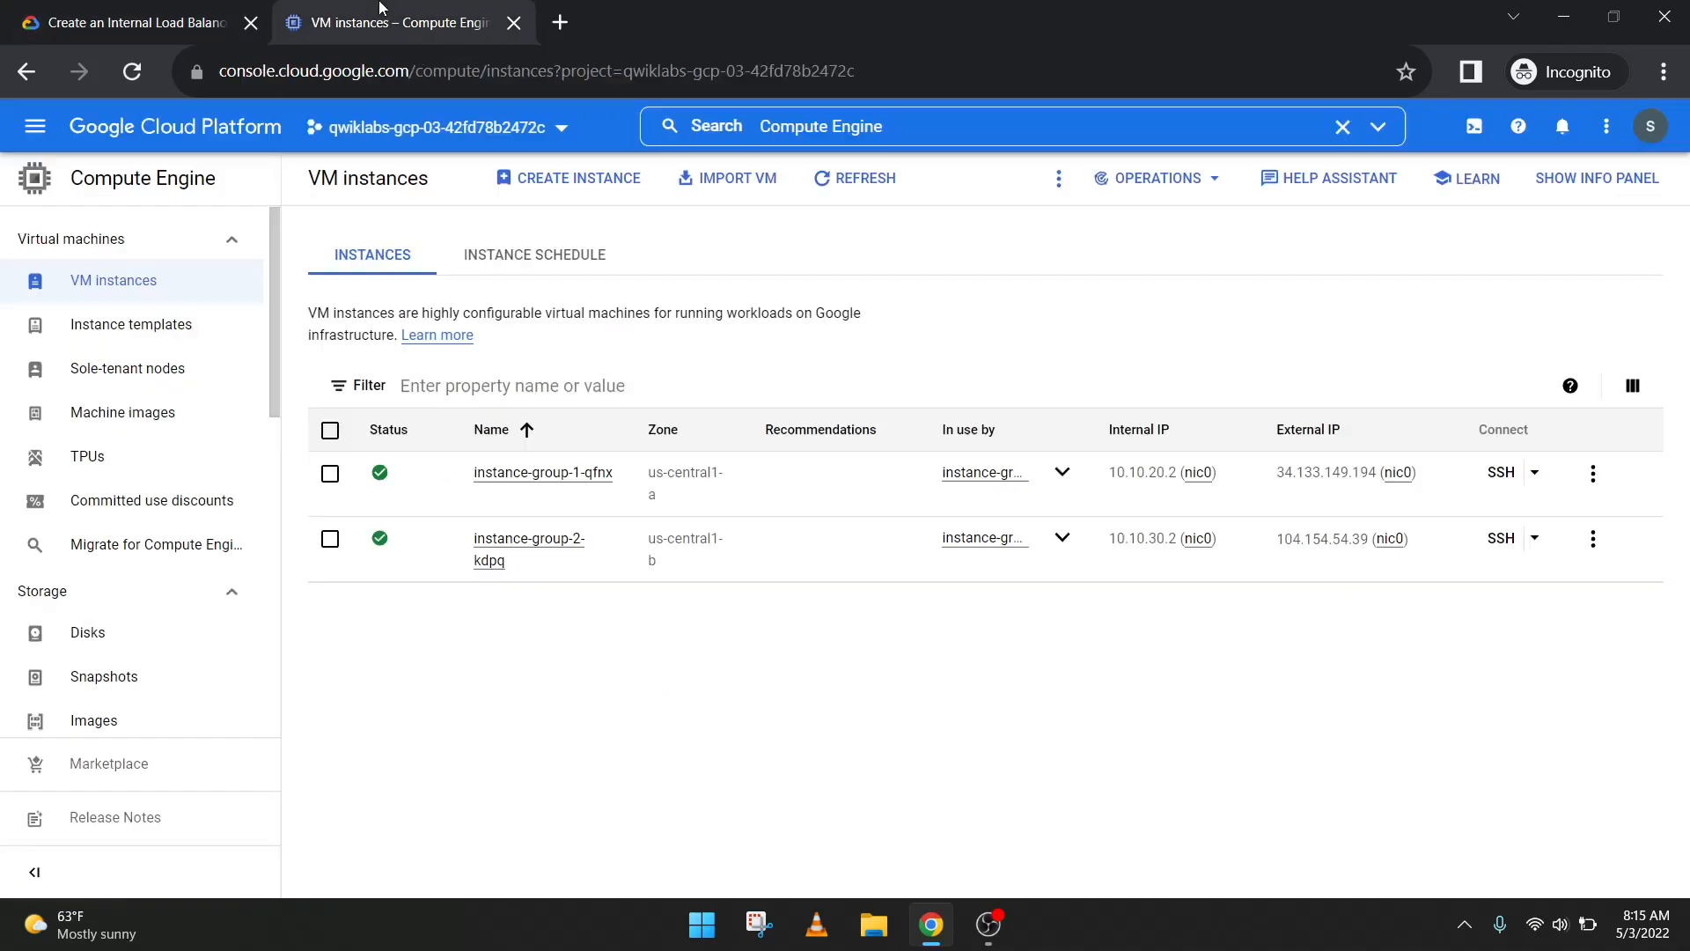
pyautogui.click(541, 176)
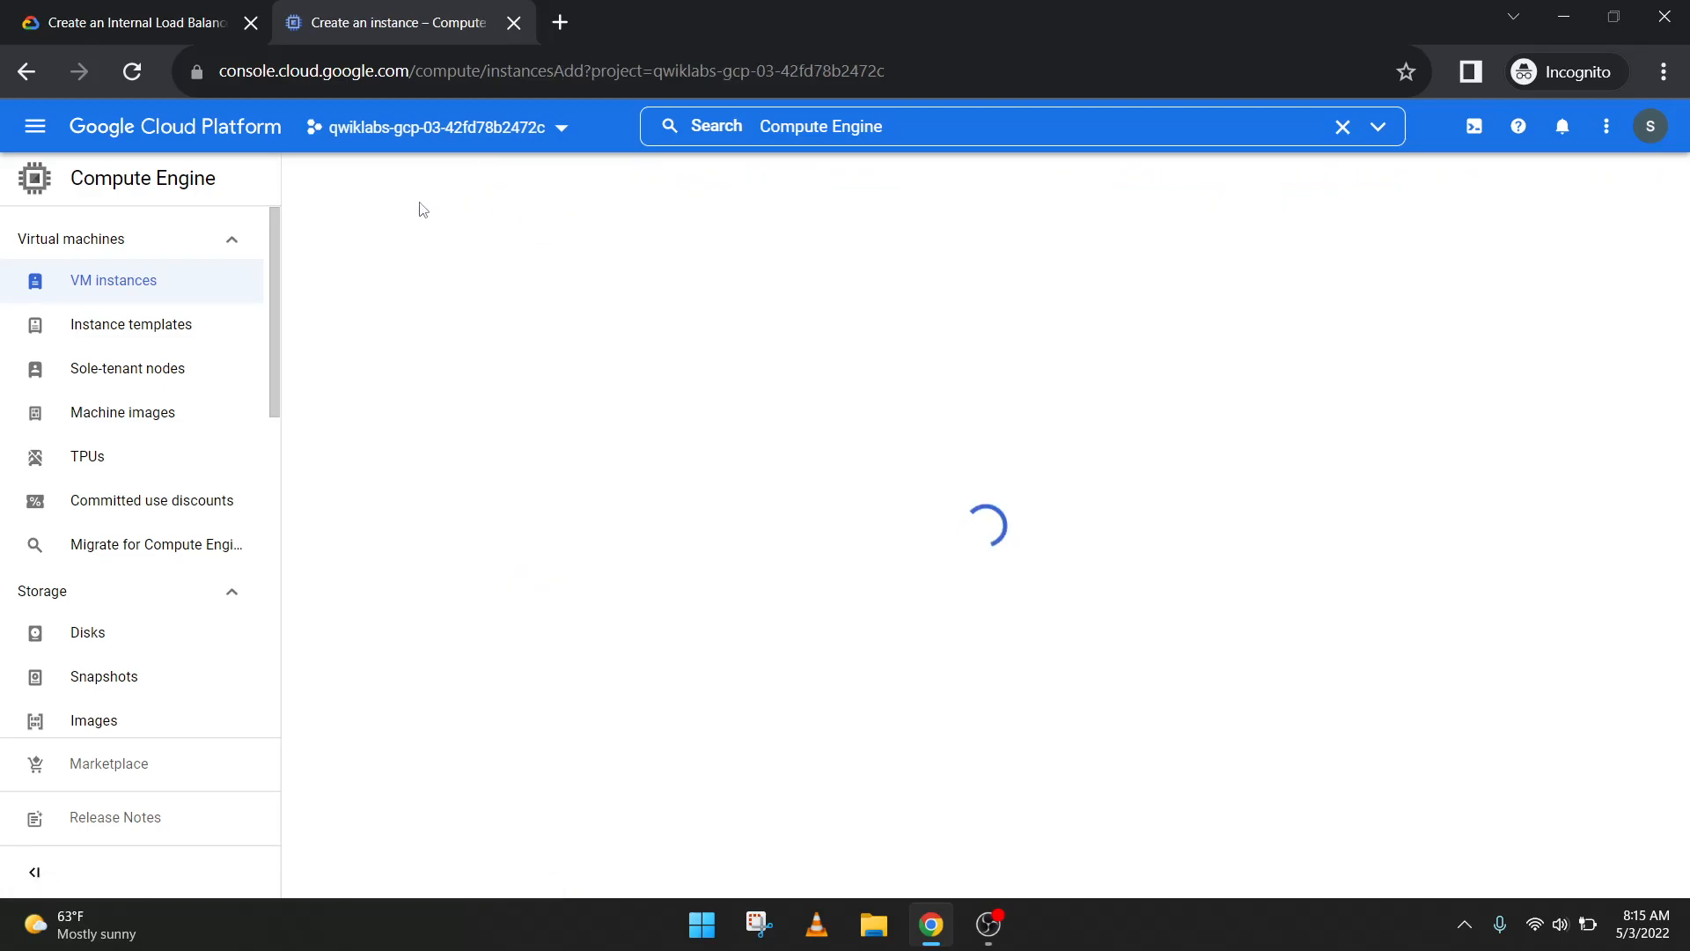
pyautogui.click(127, 17)
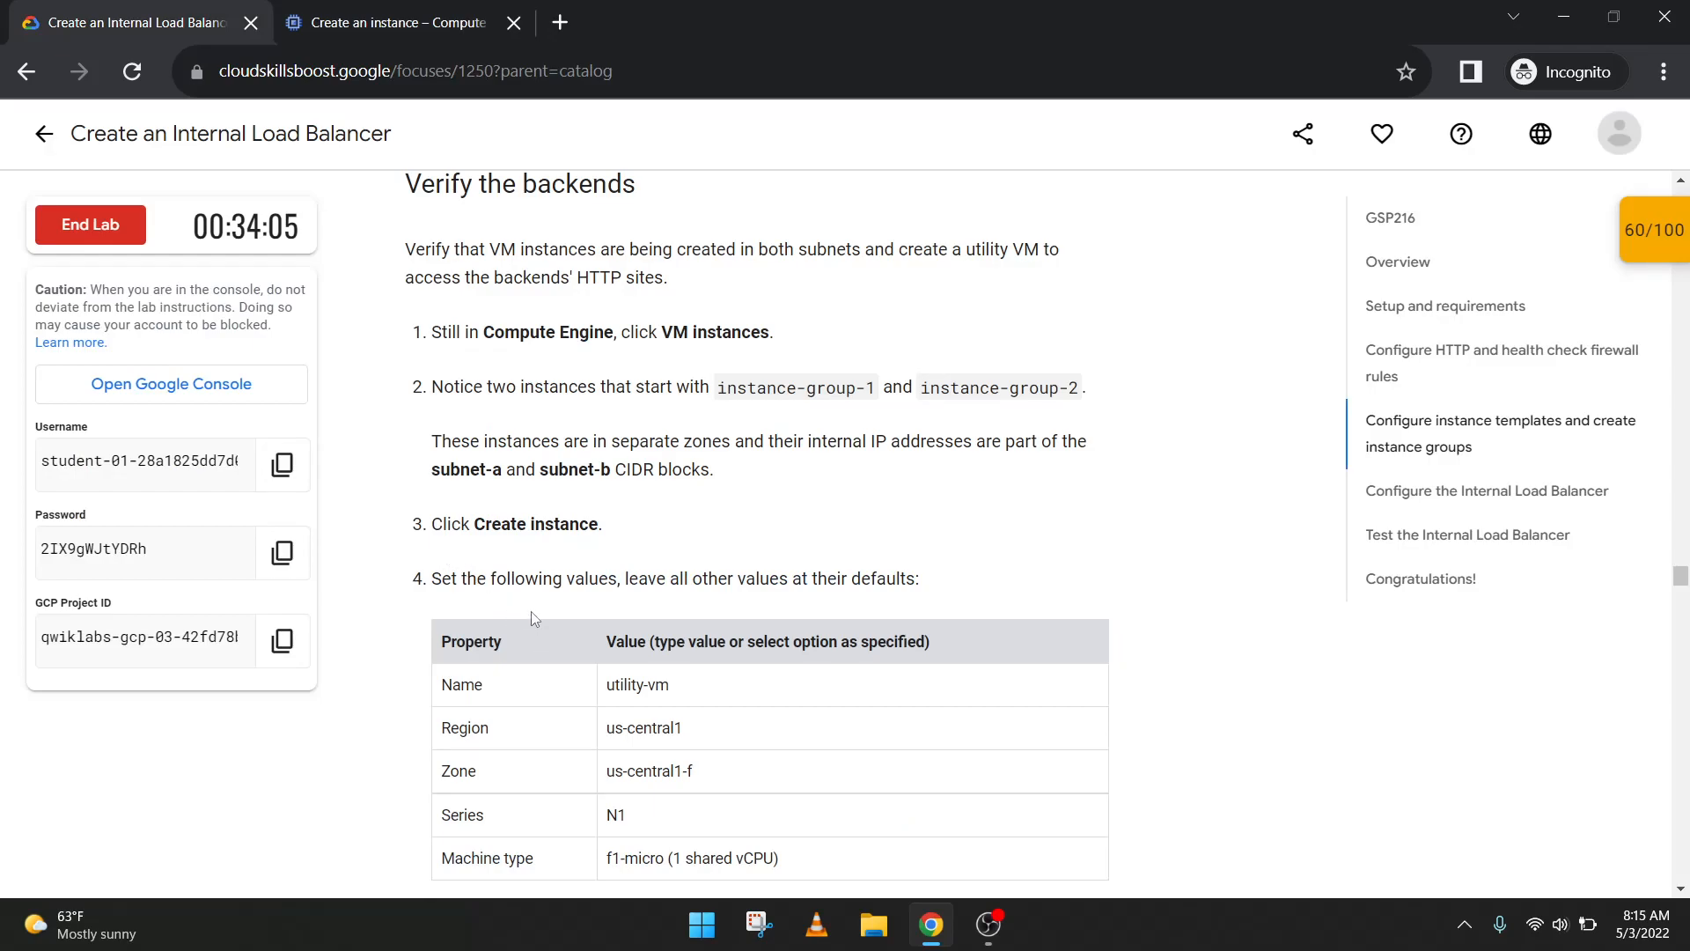
pyautogui.scroll(-2, 569, 558)
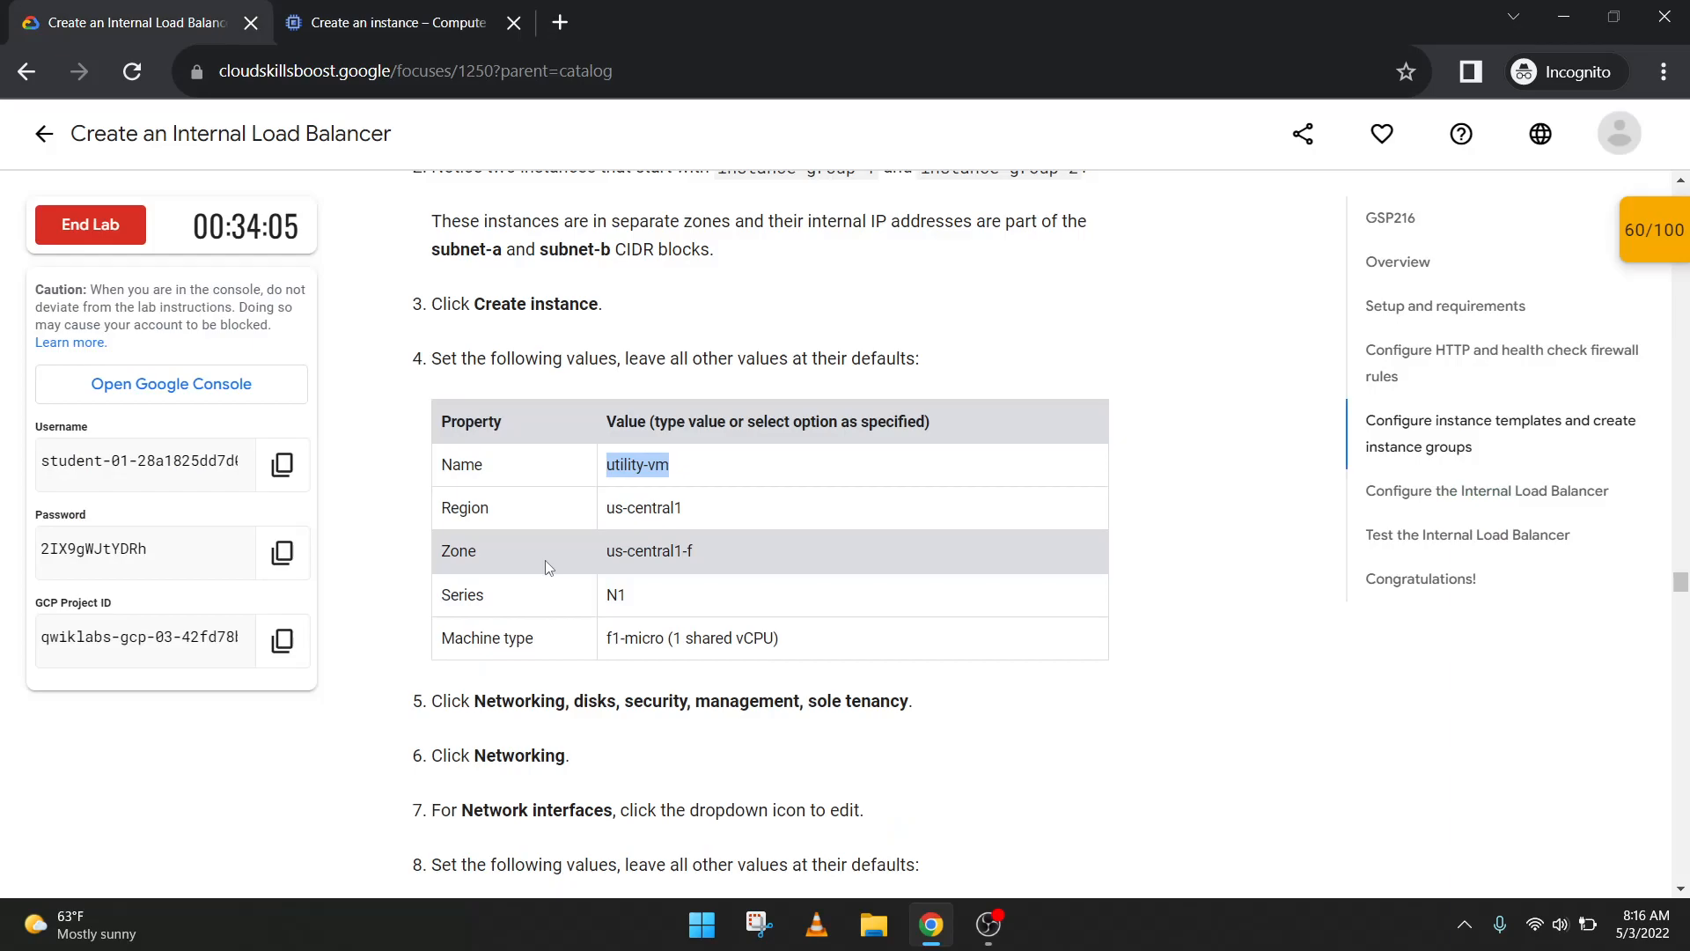
pyautogui.click(383, 27)
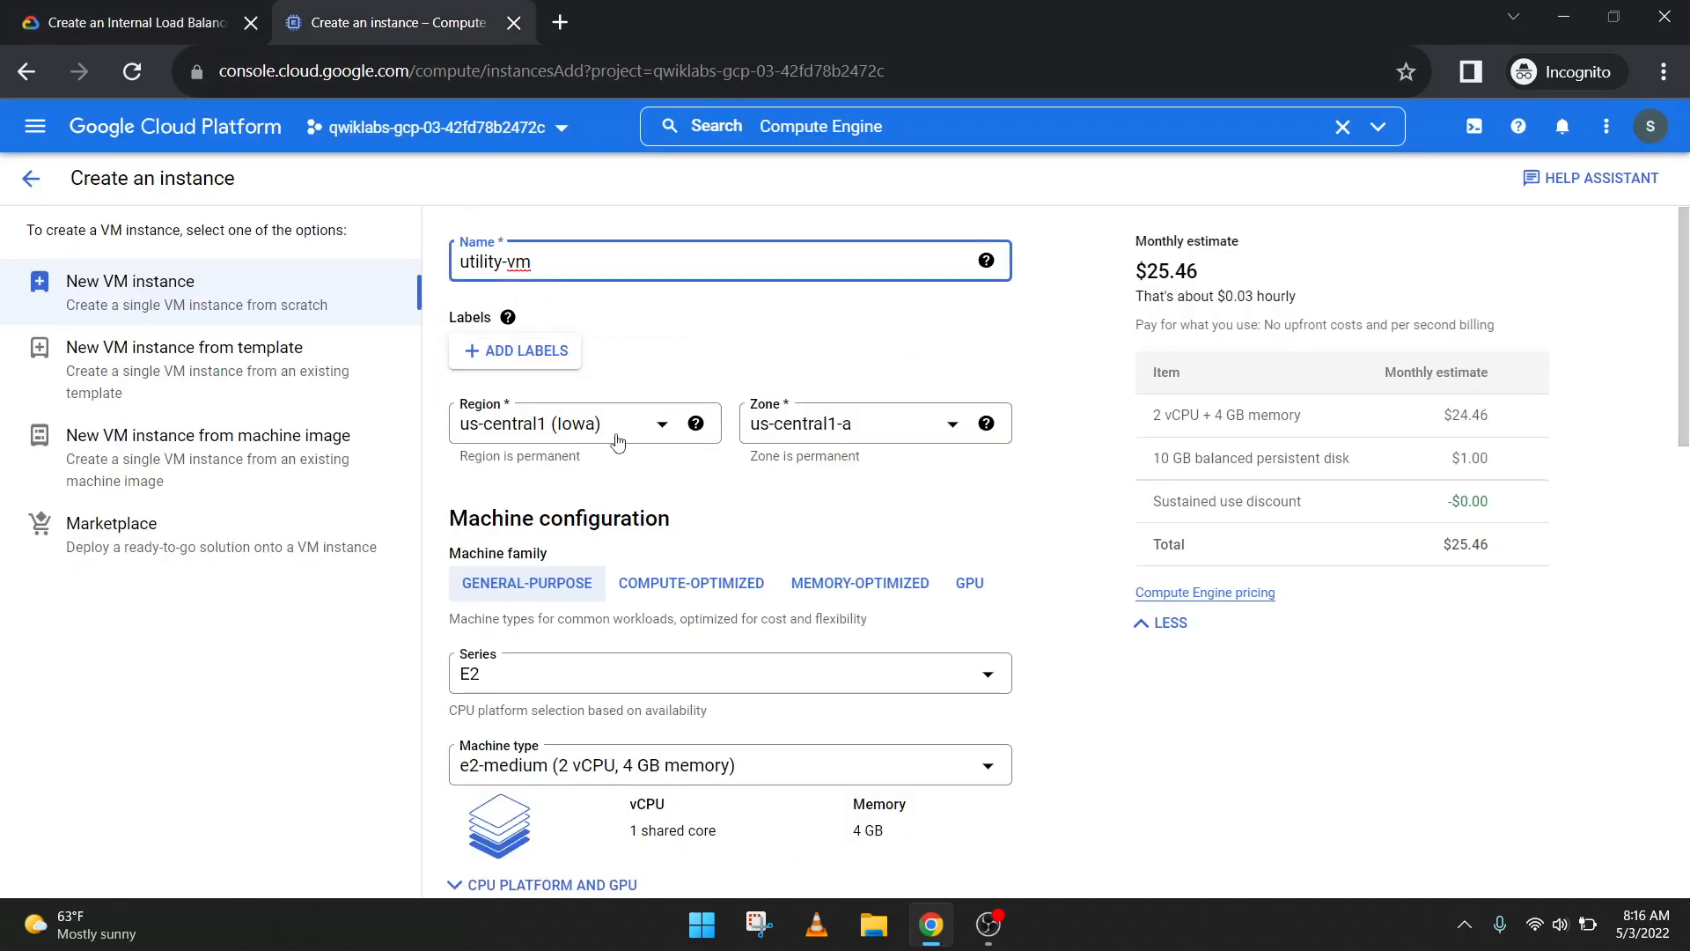
# Step: Check the lab's location values and set the zone of utility-vm to us-central1-f
pyautogui.click(141, 23)
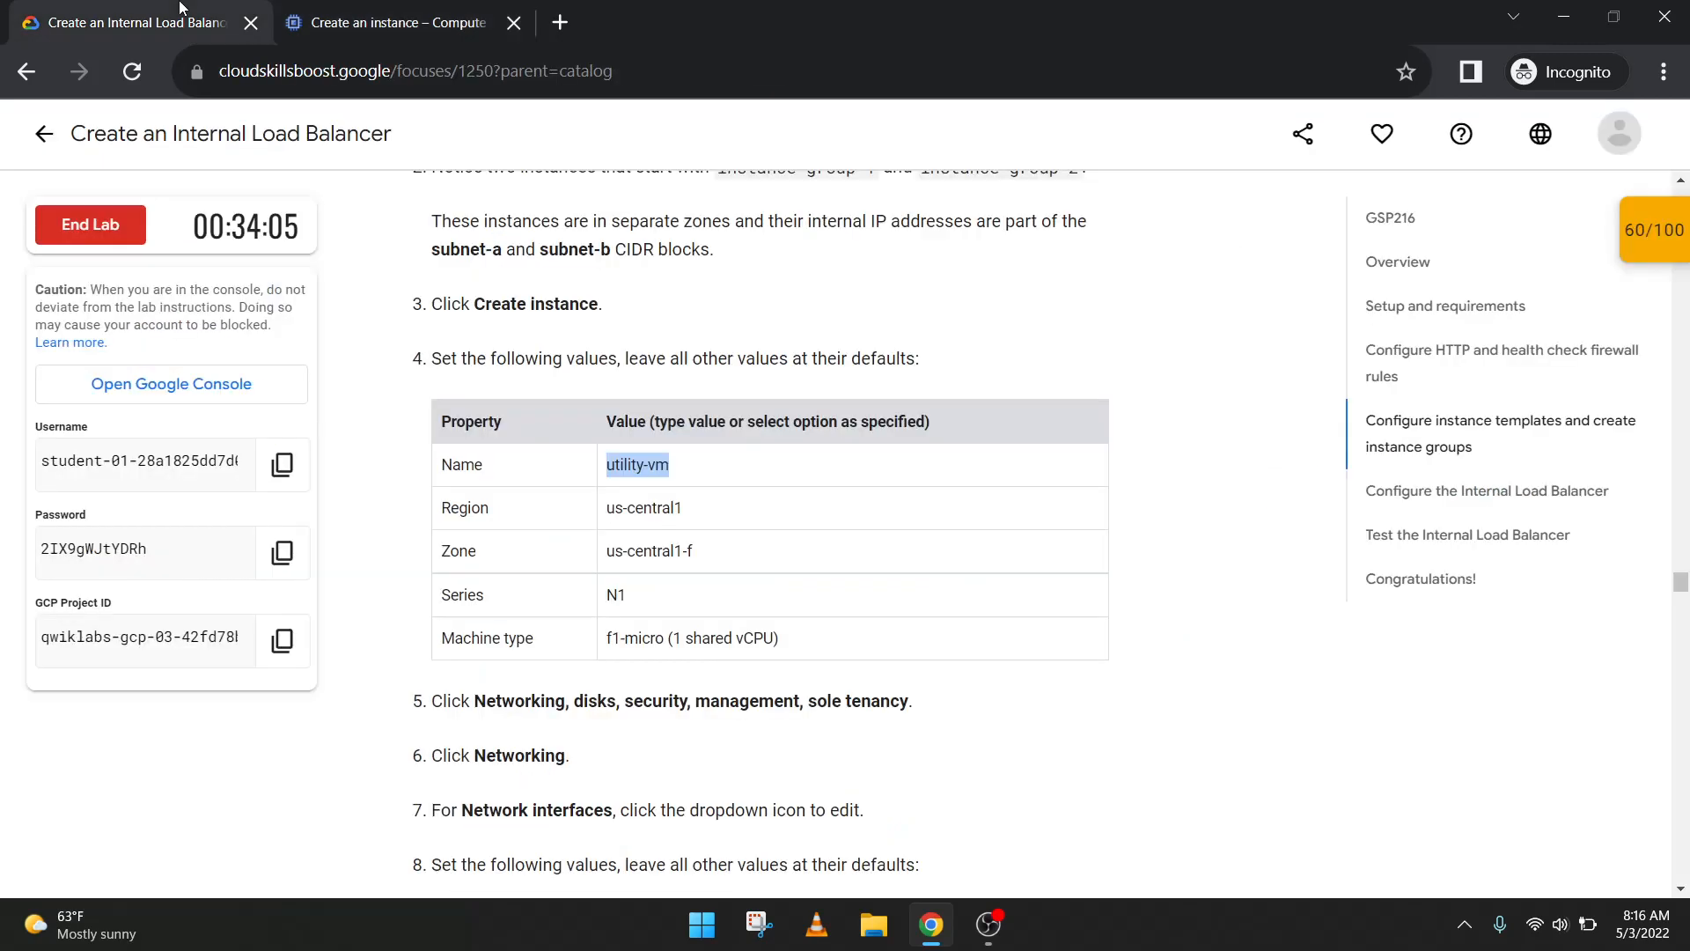
pyautogui.click(398, 9)
pyautogui.click(817, 431)
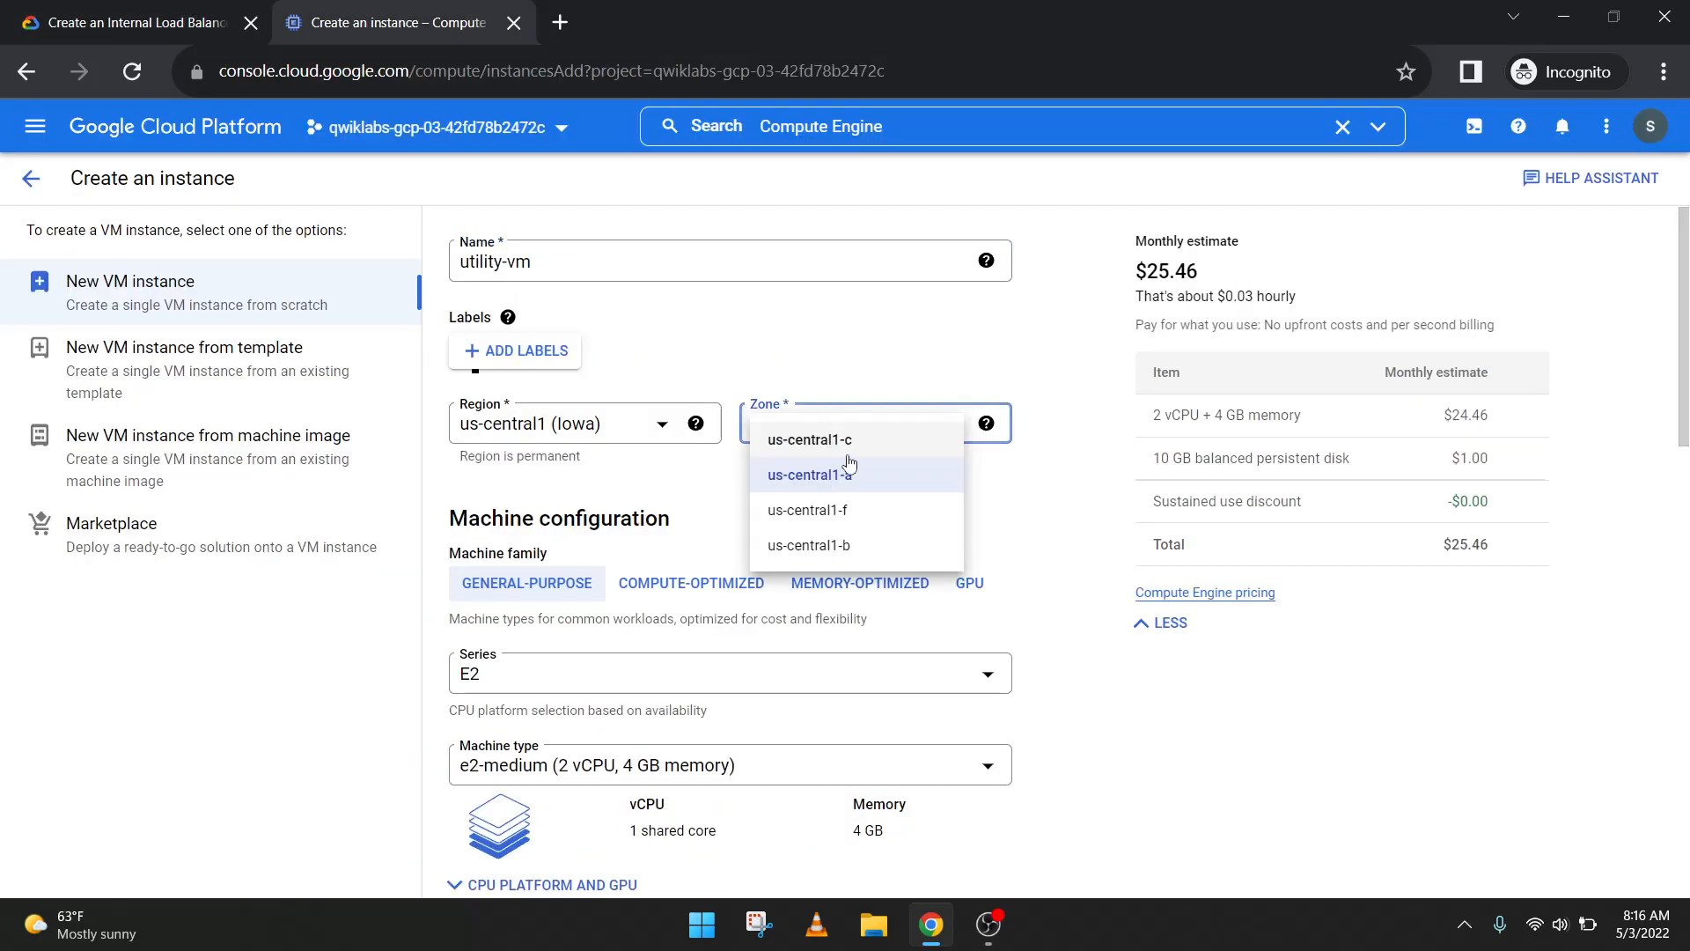
pyautogui.click(867, 514)
# Step: Set the machine series of utility-vm to N1 and its machine type to f1-micro, following the lab instructions
pyautogui.click(132, 30)
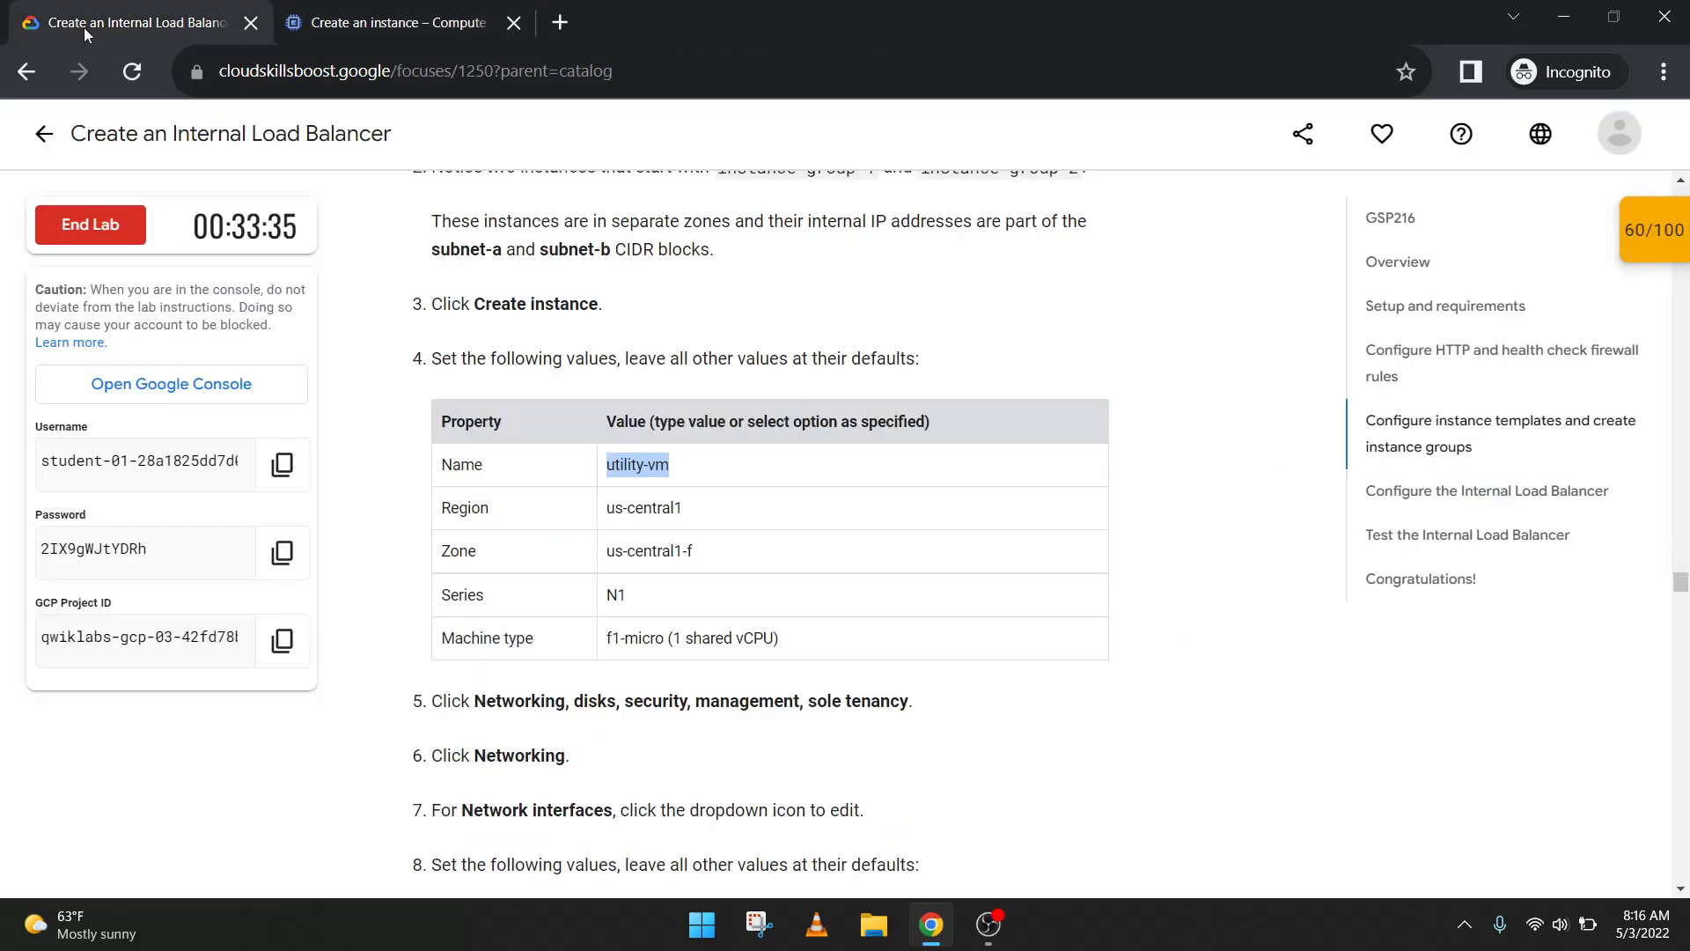
pyautogui.click(431, 19)
pyautogui.click(454, 679)
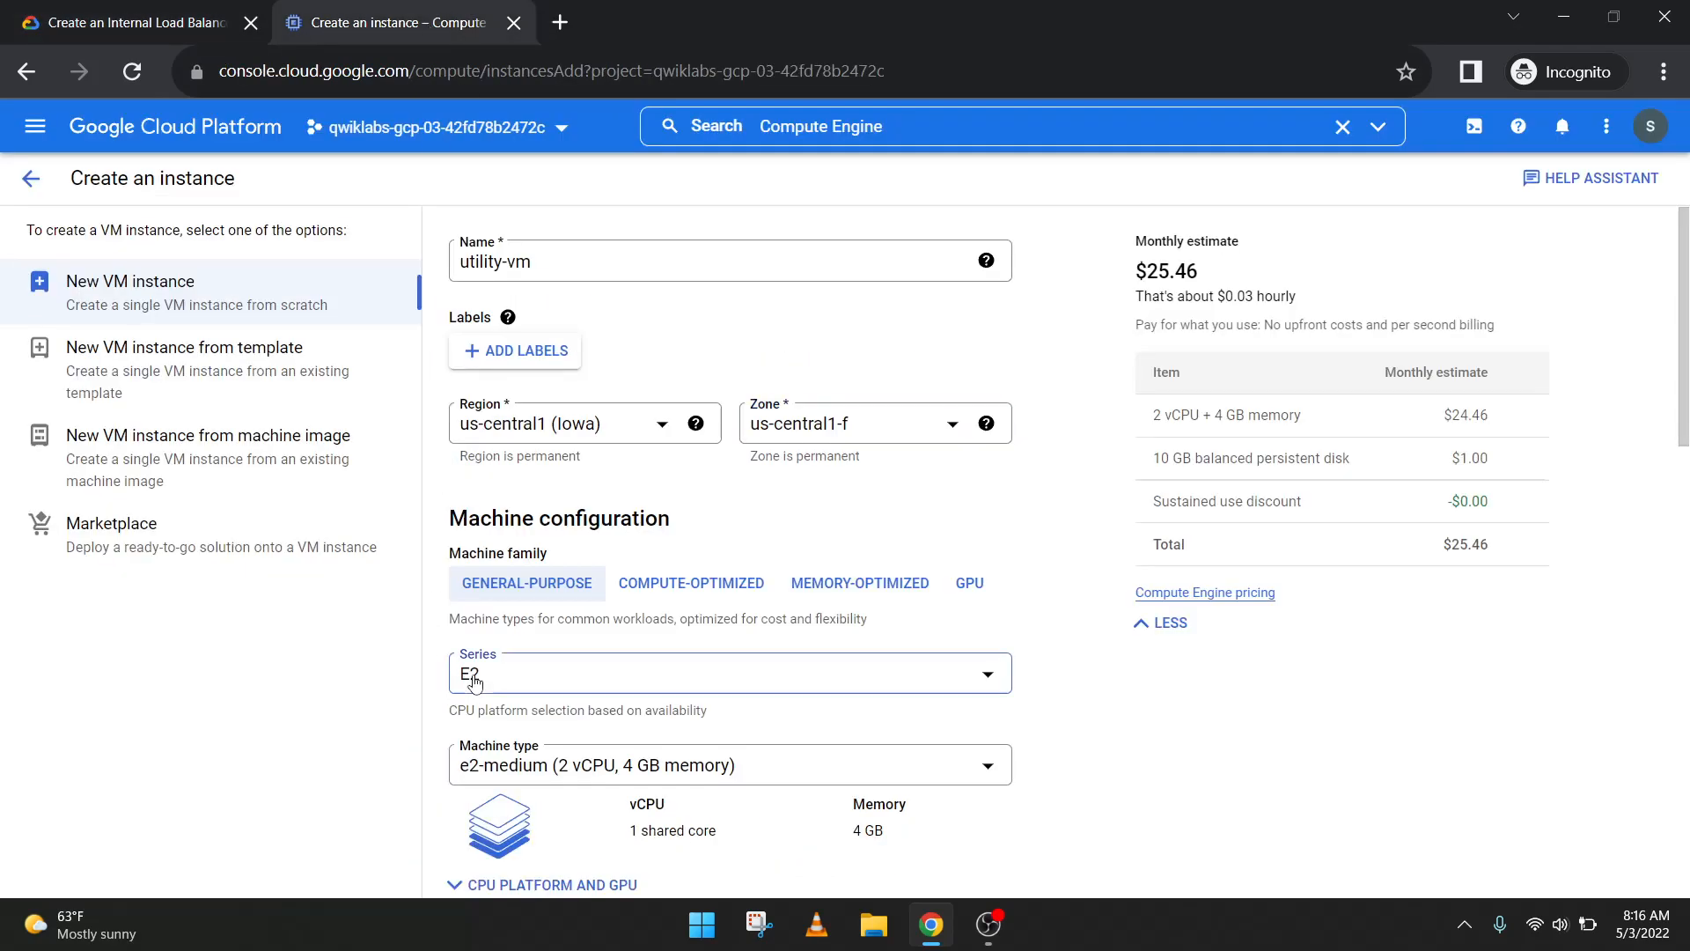
pyautogui.scroll(-2, 572, 666)
pyautogui.click(571, 652)
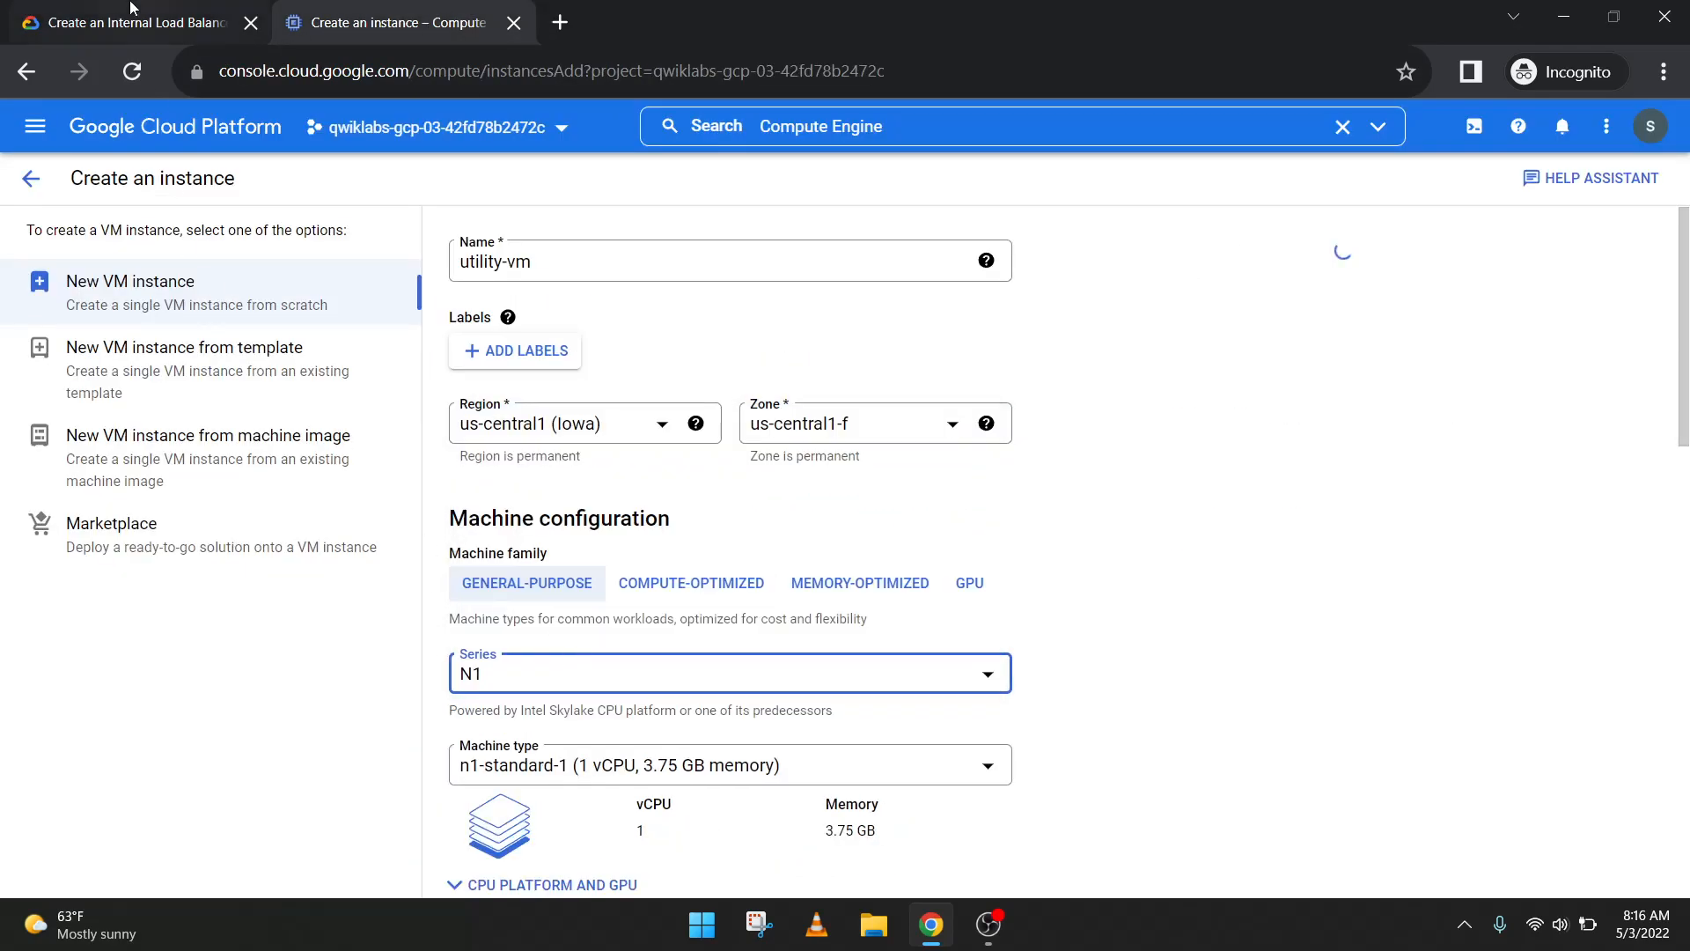
pyautogui.click(141, 18)
pyautogui.click(312, 9)
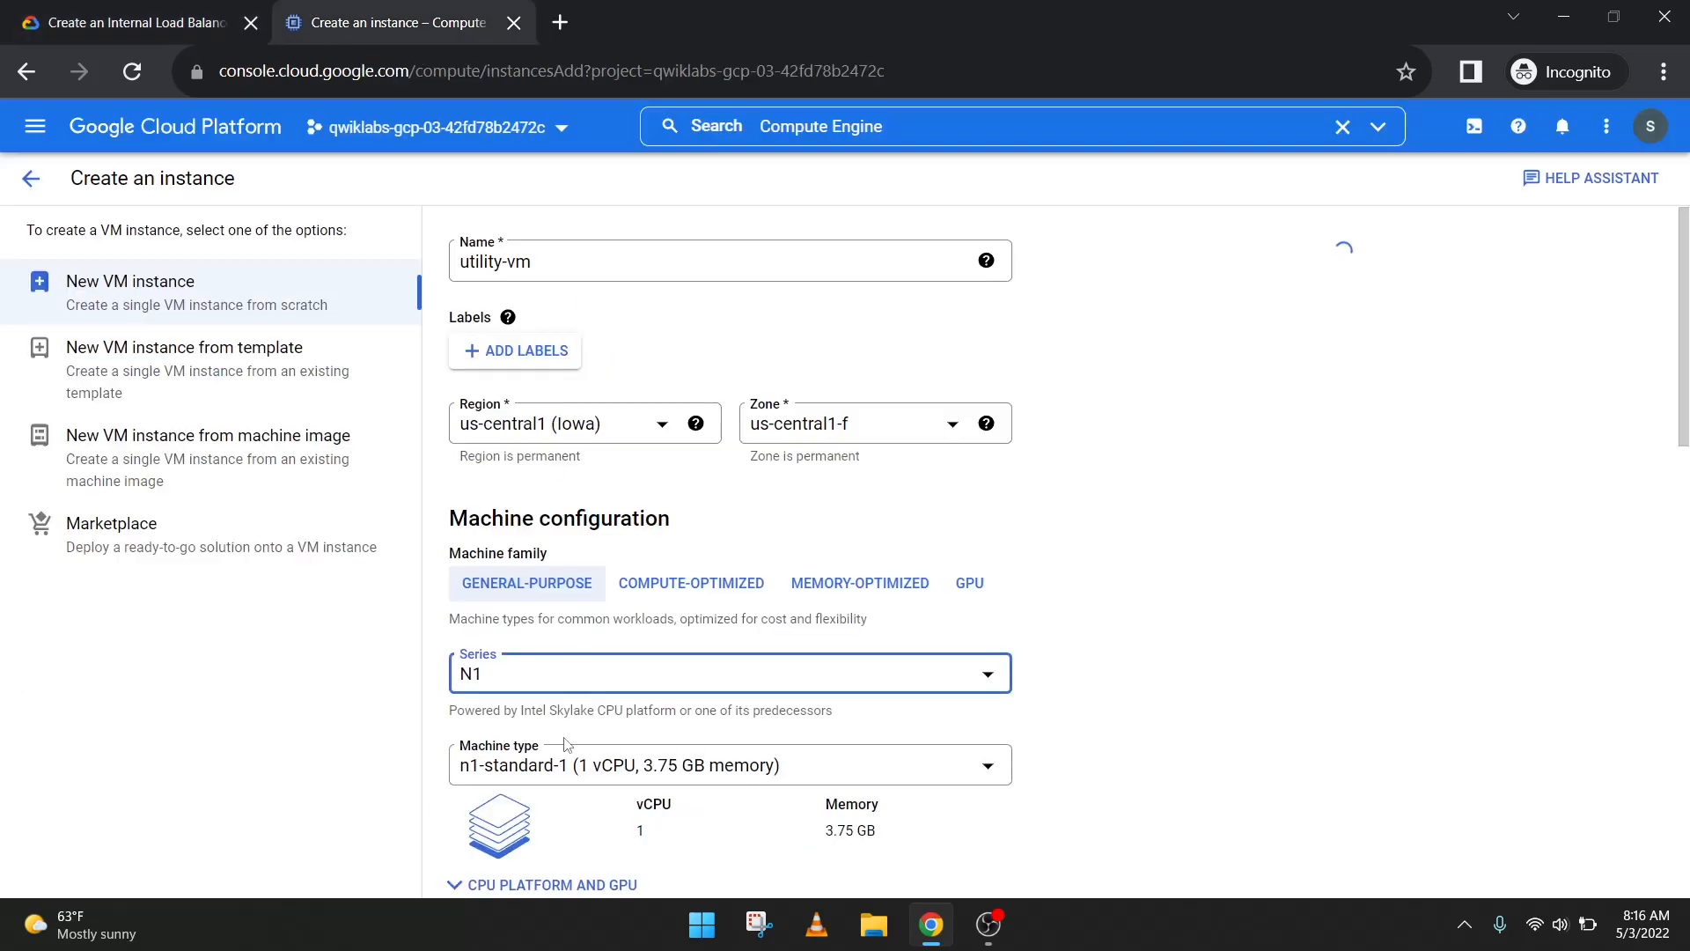
pyautogui.click(560, 777)
pyautogui.click(555, 625)
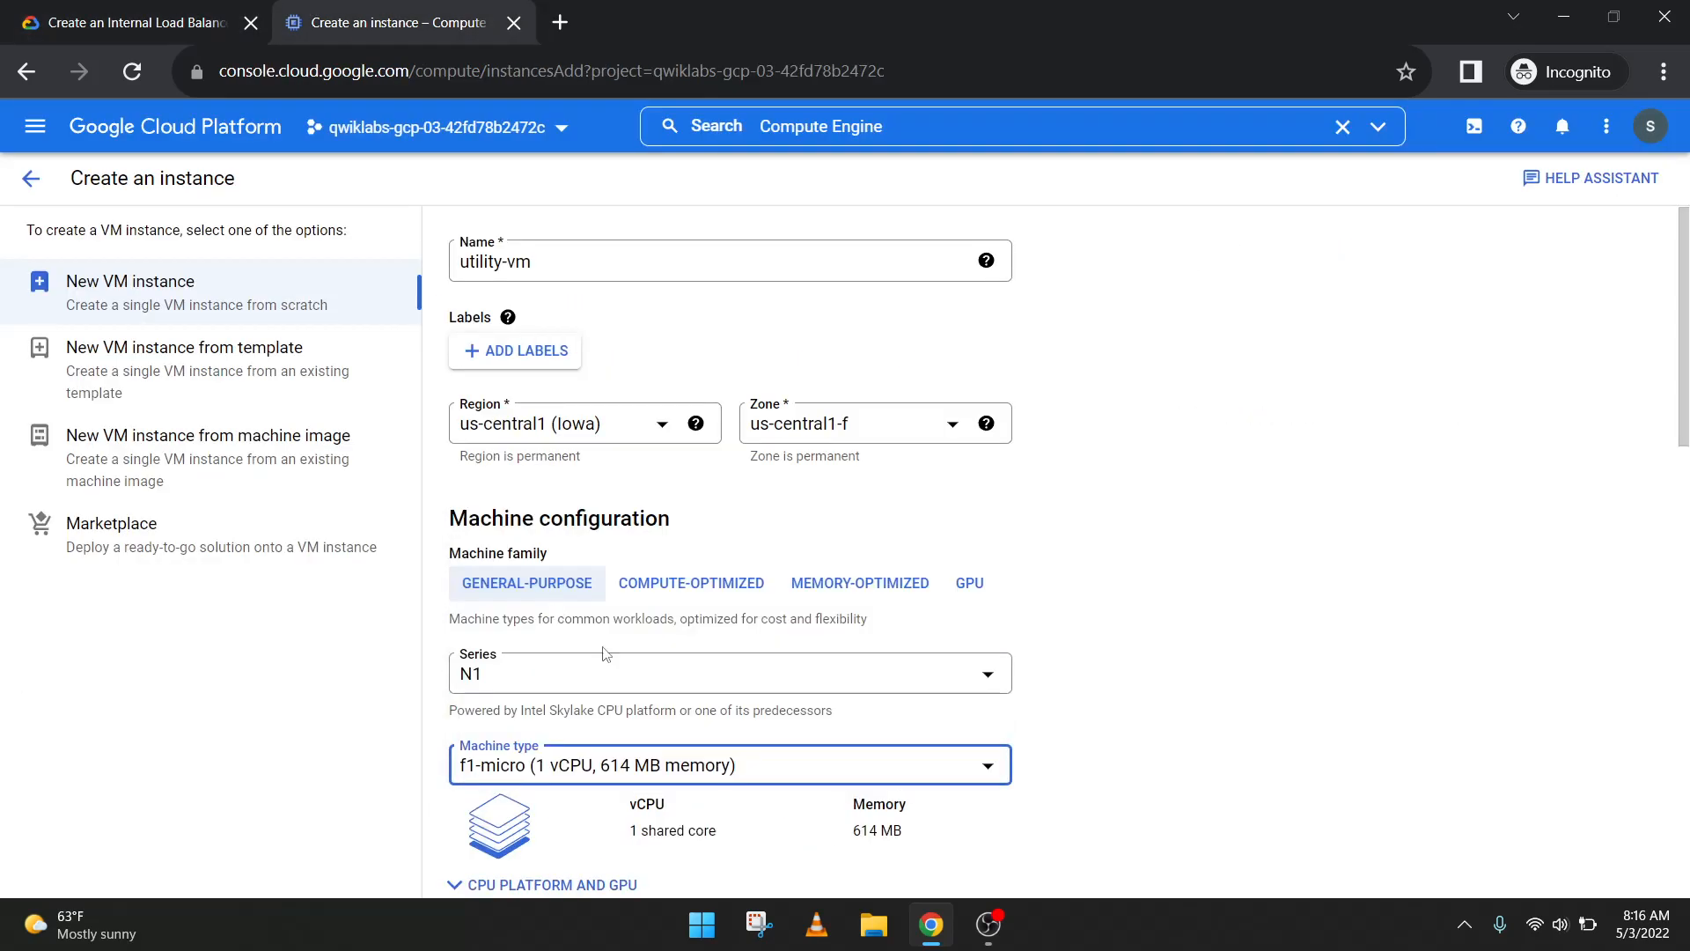
# Step: Read the lab's network settings, then expand the advanced options and the Networking section of utility-vm
pyautogui.click(113, 28)
pyautogui.scroll(-3, 607, 528)
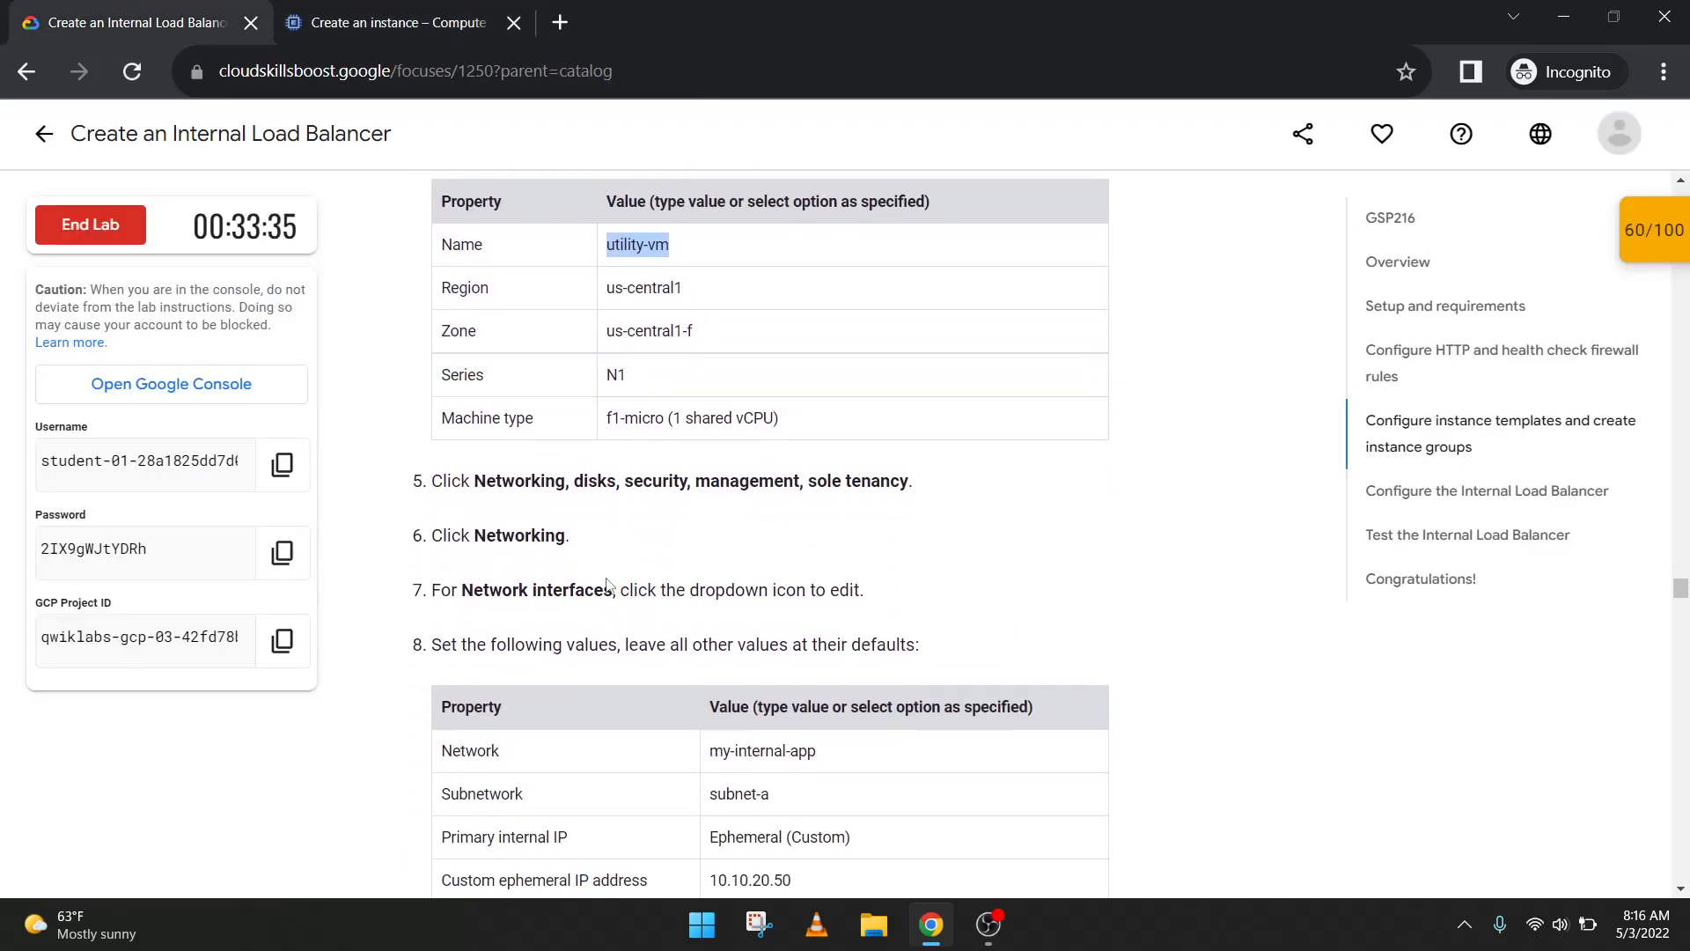
pyautogui.scroll(-2, 619, 637)
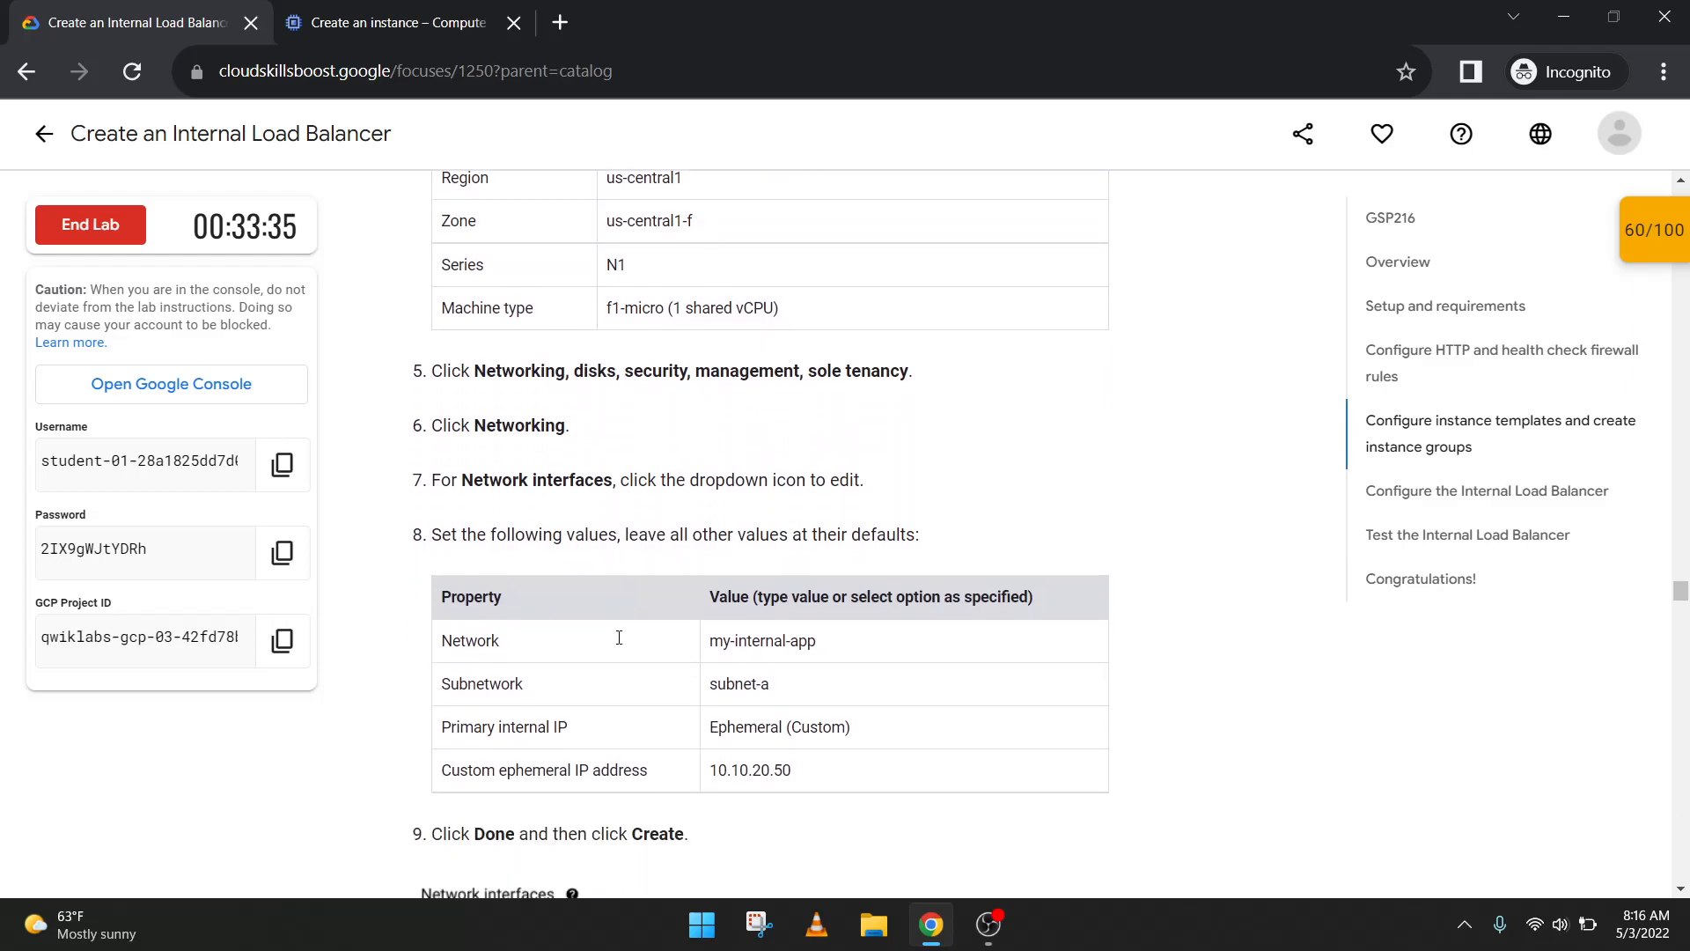
pyautogui.click(320, 7)
pyautogui.scroll(-9, 613, 568)
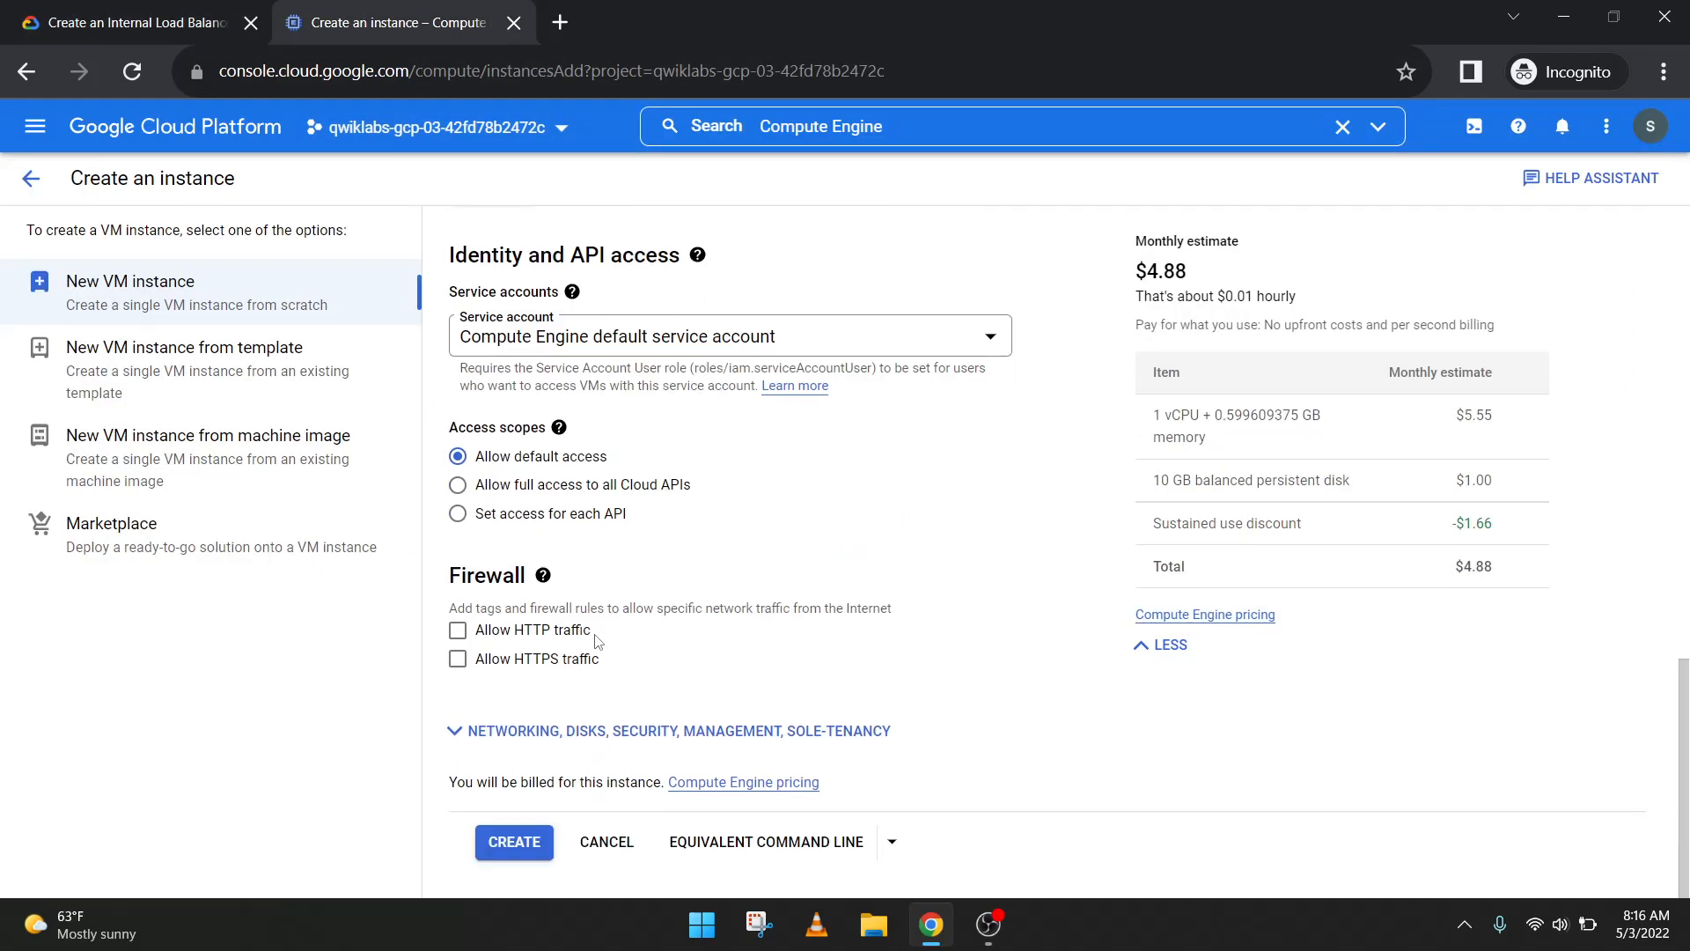
pyautogui.click(531, 731)
pyautogui.scroll(-3, 537, 717)
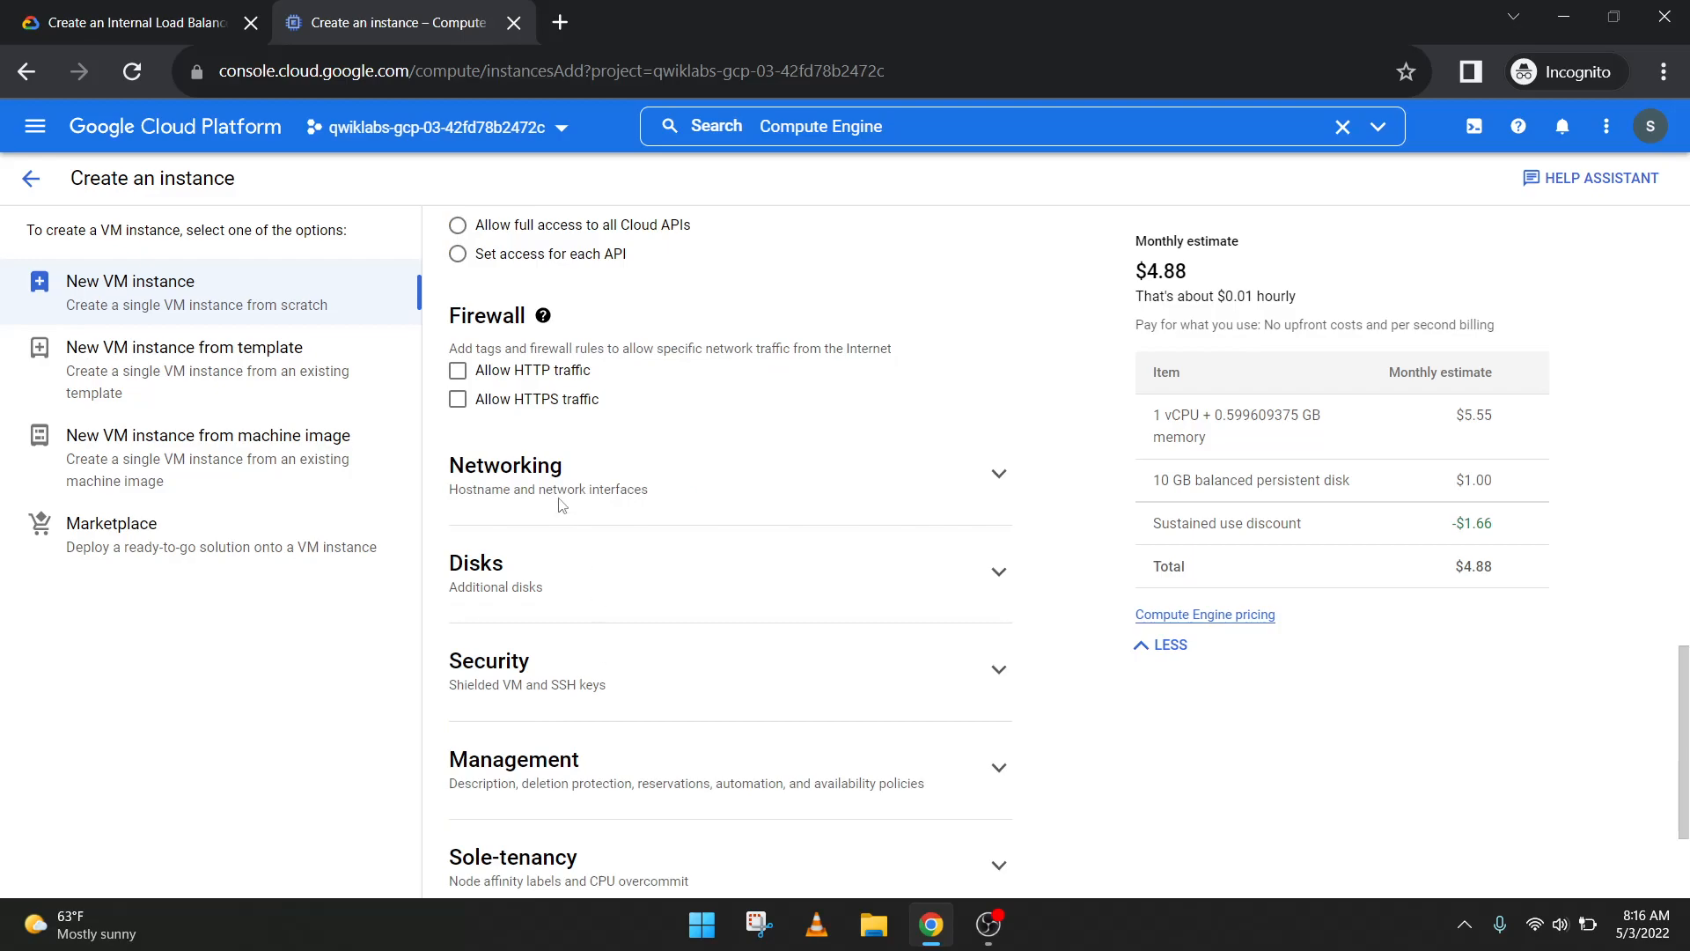
pyautogui.click(614, 488)
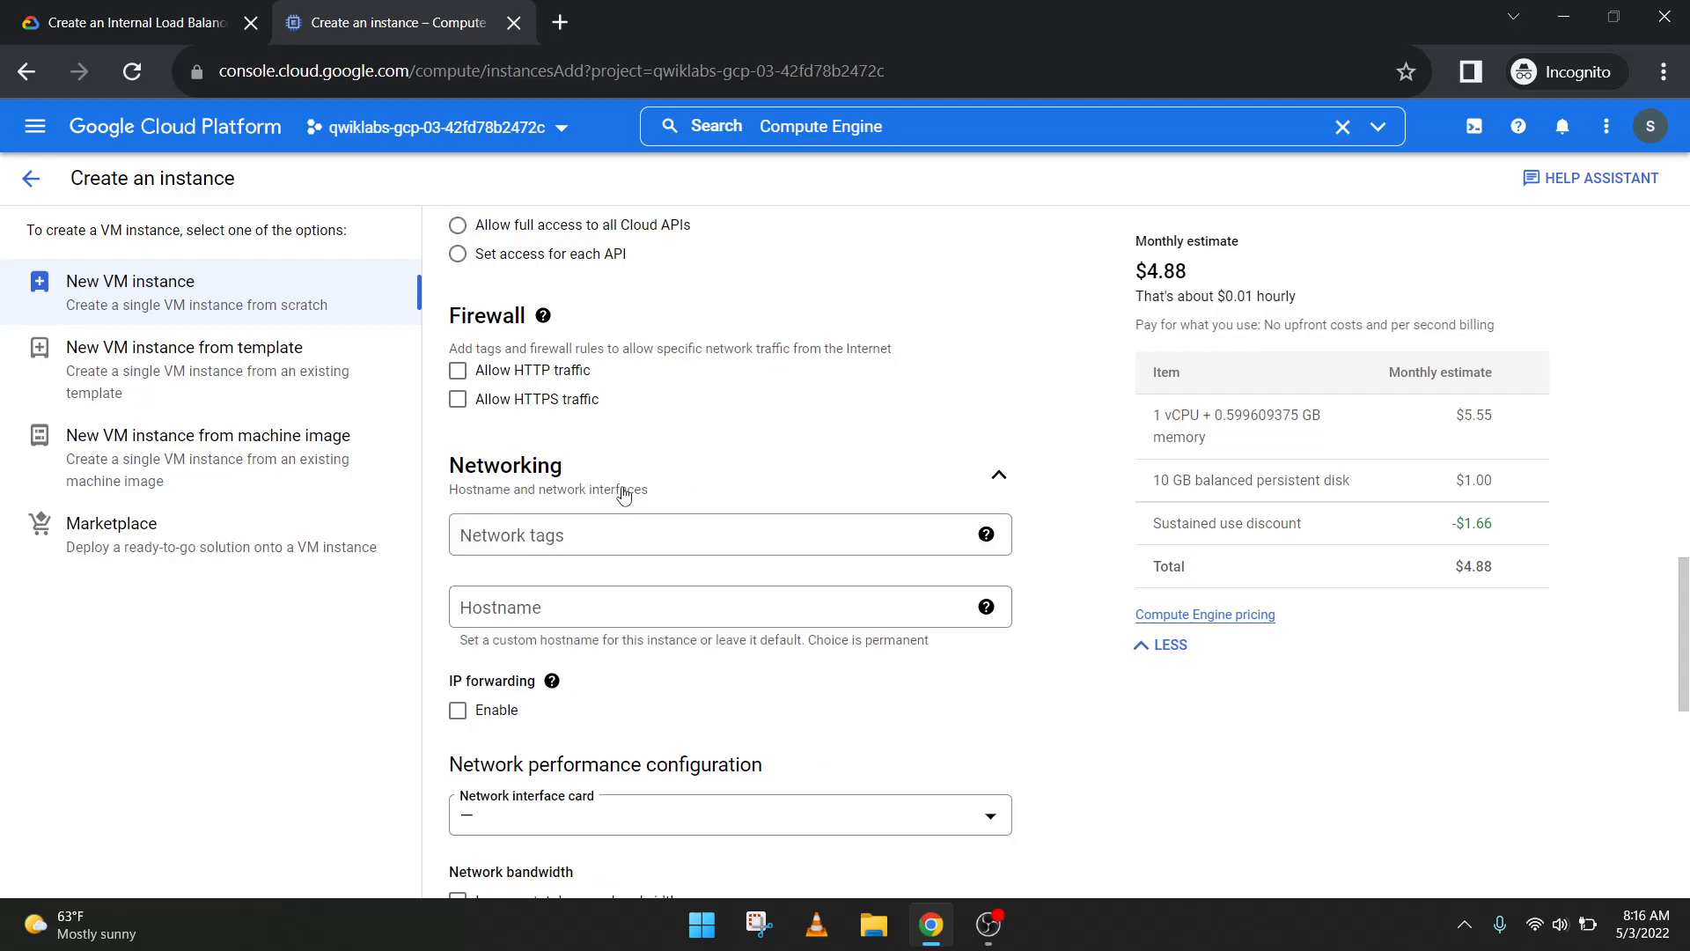
# Step: Edit the default network interface of utility-vm and set its network to my-internal-app, checking the subnetwork against the lab instructions
pyautogui.click(235, 10)
pyautogui.click(295, 11)
pyautogui.scroll(-5, 642, 585)
pyautogui.scroll(-3, 518, 665)
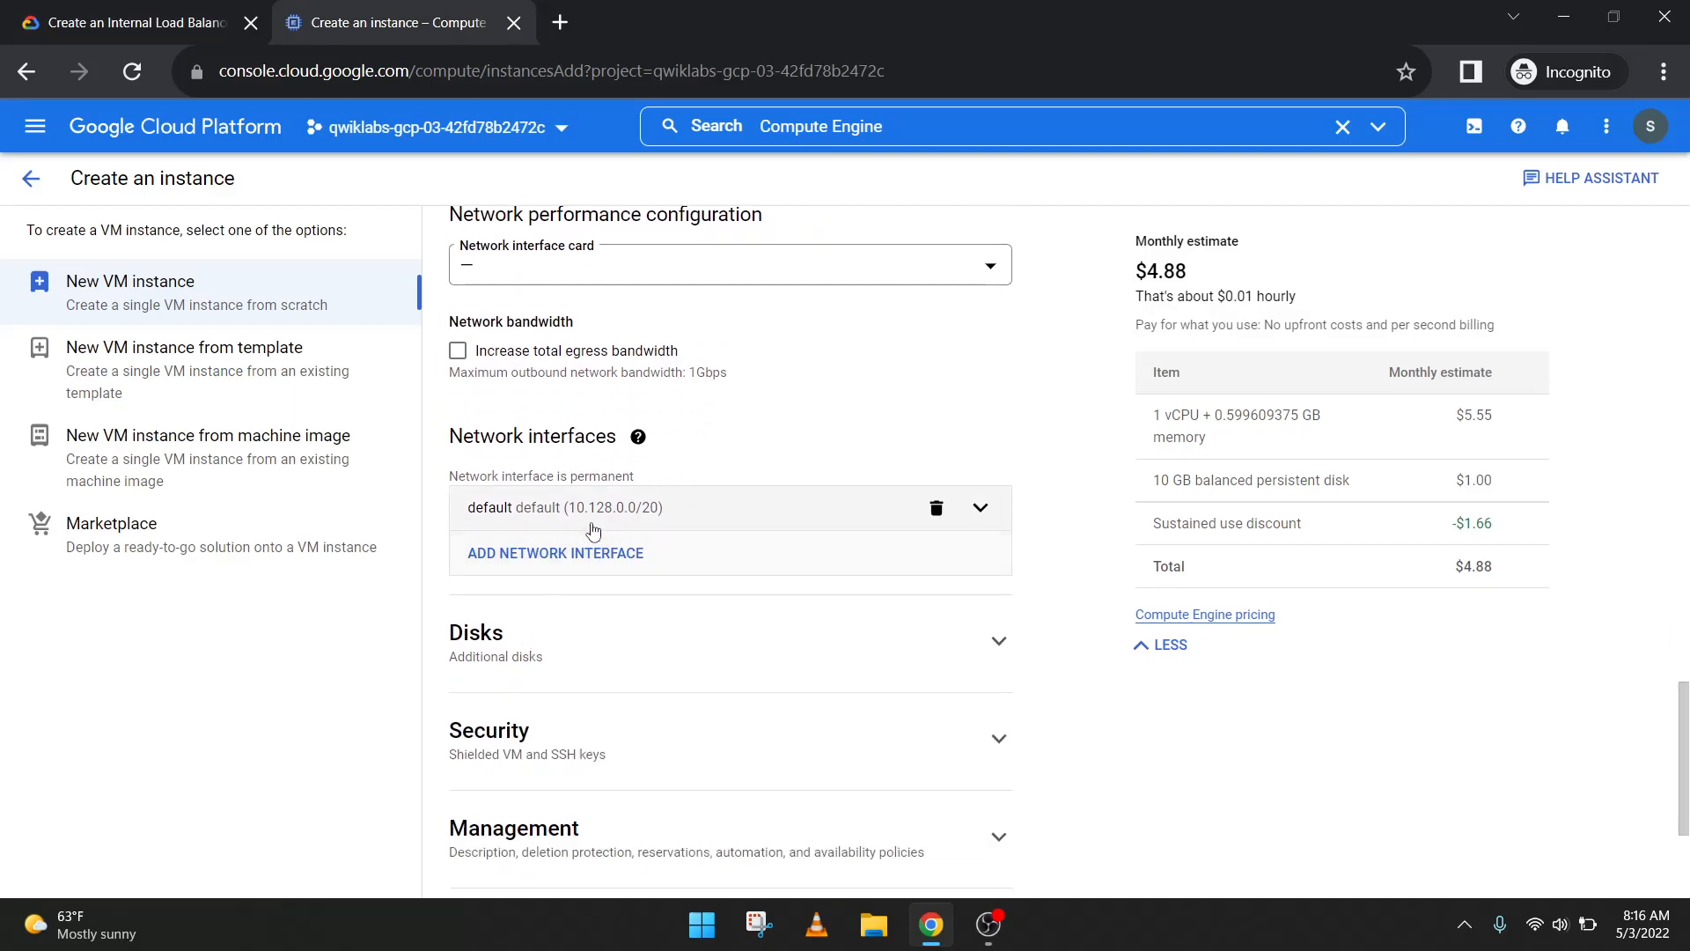
pyautogui.click(632, 525)
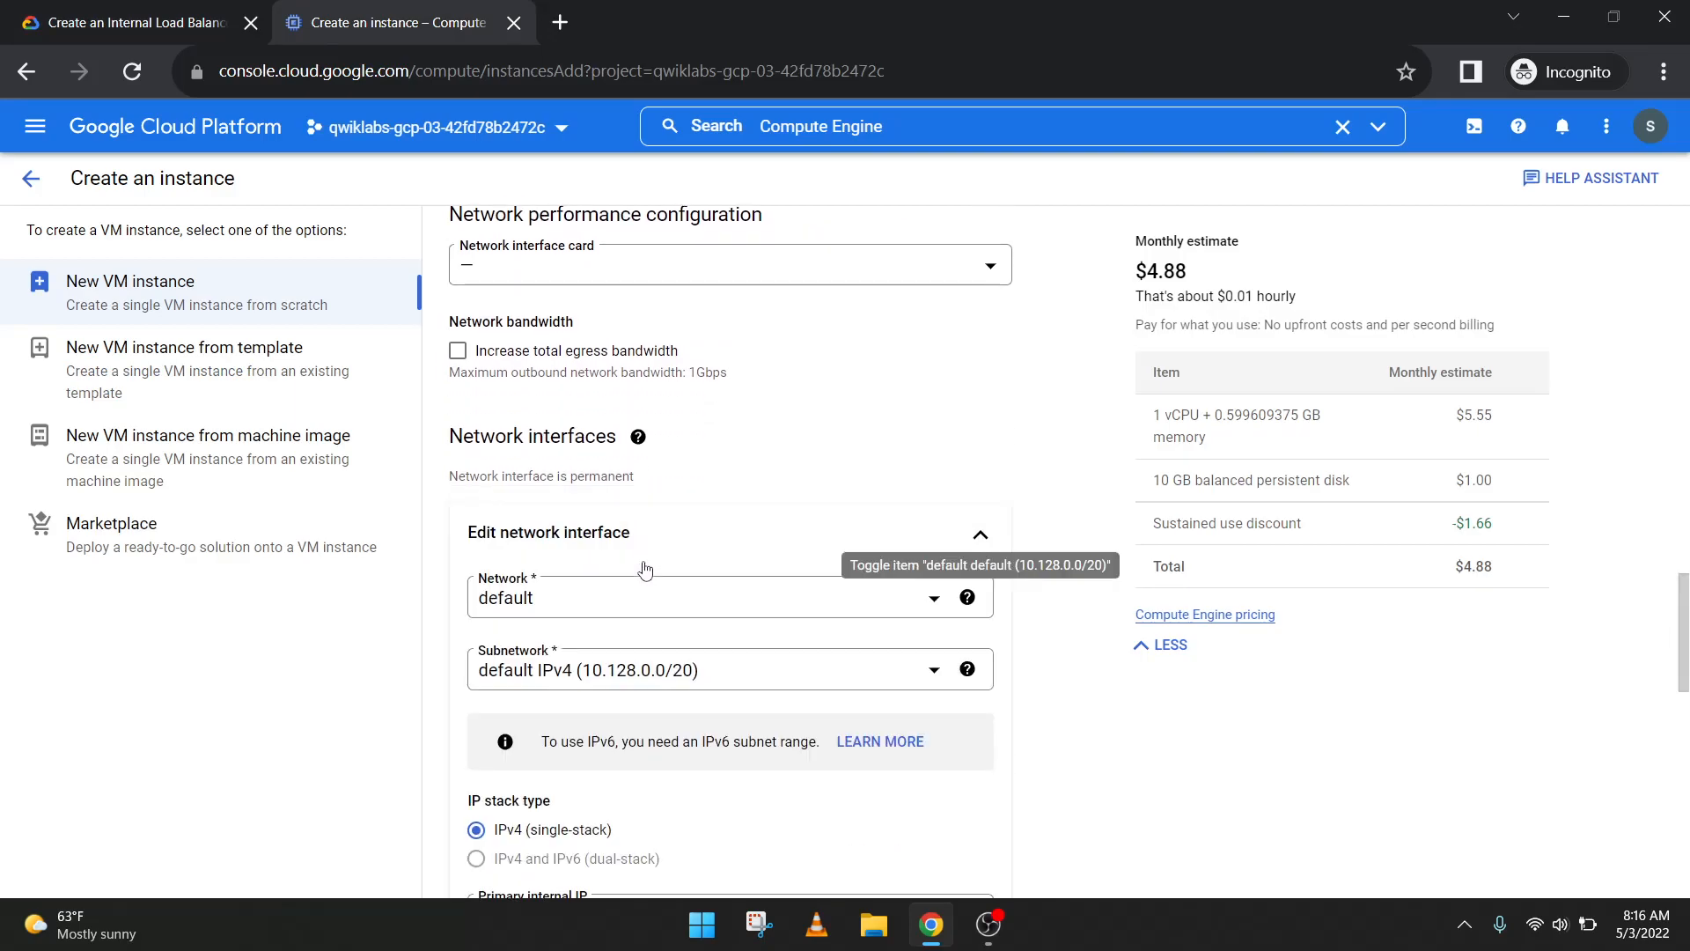
pyautogui.click(110, 22)
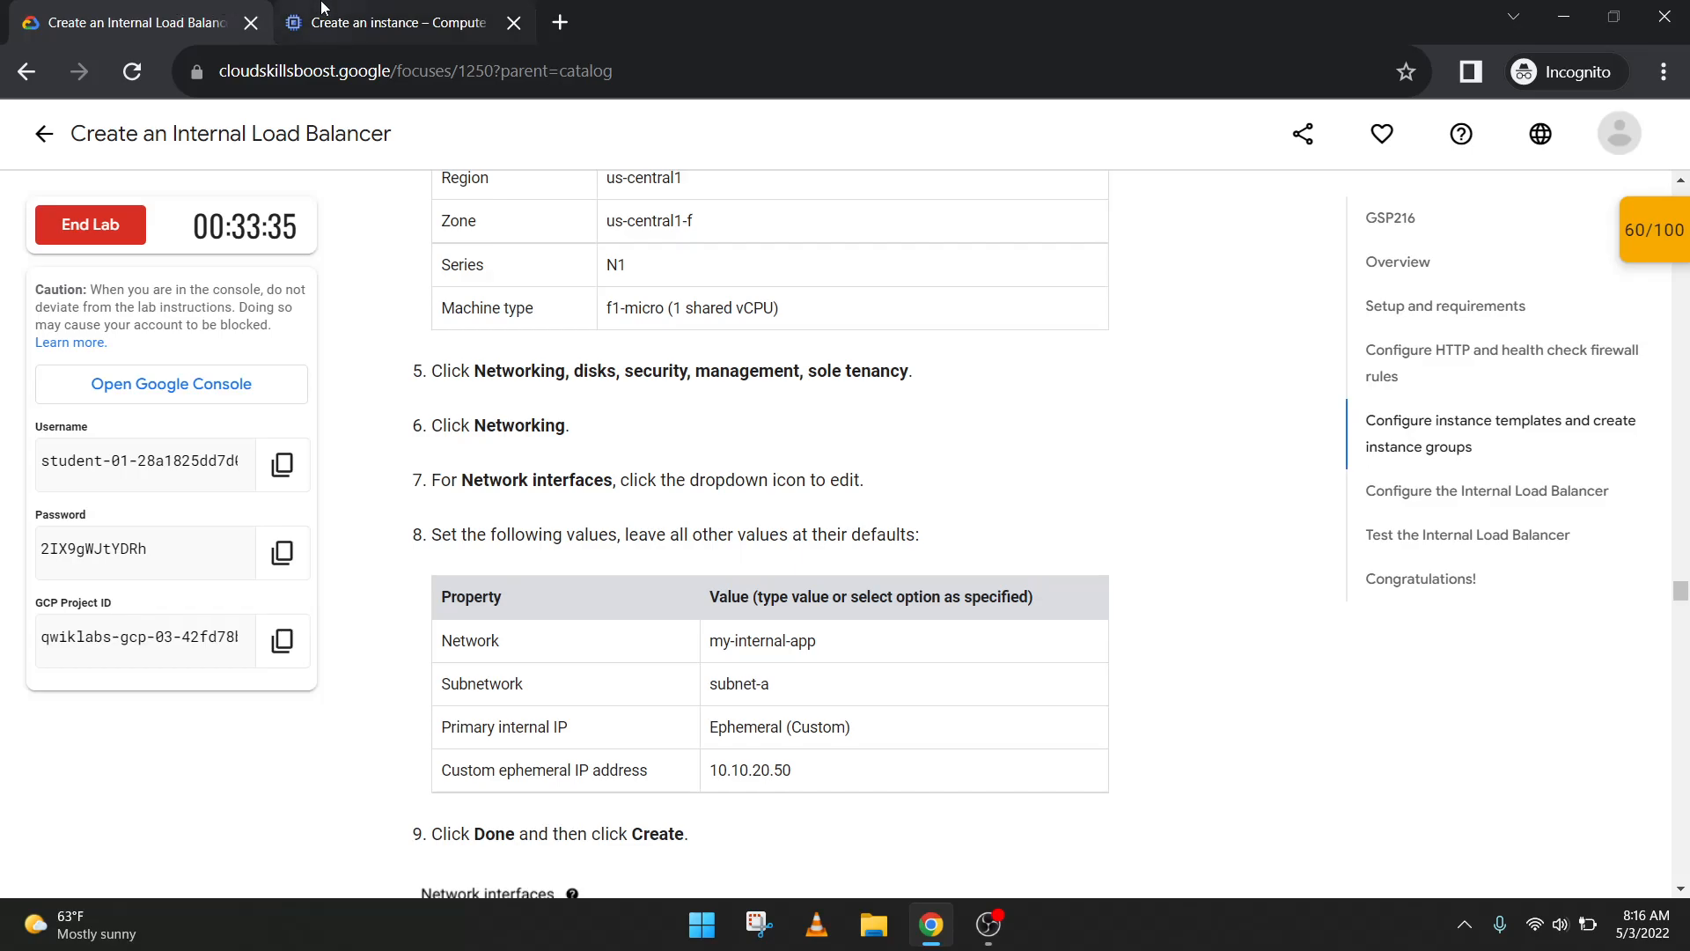
pyautogui.click(396, 22)
pyautogui.click(545, 616)
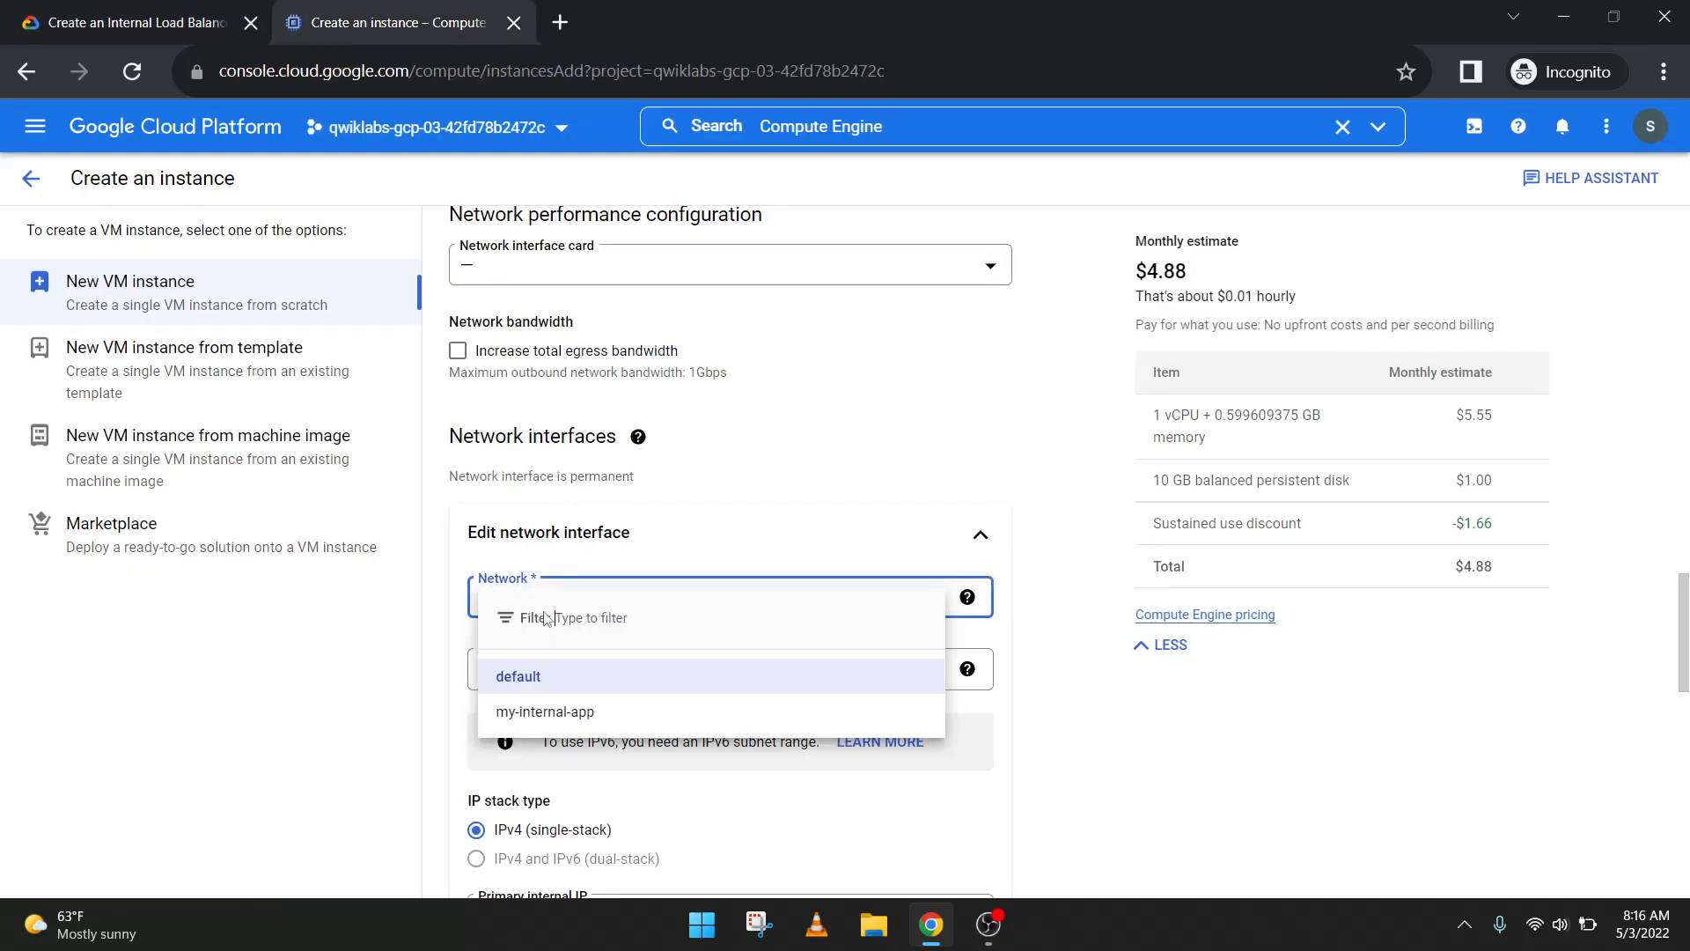
pyautogui.click(586, 710)
pyautogui.click(81, 11)
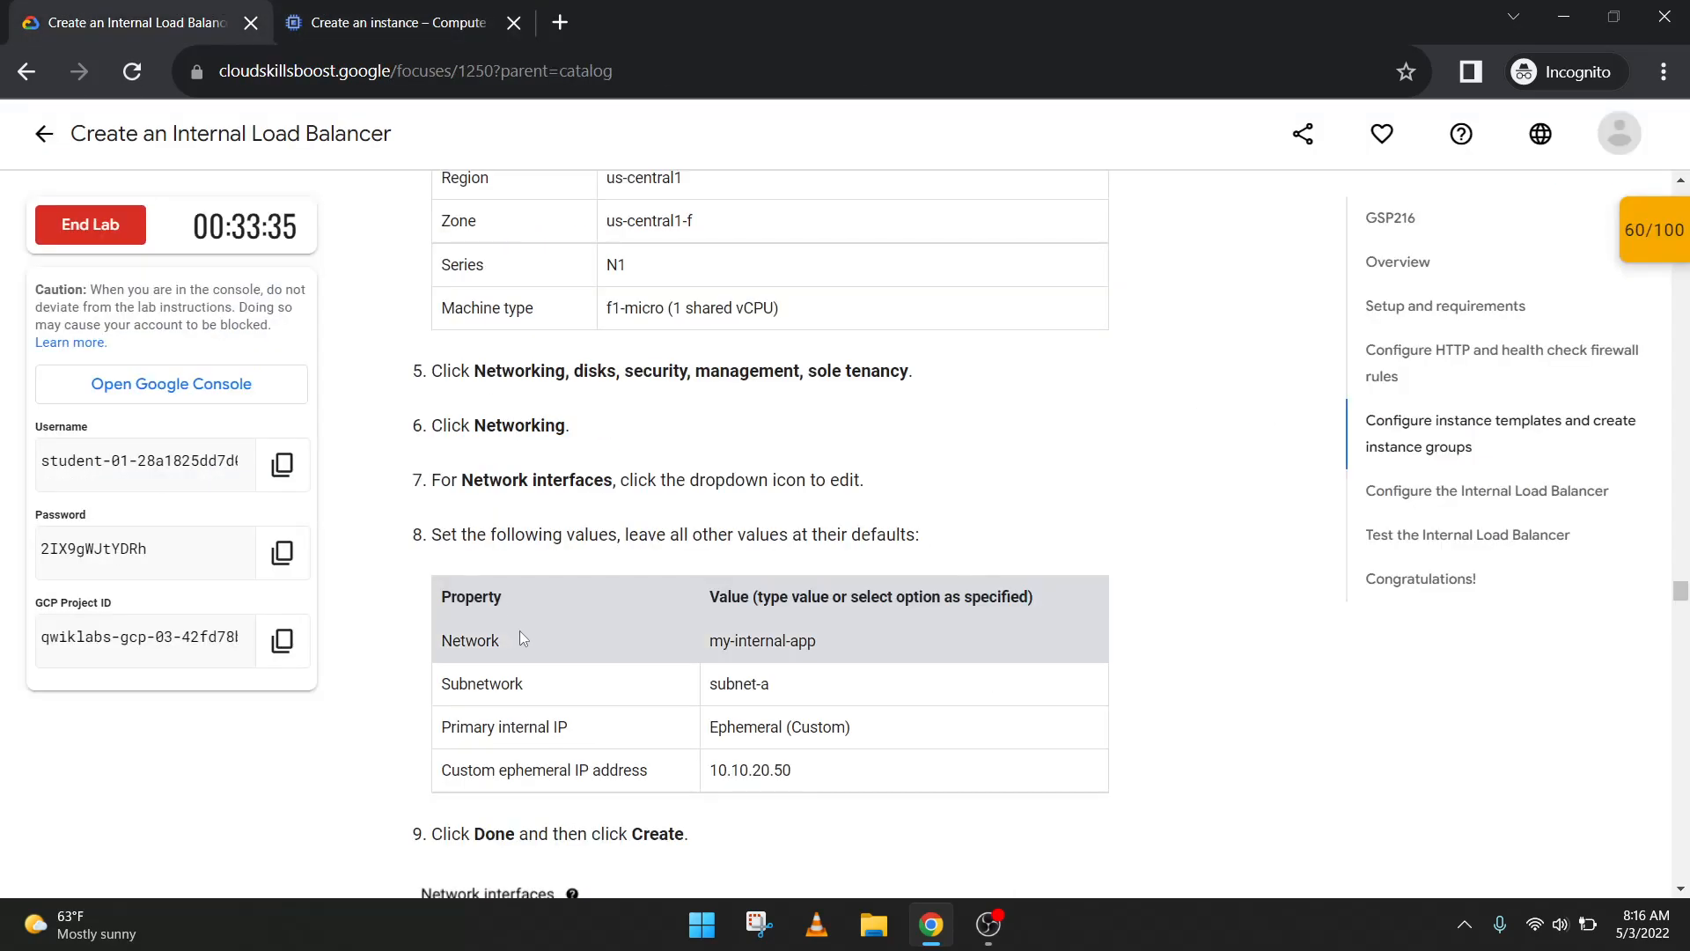
pyautogui.click(387, 22)
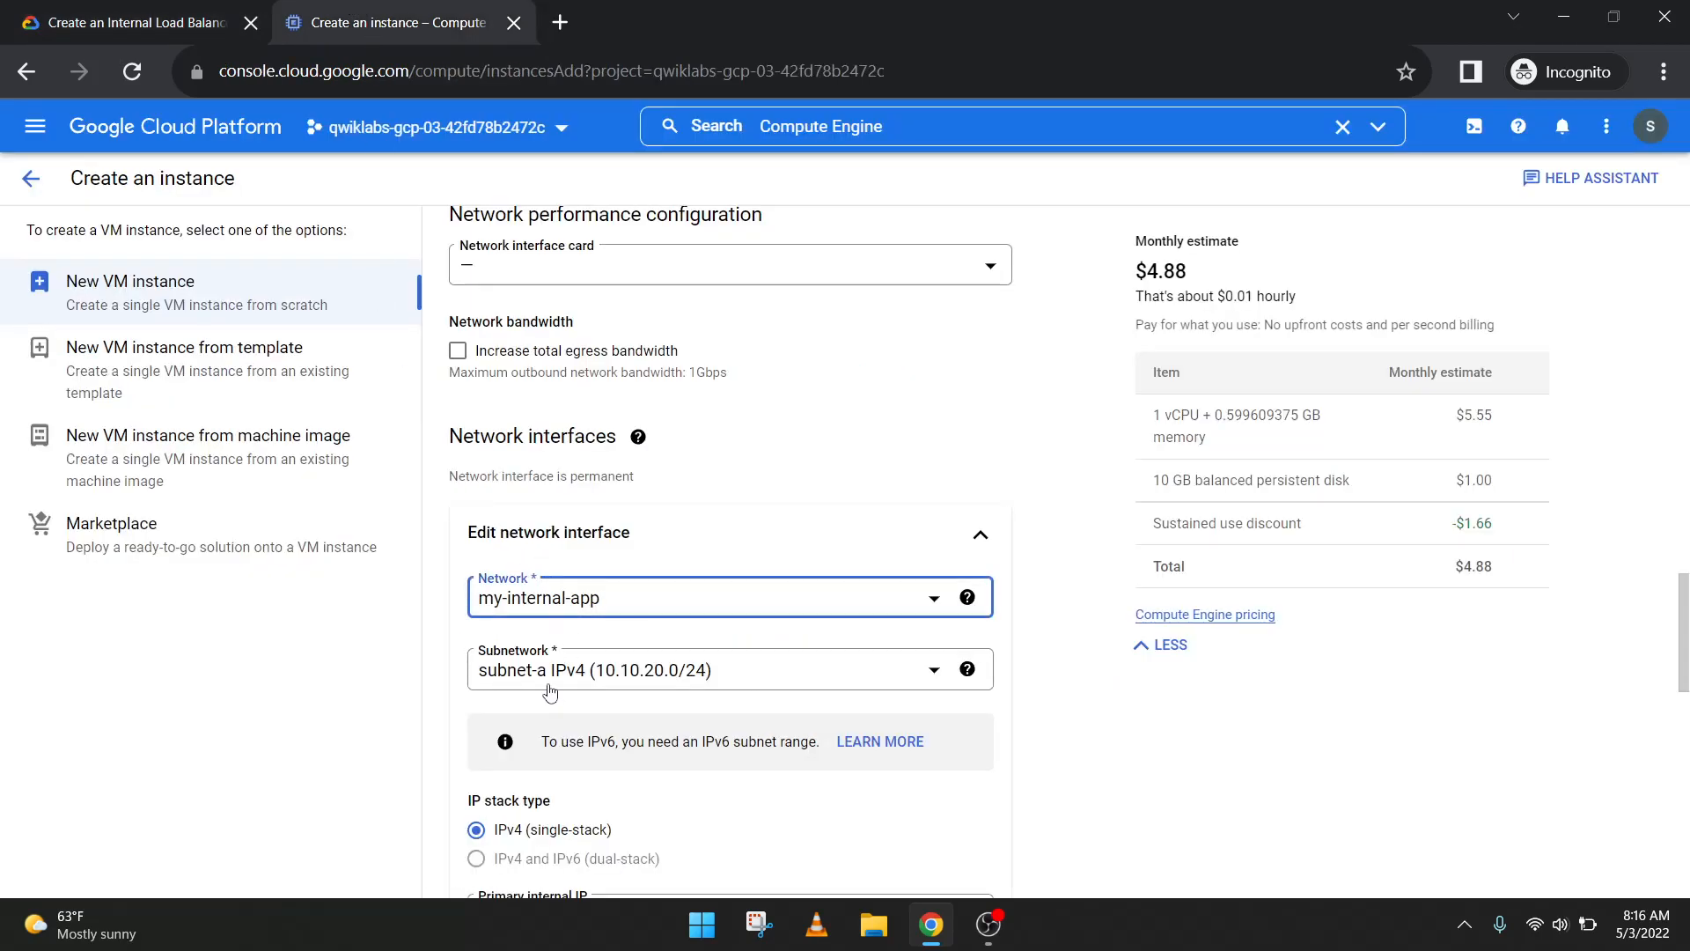
# Step: Check the lab's internal IP setting and set the primary internal IP of the network interface to Ephemeral (Custom)
pyautogui.click(224, 11)
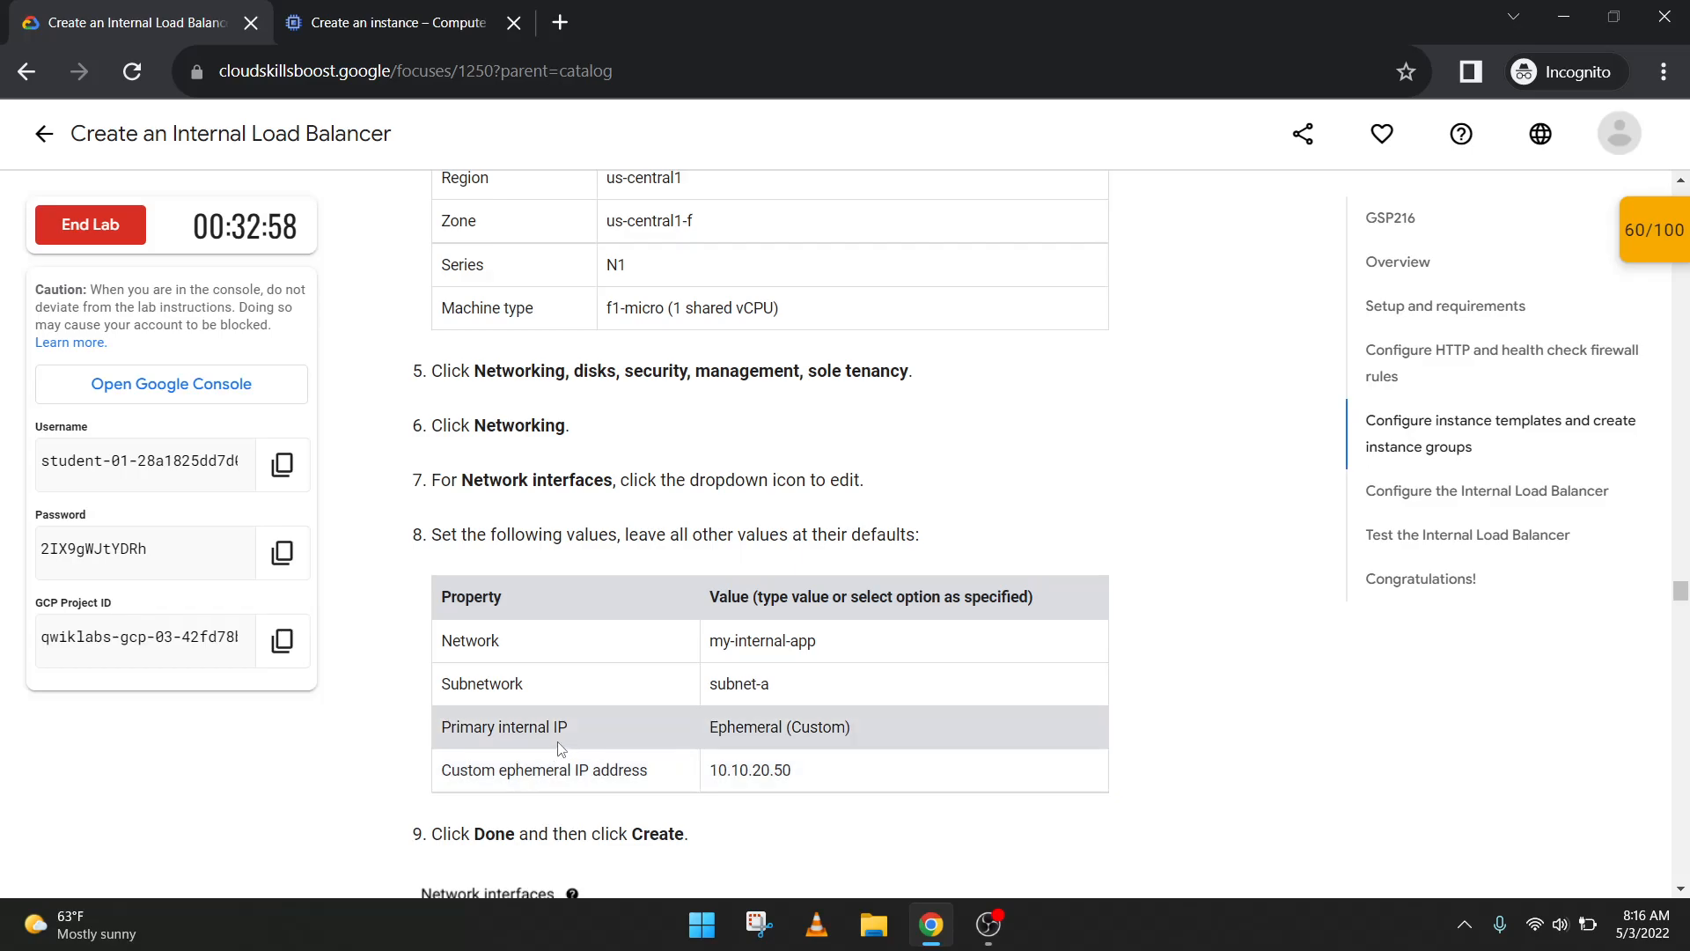
pyautogui.click(423, 7)
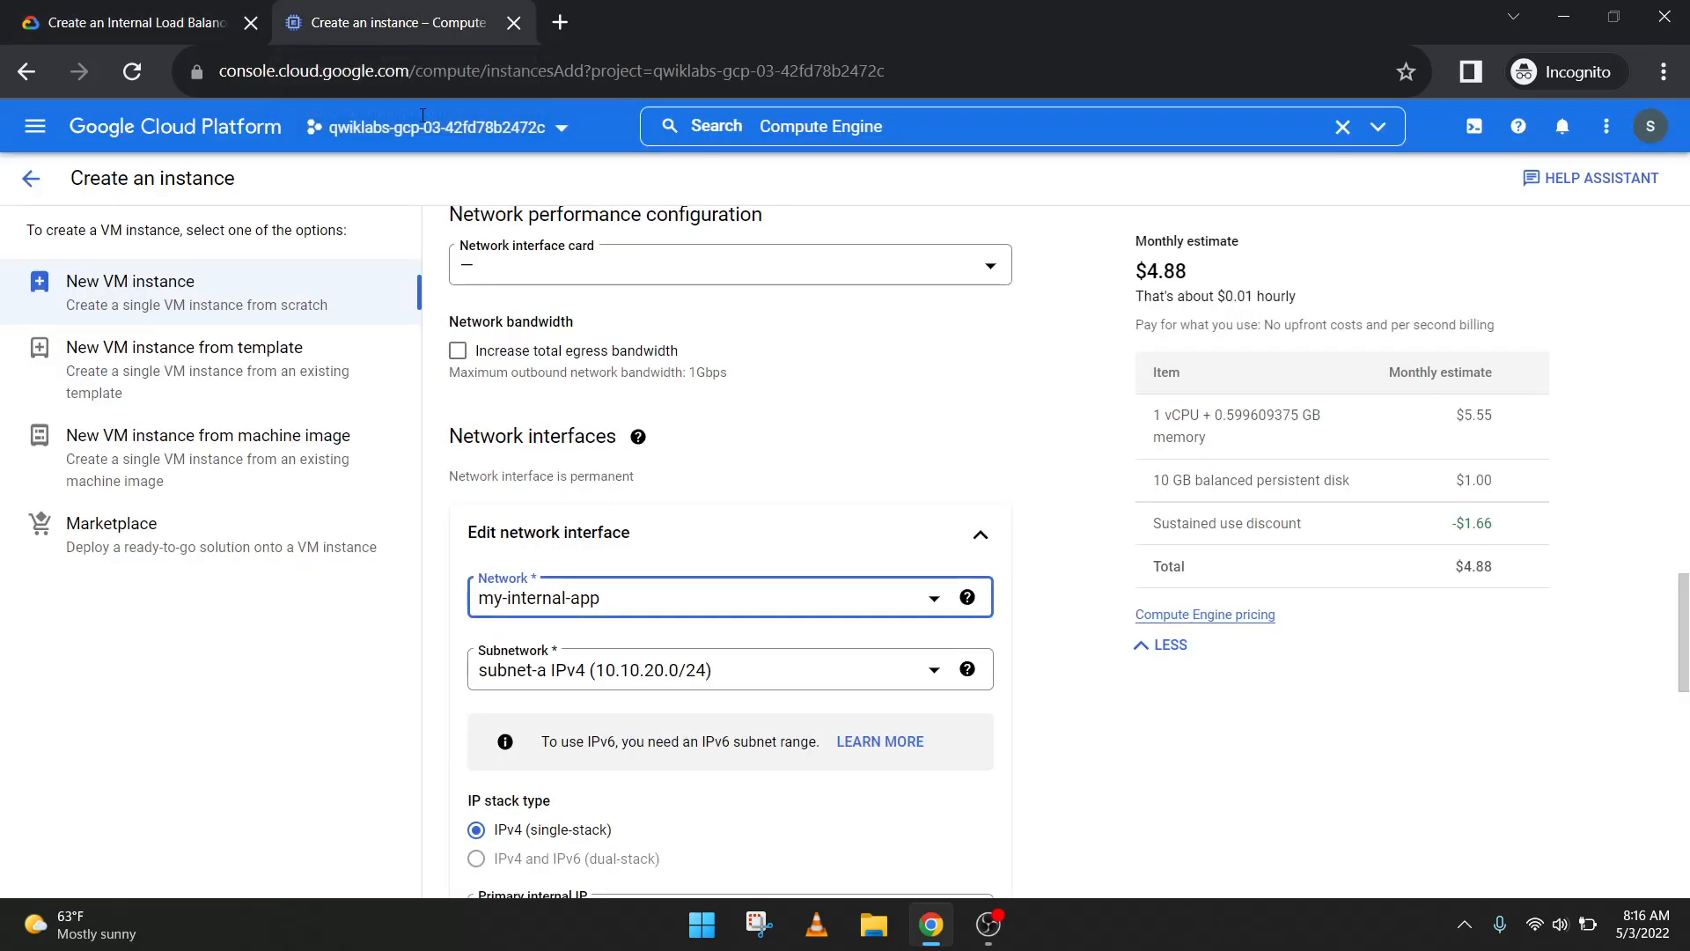
pyautogui.scroll(-2, 604, 634)
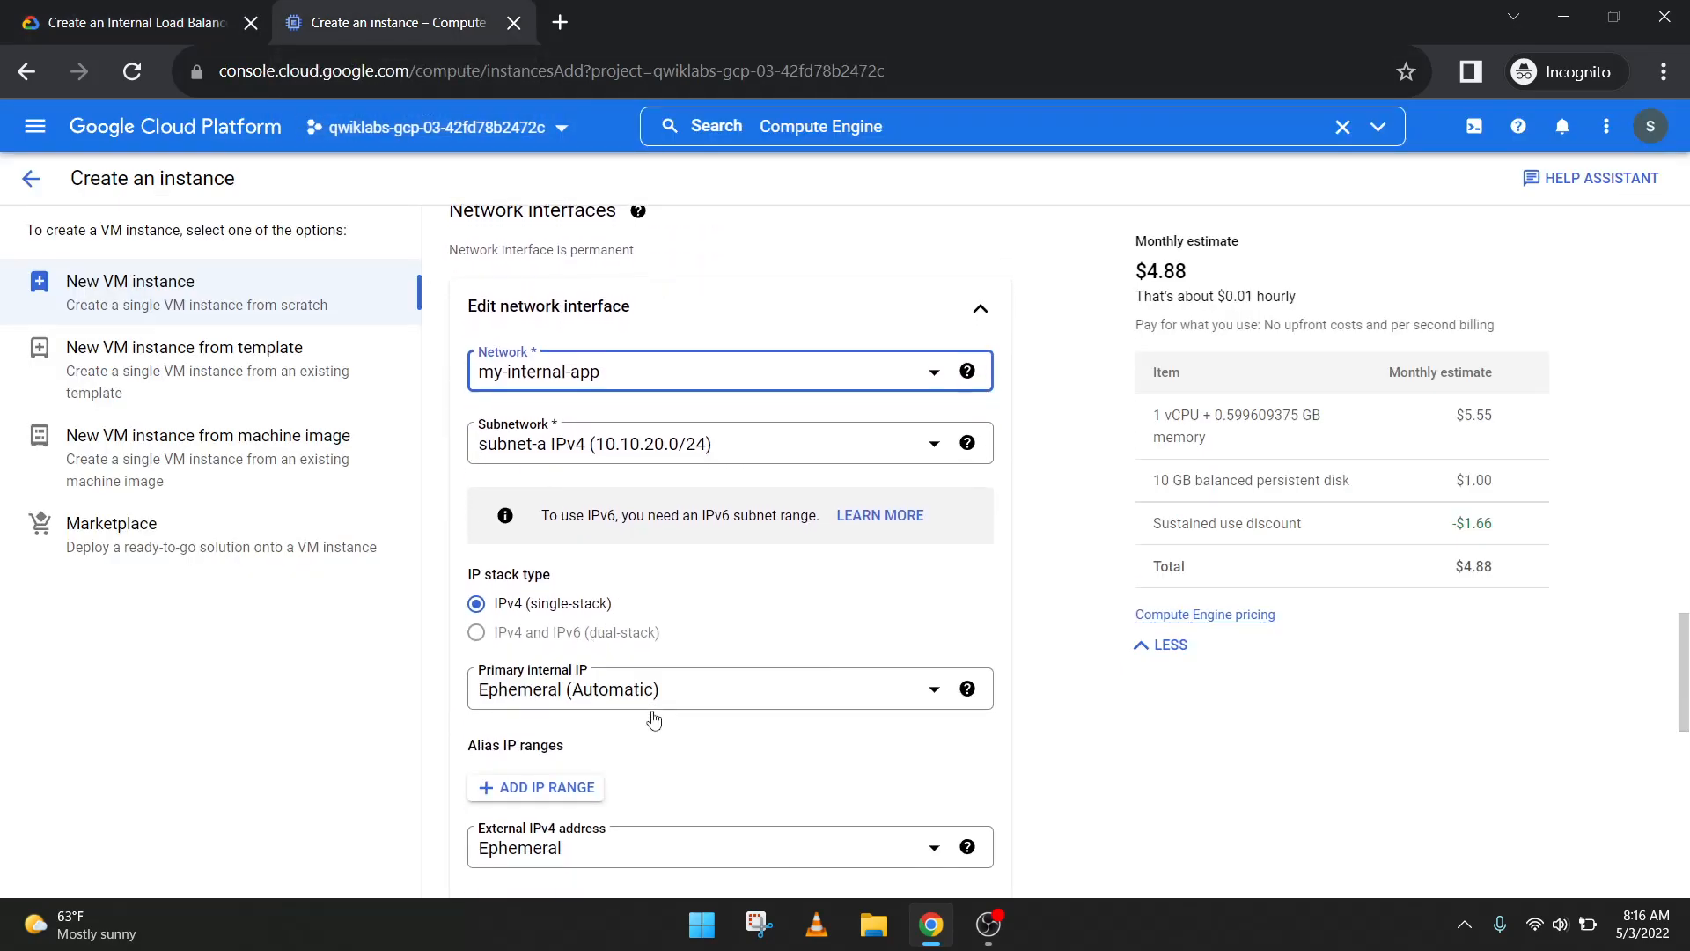
pyautogui.scroll(-2, 655, 719)
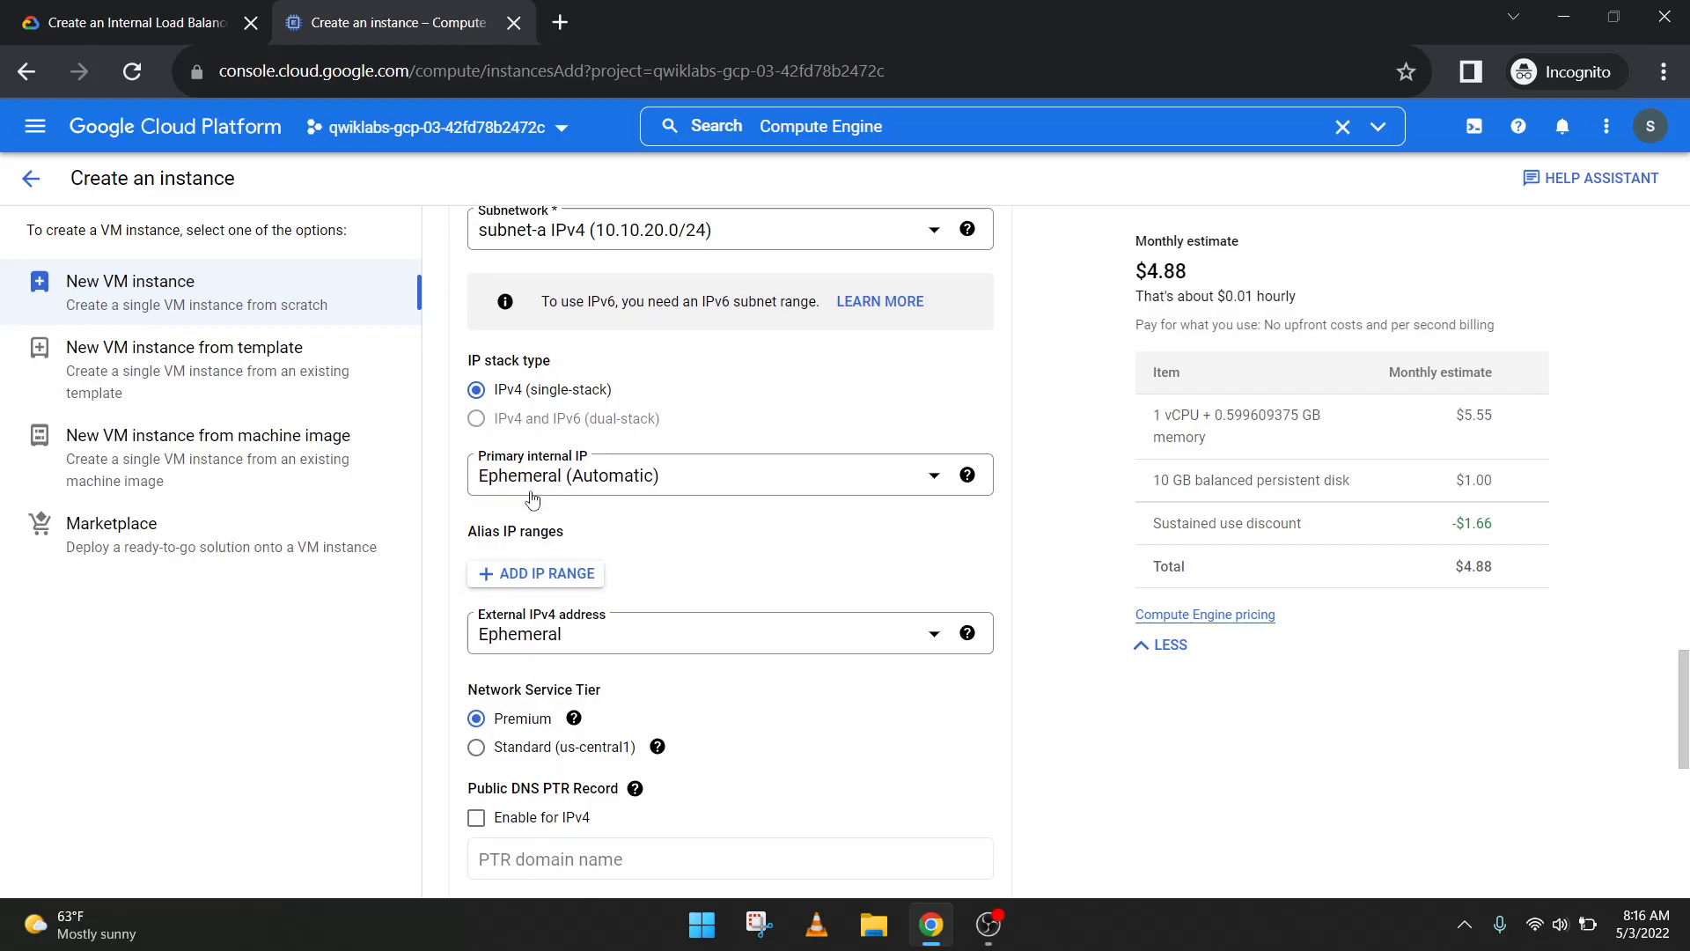
pyautogui.click(215, 7)
pyautogui.click(282, 7)
pyautogui.click(656, 480)
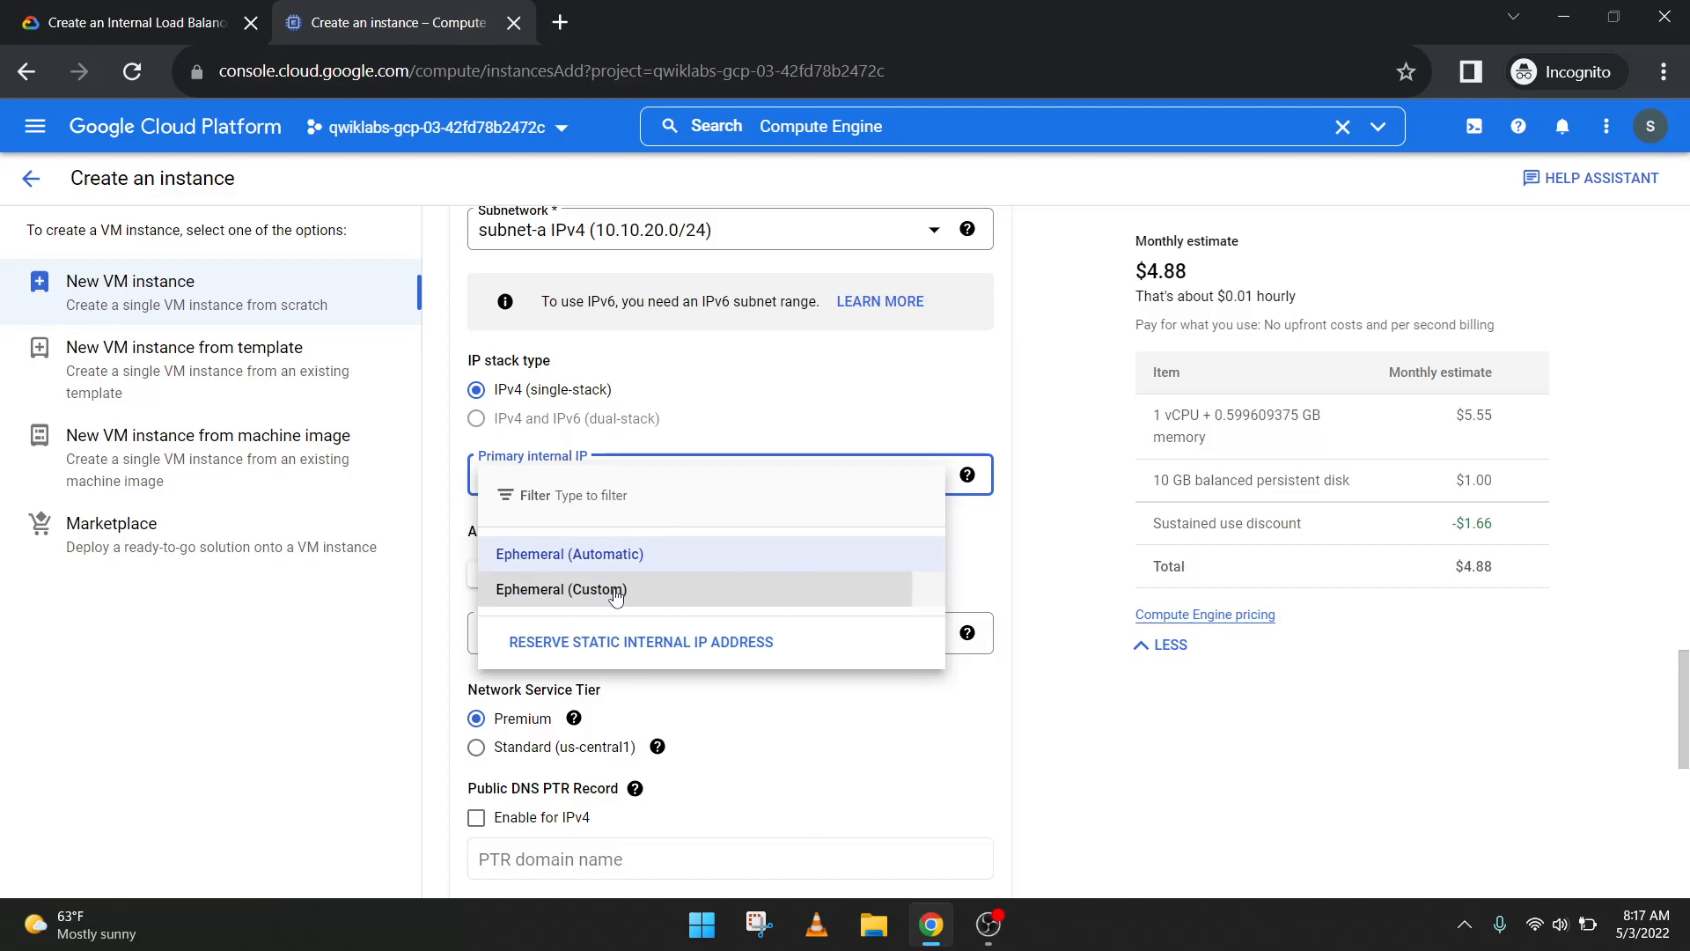
pyautogui.click(616, 592)
# Step: Copy the custom ephemeral IP address from the lab instructions and set it to 10.10.20.50 on the network interface
pyautogui.click(141, 21)
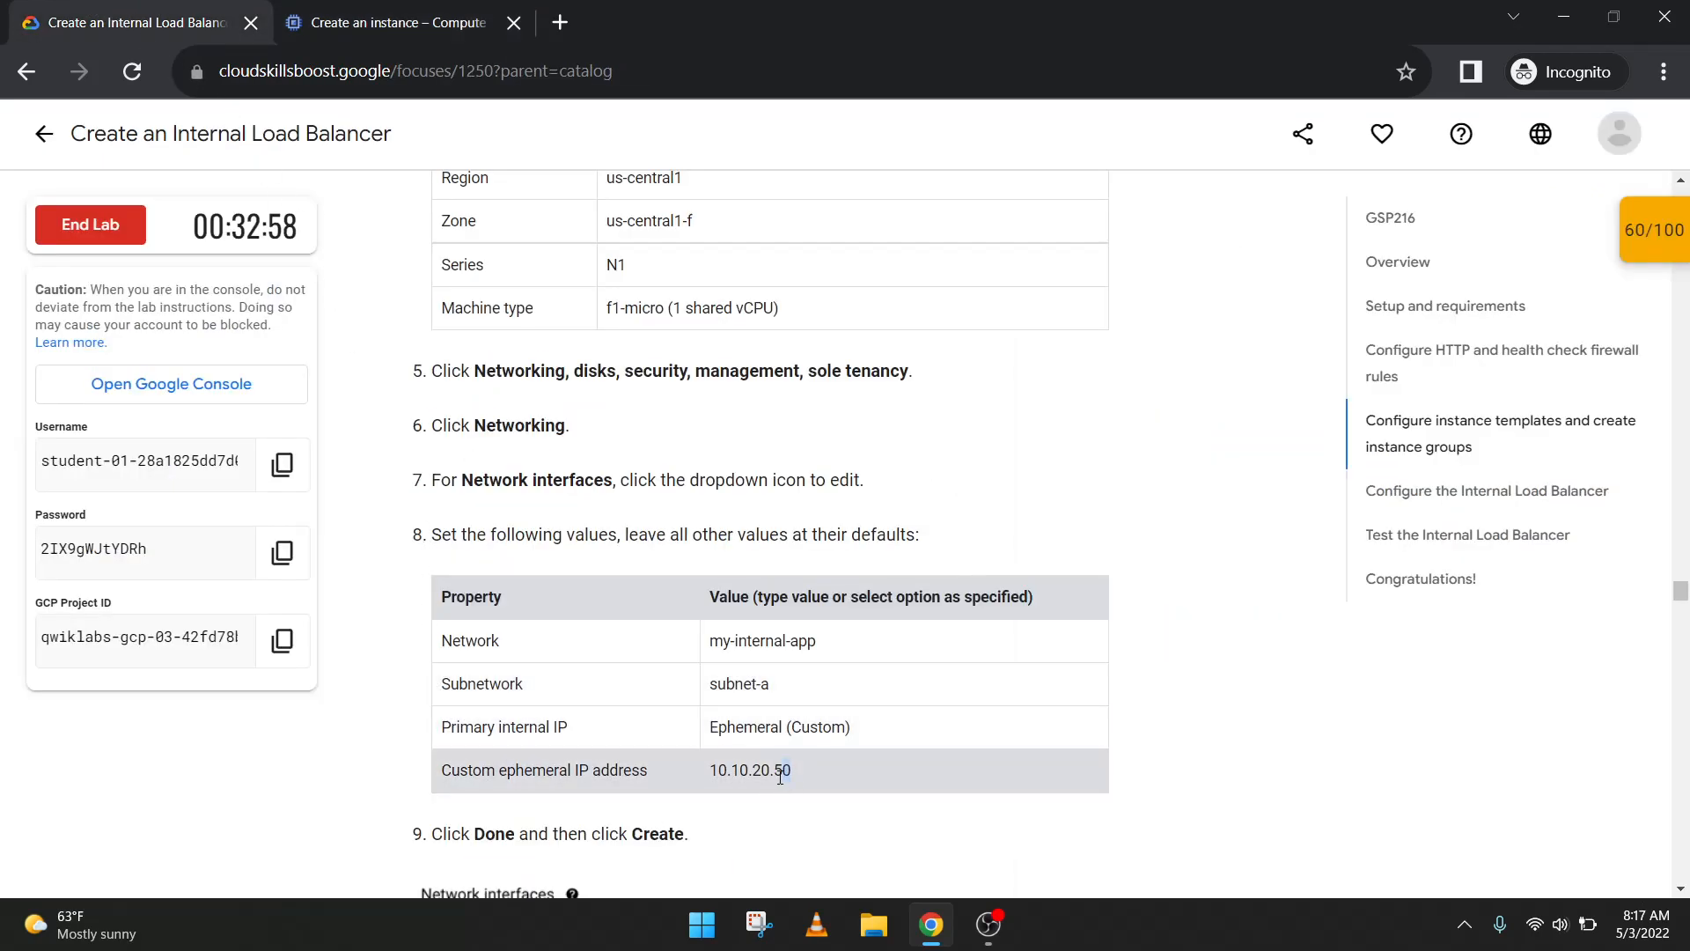
pyautogui.moveTo(780, 778); pyautogui.dragTo(731, 775)
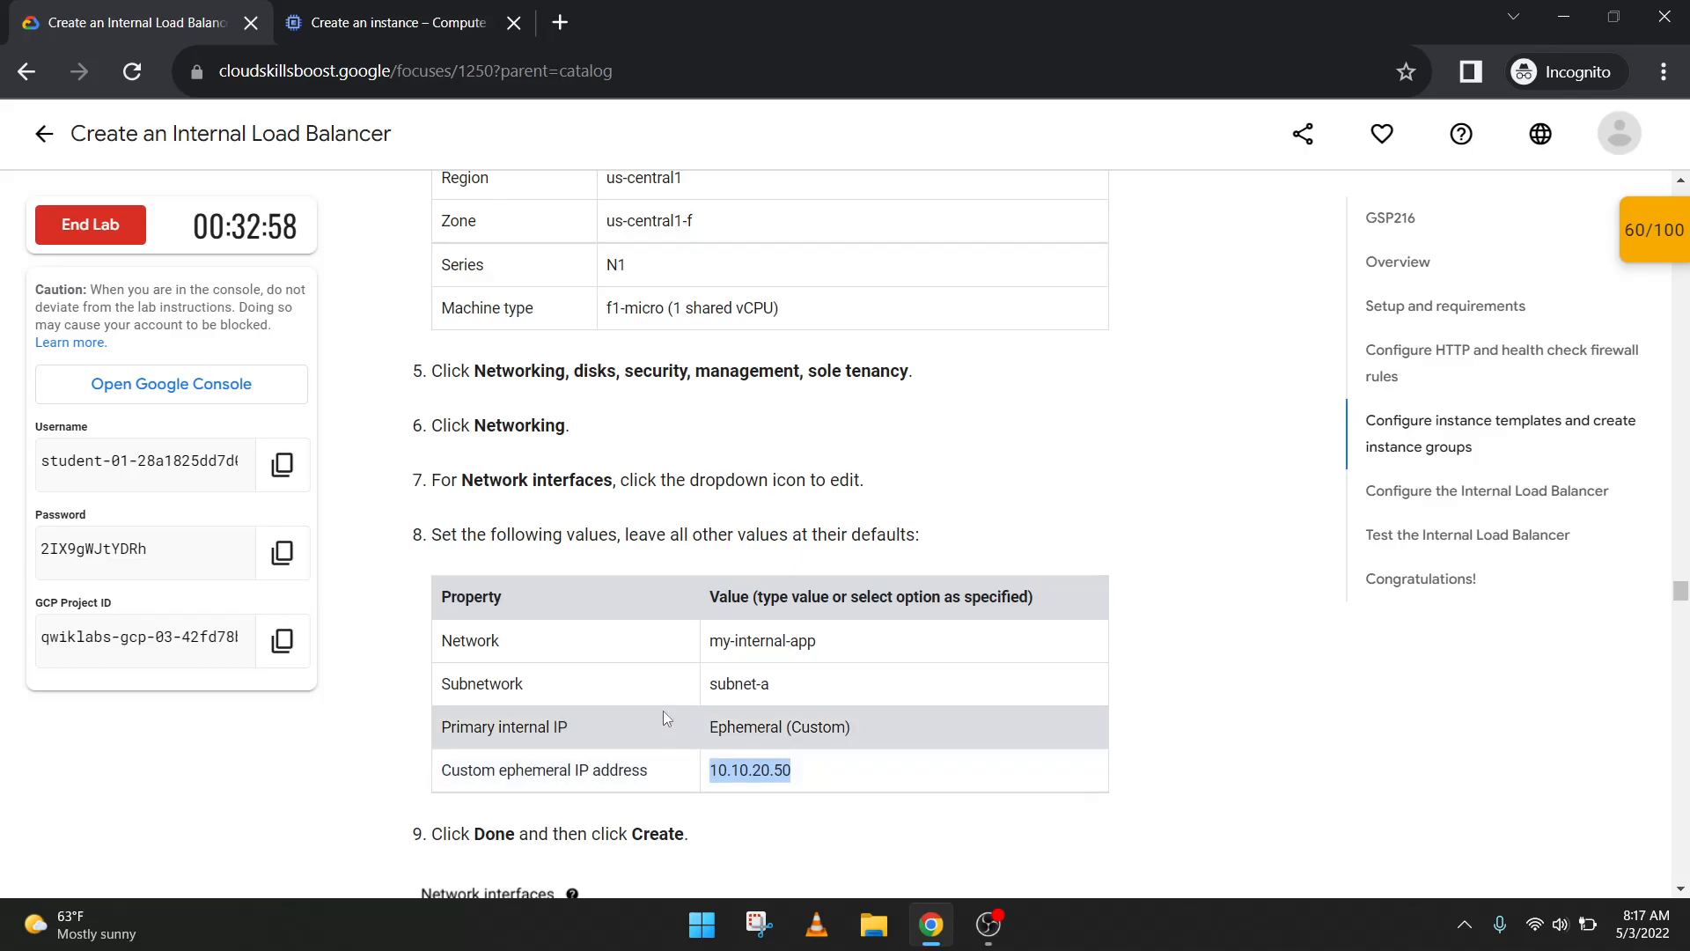
pyautogui.click(398, 16)
pyautogui.click(528, 546)
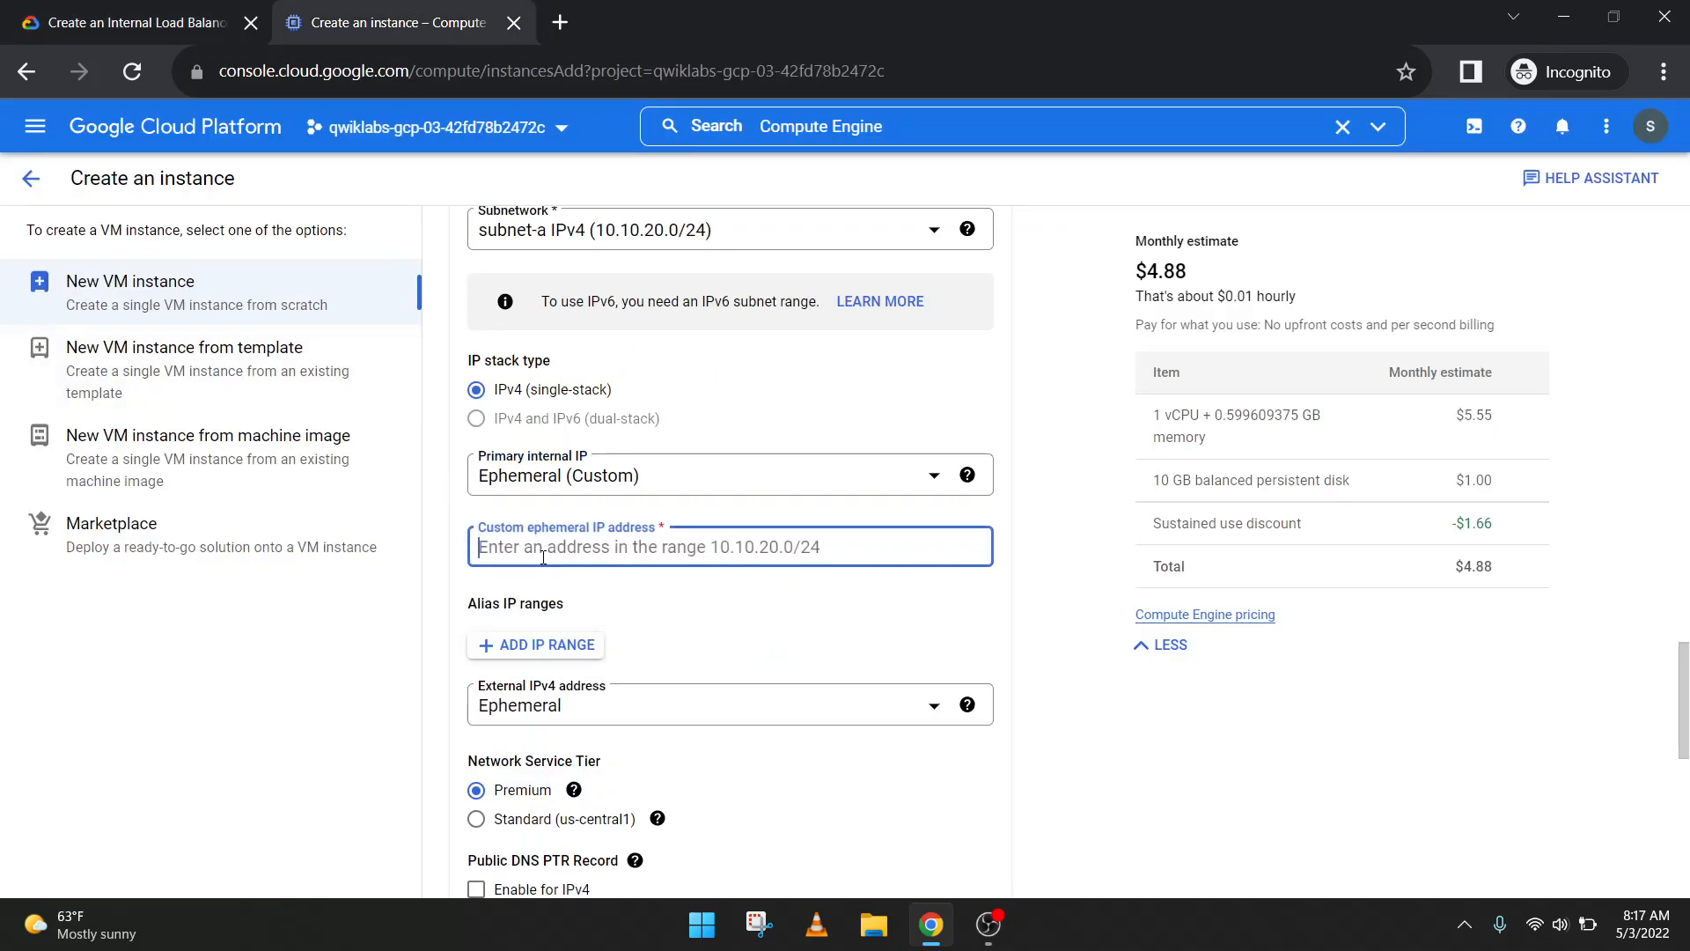
pyautogui.write('10.10.20.50')
# Step: Finish editing the network interface as the lab instructs and create the utility-vm instance
pyautogui.click(128, 7)
pyautogui.scroll(-2, 601, 536)
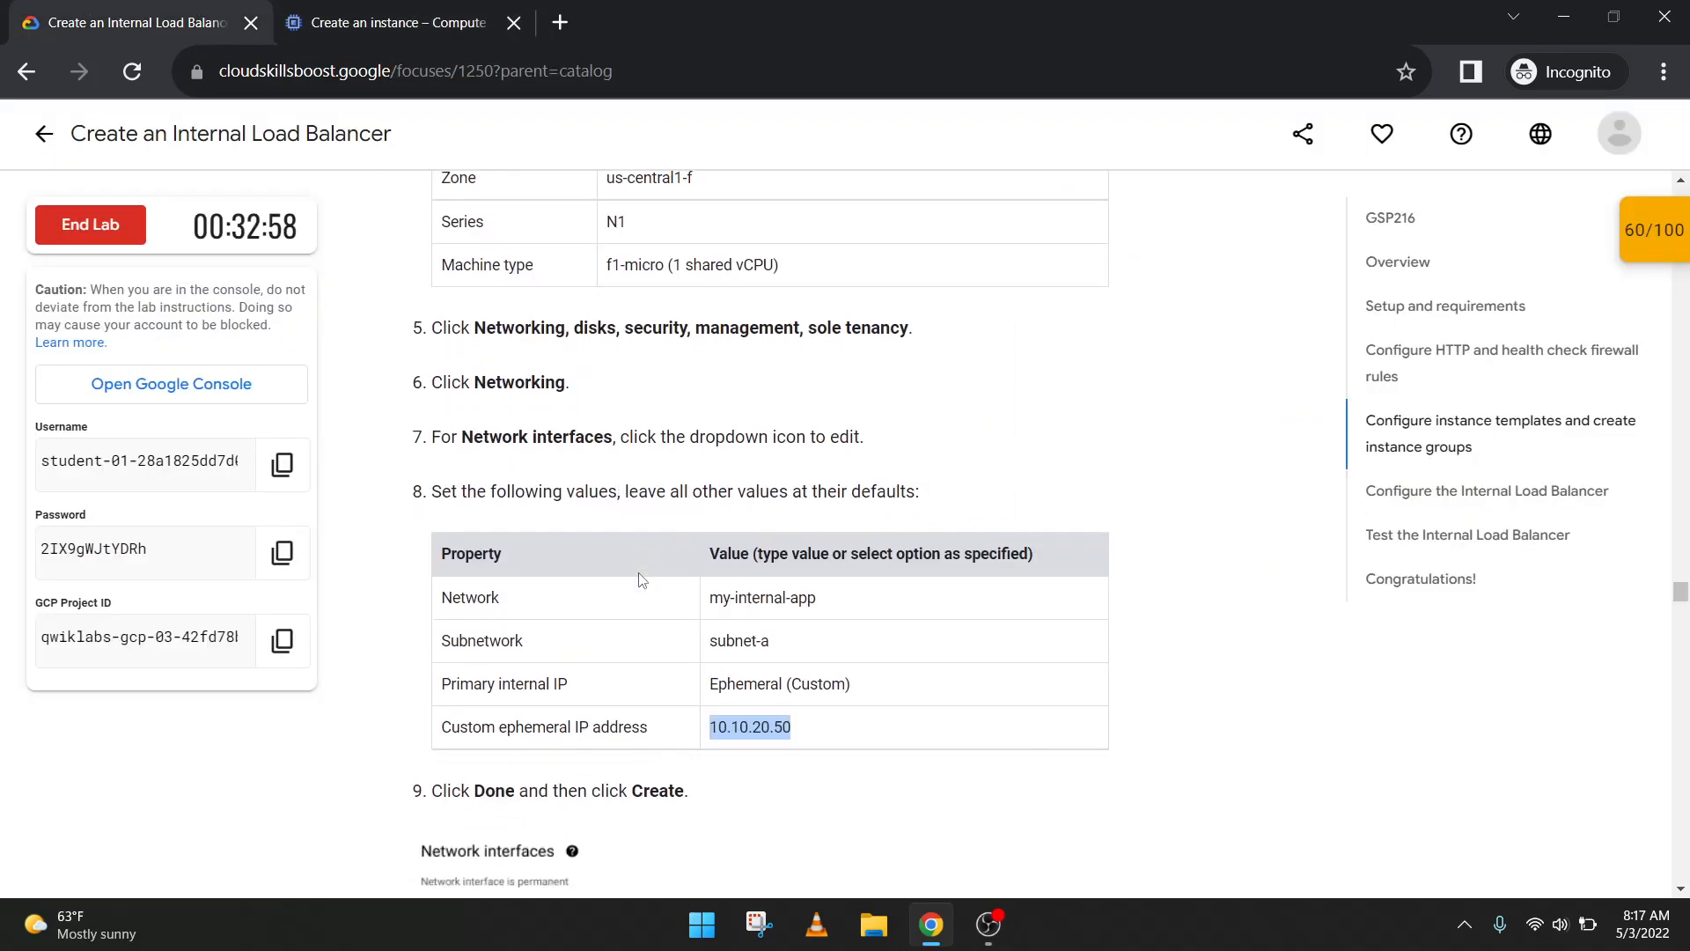
pyautogui.click(416, 20)
pyautogui.scroll(-2, 916, 730)
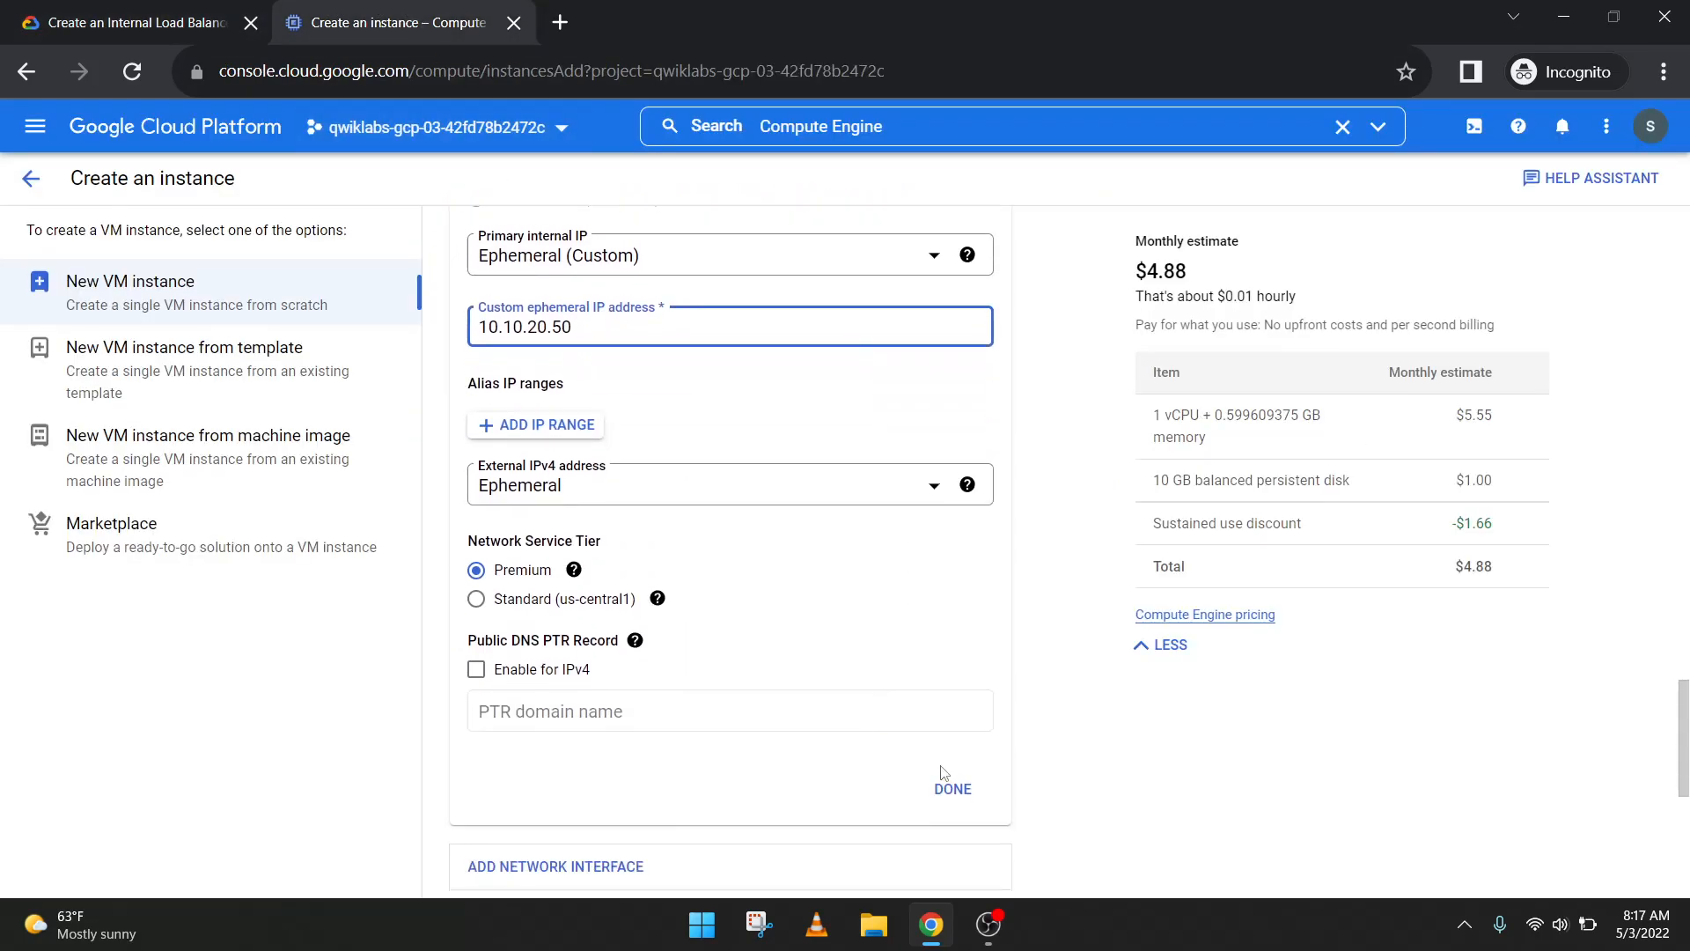
pyautogui.click(949, 792)
pyautogui.click(75, 8)
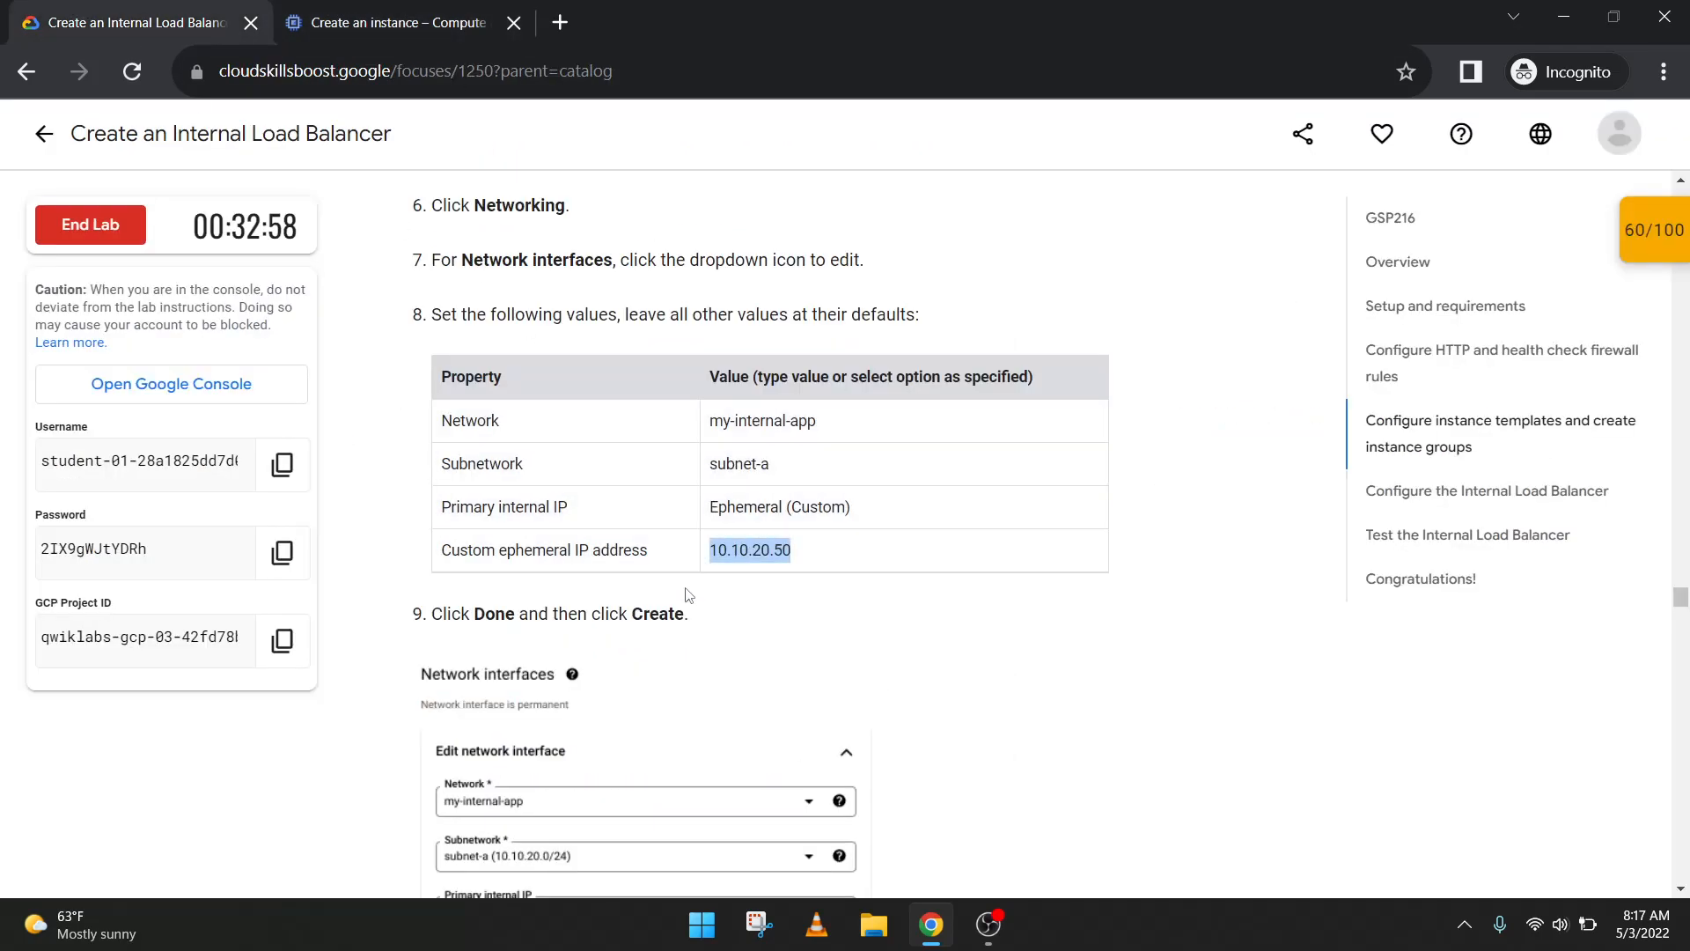
pyautogui.scroll(-1, 687, 596)
pyautogui.click(440, 5)
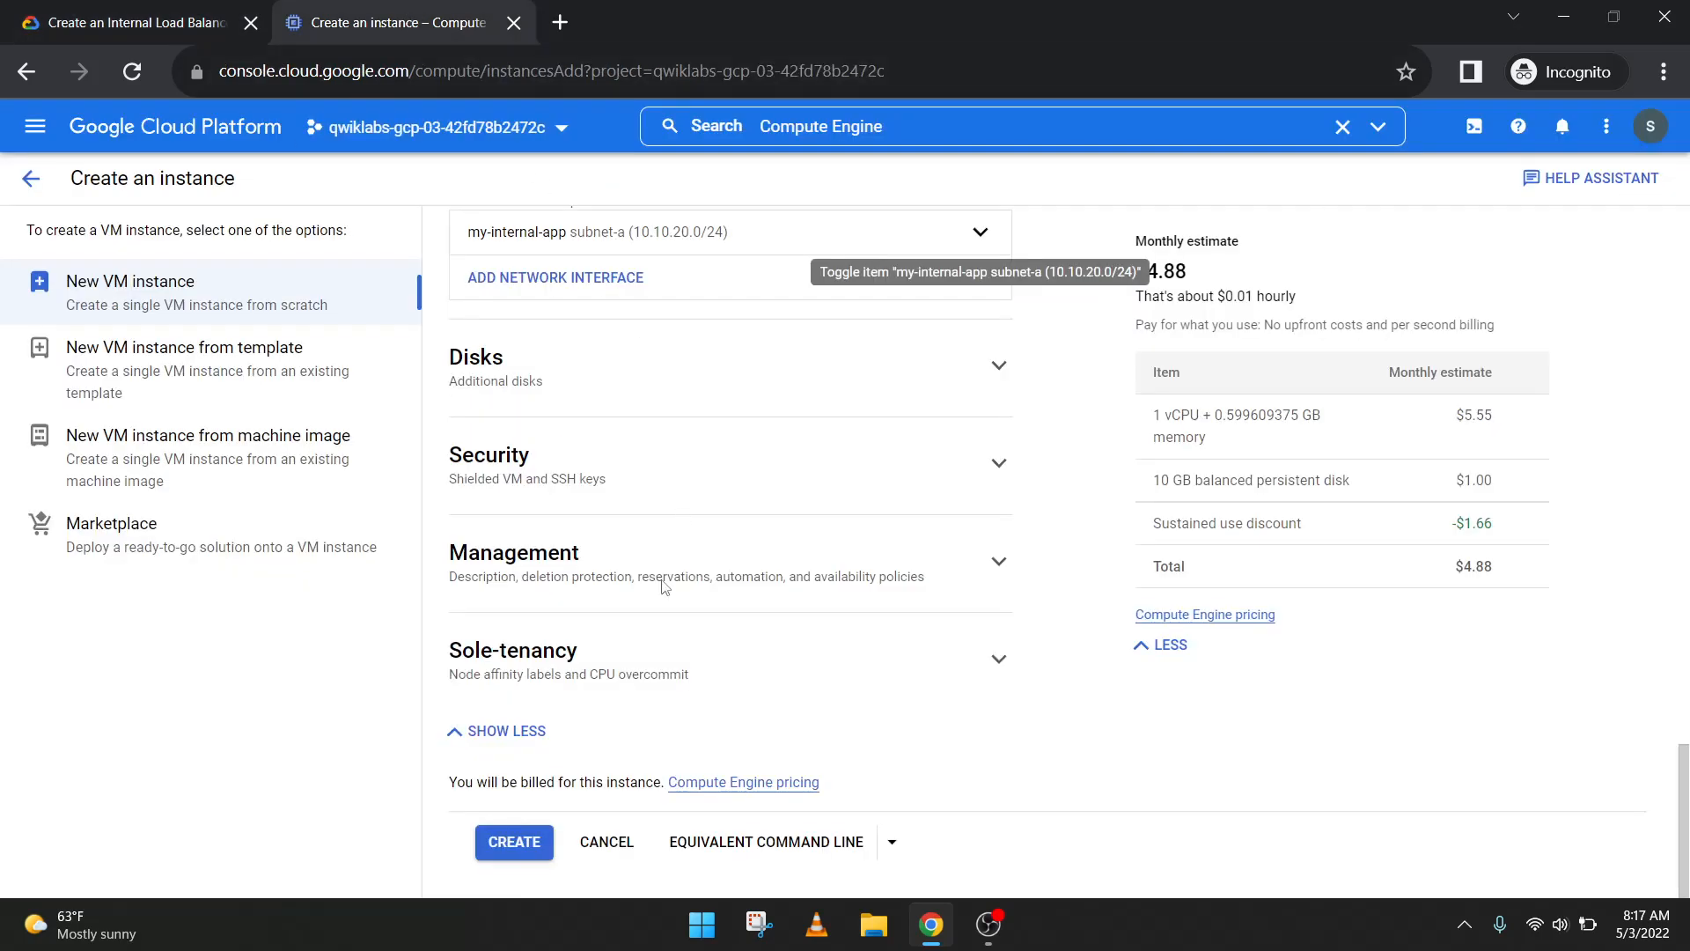
pyautogui.click(539, 836)
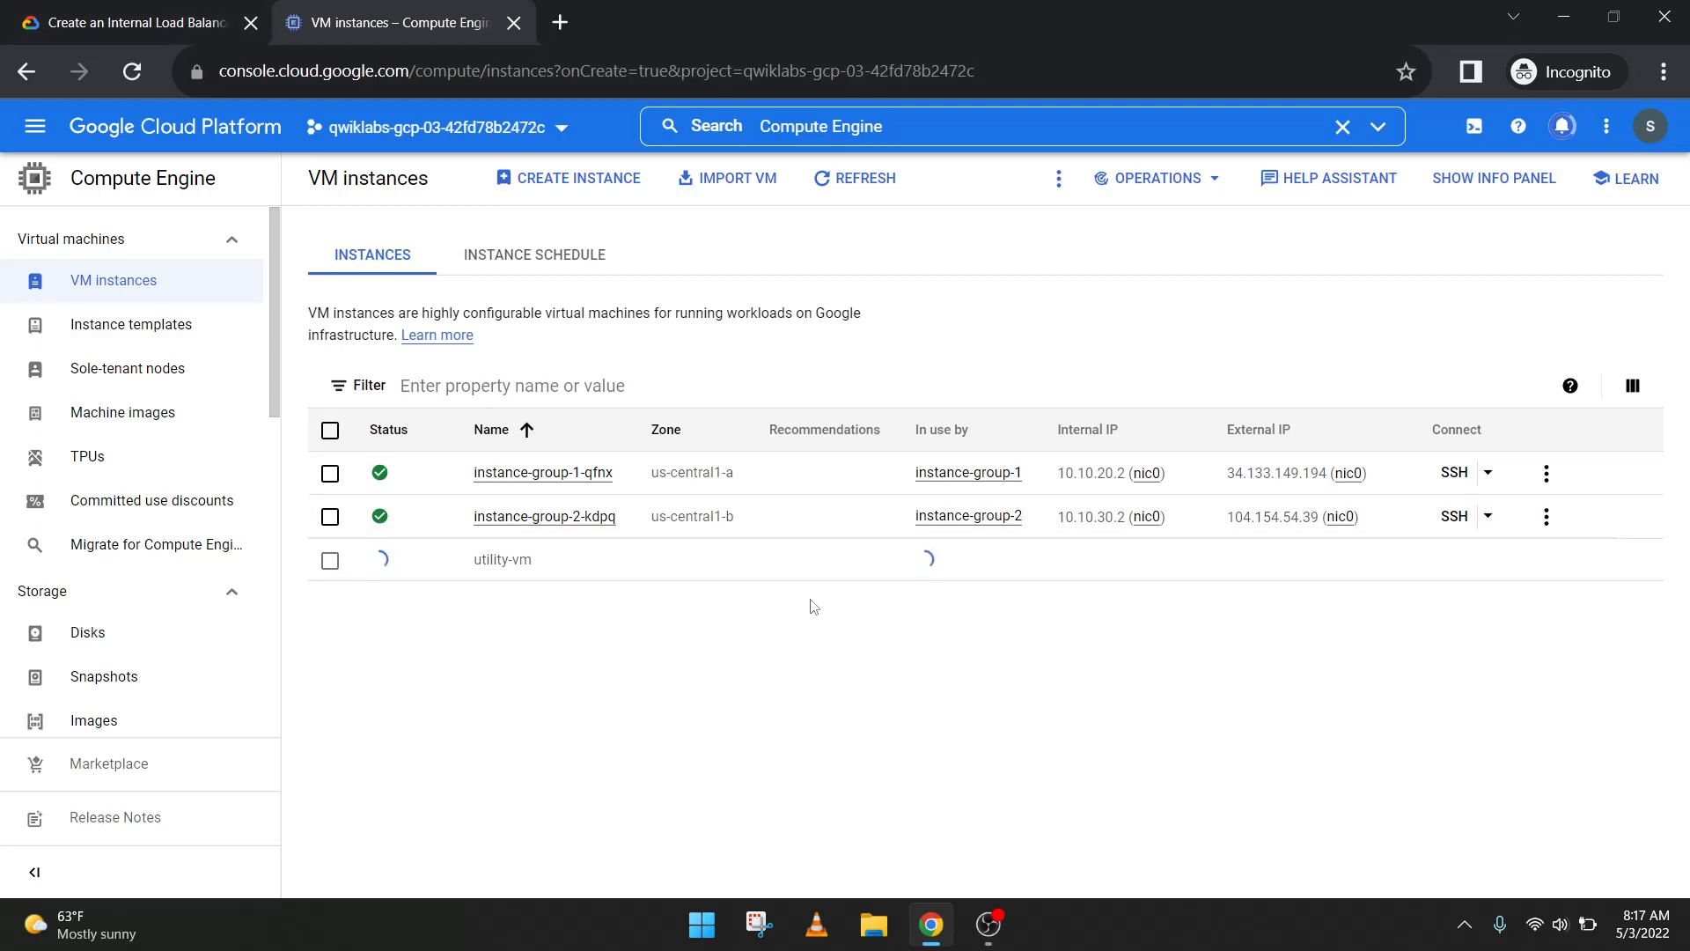
# Step: Check that utility-vm is running, then verify the lab objective "Configure instance templates and create instance groups"
pyautogui.hotkey('ctrl', 'shift', 'Tab')
pyautogui.scroll(-9, 854, 740)
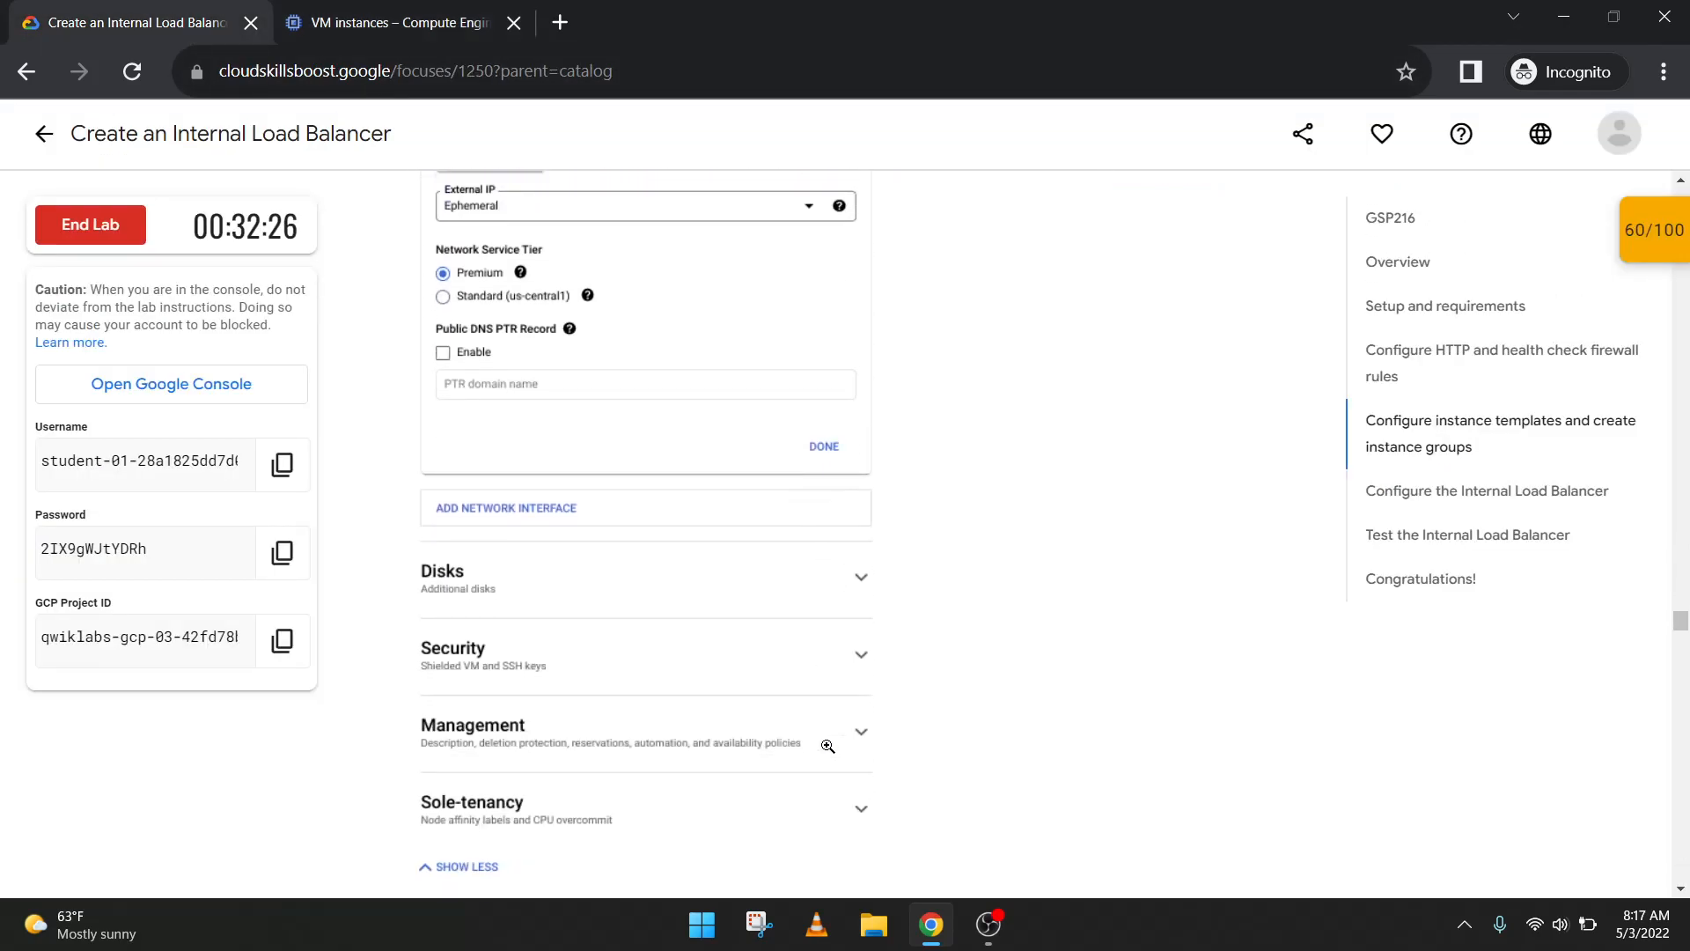
pyautogui.scroll(-3, 827, 745)
pyautogui.scroll(-4, 828, 745)
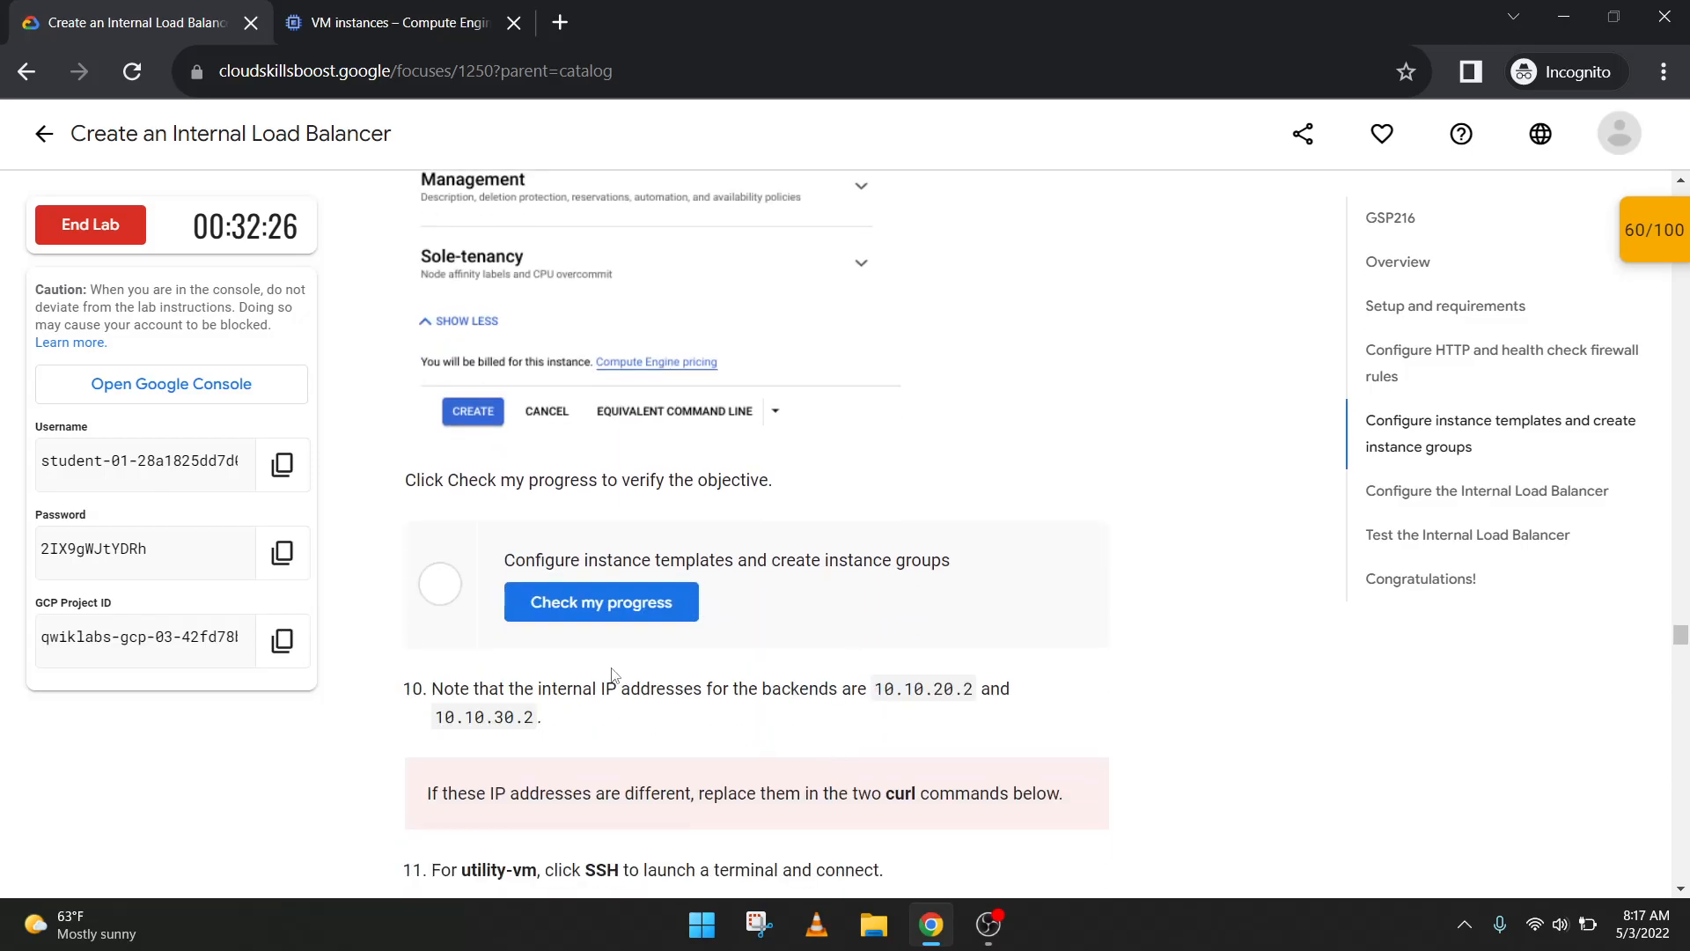
pyautogui.click(317, 7)
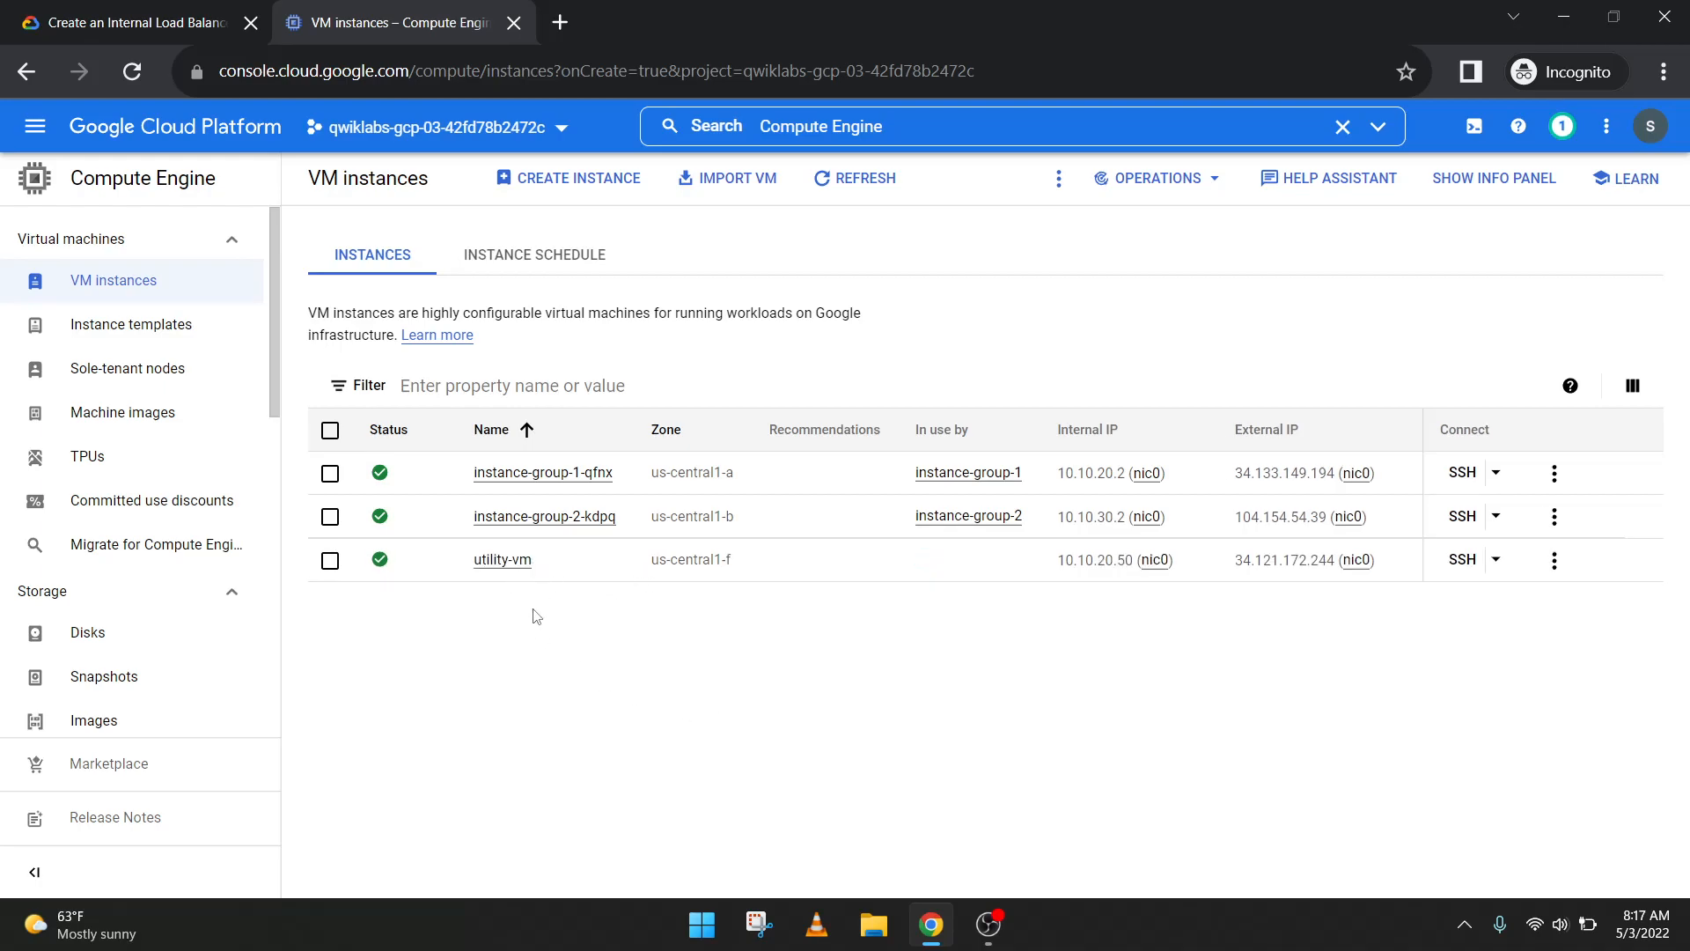
pyautogui.click(35, 17)
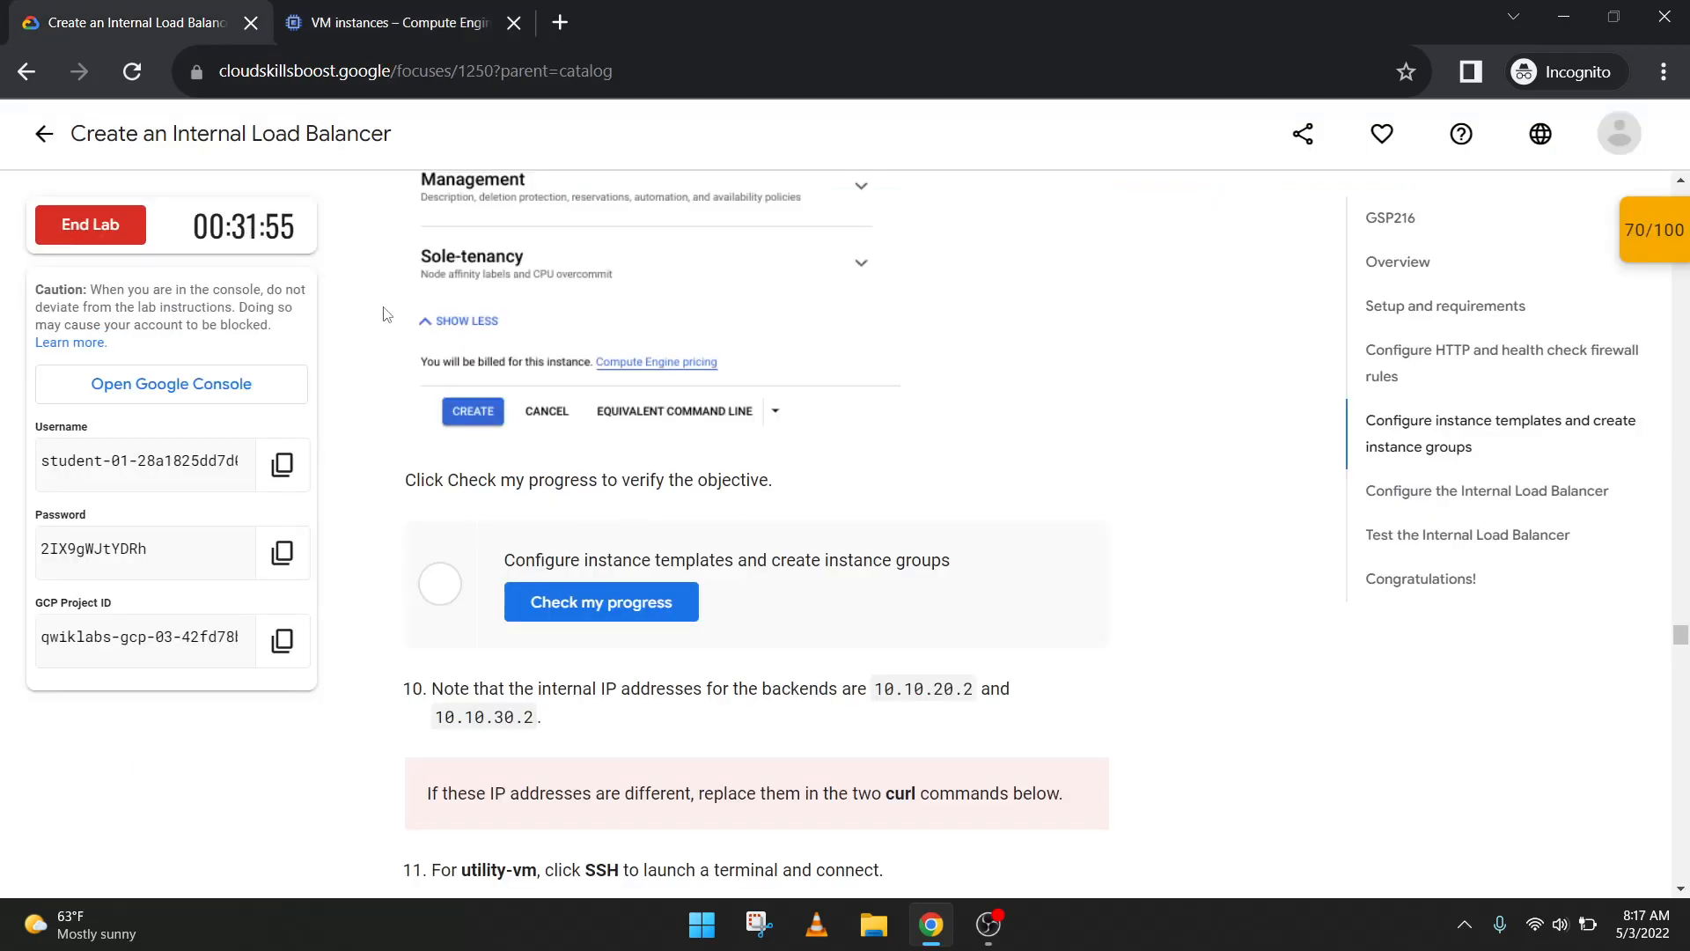
pyautogui.click(605, 611)
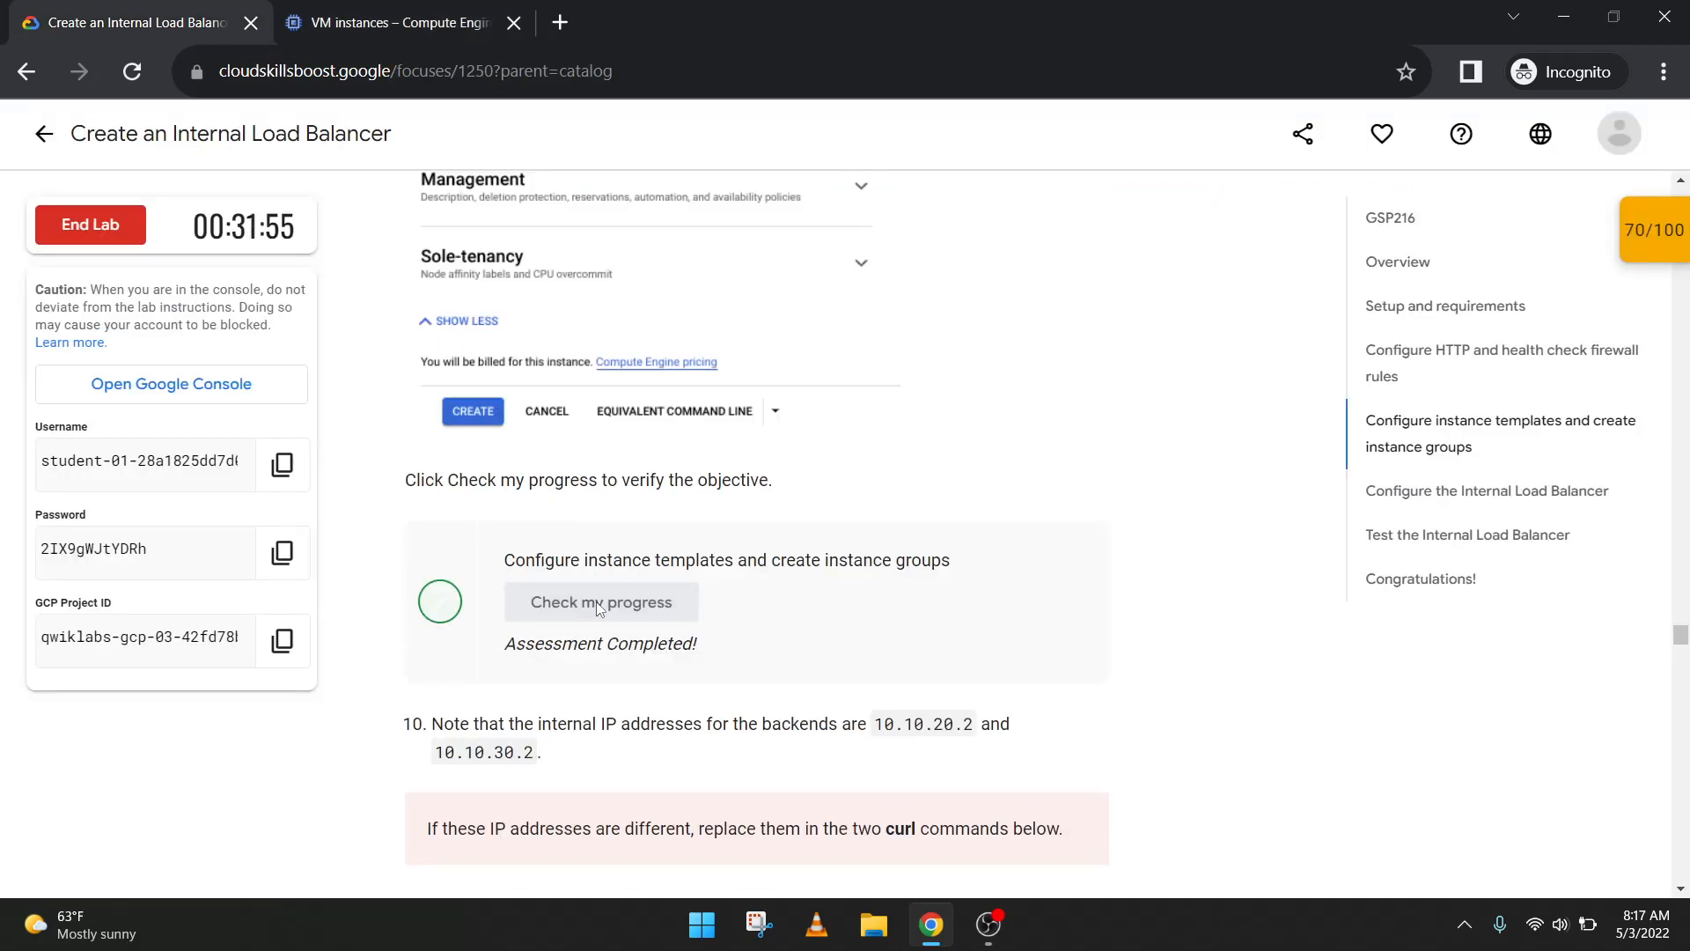
# Step: Read the lab's backend verification commands and the opening instructions for configuring the Internal Load Balancer
pyautogui.scroll(-1, 598, 608)
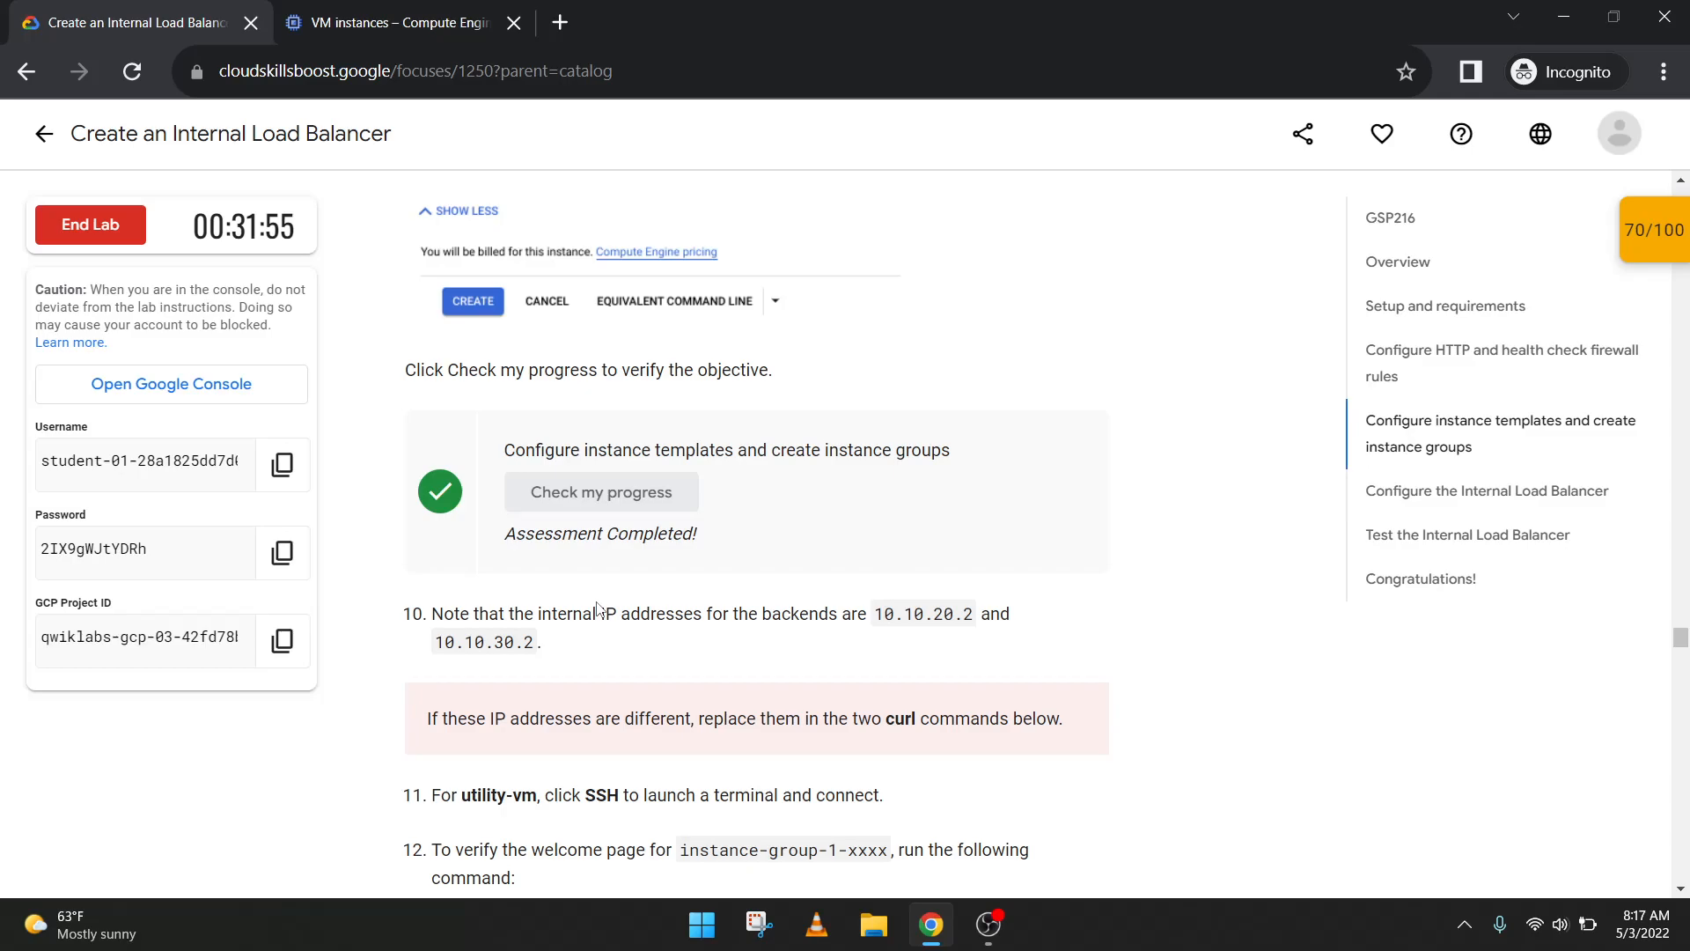
pyautogui.scroll(-3, 597, 607)
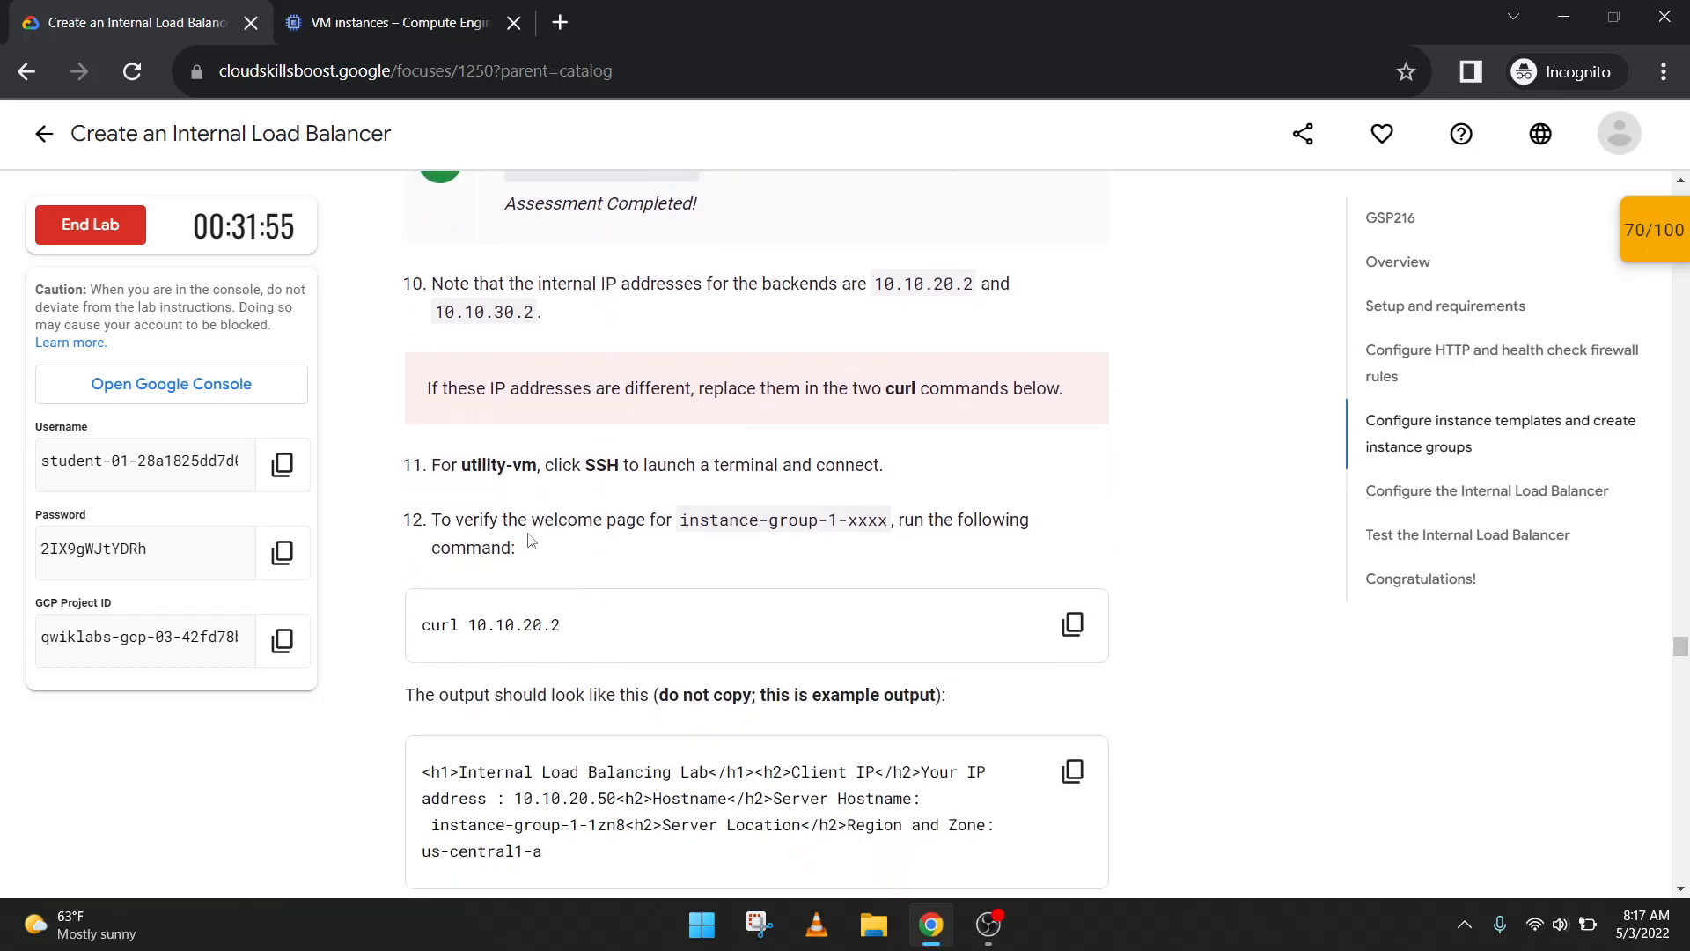
pyautogui.scroll(-5, 531, 540)
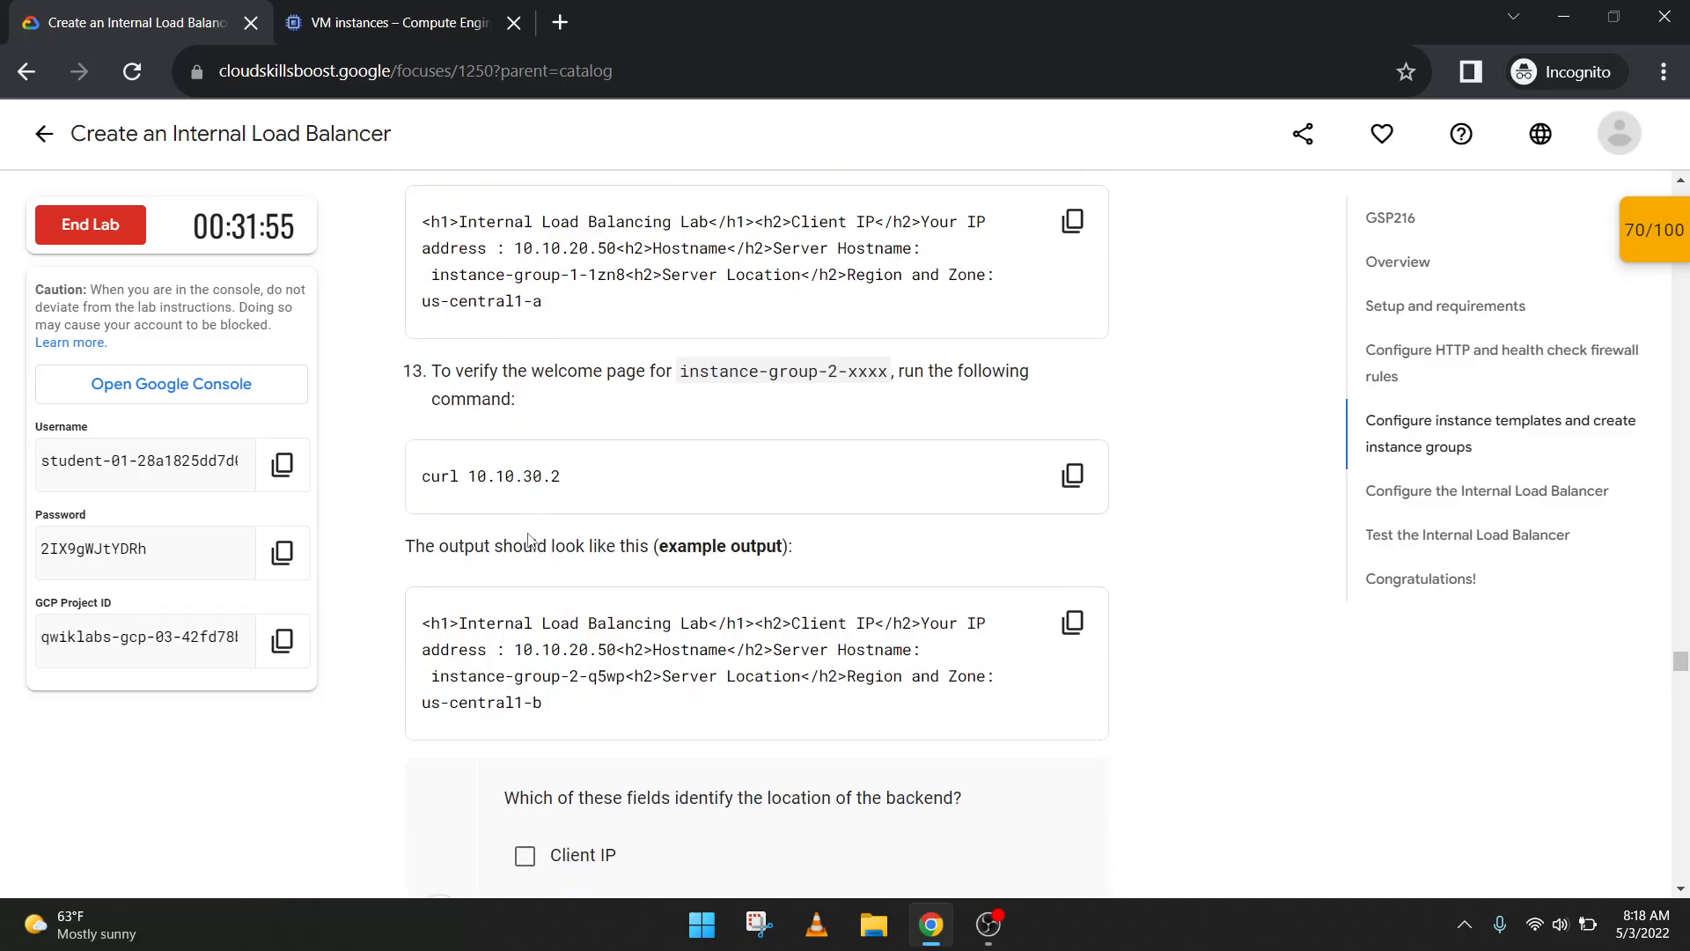
pyautogui.scroll(-8, 586, 630)
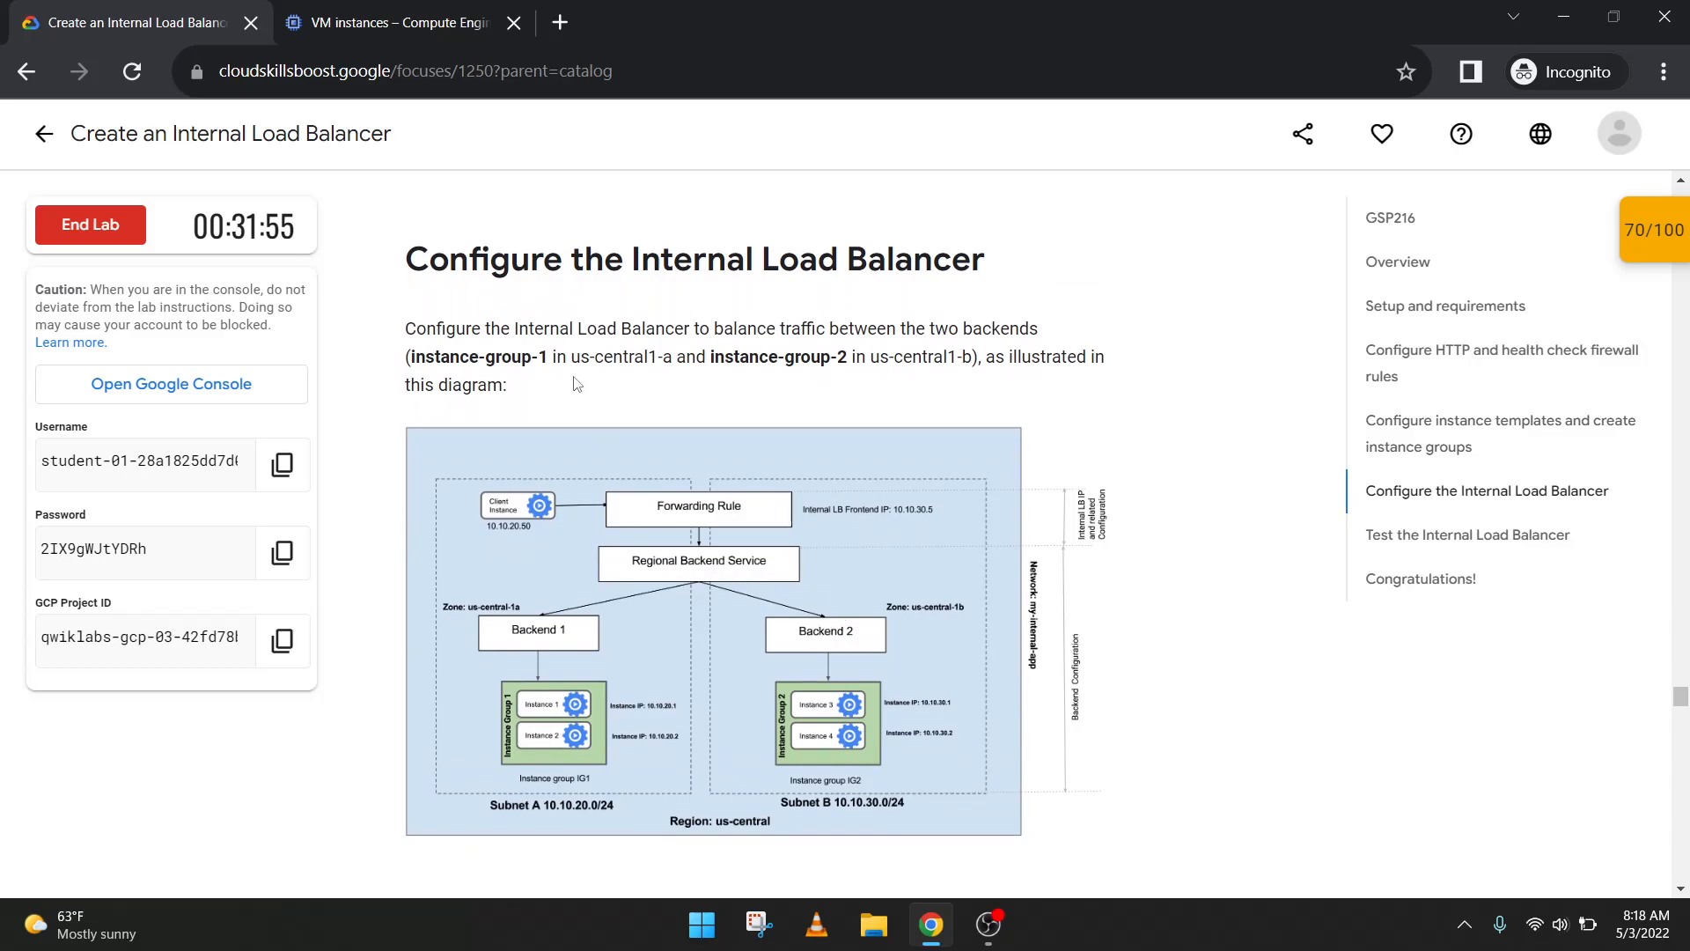
pyautogui.scroll(-5, 575, 384)
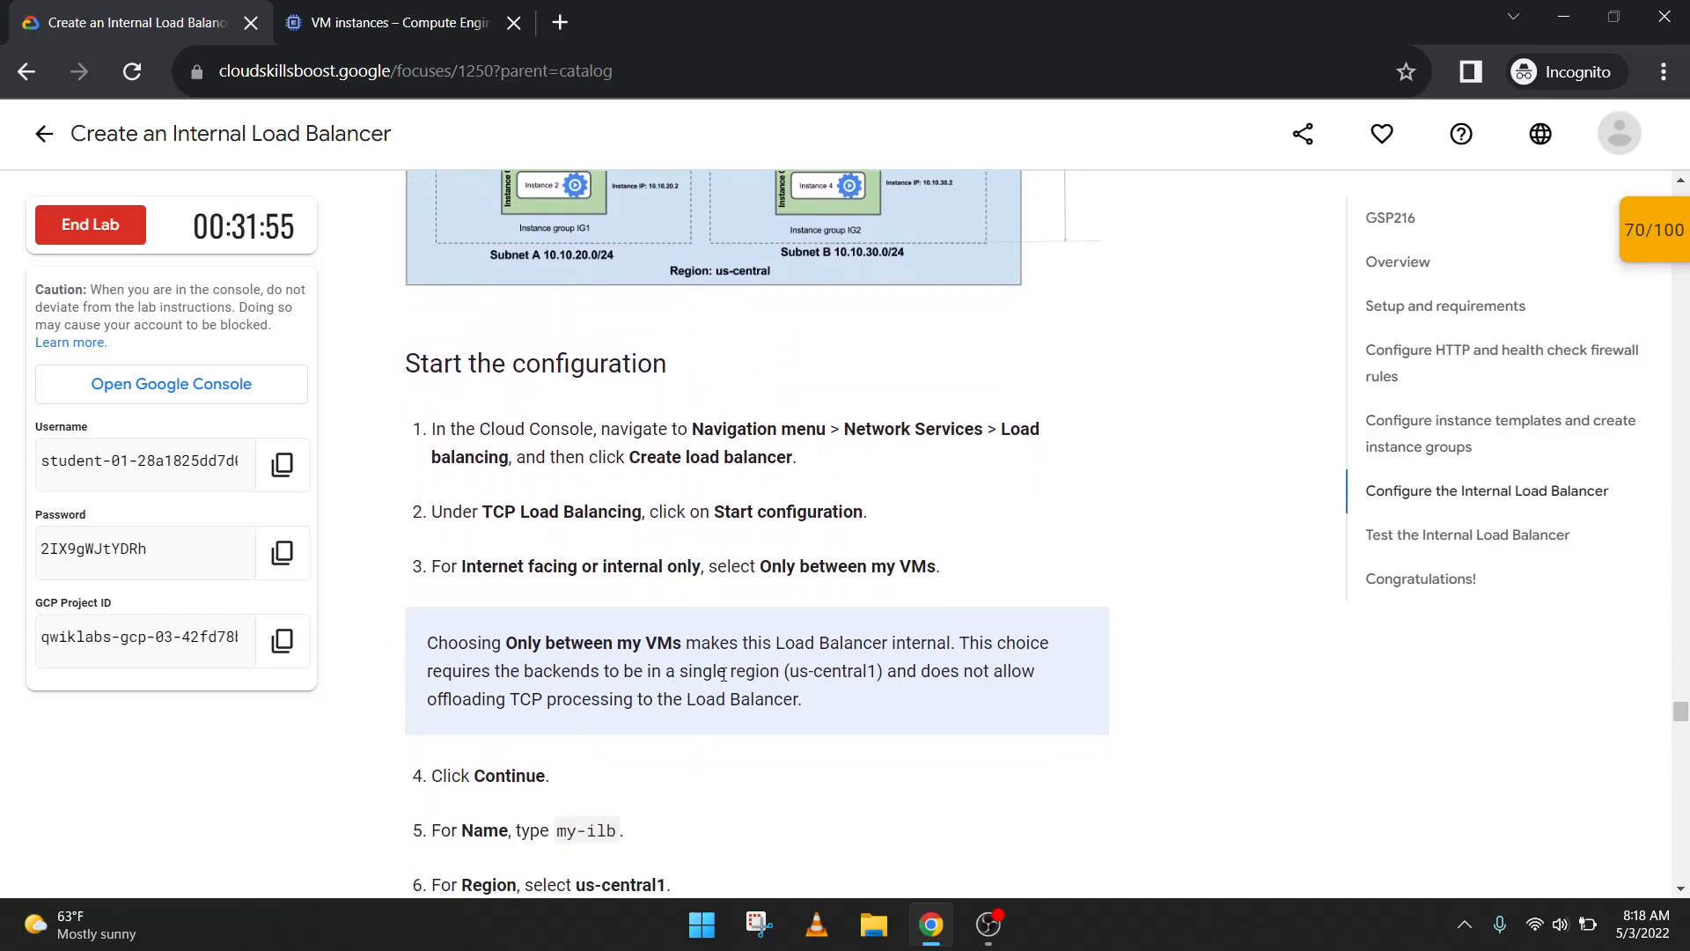
pyautogui.moveTo(845, 432); pyautogui.dragTo(984, 434)
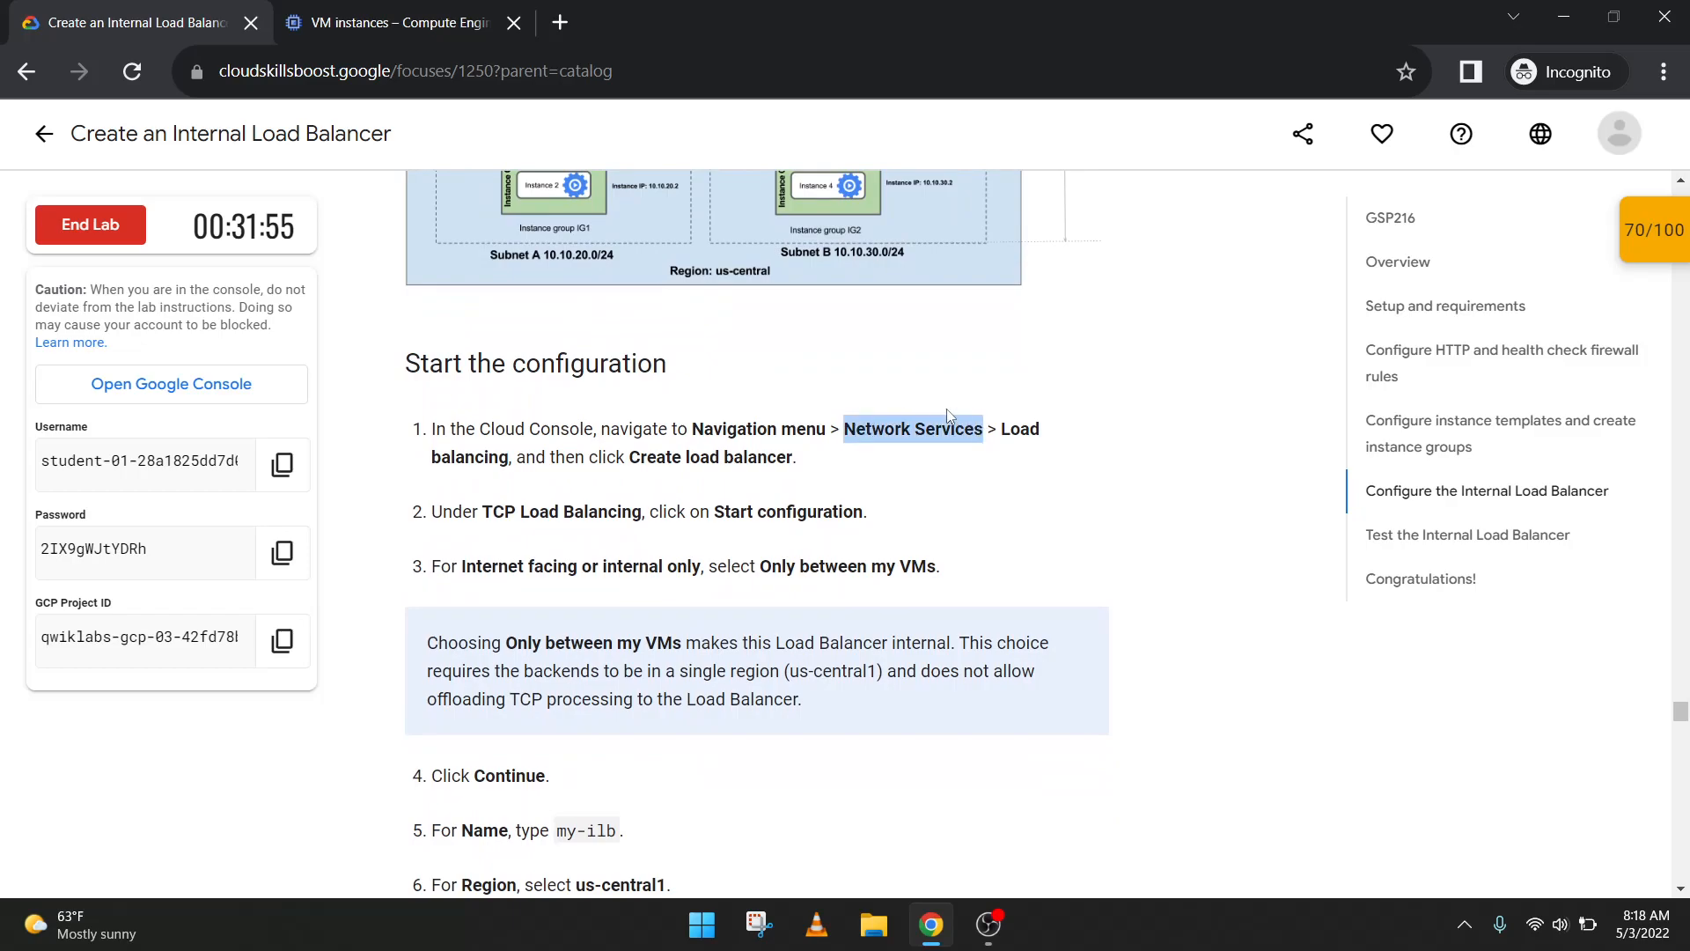
# Step: Return to the Cloud Console and open the project's home dashboard
pyautogui.click(466, 18)
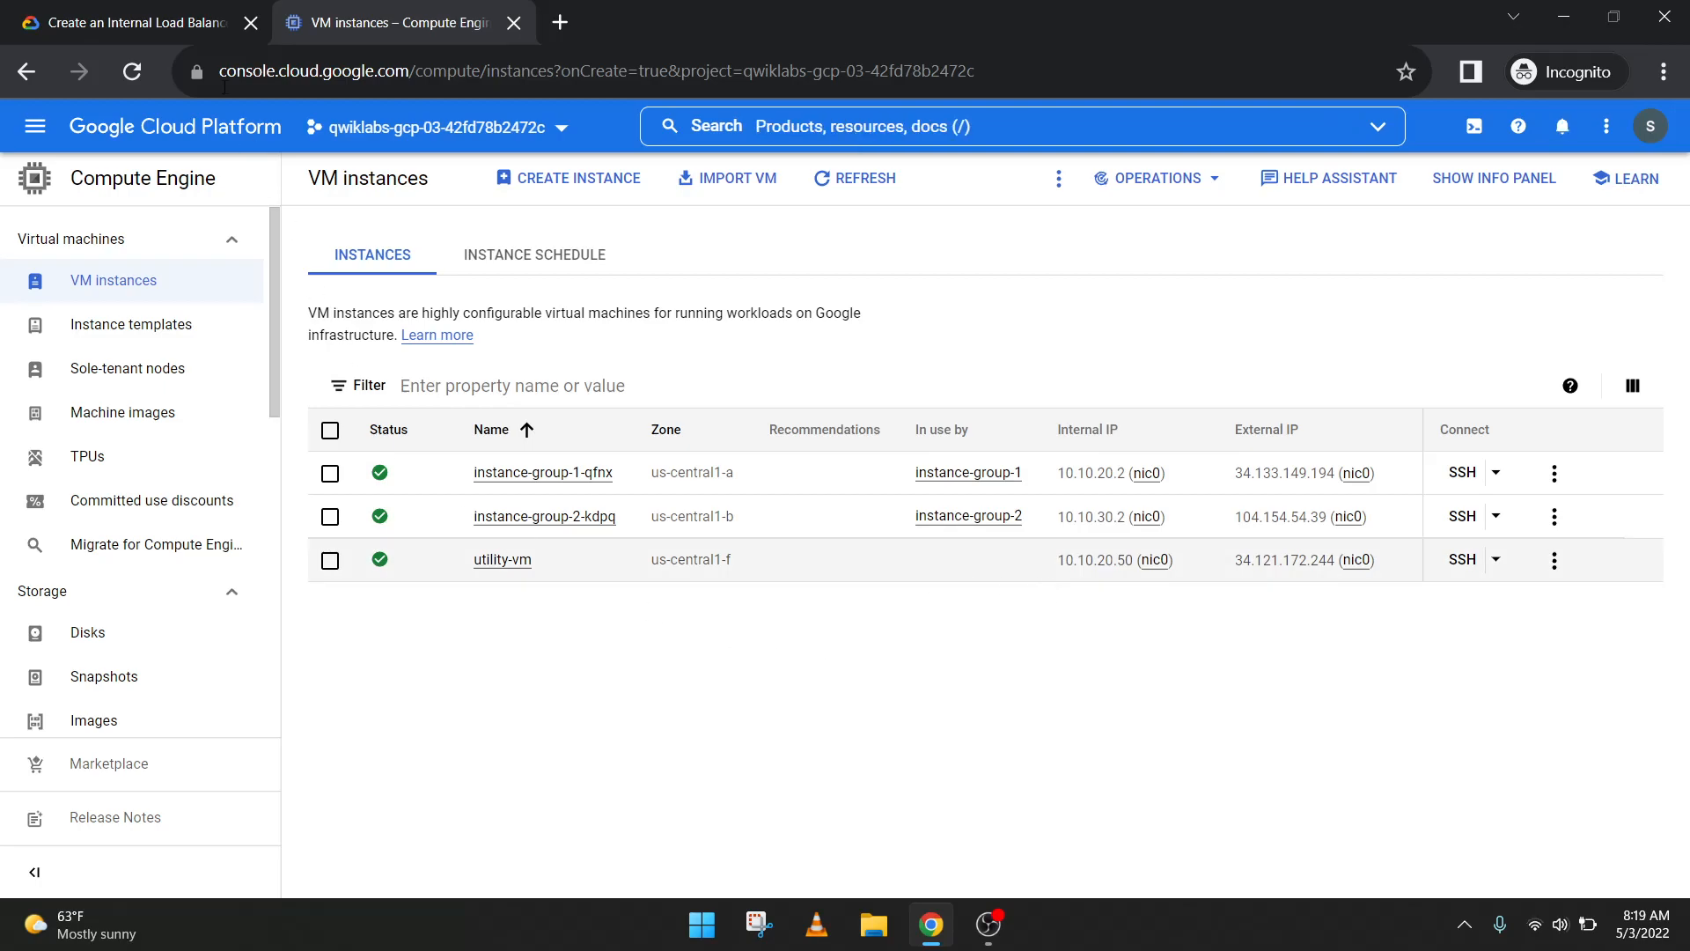
pyautogui.click(146, 7)
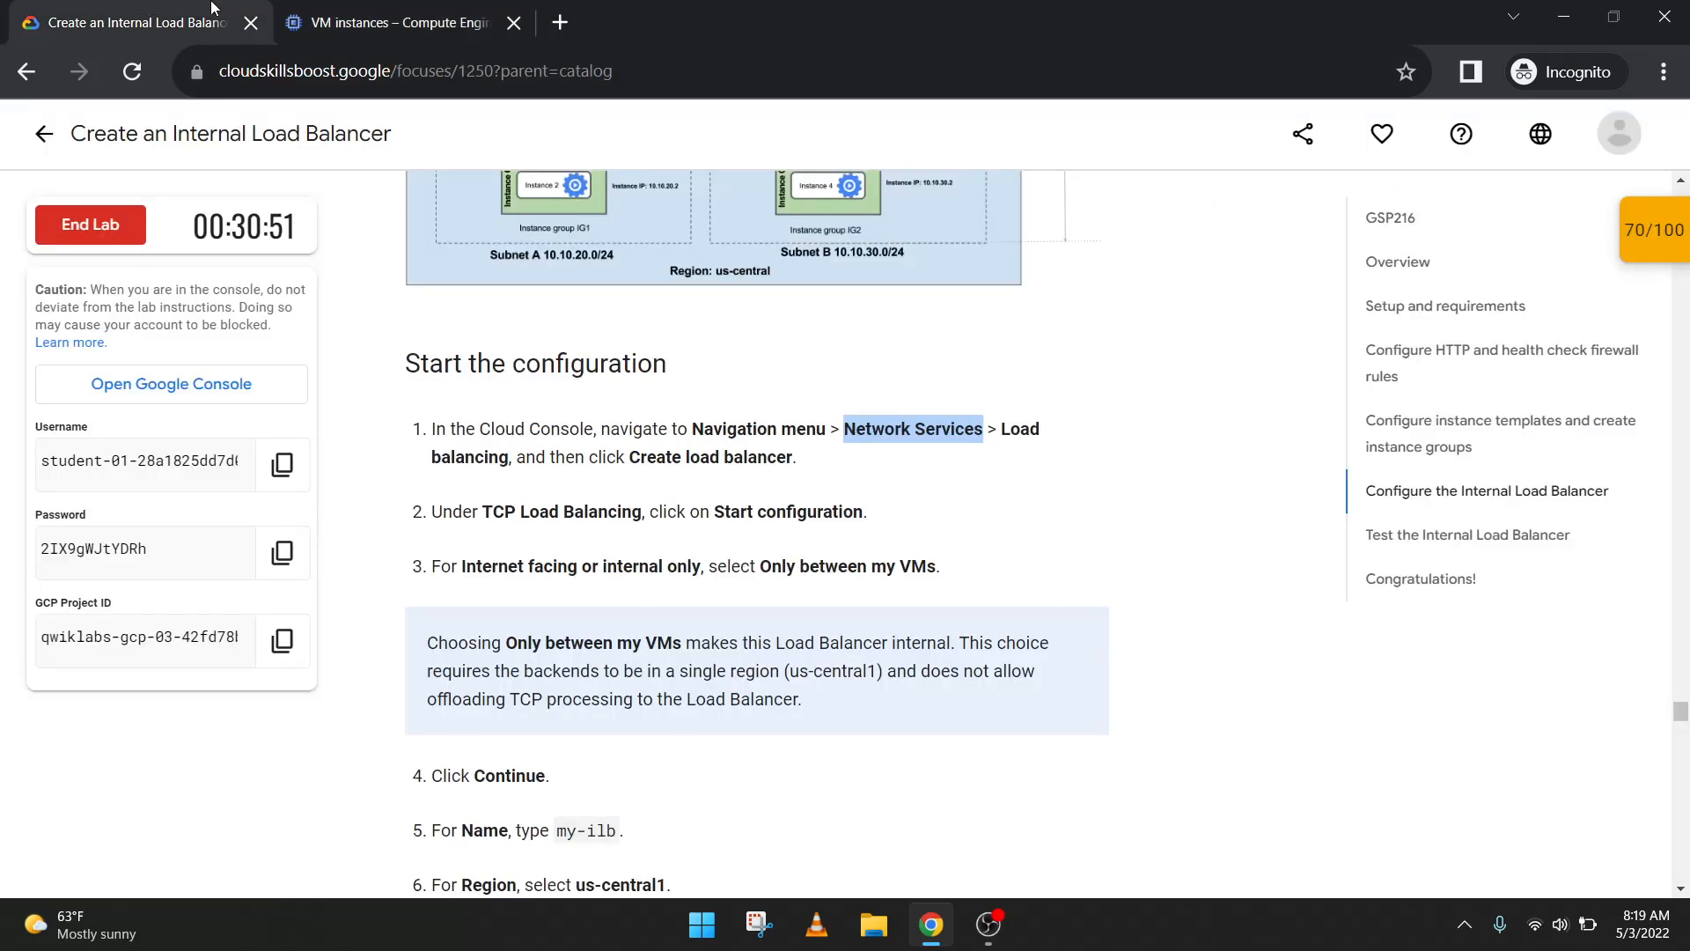
pyautogui.click(402, 22)
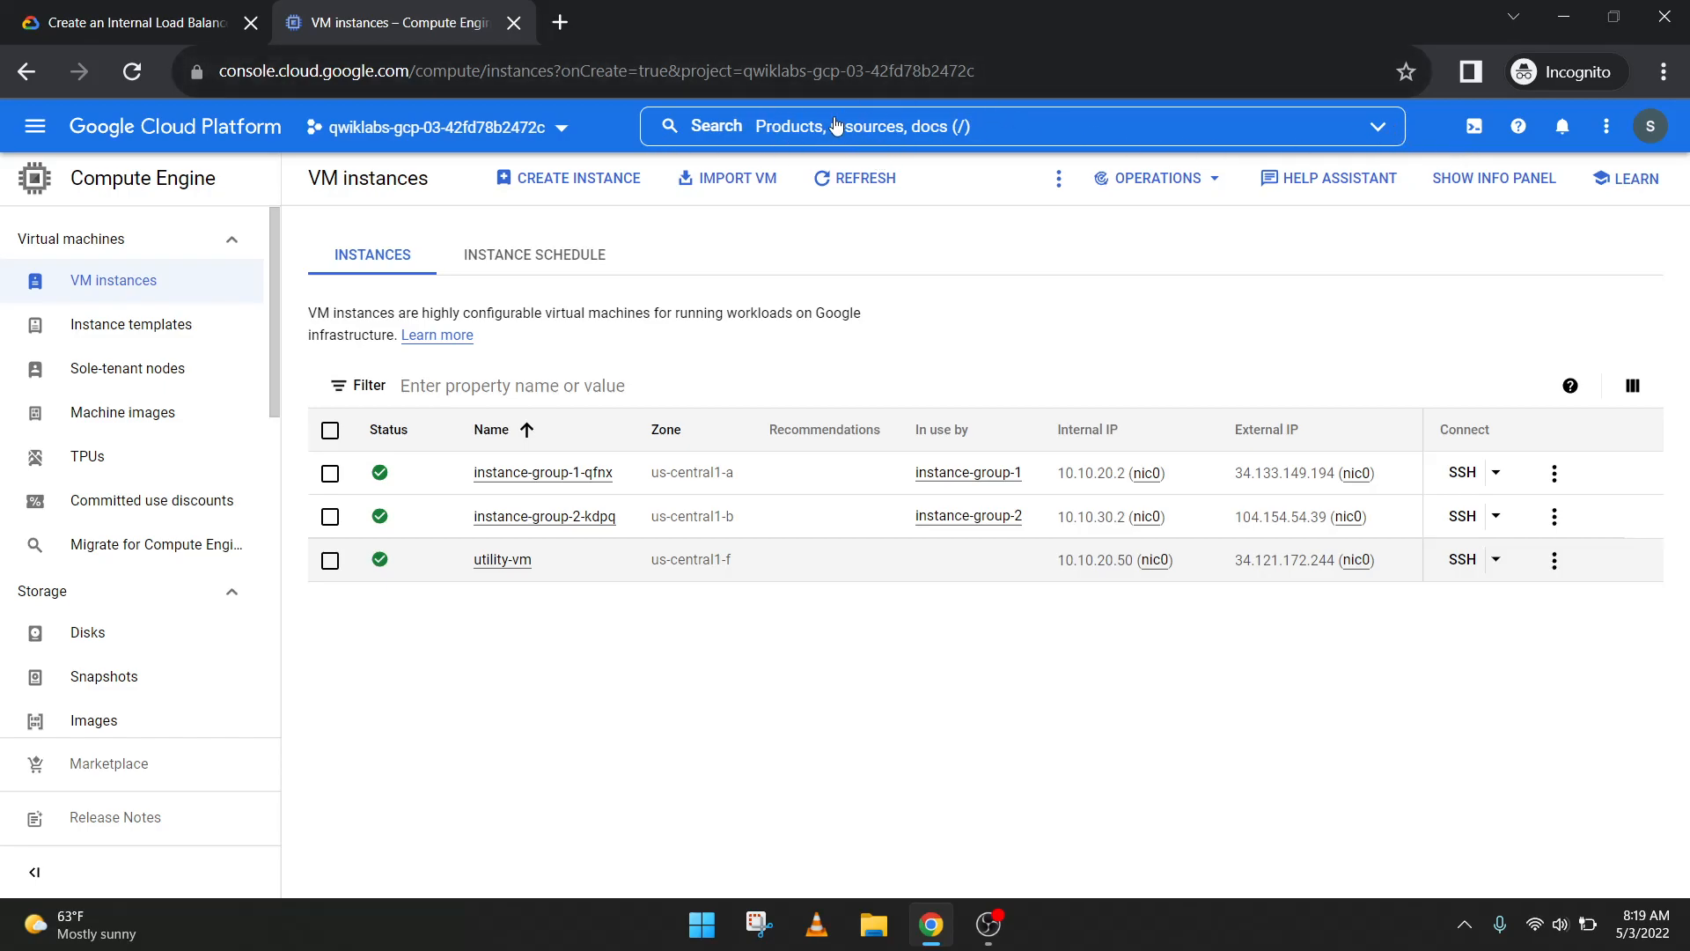
pyautogui.click(844, 72)
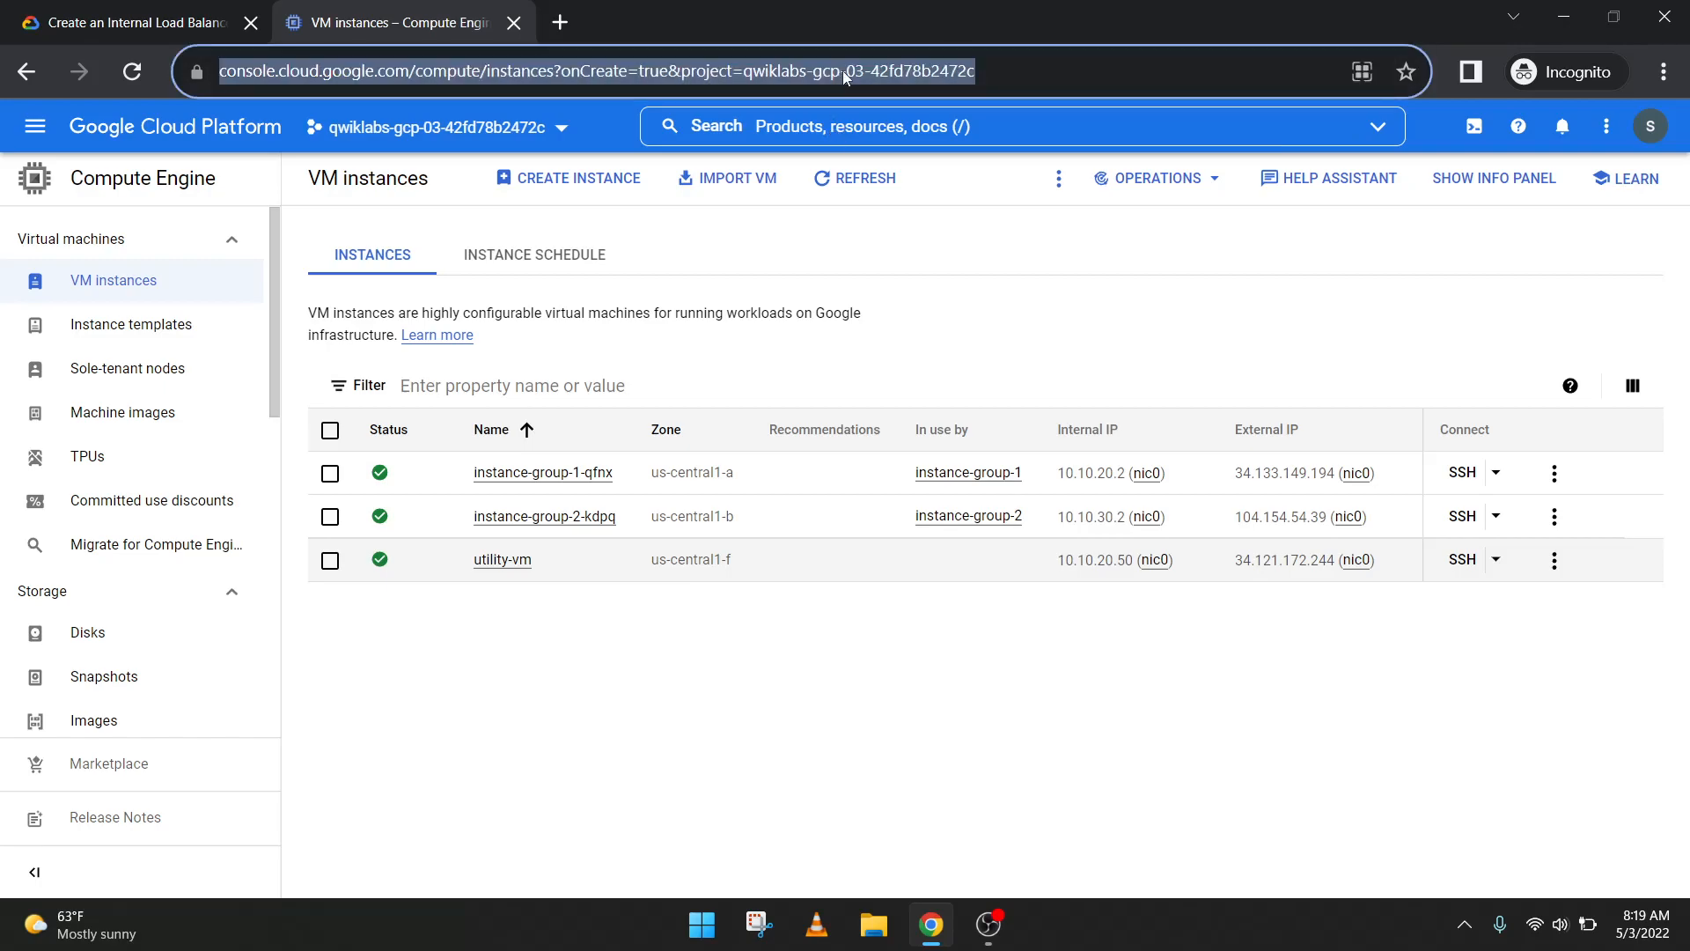
pyautogui.click(927, 143)
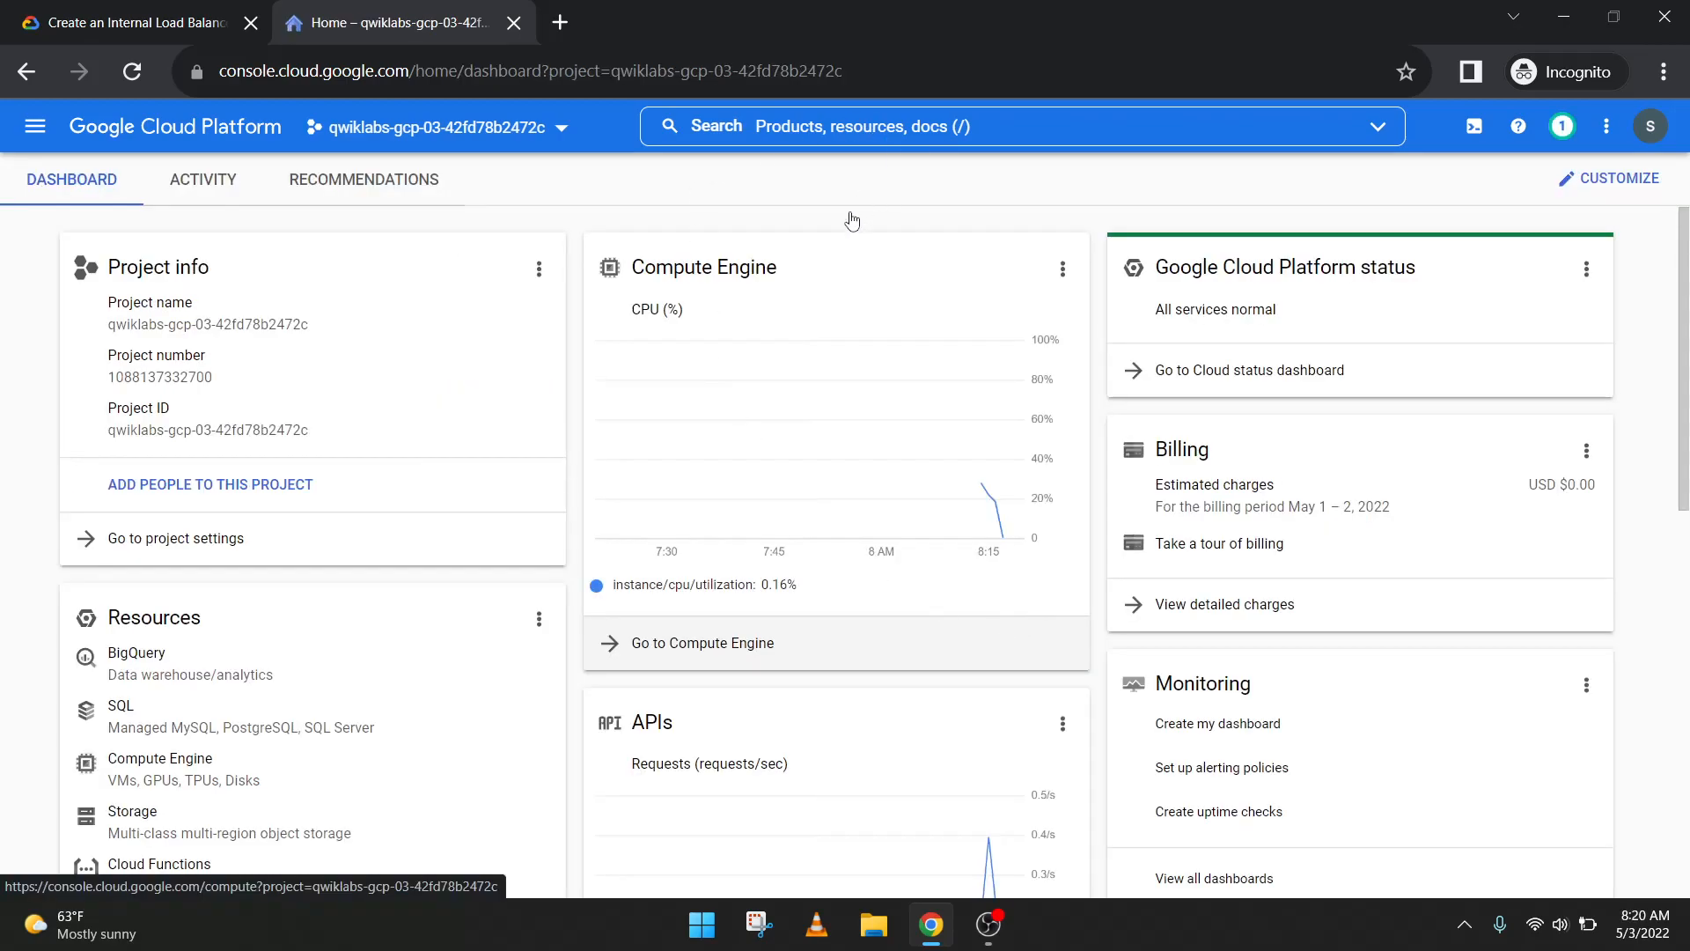
pyautogui.click(200, 8)
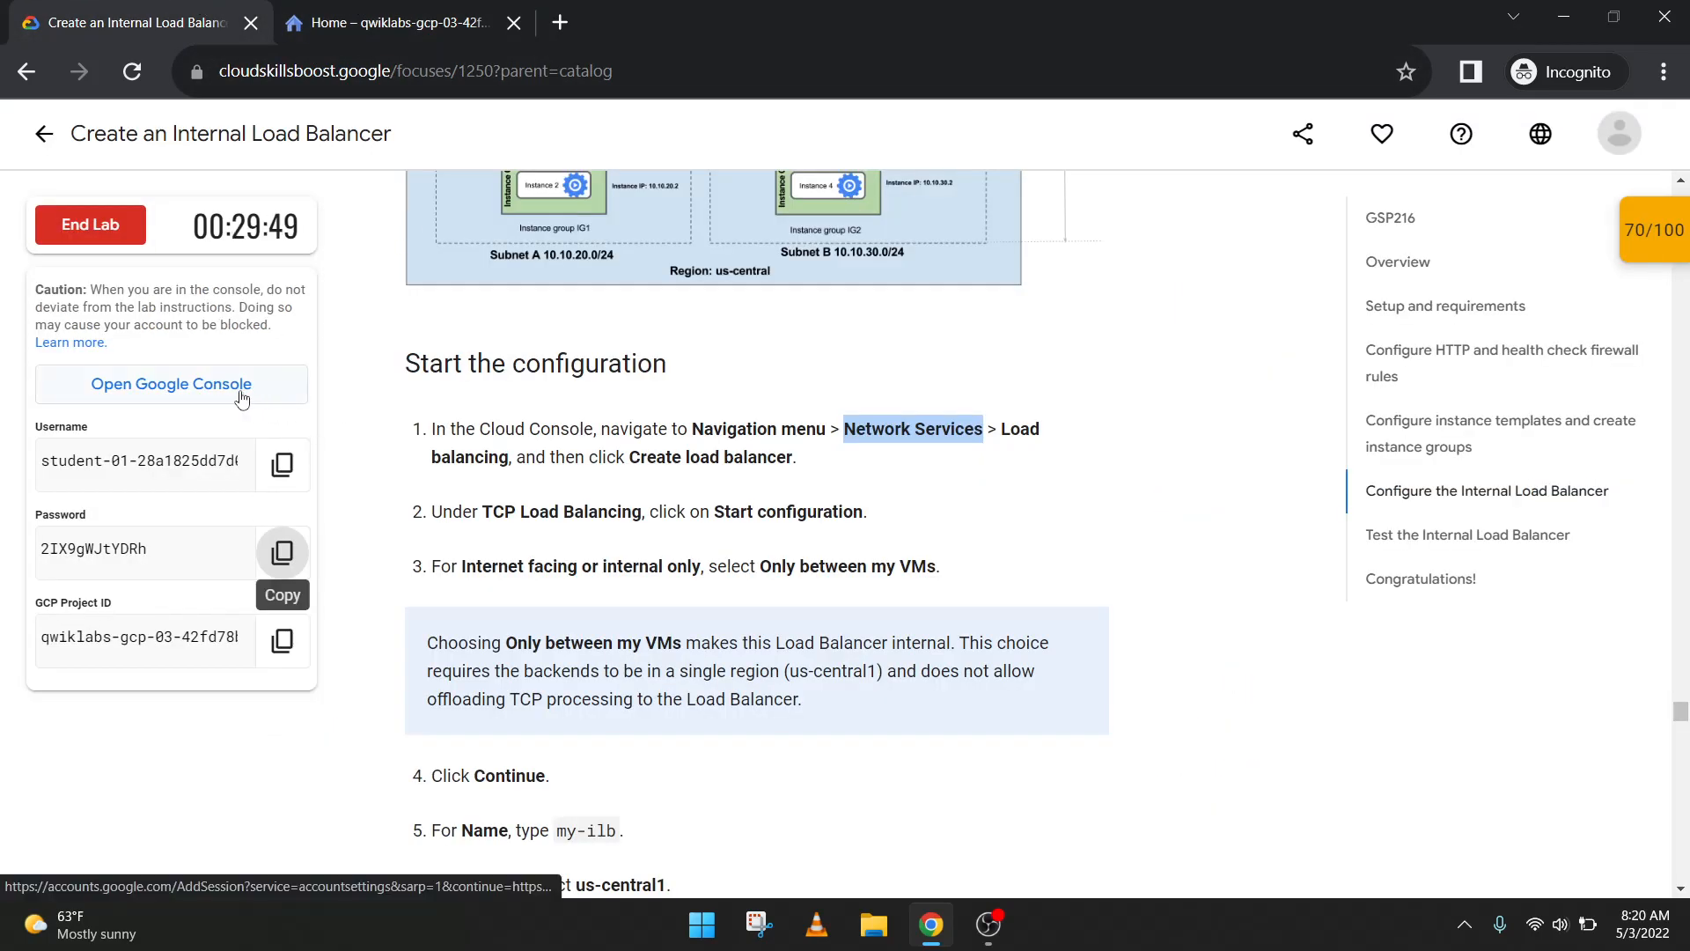
pyautogui.click(416, 10)
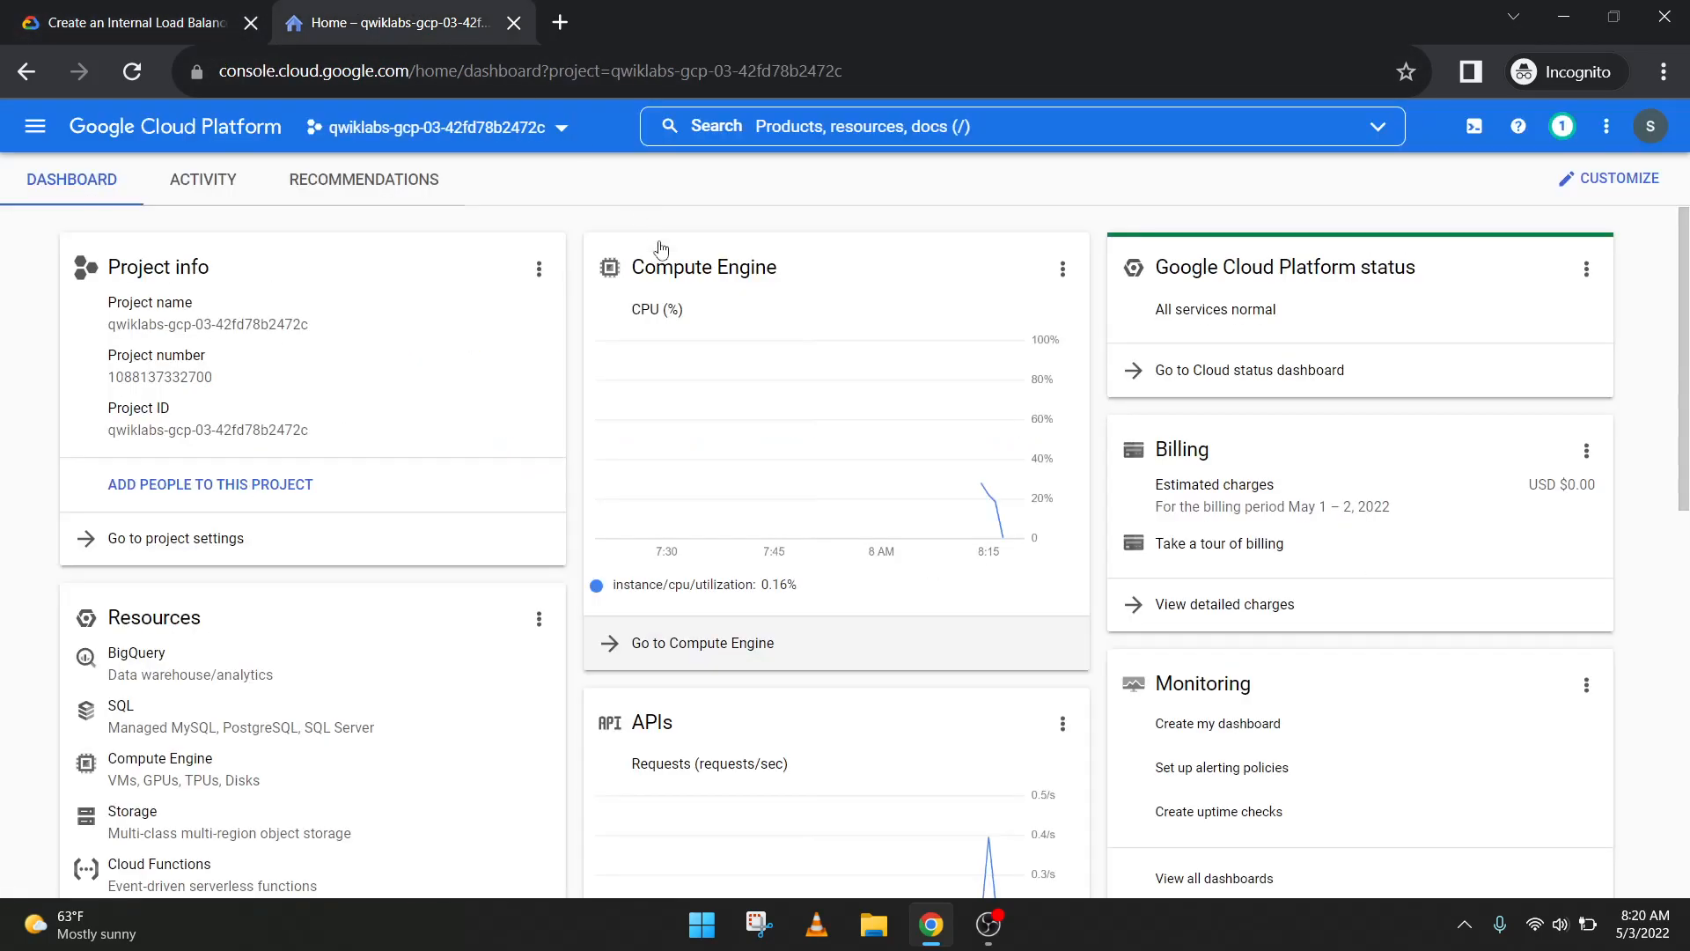
pyautogui.click(42, 9)
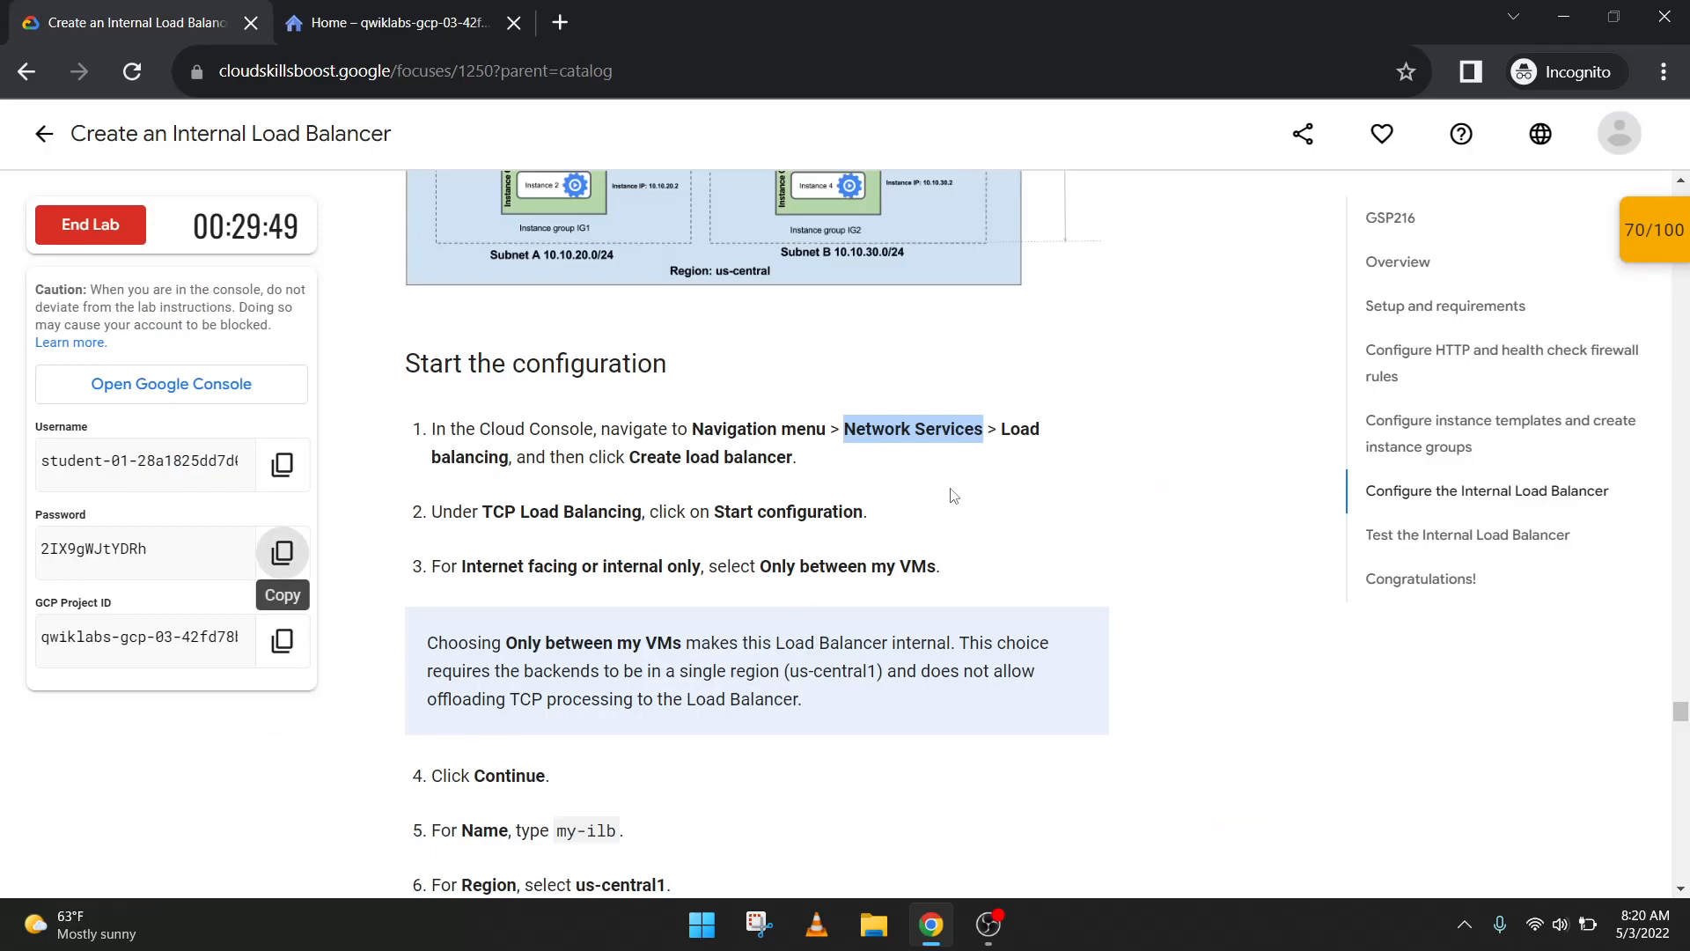
pyautogui.click(467, 22)
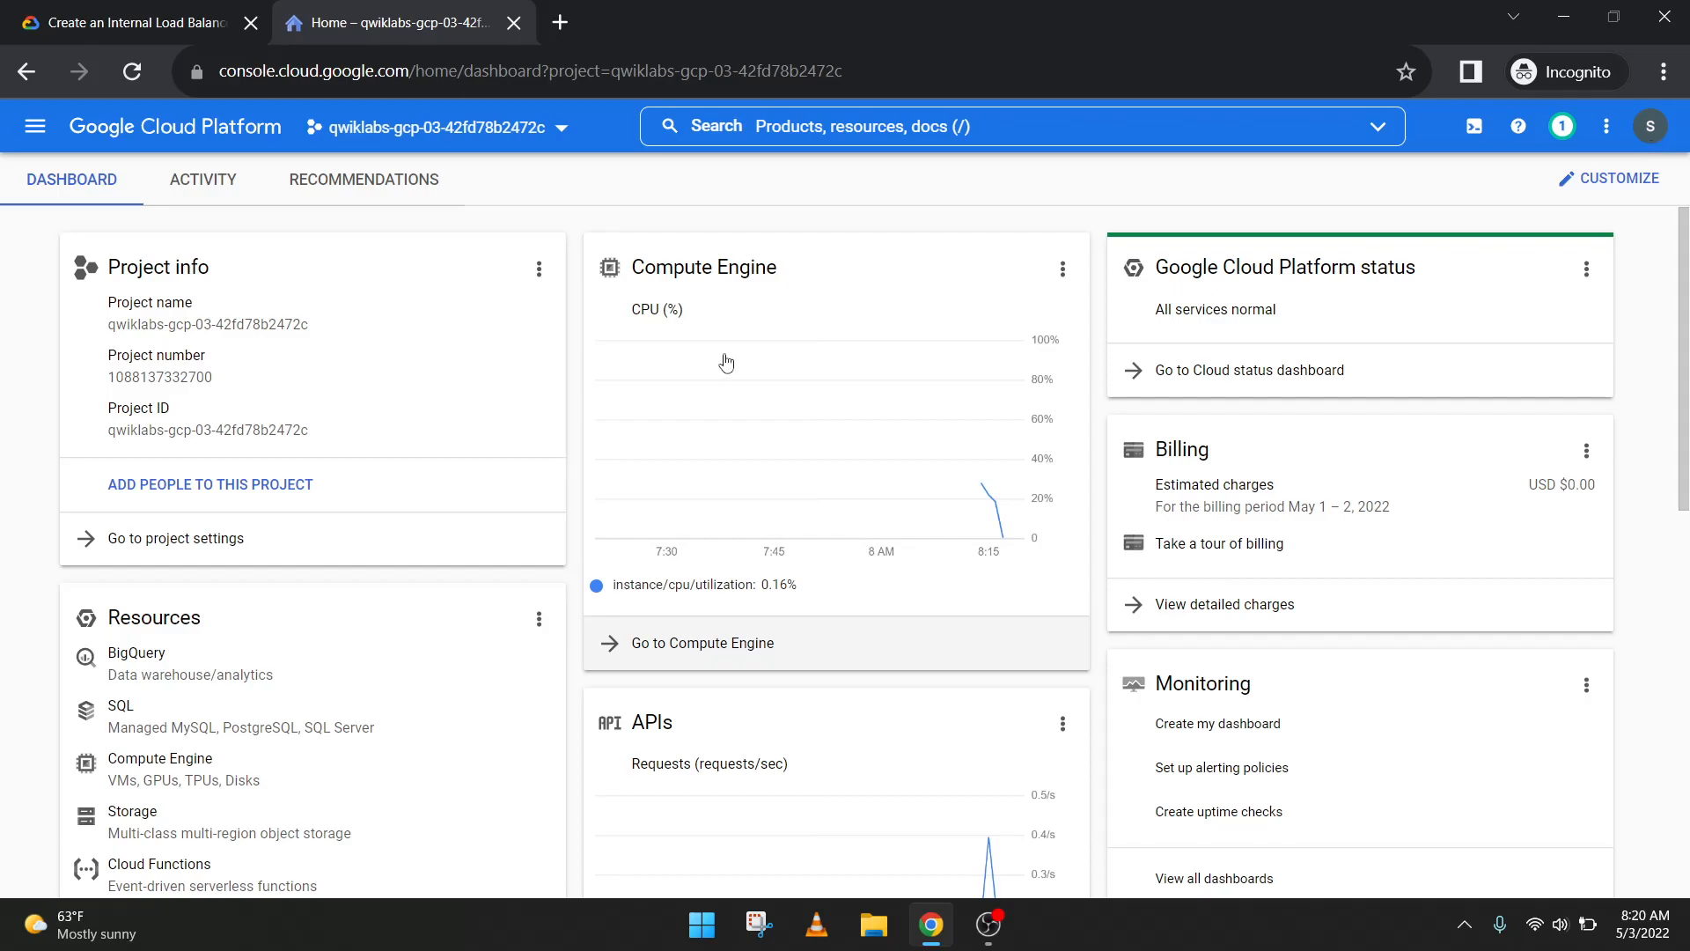
pyautogui.click(819, 123)
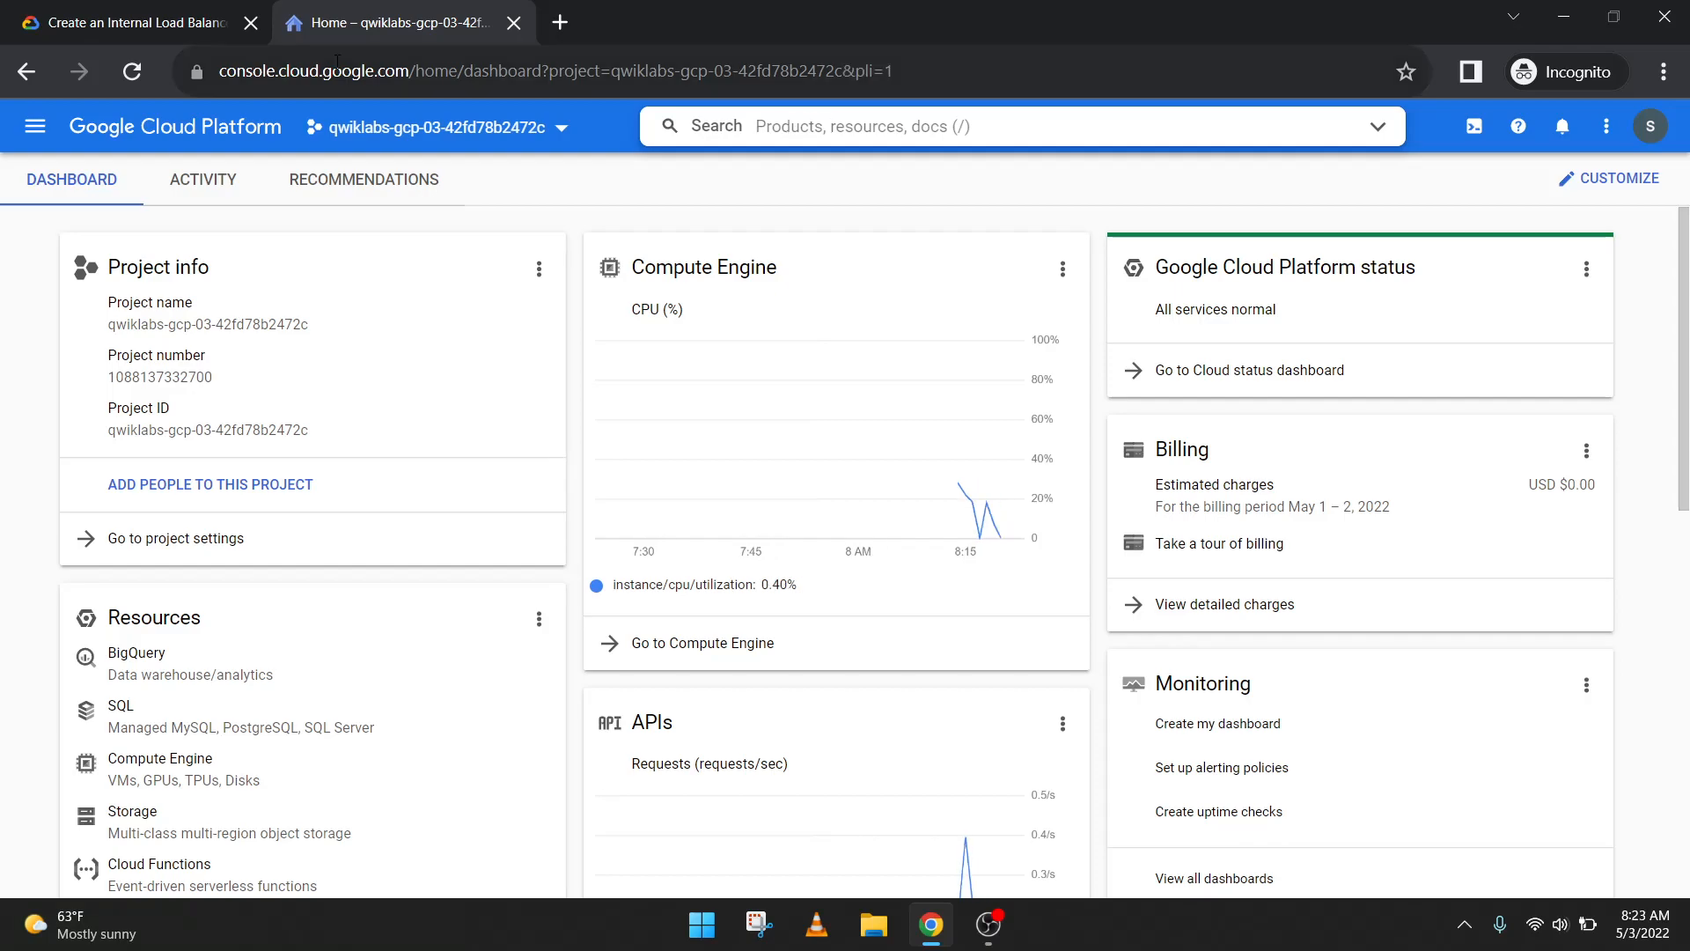
# Step: Find the lab's "Start the configuration" instructions for the Internal Load Balancer
pyautogui.click(132, 22)
pyautogui.scroll(-8, 596, 319)
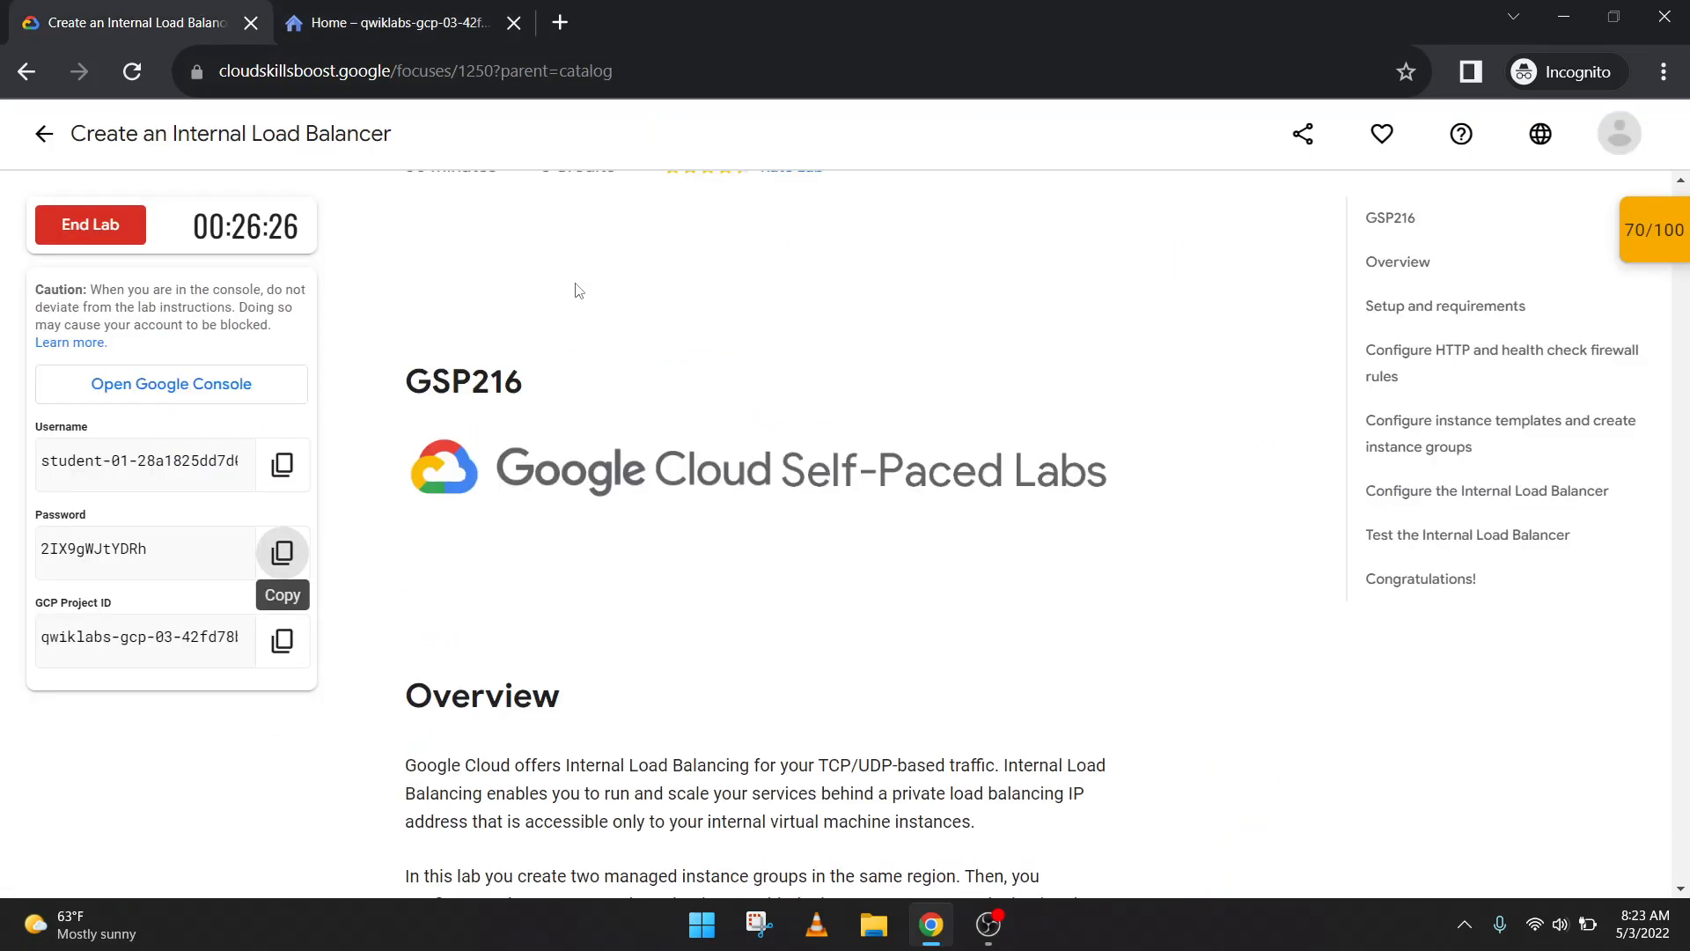
pyautogui.scroll(-8, 596, 319)
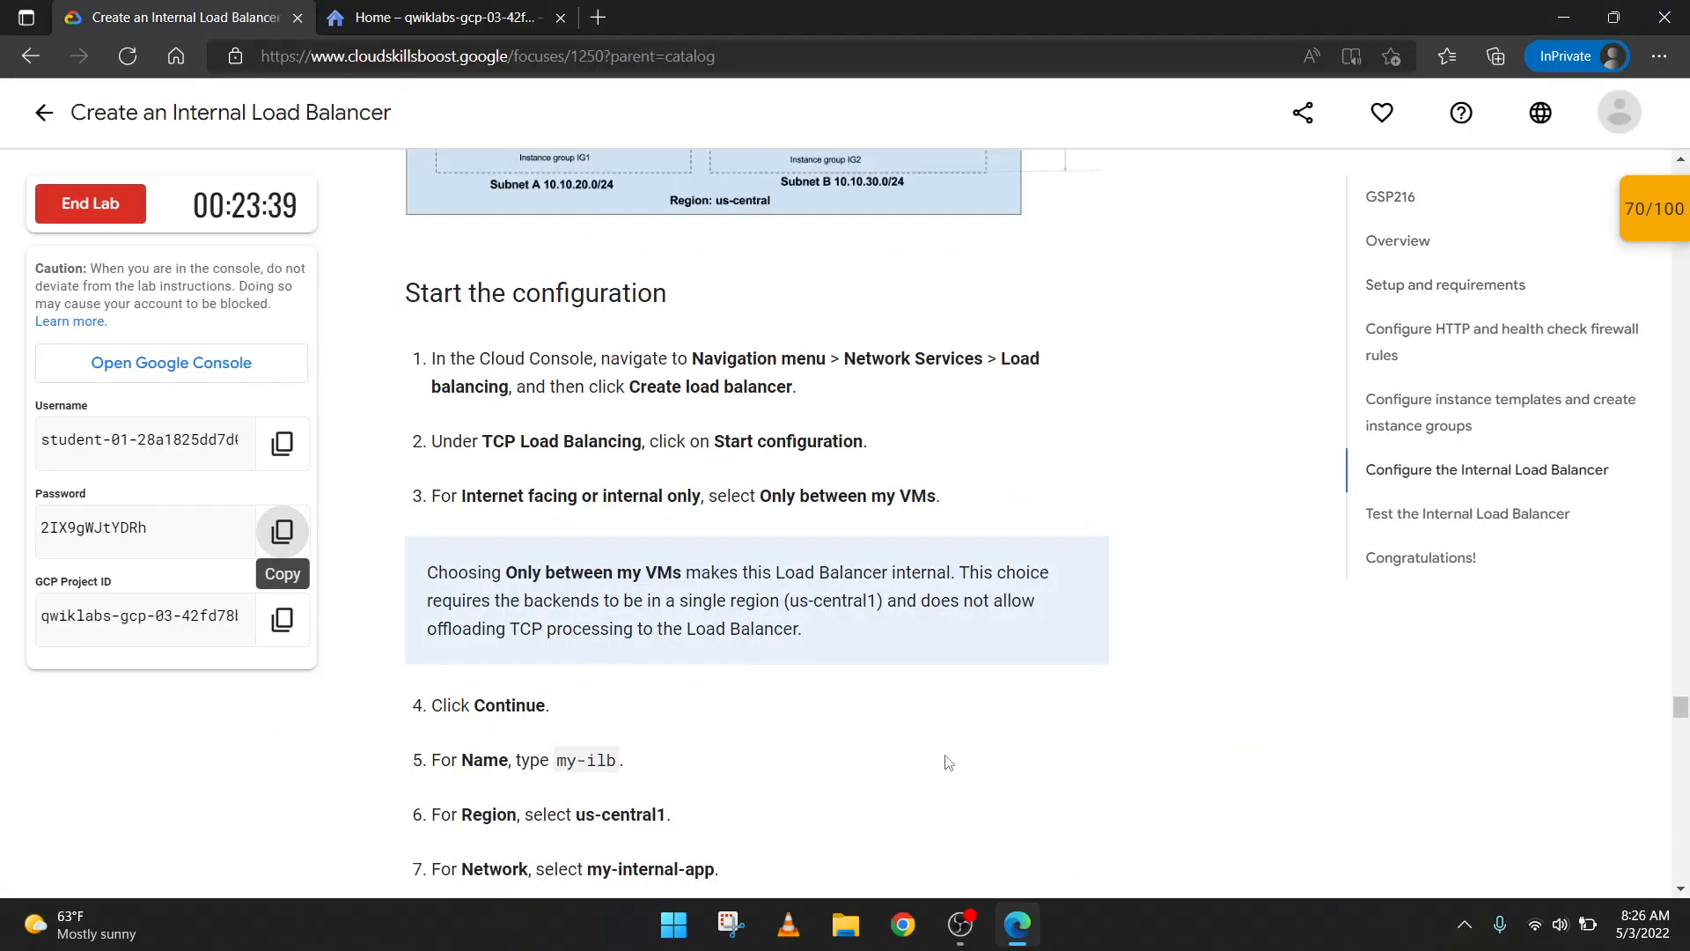
pyautogui.hotkey('ctrl', 'p')
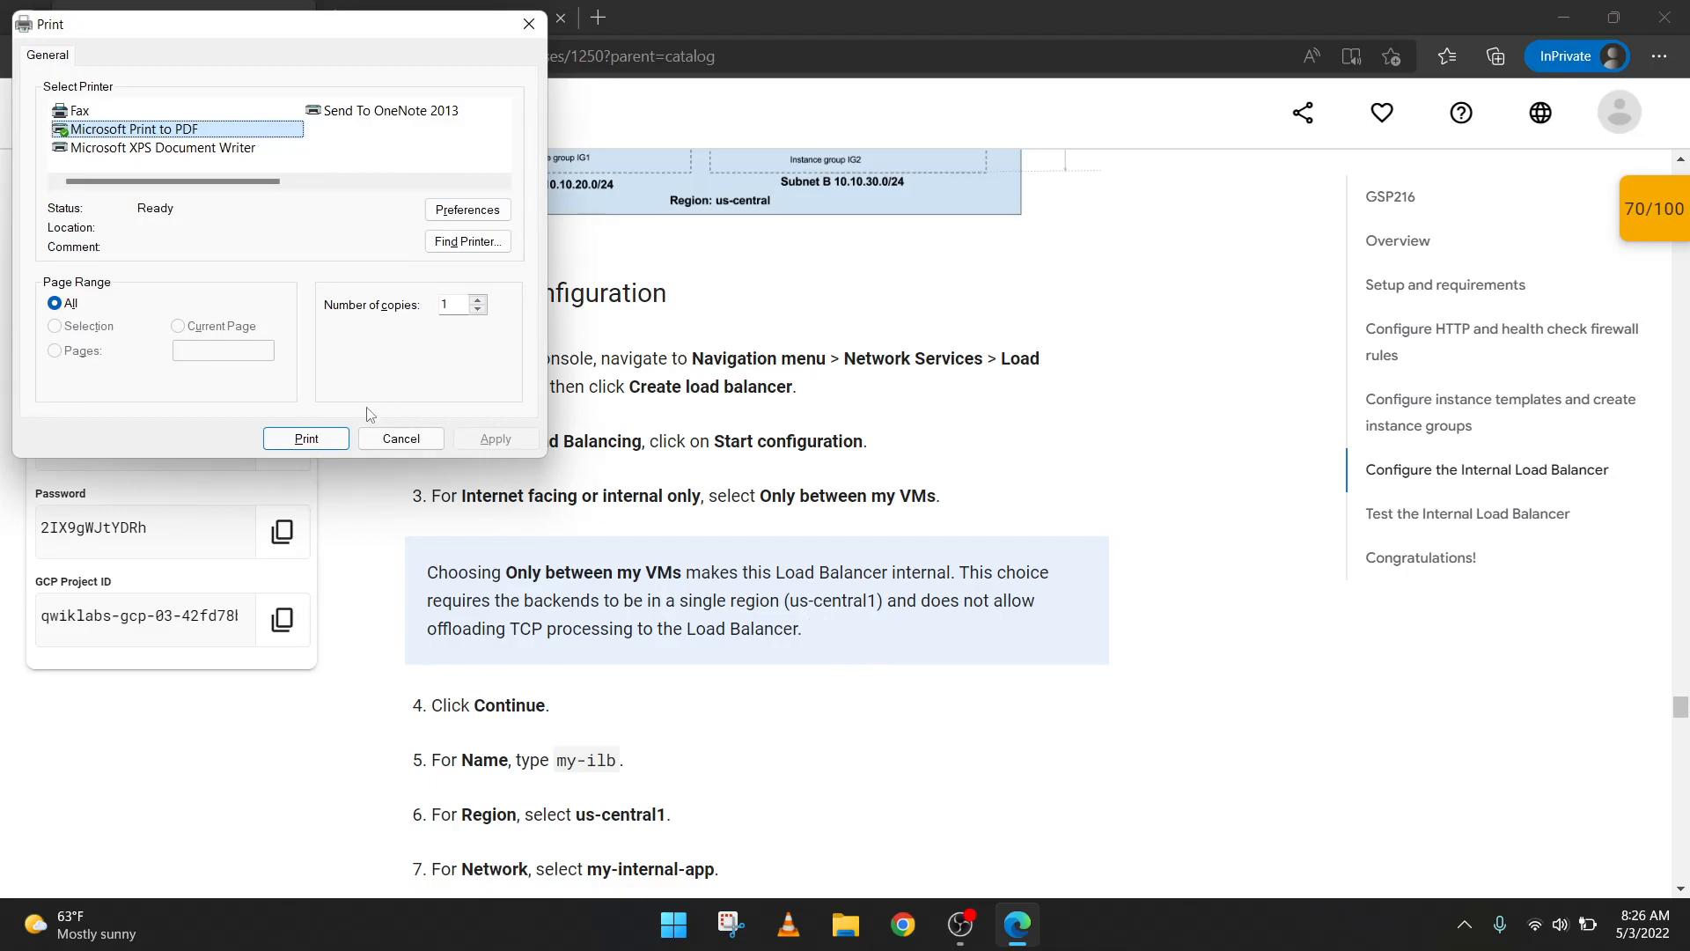
pyautogui.click(401, 438)
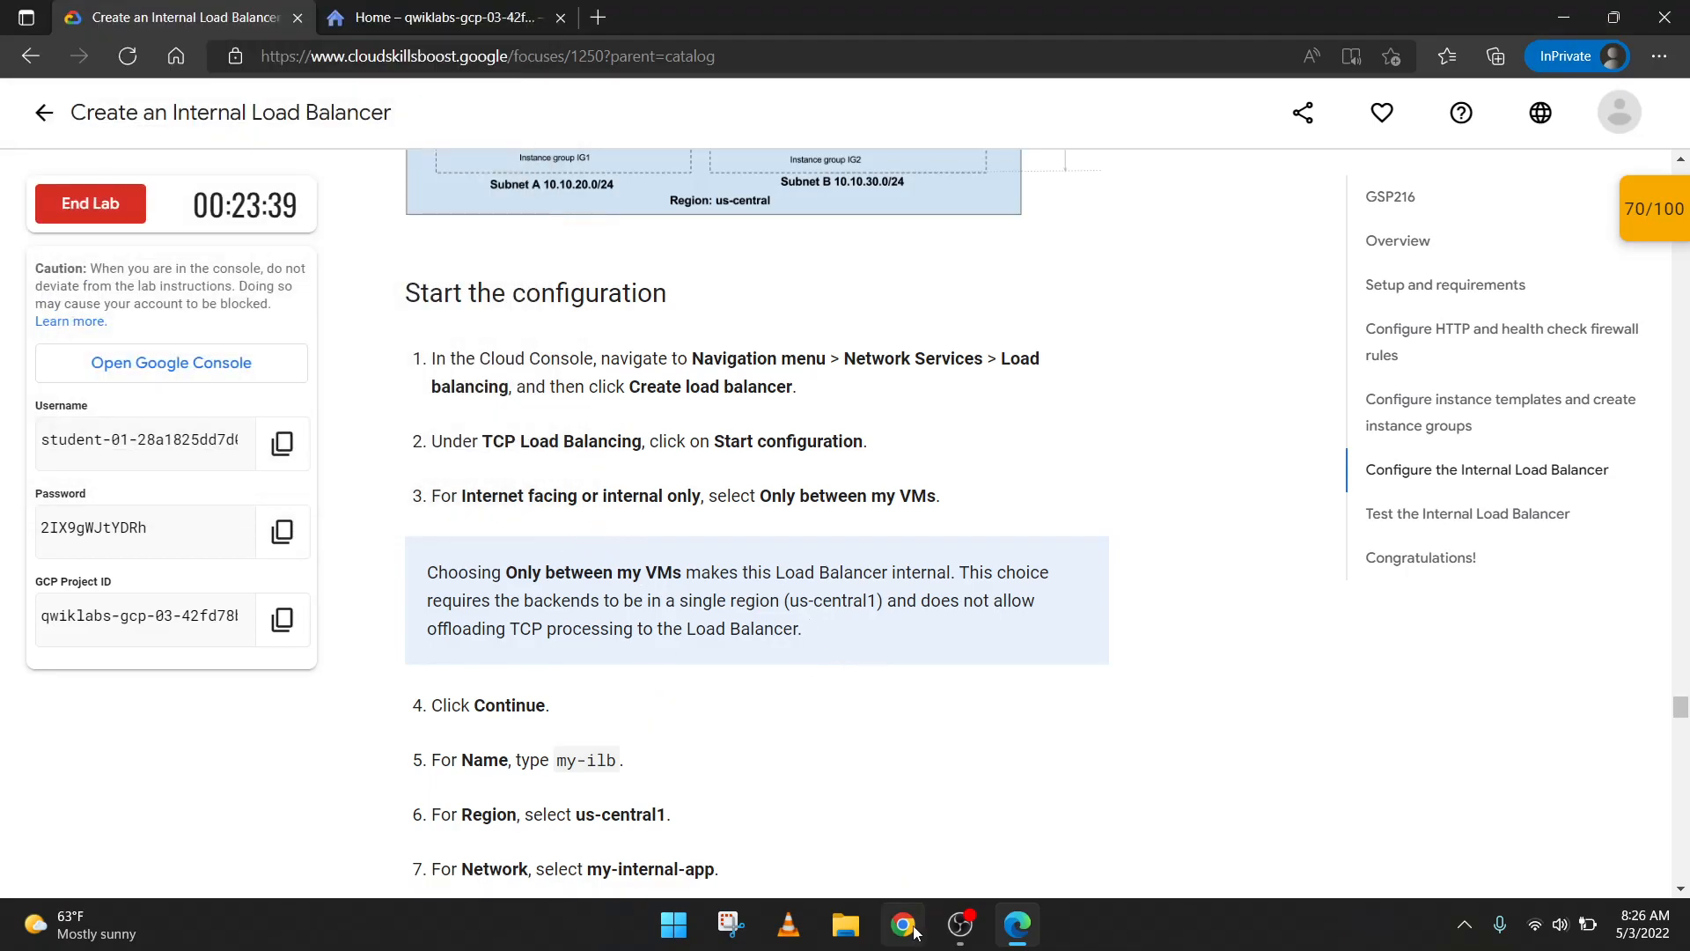
pyautogui.click(431, 18)
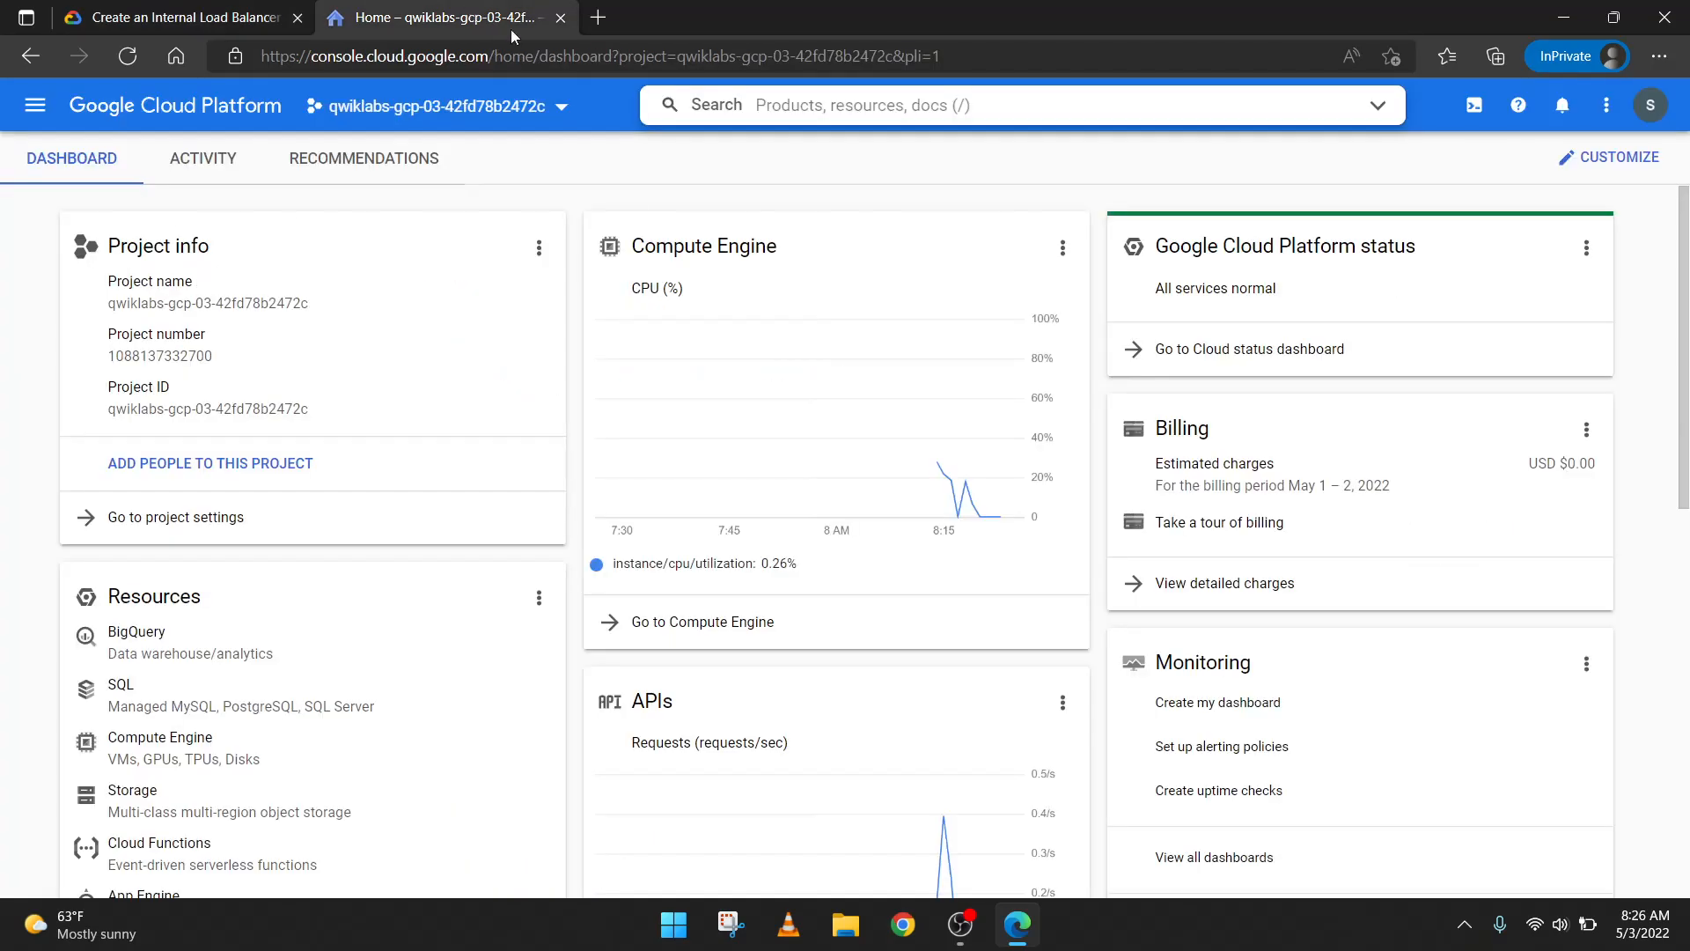
pyautogui.click(227, 15)
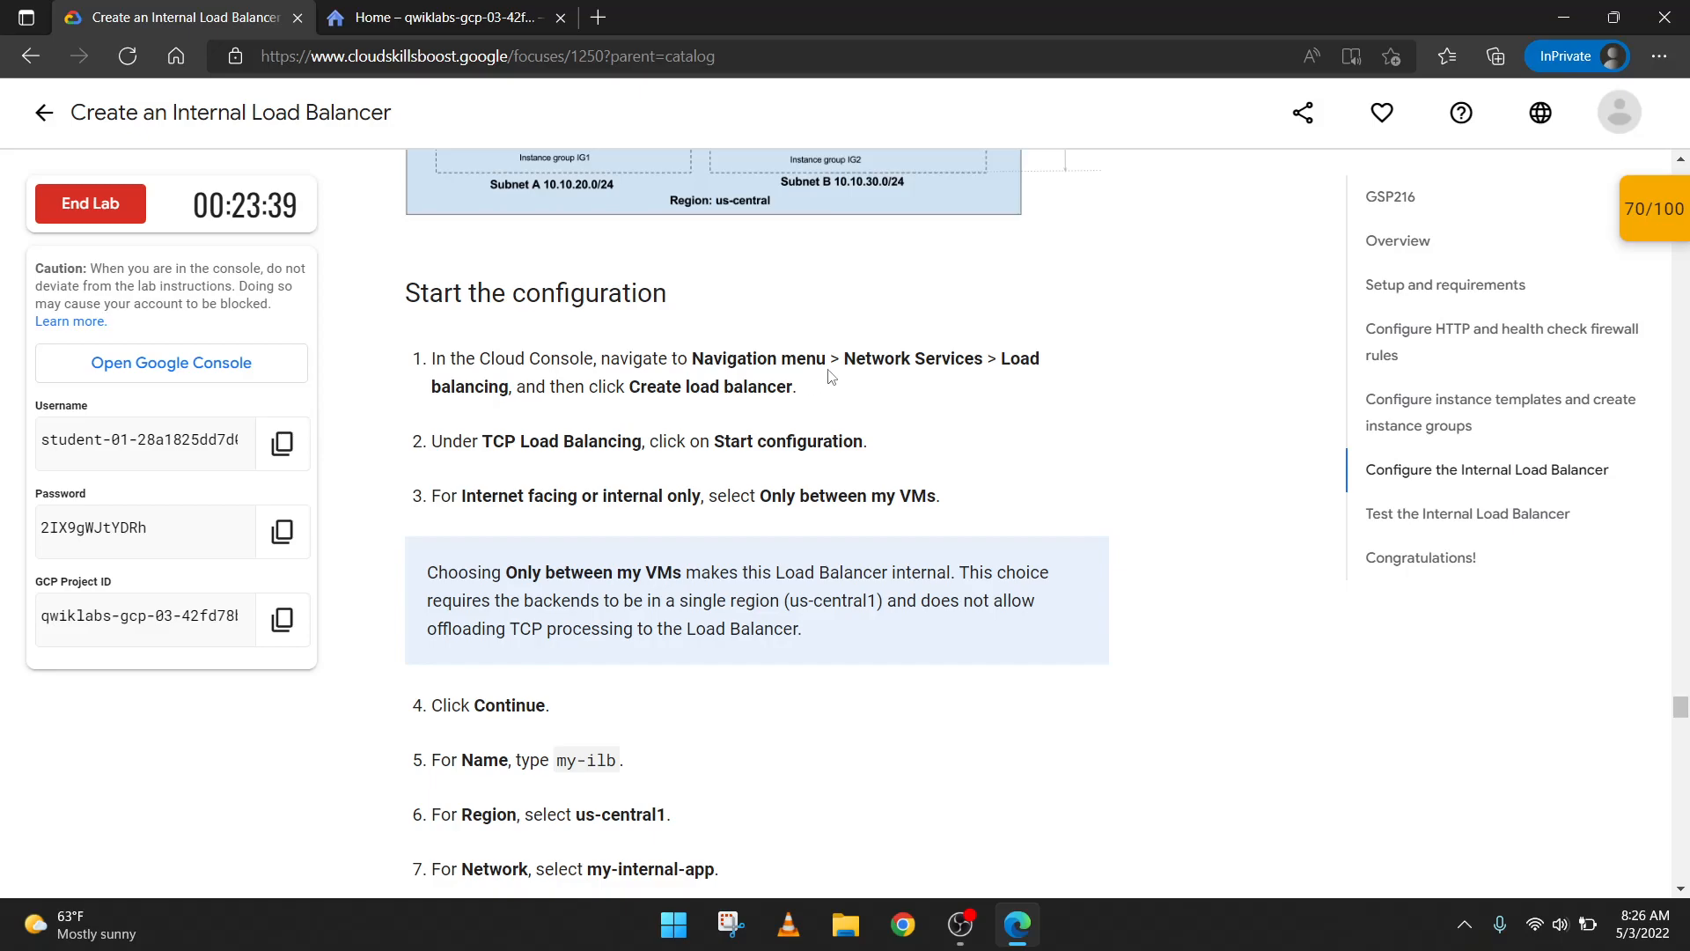
# Step: Copy "Network Services" from the lab instructions, search the Cloud Console for it and open the Network services page
pyautogui.moveTo(845, 363); pyautogui.dragTo(984, 364)
pyautogui.hotkey('ctrl', 'c')
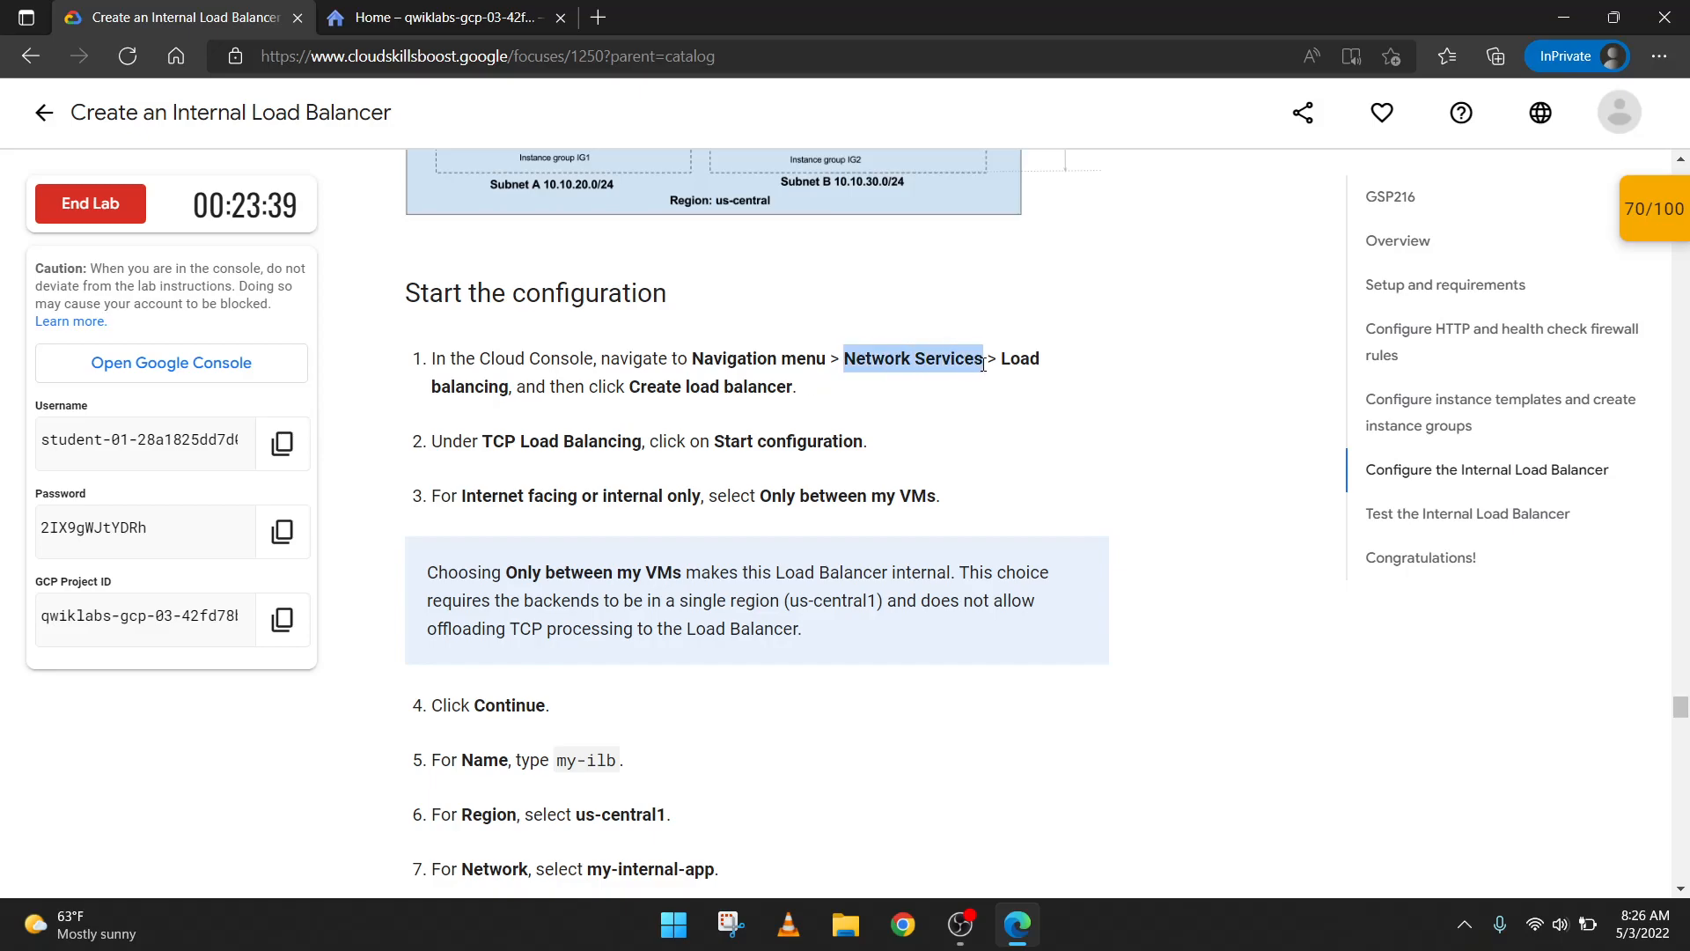
pyautogui.click(467, 19)
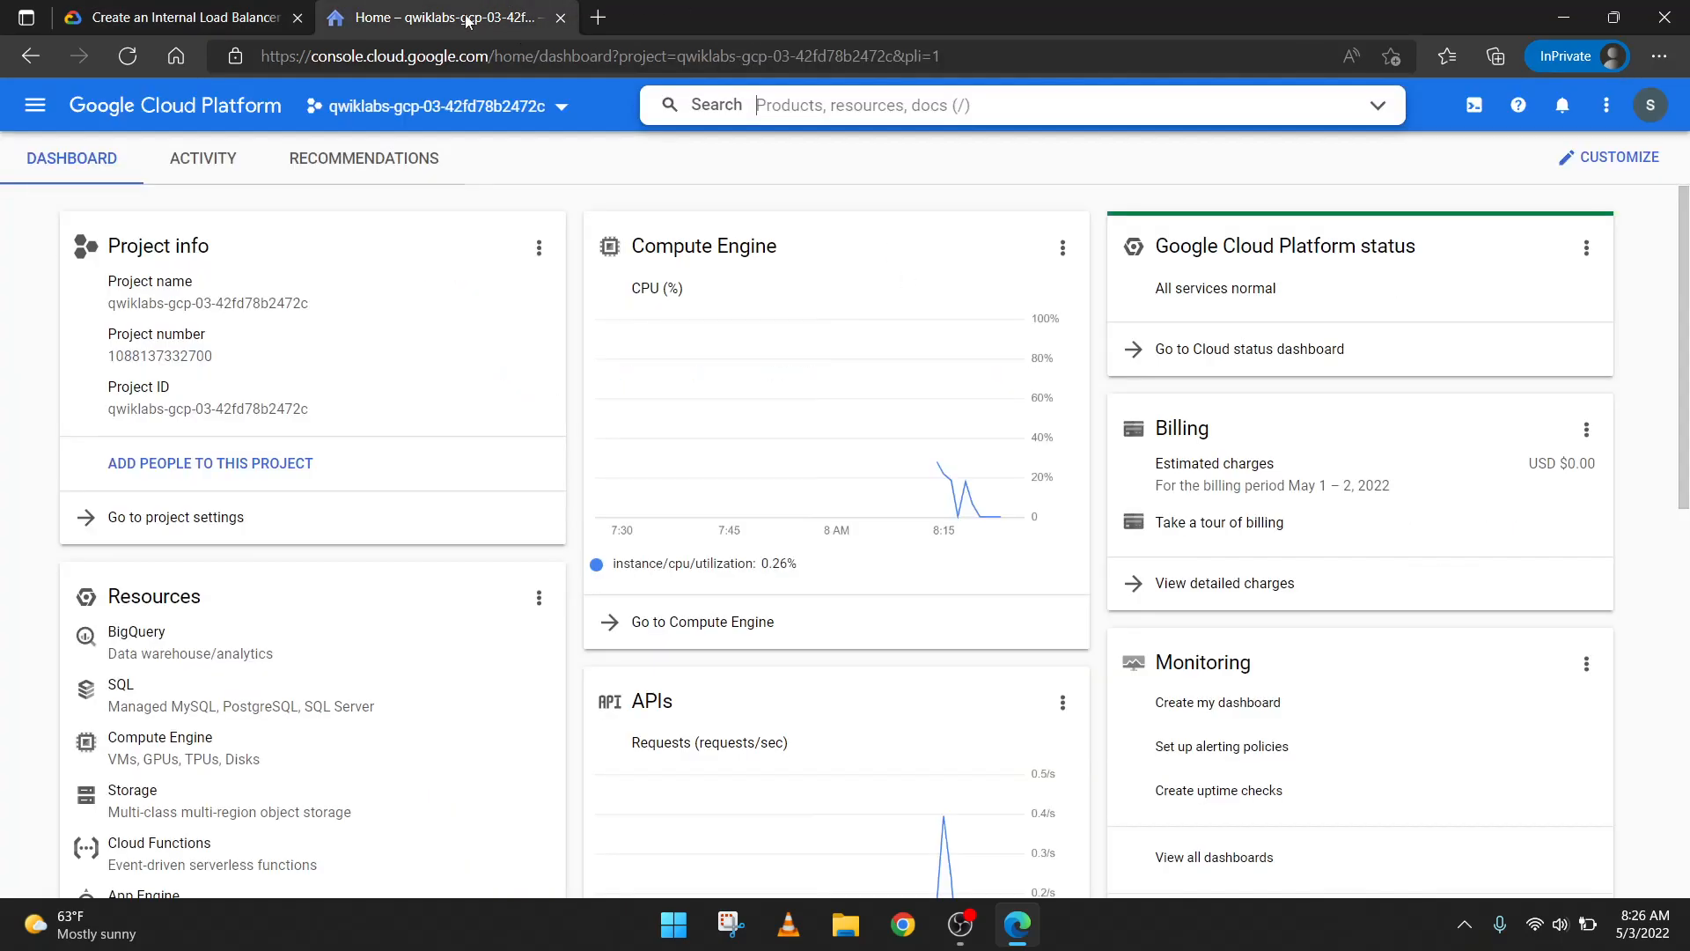
pyautogui.click(765, 121)
pyautogui.hotkey('ctrl', 'v')
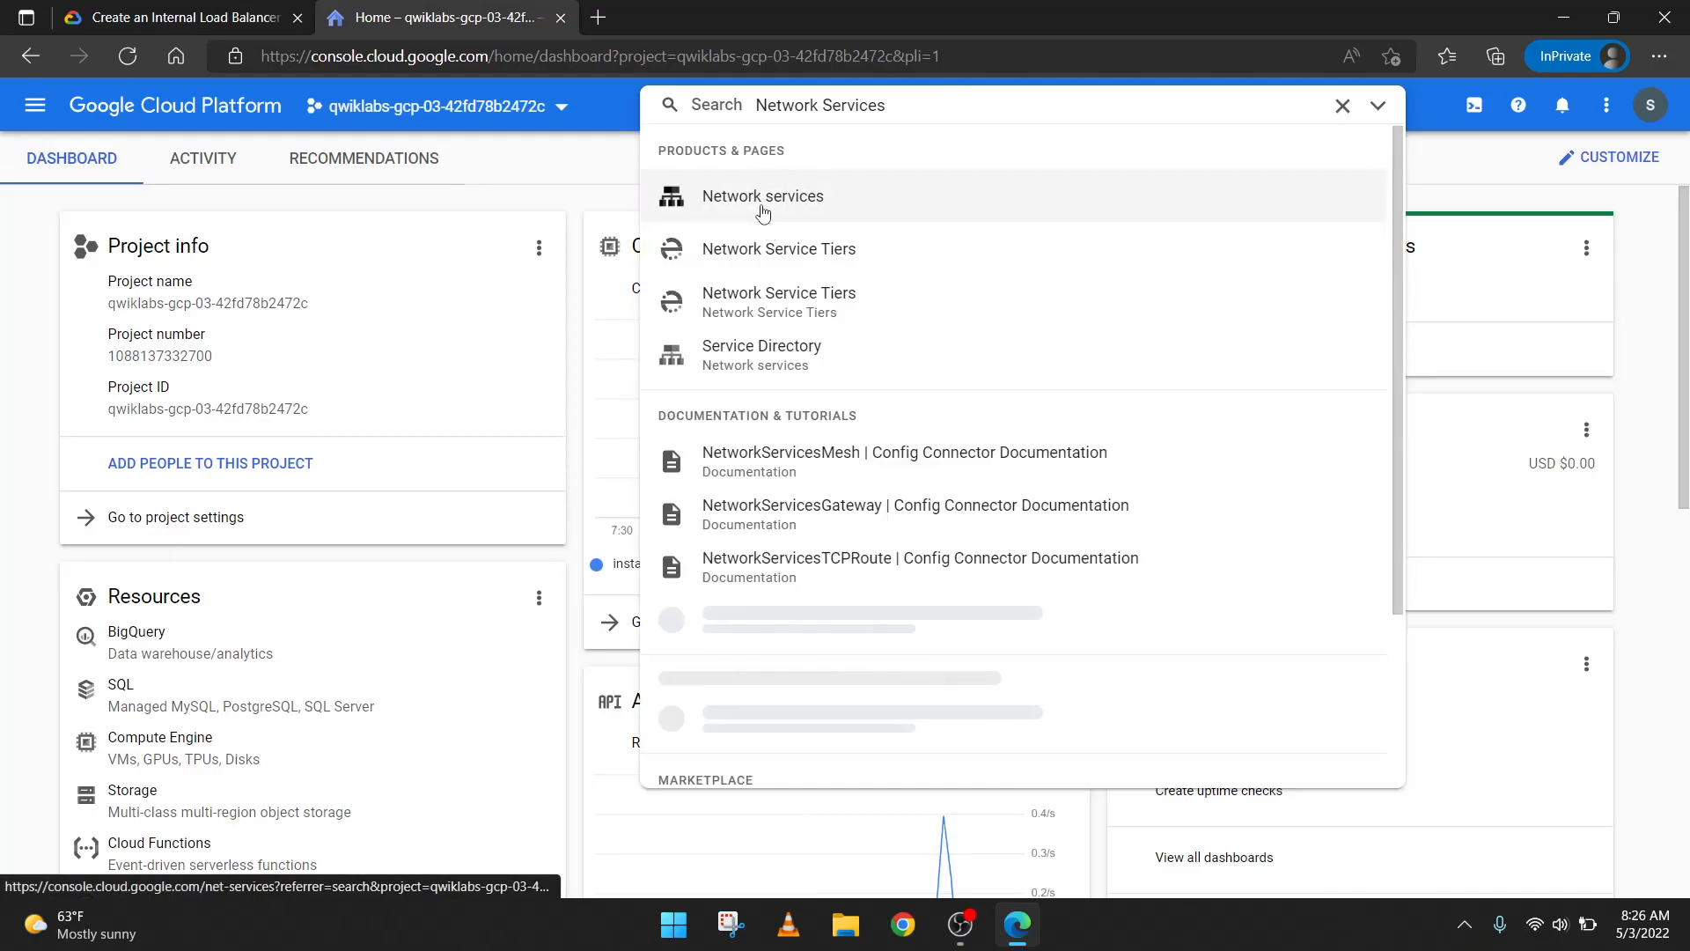
pyautogui.click(761, 198)
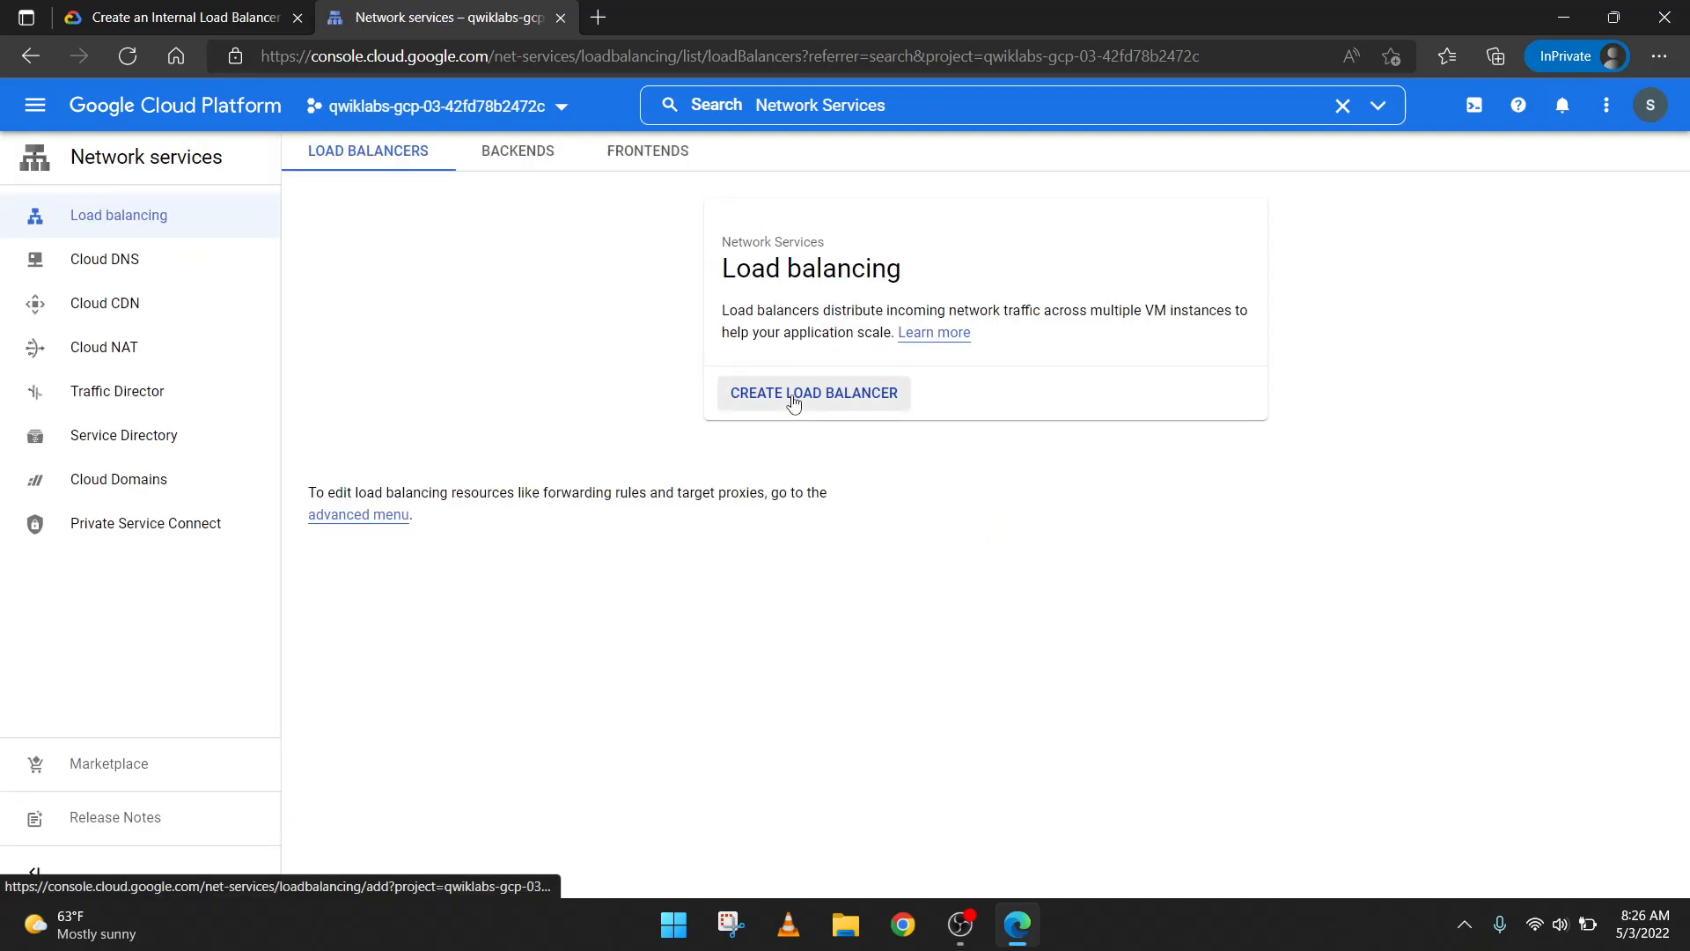
# Step: Begin creating a load balancer and start the configuration for TCP Load Balancing, as the lab instructs
pyautogui.click(793, 401)
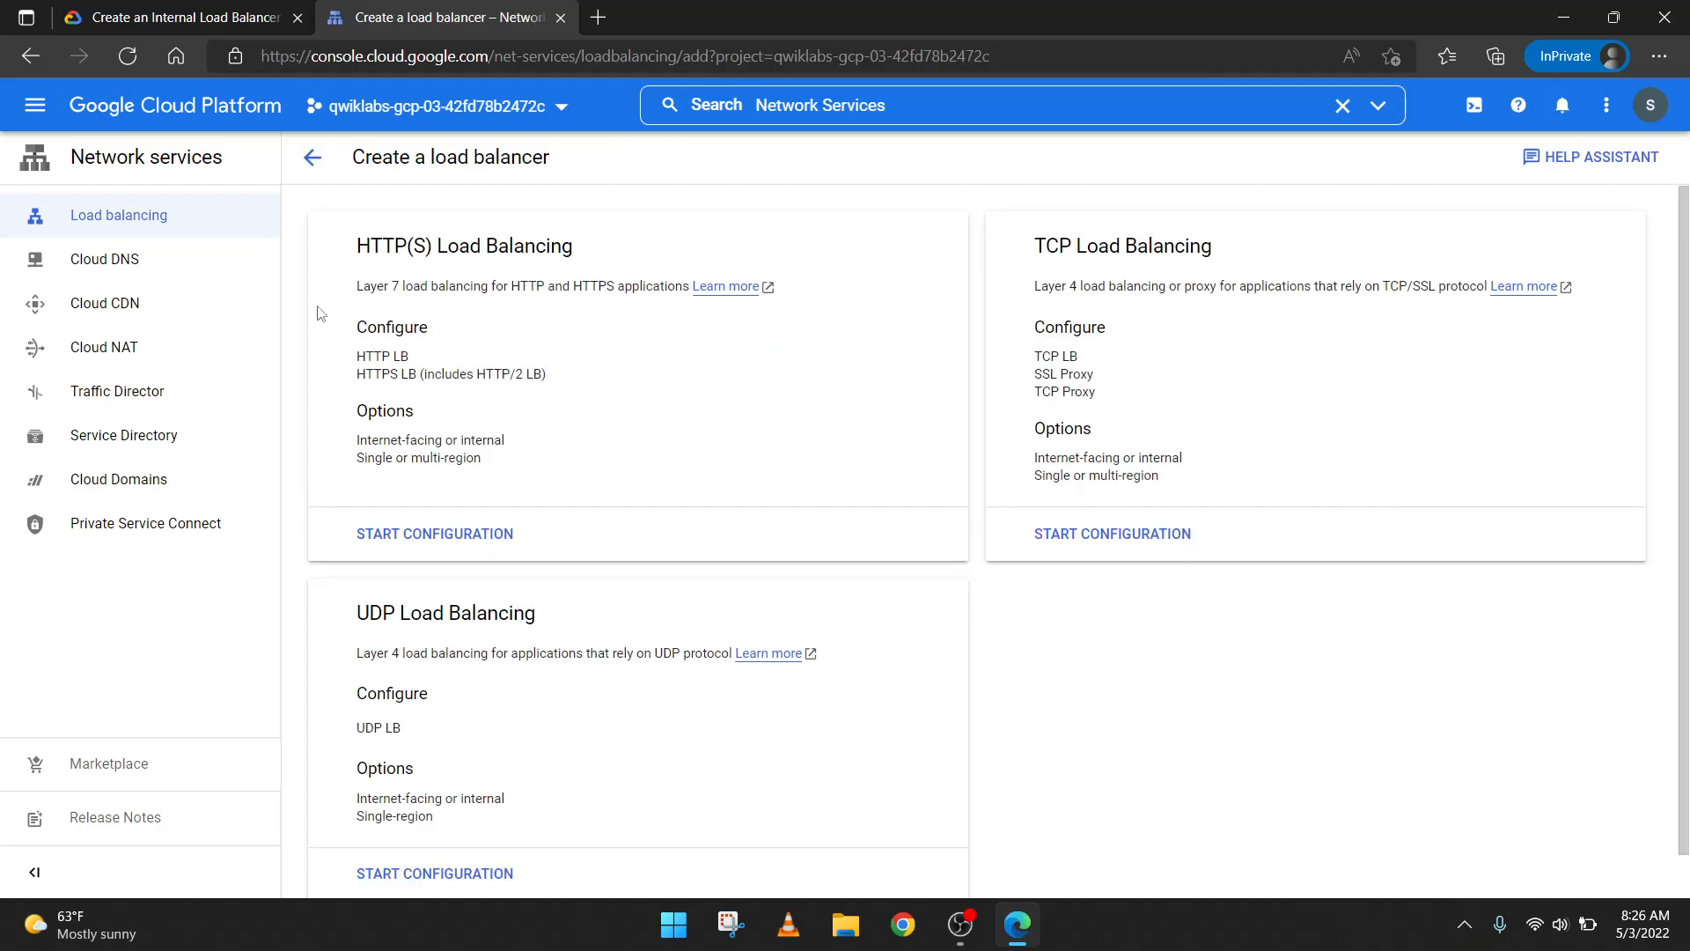
pyautogui.click(255, 17)
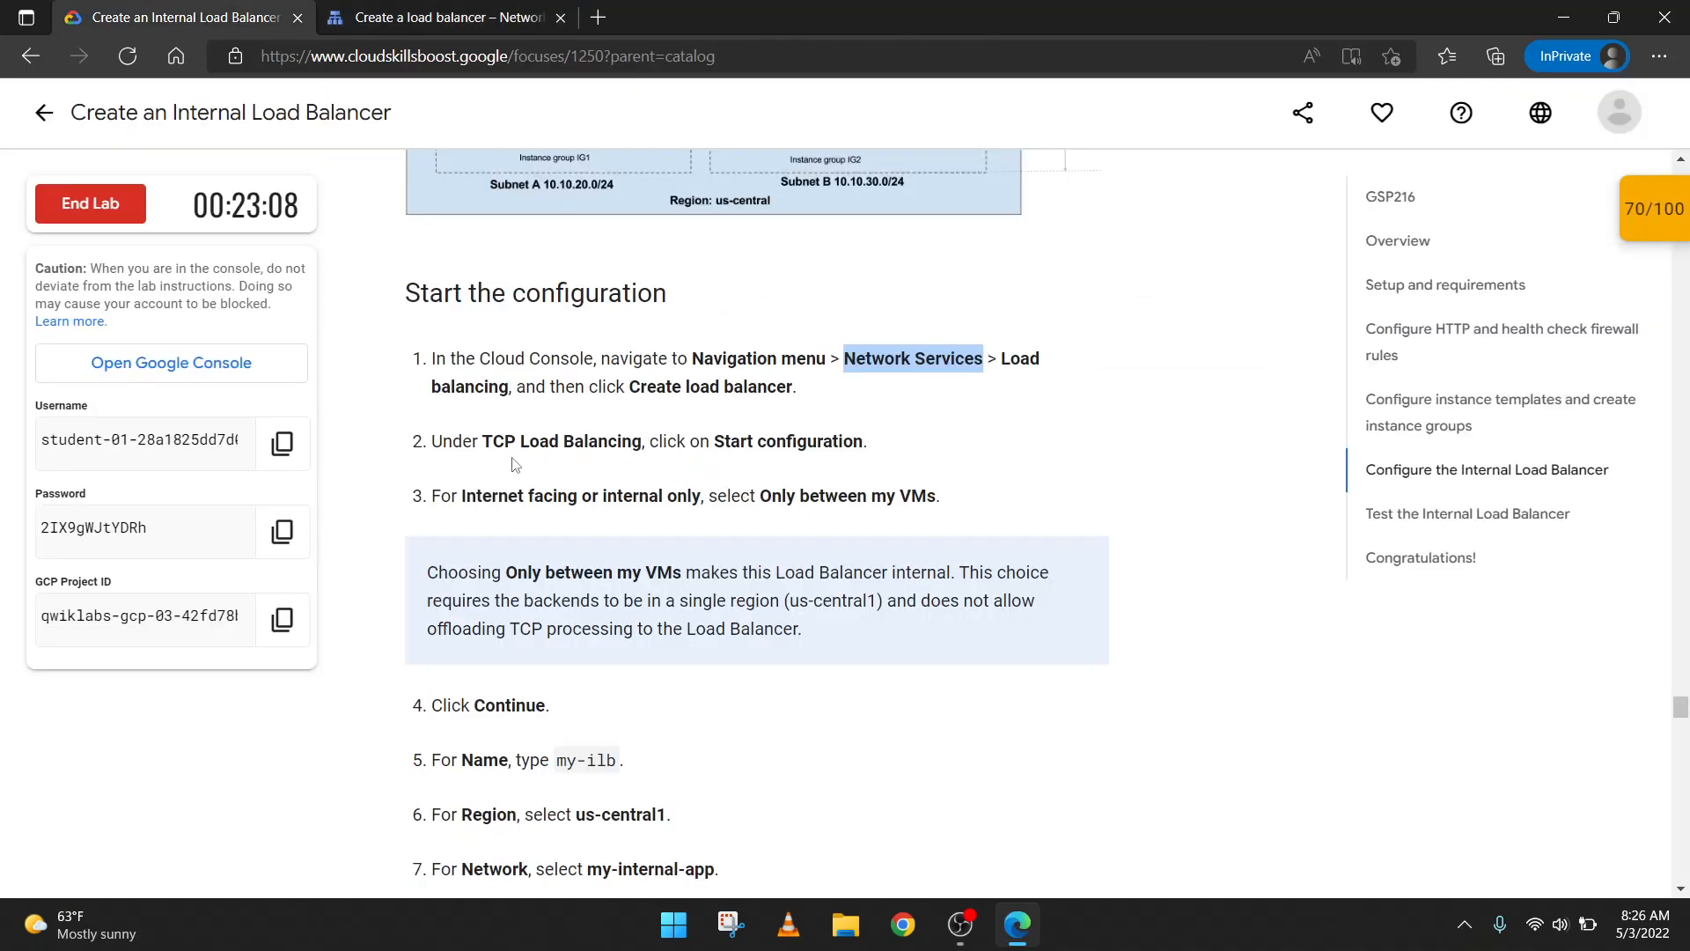
pyautogui.click(459, 10)
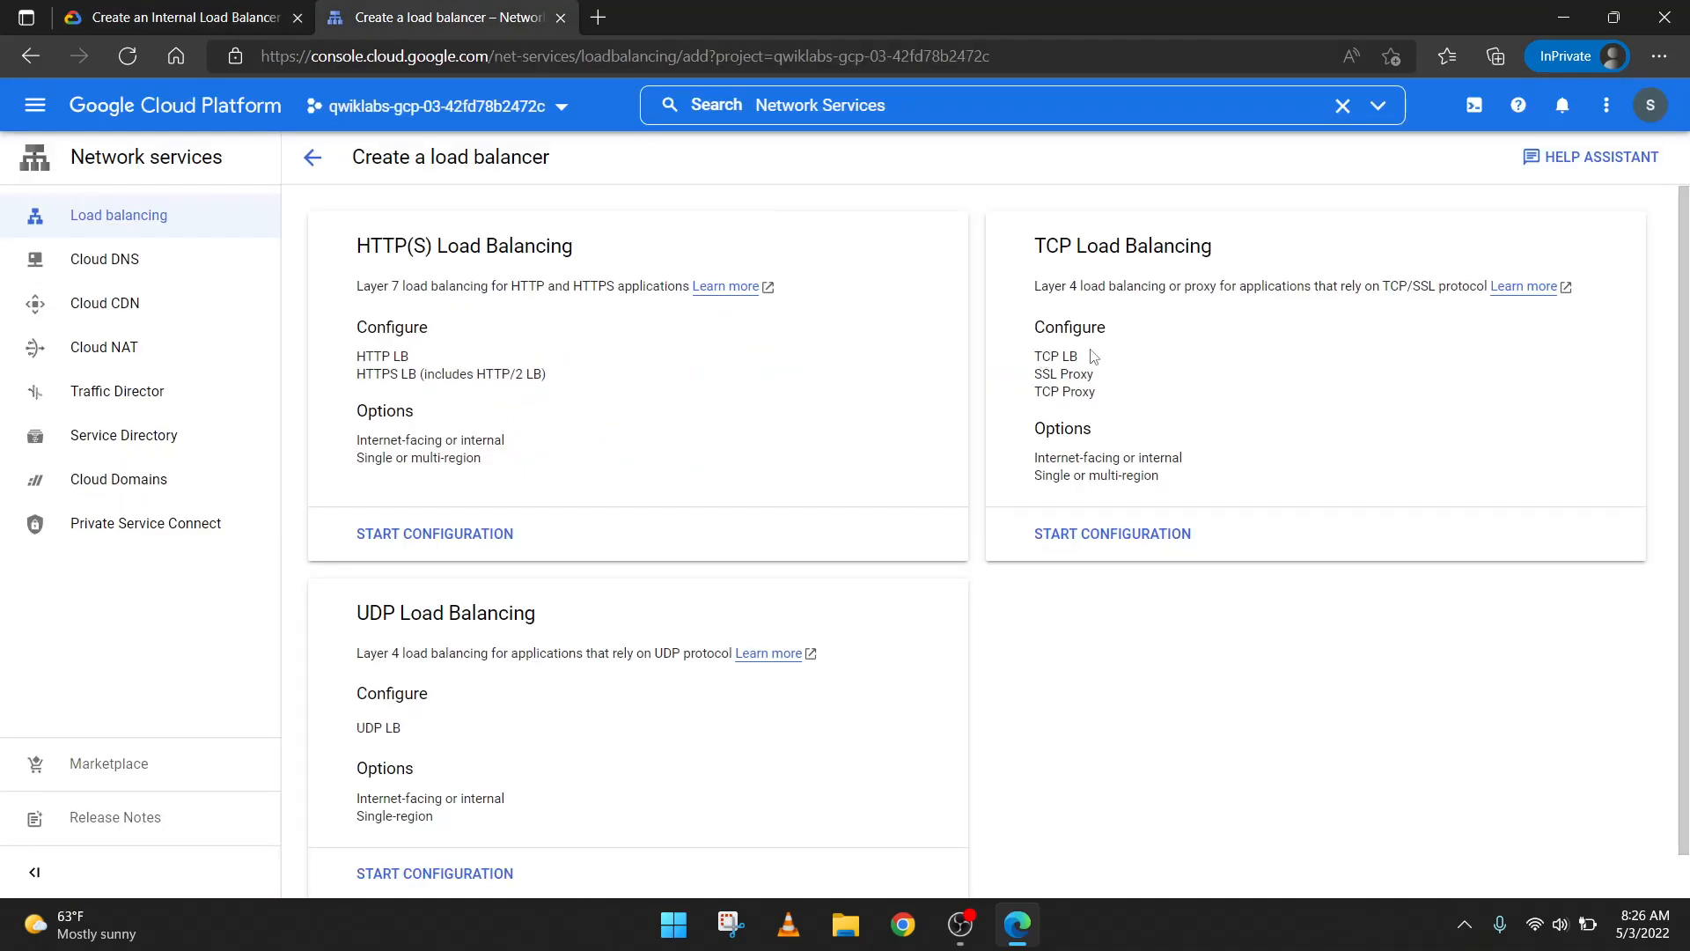
pyautogui.click(1160, 524)
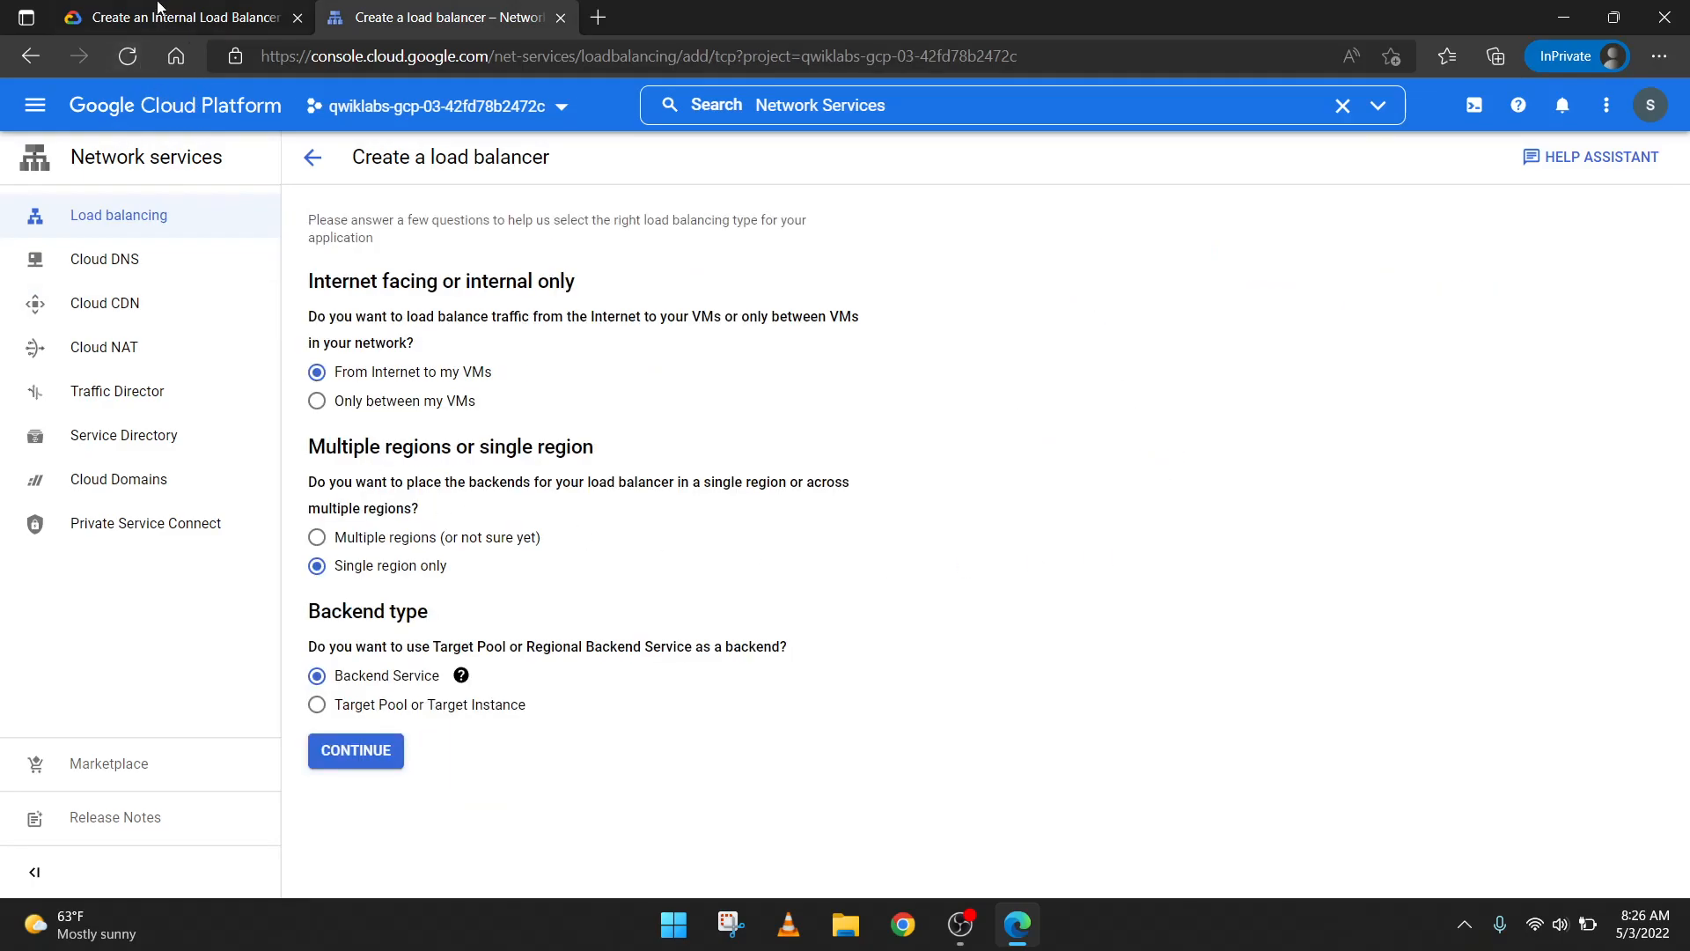
# Step: Make the load balancer internal with "Only between my VMs" and continue to its configuration form
pyautogui.click(159, 7)
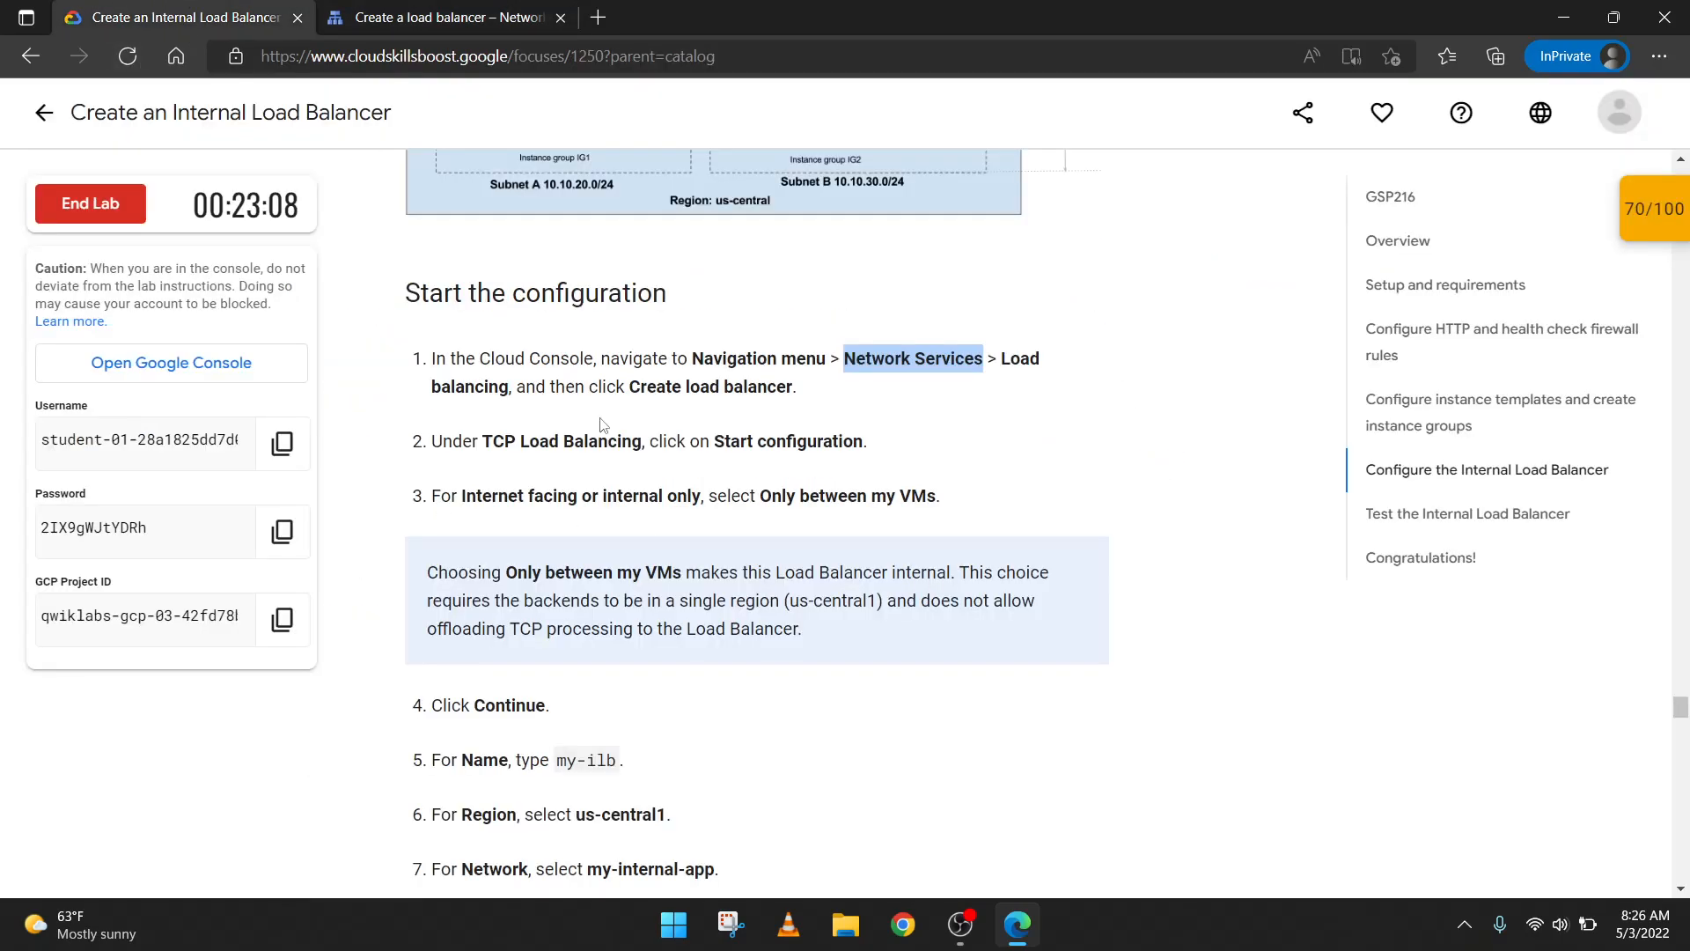
pyautogui.click(475, 9)
pyautogui.click(410, 404)
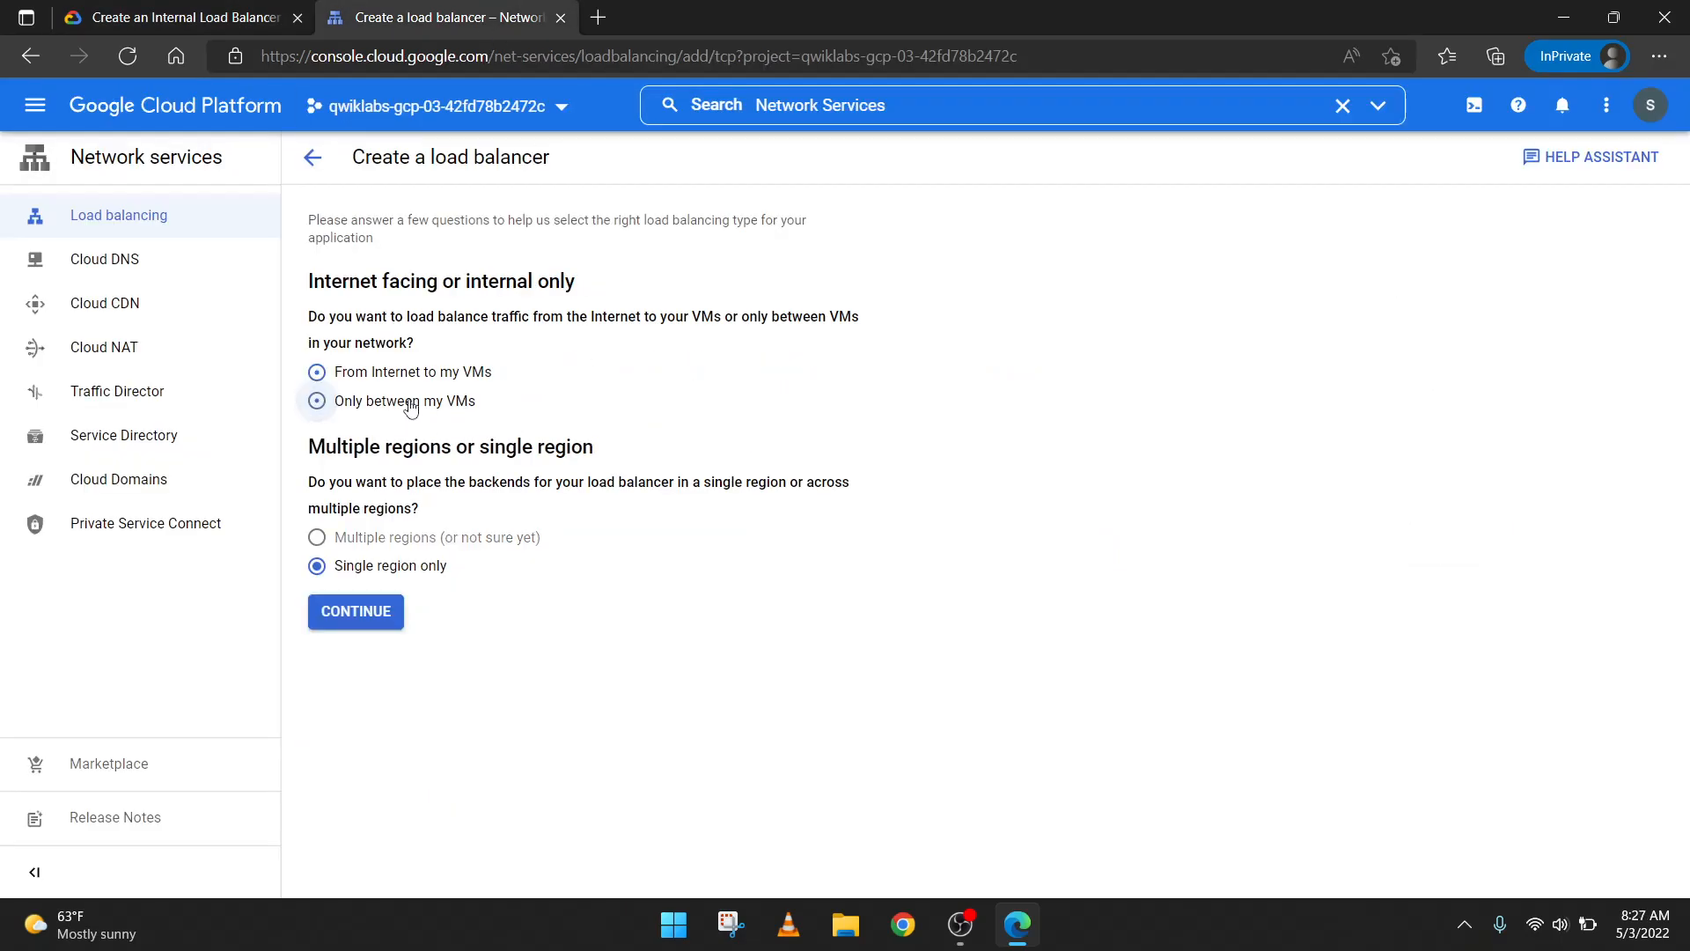
pyautogui.click(370, 621)
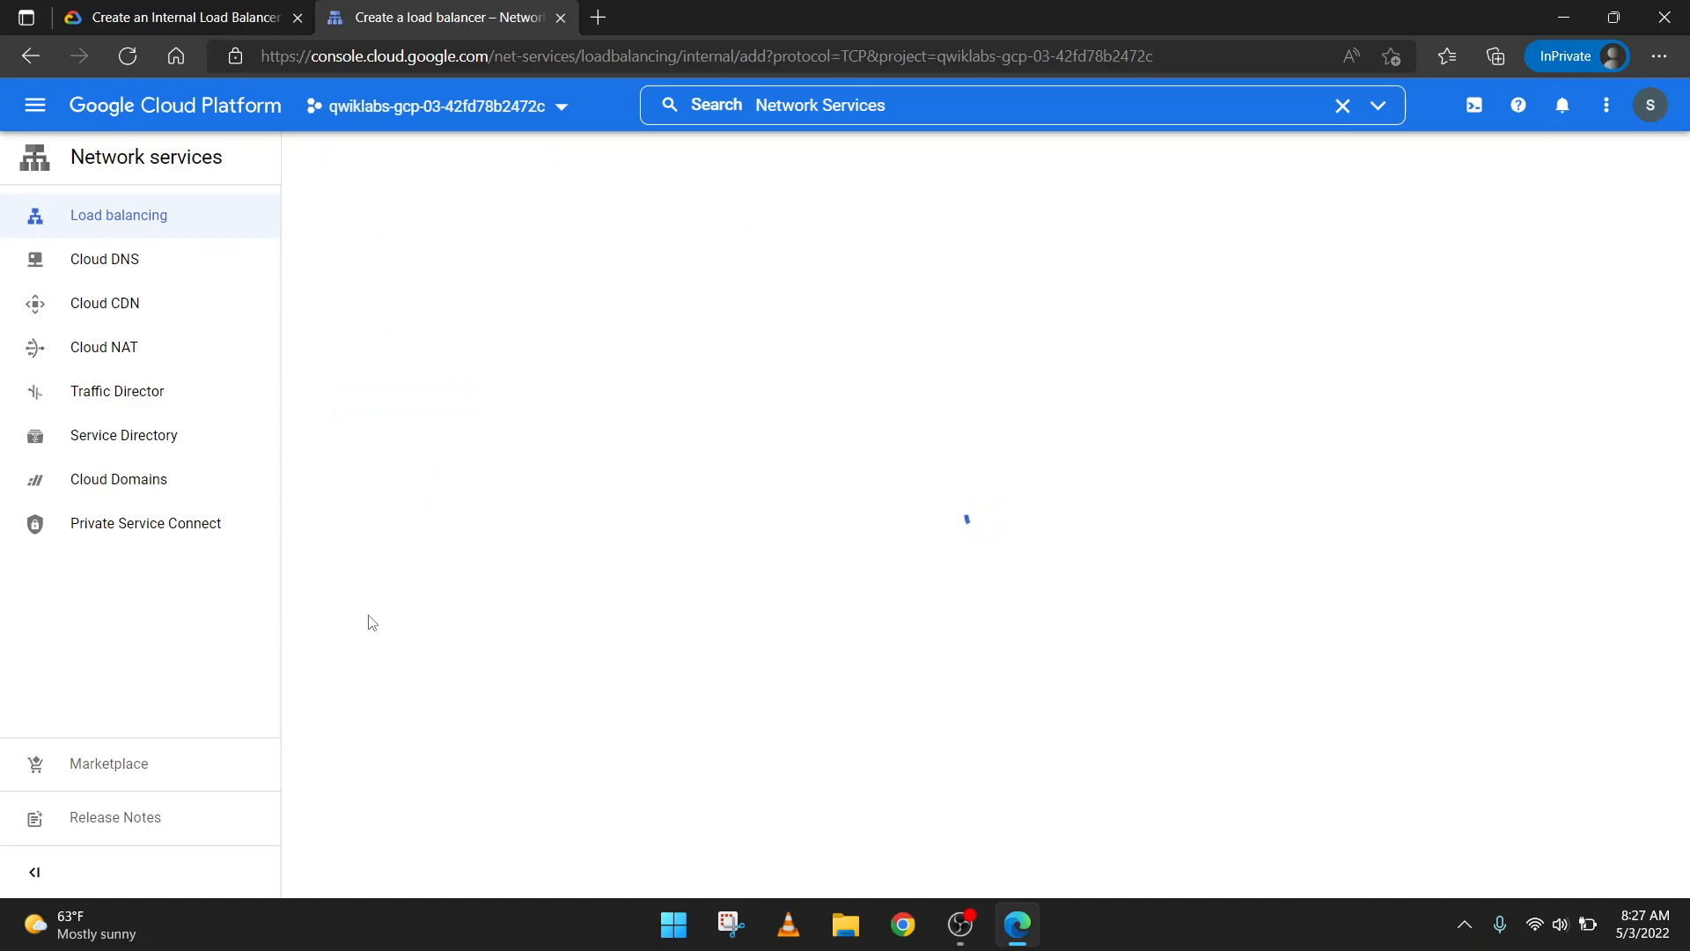
# Step: Copy the name my-ilb from the lab instructions and enter it as the internal load balancer's name
pyautogui.click(96, 8)
pyautogui.scroll(-1, 642, 551)
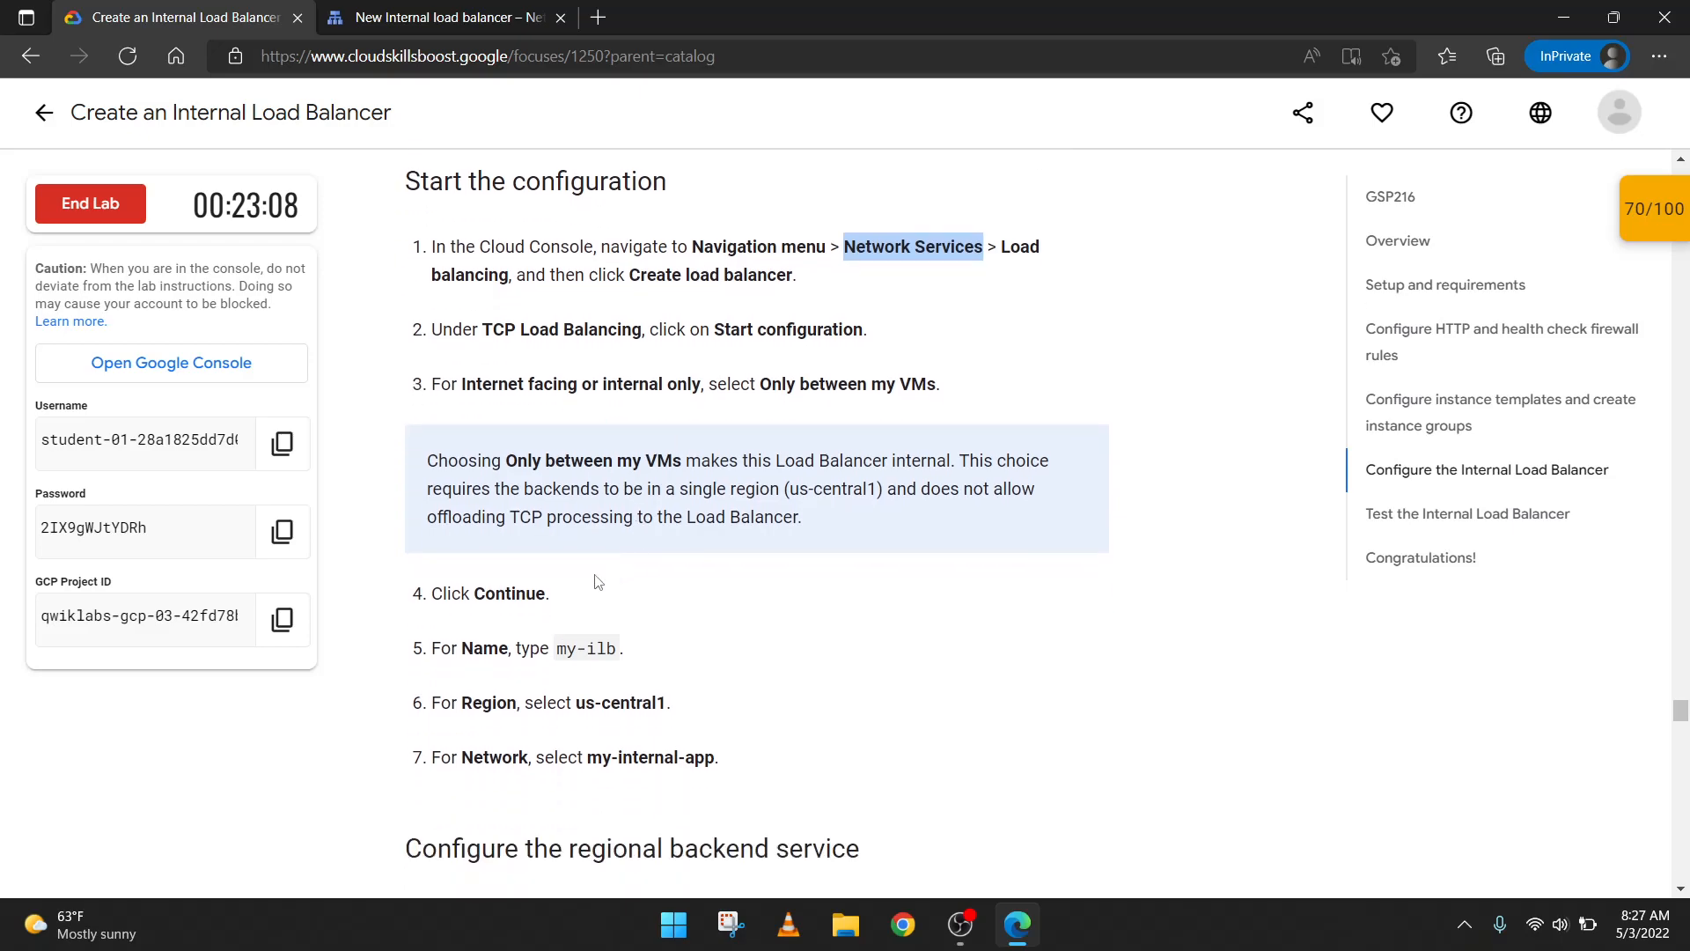
pyautogui.click(559, 649)
pyautogui.moveTo(559, 649); pyautogui.dragTo(613, 648)
pyautogui.hotkey('ctrl', 'c')
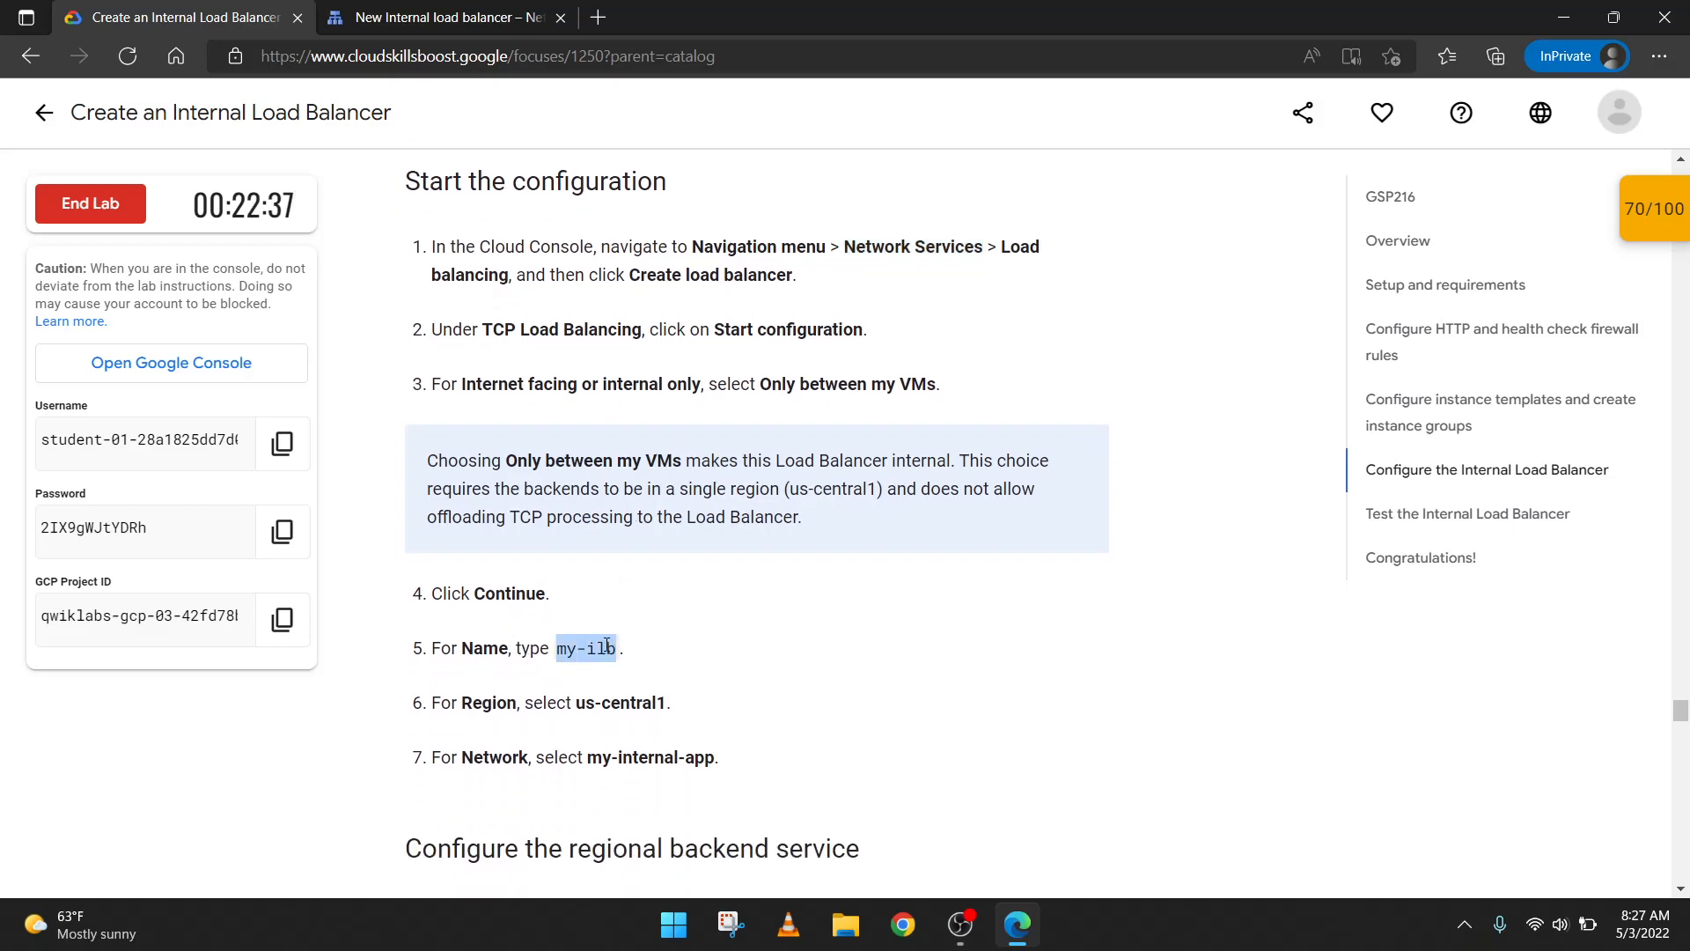
pyautogui.click(338, 9)
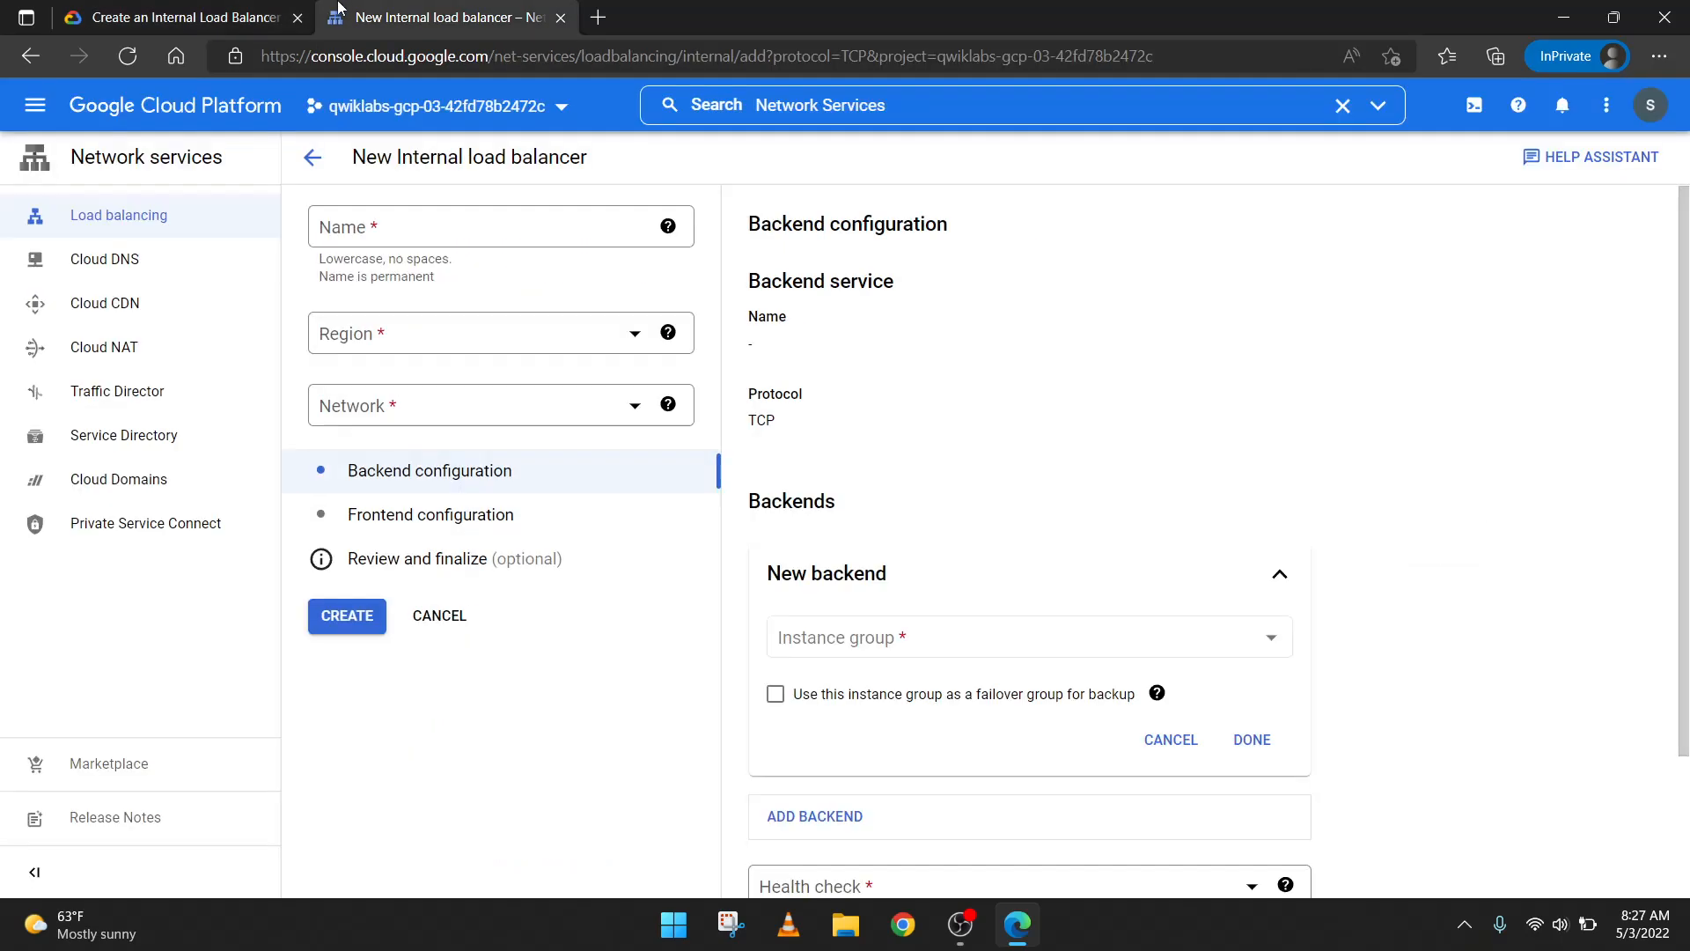
pyautogui.click(572, 240)
pyautogui.hotkey('ctrl', 'v')
# Step: Set the load balancer's region to us-central1 (Iowa) and its network to my-internal-app, checking against the lab instructions
pyautogui.click(235, 10)
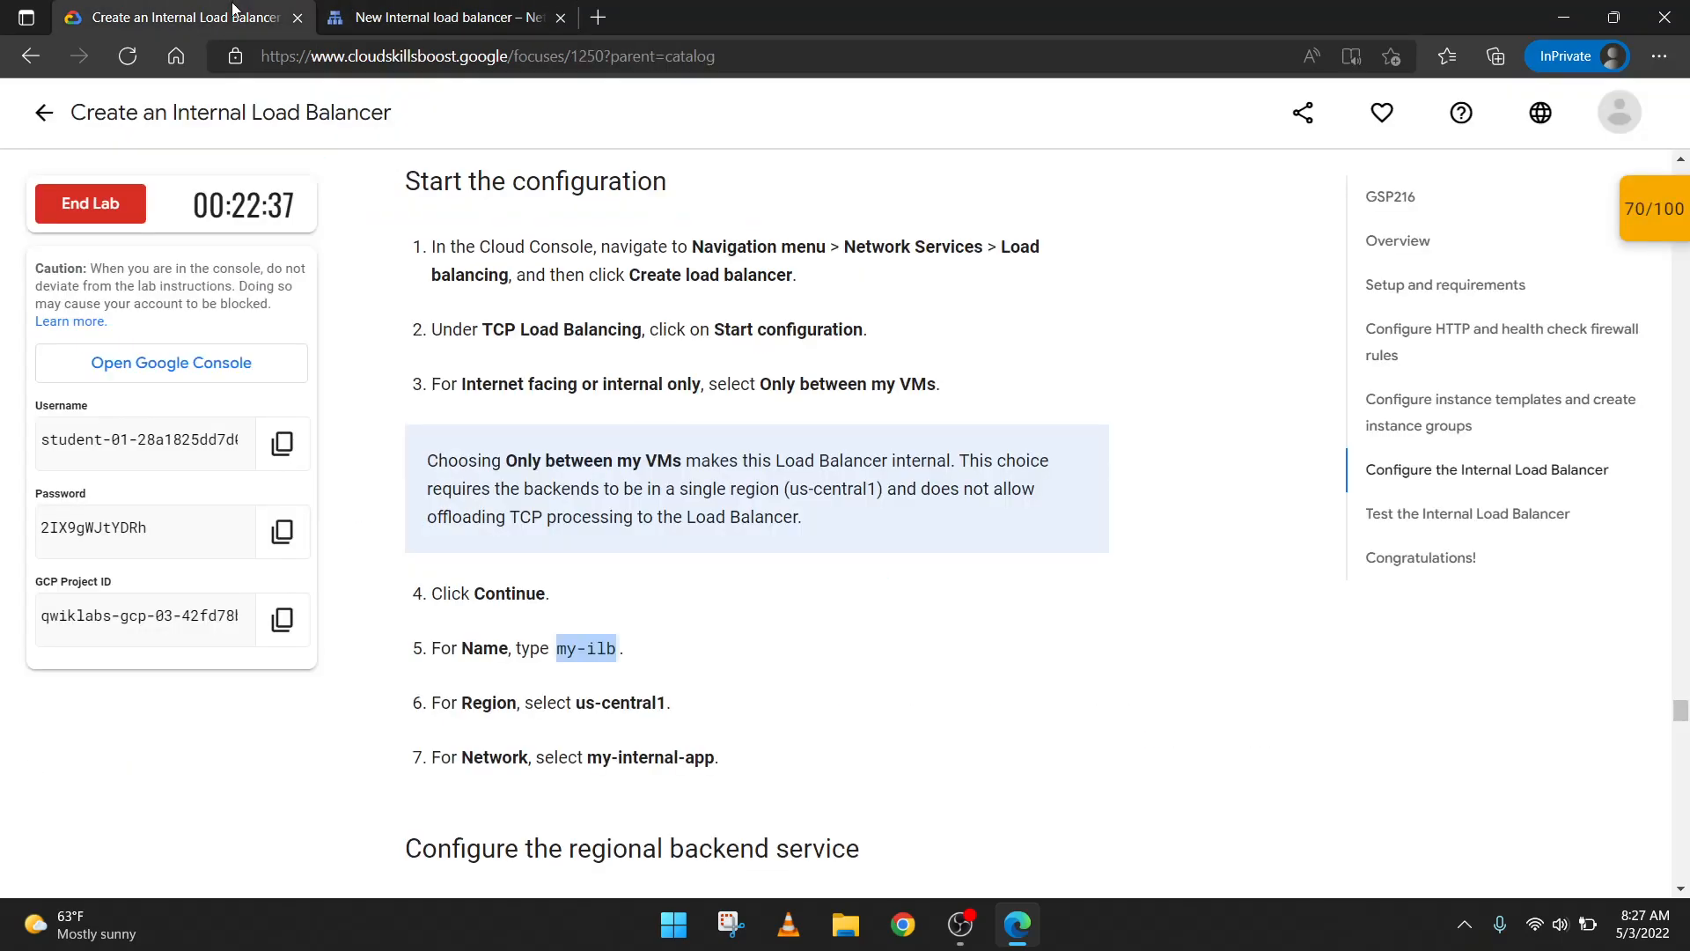
pyautogui.click(422, 12)
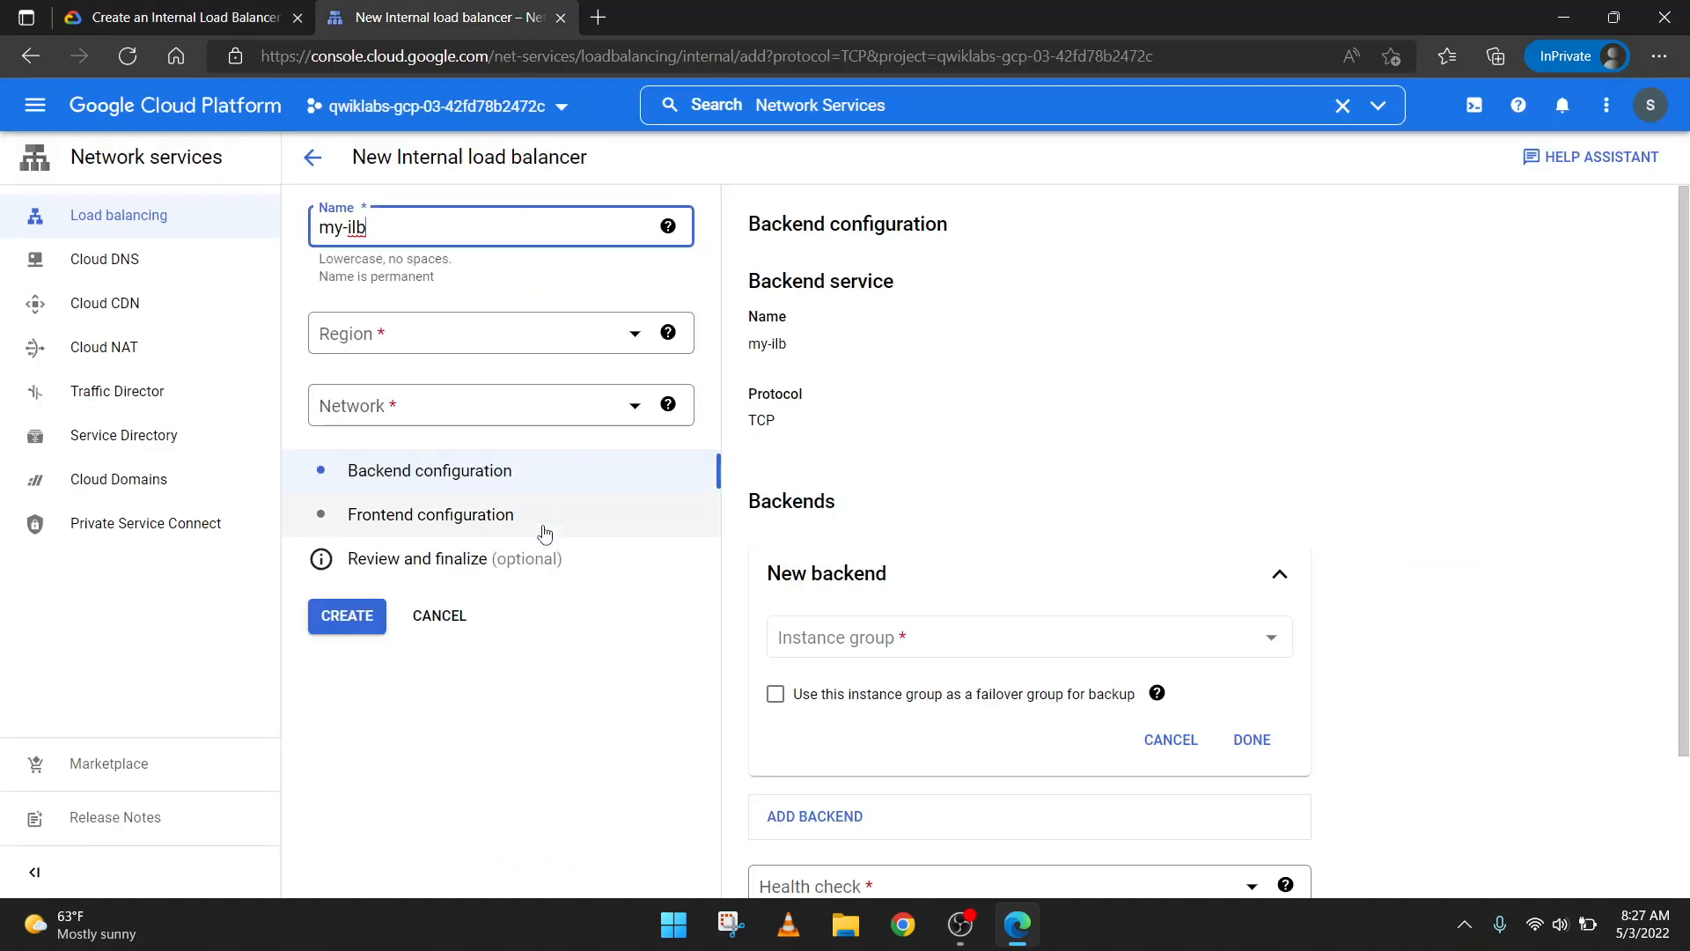
pyautogui.click(464, 350)
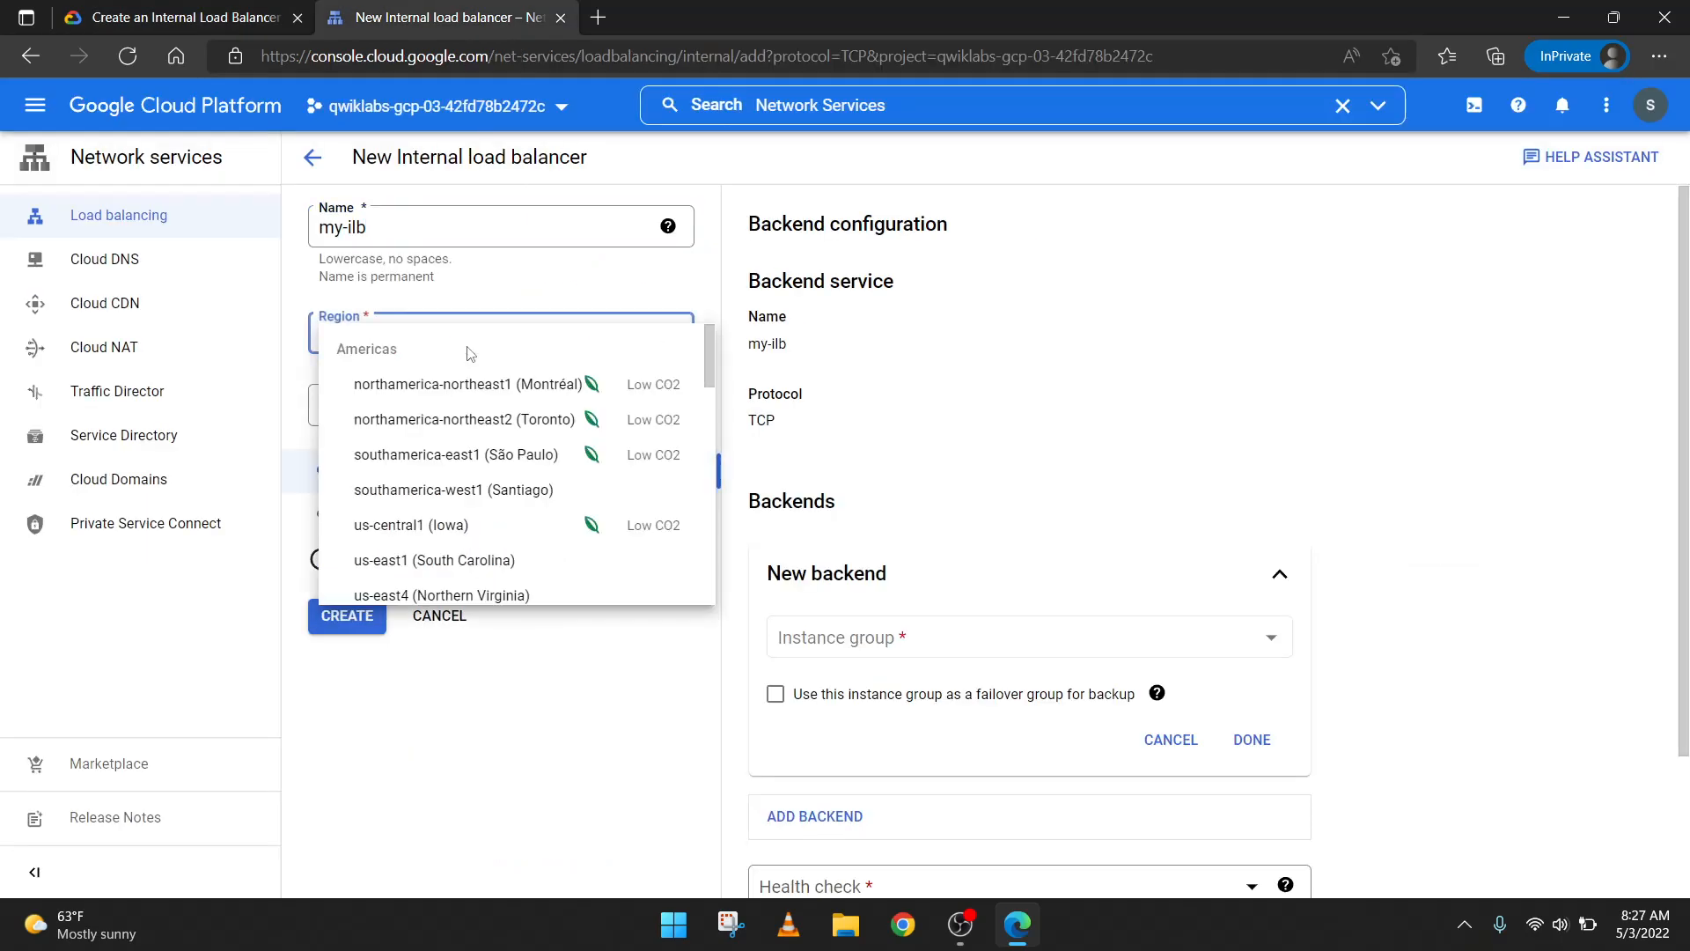
pyautogui.click(462, 528)
pyautogui.click(246, 16)
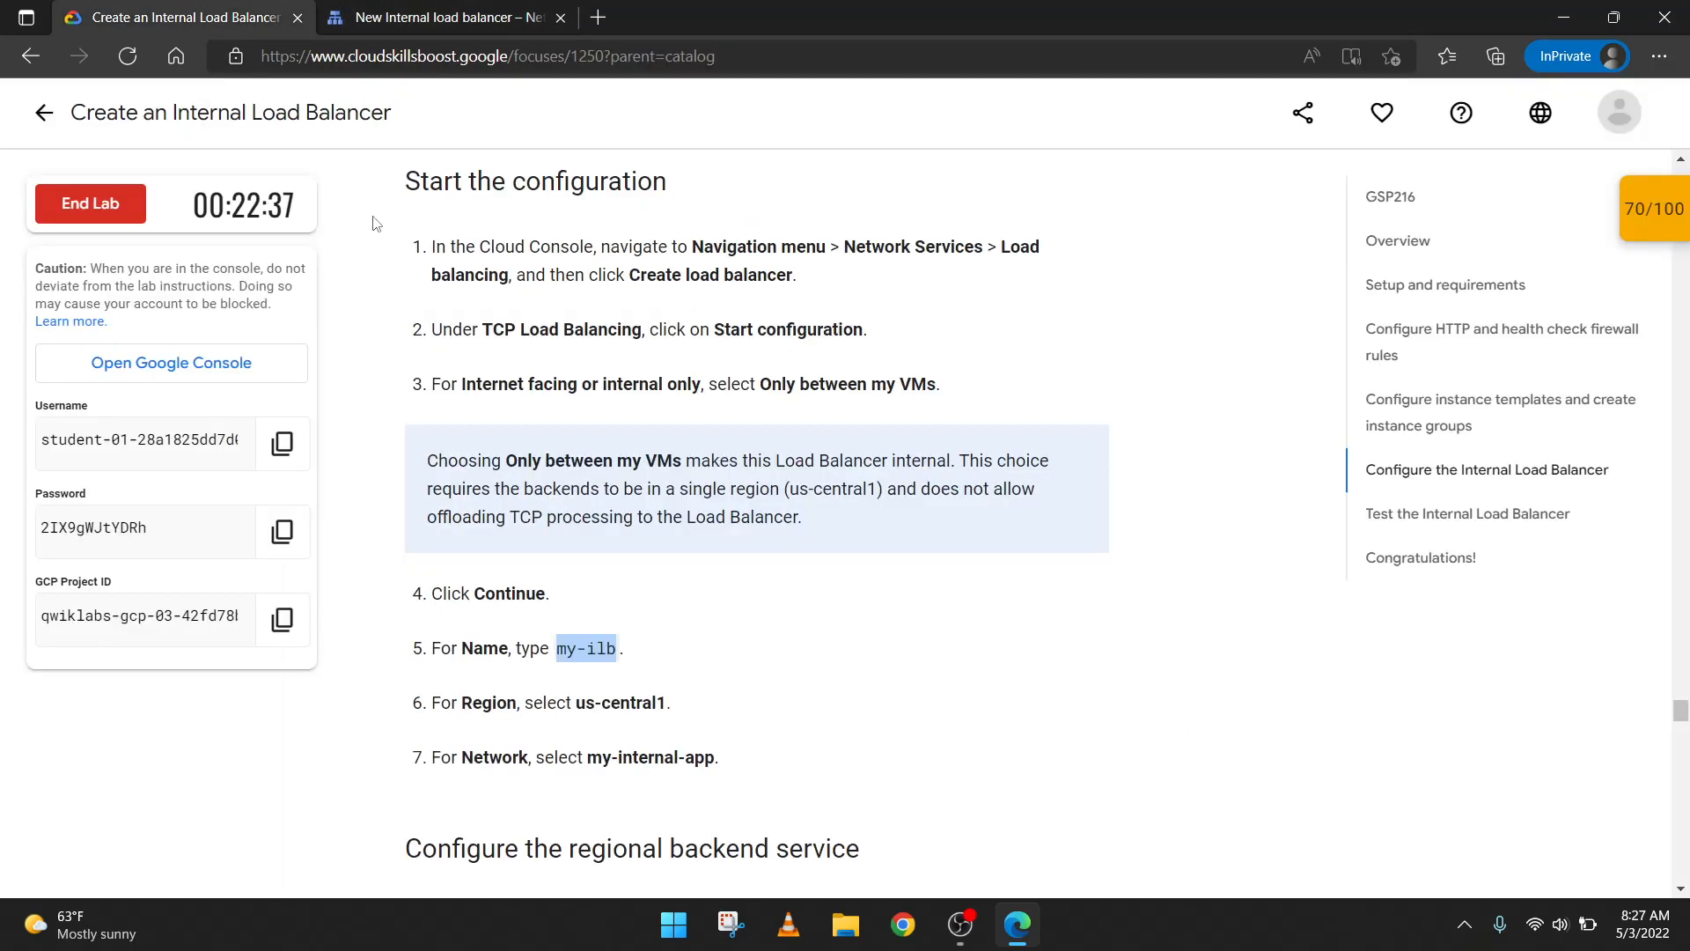
pyautogui.click(387, 13)
pyautogui.click(484, 430)
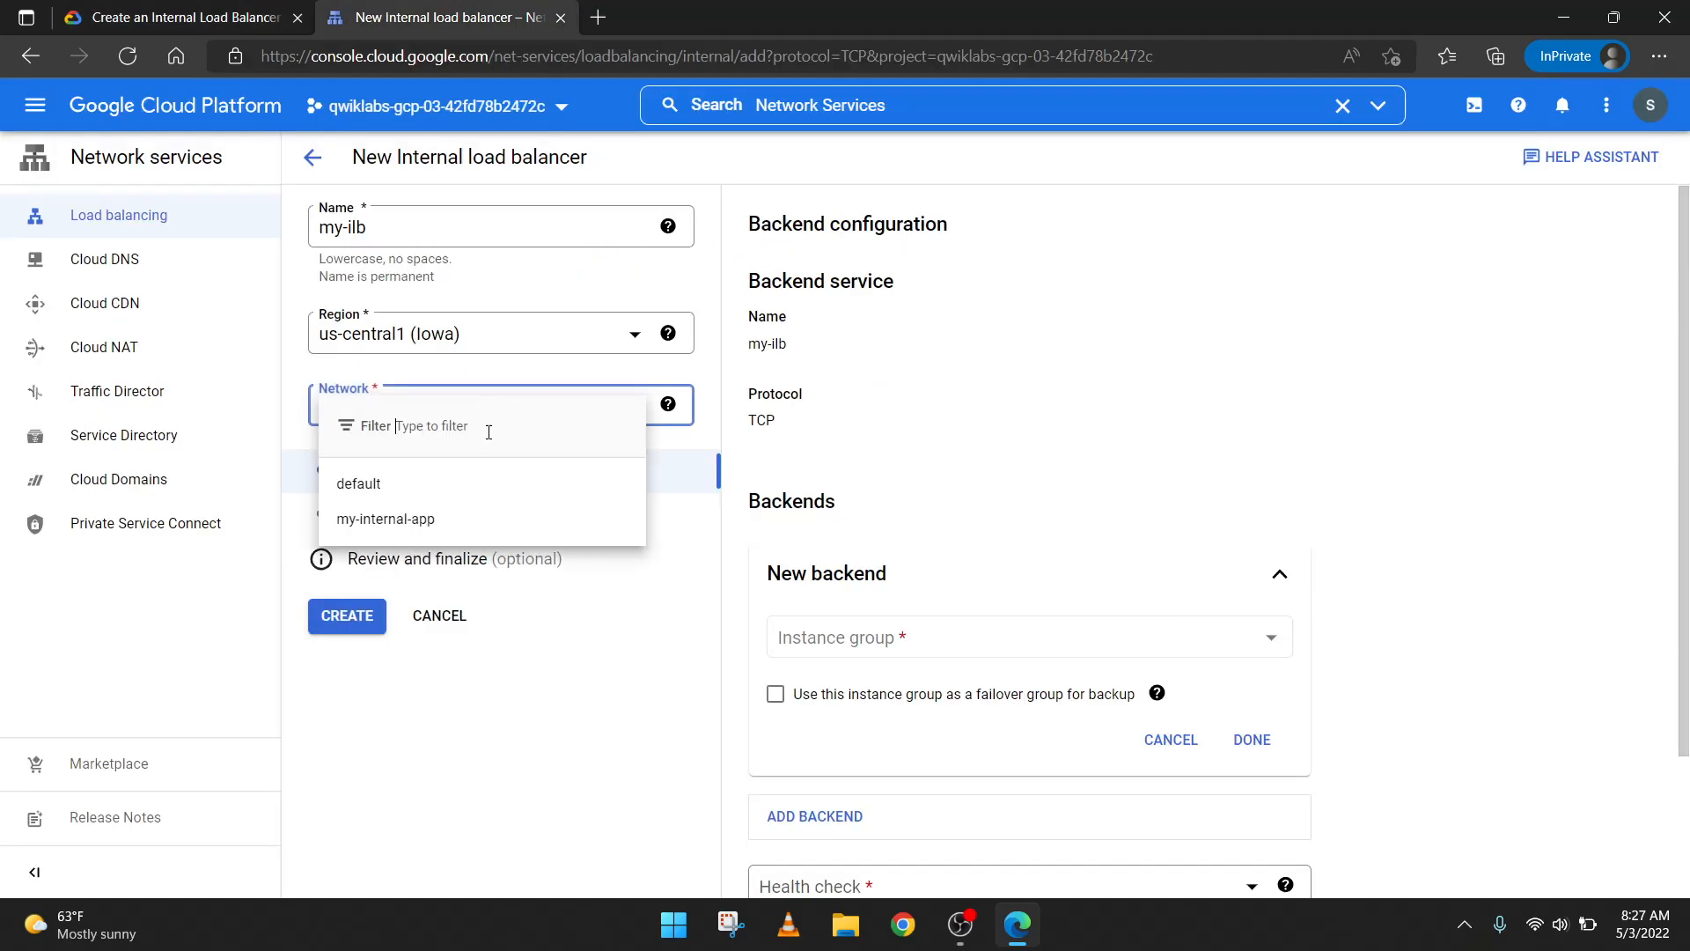
pyautogui.click(436, 520)
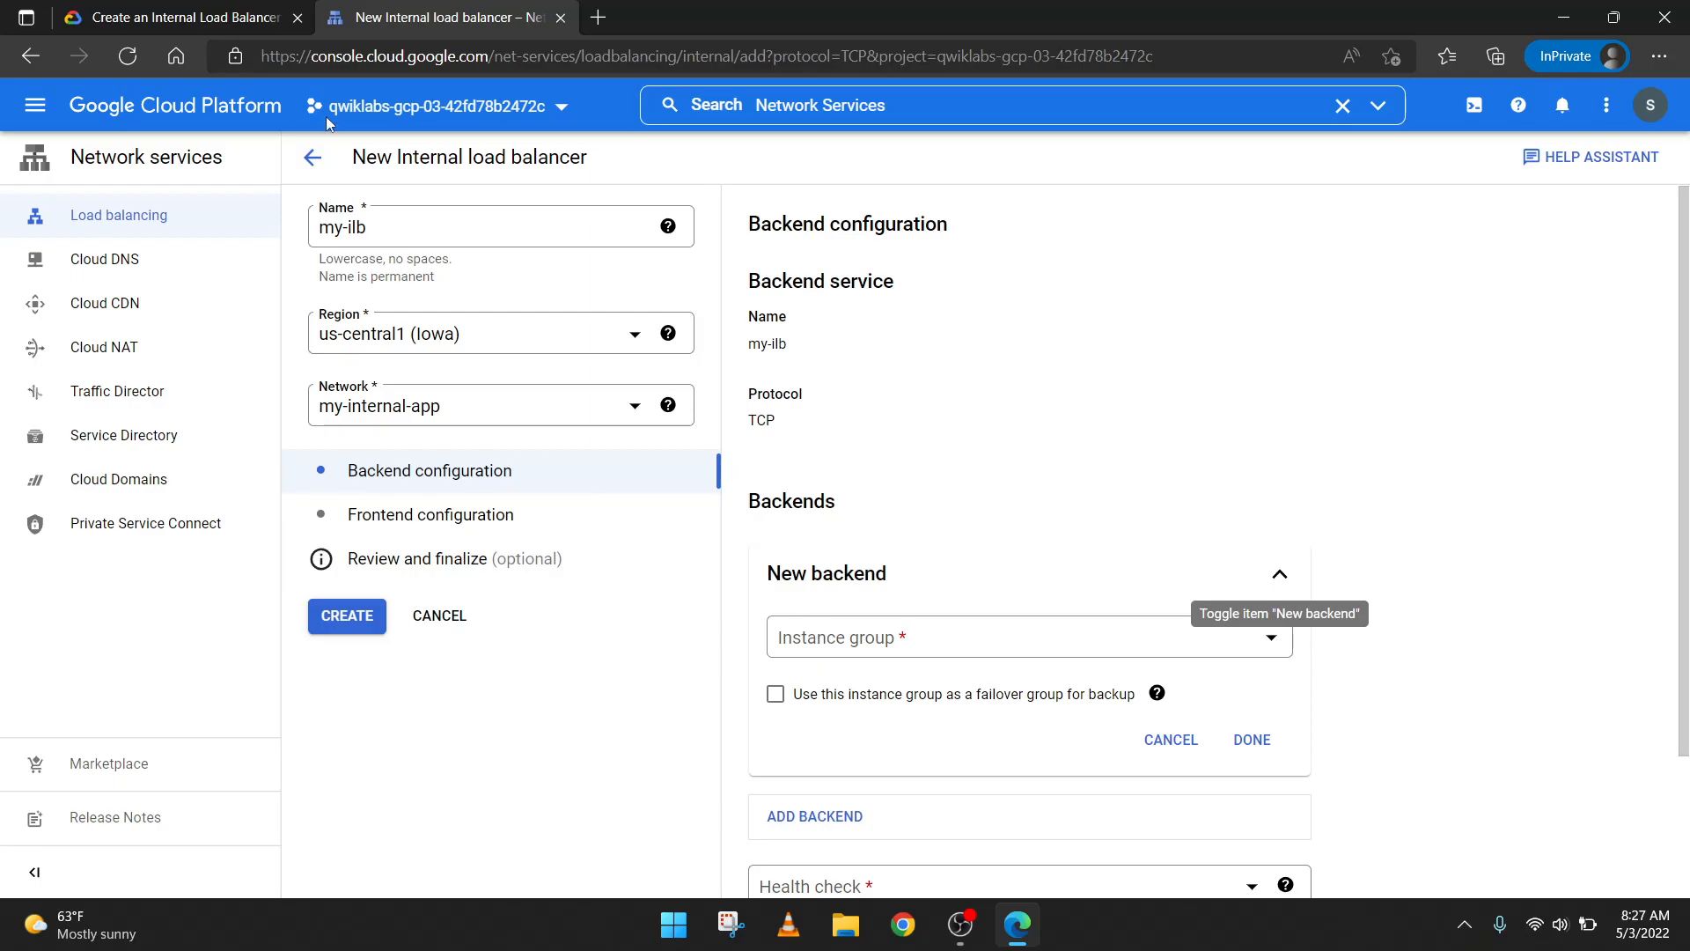
# Step: Select instance-group-1 (us-central1-a) as the first backend's instance group, checking against the lab instructions
pyautogui.click(176, 17)
pyautogui.scroll(-4, 579, 601)
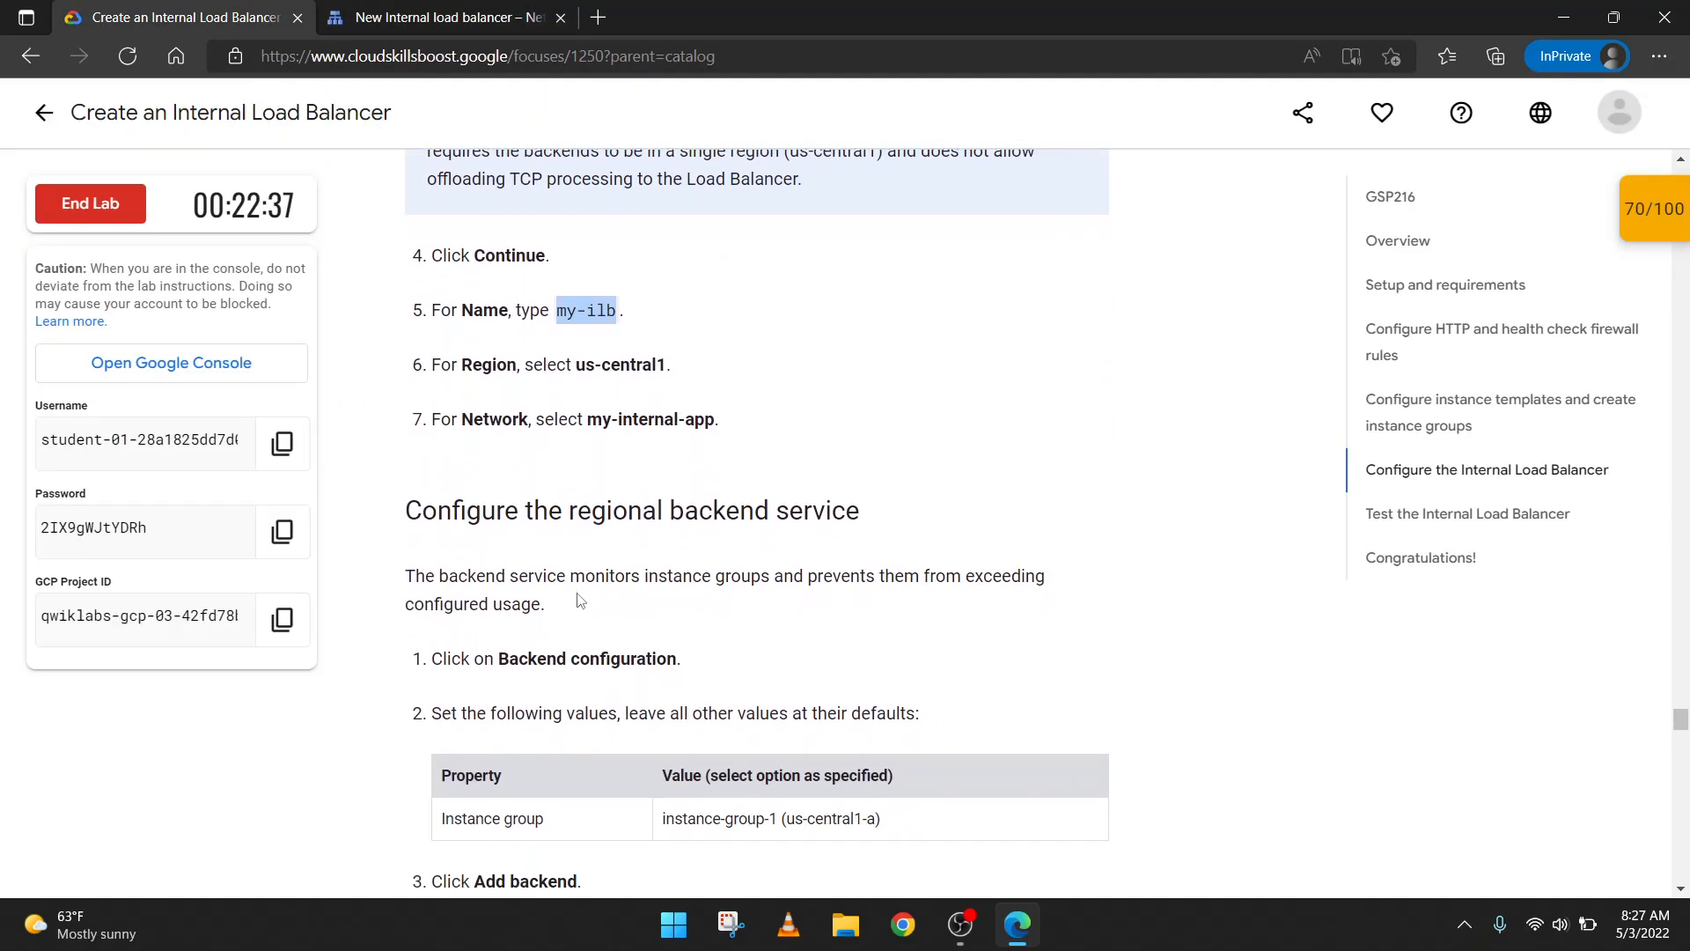
pyautogui.scroll(-1, 580, 602)
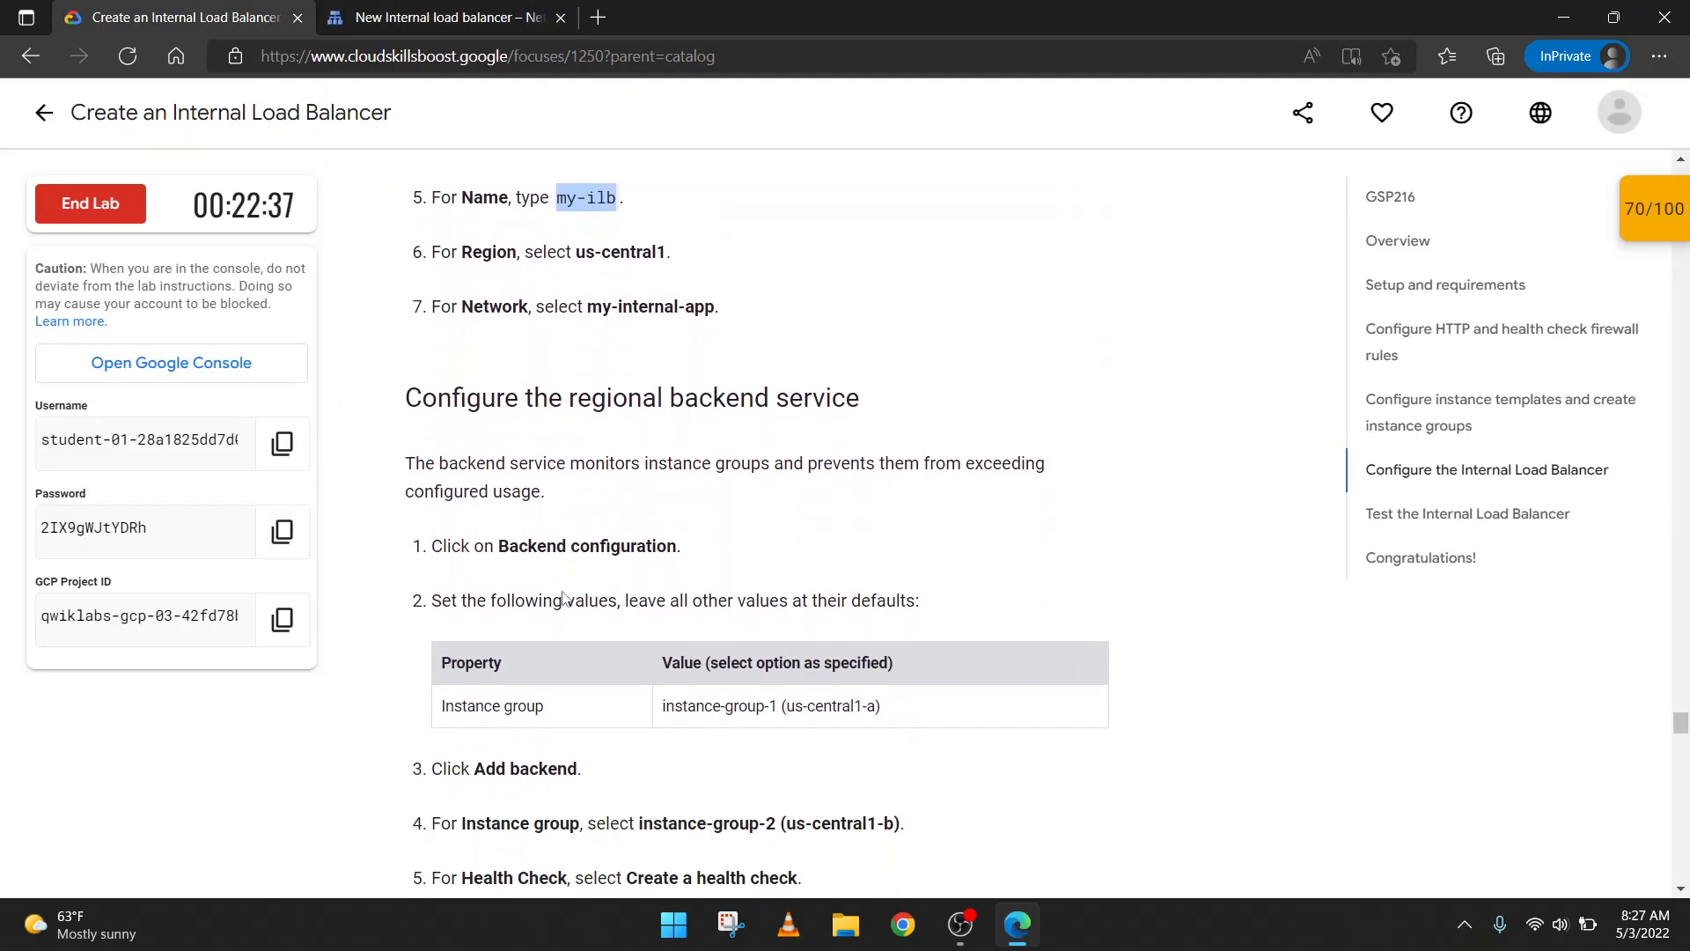
pyautogui.click(436, 11)
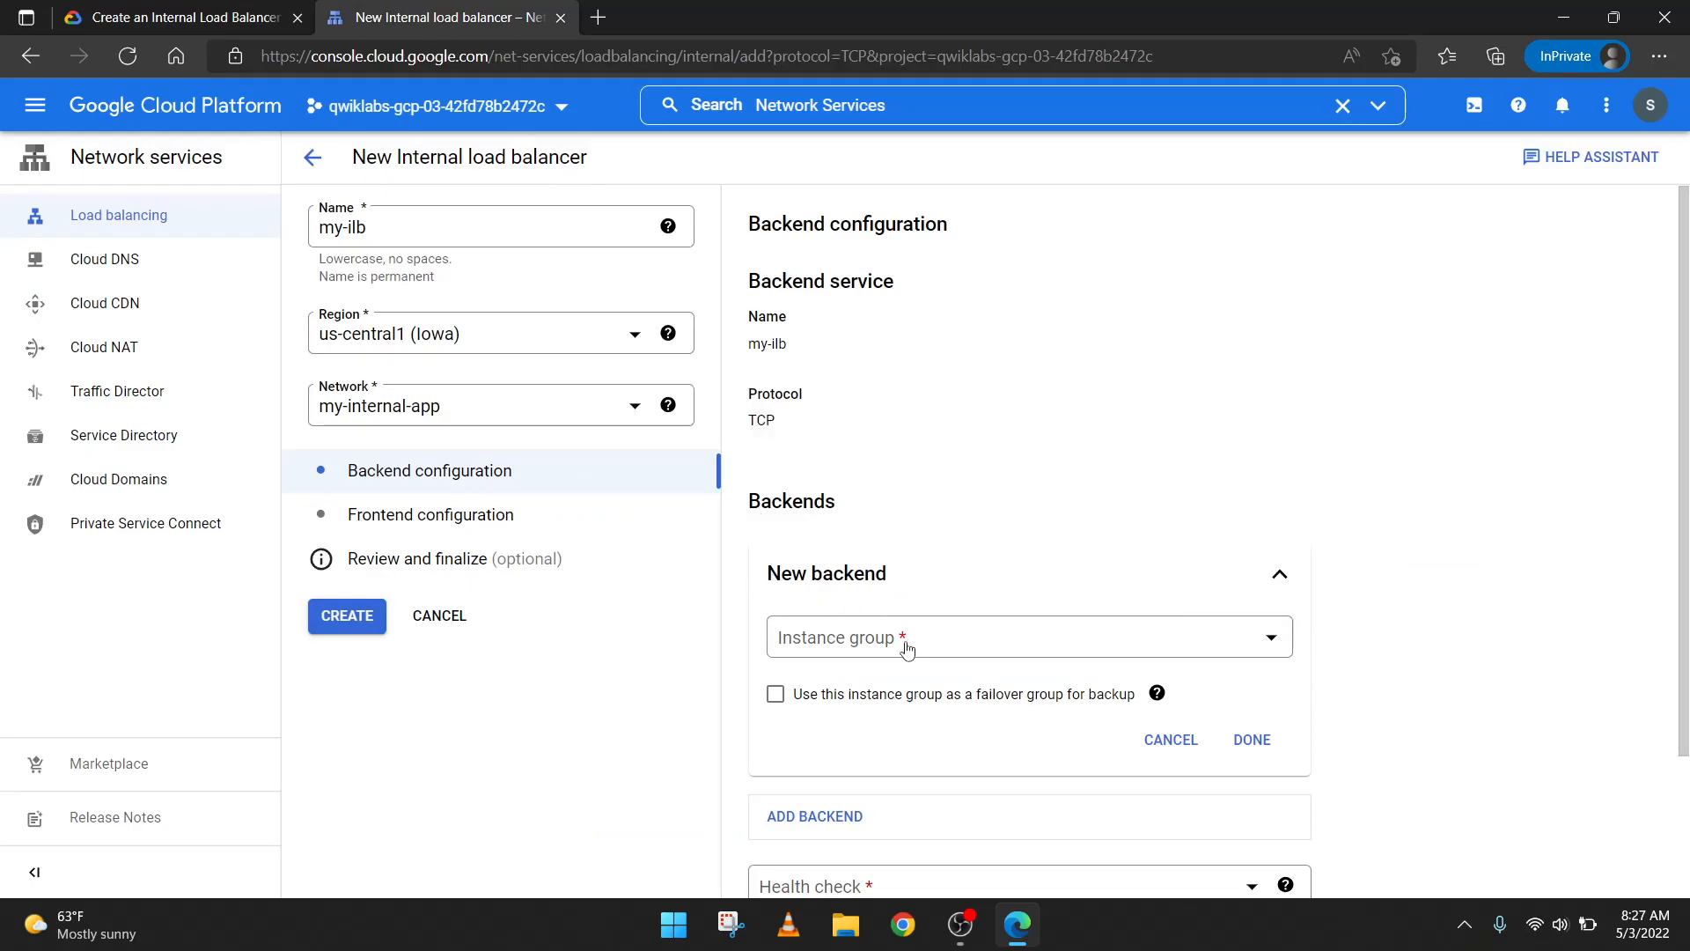
pyautogui.scroll(-1, 907, 649)
pyautogui.click(938, 537)
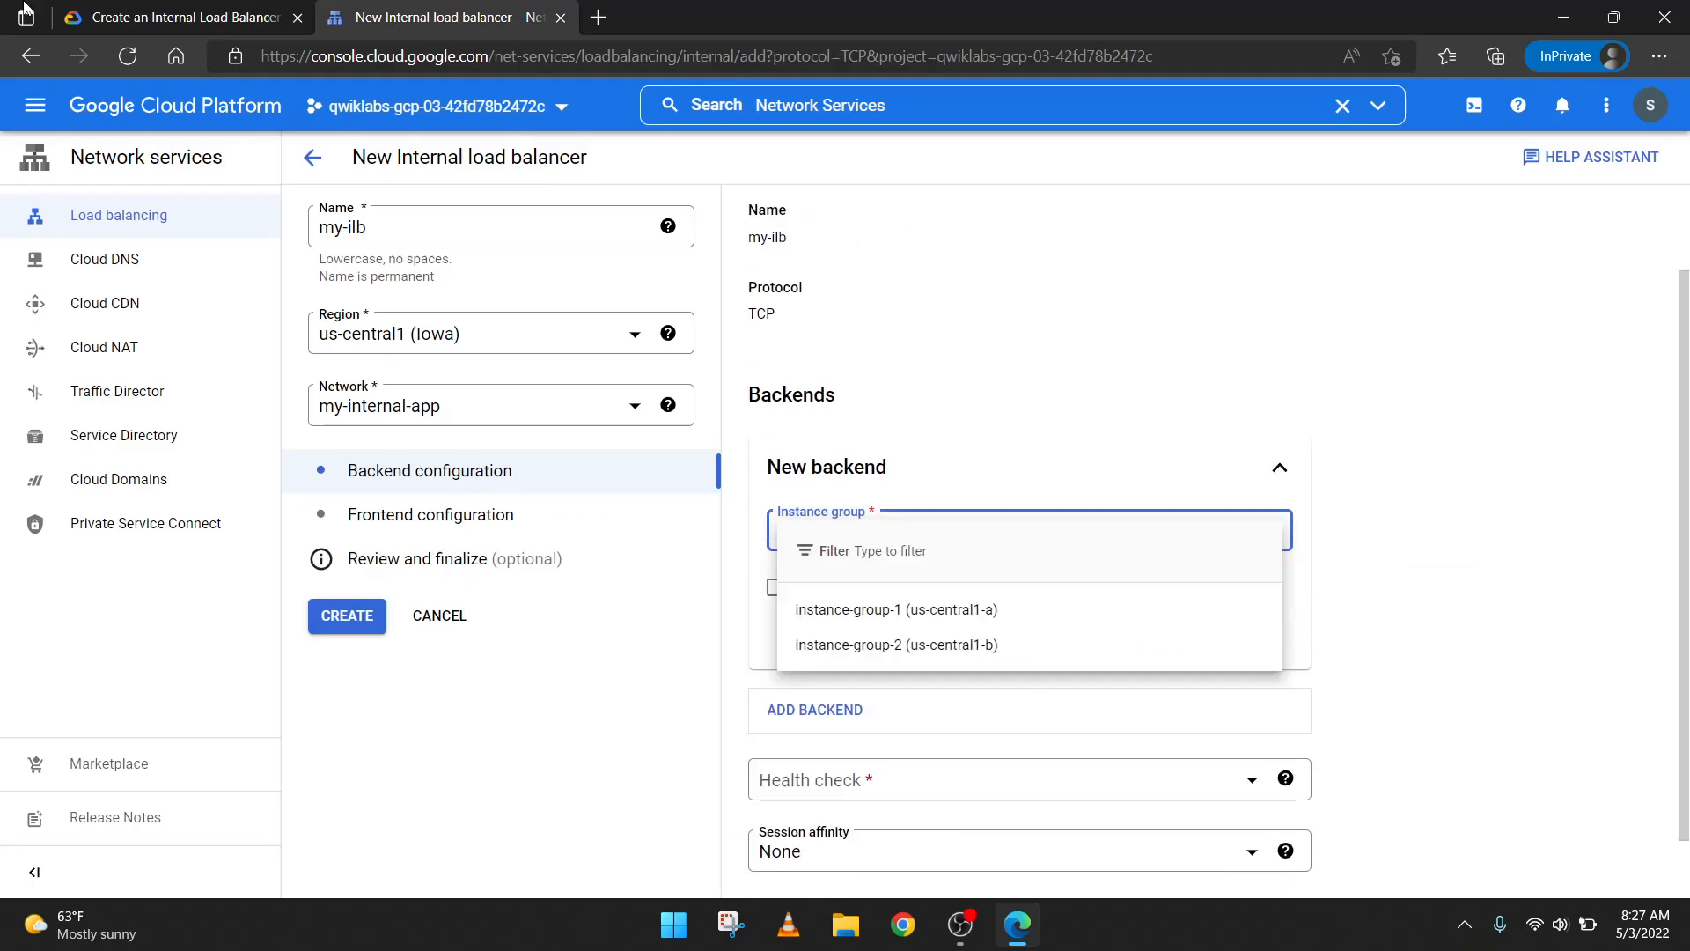
pyautogui.click(66, 14)
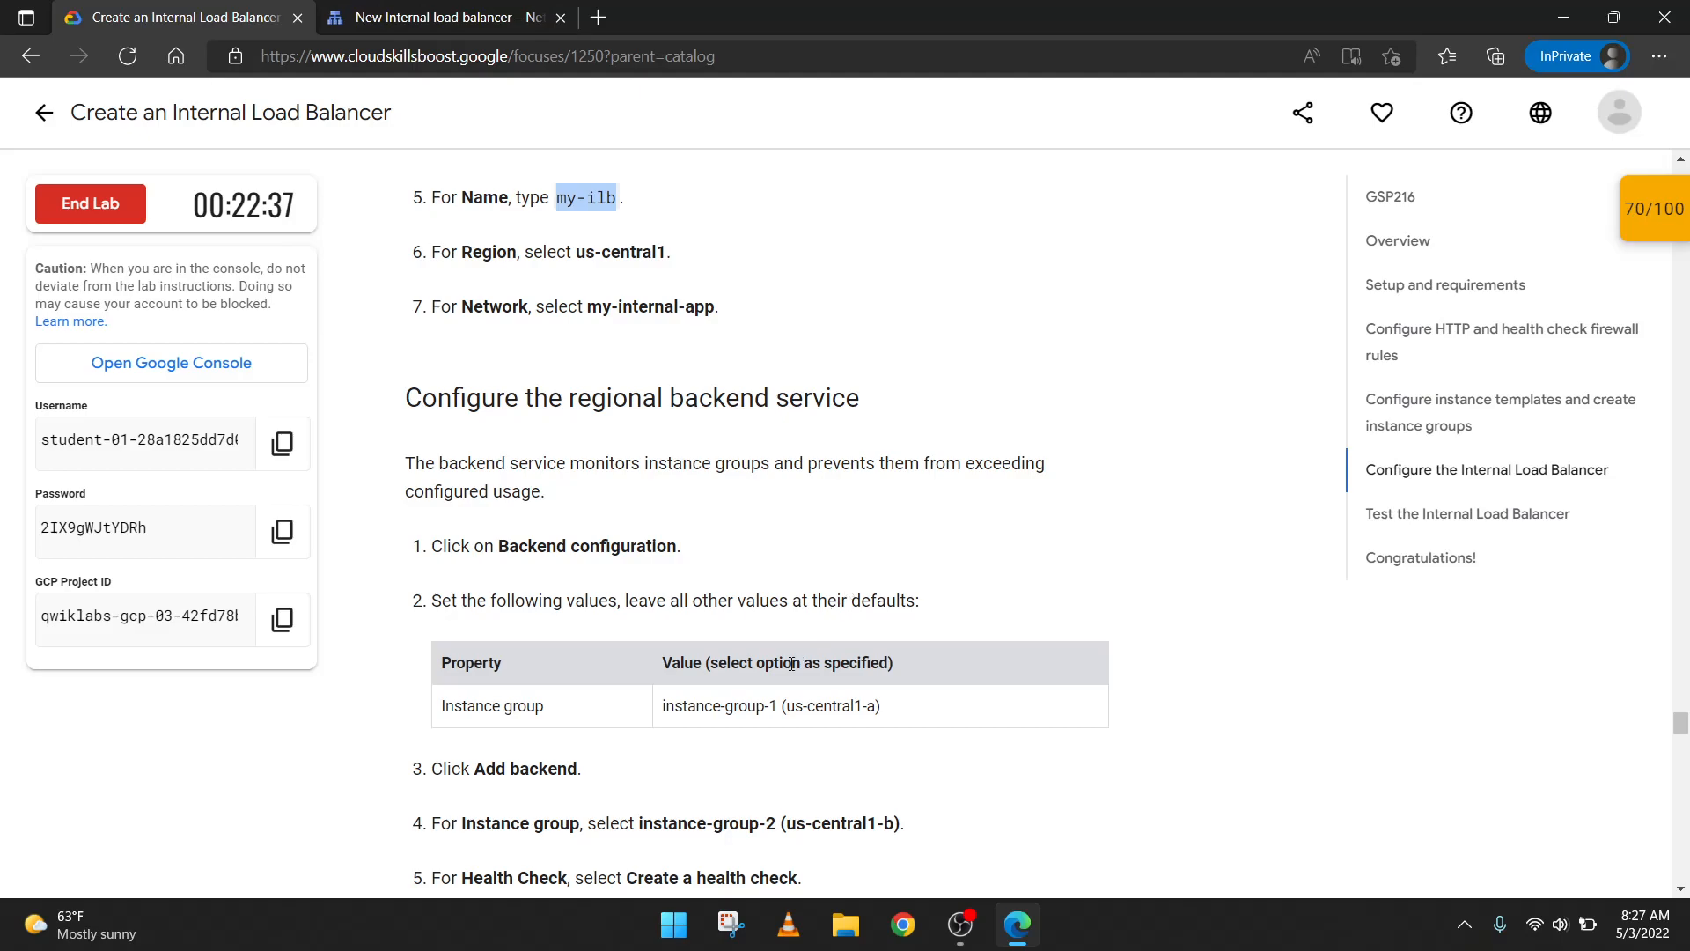
pyautogui.click(398, 11)
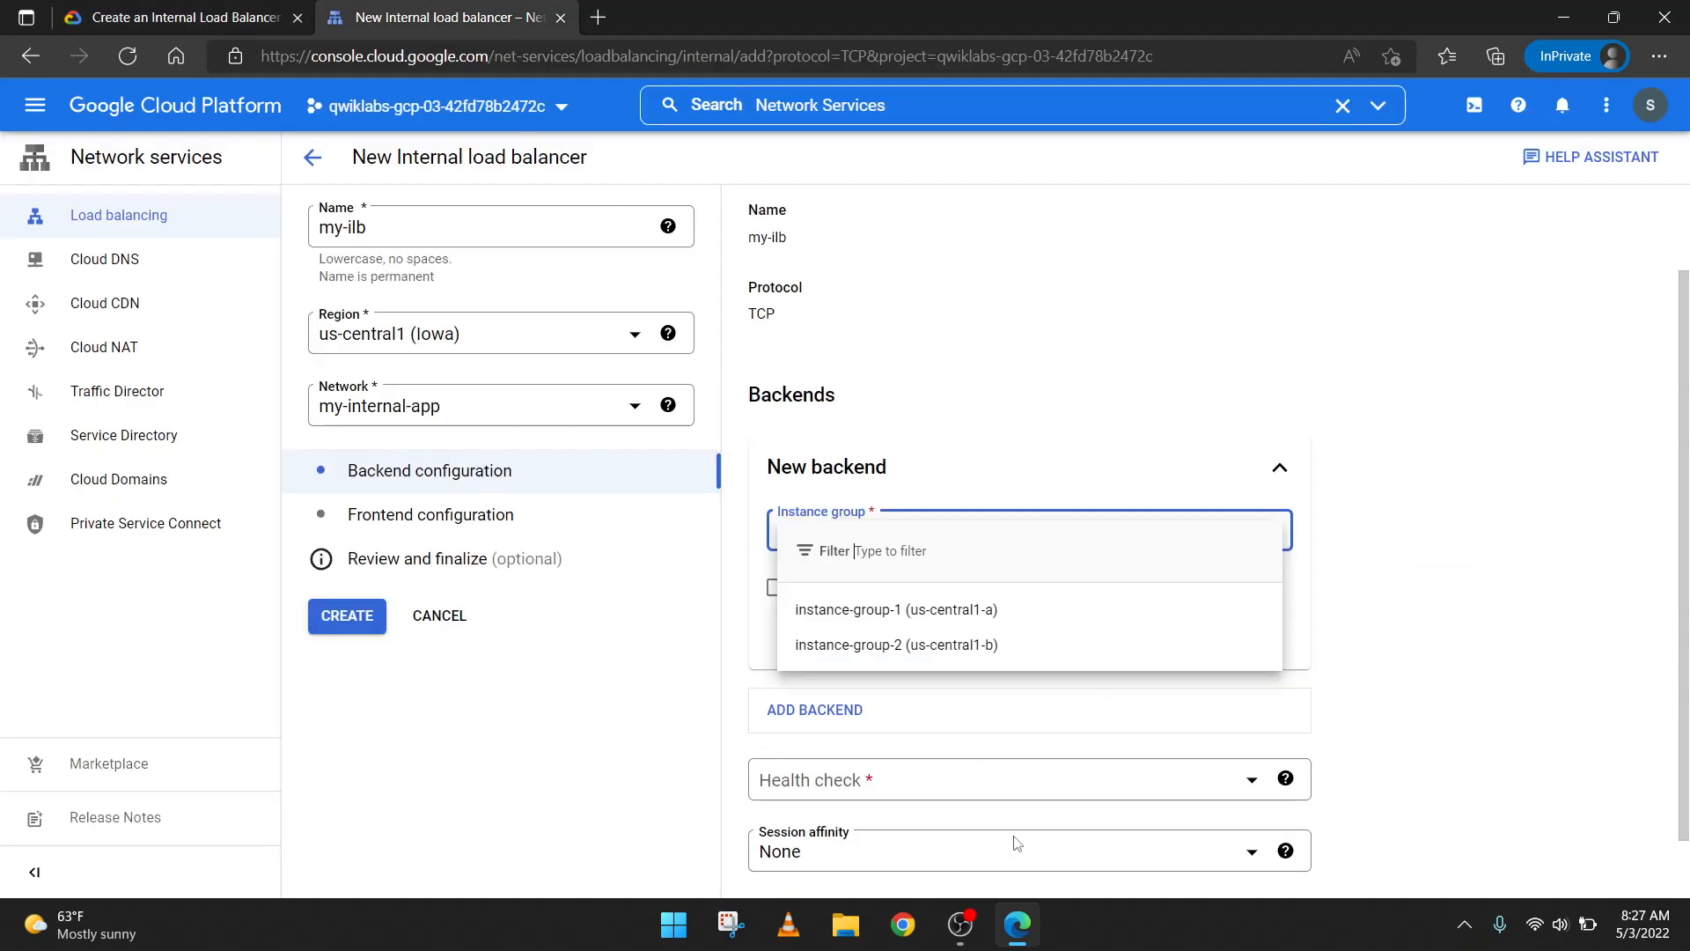
pyautogui.click(872, 616)
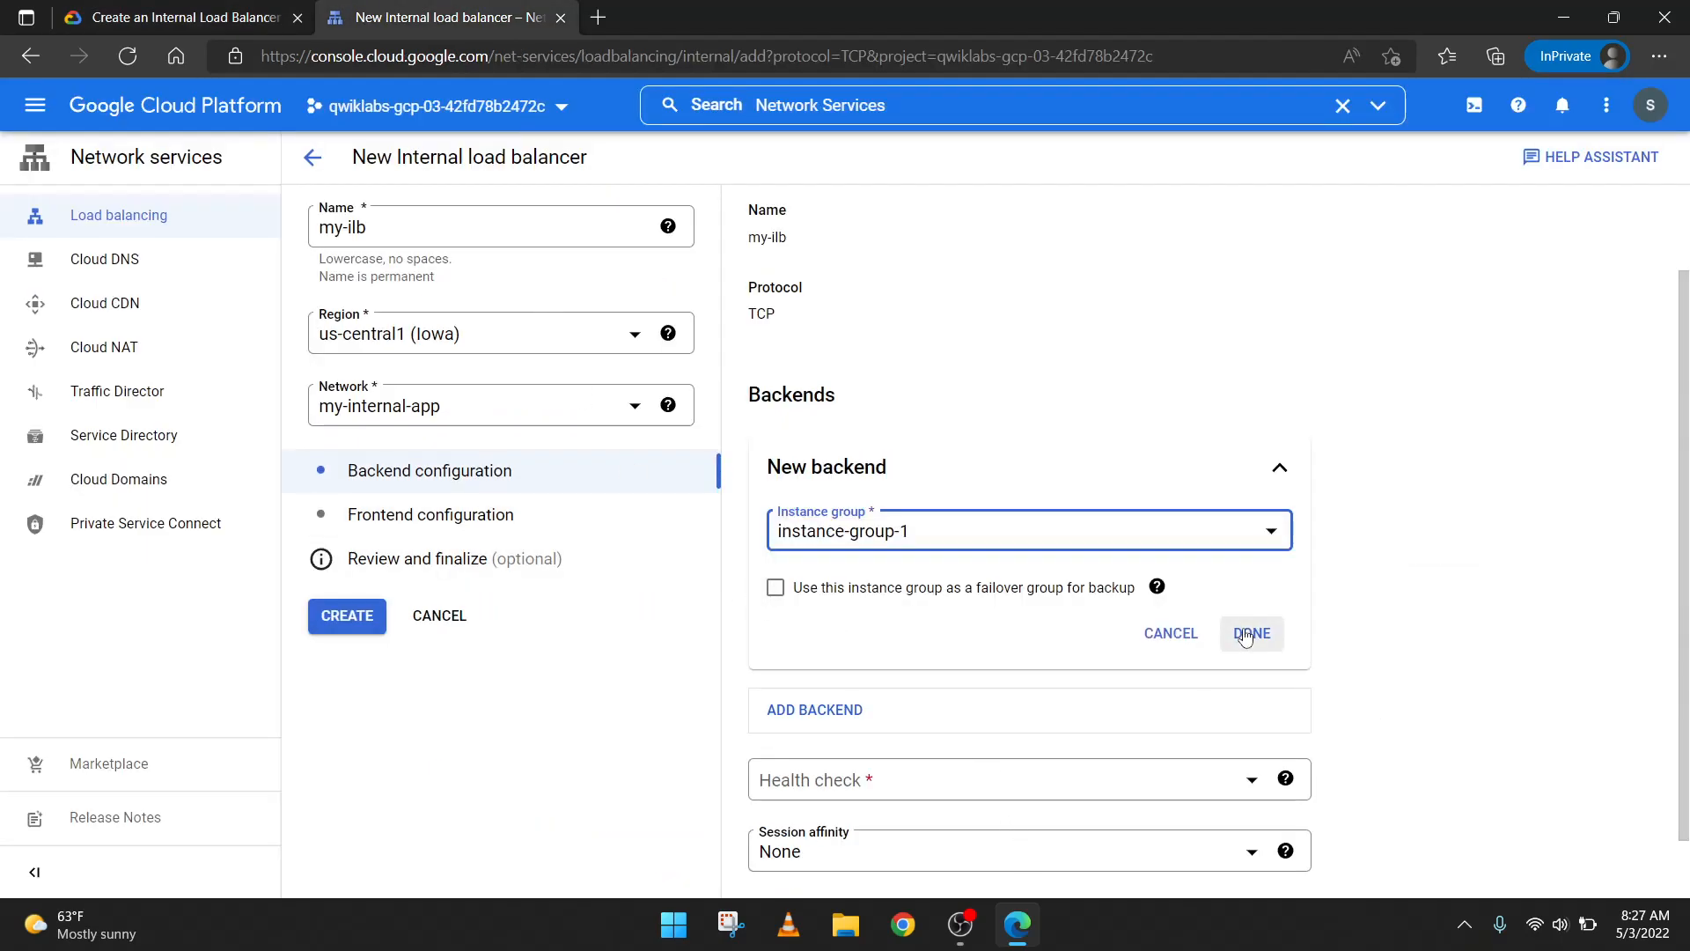
# Step: Add a second backend using instance-group-2 (us-central1-b), as the lab instructs, and finish its entry
pyautogui.click(167, 15)
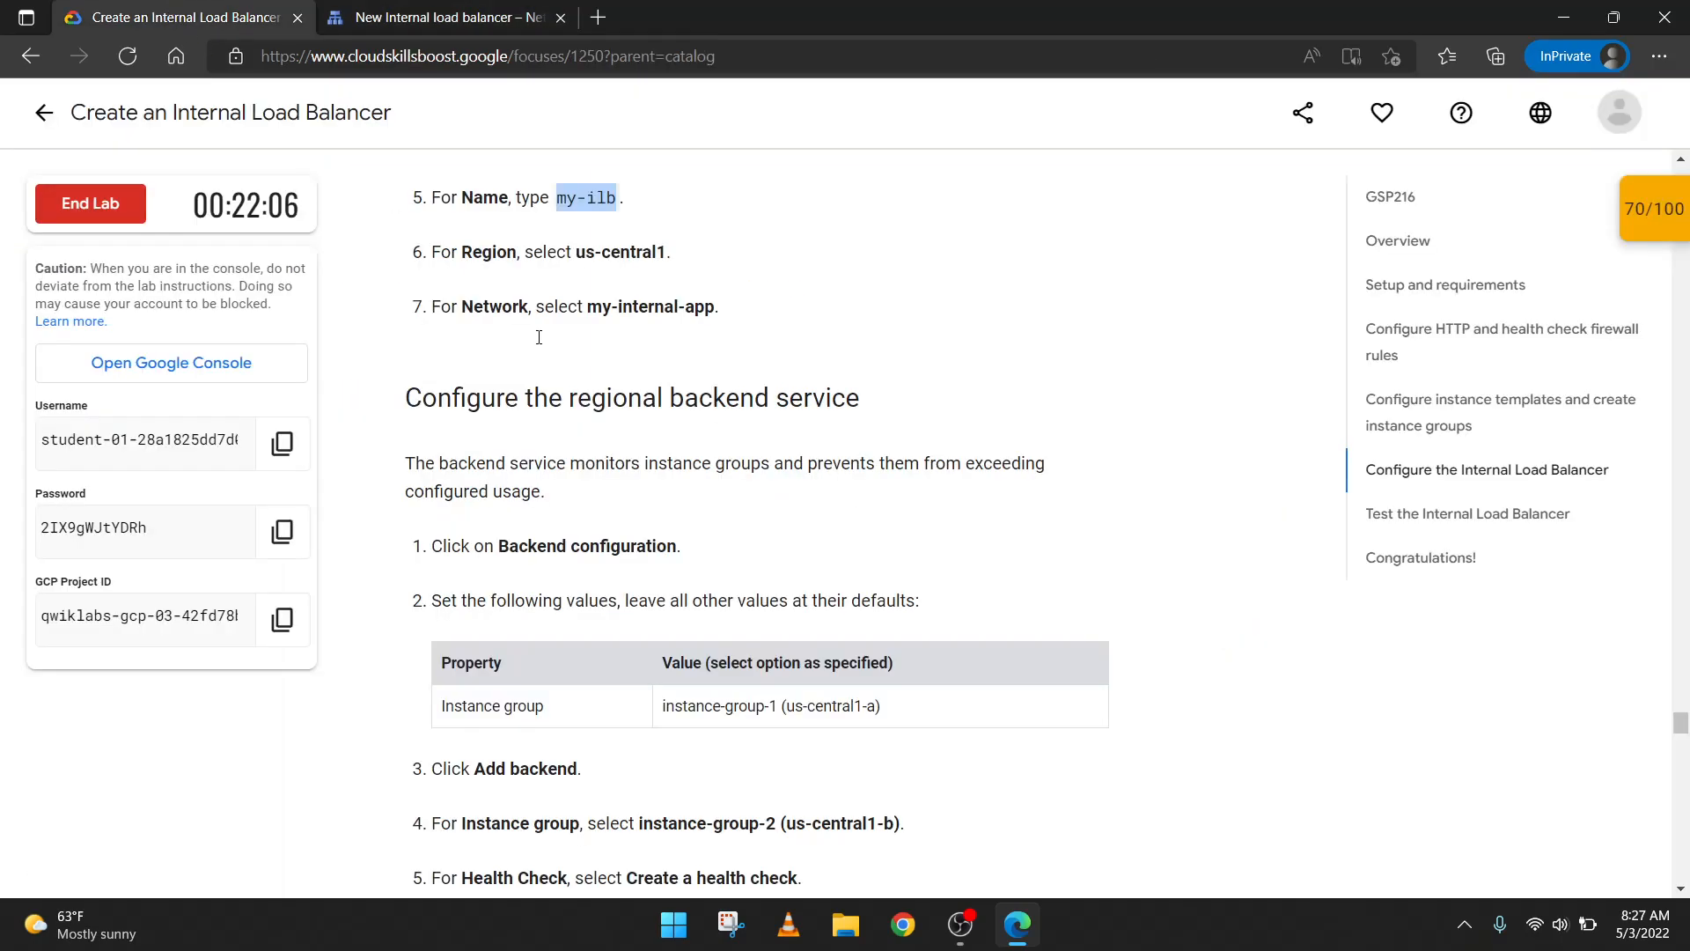
pyautogui.click(449, 10)
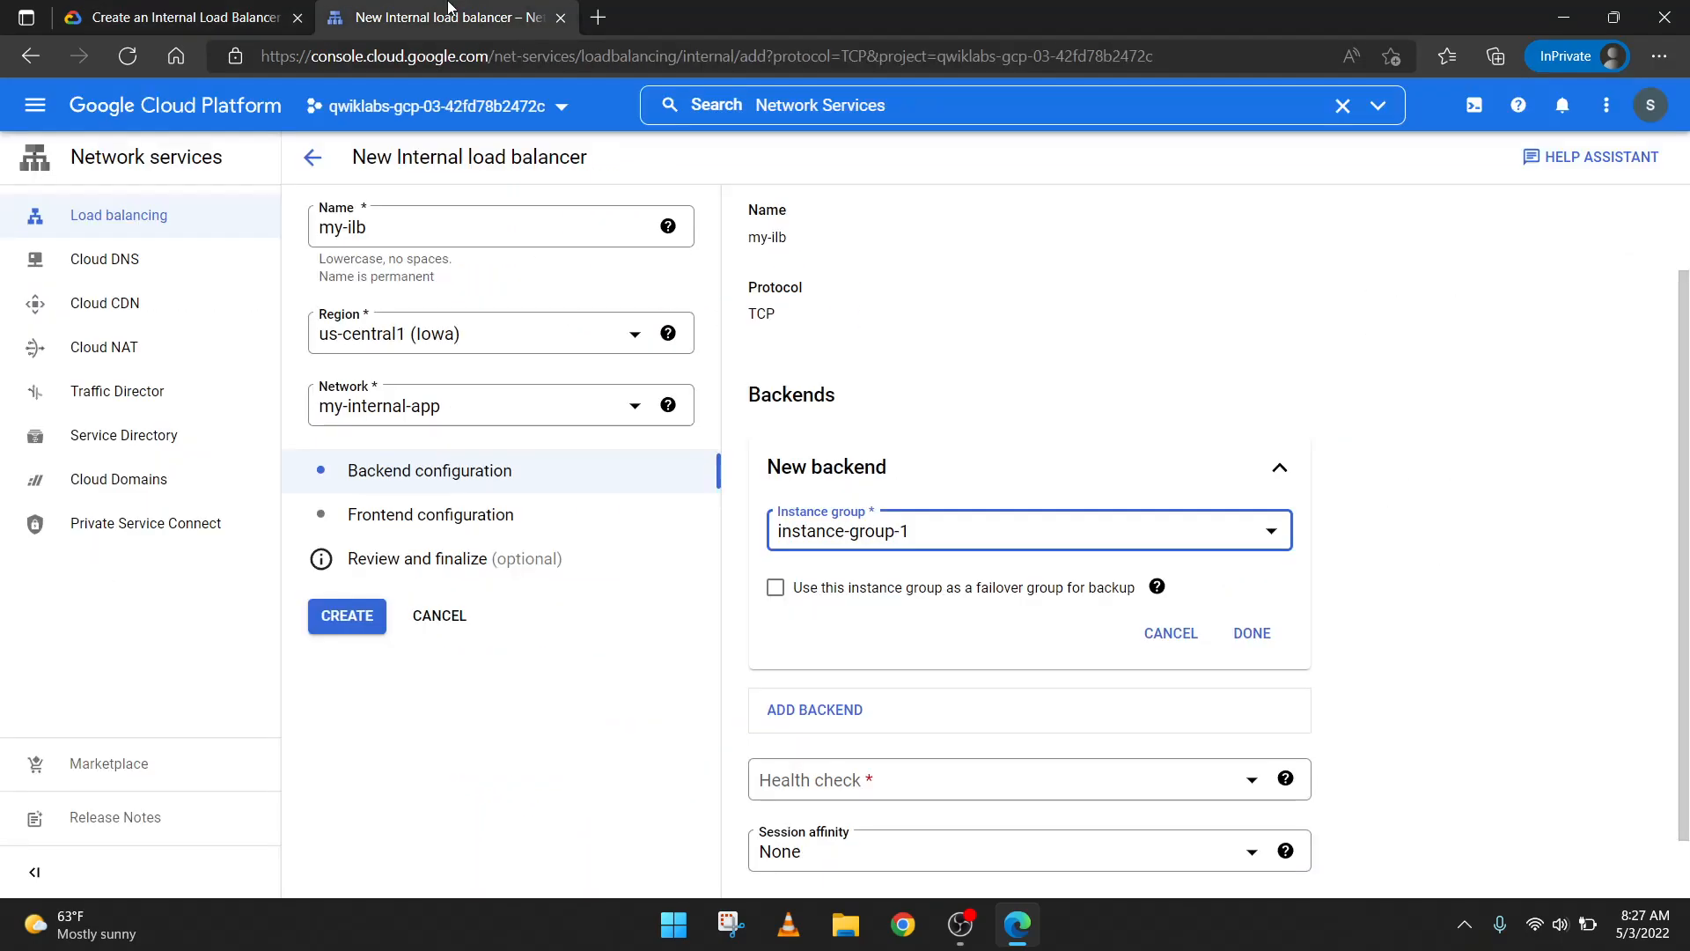
pyautogui.click(835, 722)
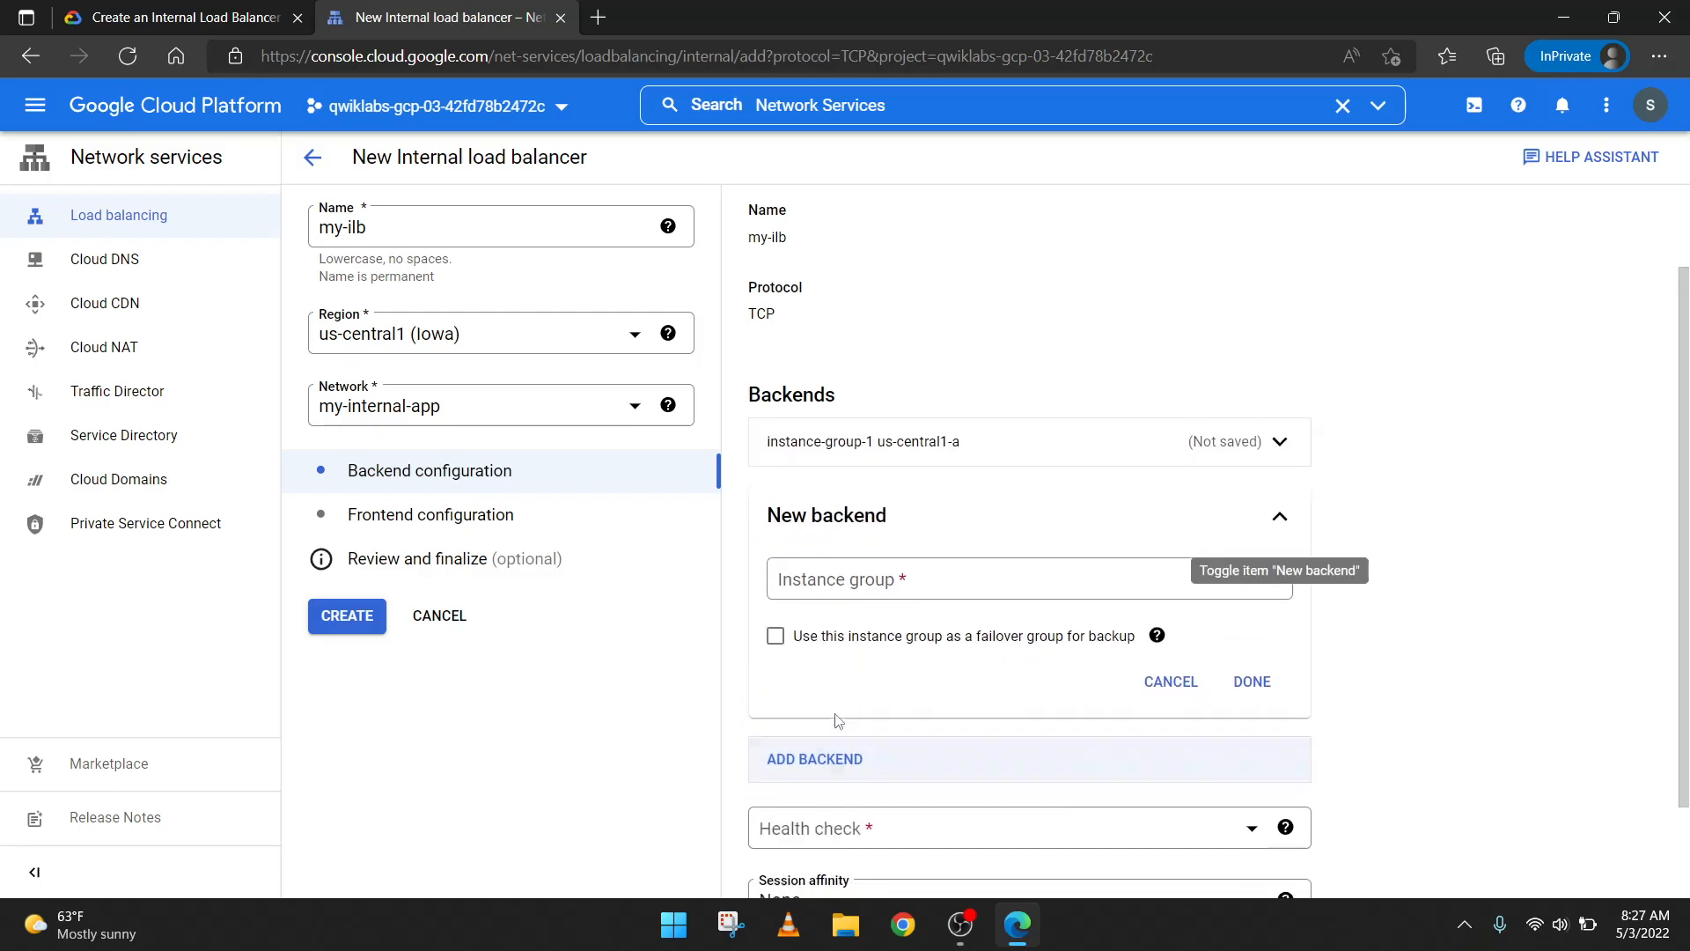
pyautogui.click(874, 576)
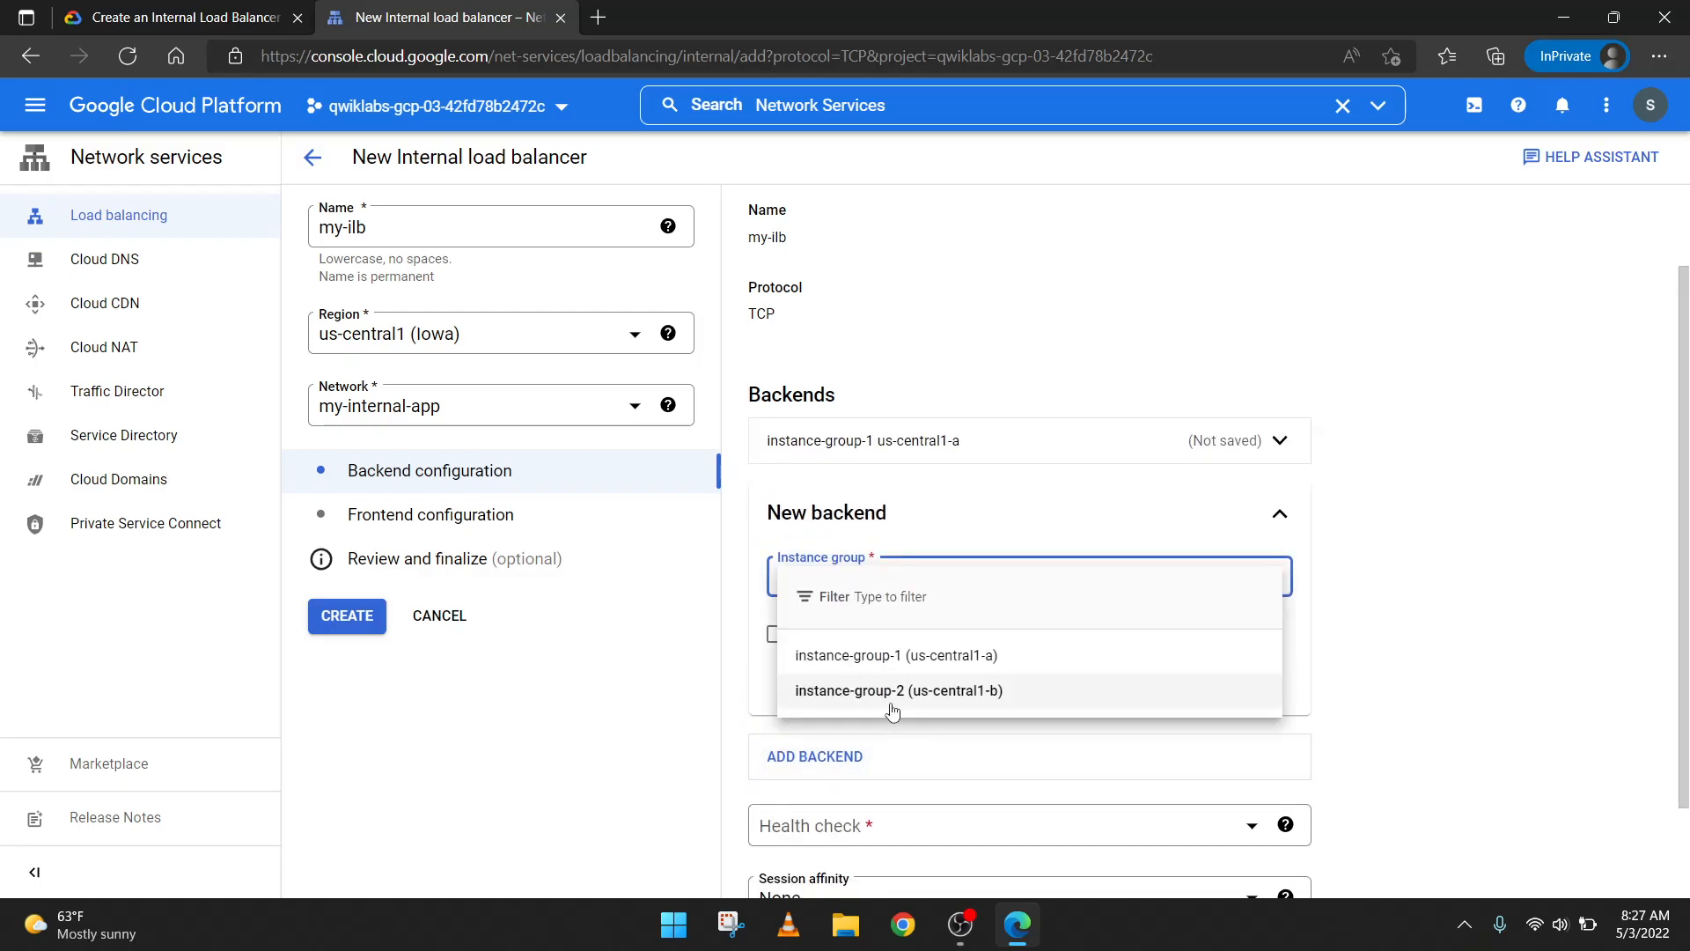
pyautogui.click(191, 20)
pyautogui.click(337, 9)
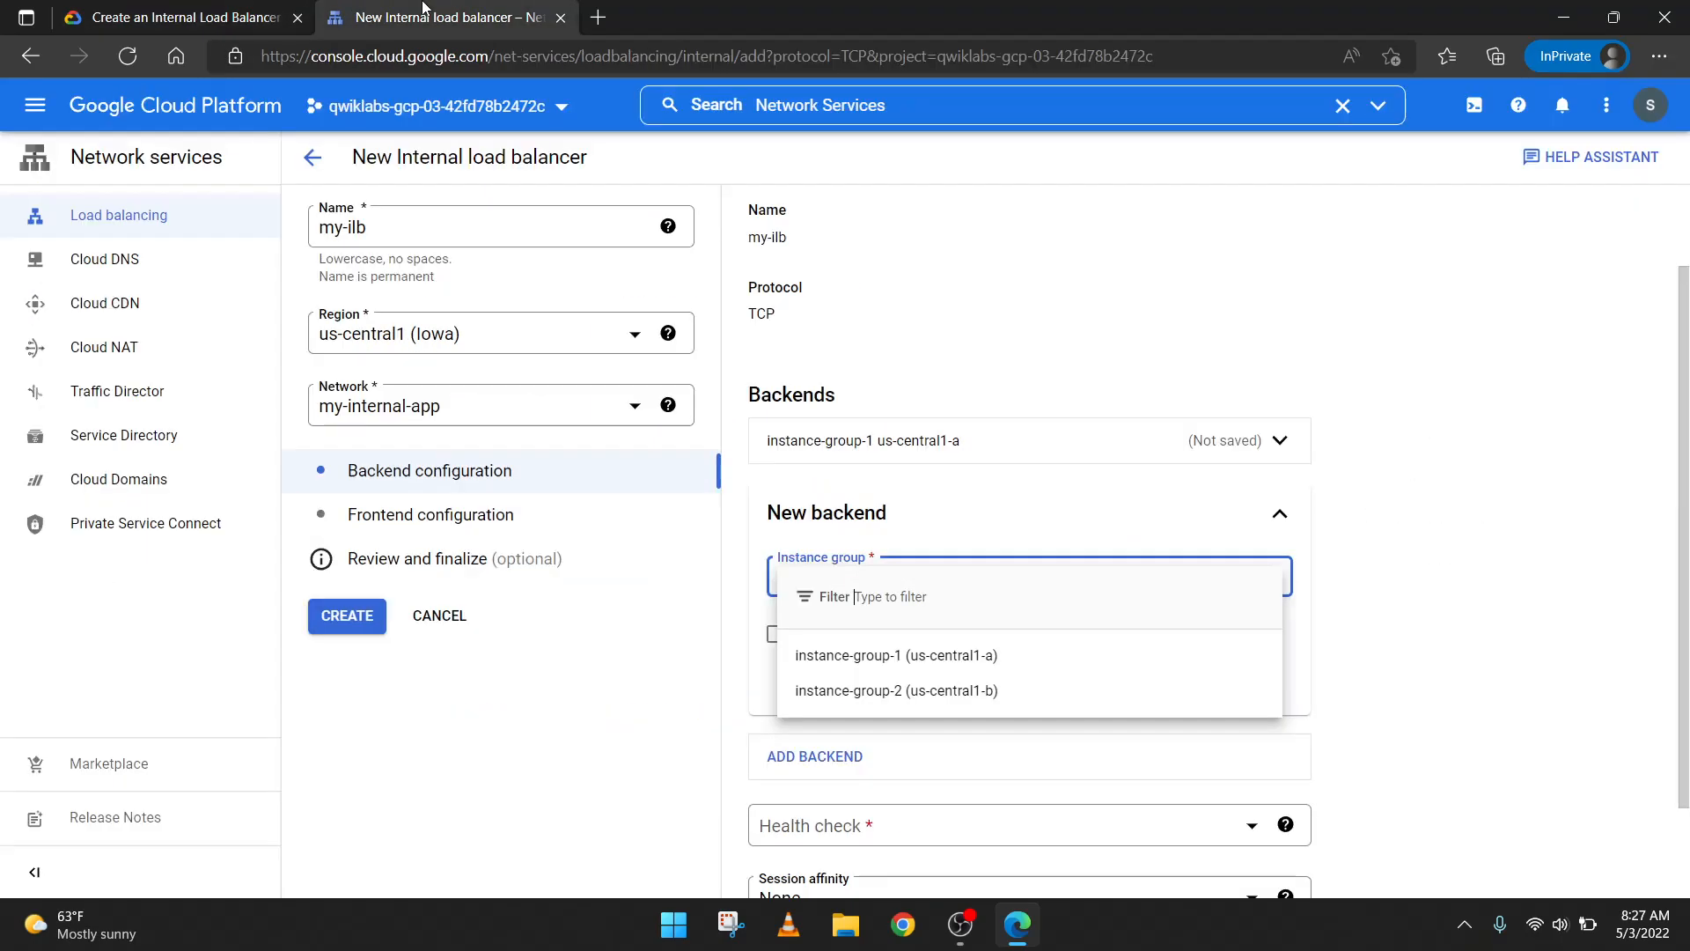
pyautogui.click(912, 691)
pyautogui.click(1250, 678)
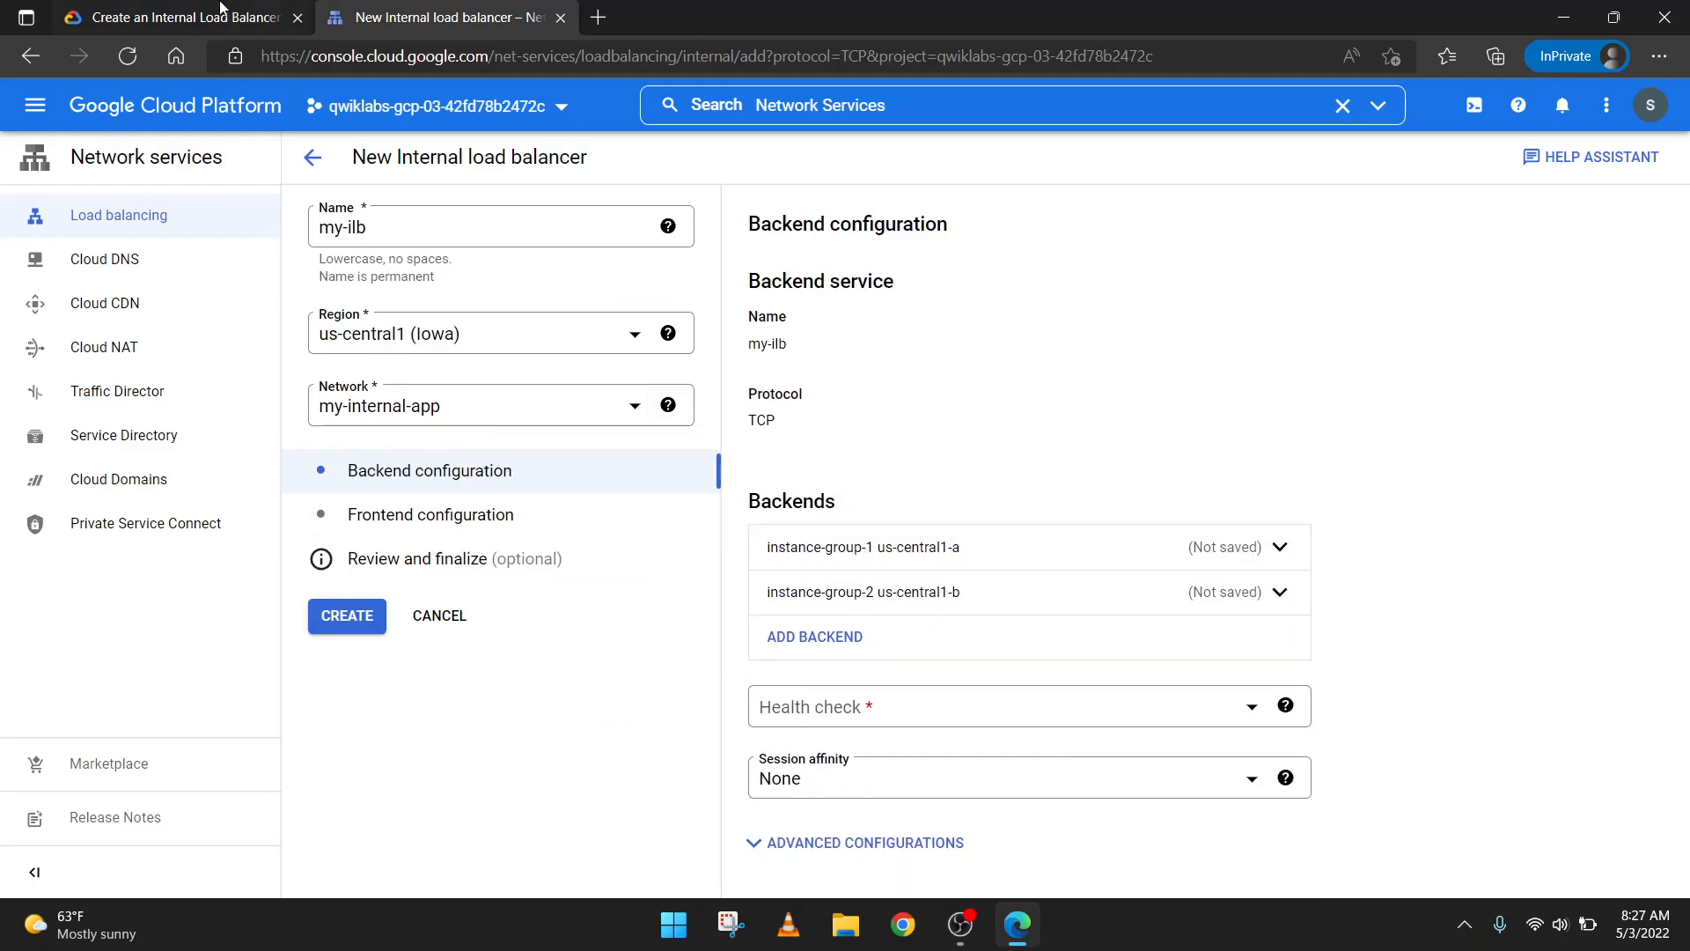
# Step: Consult the lab's health check instructions and start creating a health check for the backend service
pyautogui.hotkey('ctrl', 'Tab')
pyautogui.scroll(-1, 638, 560)
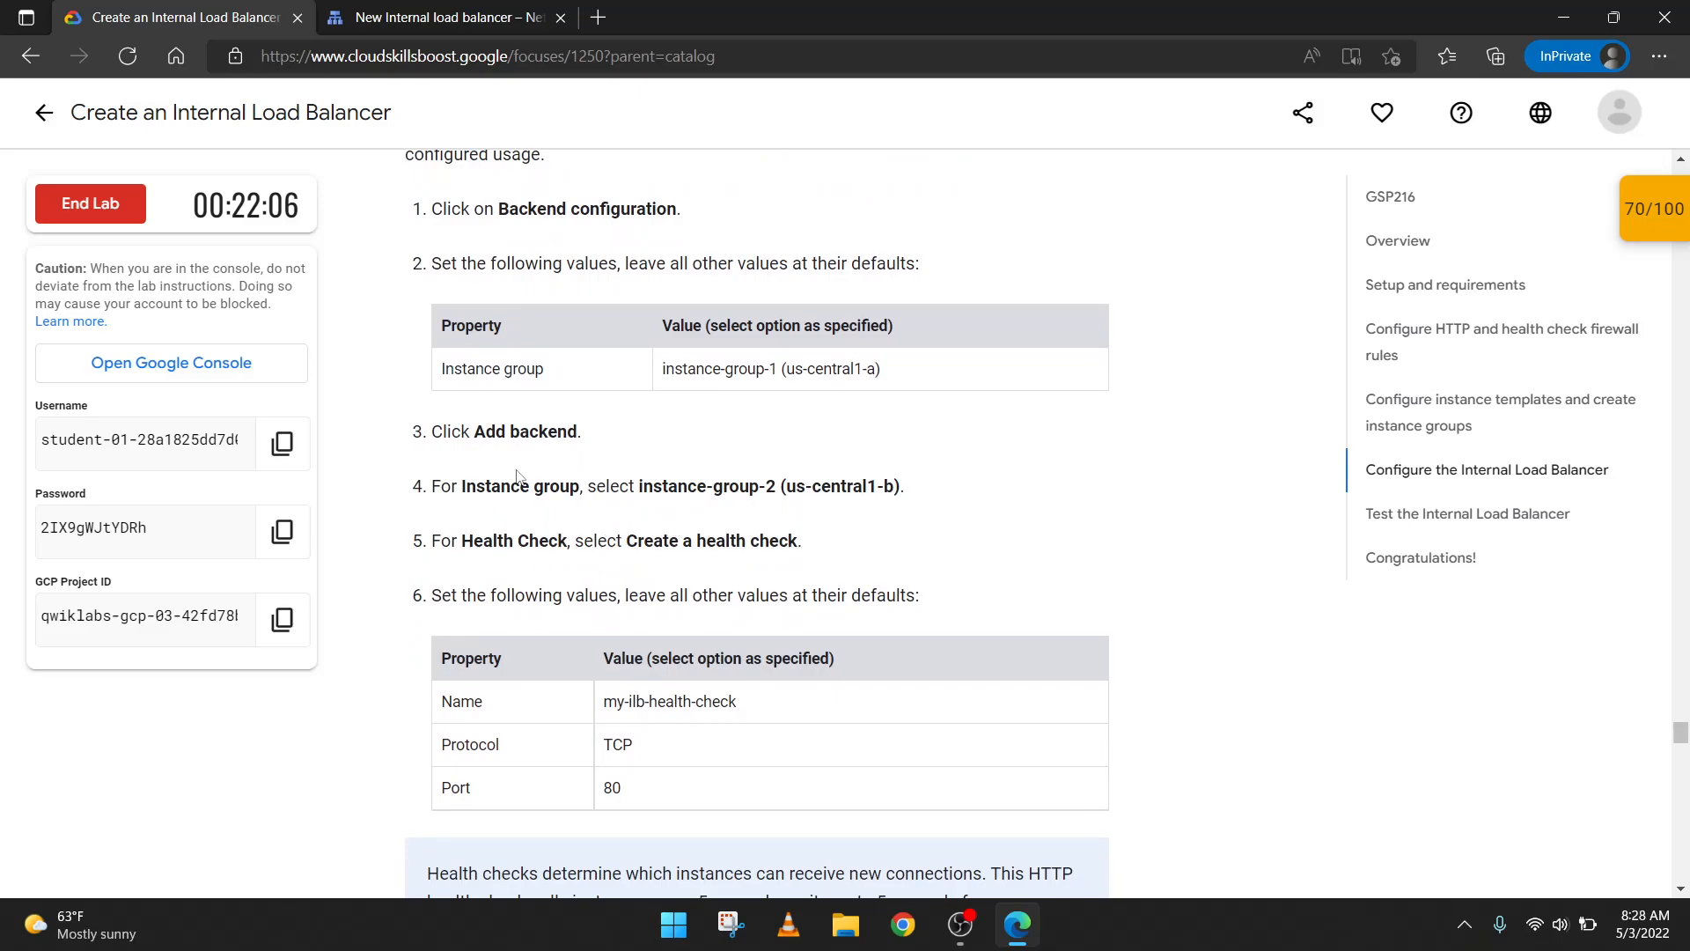
pyautogui.click(430, 11)
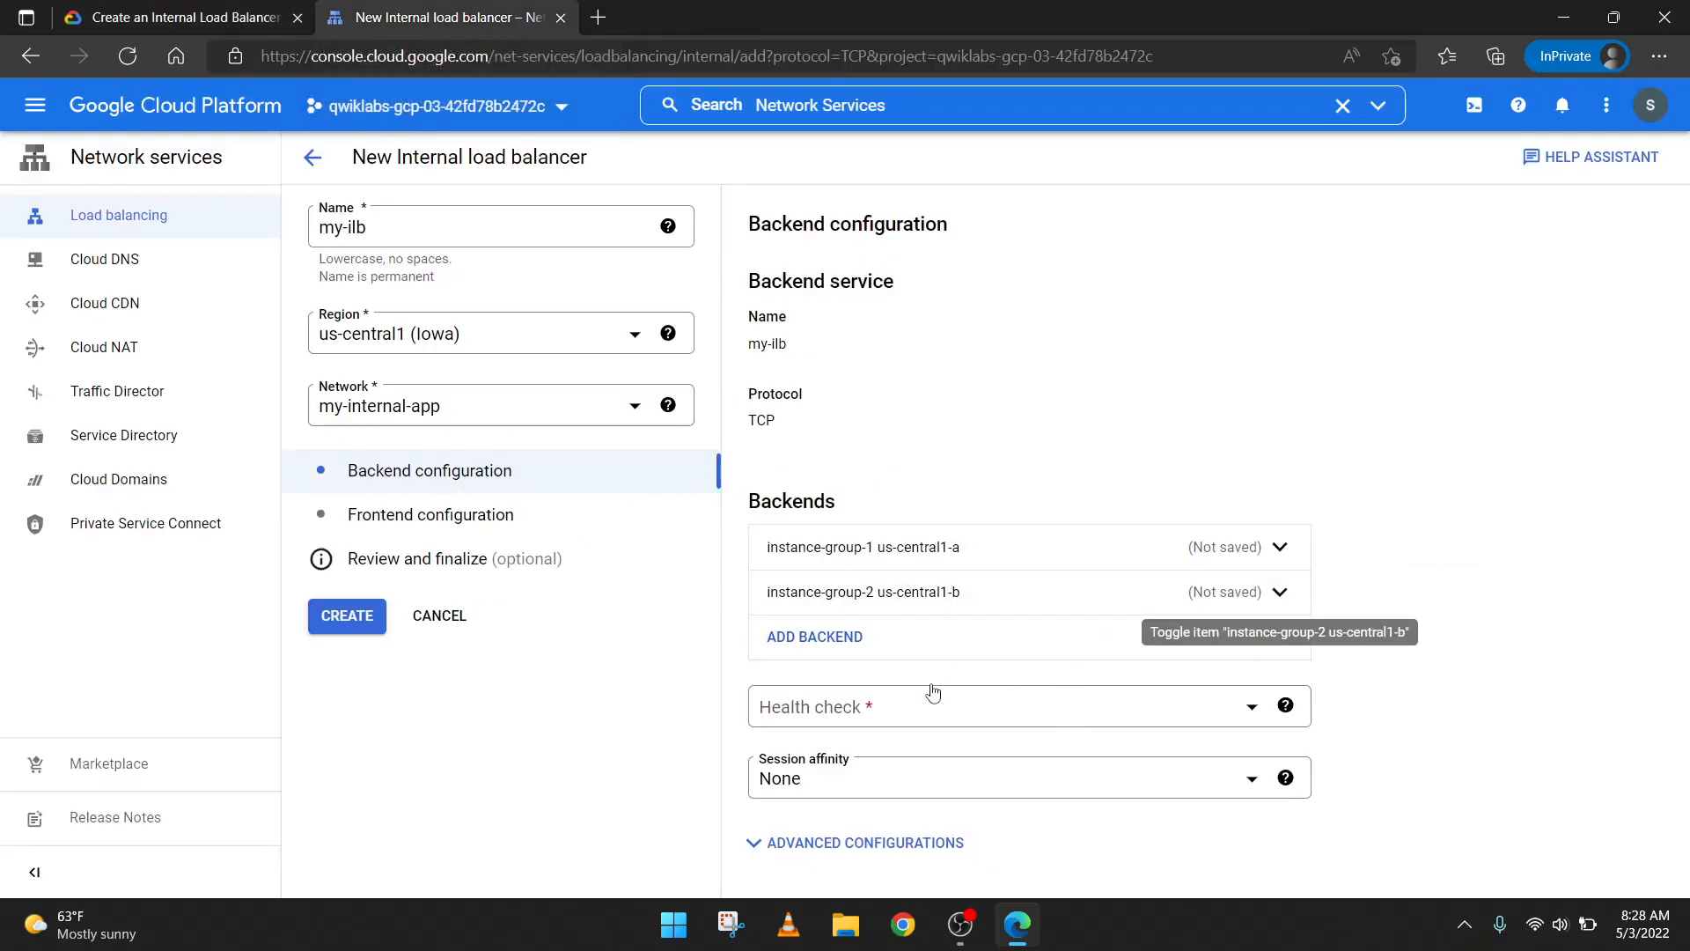
pyautogui.click(906, 704)
pyautogui.click(880, 836)
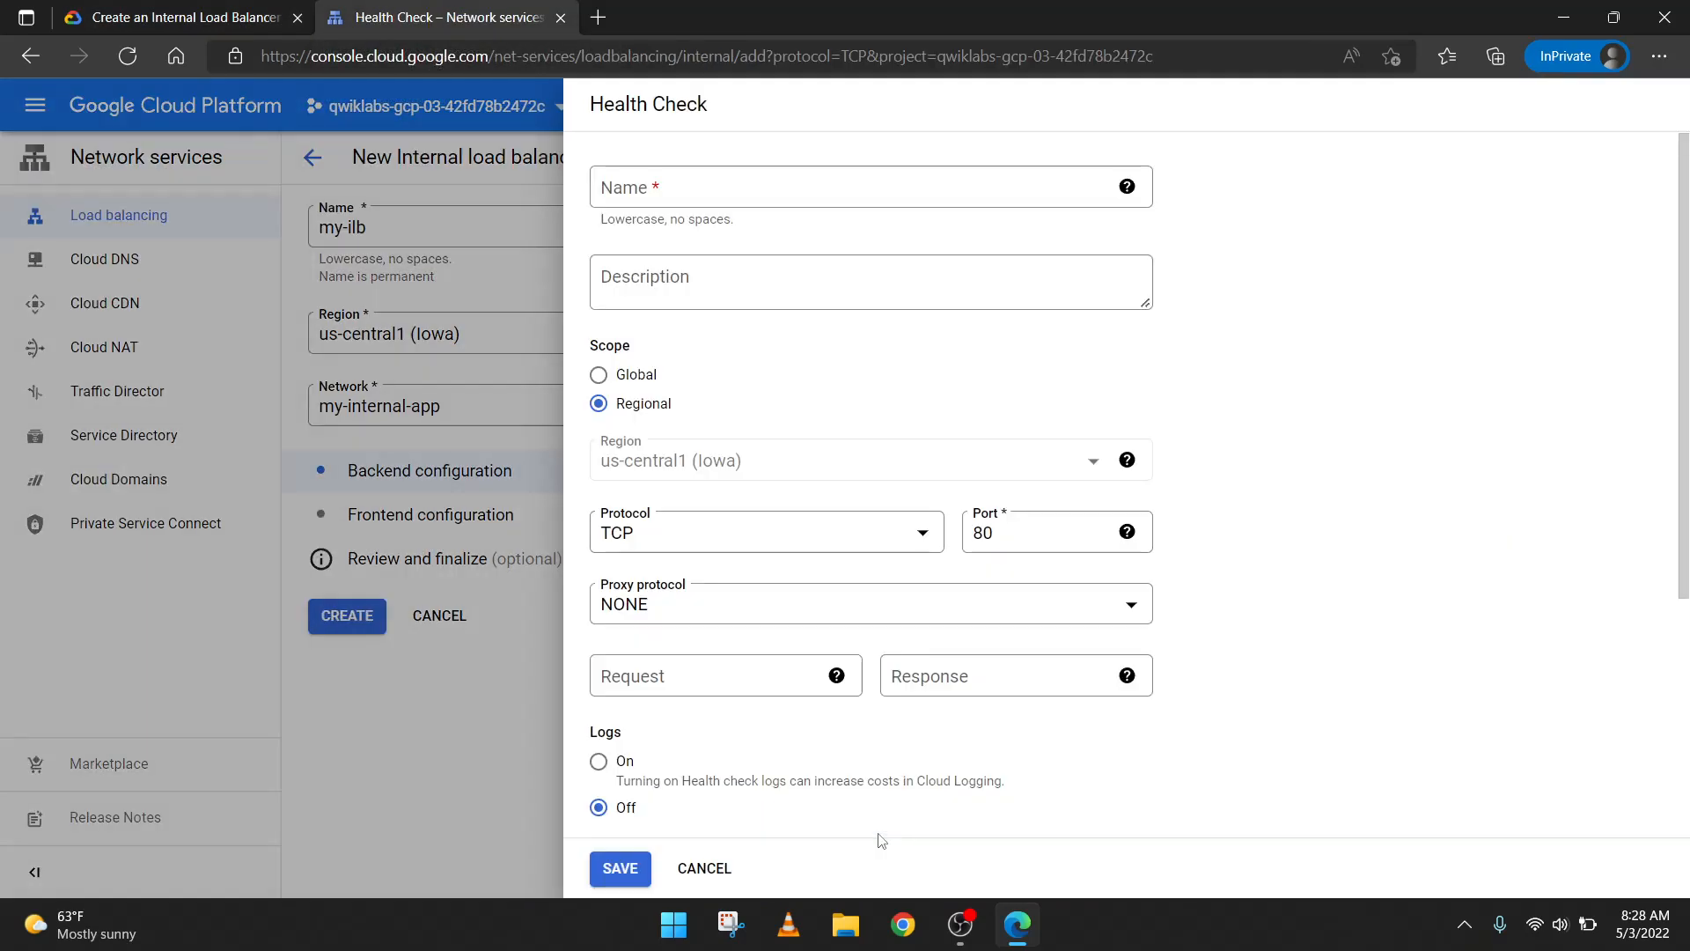
# Step: Copy the name my-ilb-health-check from the lab instructions and enter it as the health check's name
pyautogui.click(234, 10)
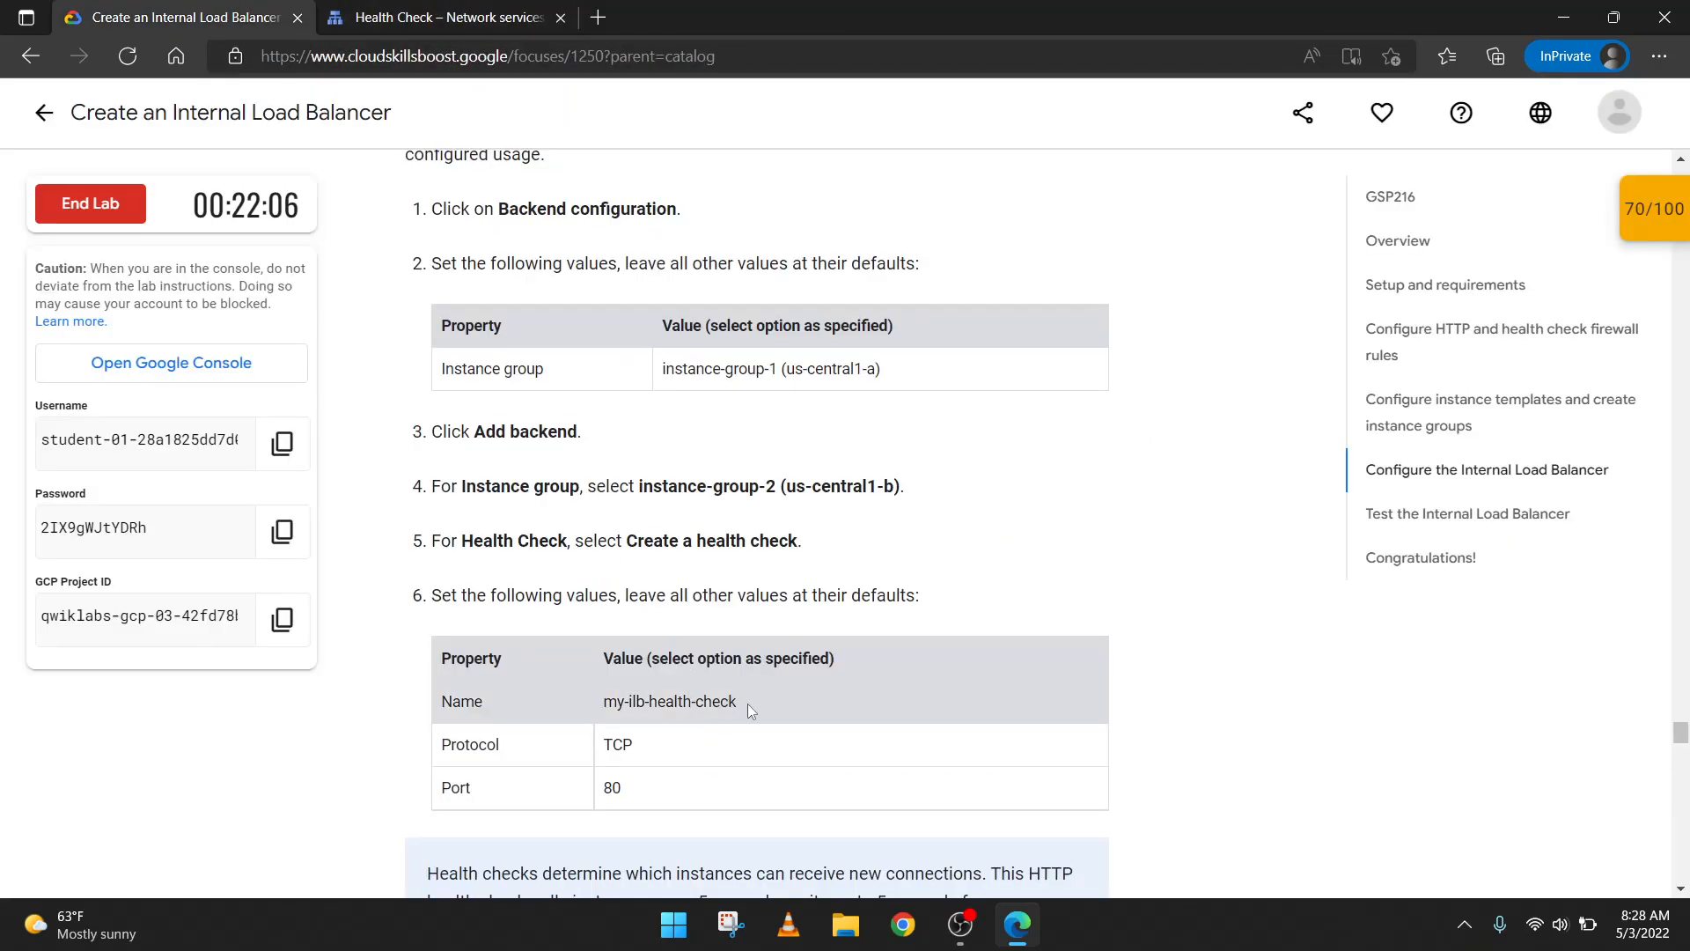
pyautogui.moveTo(748, 704); pyautogui.dragTo(600, 700)
pyautogui.hotkey('ctrl', 'c')
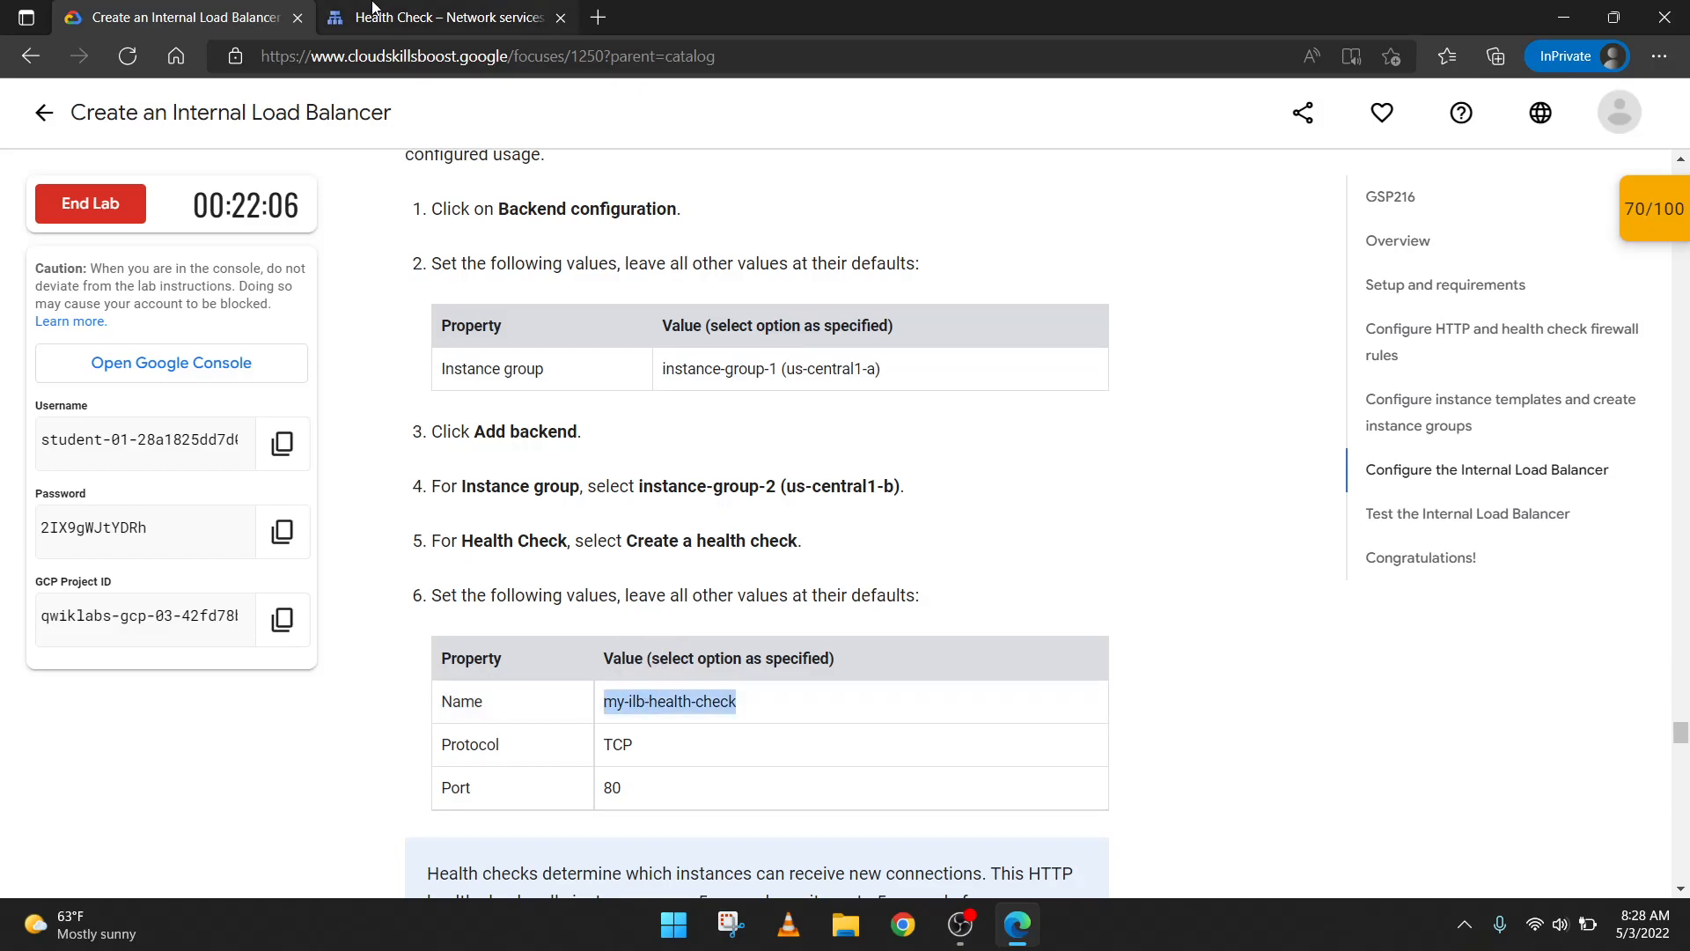
pyautogui.click(444, 17)
pyautogui.click(616, 201)
pyautogui.hotkey('ctrl', 'v')
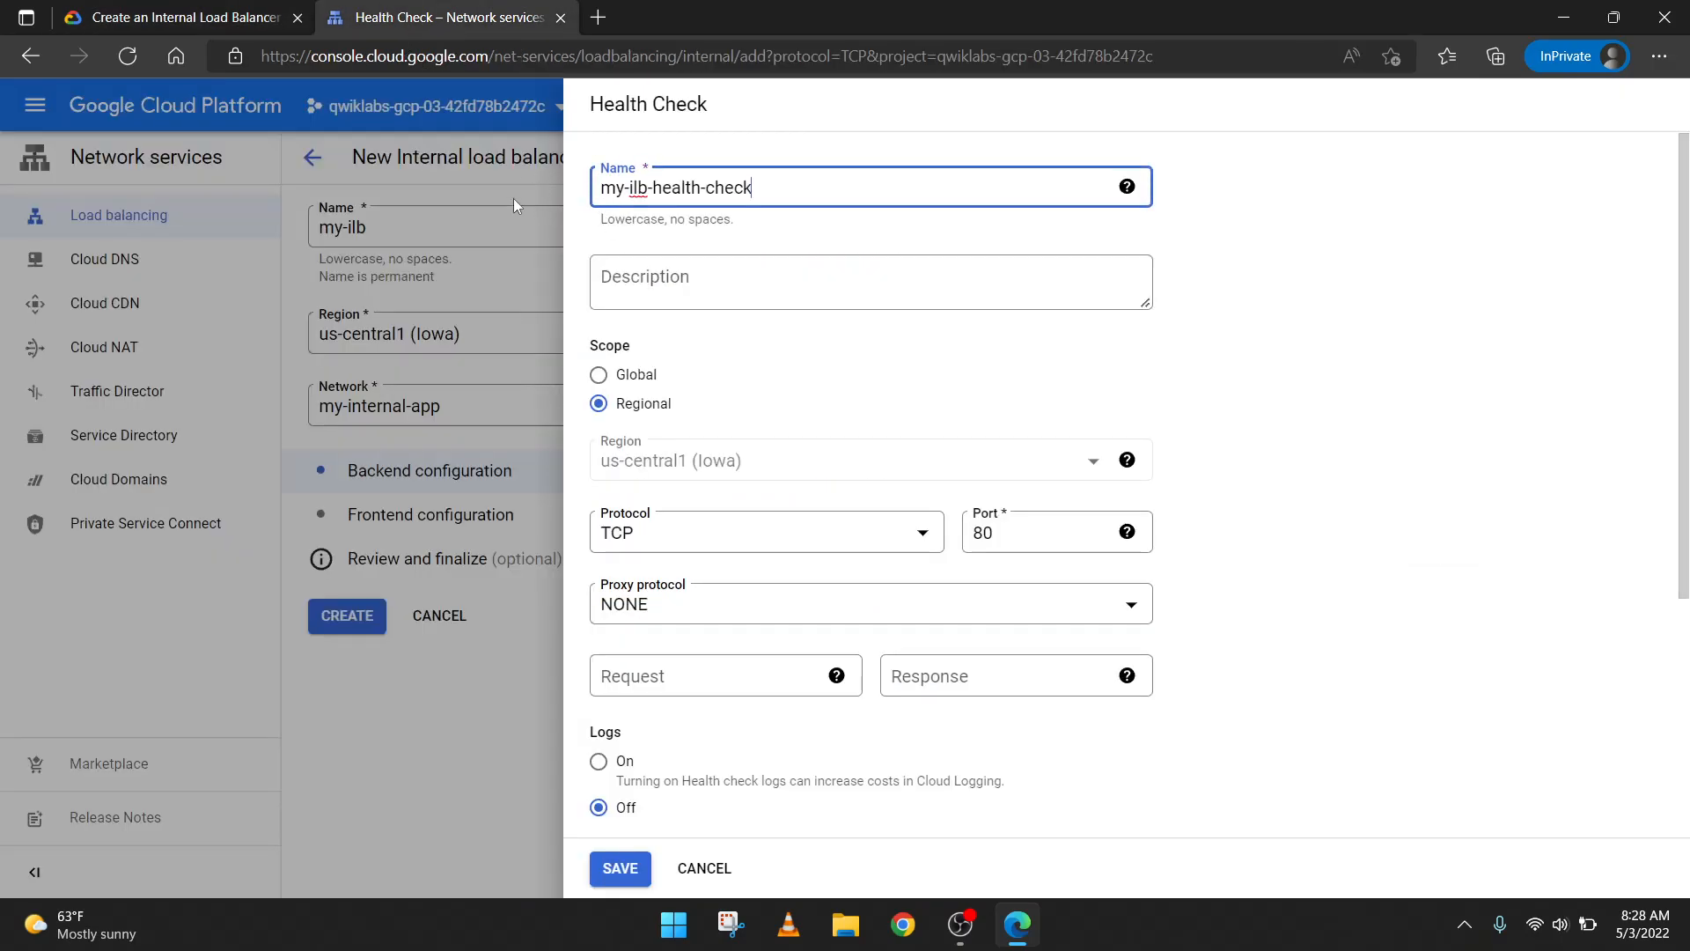
# Step: Check the health check's protocol and port against the lab instructions and save the health check
pyautogui.click(177, 18)
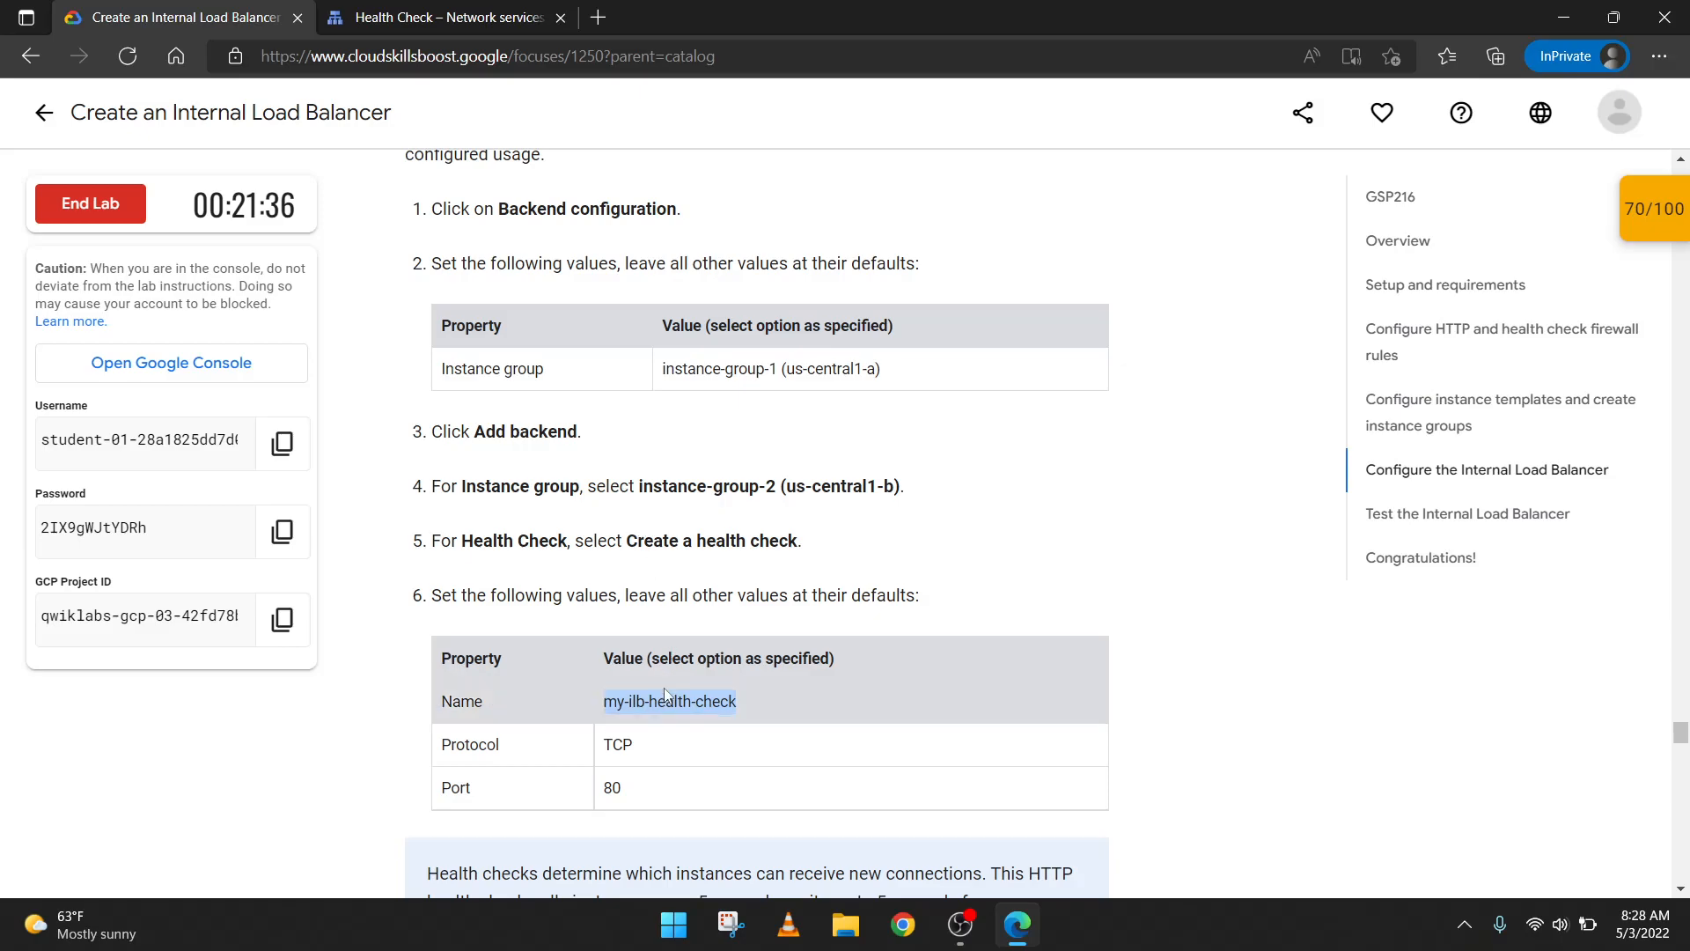
pyautogui.click(444, 17)
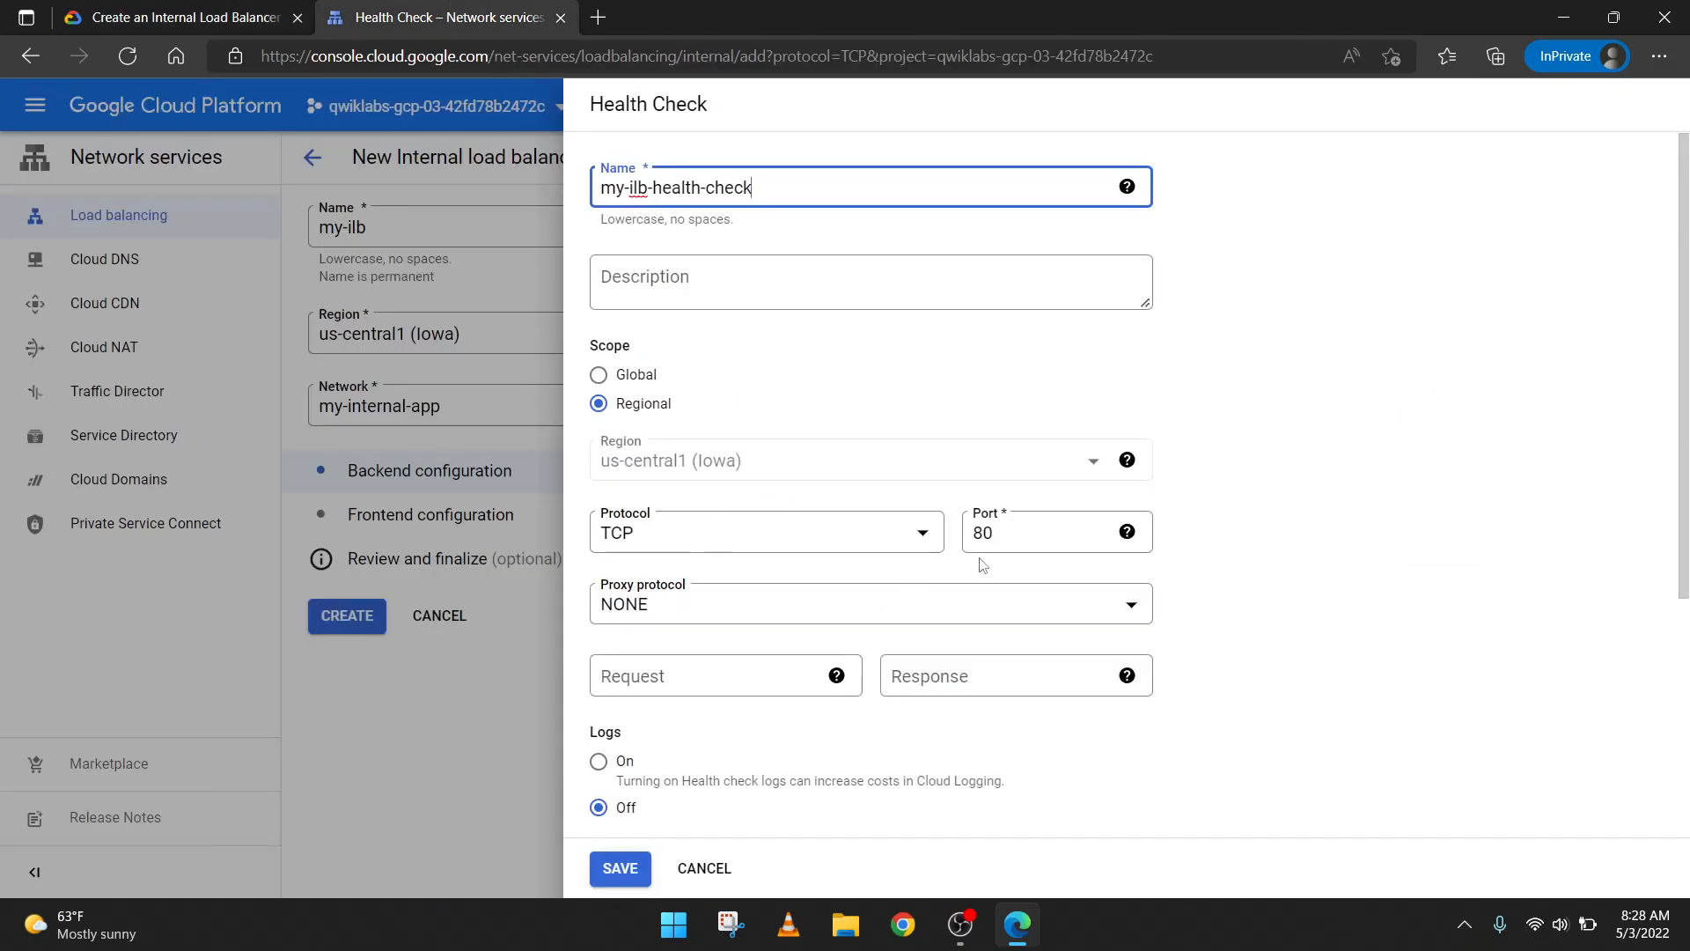
pyautogui.click(176, 18)
pyautogui.scroll(-3, 757, 528)
pyautogui.hotkey('ctrl', 'Tab')
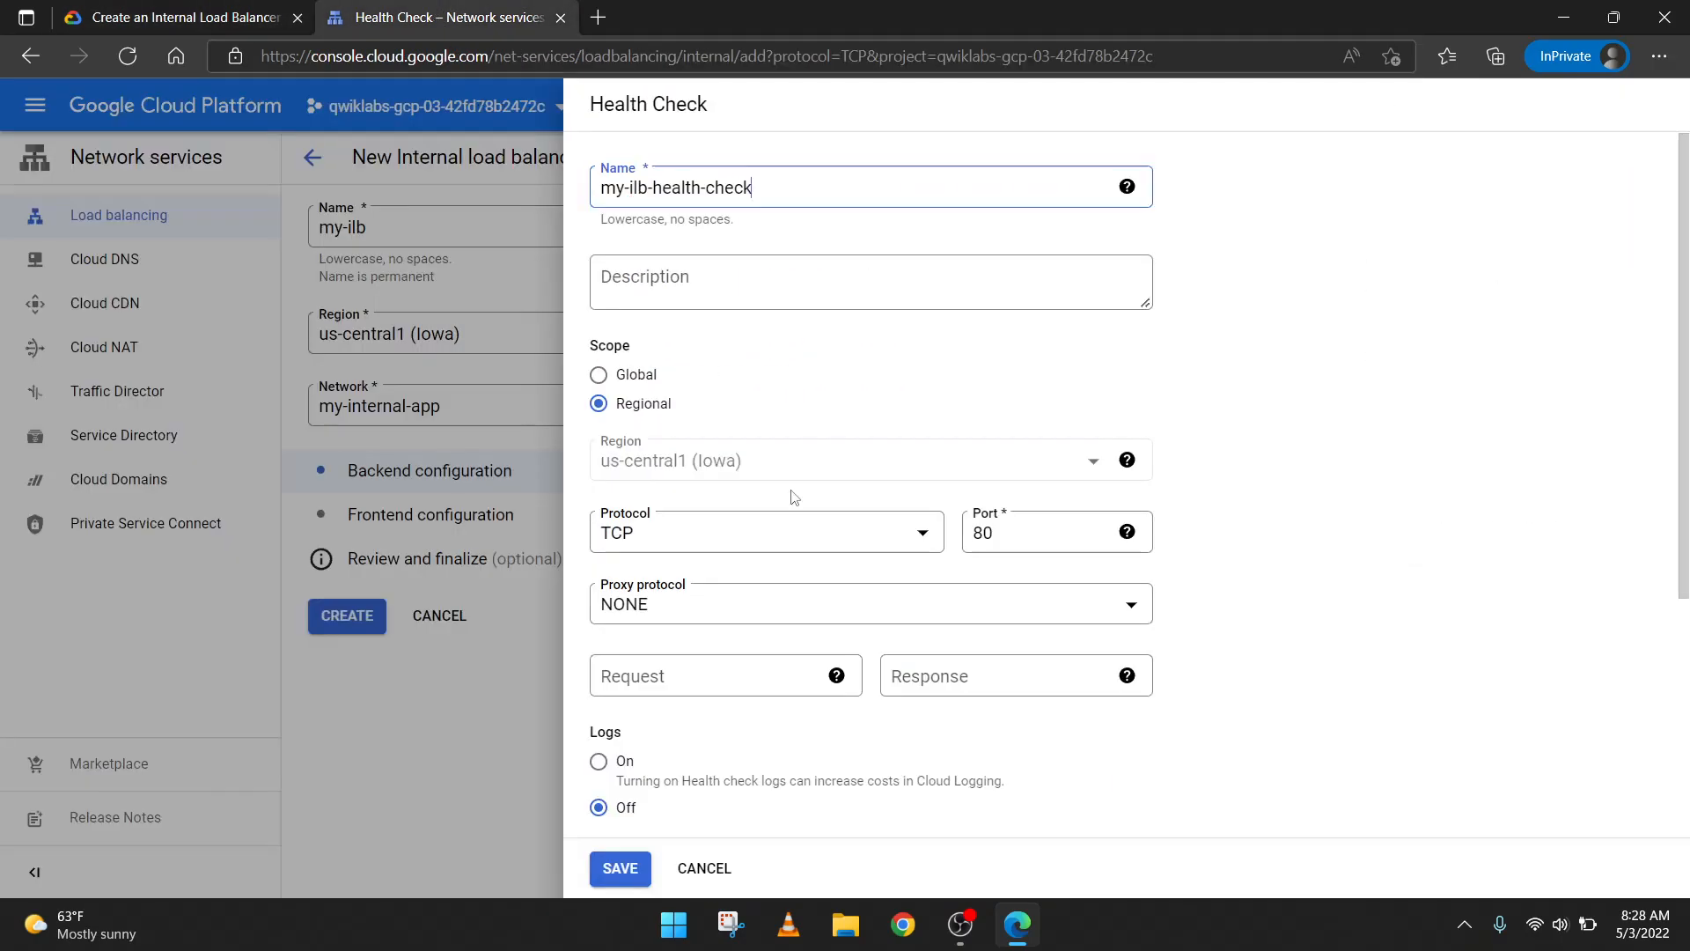
pyautogui.click(619, 866)
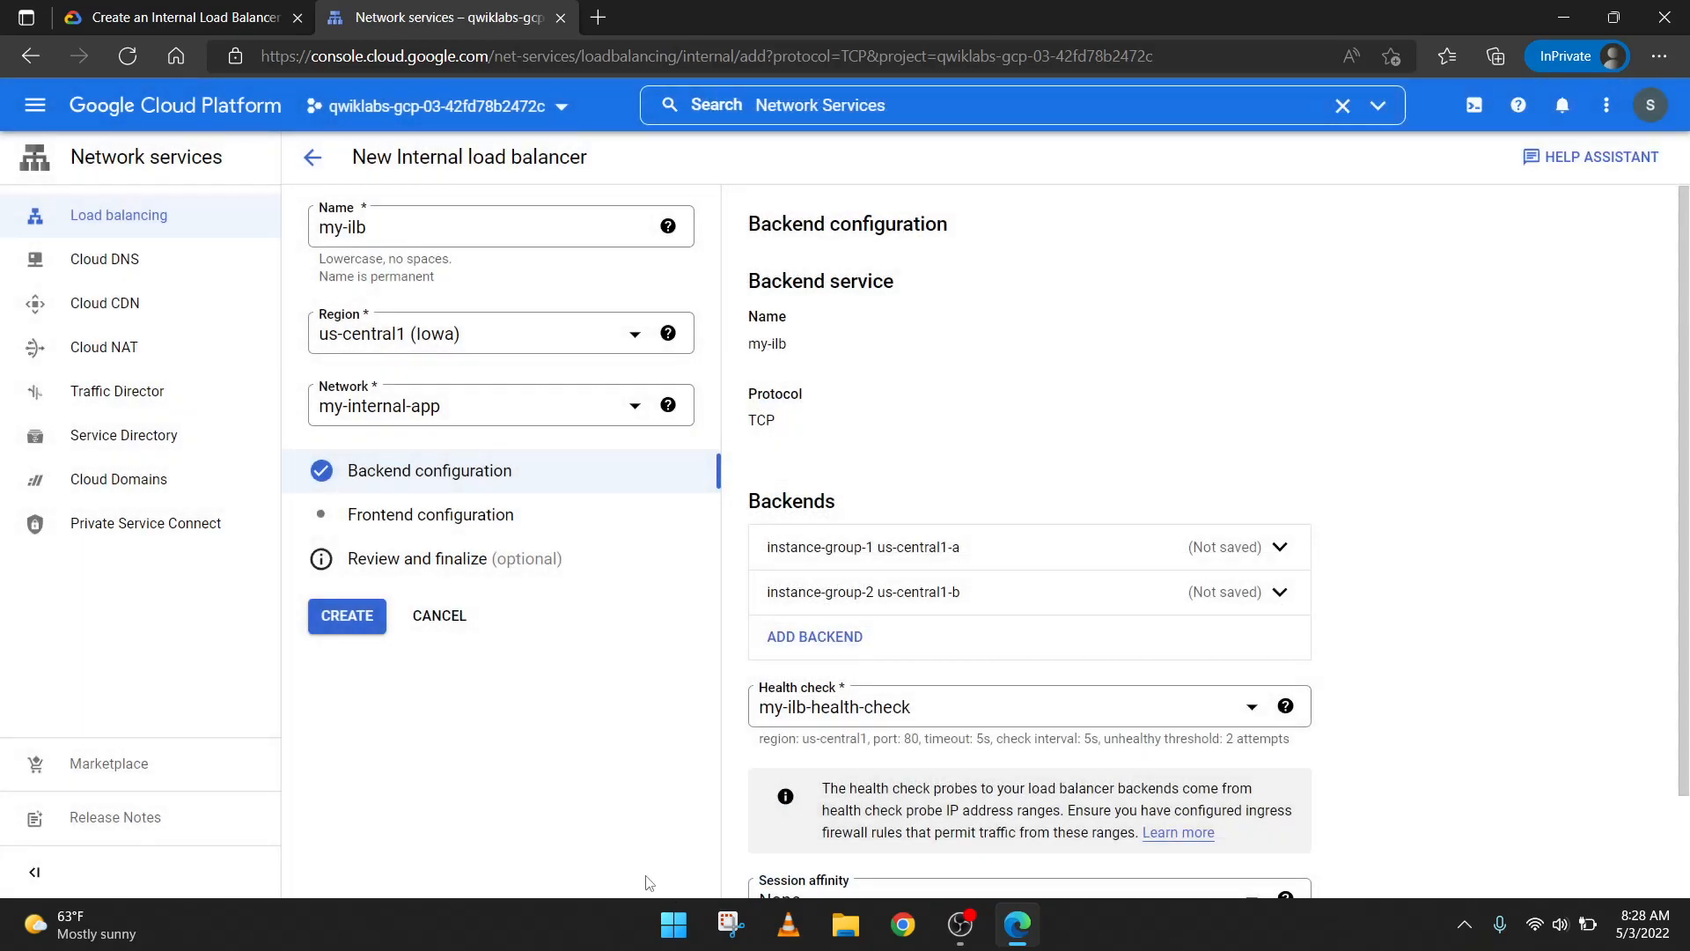
# Step: Verify the backend configuration against the lab instructions and open the frontend configuration
pyautogui.click(176, 18)
pyautogui.scroll(-4, 735, 407)
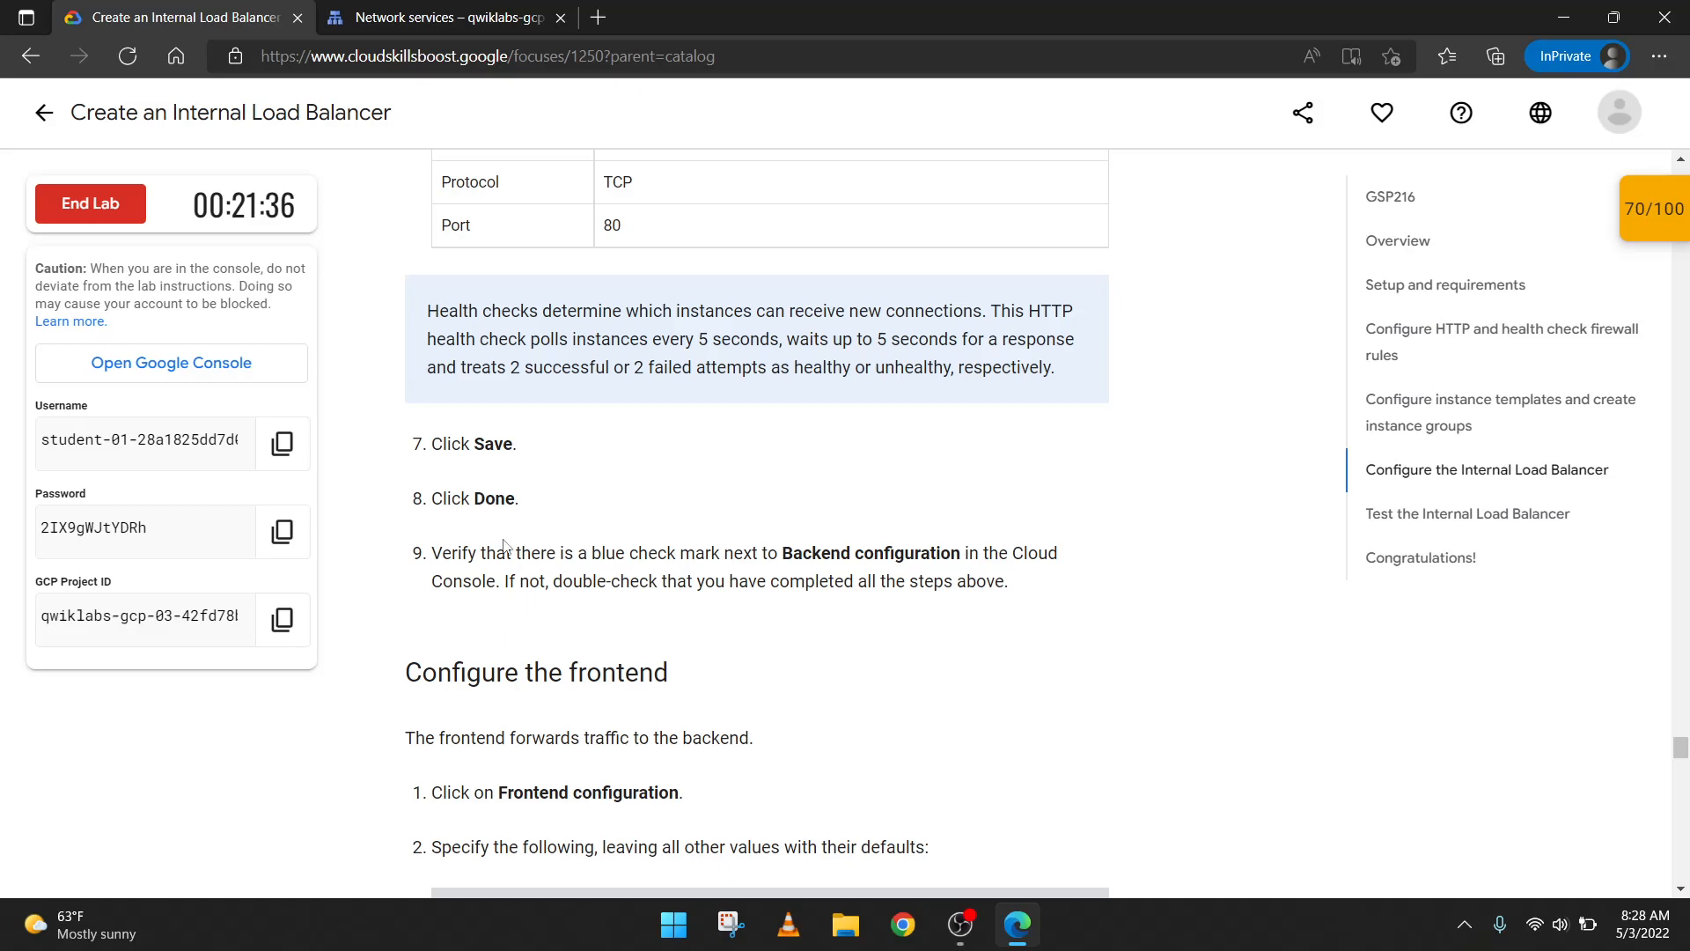
pyautogui.click(449, 18)
pyautogui.scroll(-1, 968, 744)
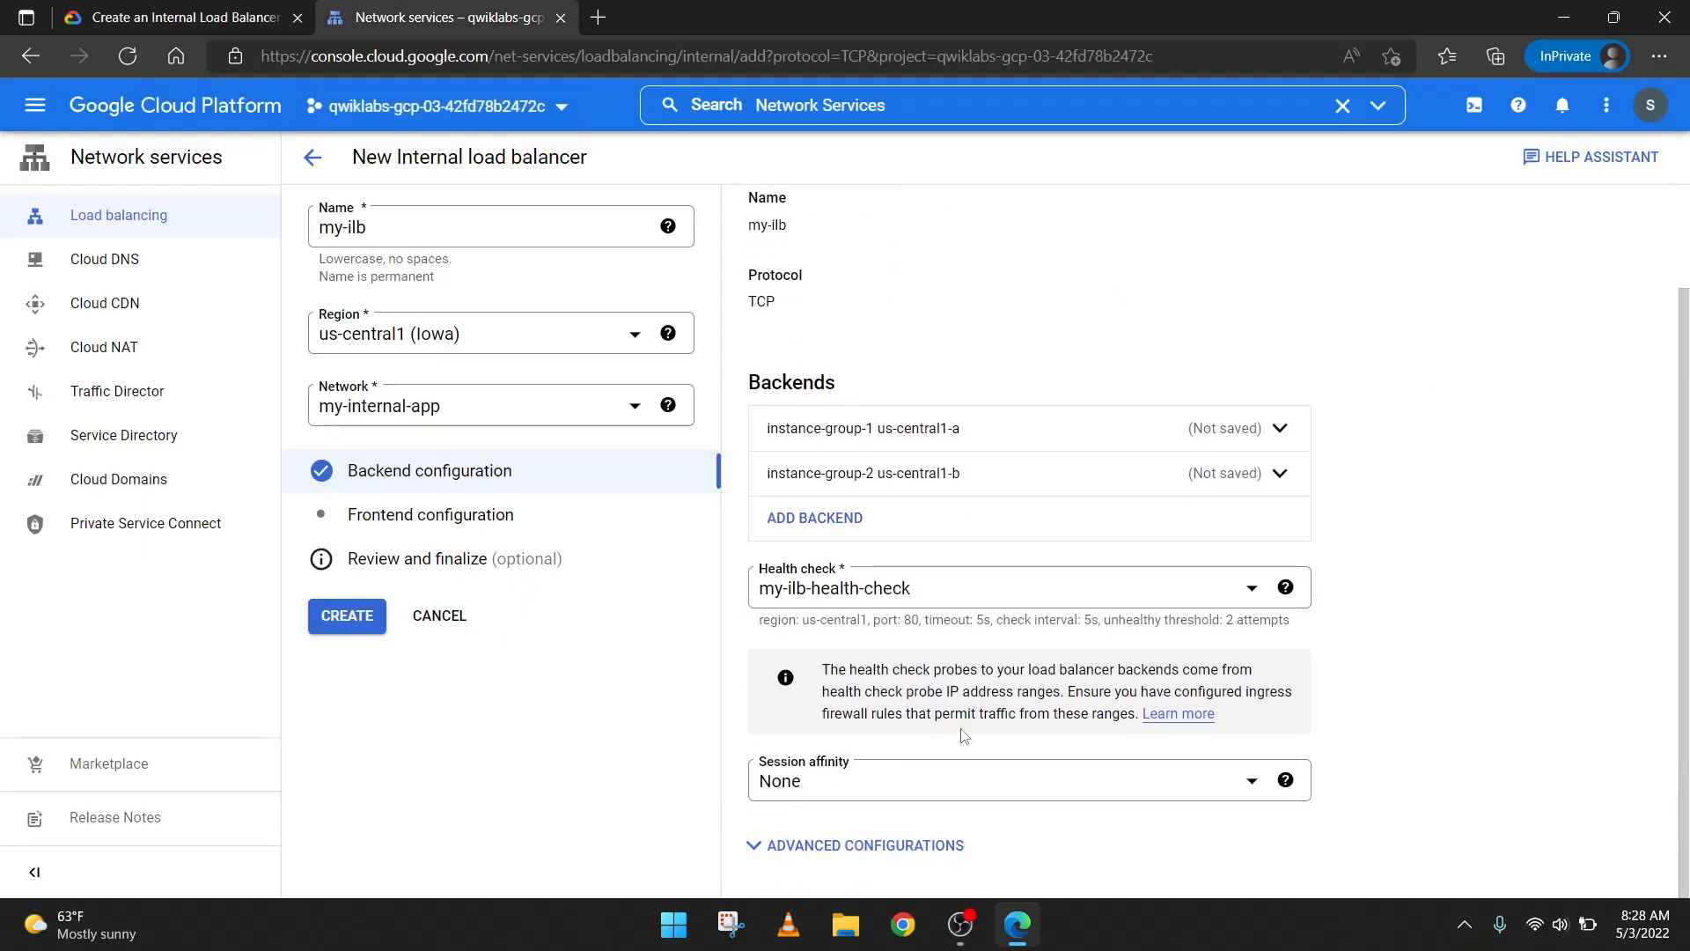
pyautogui.click(194, 16)
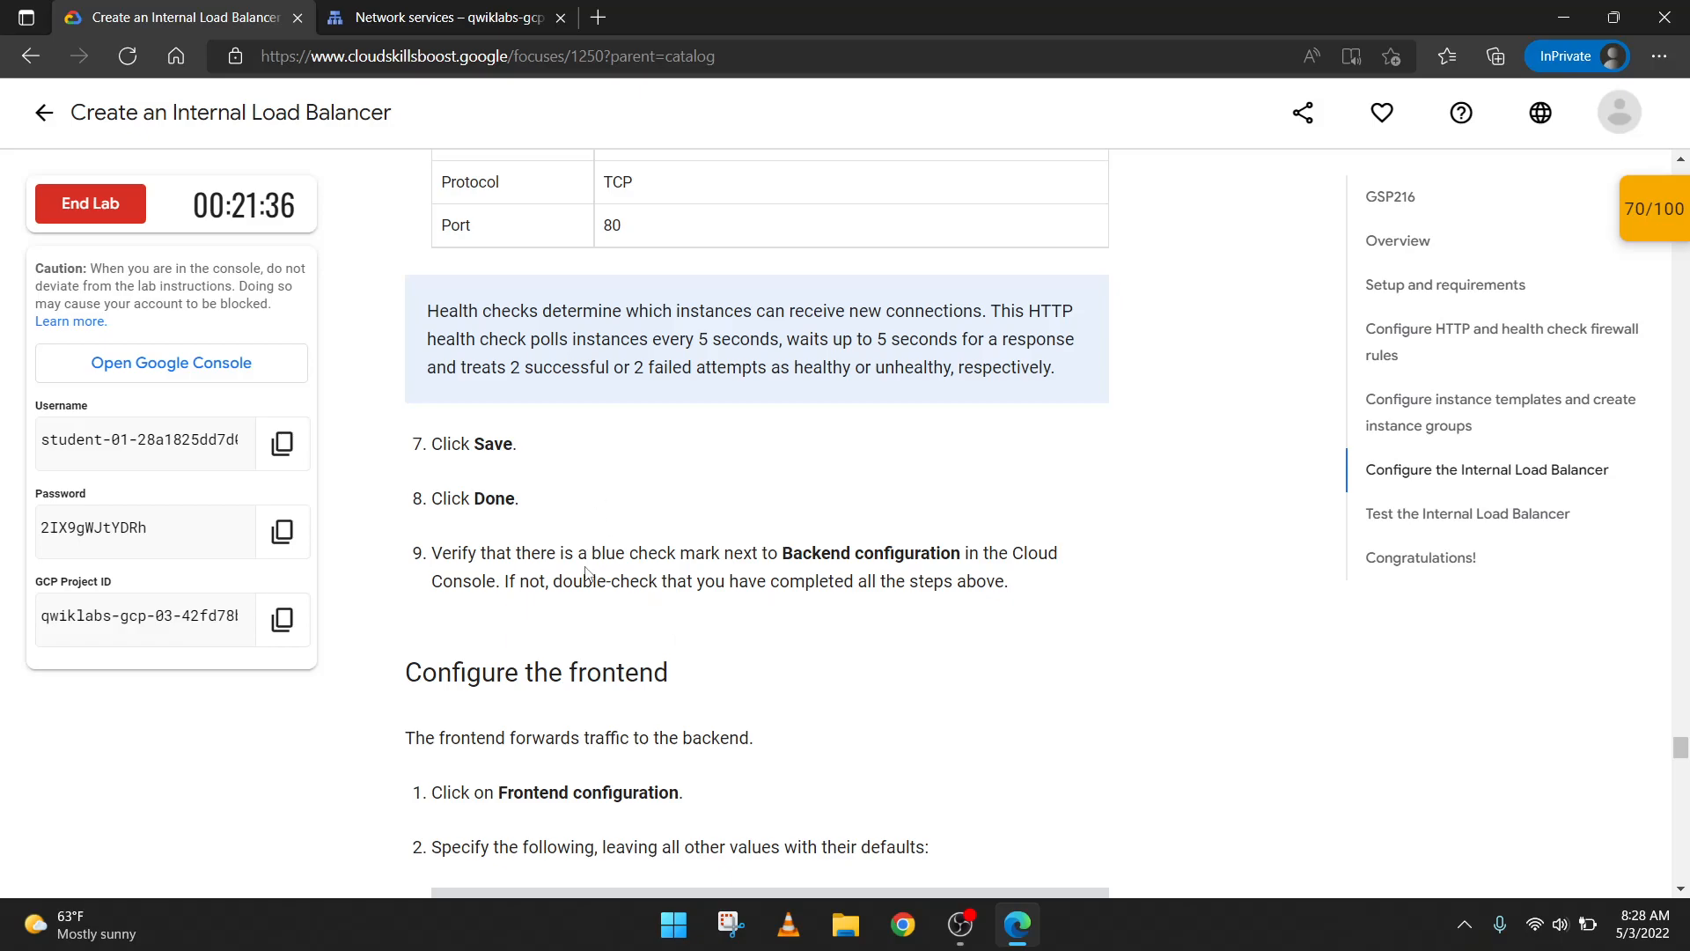
pyautogui.hotkey('ctrl', 'Tab')
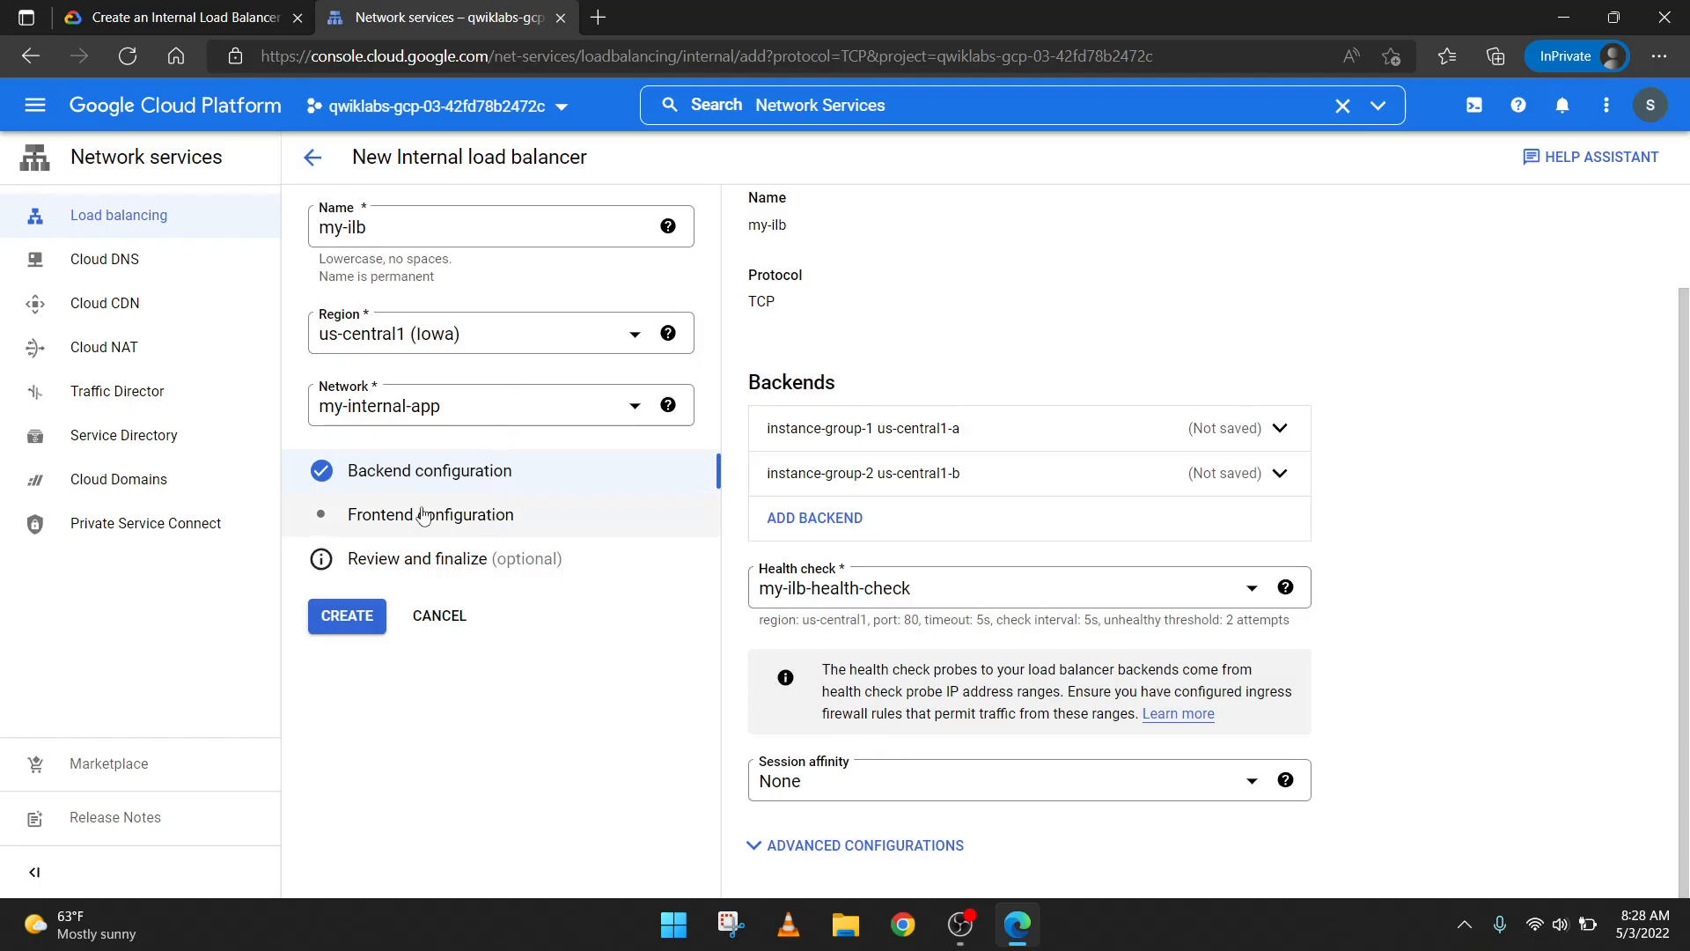
pyautogui.click(204, 9)
pyautogui.scroll(-1, 636, 266)
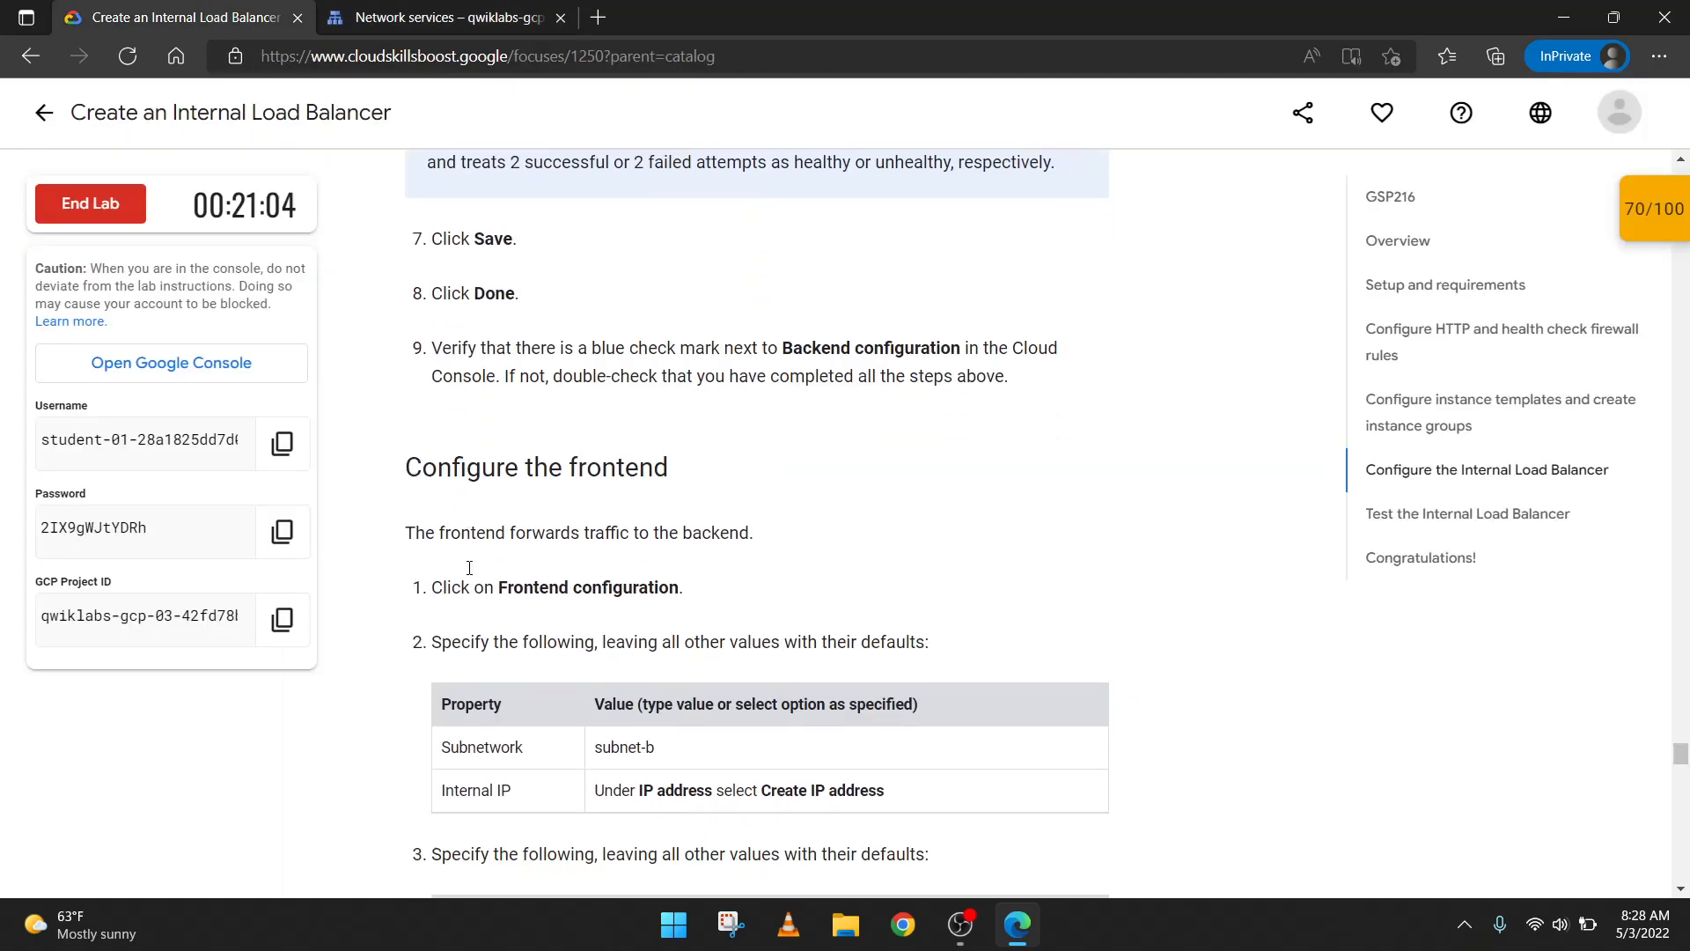
pyautogui.hotkey('ctrl', 'Tab')
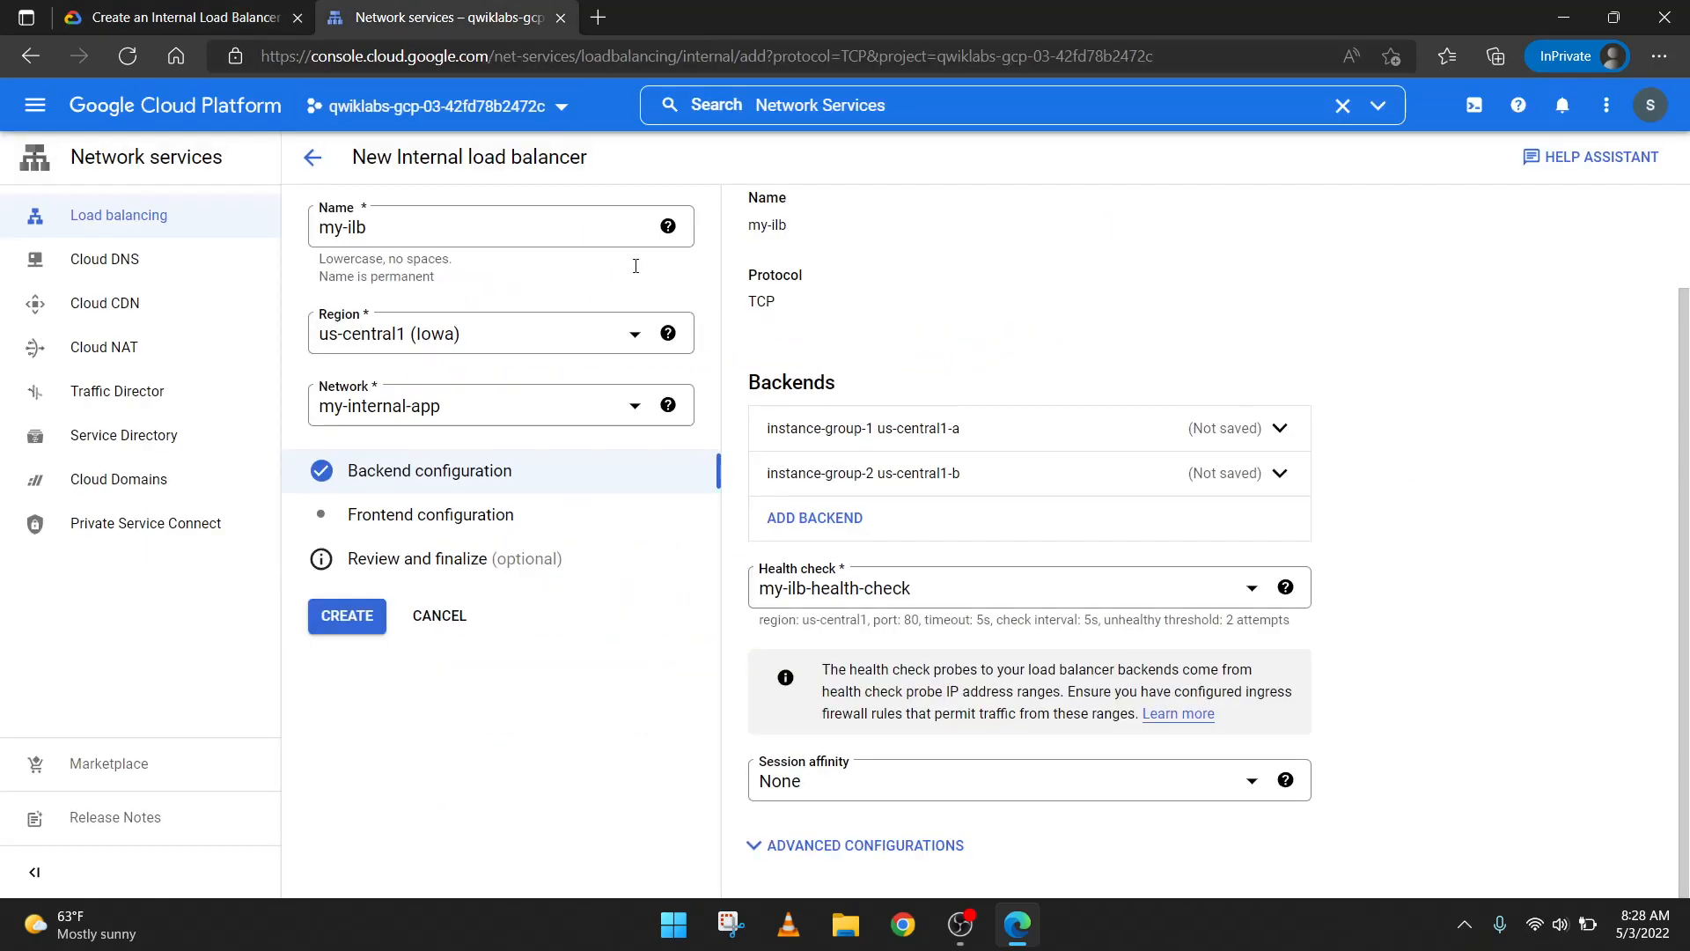
pyautogui.click(463, 515)
# Step: Set the frontend's subnetwork to subnet-b according to the lab's frontend instructions and return to those instructions
pyautogui.click(258, 21)
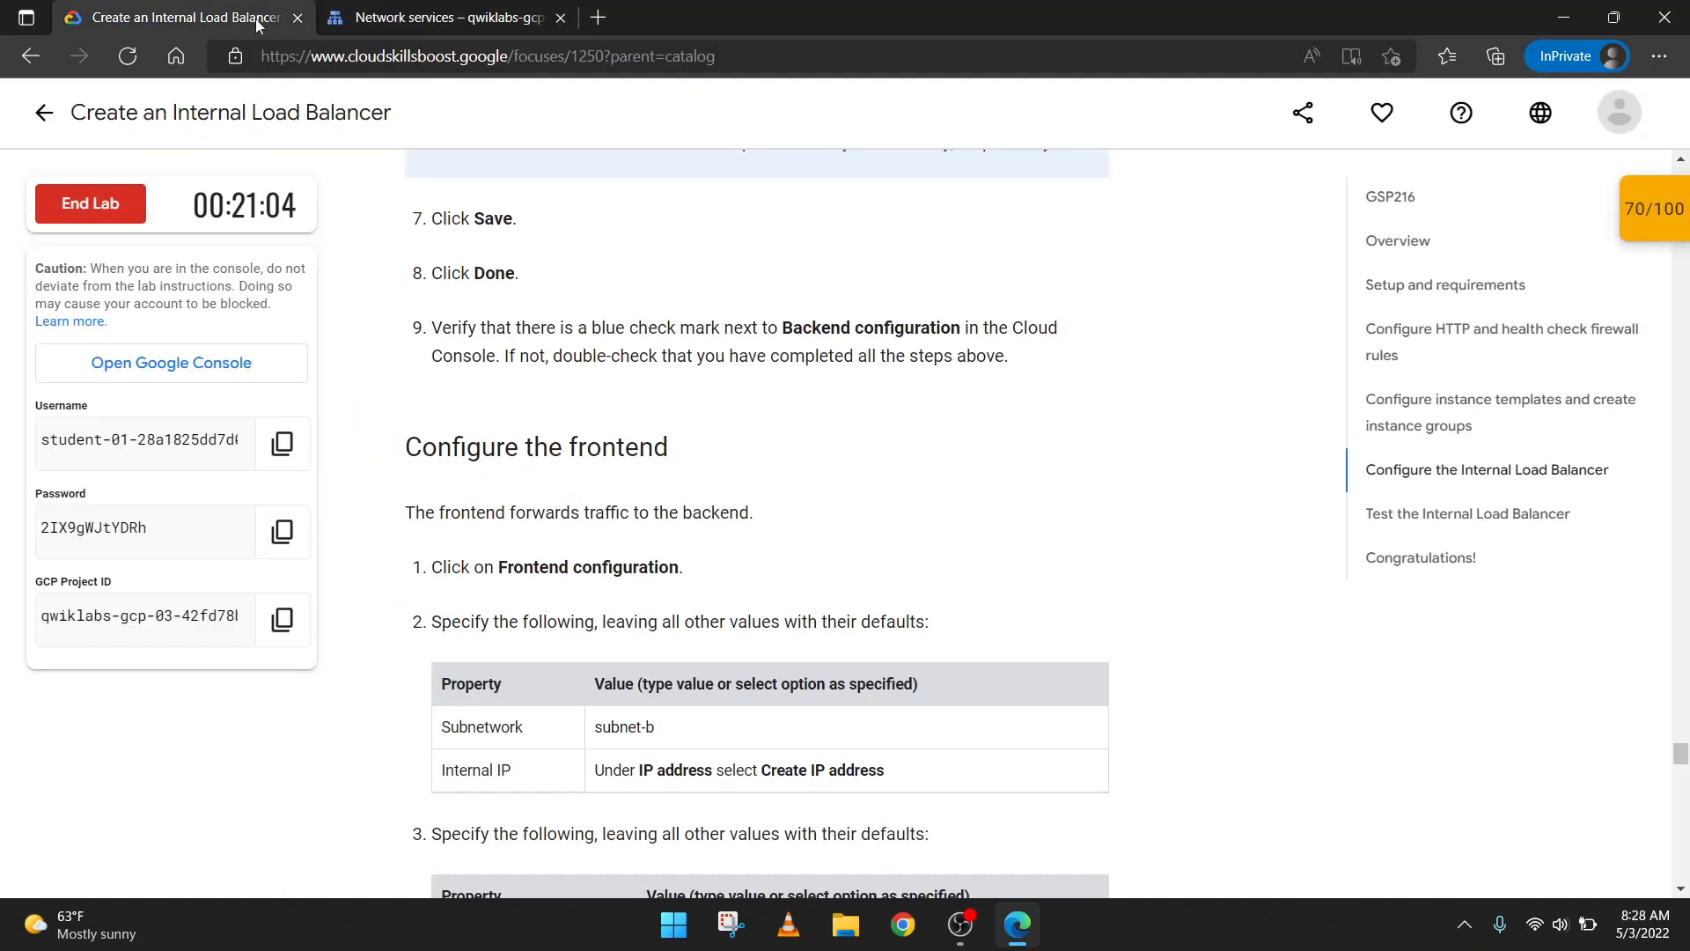
pyautogui.scroll(-1, 556, 589)
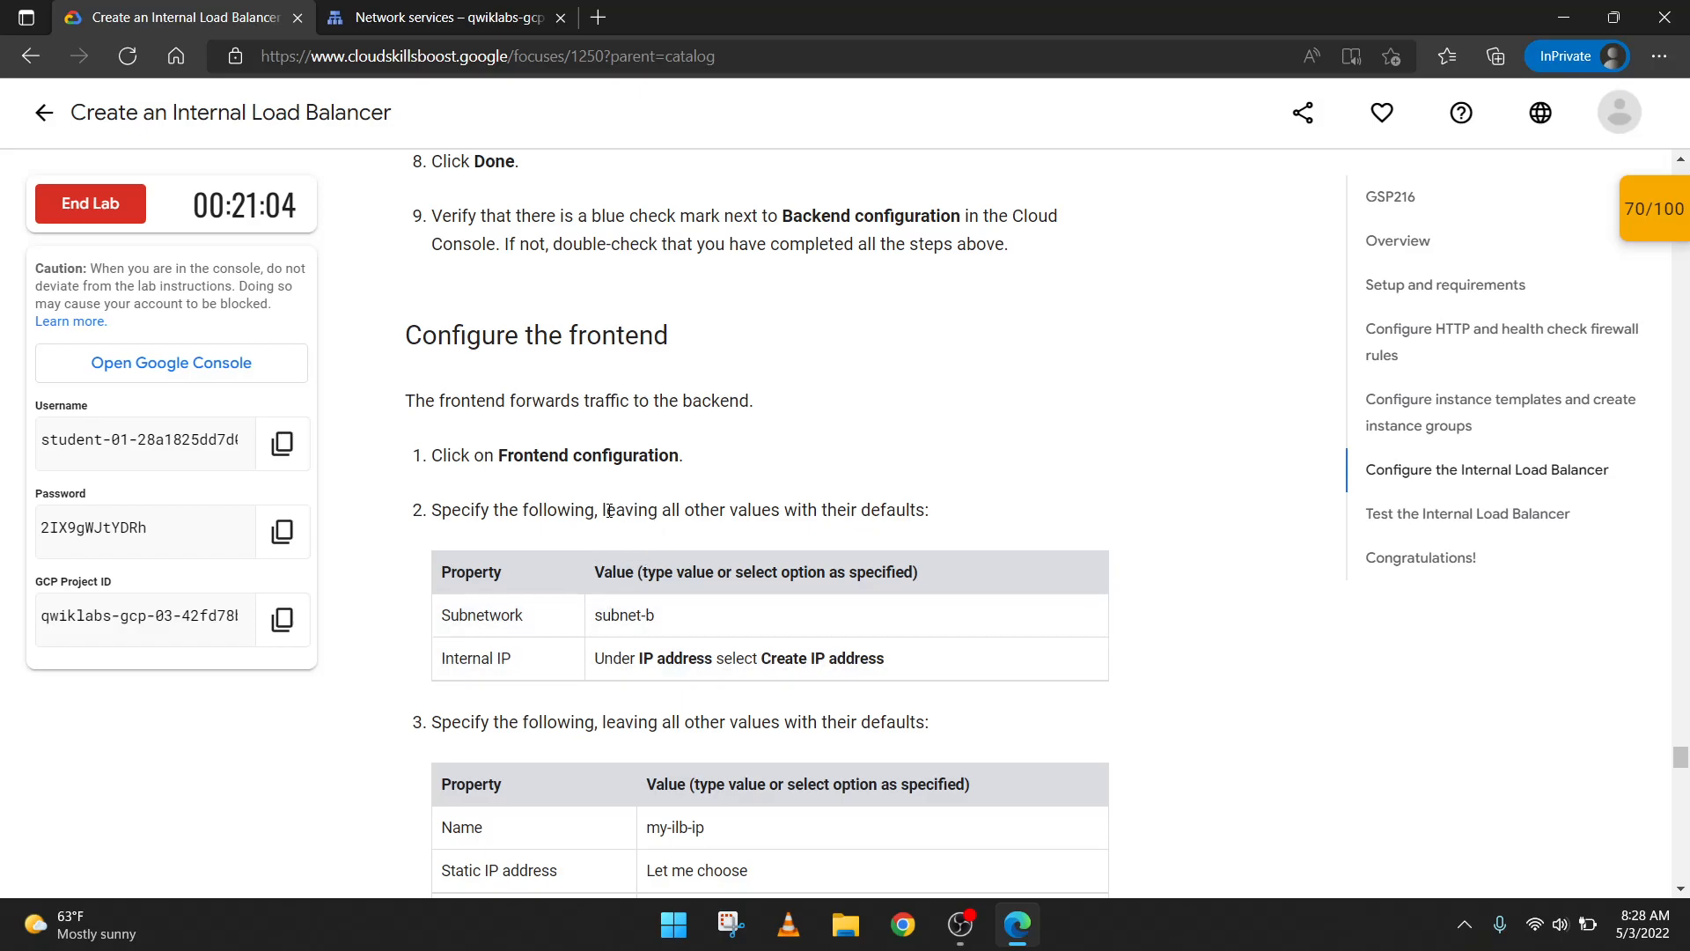
pyautogui.moveTo(610, 511); pyautogui.dragTo(916, 511)
pyautogui.click(680, 548)
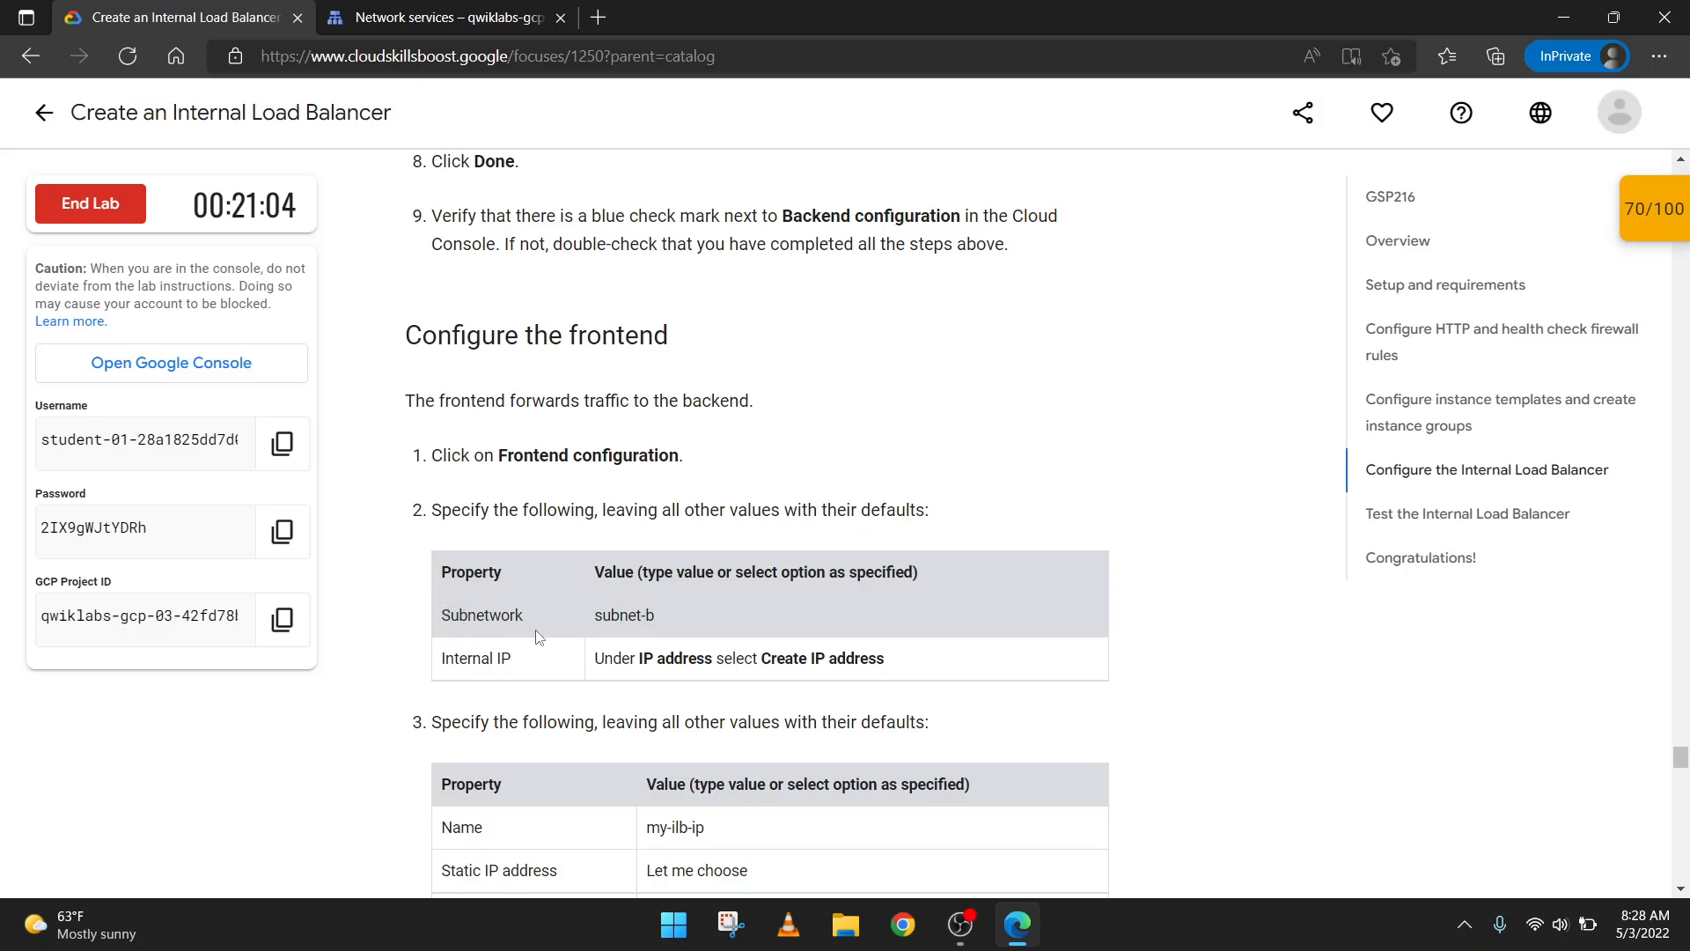
pyautogui.click(467, 10)
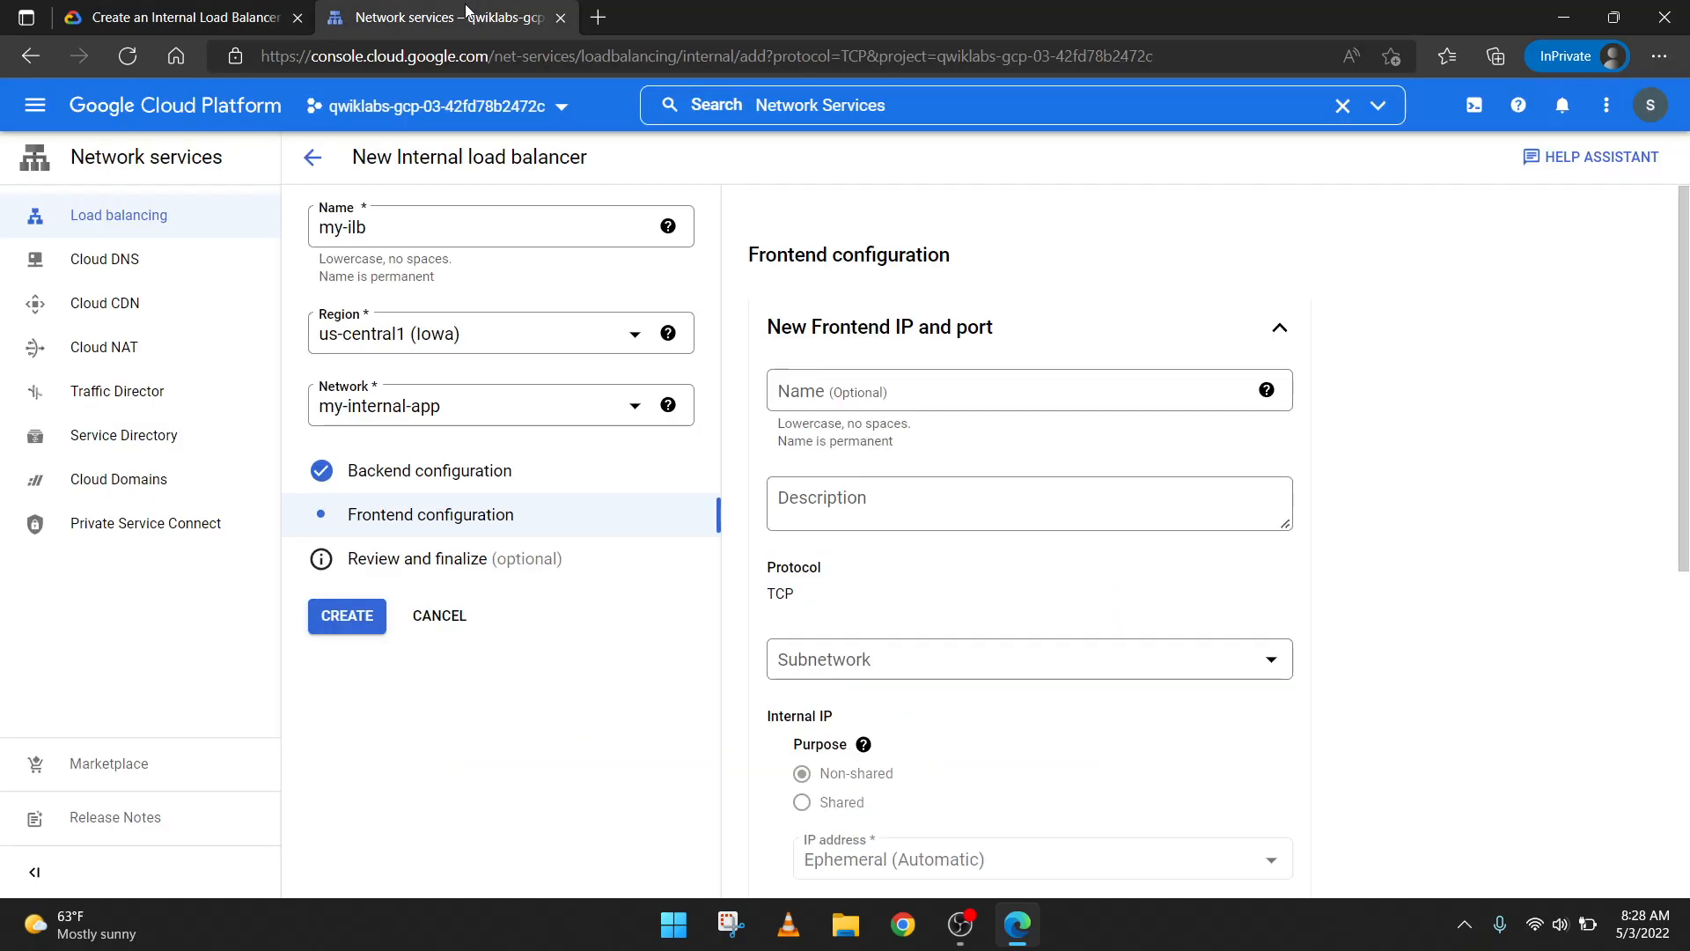
pyautogui.click(899, 675)
pyautogui.click(862, 786)
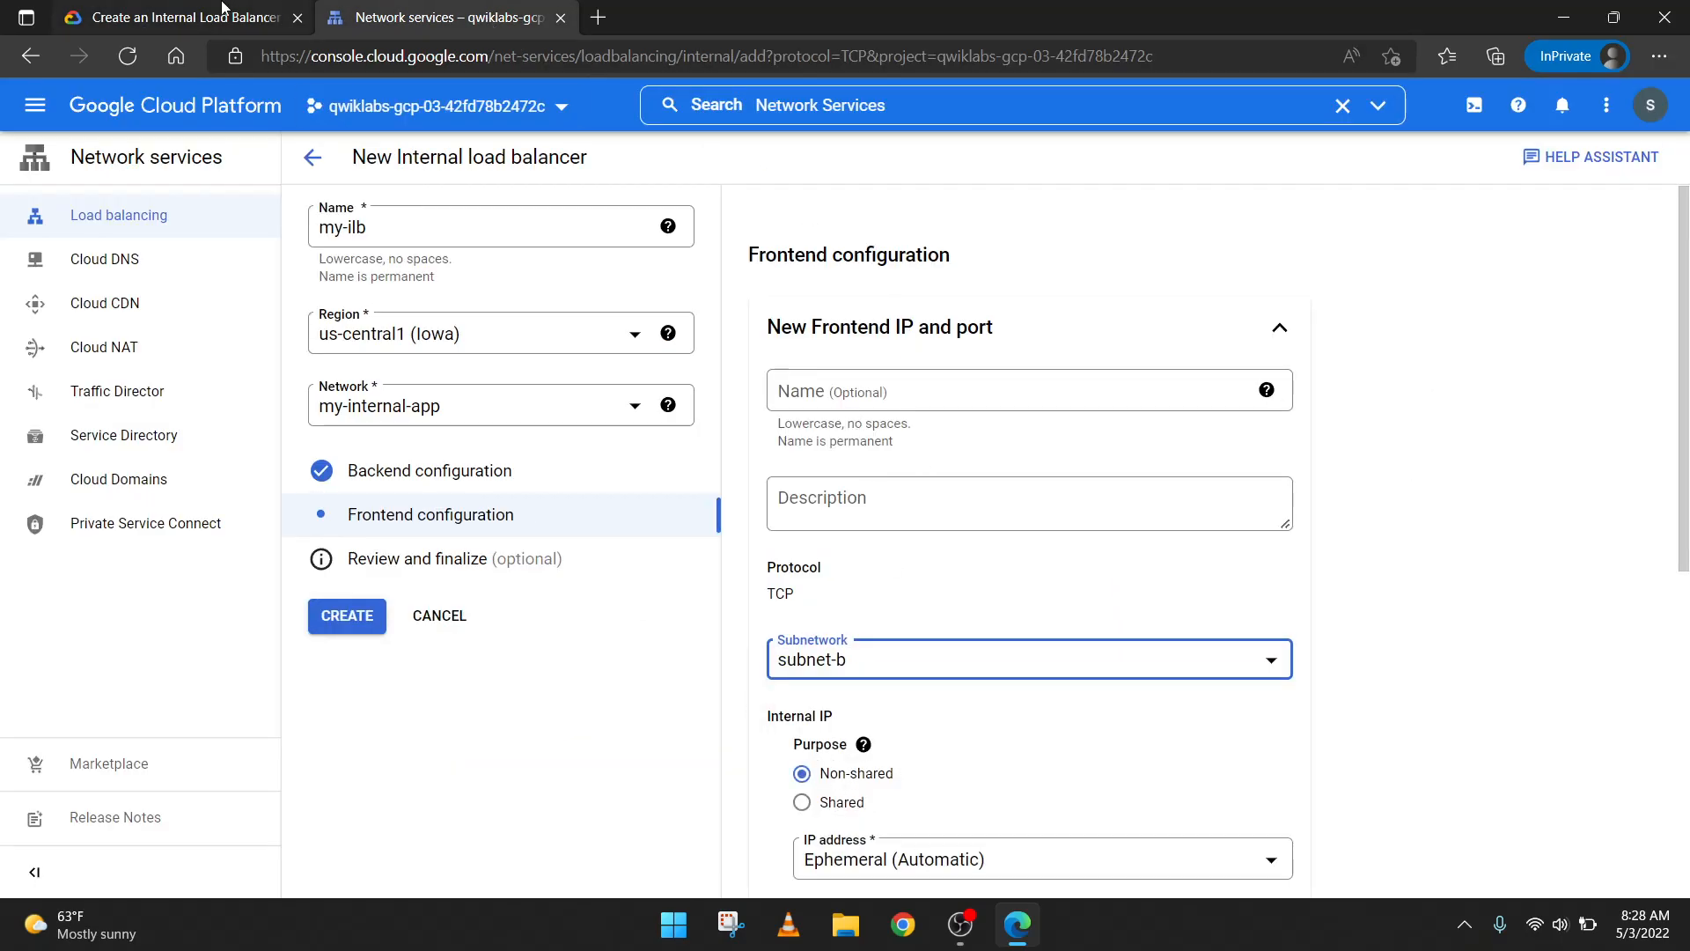
pyautogui.click(222, 10)
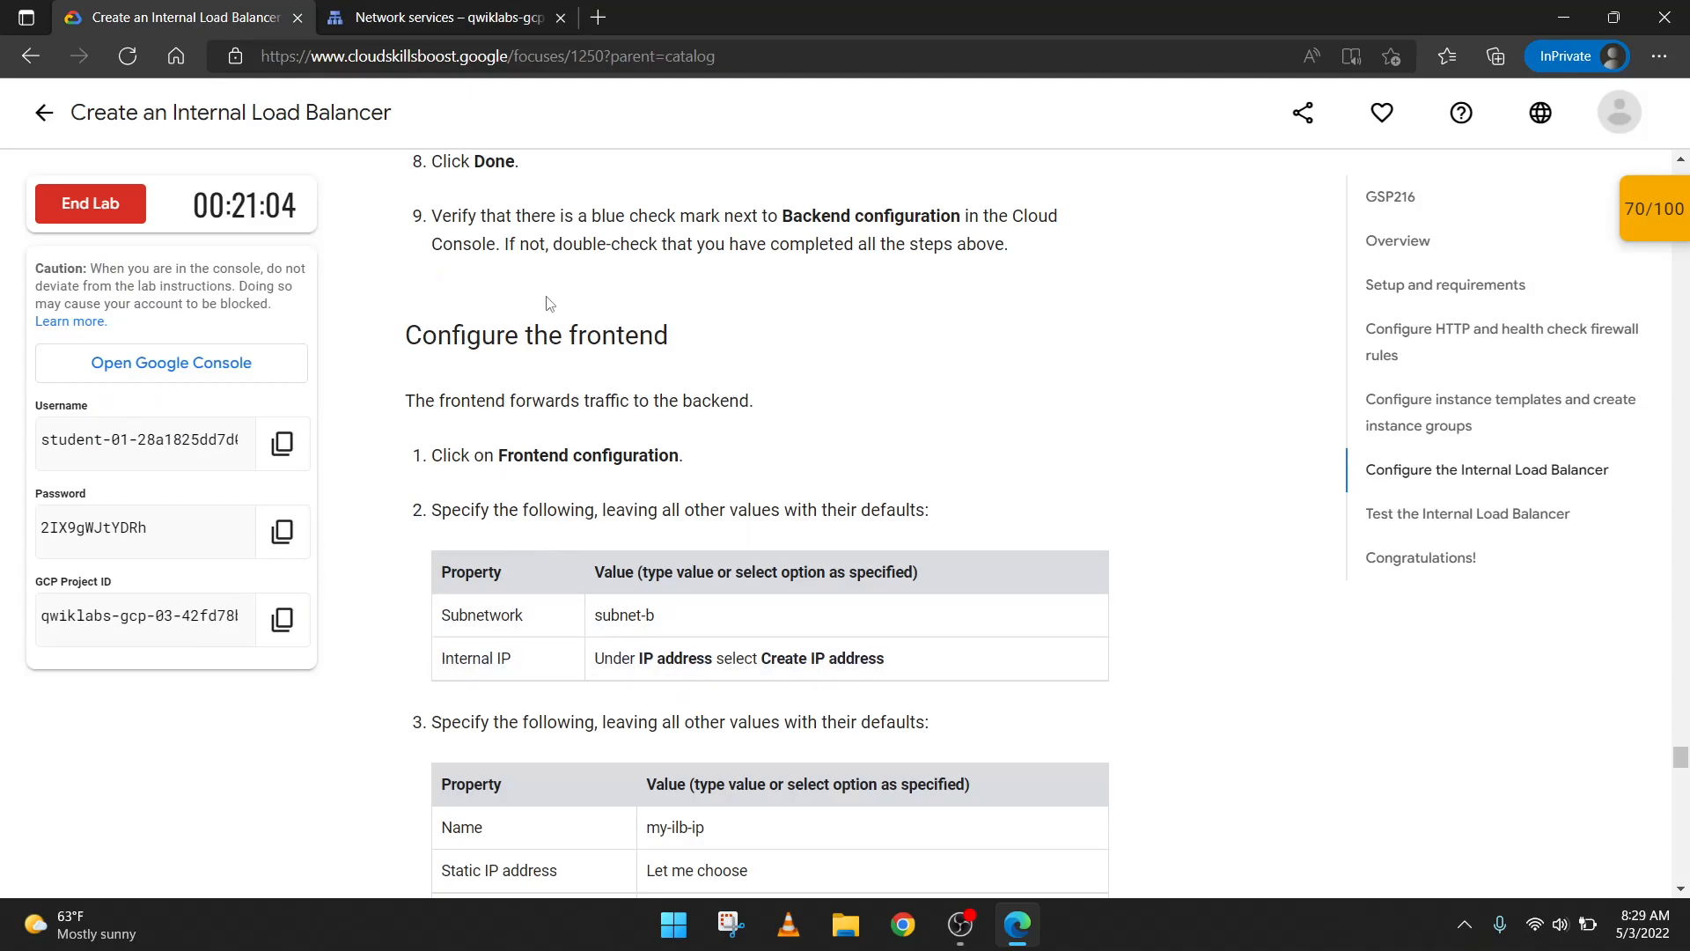
# Step: Start creating a new internal IP address for the frontend as the lab's frontend instructions specify
pyautogui.click(450, 9)
pyautogui.scroll(-3, 858, 721)
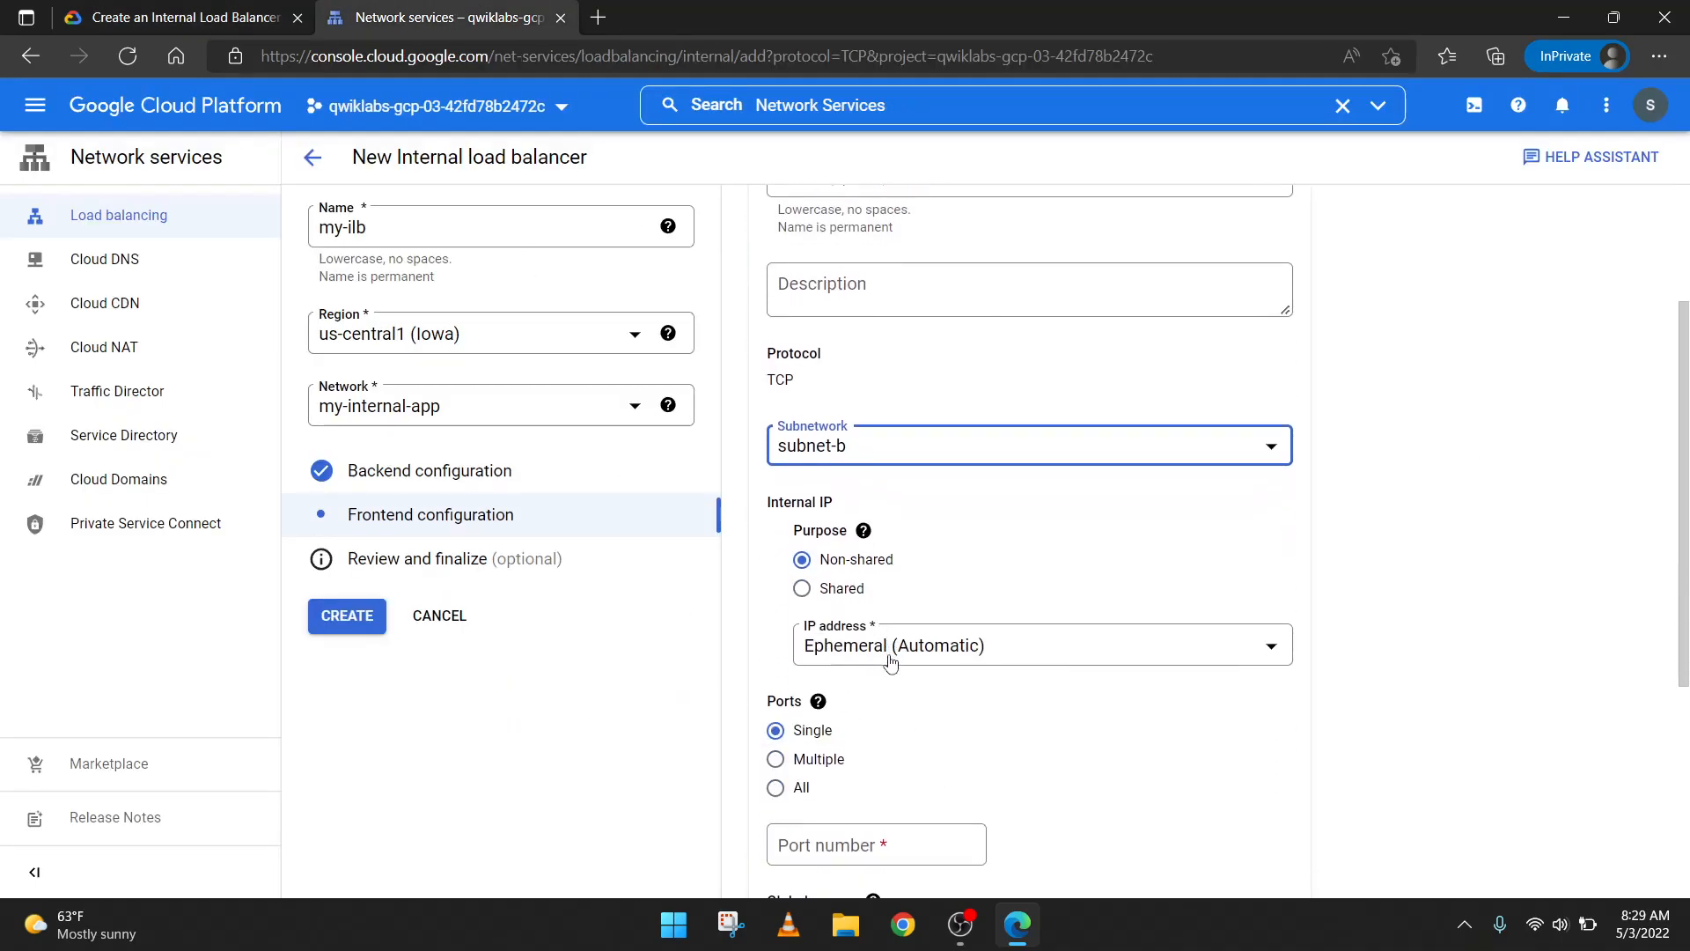
pyautogui.click(227, 11)
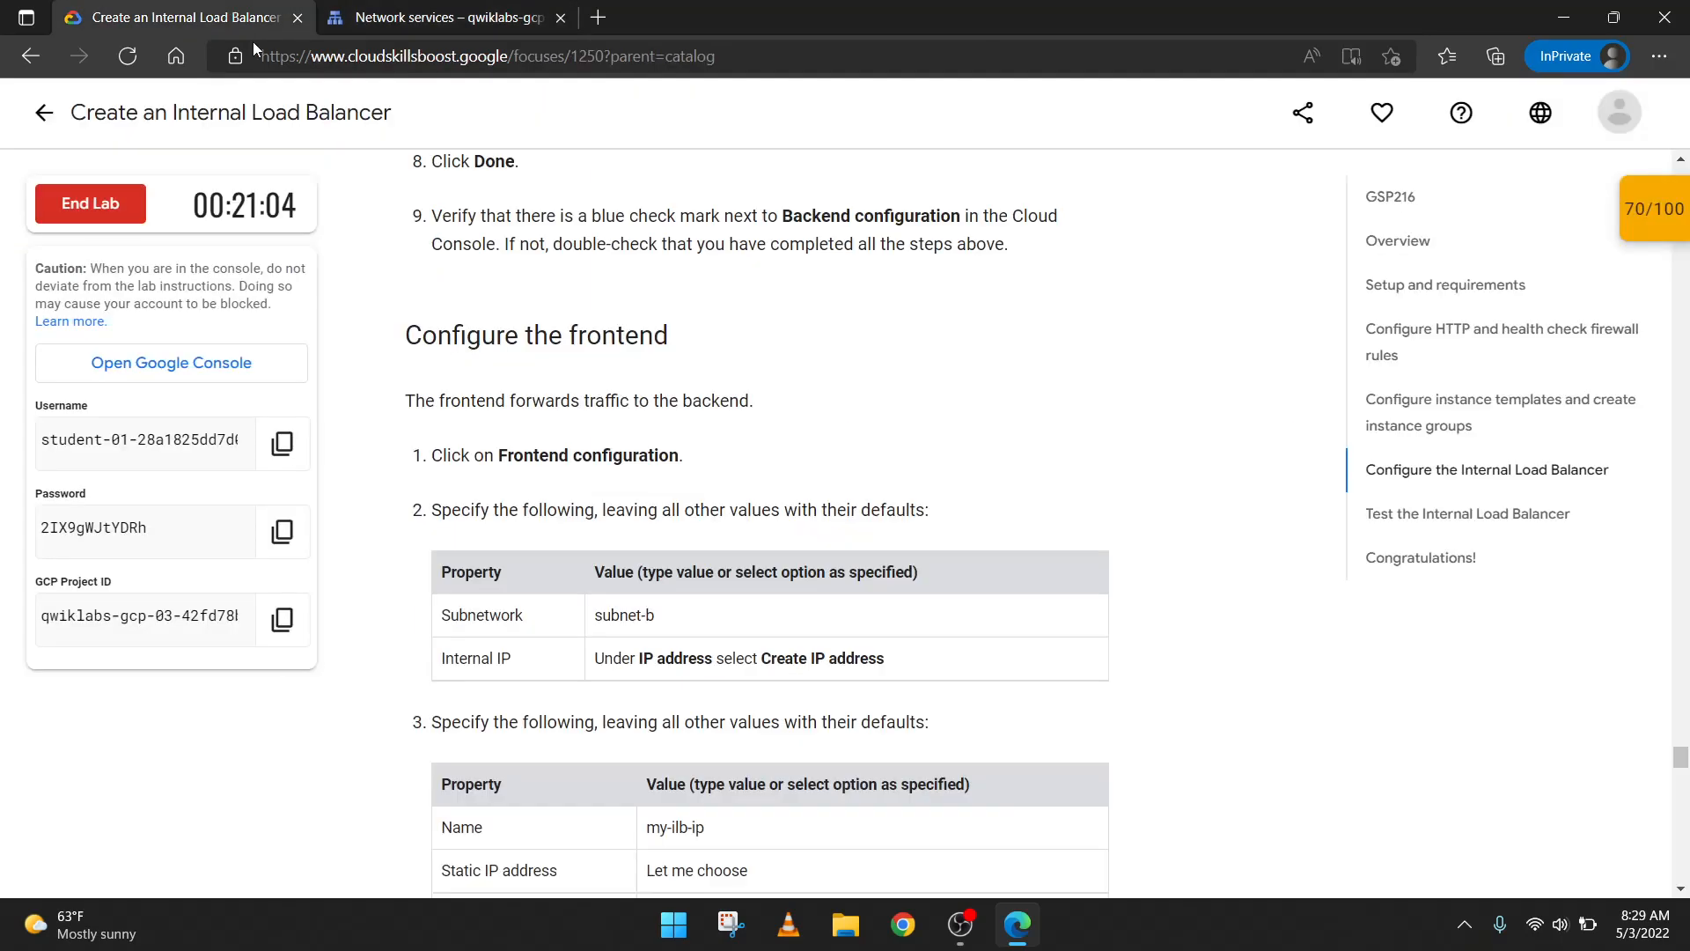
pyautogui.click(430, 7)
pyautogui.click(869, 654)
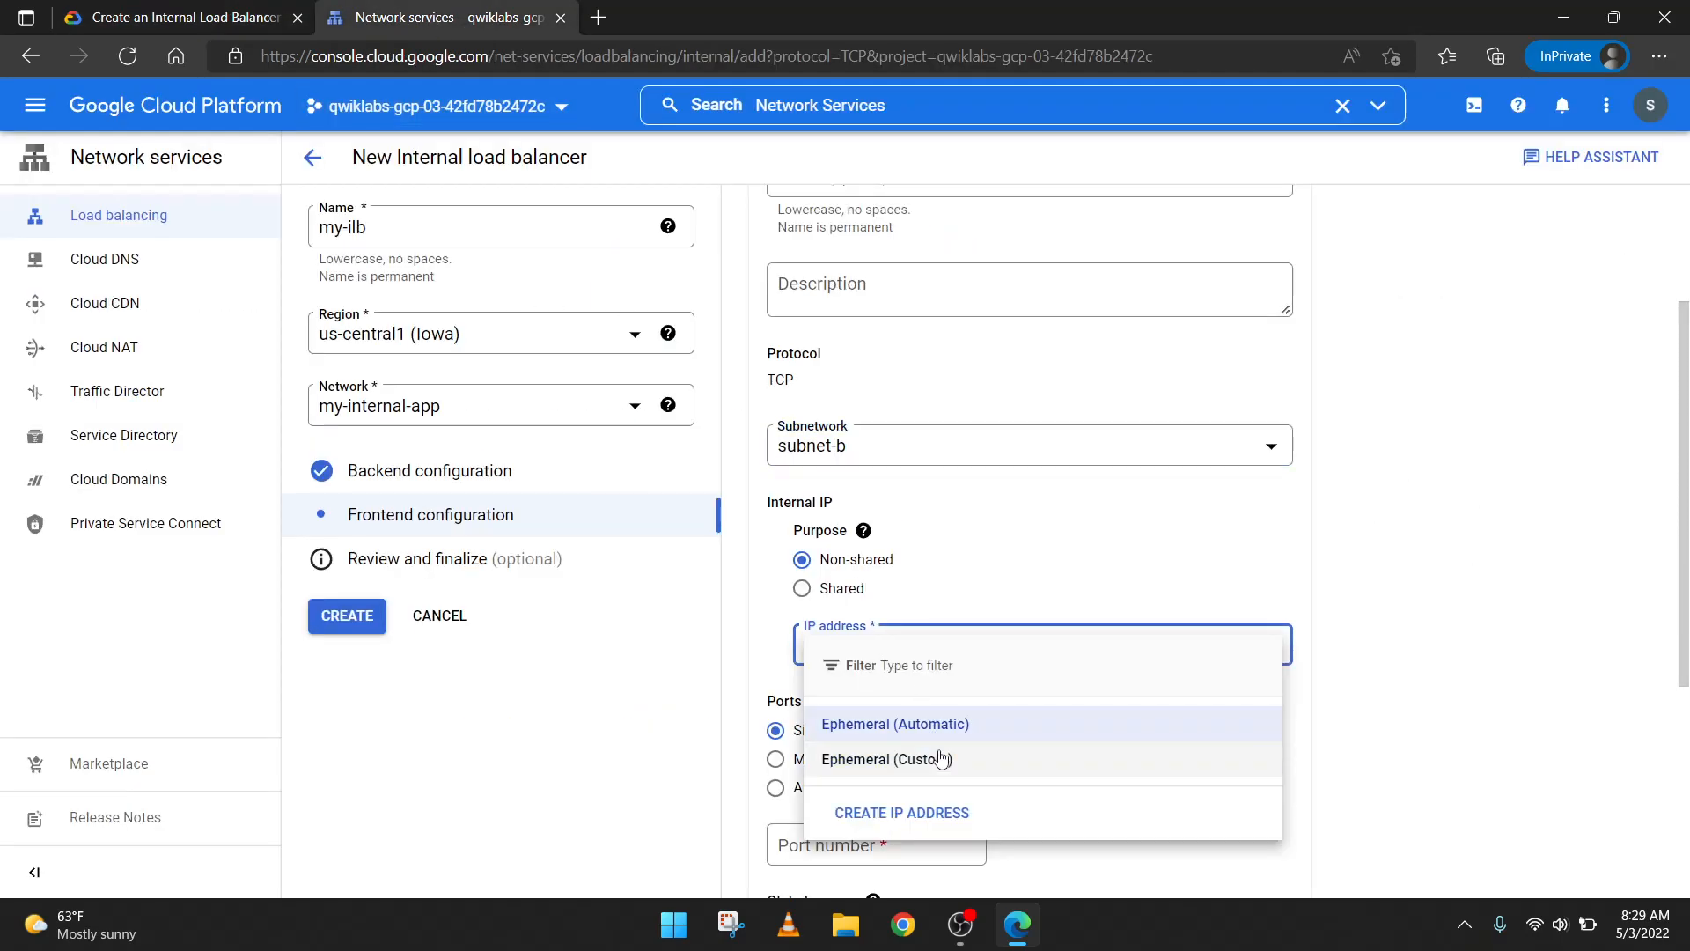
pyautogui.click(907, 815)
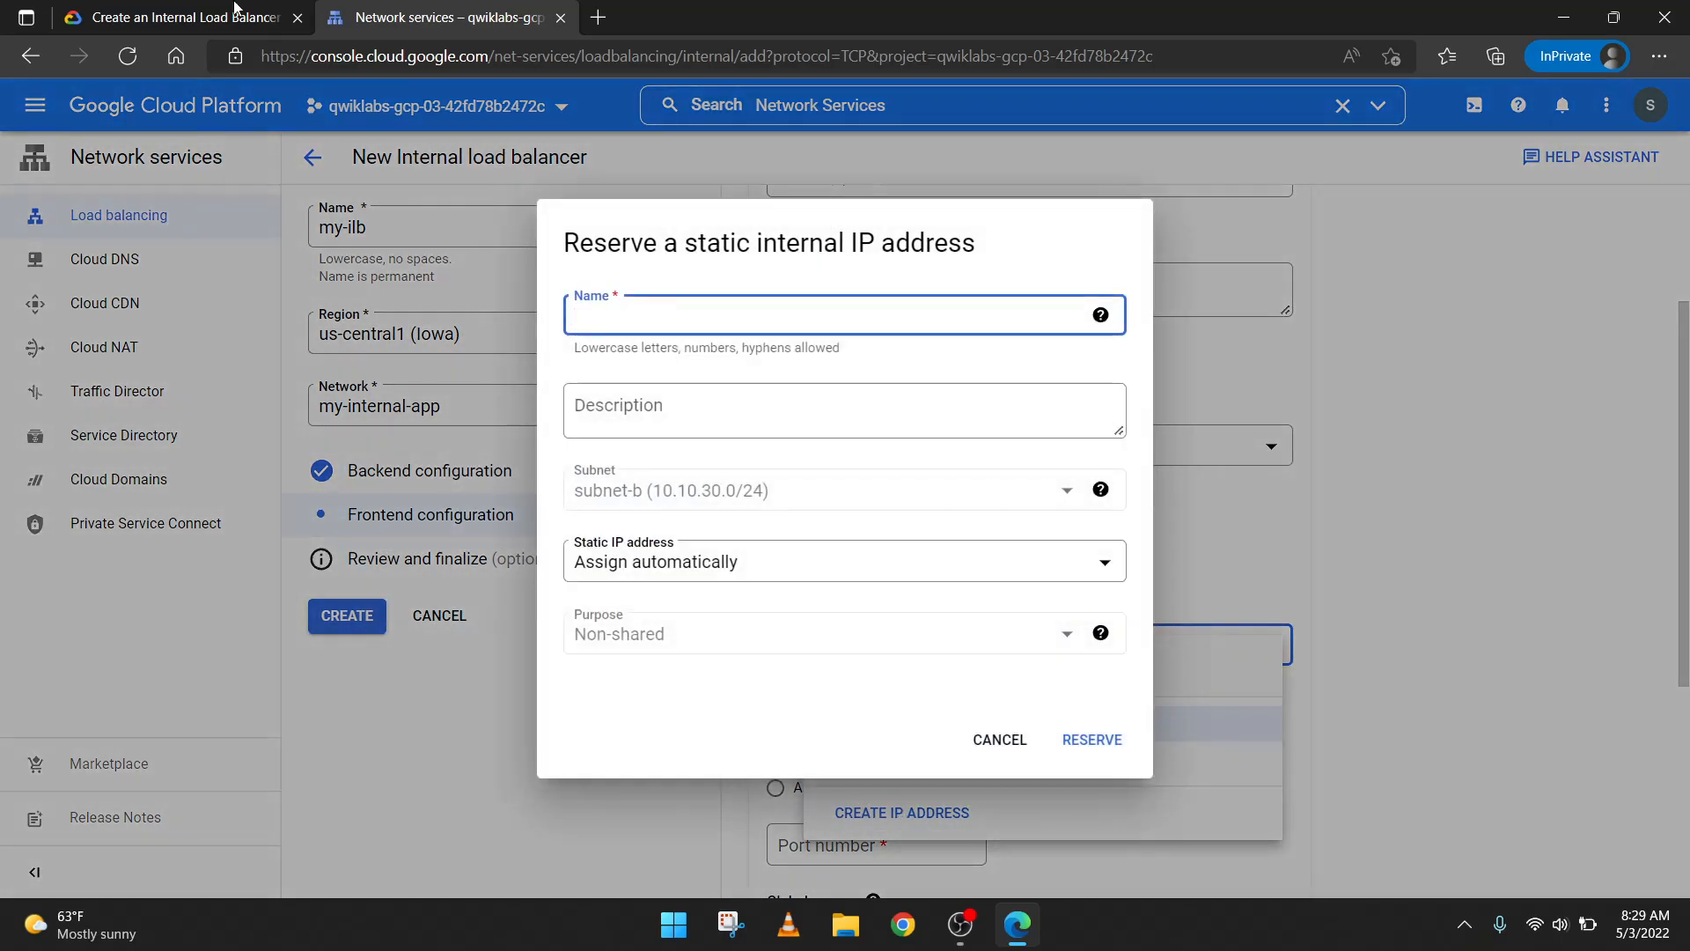
# Step: Copy the name my-ilb-ip from the lab instructions and enter it as the static internal IP address's name
pyautogui.click(185, 18)
pyautogui.scroll(-2, 662, 761)
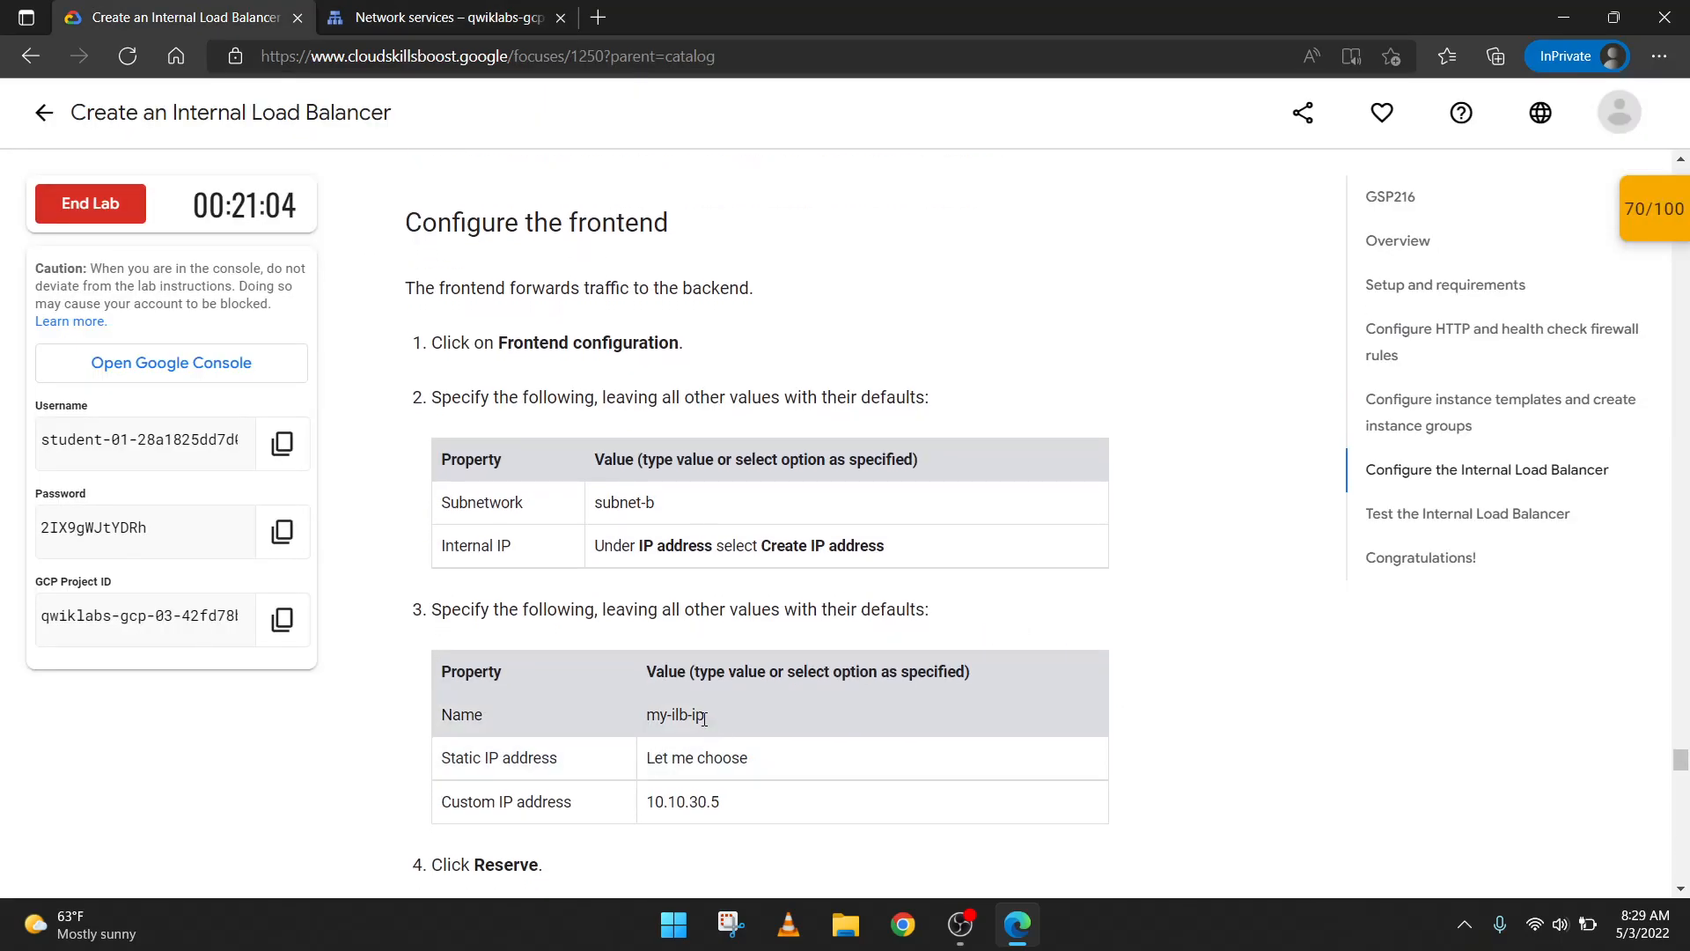
pyautogui.moveTo(704, 718); pyautogui.dragTo(658, 715)
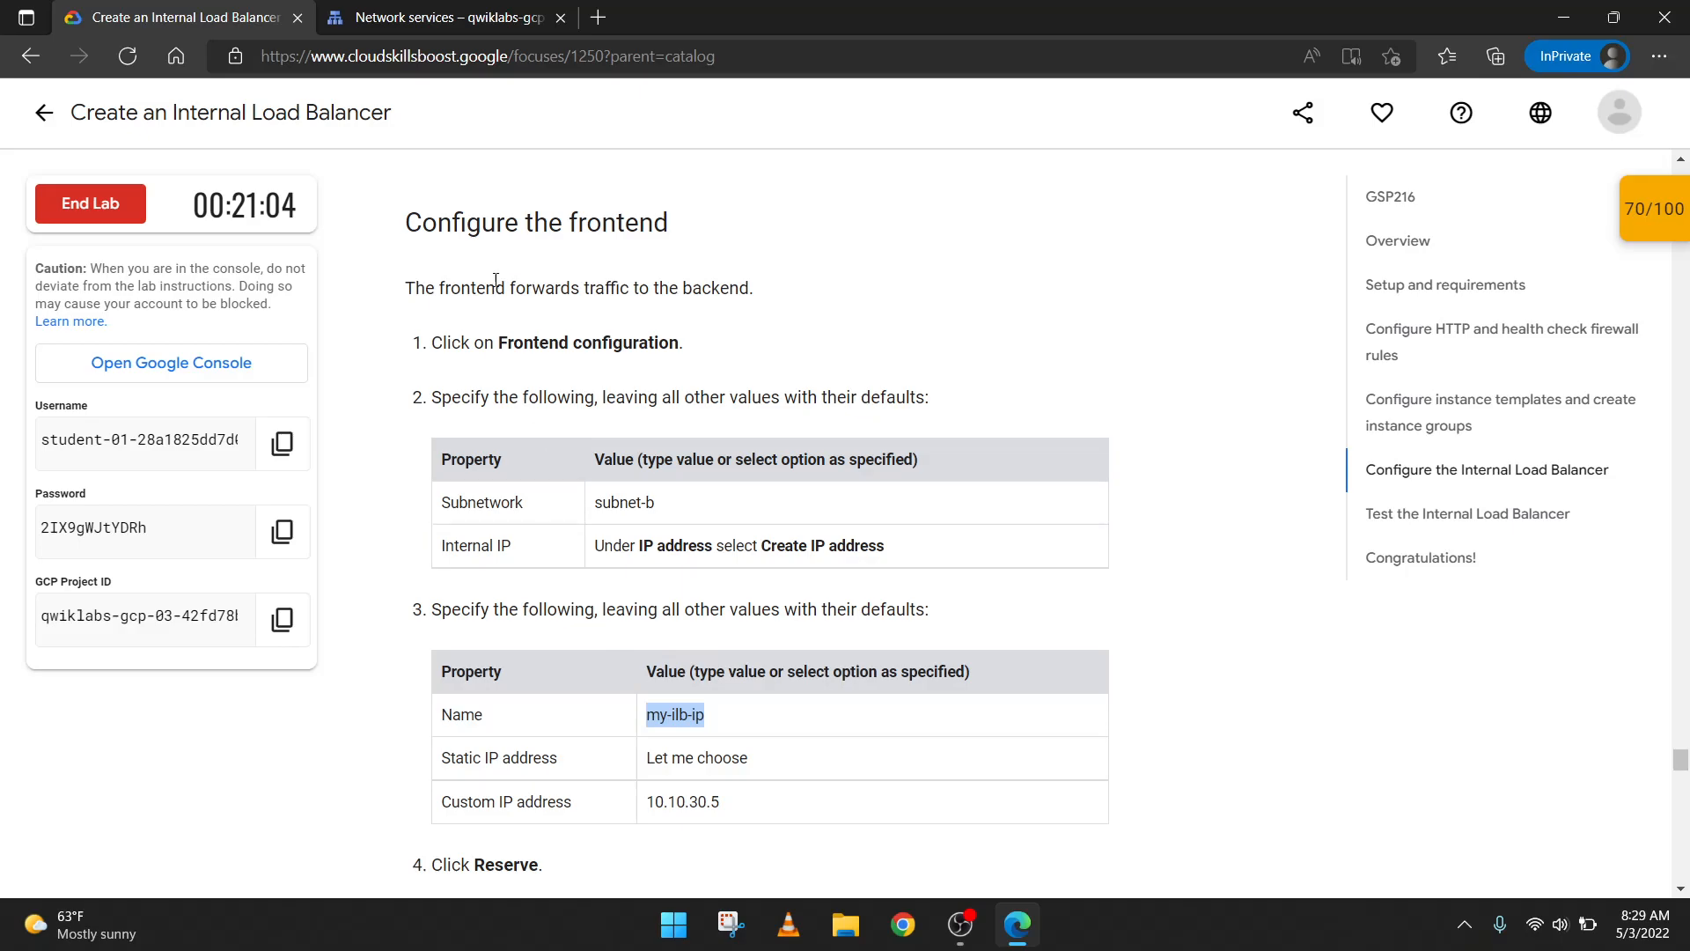
pyautogui.click(456, 18)
pyautogui.click(659, 325)
pyautogui.write('my-ilb-ip')
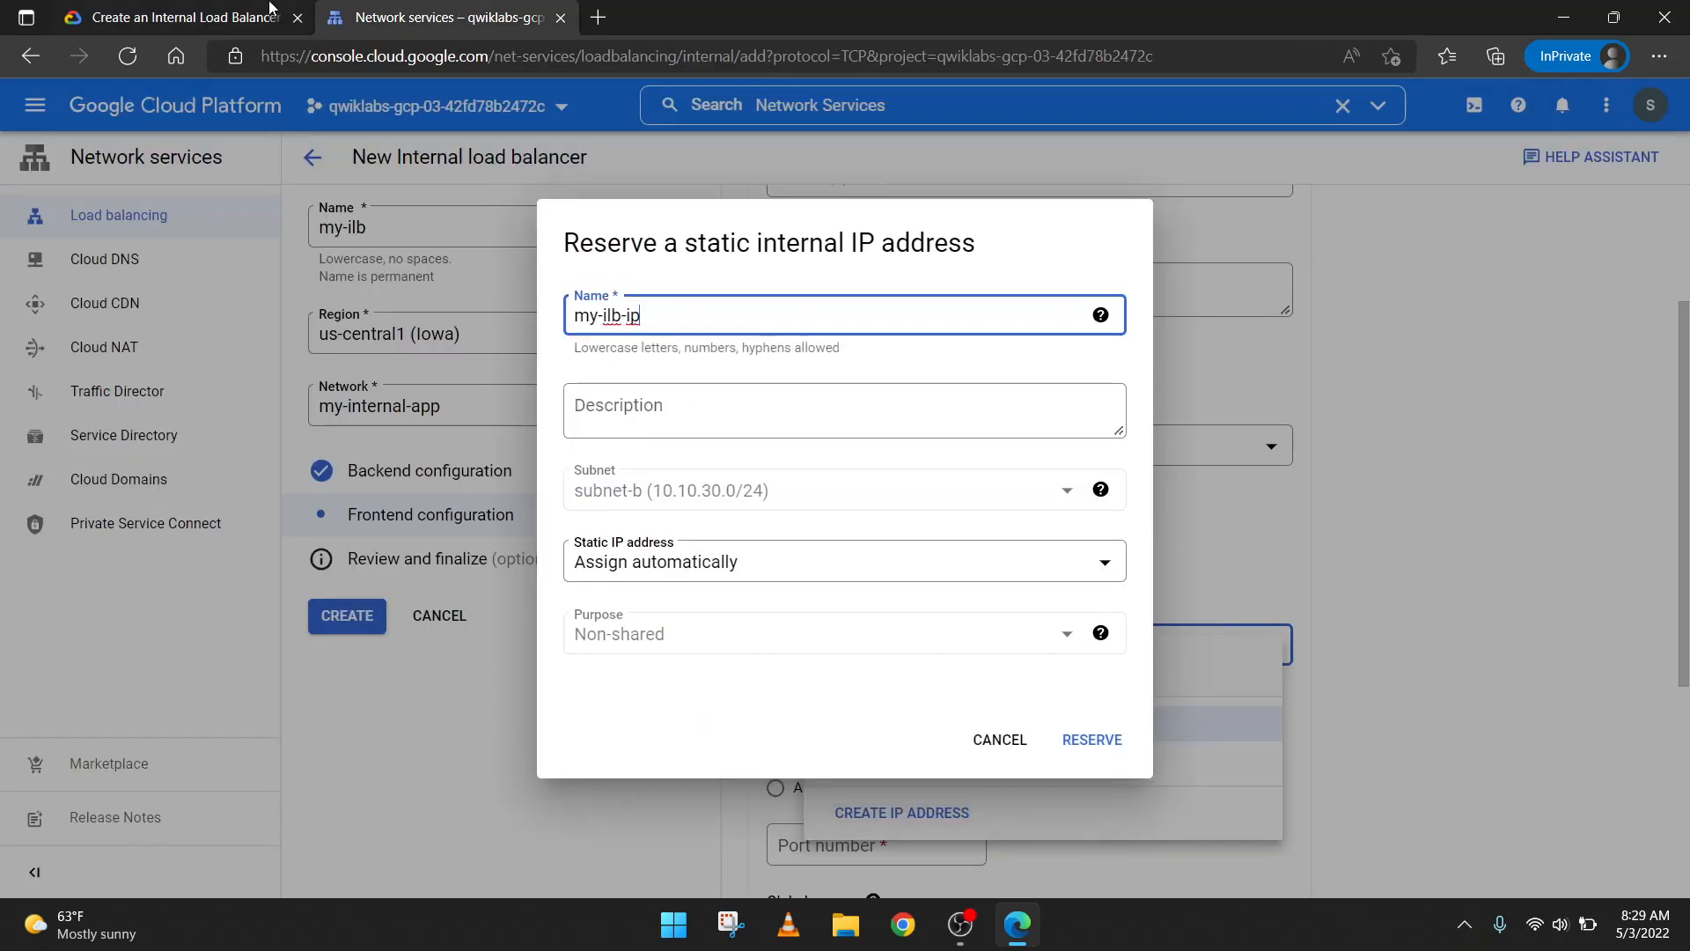
# Step: Set the static IP address assignment to Let me choose, as given in the lab instructions
pyautogui.click(177, 17)
pyautogui.click(456, 9)
pyautogui.click(710, 491)
pyautogui.click(713, 563)
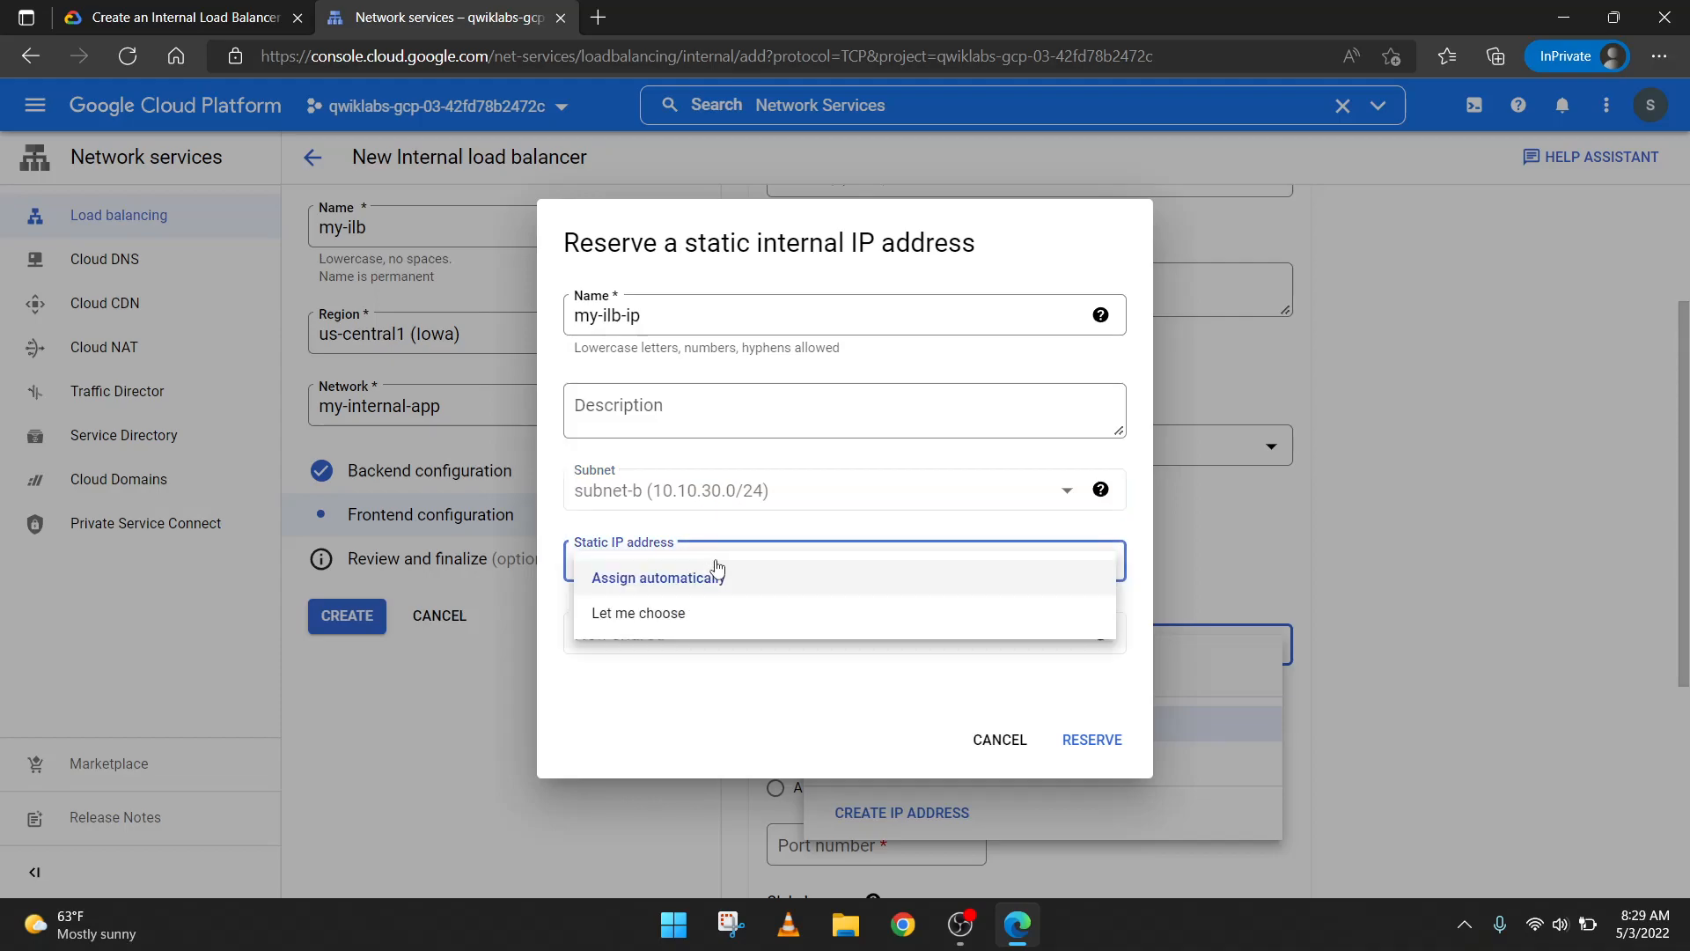
pyautogui.click(702, 626)
# Step: Copy 10.10.30.5 from the lab instructions and enter it as the custom IP address
pyautogui.click(176, 18)
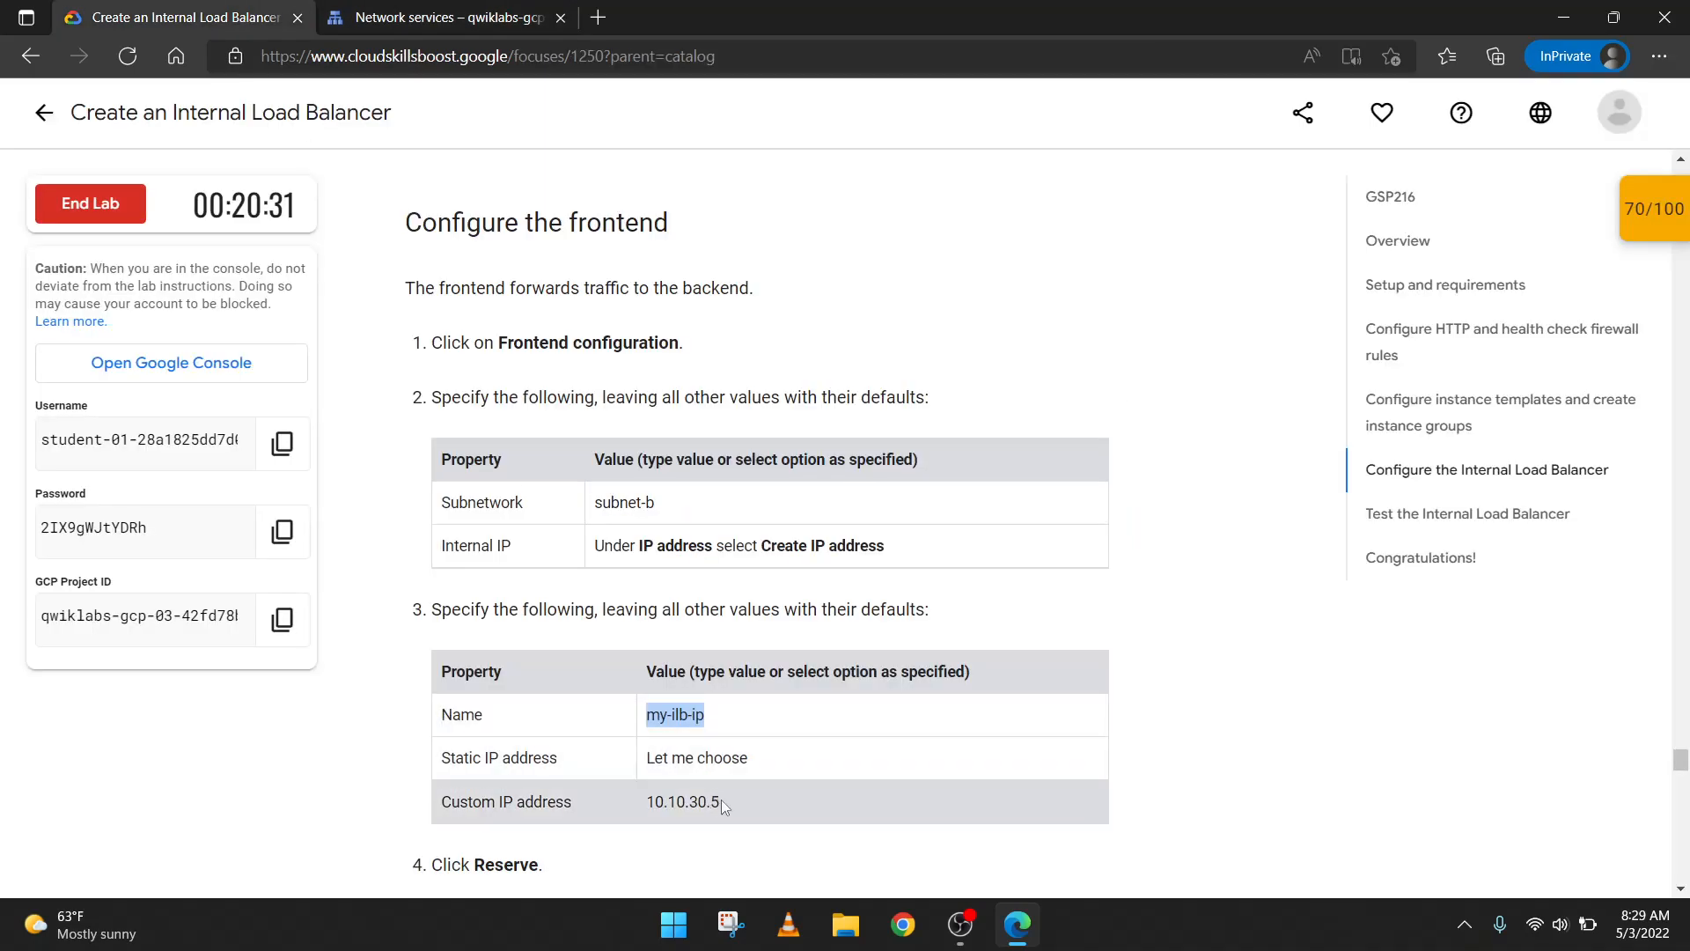
pyautogui.moveTo(721, 802); pyautogui.dragTo(650, 799)
pyautogui.hotkey('ctrl', 'c')
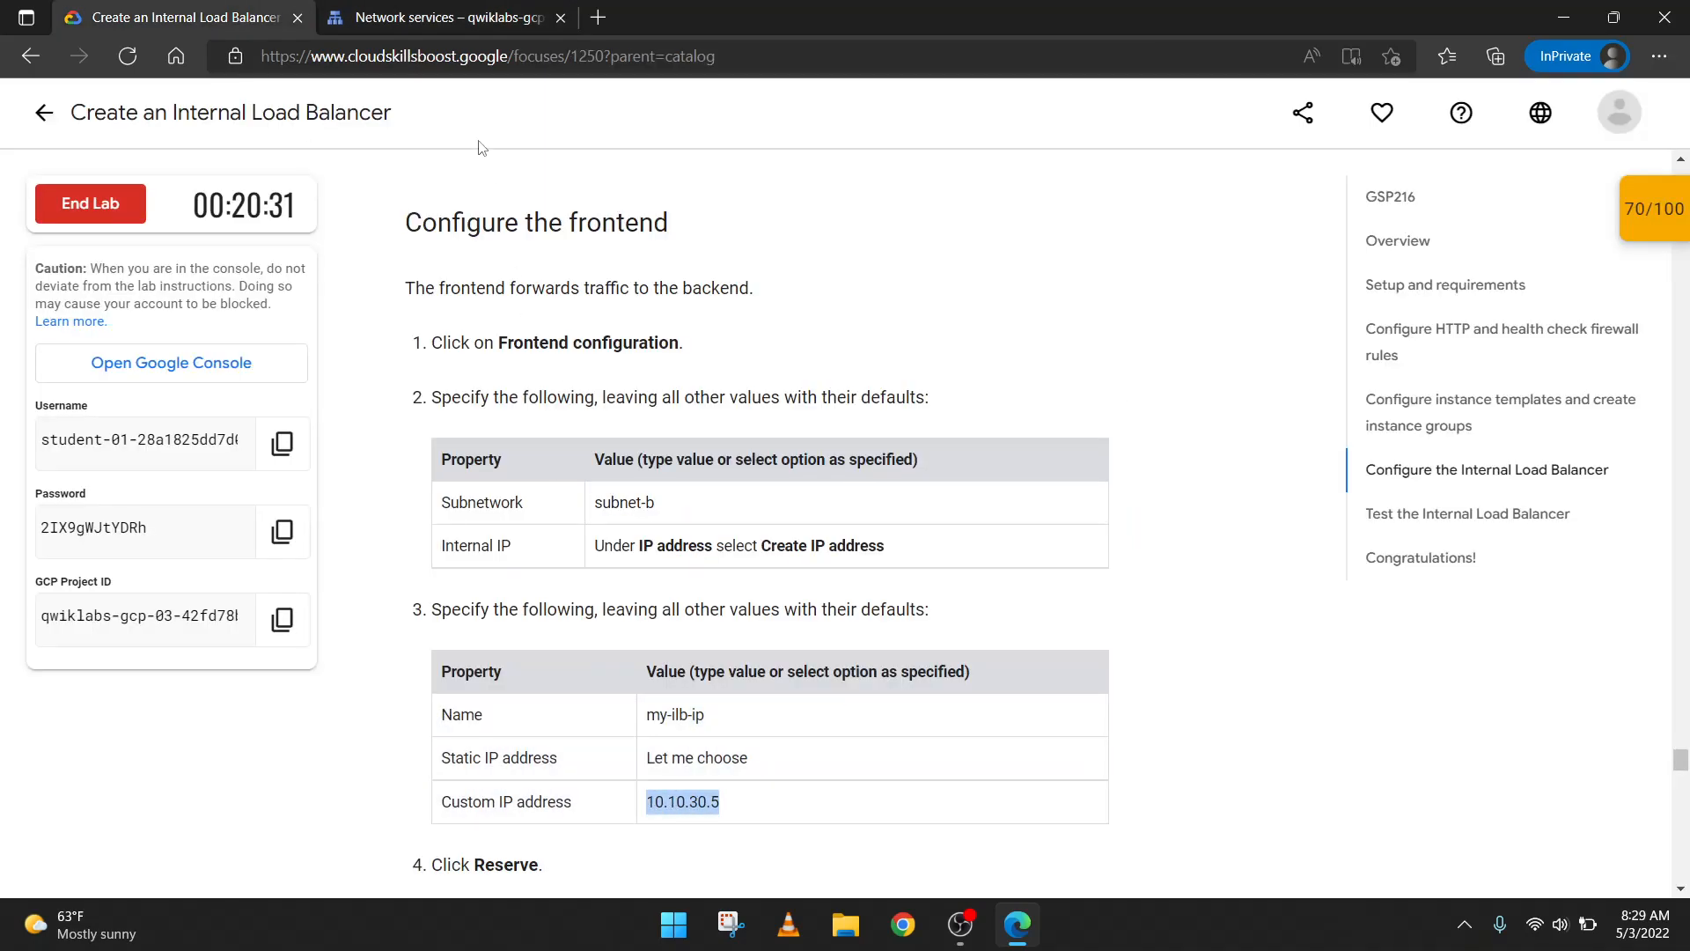
pyautogui.click(449, 18)
pyautogui.click(676, 610)
pyautogui.hotkey('ctrl', 'v')
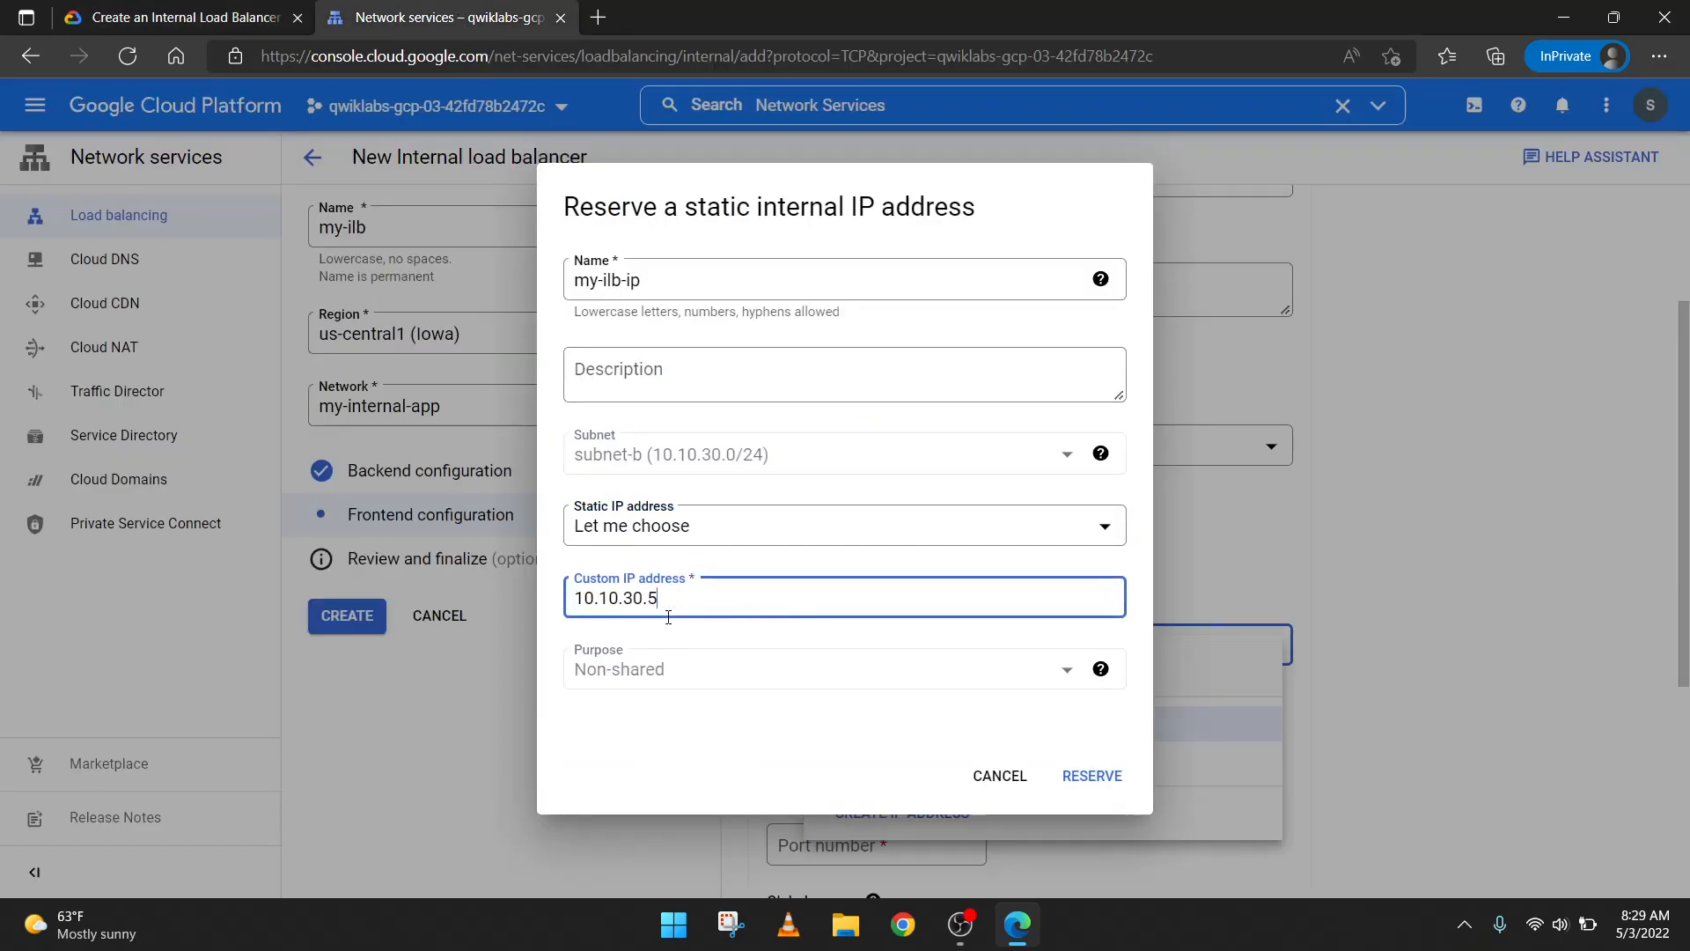
# Step: Check the my-ilb-ip settings against the lab instructions and reserve the static address
pyautogui.click(176, 17)
pyautogui.scroll(-1, 761, 691)
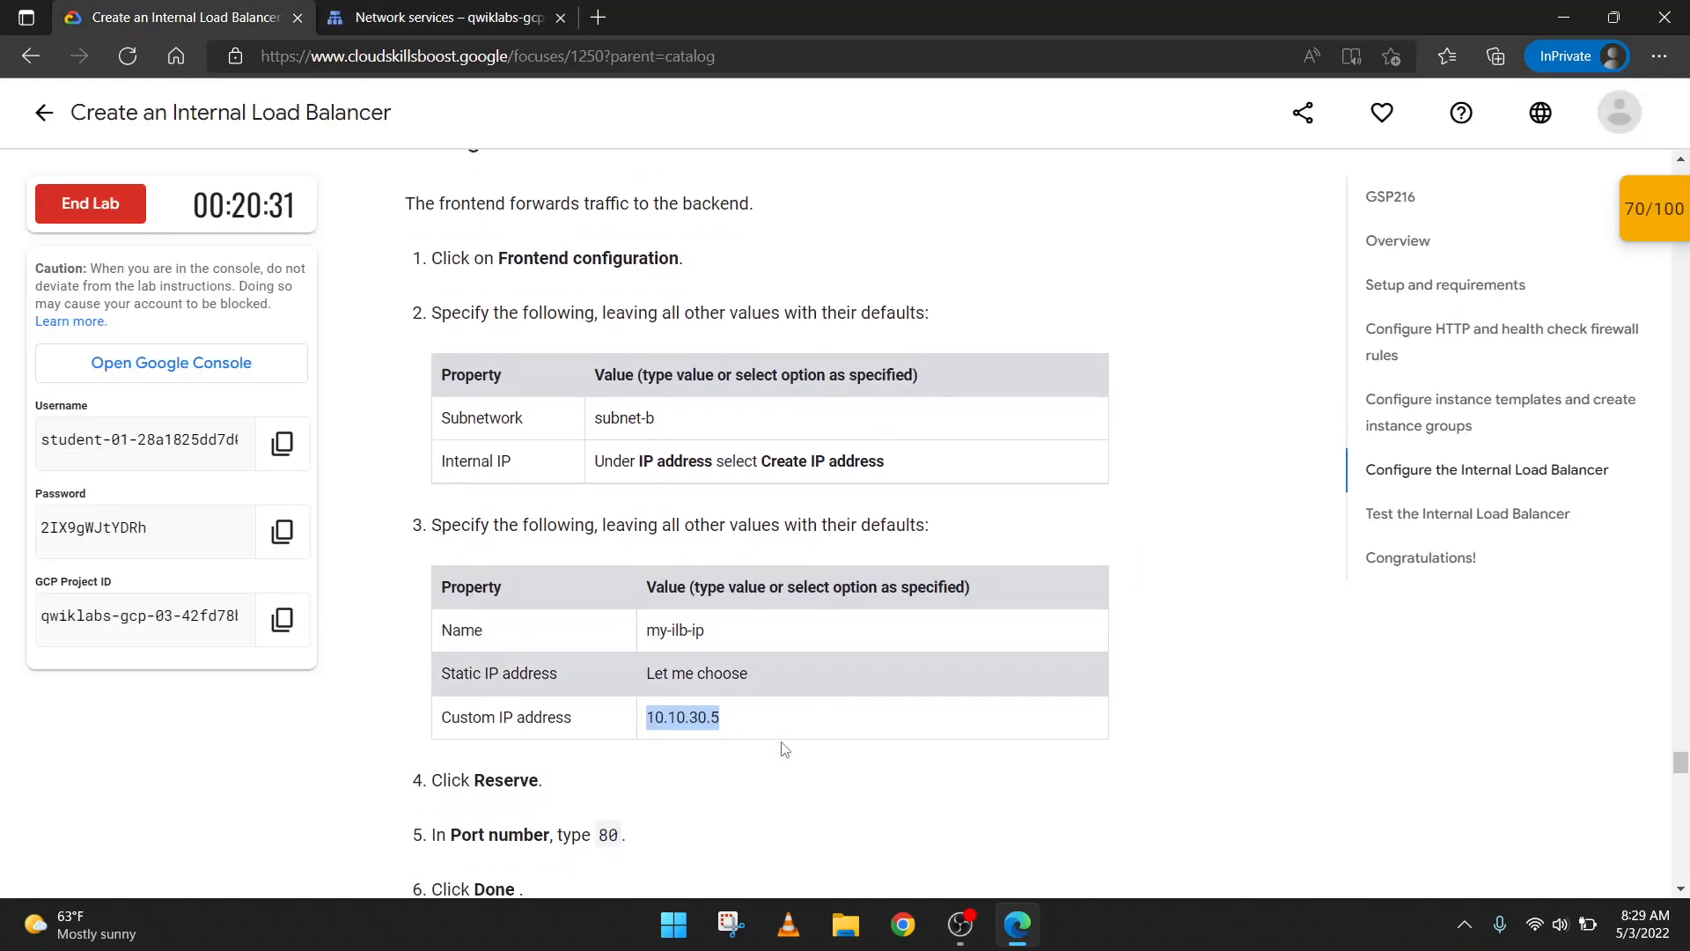
pyautogui.click(471, 11)
pyautogui.click(176, 10)
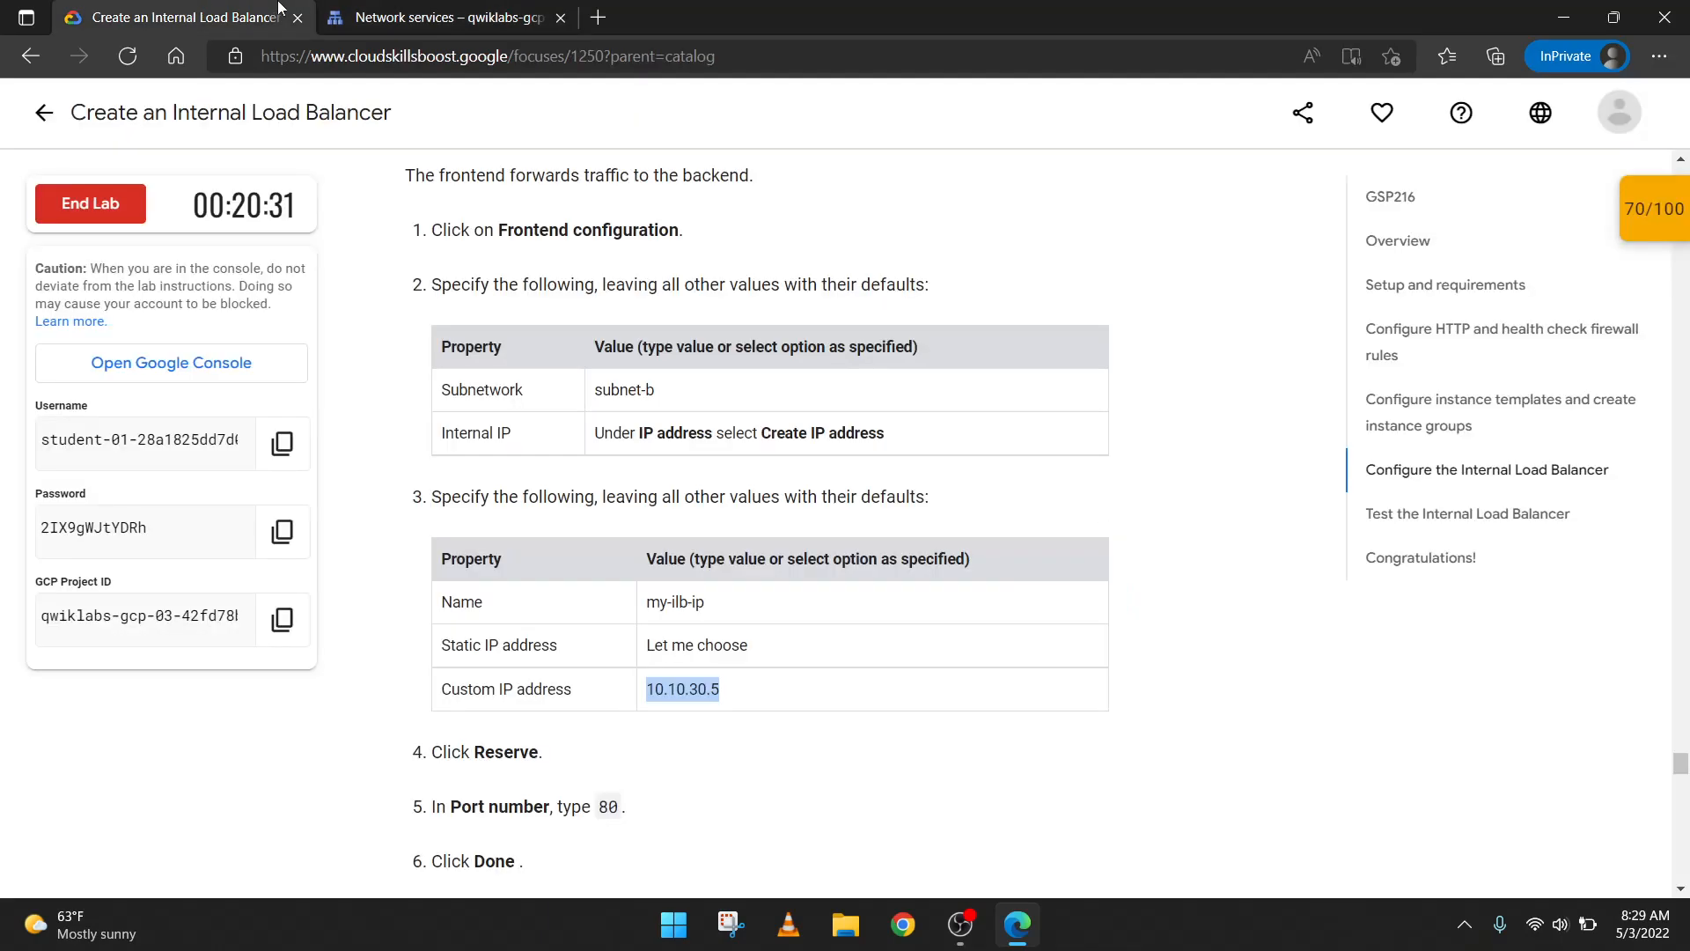
pyautogui.click(445, 18)
pyautogui.click(1088, 777)
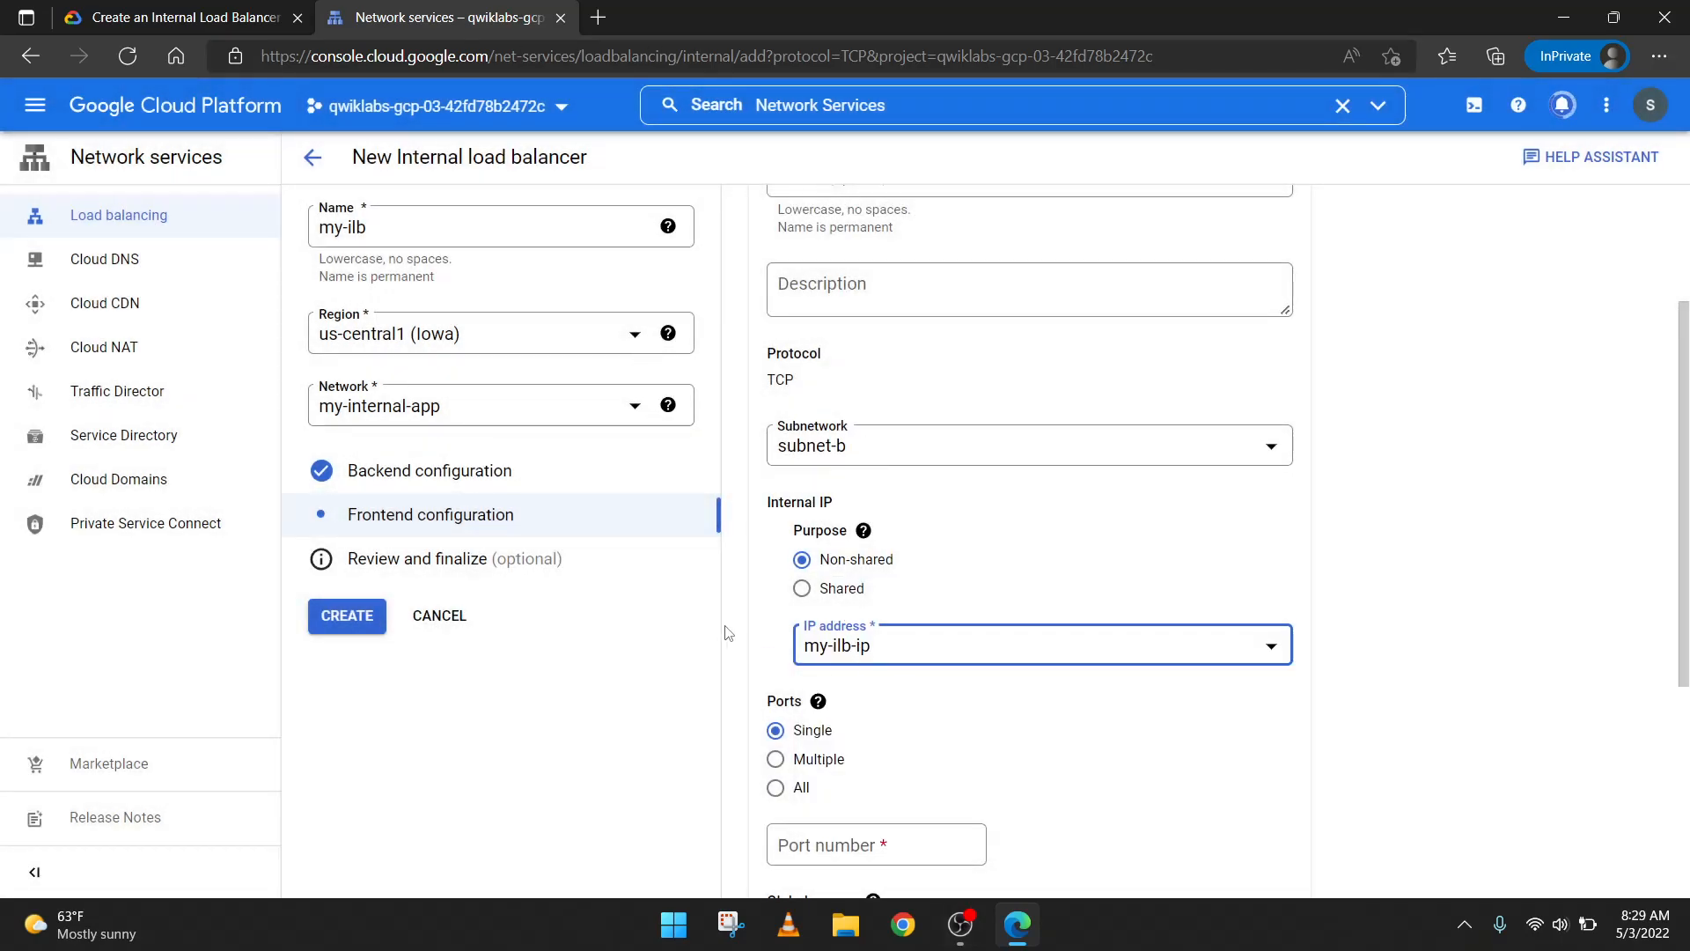
# Step: Set the frontend's port number to 80 per the lab instructions and complete the frontend configuration
pyautogui.click(234, 10)
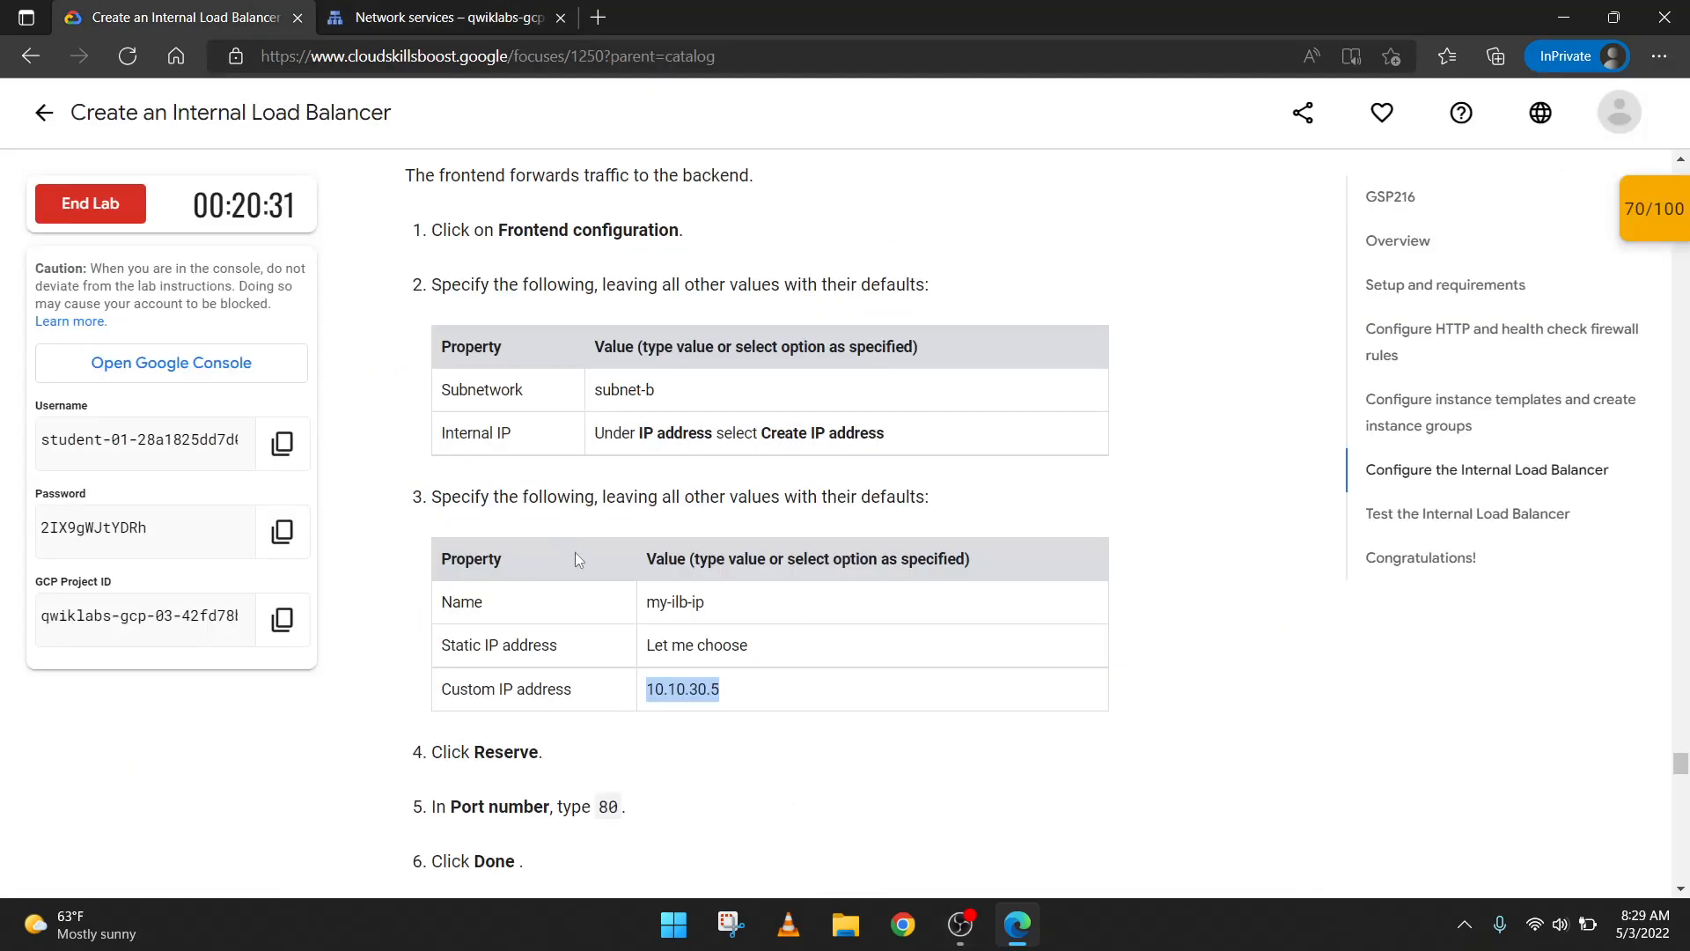
pyautogui.click(457, 11)
pyautogui.click(810, 843)
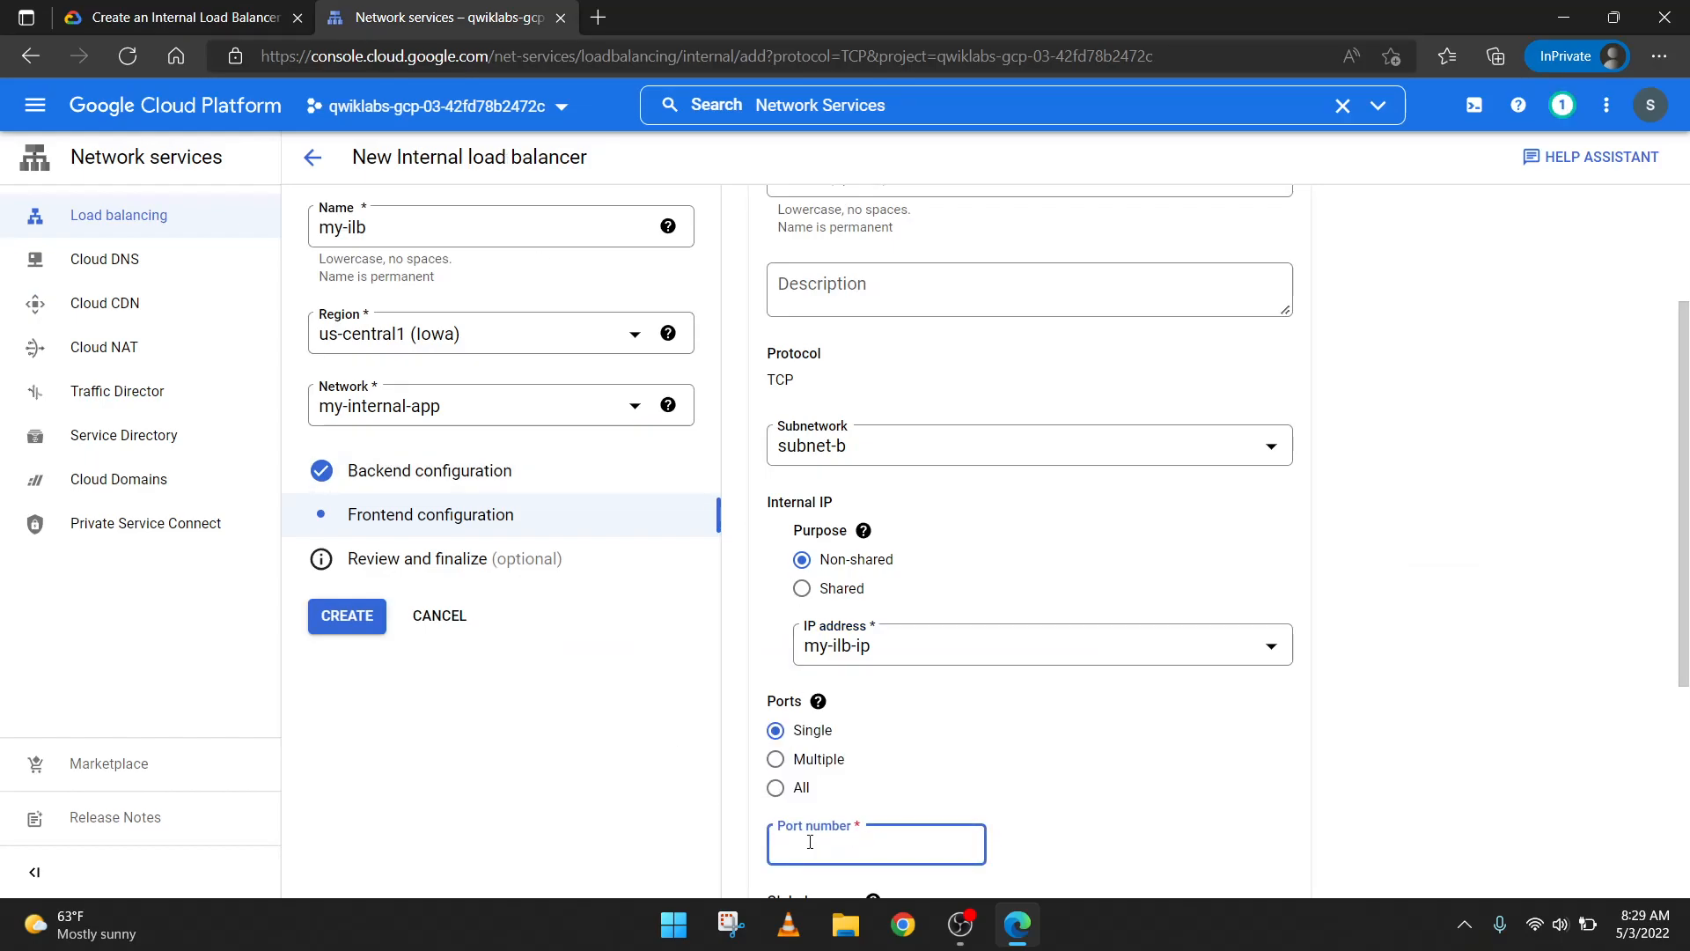
pyautogui.write('80')
pyautogui.scroll(-3, 810, 842)
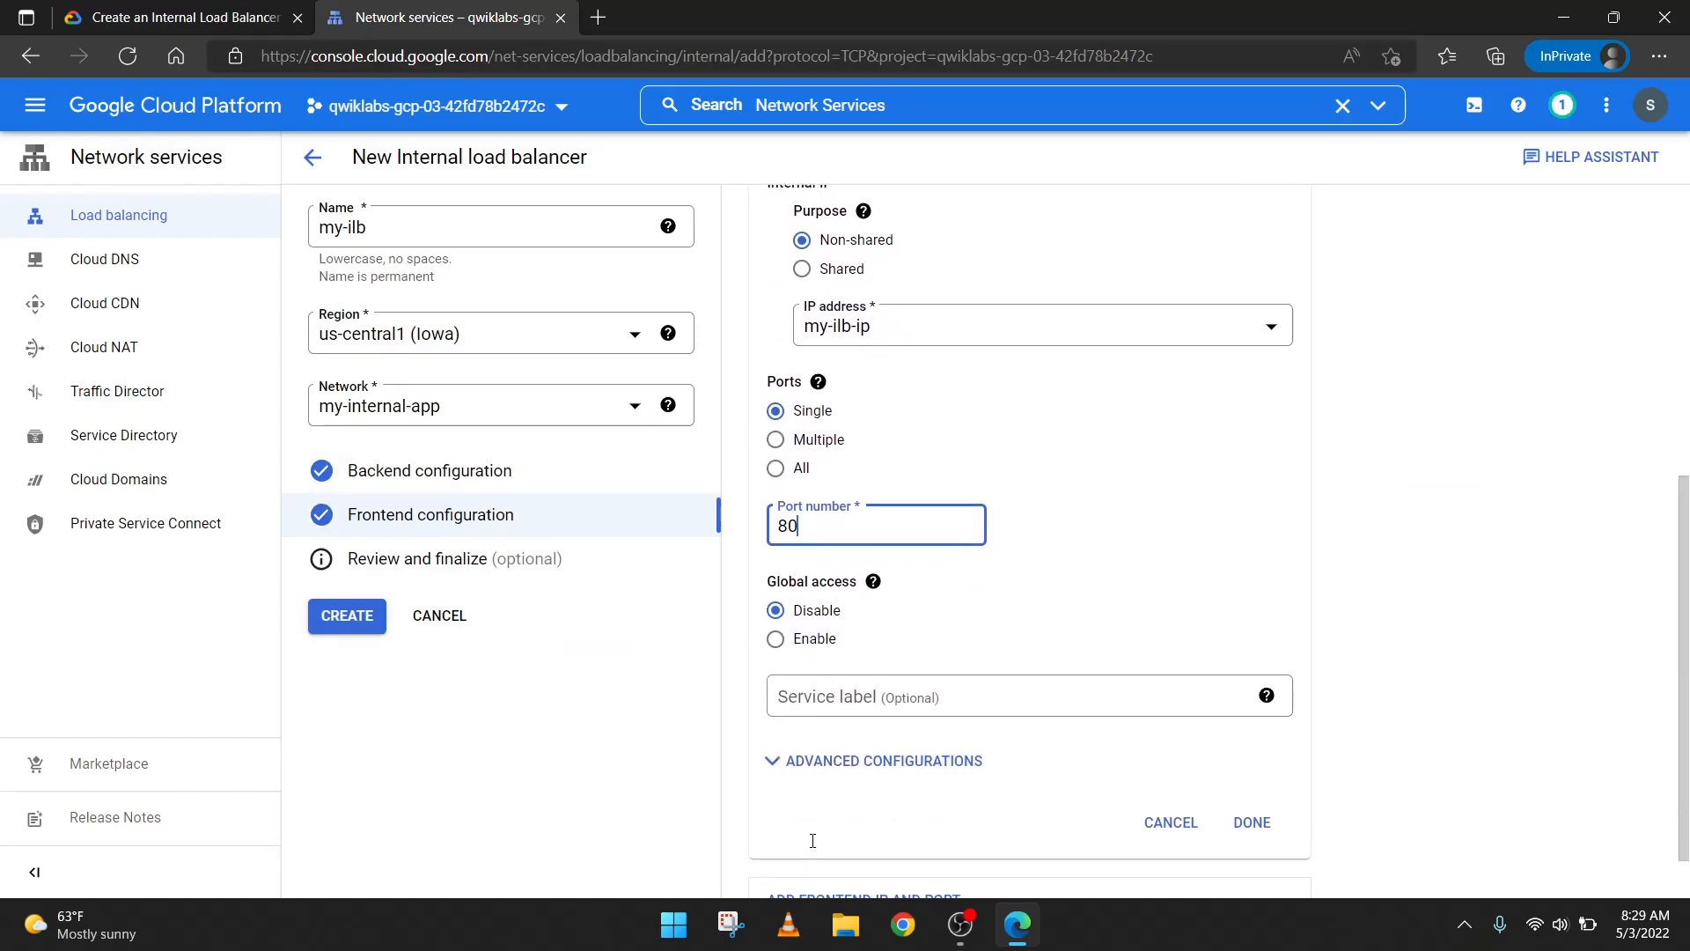
pyautogui.click(132, 16)
pyautogui.scroll(-1, 669, 528)
pyautogui.click(436, 16)
# Step: Consult the lab's review and create instructions, and create the my-ilb load balancer
pyautogui.click(185, 16)
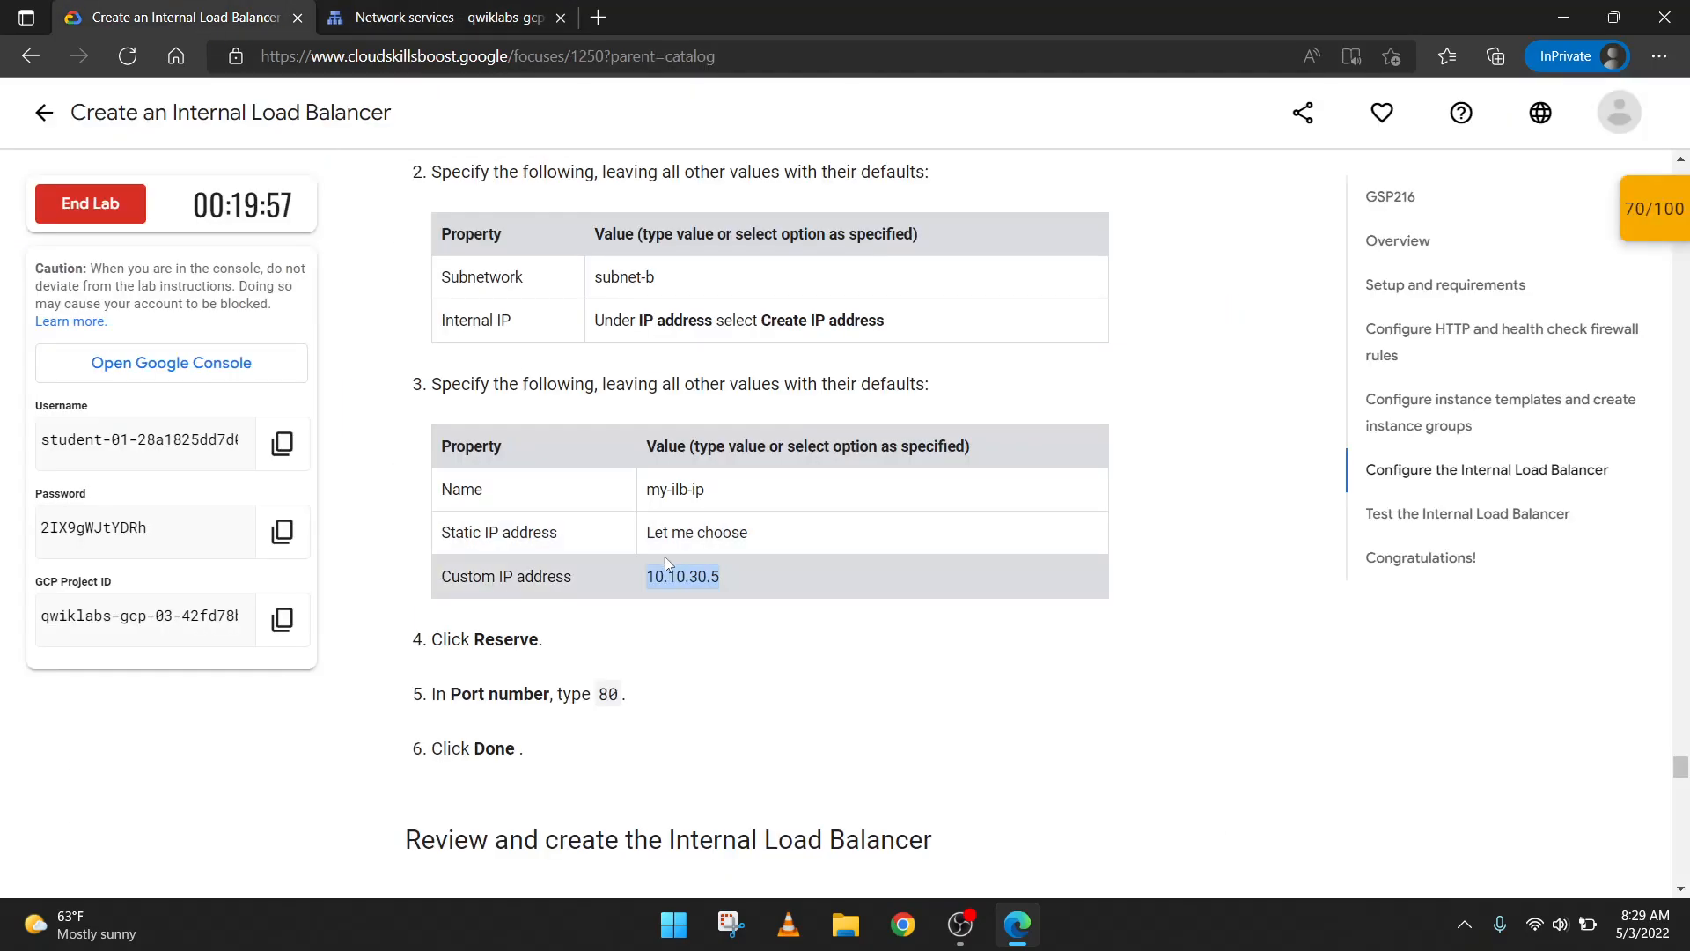
pyautogui.scroll(-5, 664, 564)
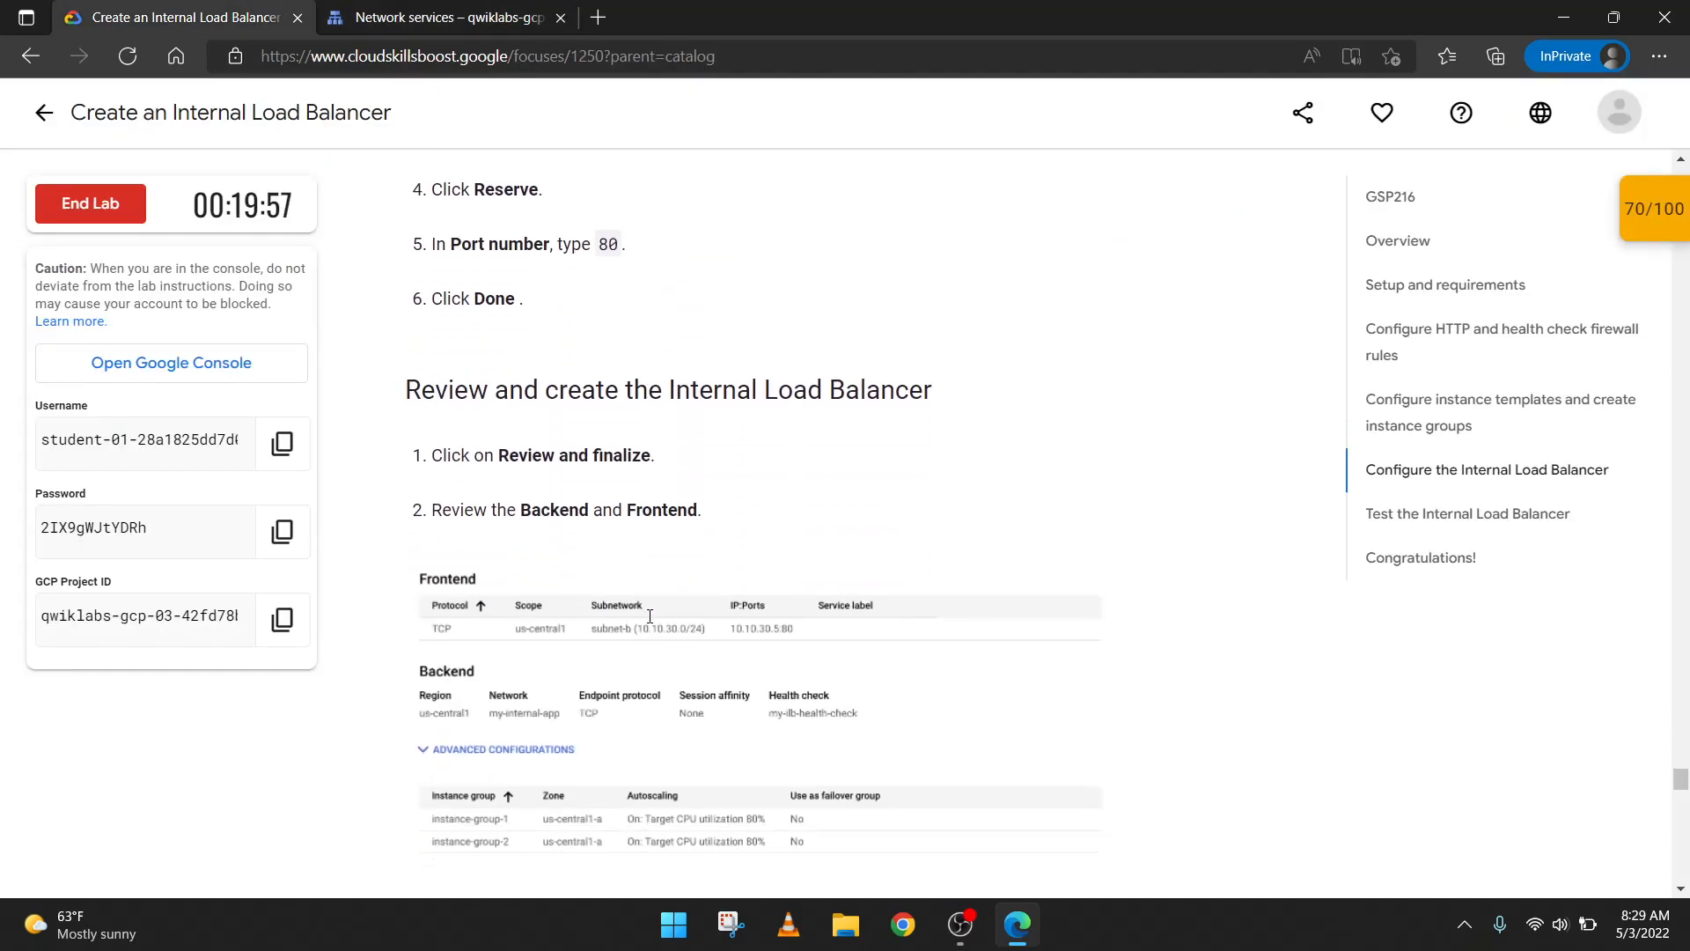
pyautogui.click(410, 8)
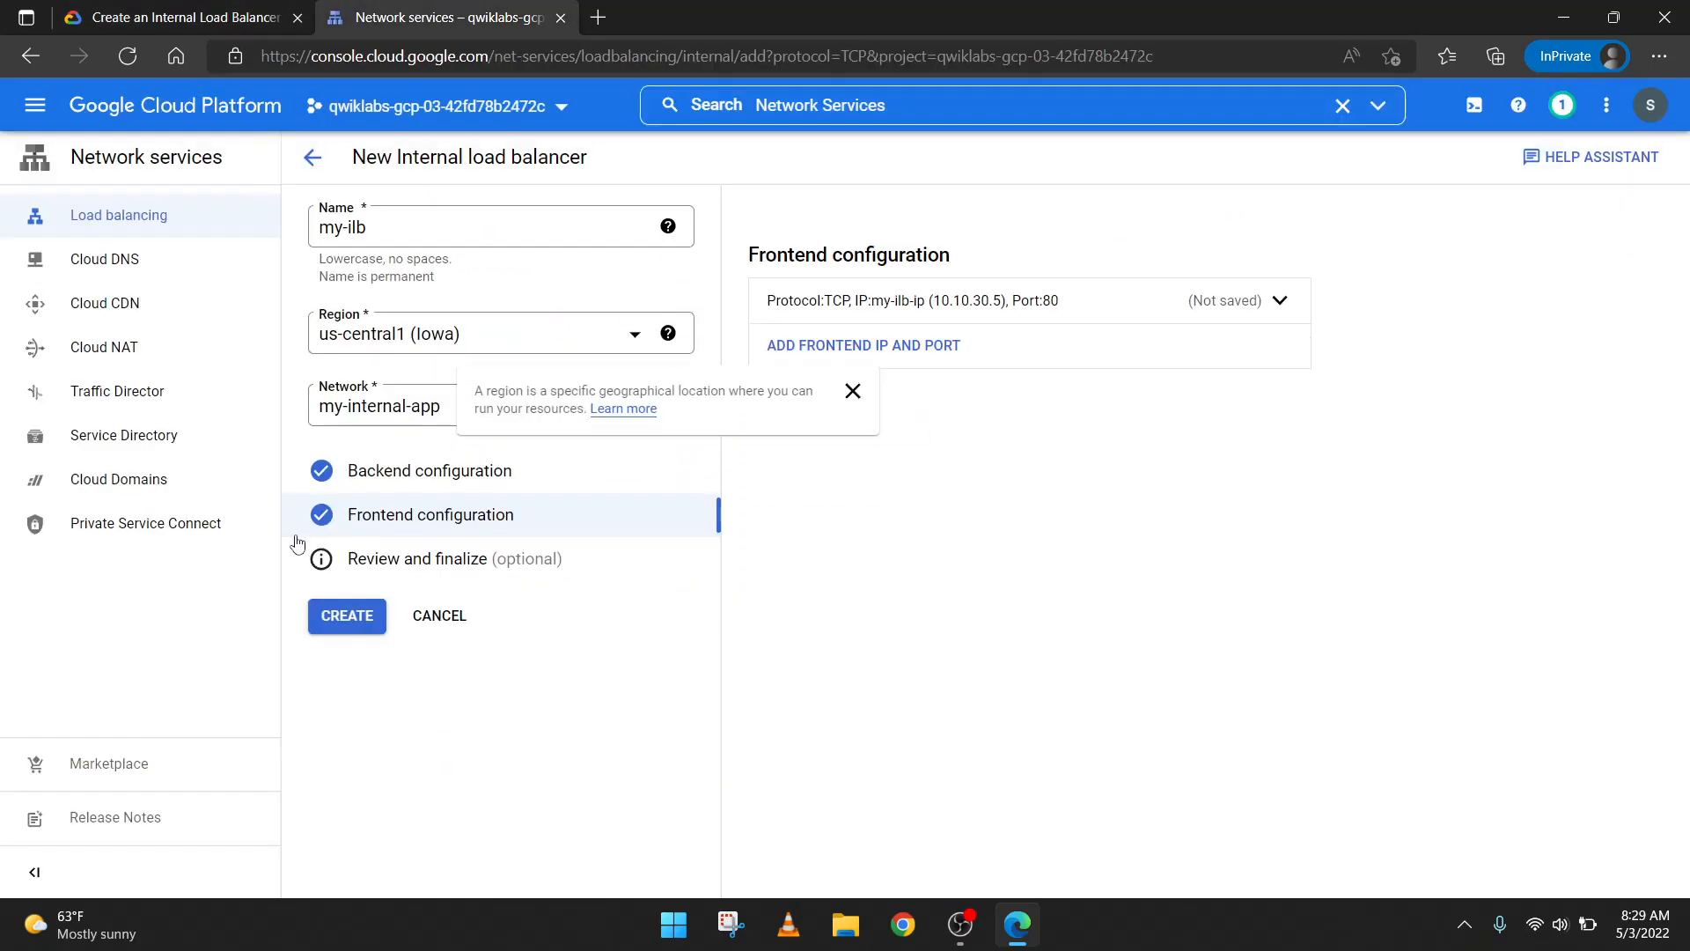
pyautogui.click(352, 619)
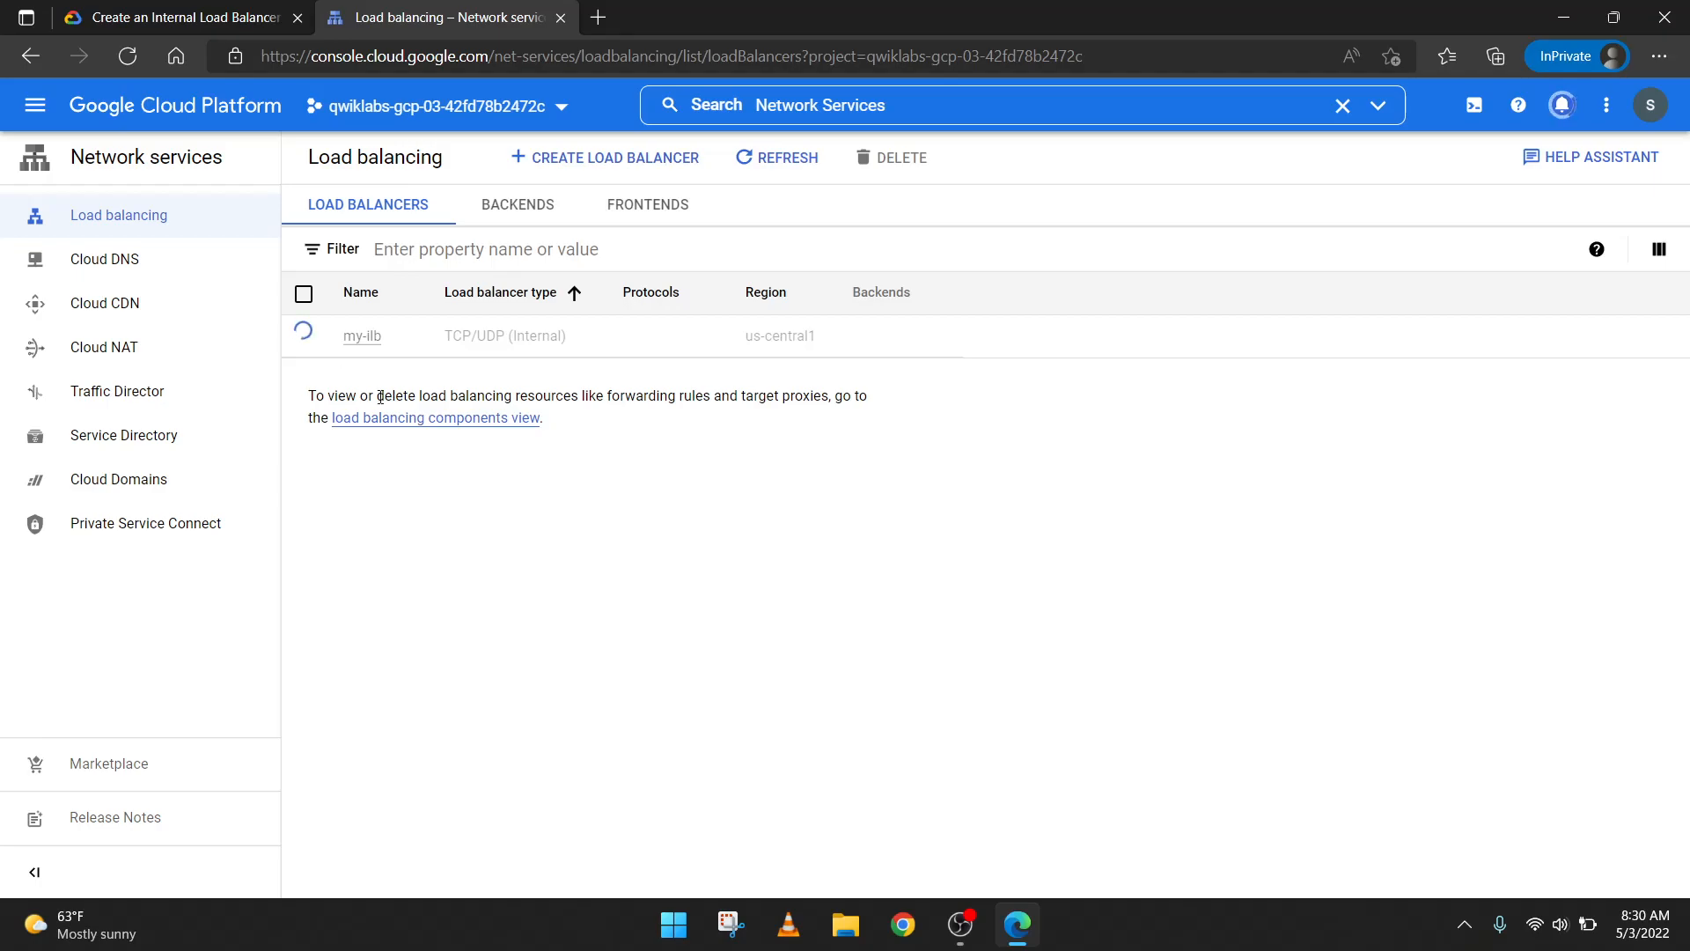
# Step: Monitor the creation of my-ilb in the load balancer list and notifications, and locate the lab's progress check
pyautogui.click(192, 19)
pyautogui.scroll(-9, 568, 447)
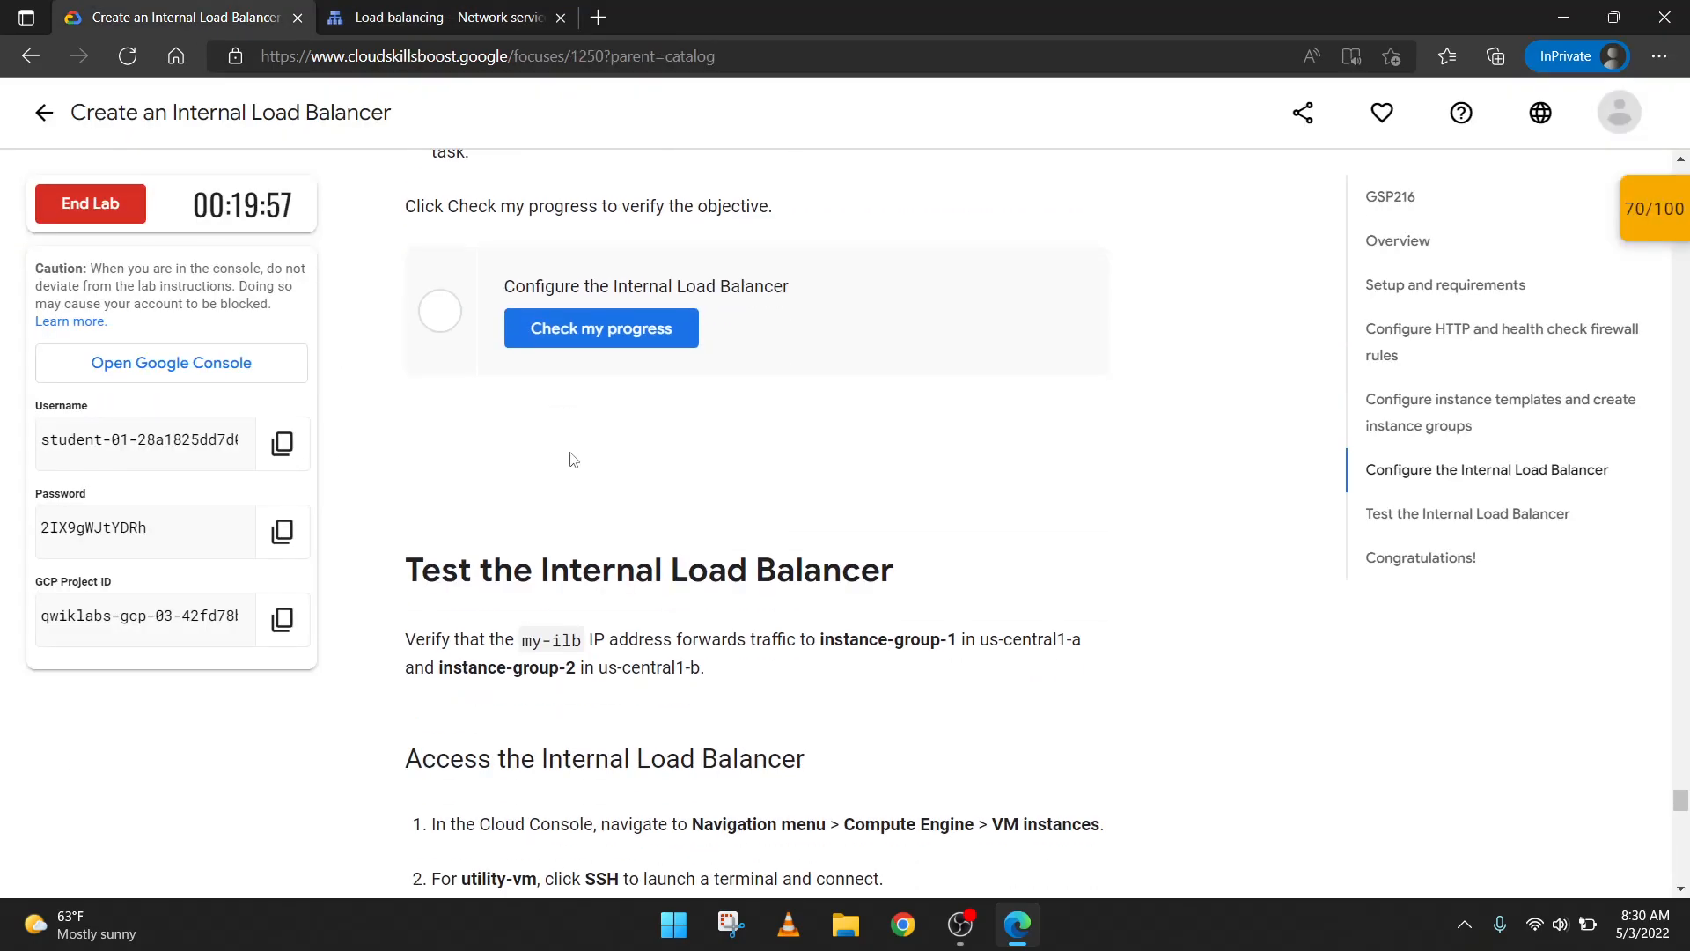
pyautogui.click(432, 17)
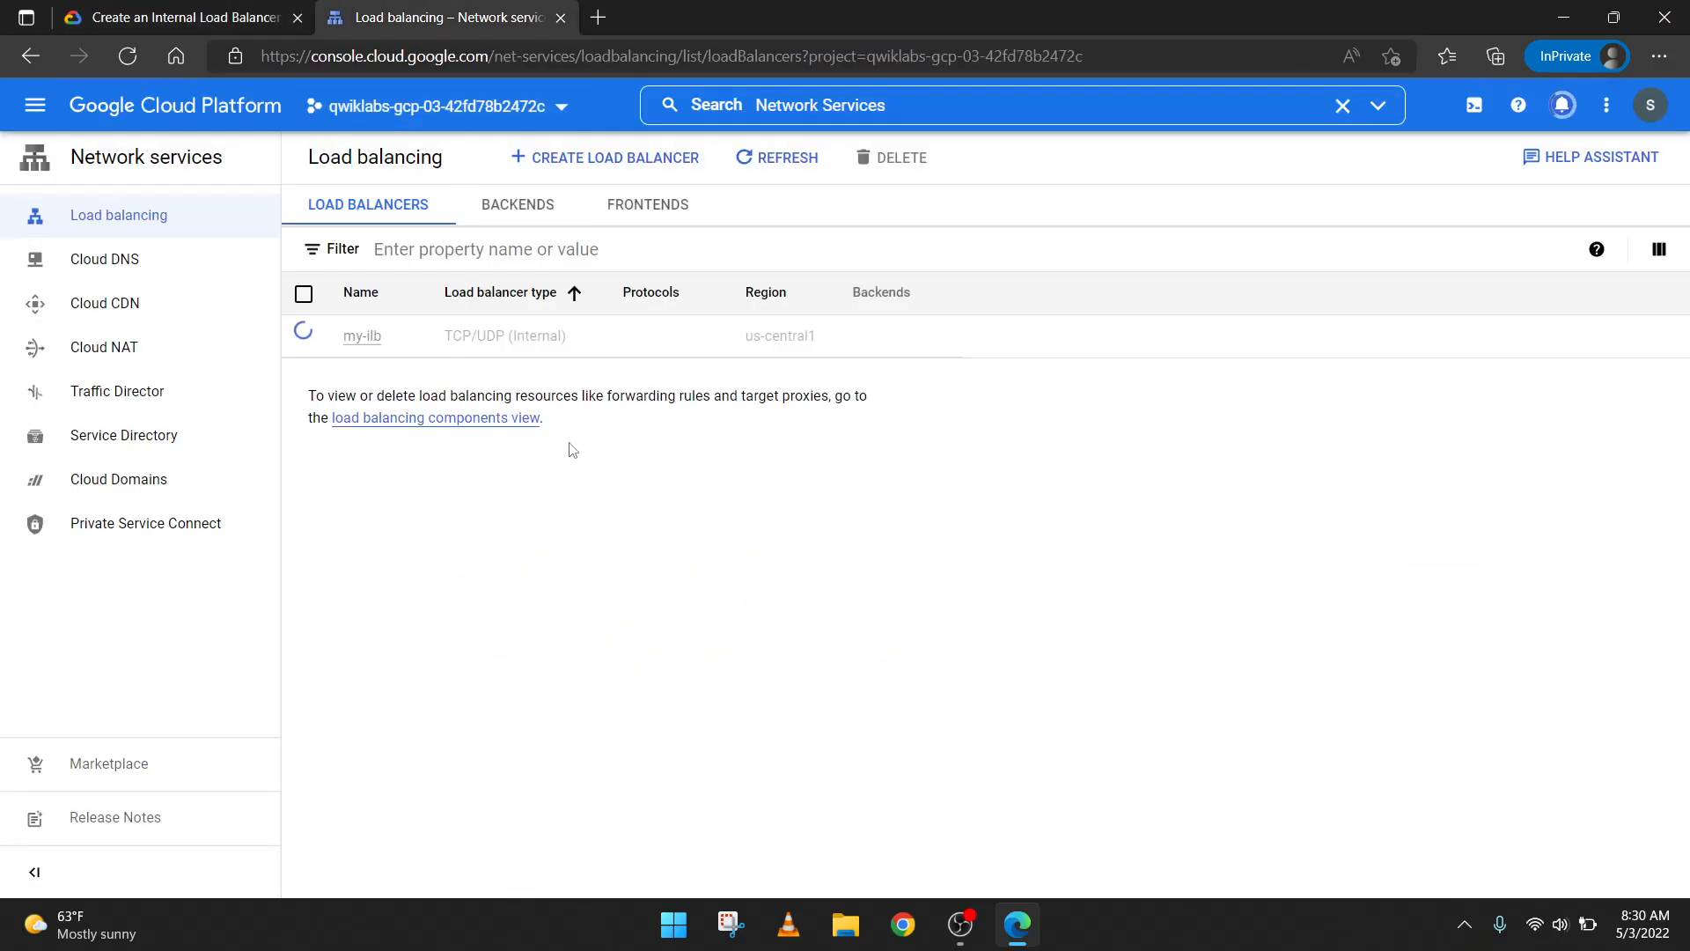
pyautogui.click(1563, 105)
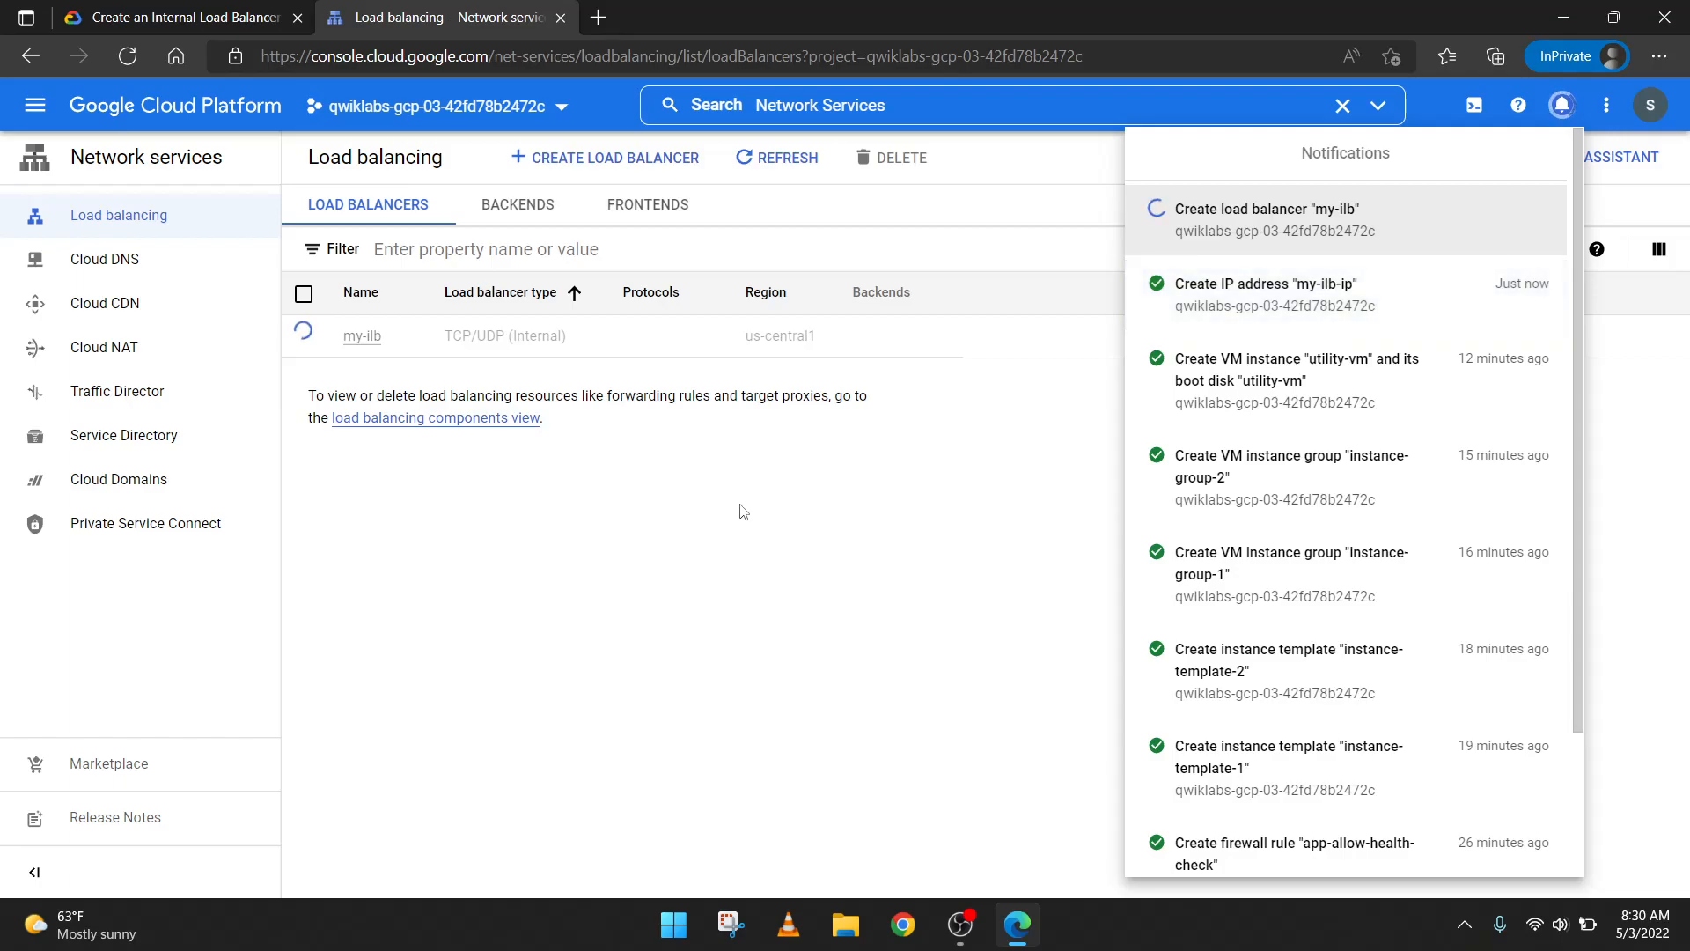
pyautogui.click(617, 653)
pyautogui.click(260, 10)
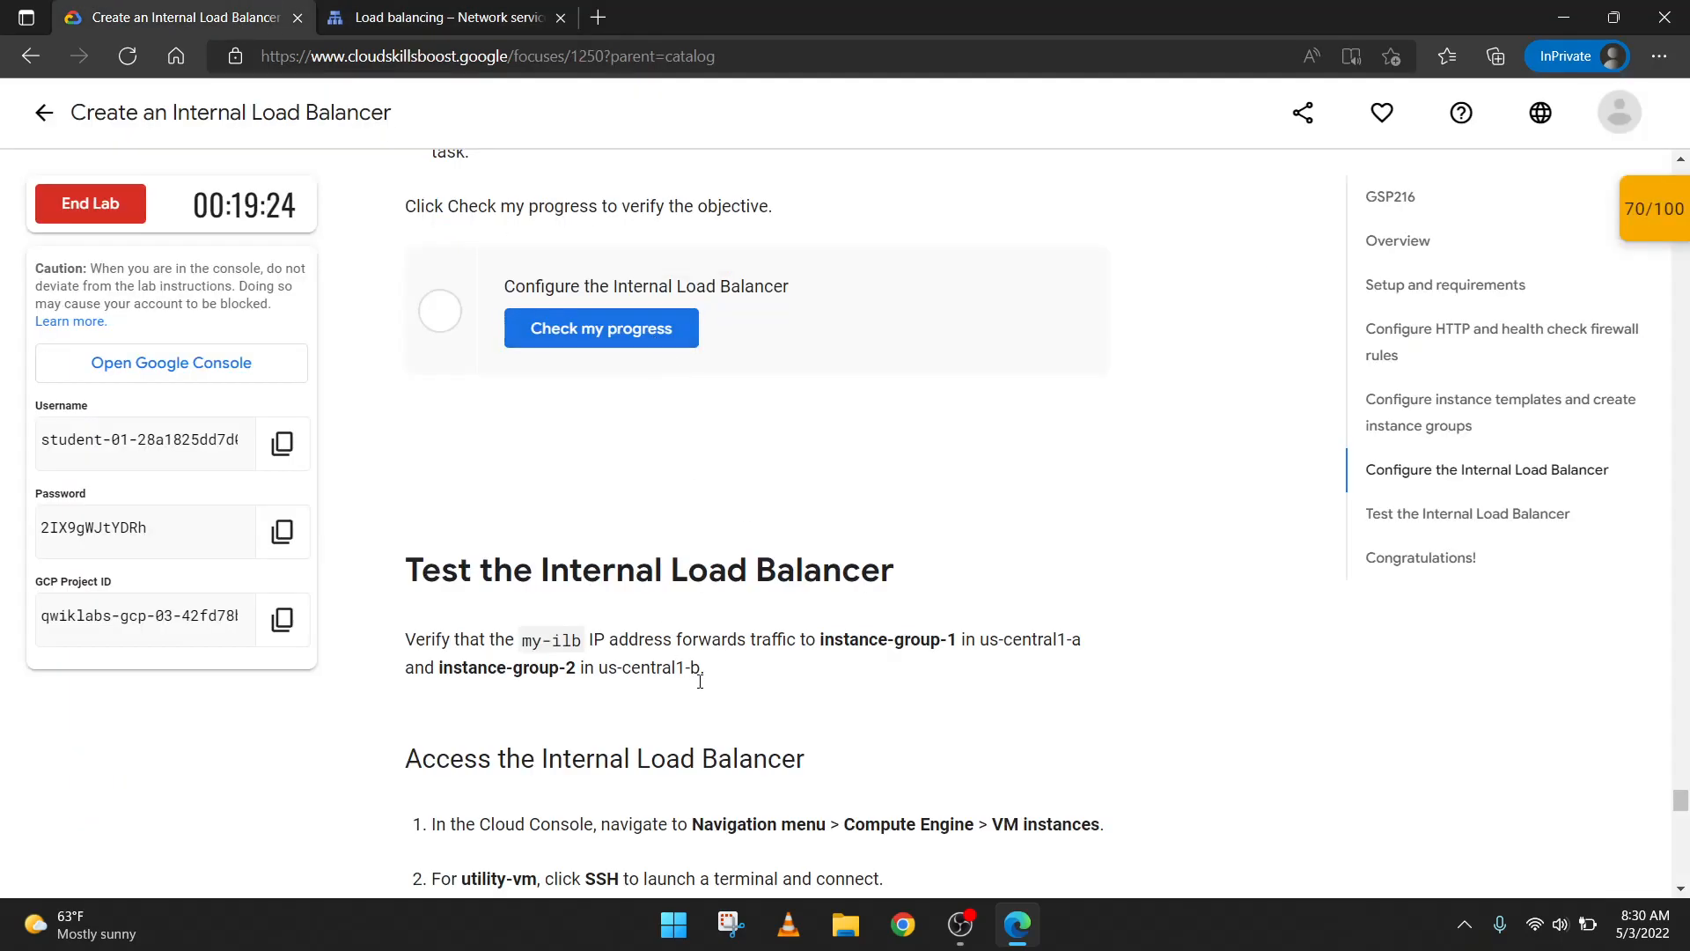
pyautogui.click(473, 10)
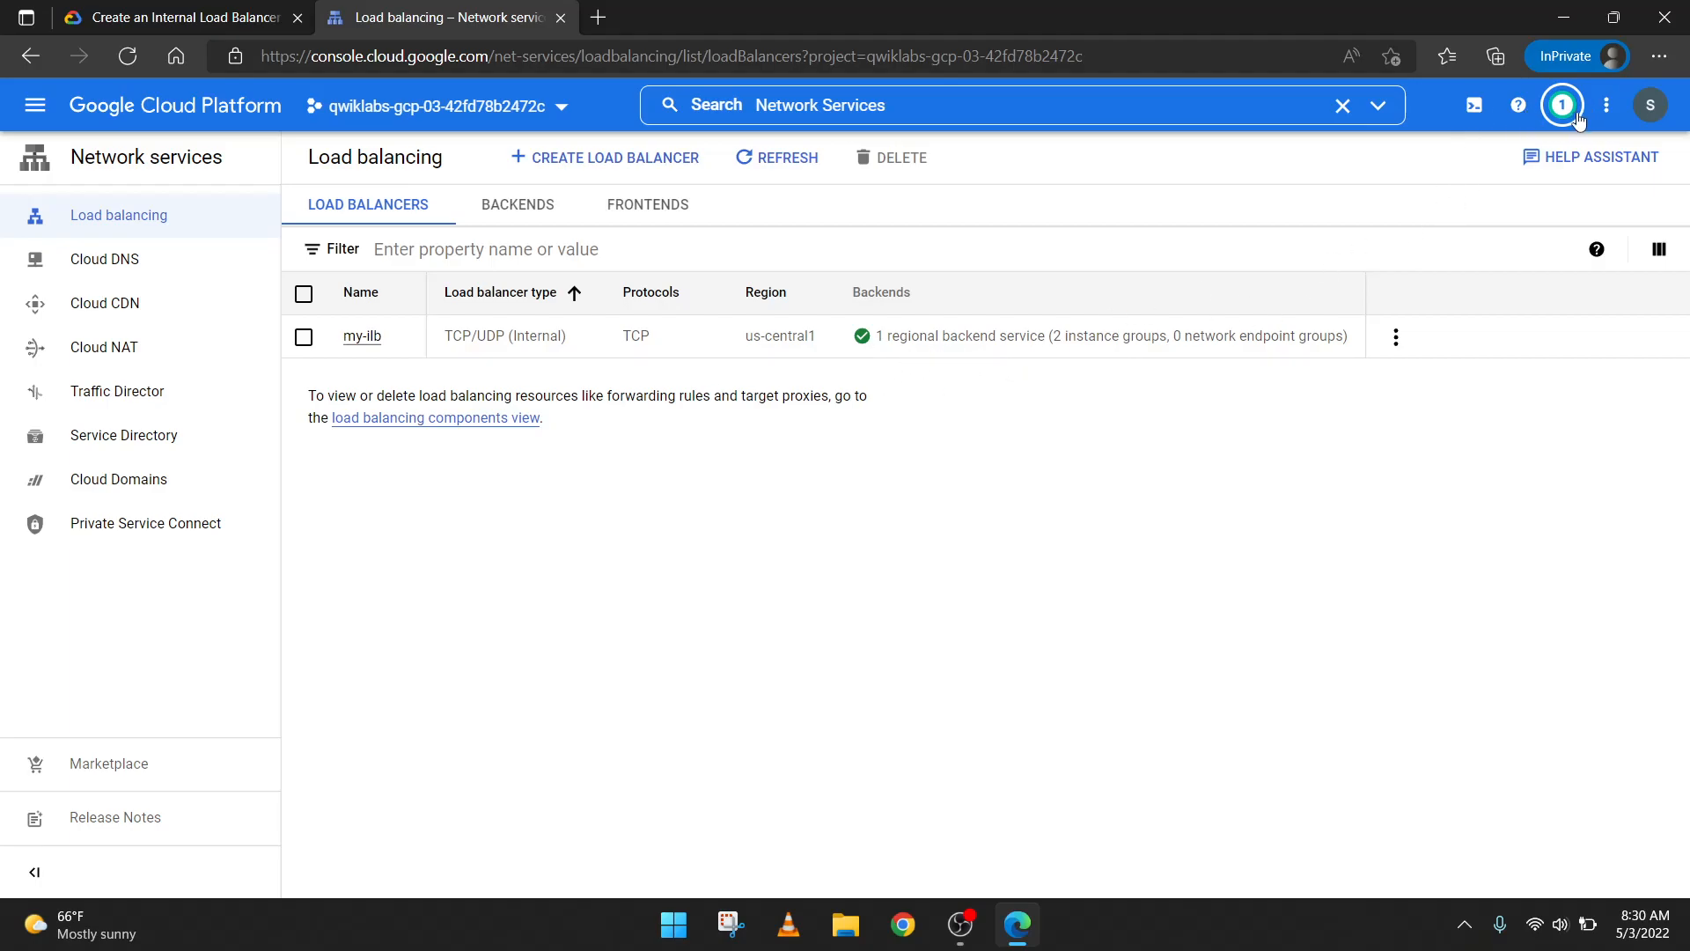
# Step: Run the lab's progress check for Configure the Internal Load Balancer and review the checkpoint scores
pyautogui.click(132, 16)
pyautogui.click(532, 340)
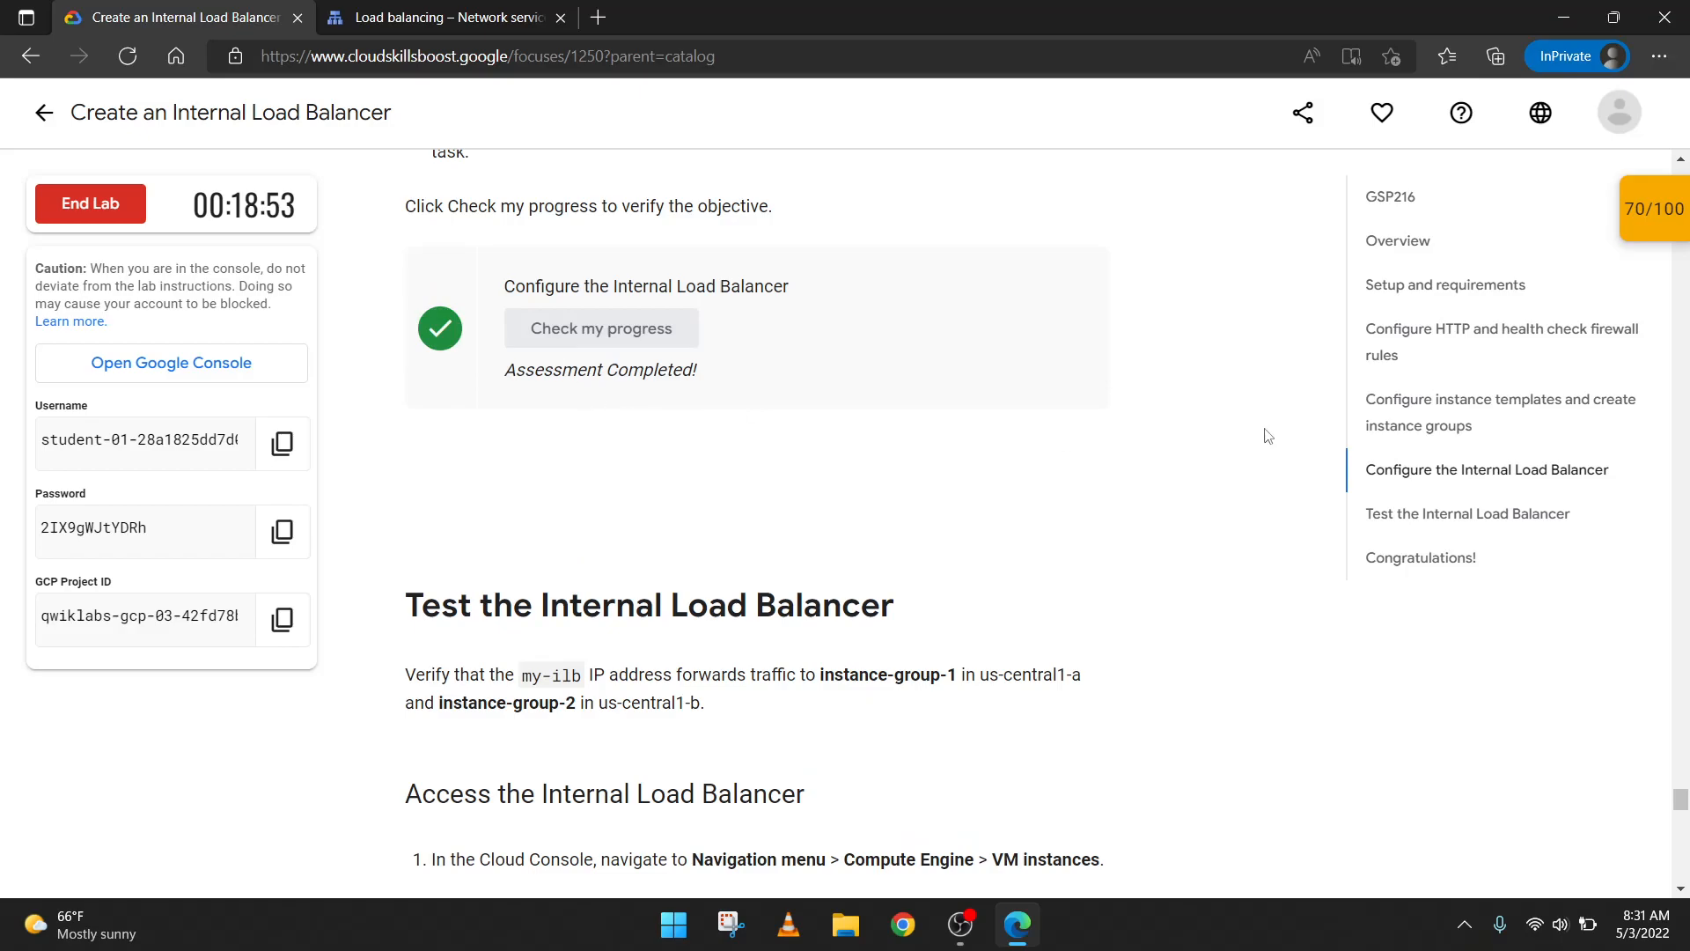
pyautogui.click(1670, 212)
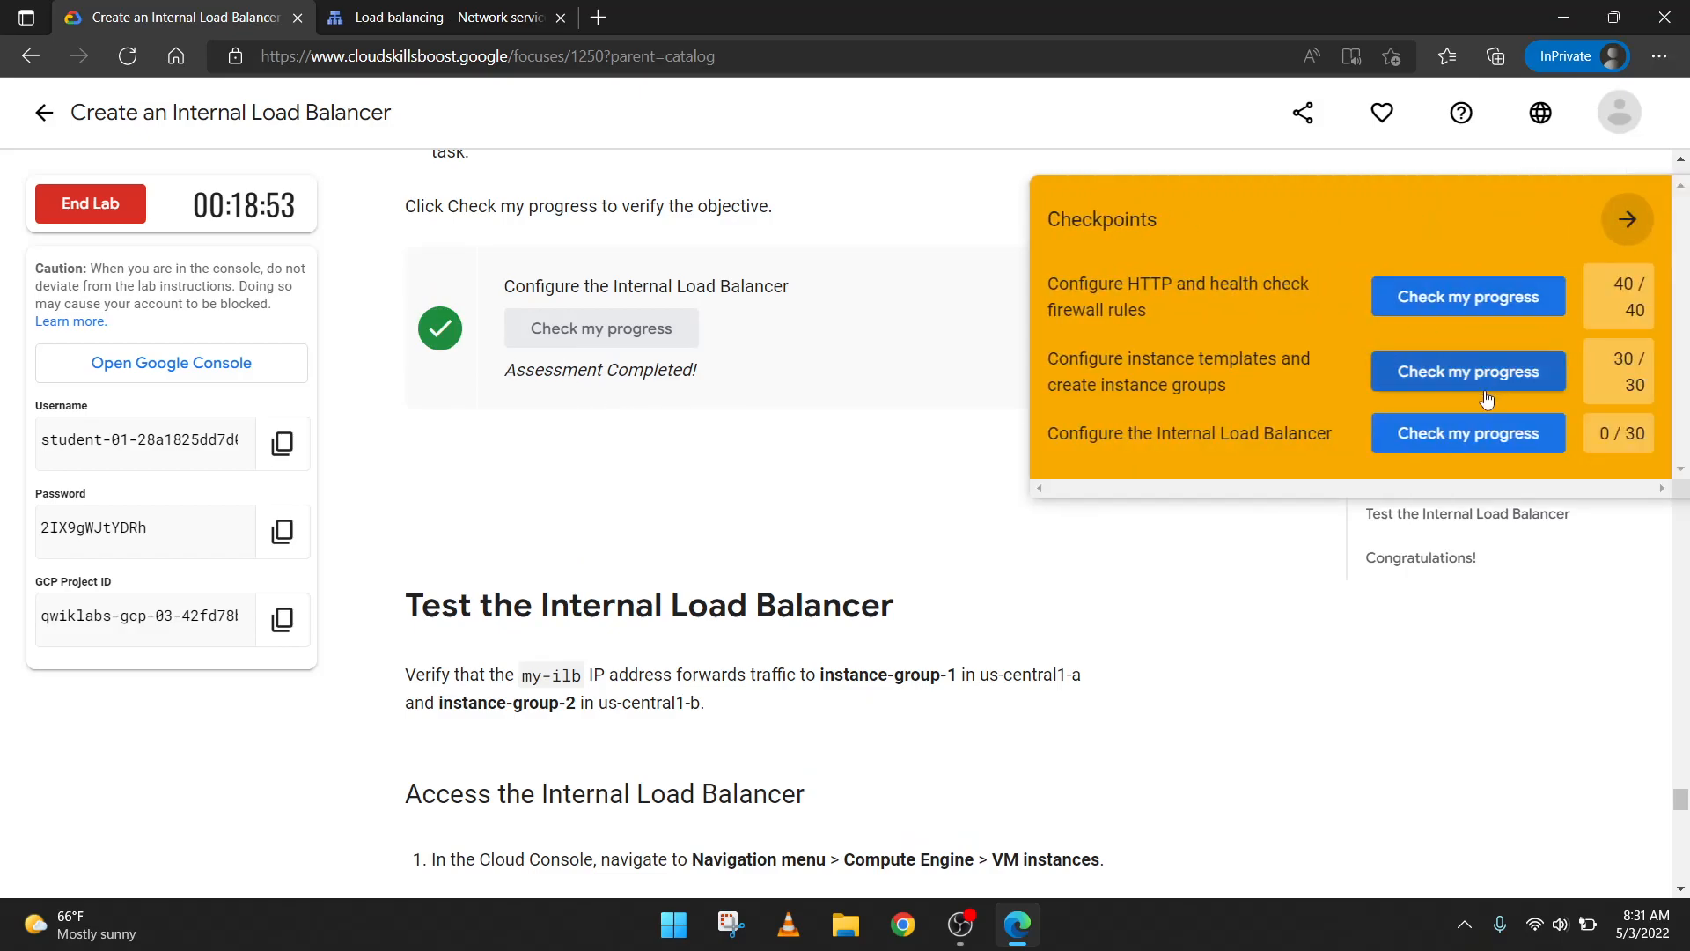
pyautogui.click(1640, 214)
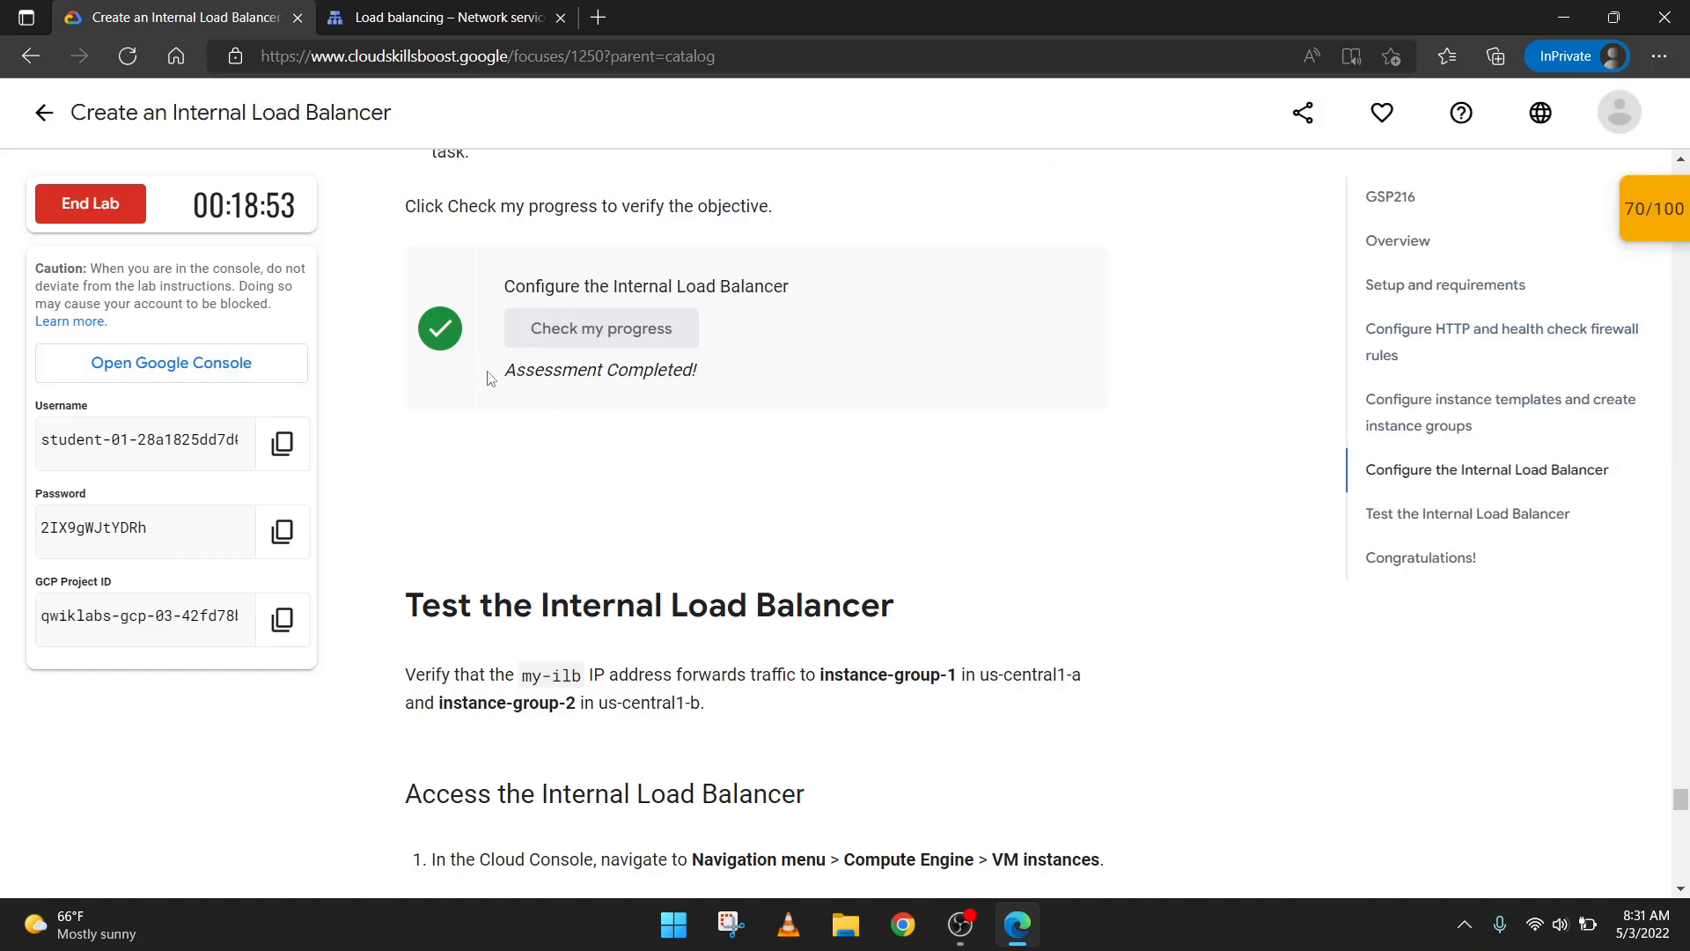
# Step: Recheck the checkpoint scores and read the lab's instructions for testing the internal load balancer
pyautogui.scroll(-4, 491, 378)
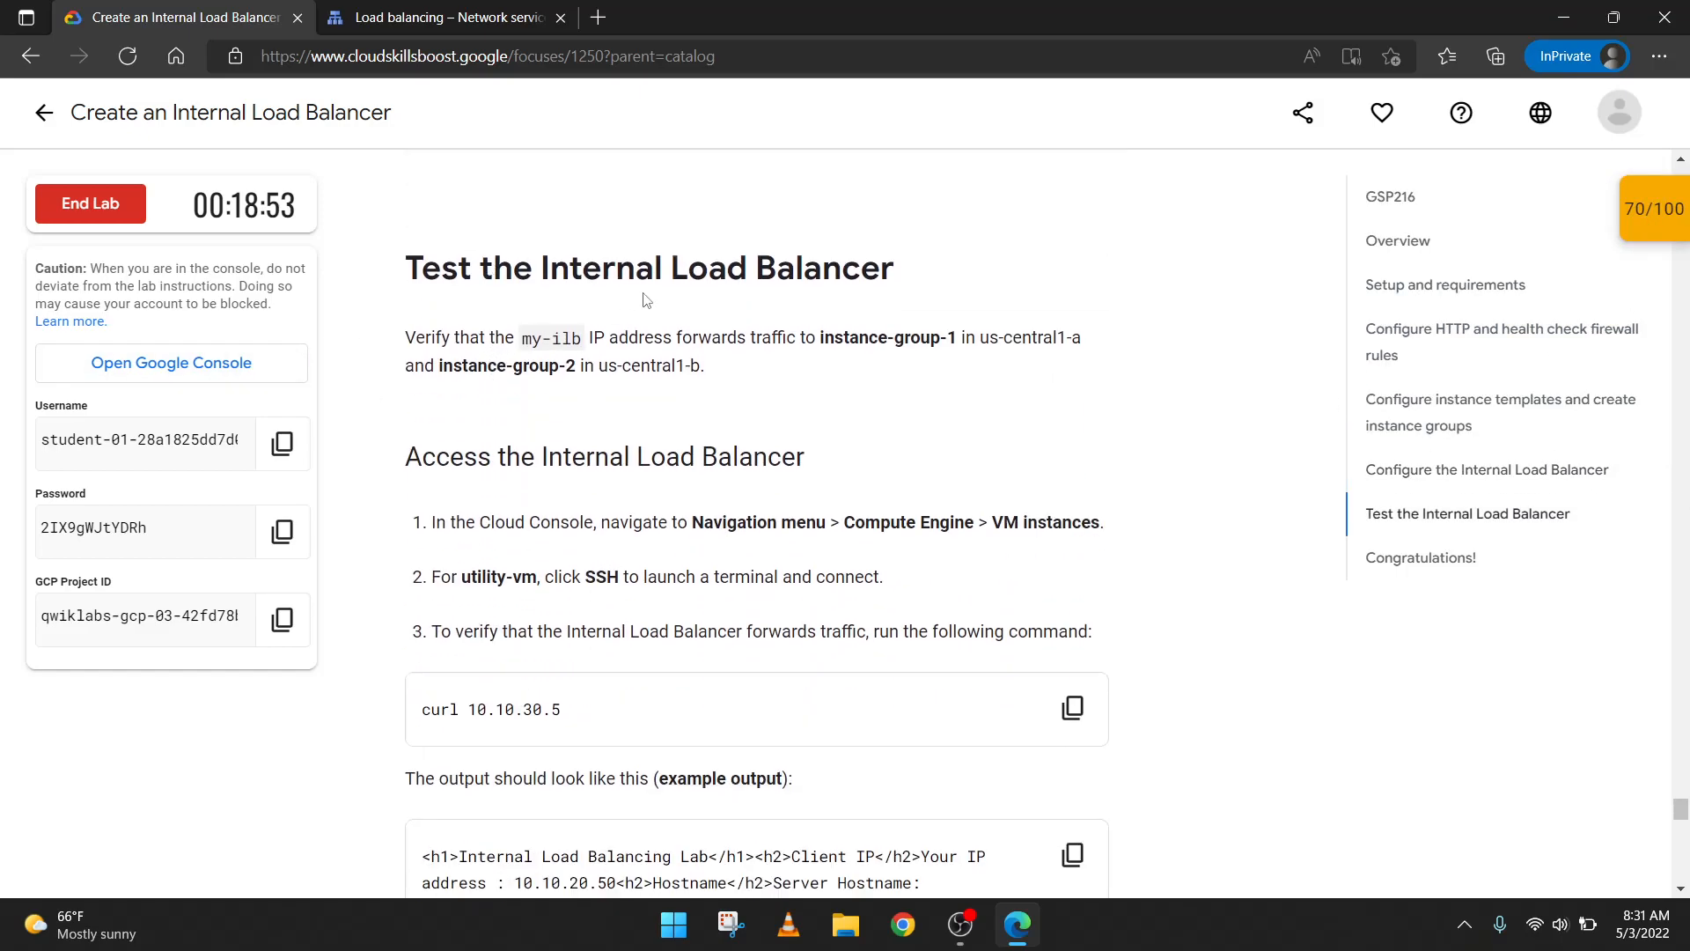
pyautogui.click(1667, 210)
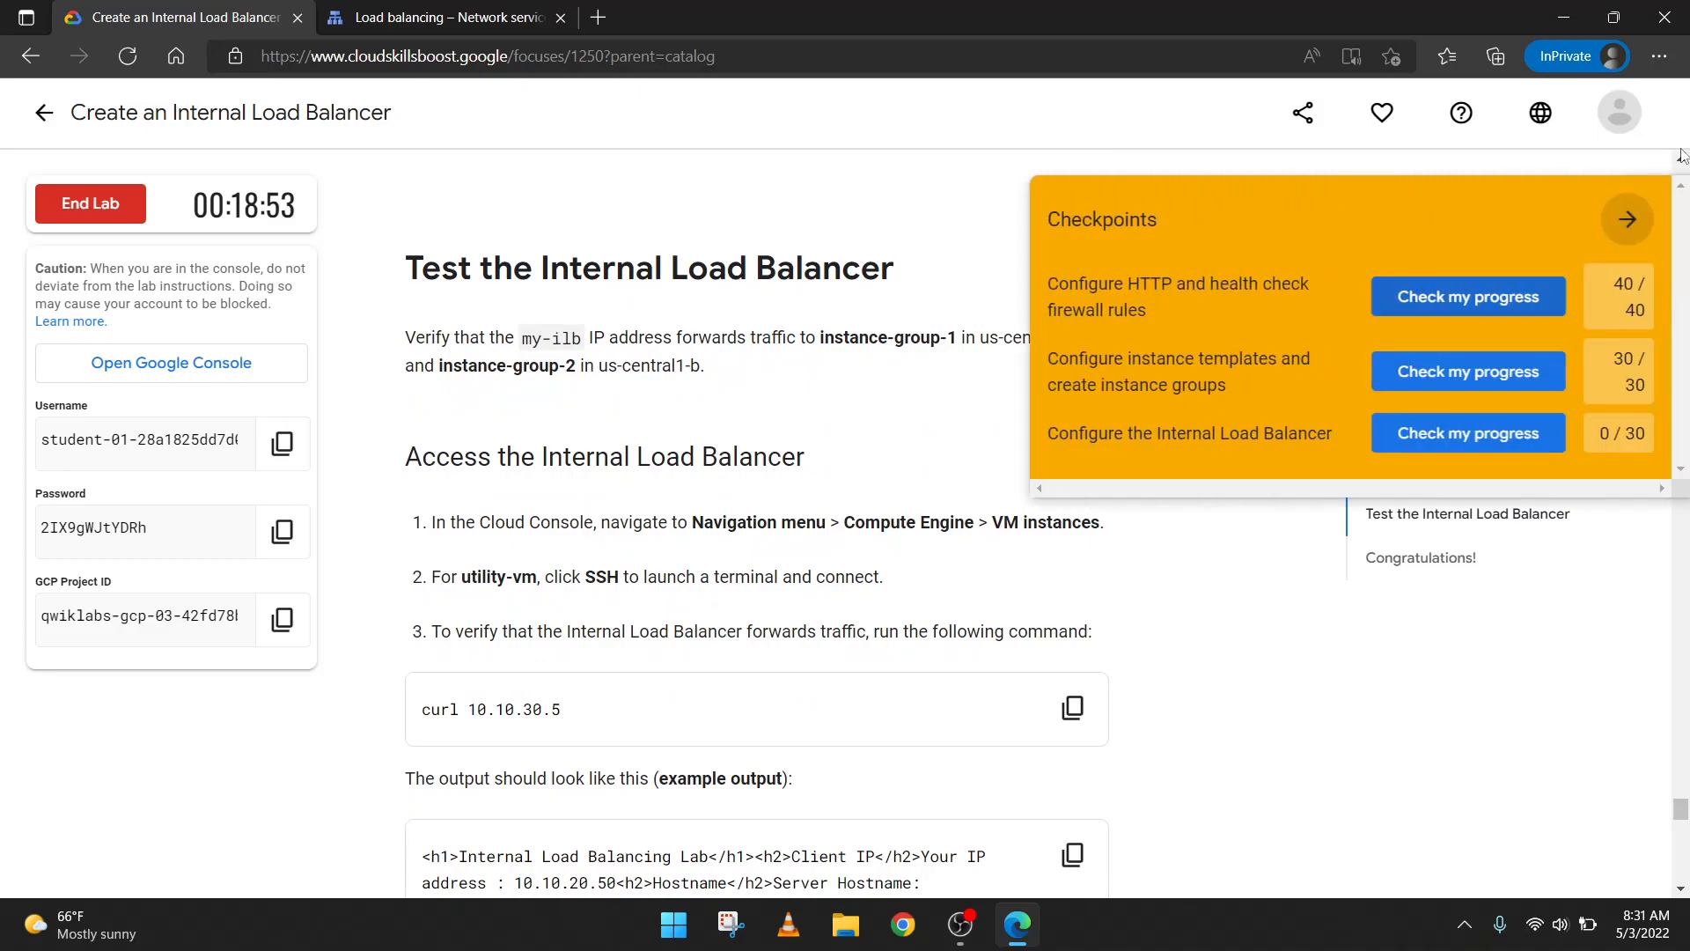
pyautogui.click(1650, 222)
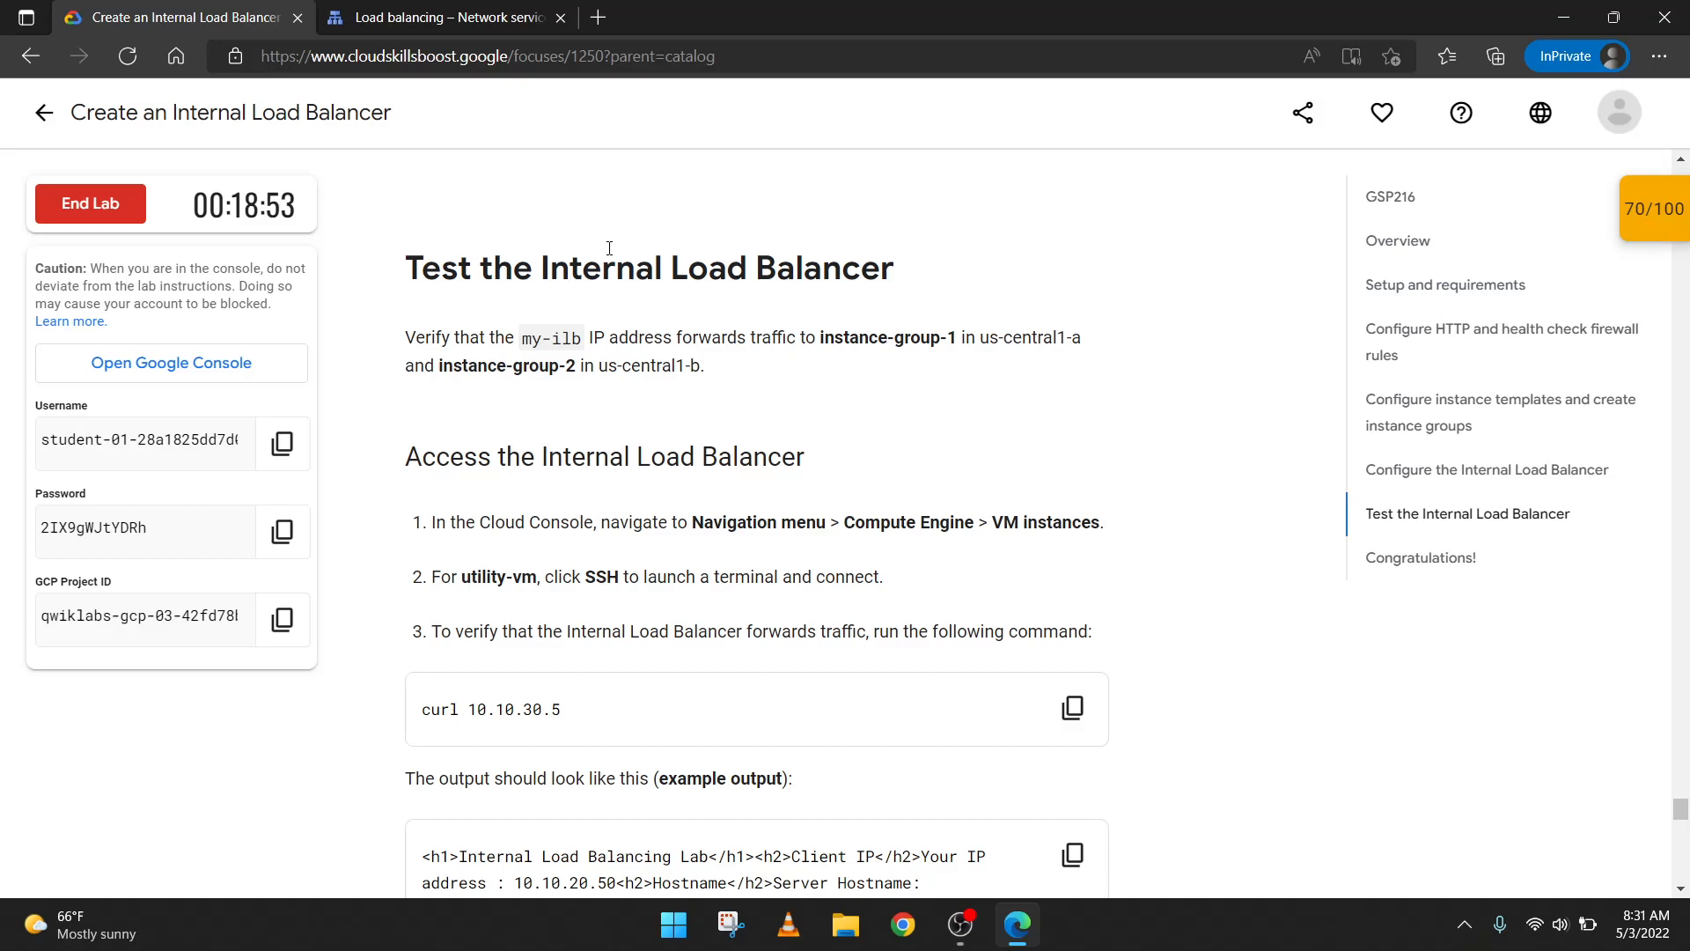
pyautogui.scroll(5, 595, 322)
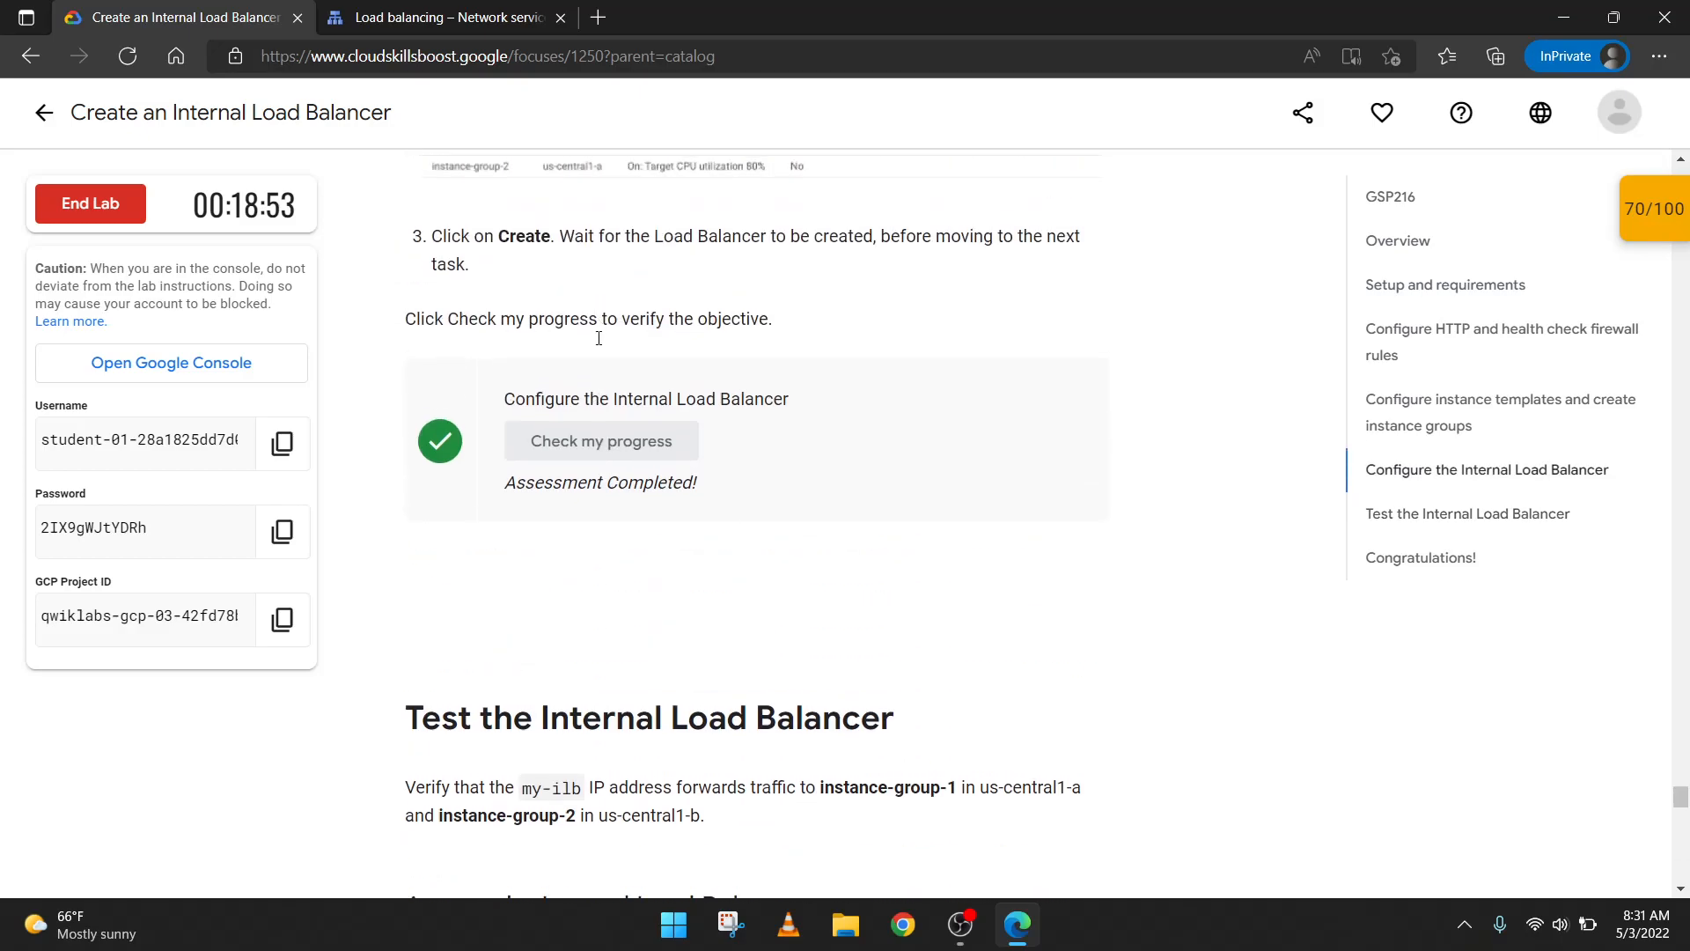
pyautogui.moveTo(506, 399); pyautogui.dragTo(797, 414)
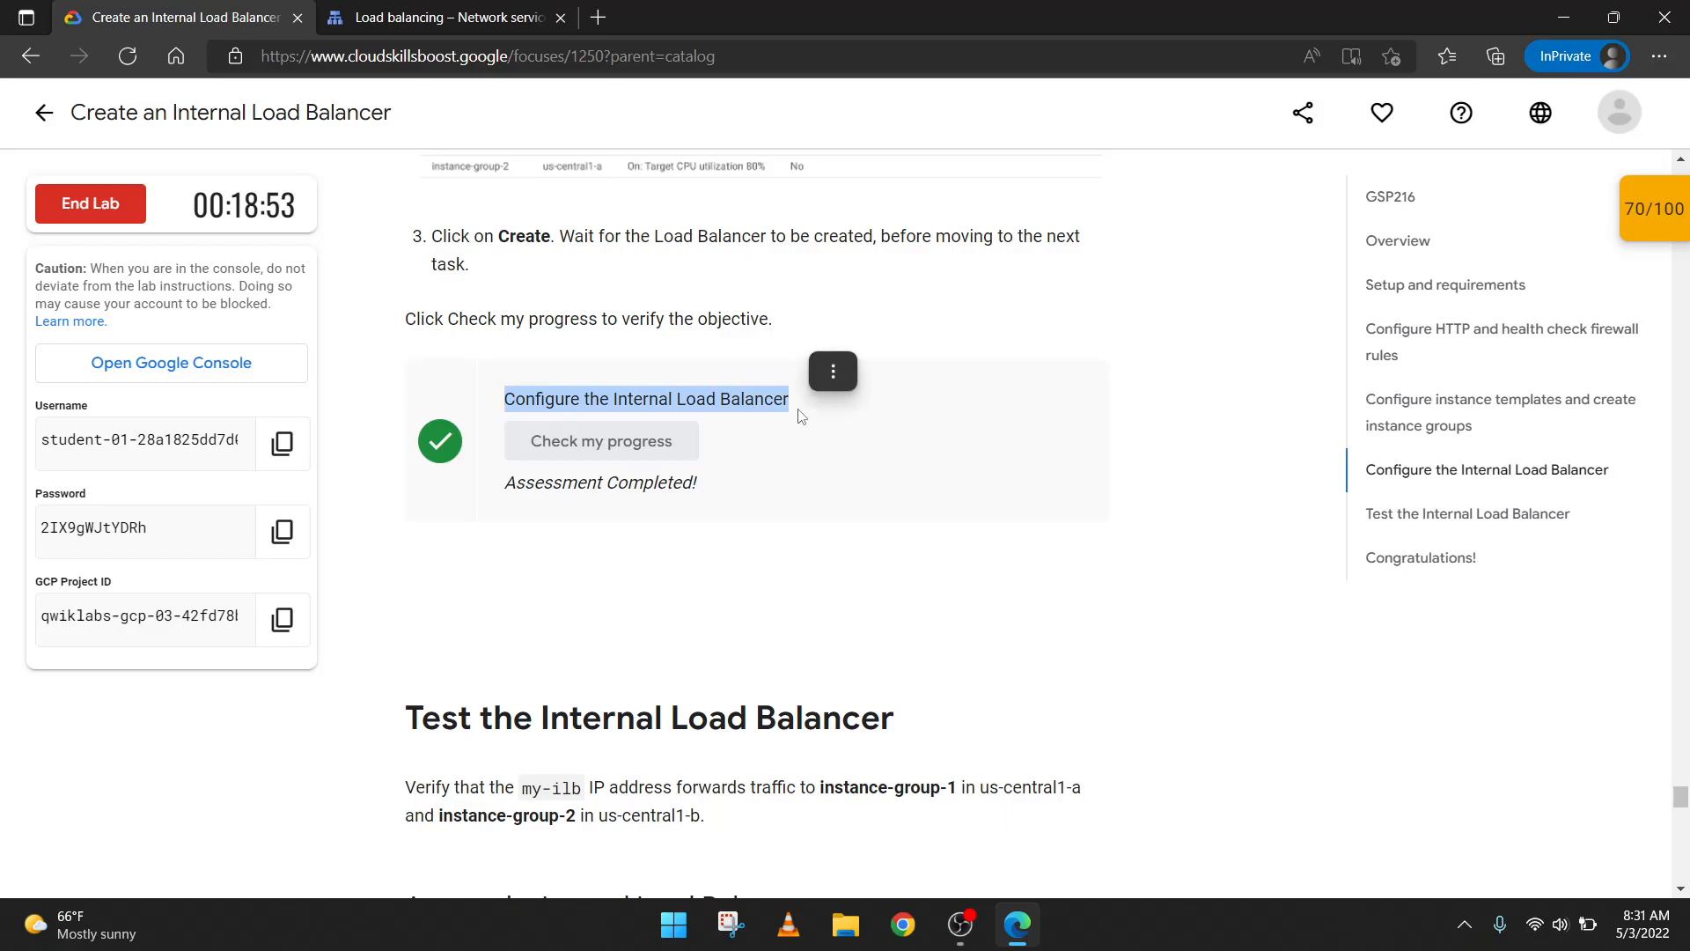
pyautogui.click(705, 302)
pyautogui.scroll(-4, 704, 302)
pyautogui.scroll(-5, 548, 341)
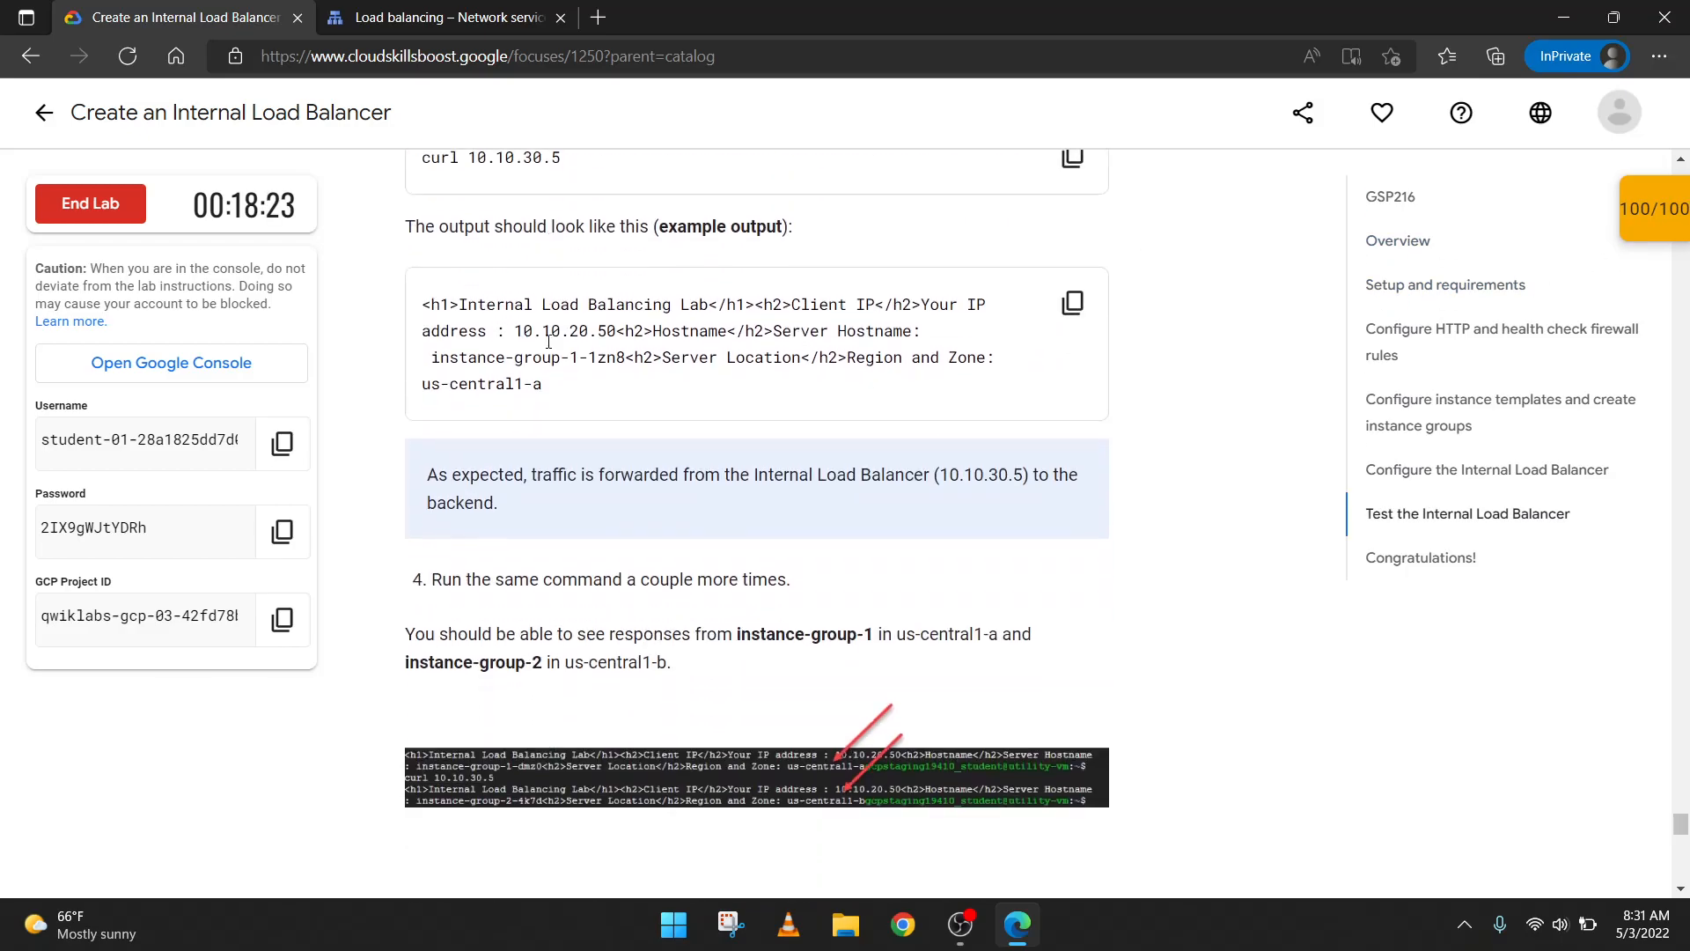
# Step: End the Create an Internal Load Balancer lab and submit a five-star satisfaction rating without comments
pyautogui.scroll(-8, 548, 341)
pyautogui.scroll(9, 407, 301)
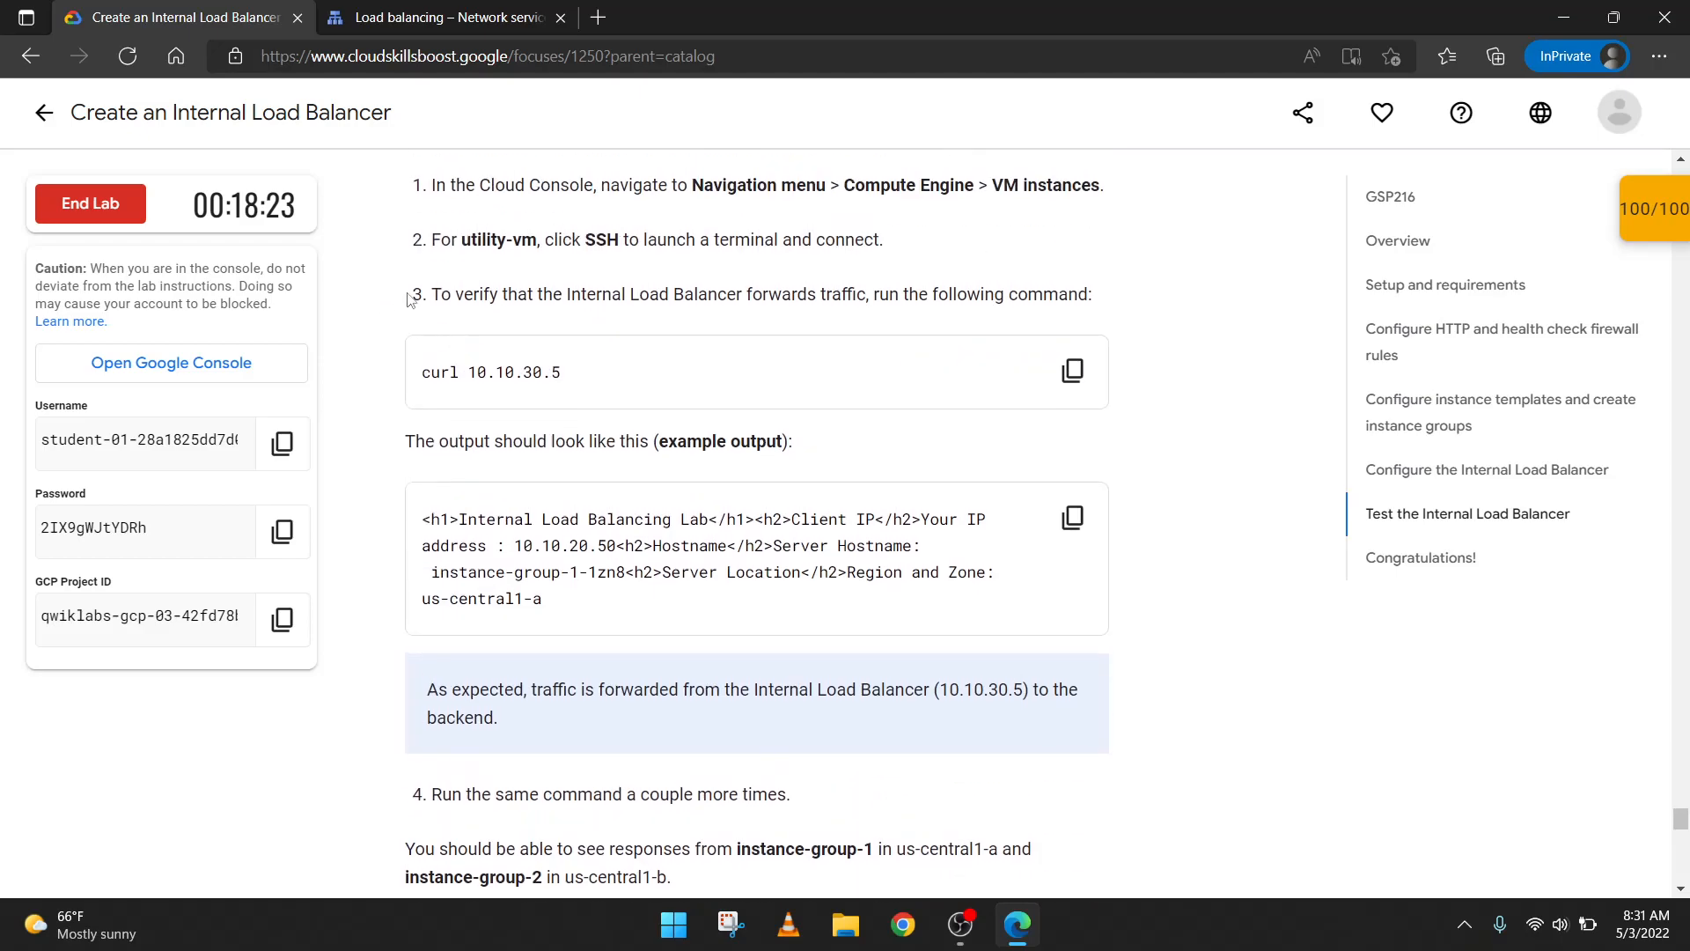
pyautogui.click(109, 206)
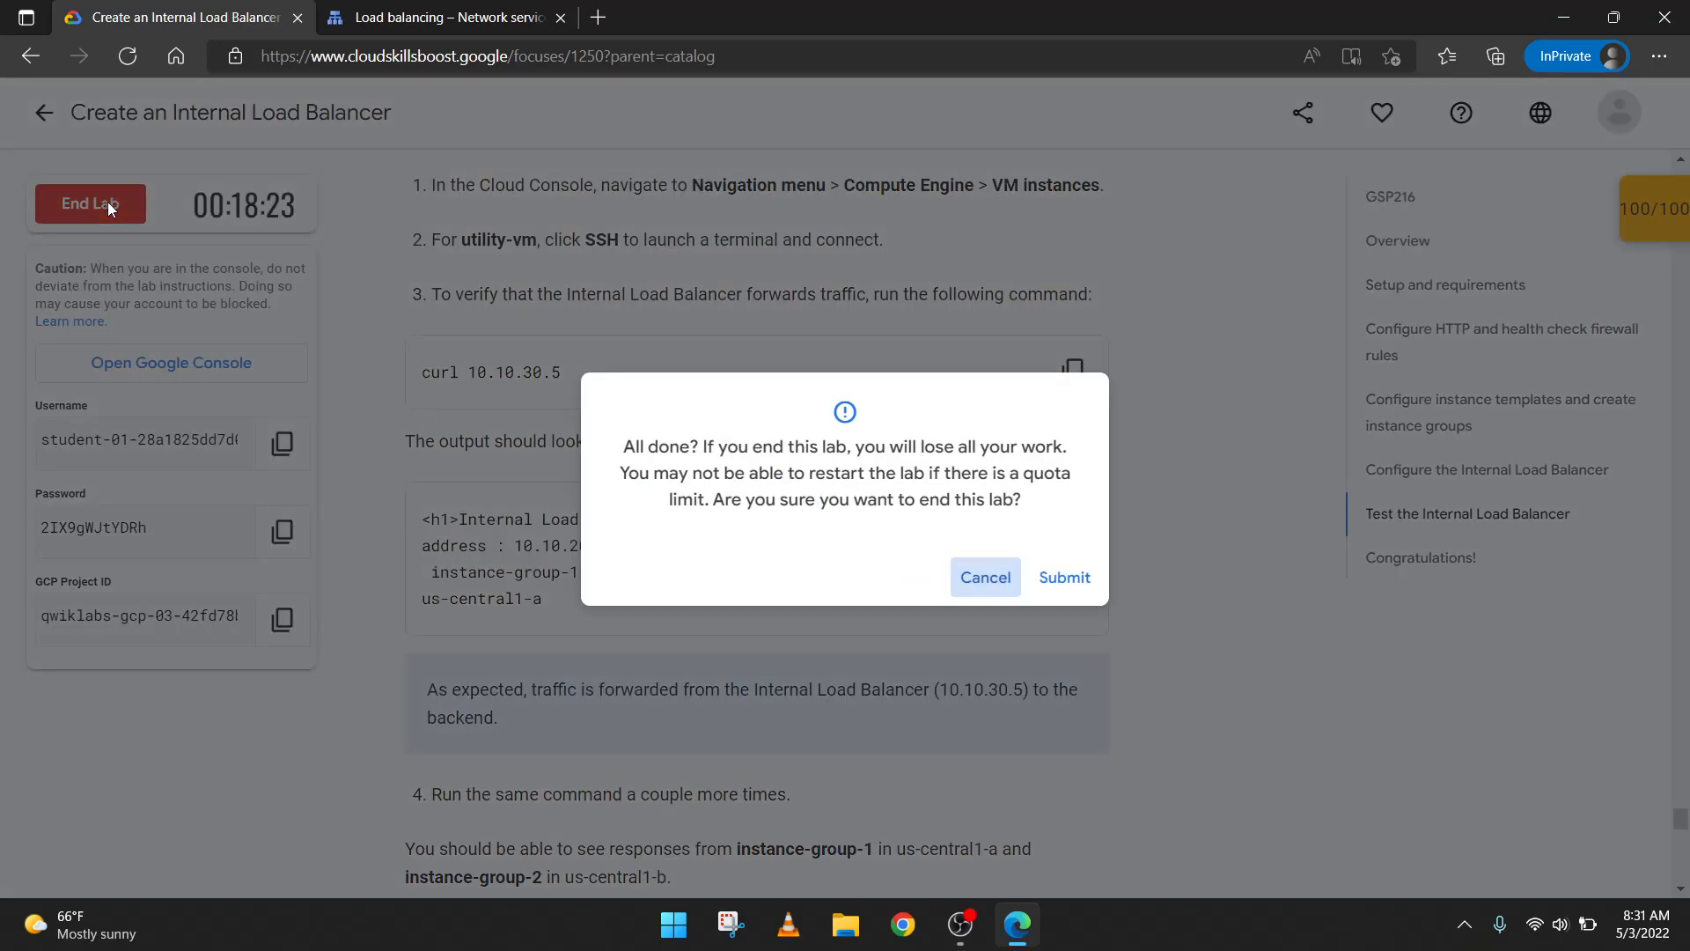
pyautogui.click(1064, 576)
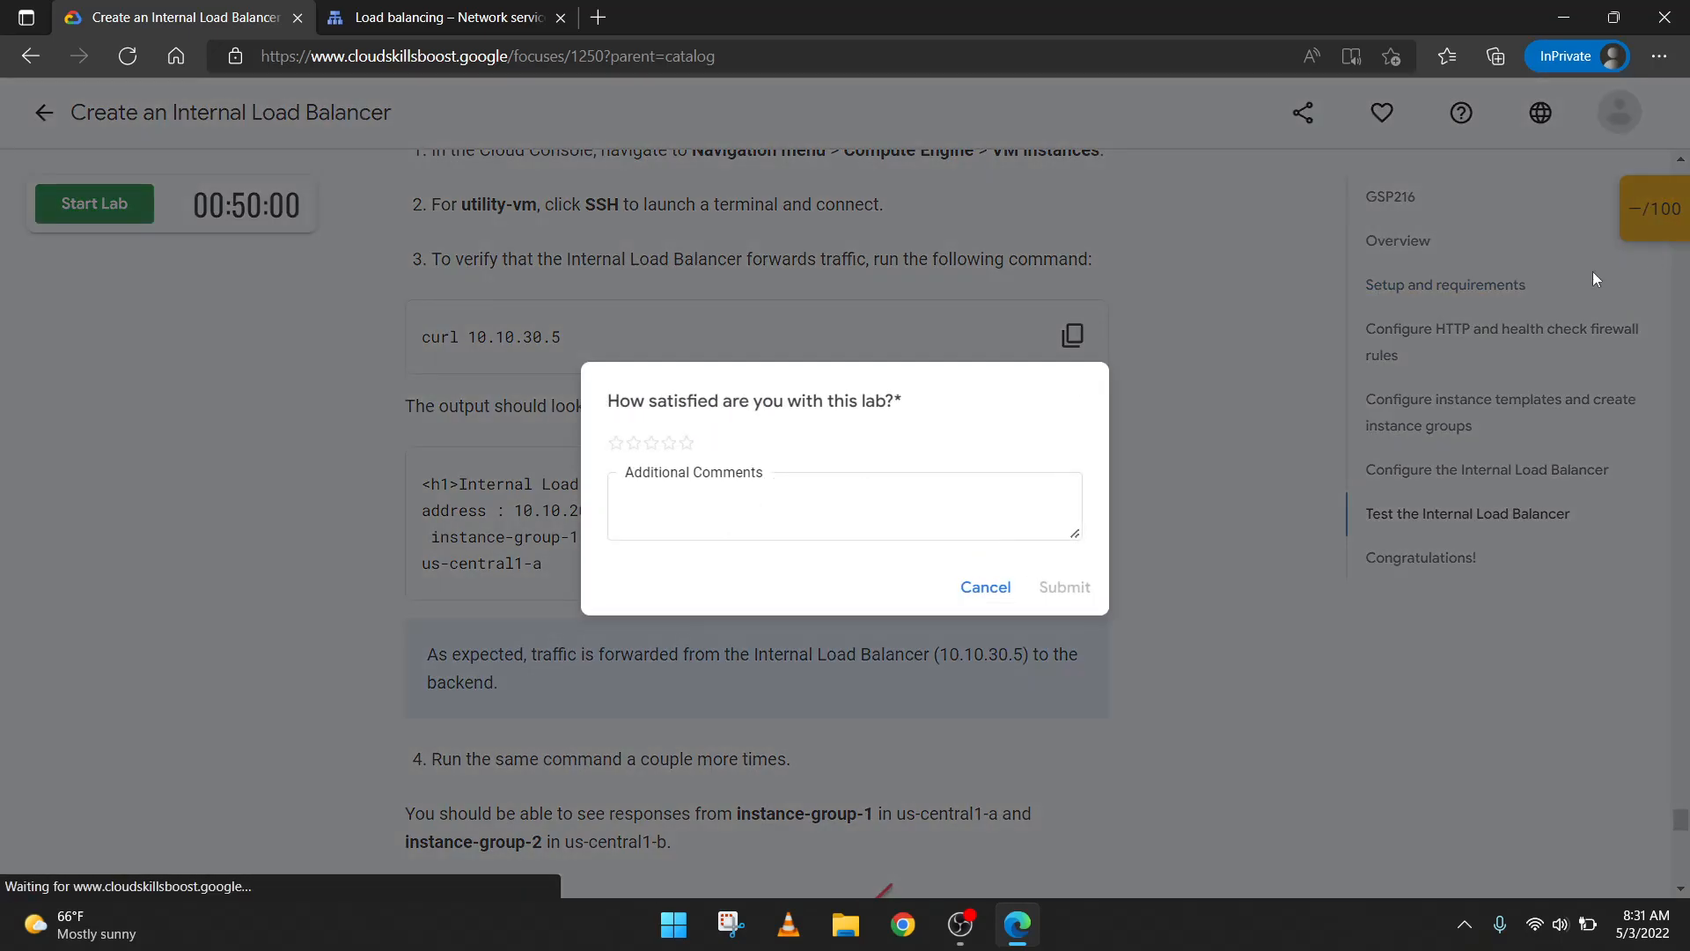
pyautogui.click(687, 443)
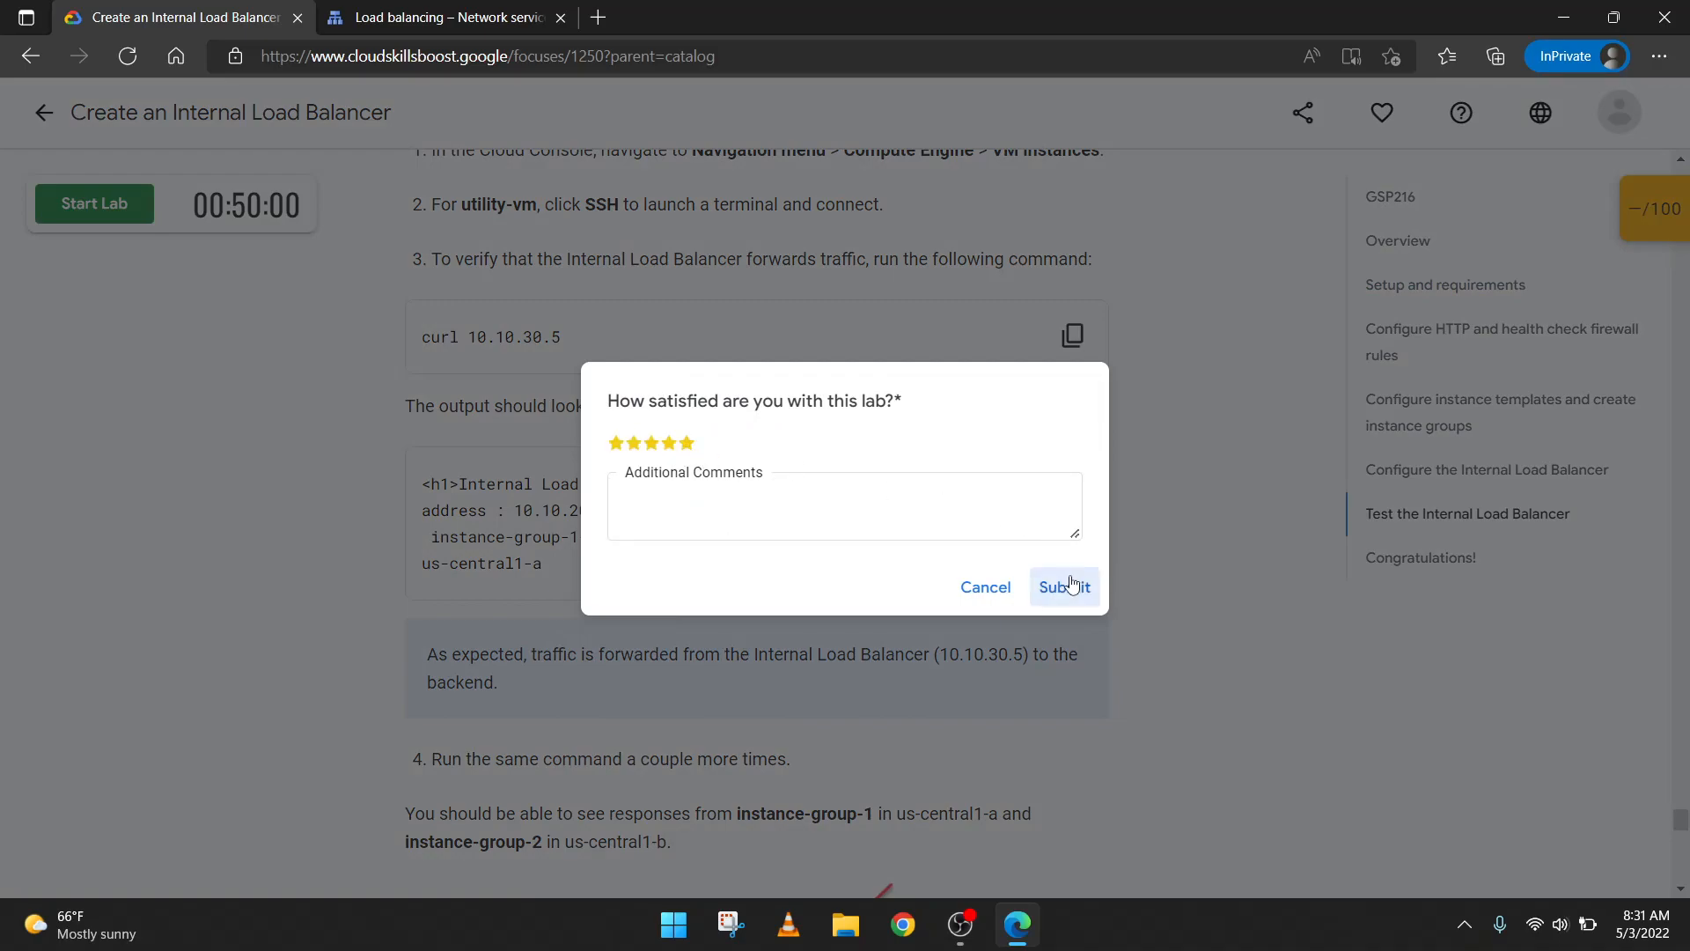
pyautogui.click(1067, 583)
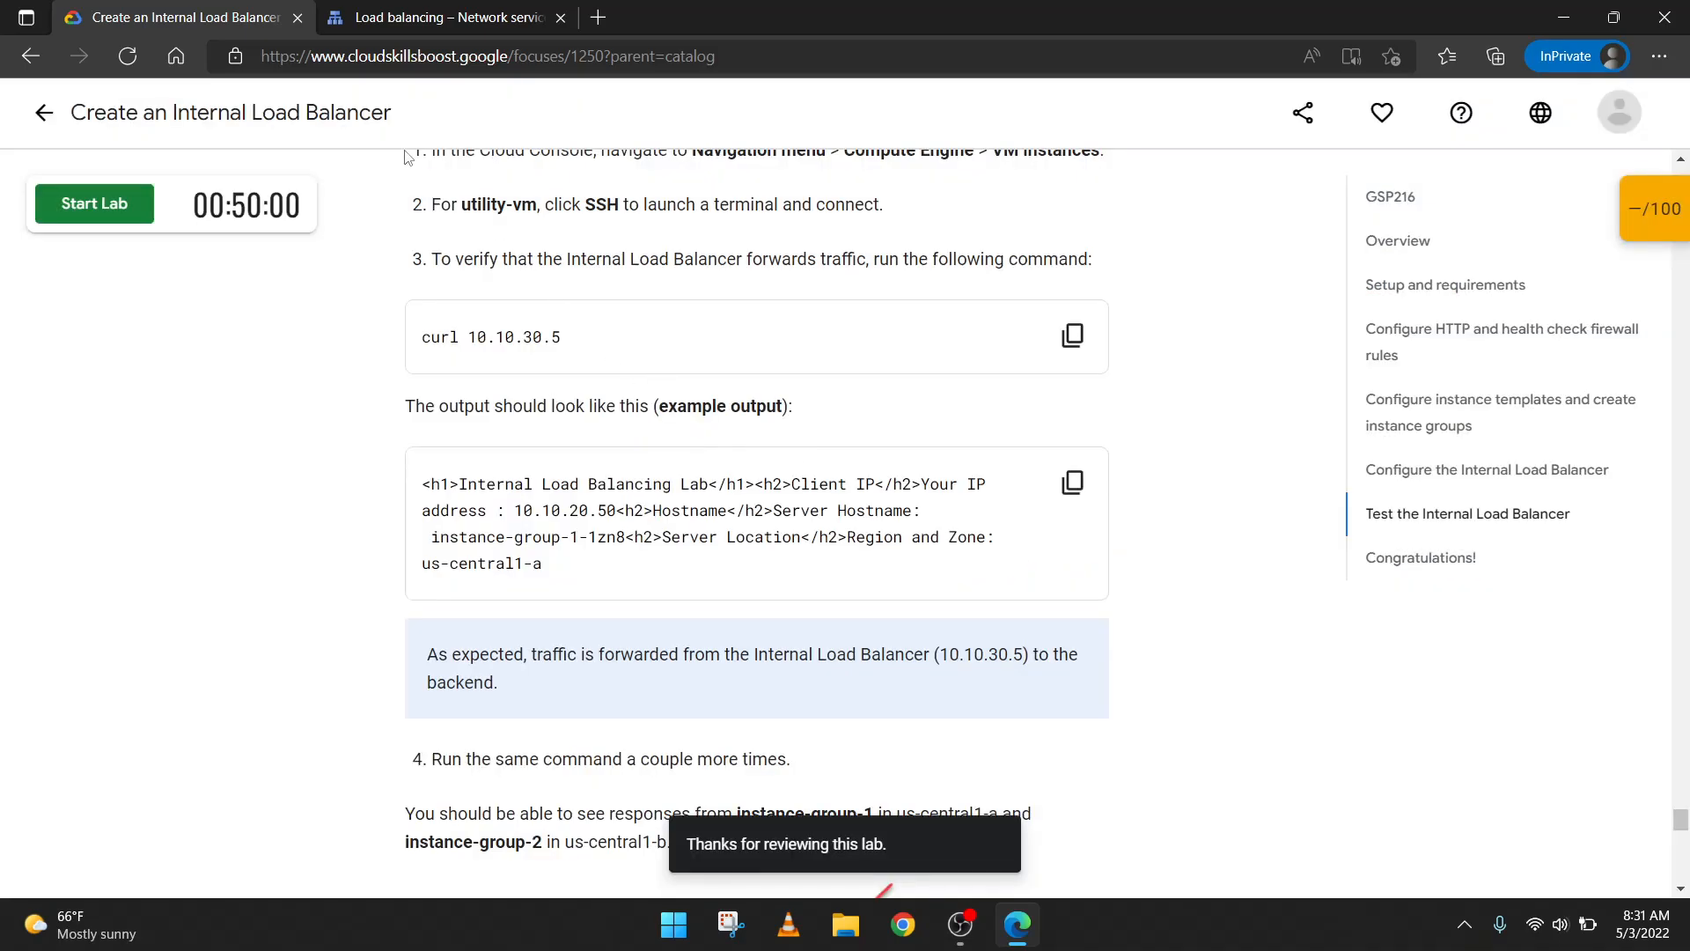
# Step: Close the load balancing console page and consult the lab list of the in-progress Networking in Google Cloud quest
pyautogui.click(417, 12)
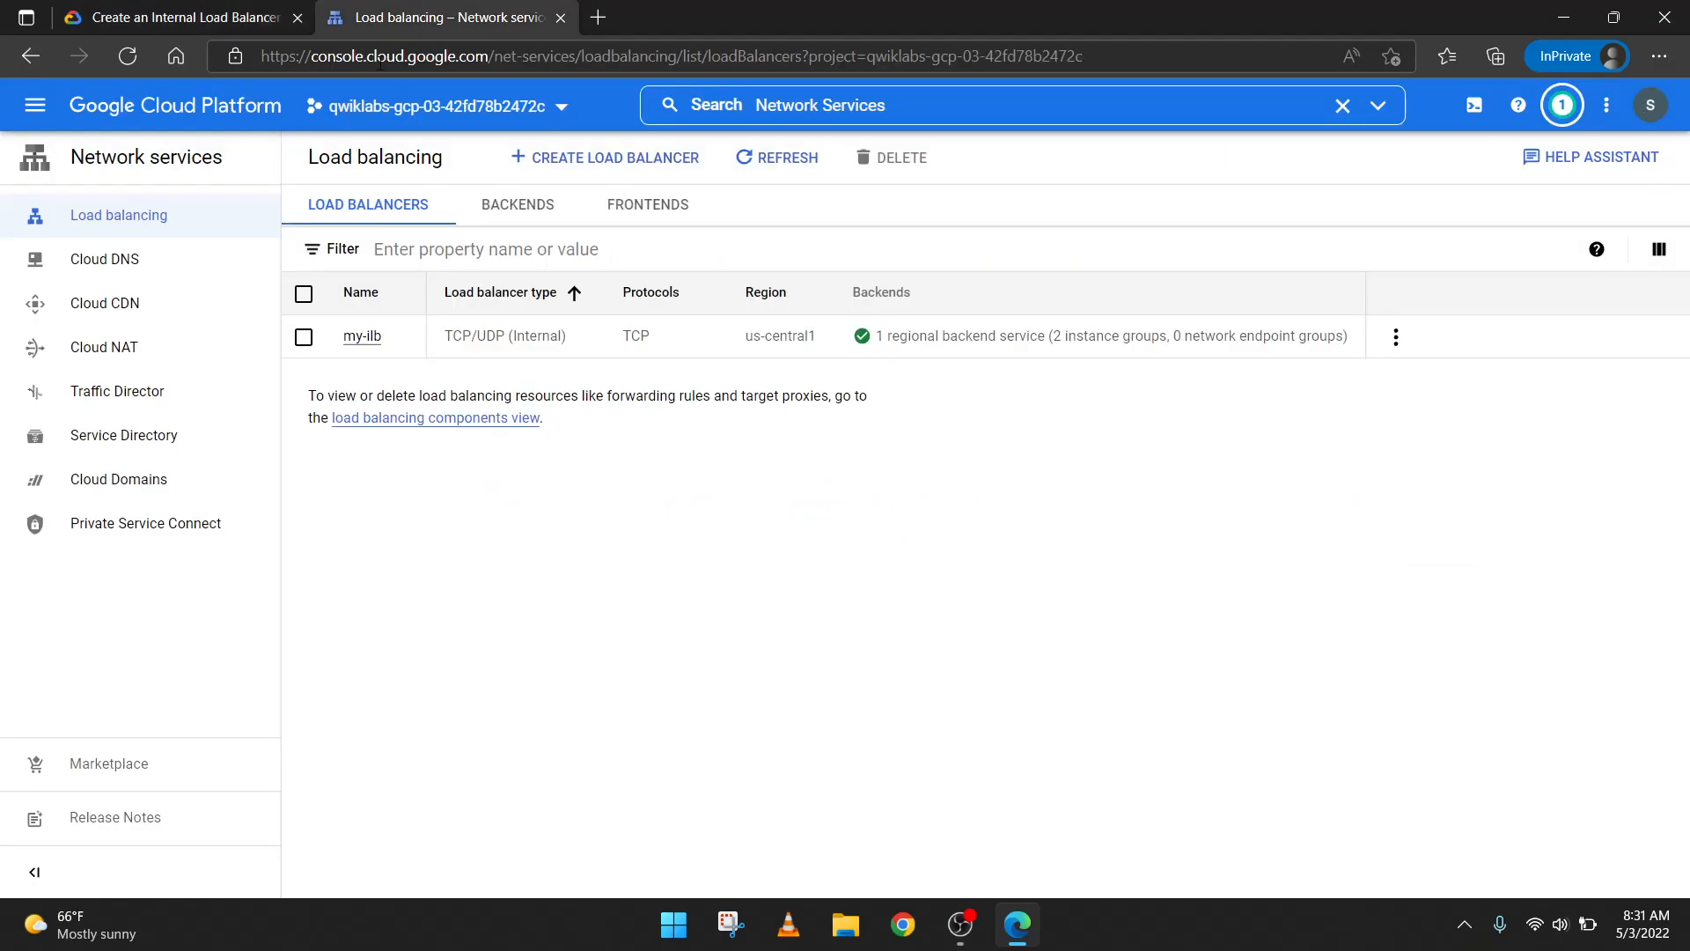
pyautogui.hotkey('ctrl', 'w')
pyautogui.click(42, 124)
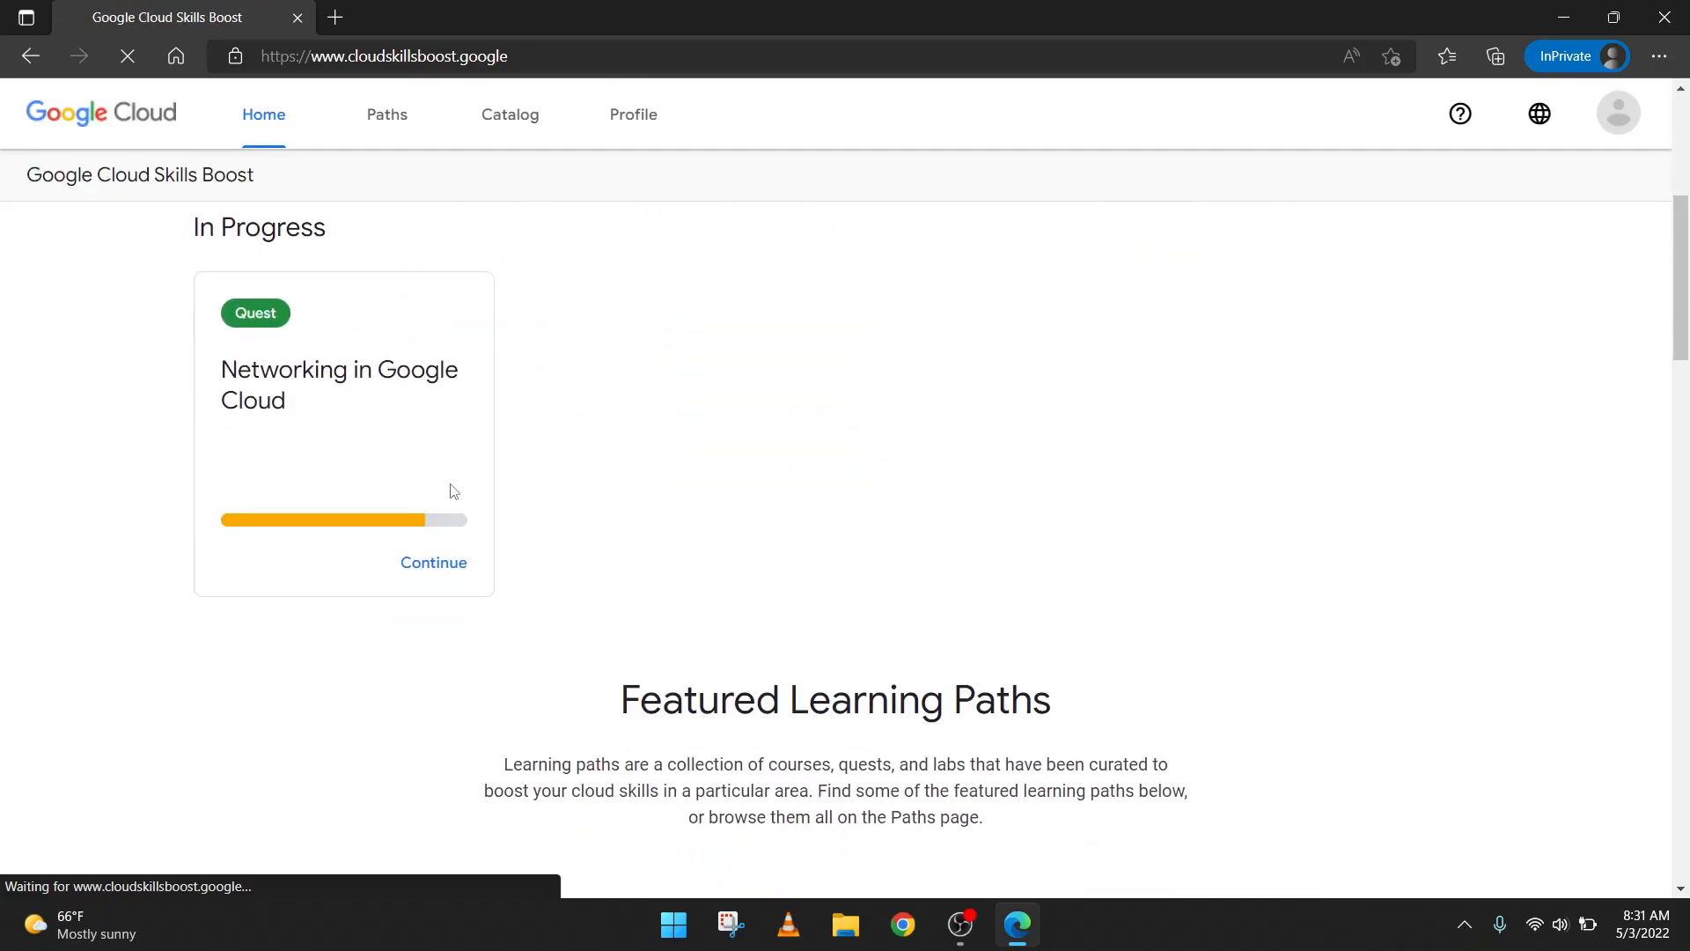
pyautogui.click(426, 573)
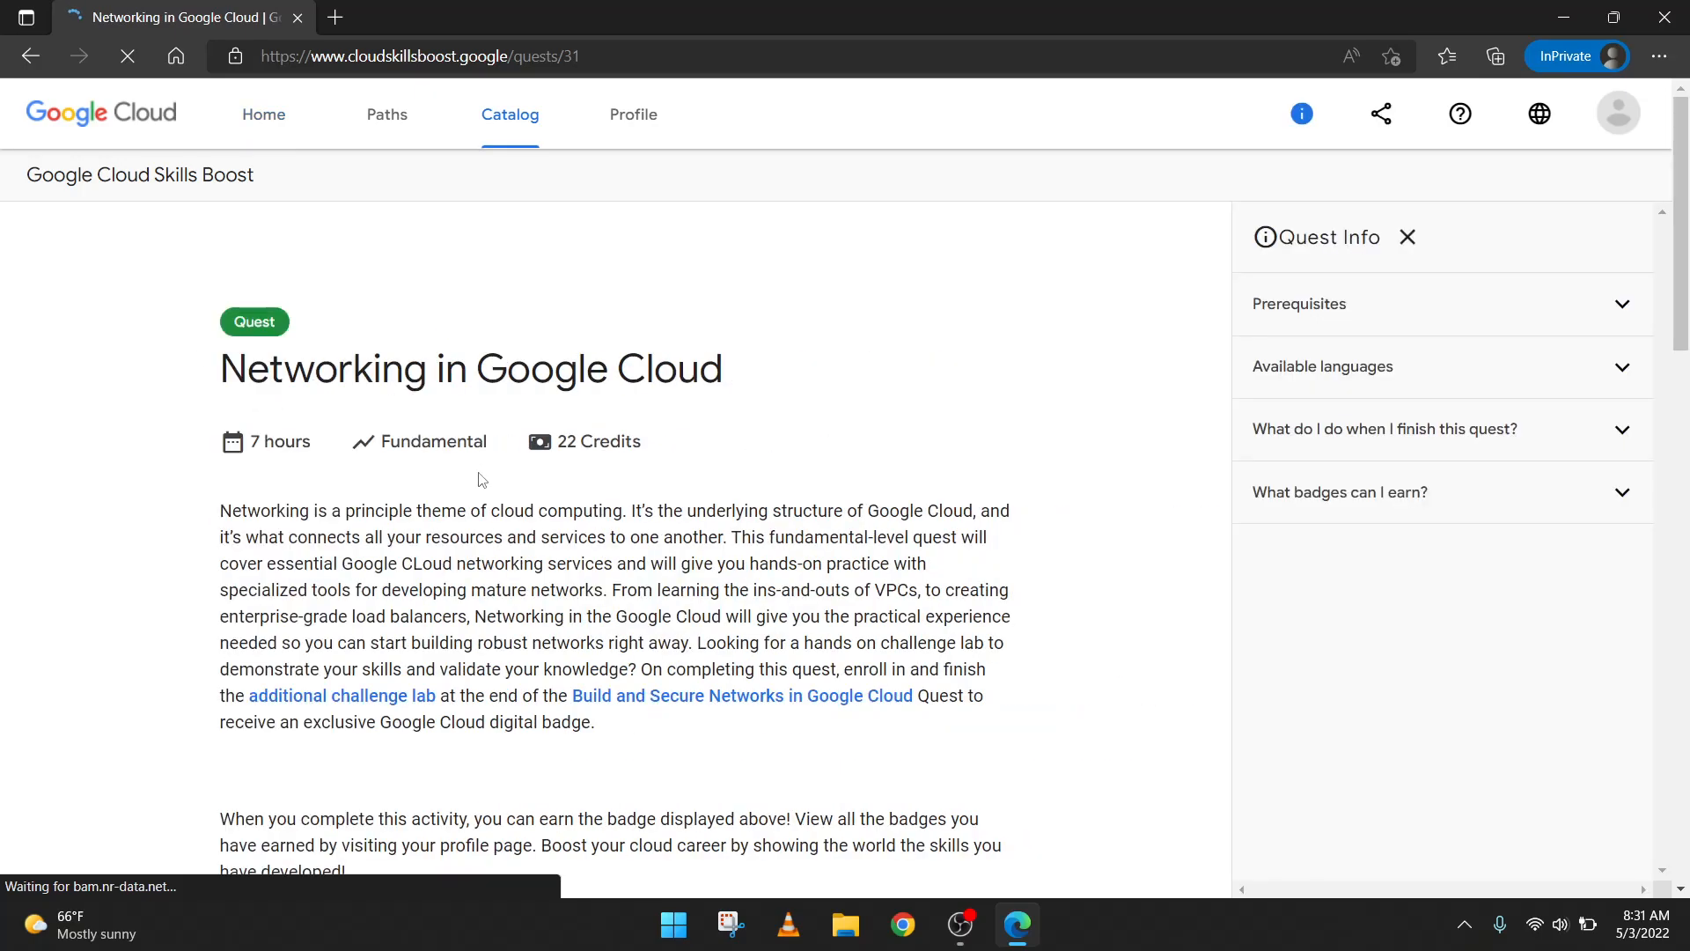
pyautogui.scroll(-3, 604, 505)
pyautogui.scroll(-10, 604, 505)
pyautogui.scroll(3, 642, 695)
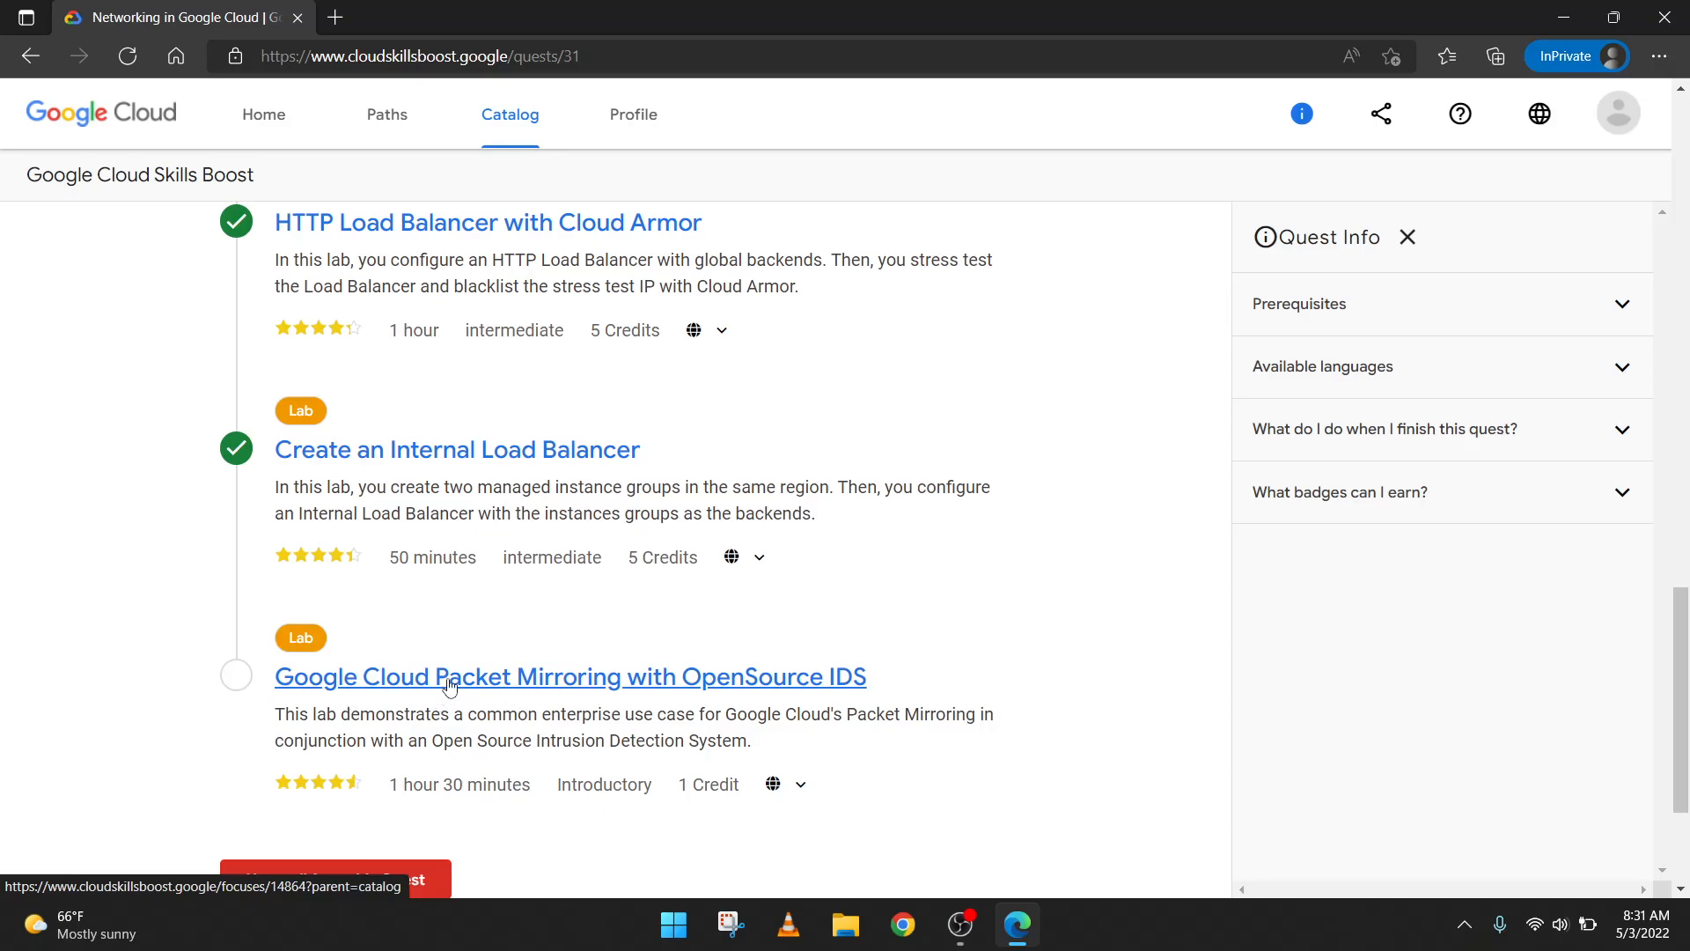
pyautogui.click(961, 924)
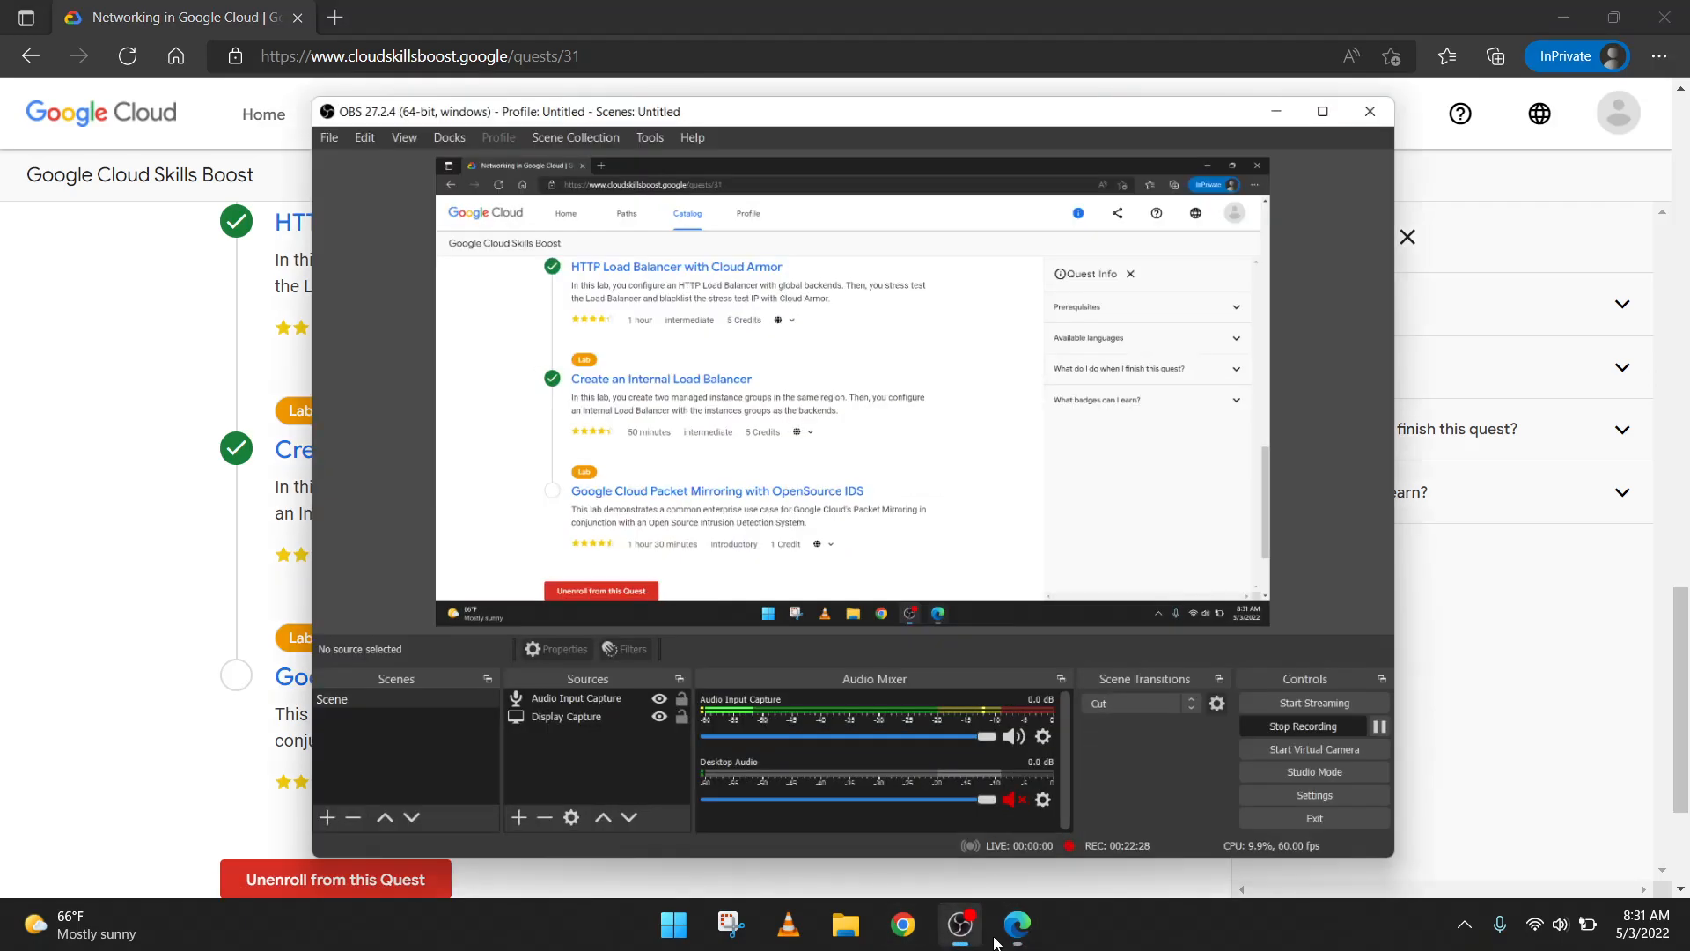